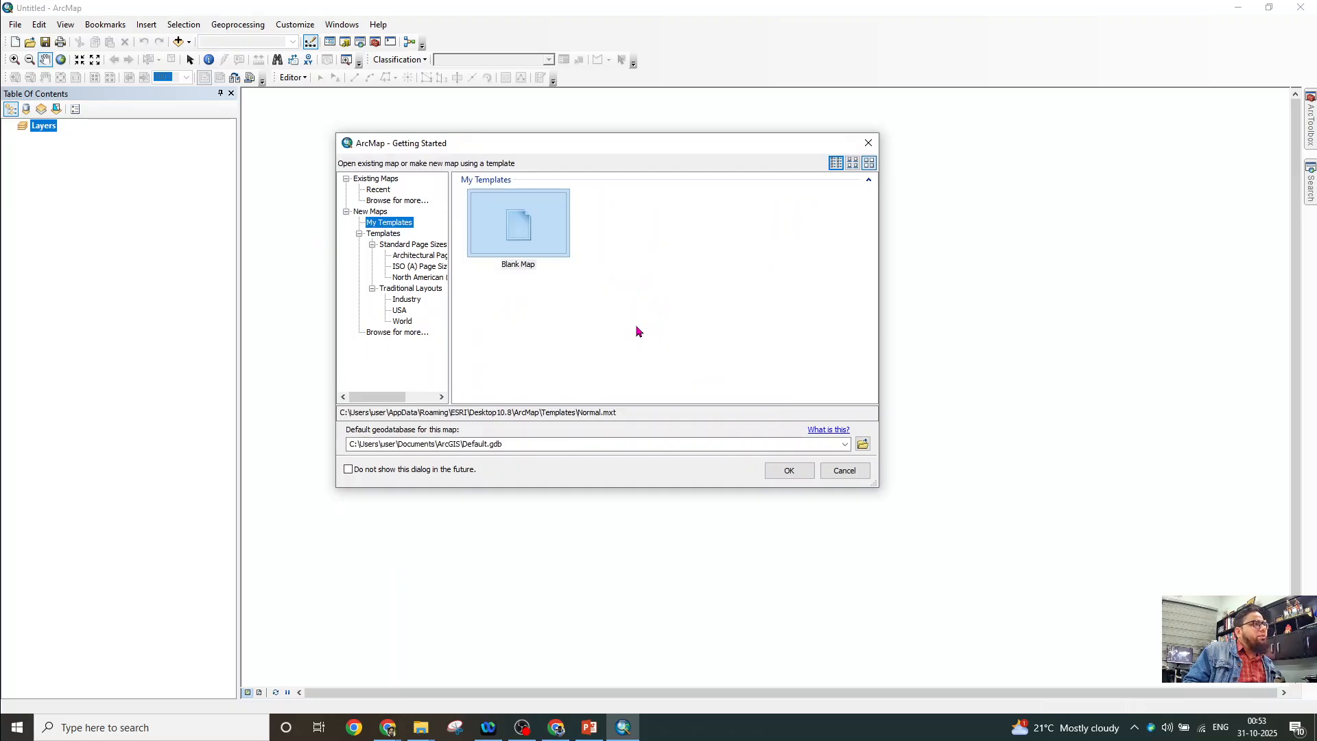
# Create a new blank map from the My Templates group, keeping the default geodatabase
pyautogui.click(526, 248)
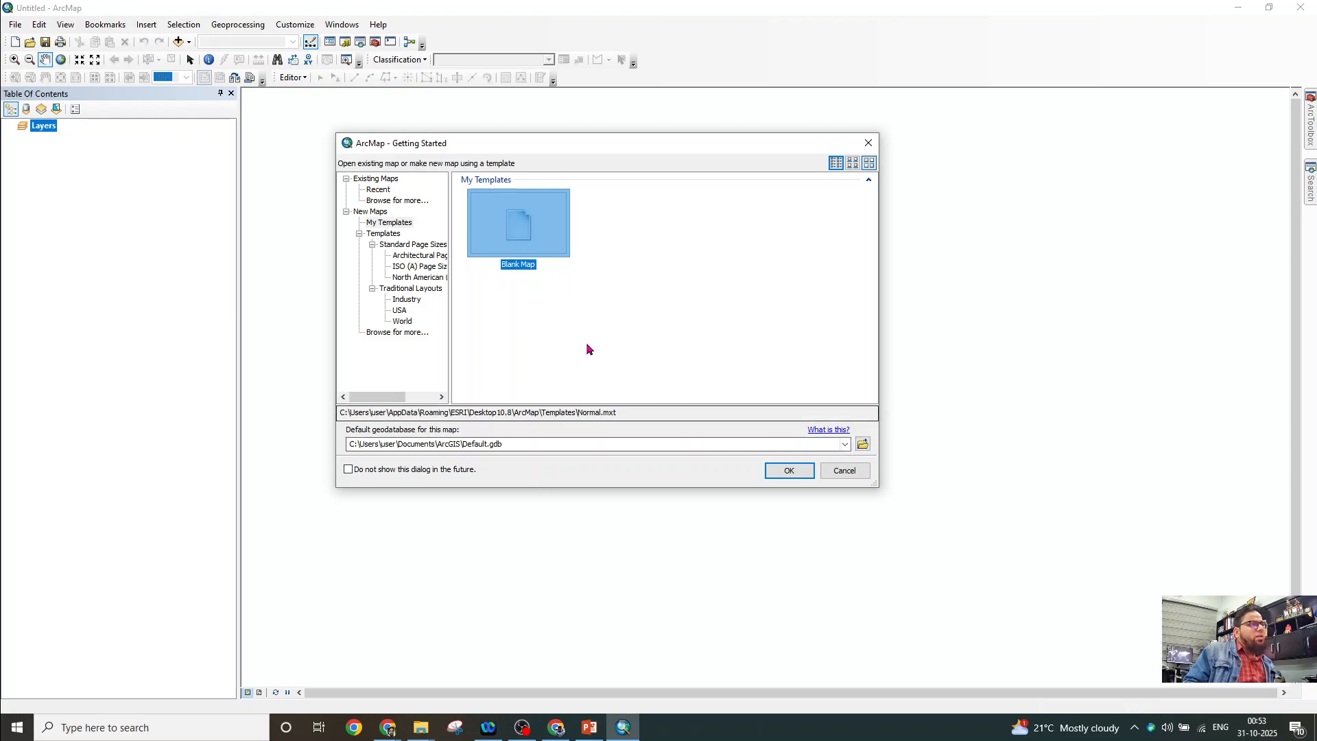
pyautogui.click(780, 472)
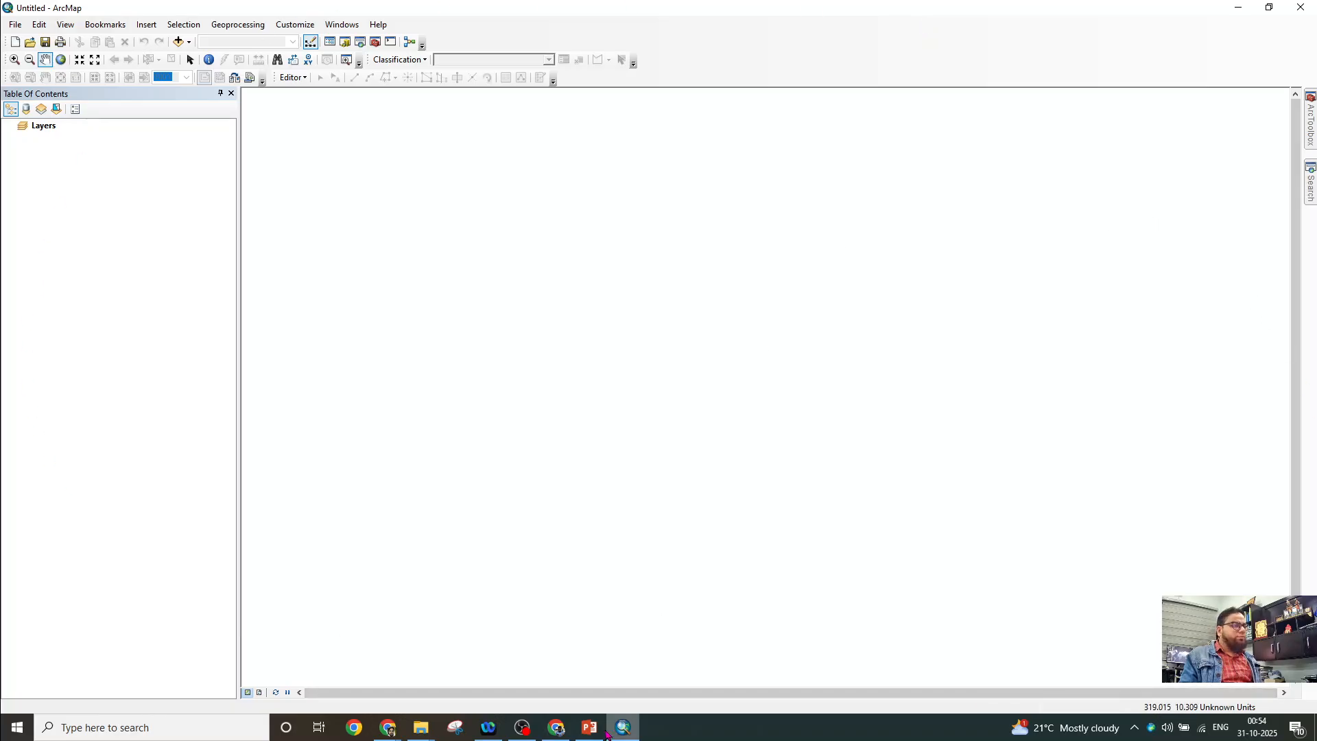
# Switch to OBS, move the Video Capture Device source below the WATERSHED source, and return to ArcMap
pyautogui.click(522, 727)
pyautogui.click(356, 596)
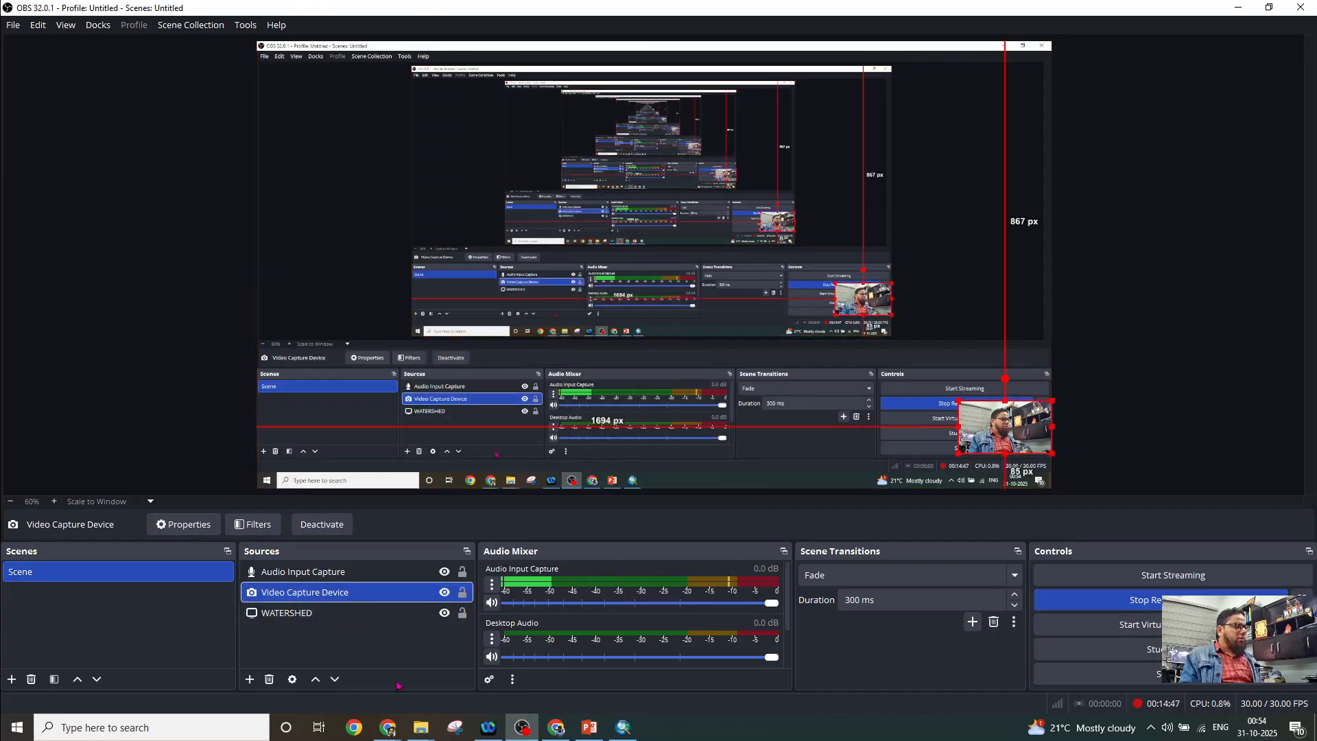
pyautogui.click(334, 679)
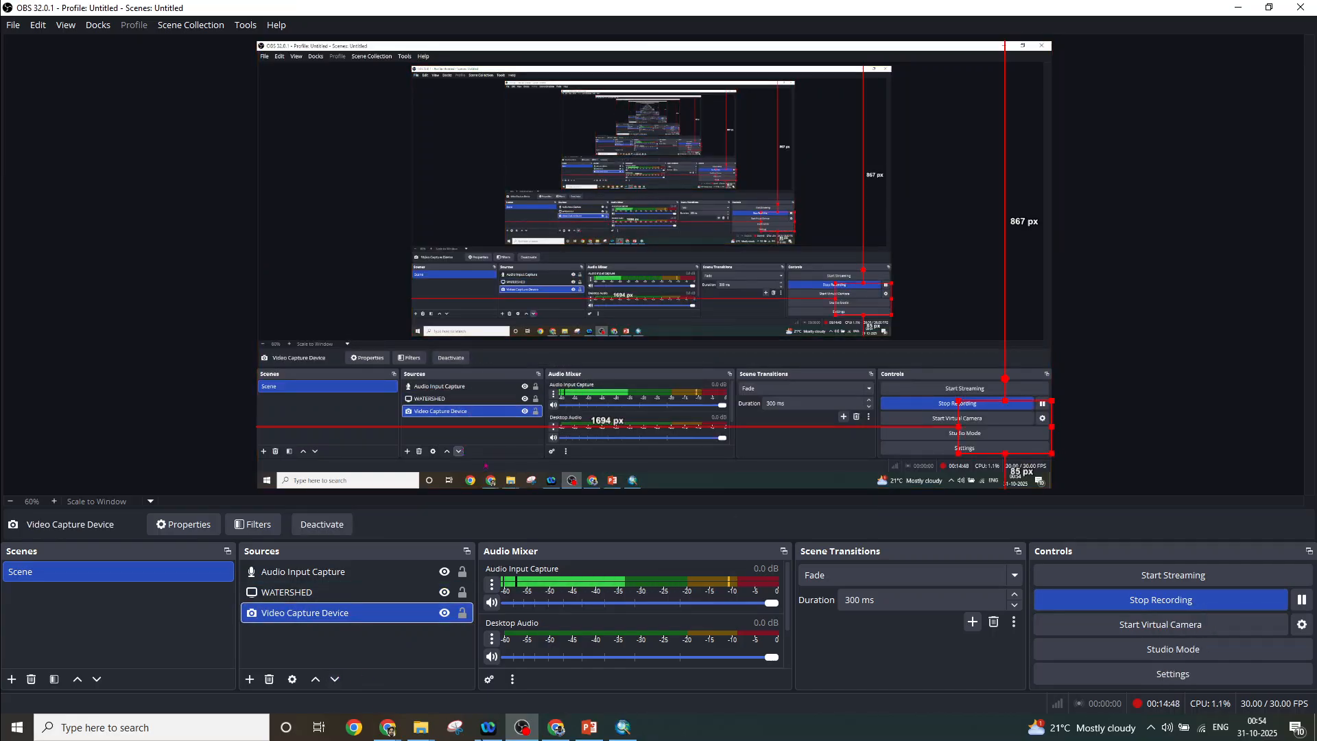
pyautogui.click(623, 727)
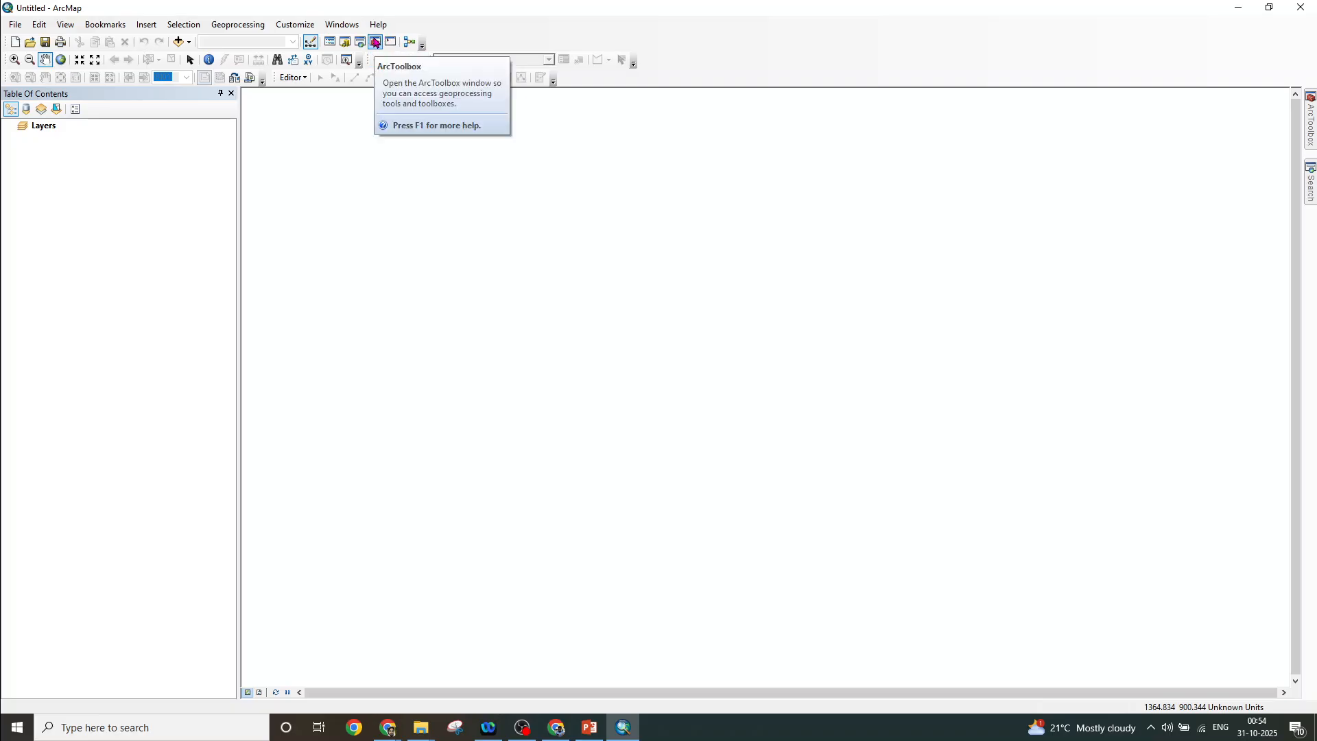
# Show the ArcToolbox window and set it to auto-hide at the edge of the workspace
pyautogui.click(375, 42)
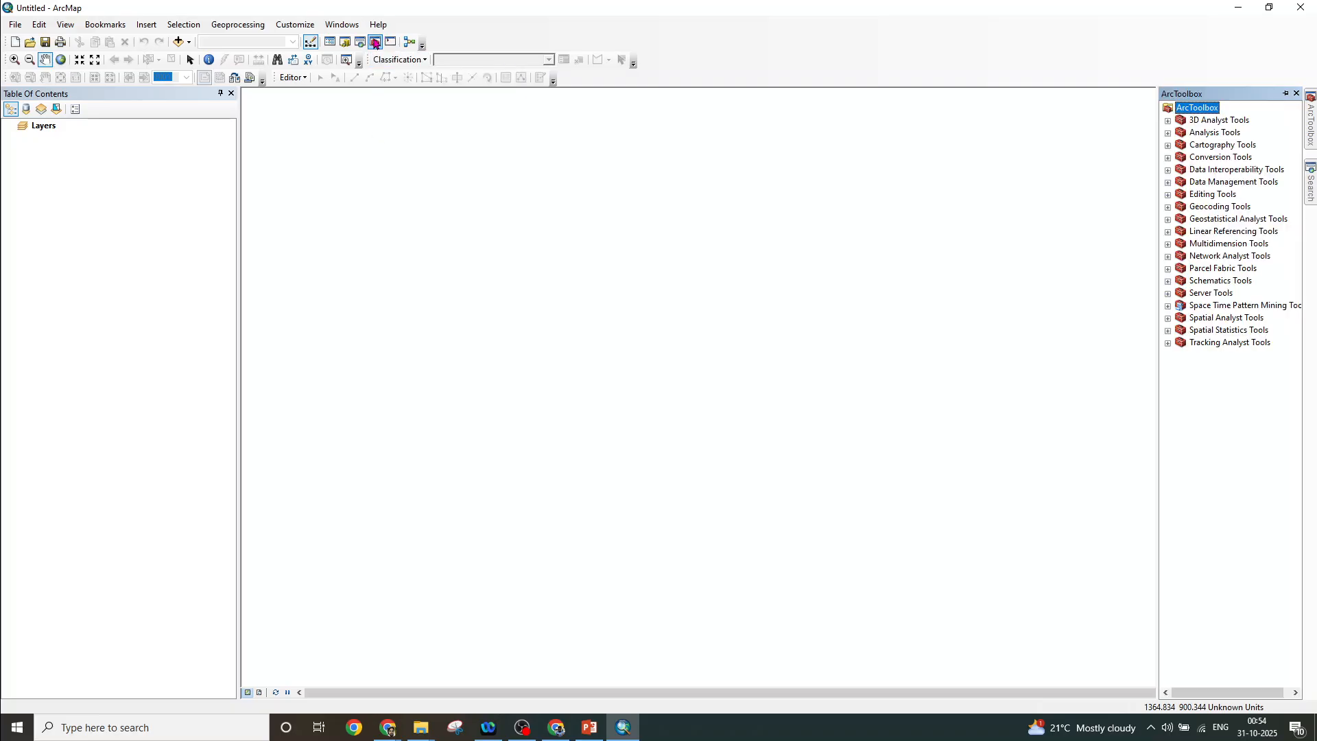
pyautogui.click(1286, 93)
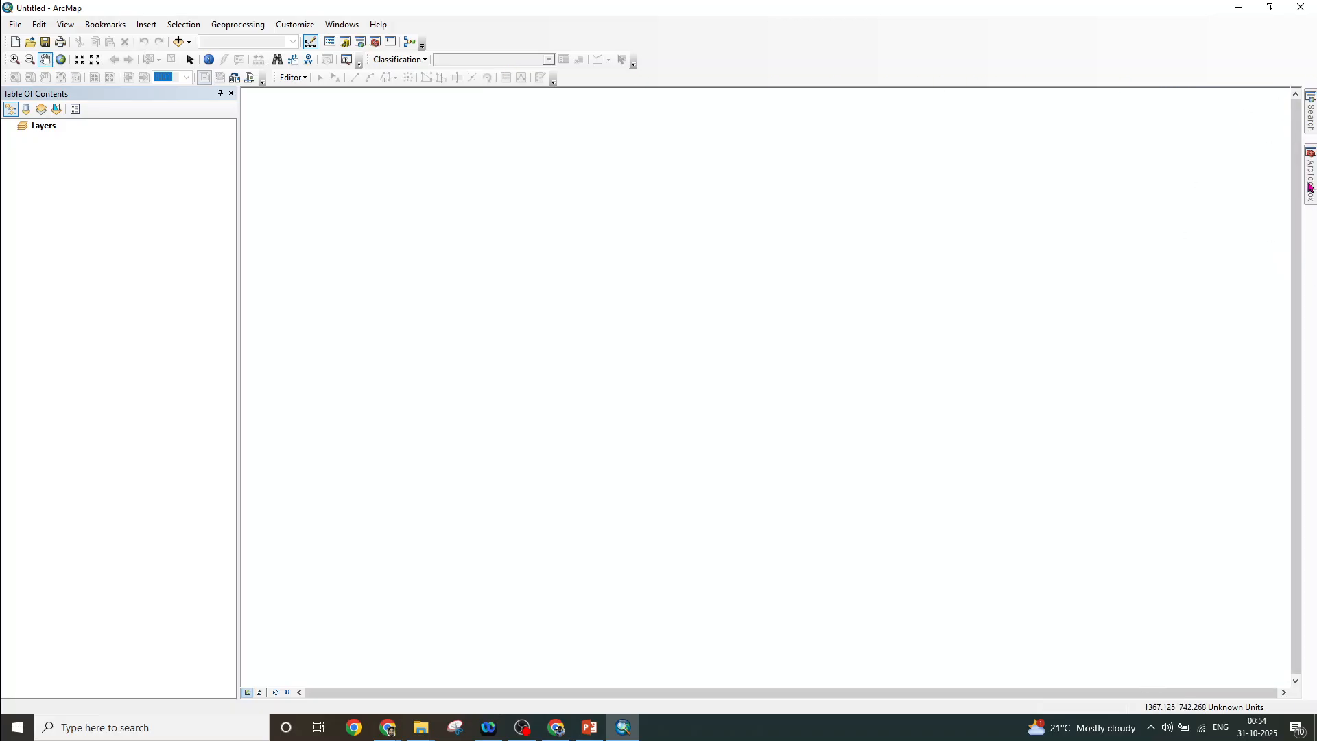
pyautogui.moveTo(1311, 186)
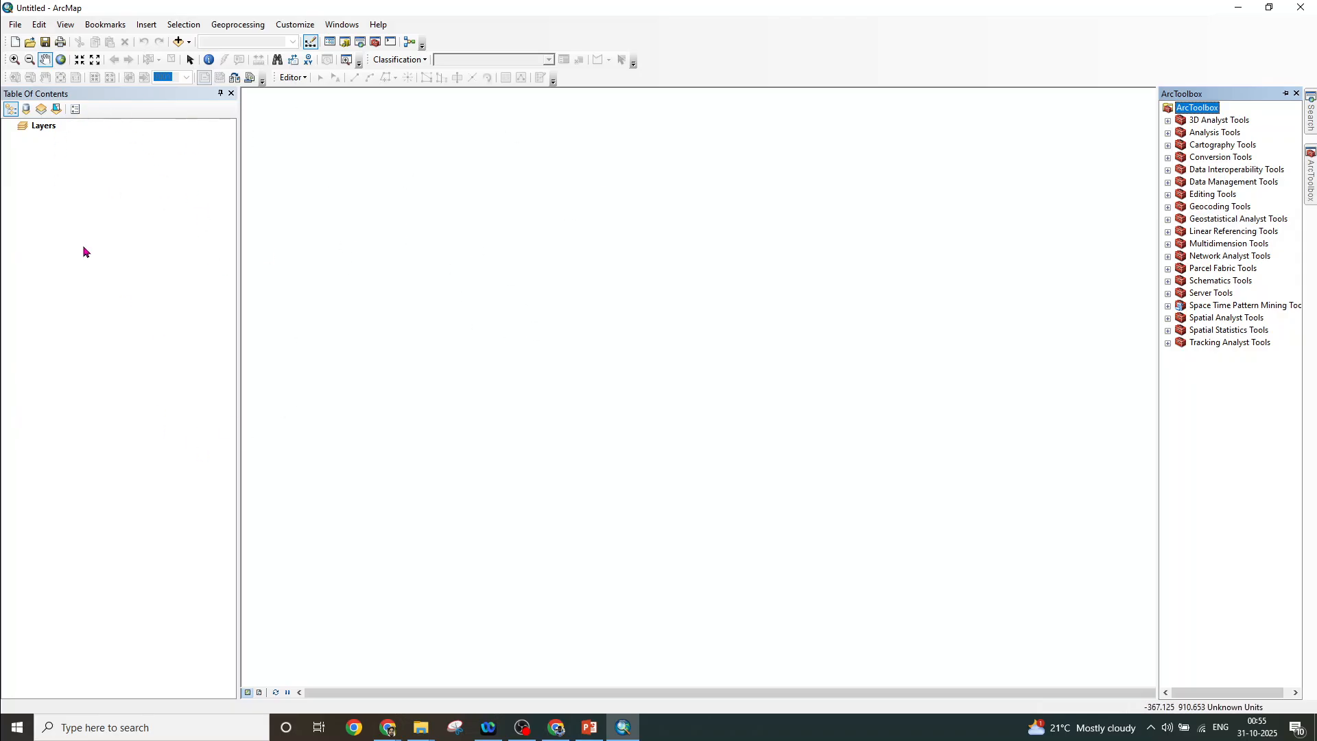
# Open the Add Data dialog for the map
pyautogui.click(190, 44)
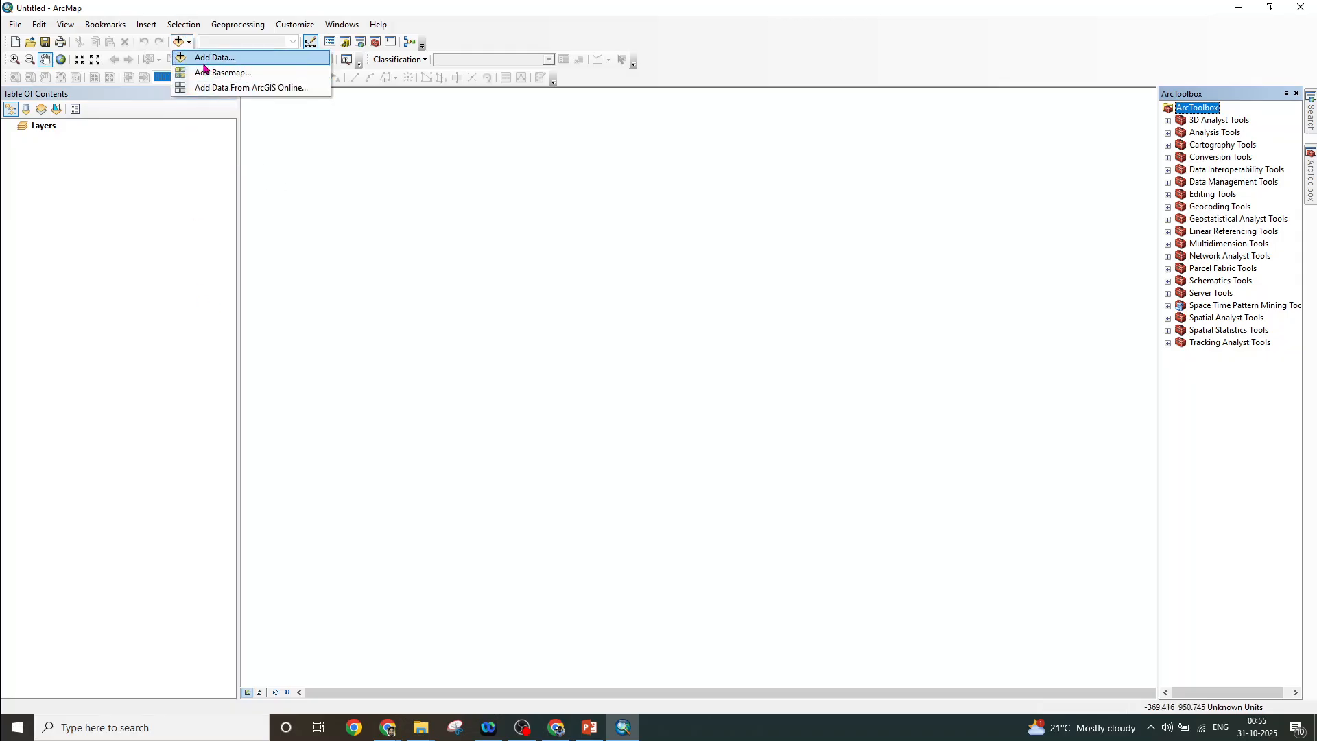
pyautogui.click(208, 61)
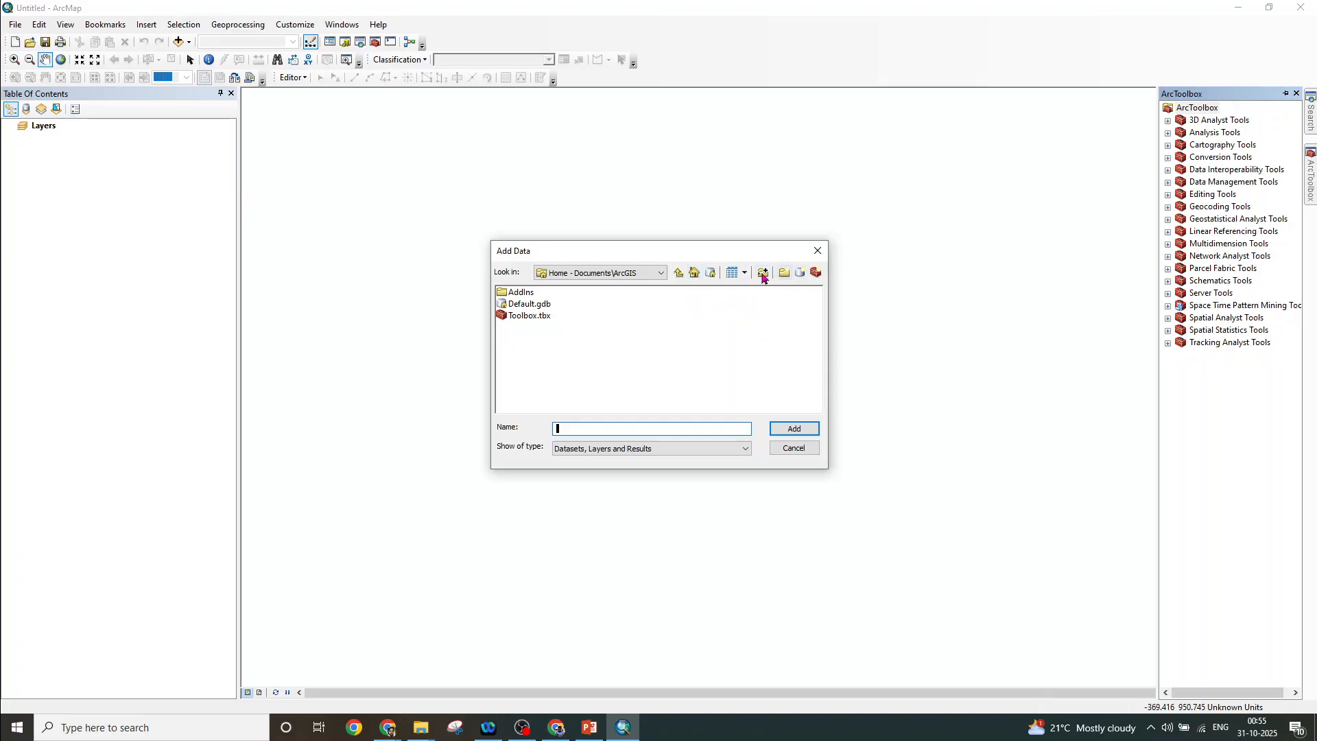
# Browse the default geodatabase, the home folder and the existing folder connections, including the ARCGIS folder, for data
pyautogui.click(713, 277)
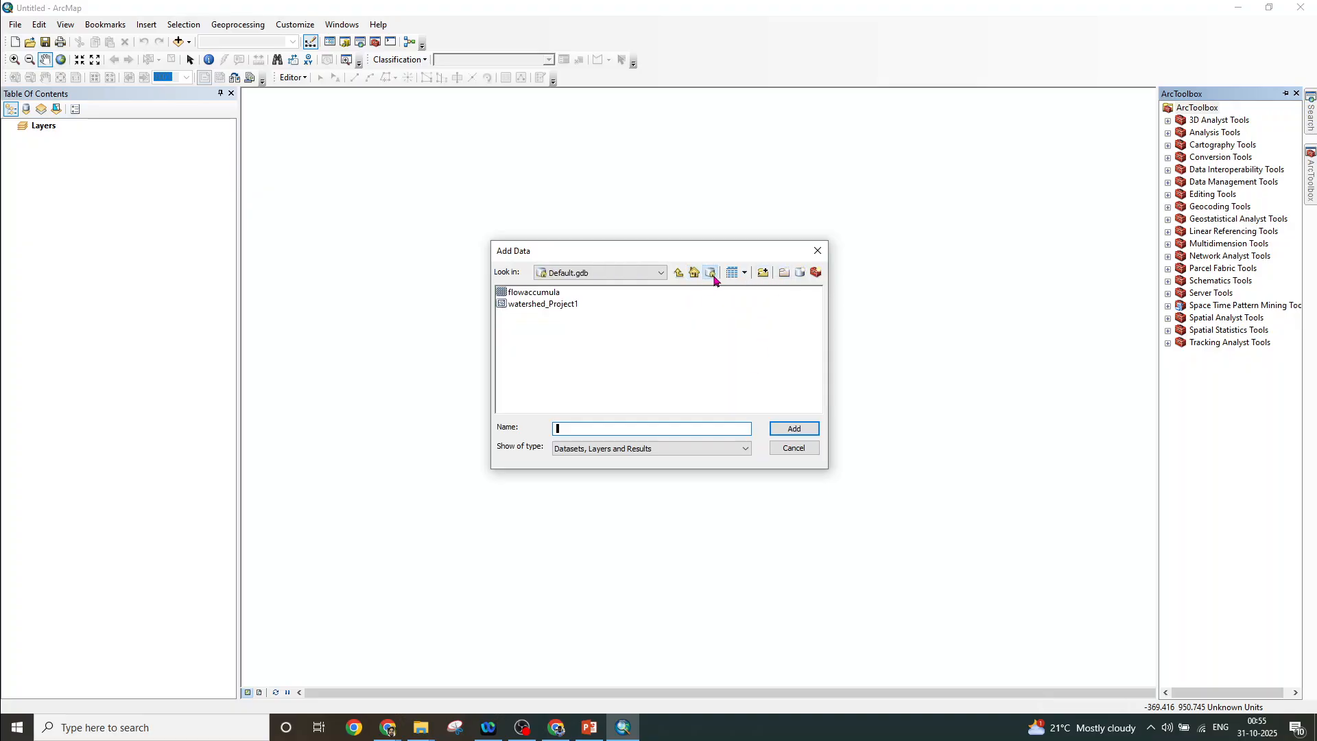
pyautogui.click(680, 272)
pyautogui.click(679, 273)
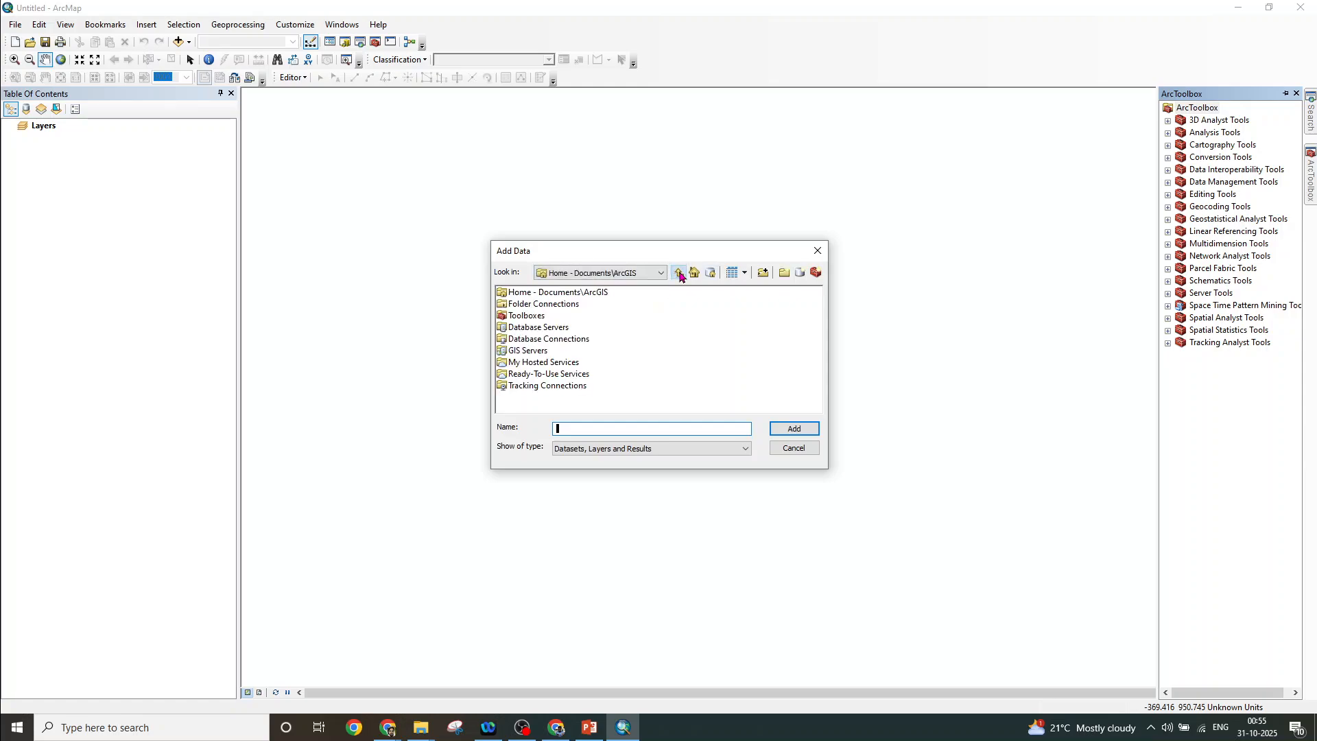
pyautogui.doubleClick(563, 304)
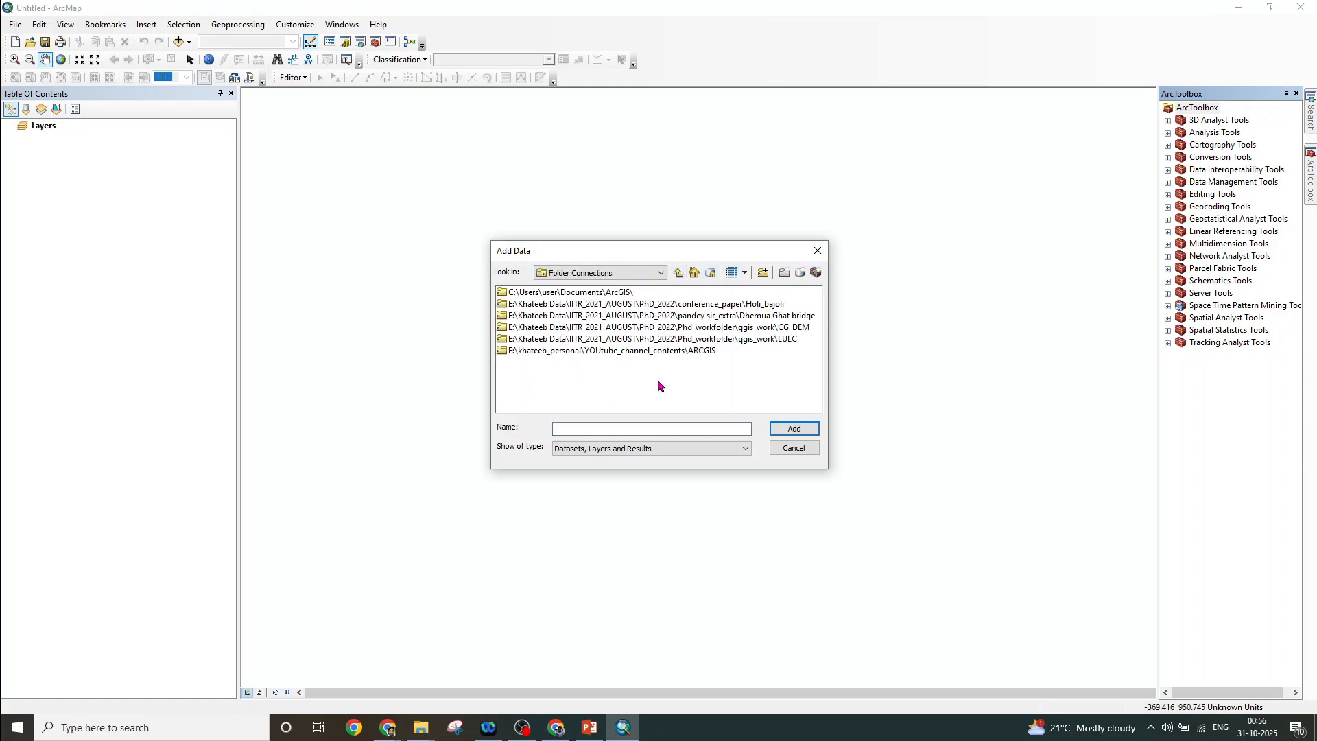
pyautogui.doubleClick(663, 351)
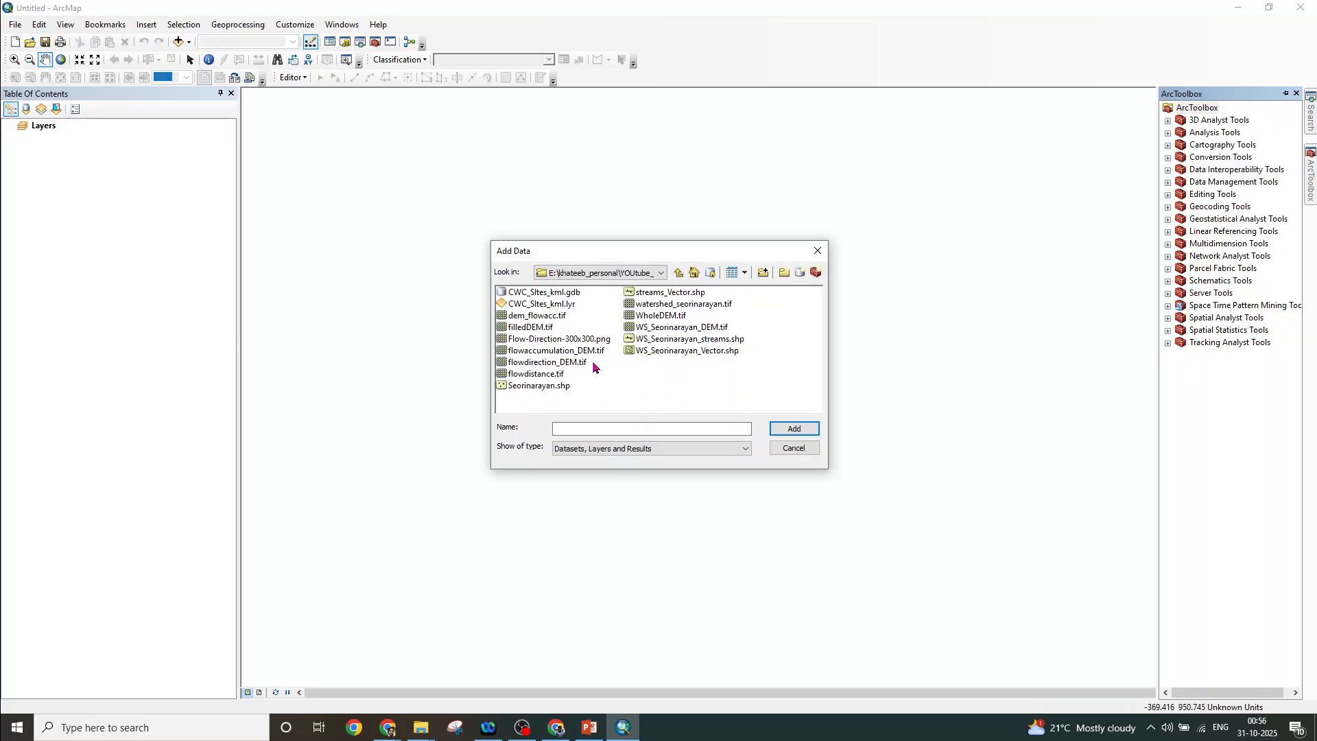
pyautogui.click(678, 272)
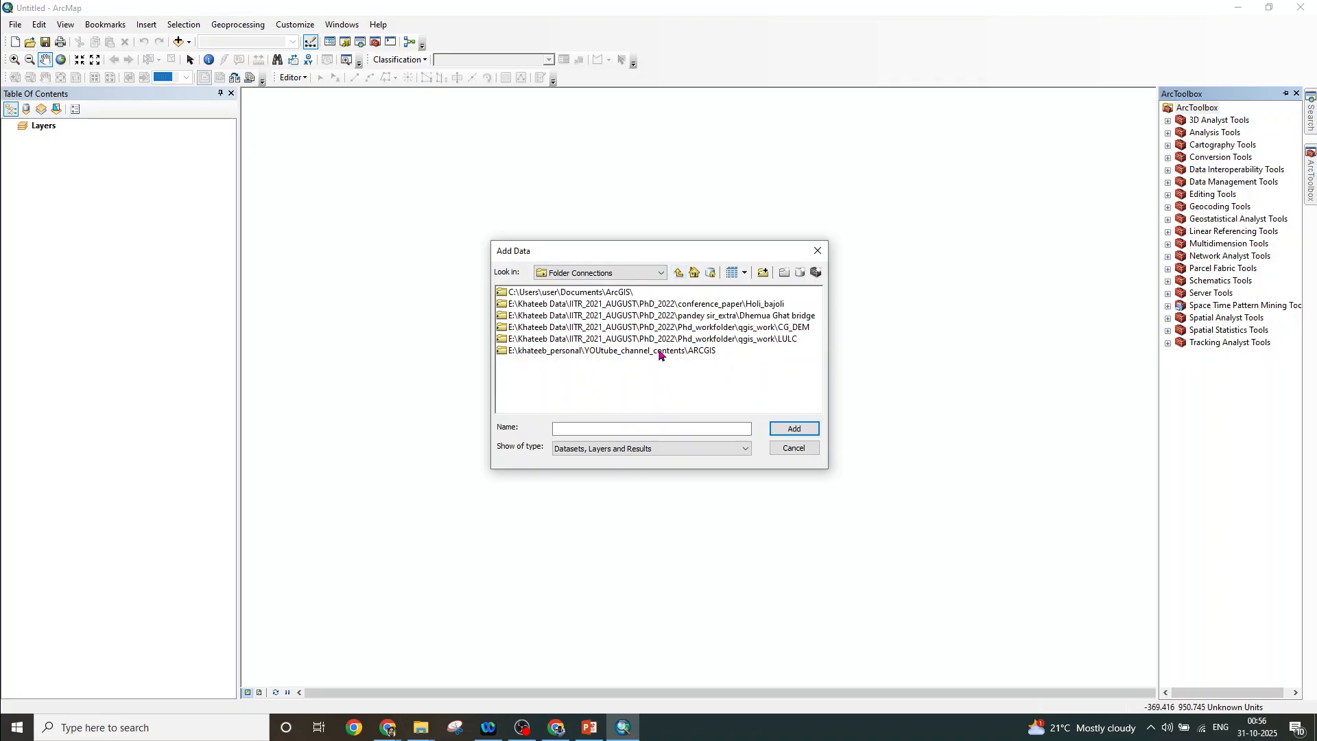
pyautogui.click(694, 273)
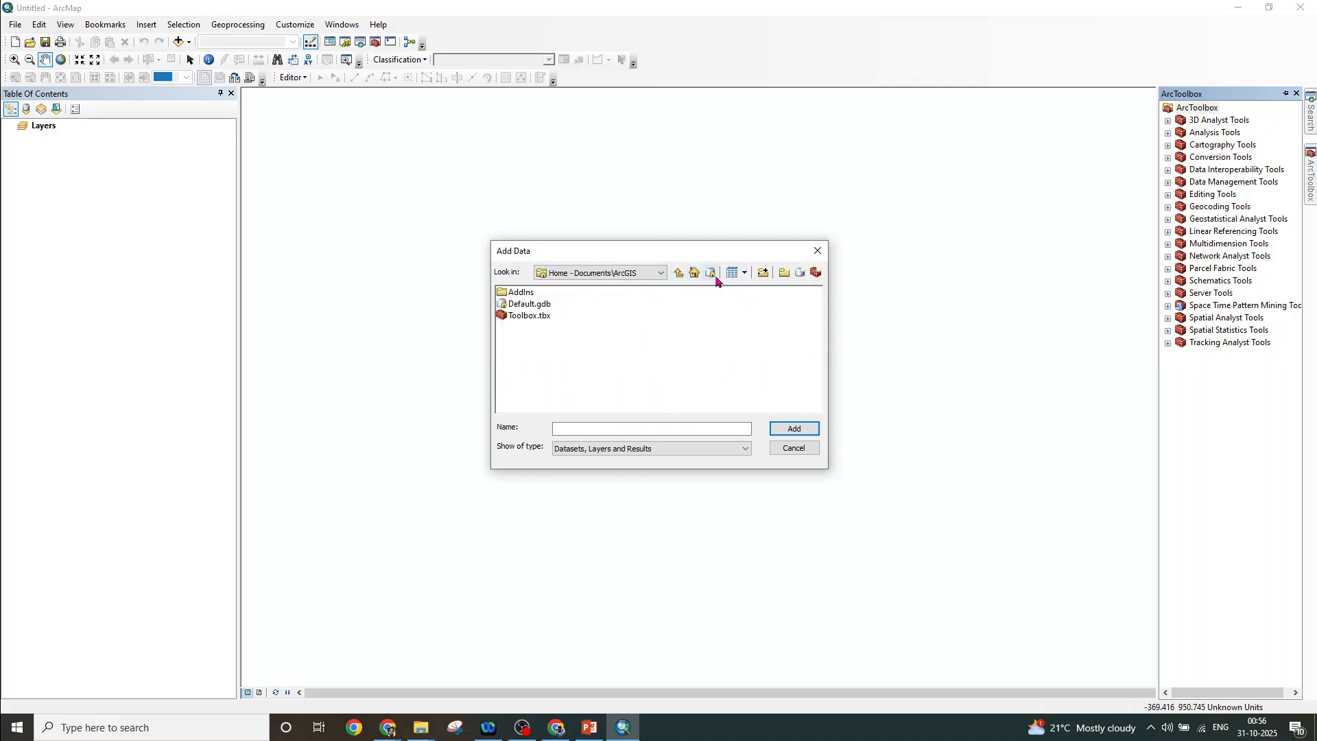
pyautogui.click(710, 277)
pyautogui.click(710, 274)
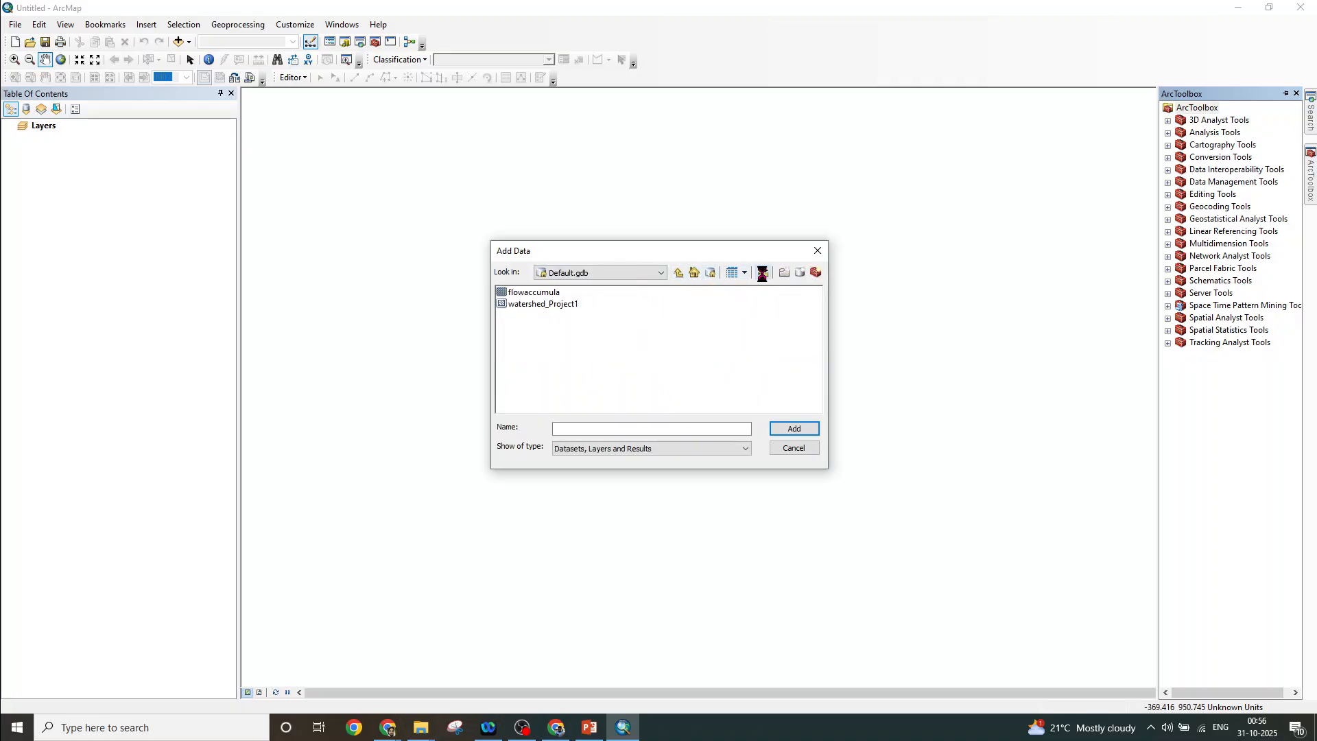
# Connect to the Watershed_Delineation folder inside ArcGis_Tutorial on the E: drive
pyautogui.doubleClick(641, 369)
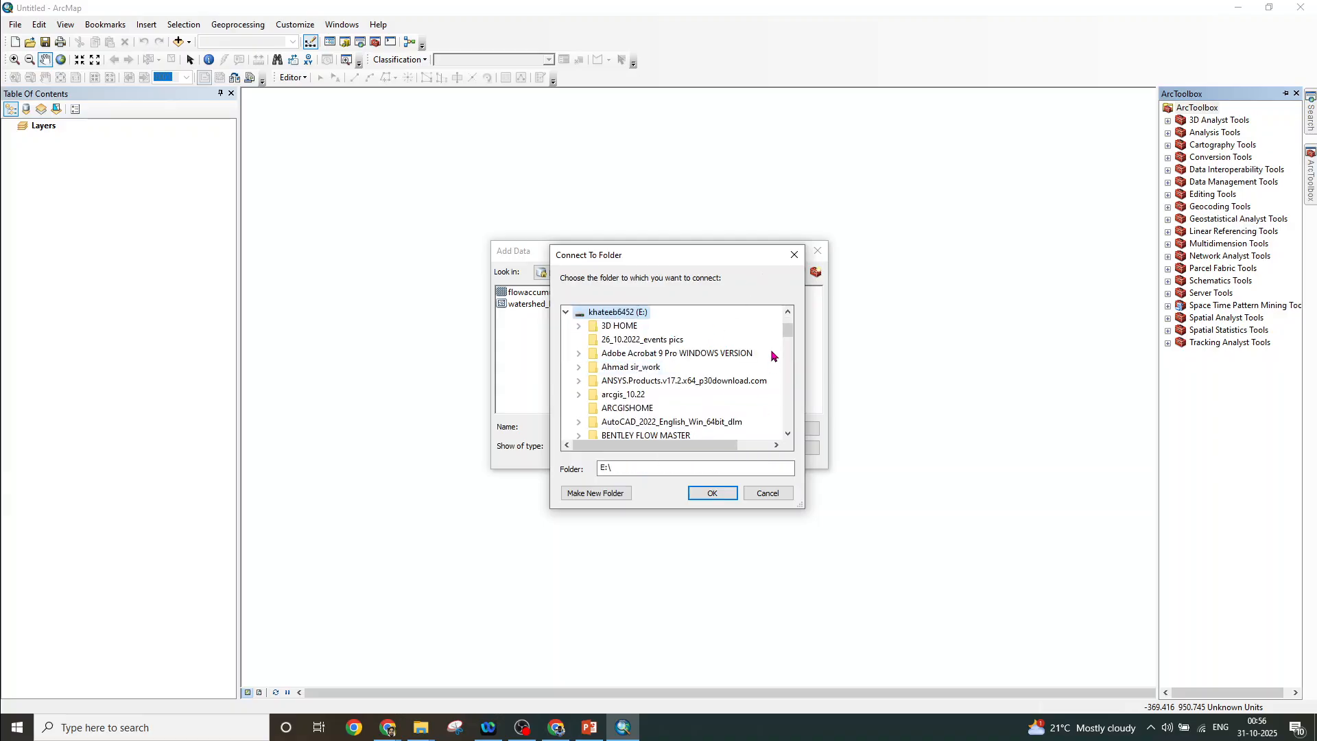
pyautogui.moveTo(788, 332); pyautogui.dragTo(788, 364)
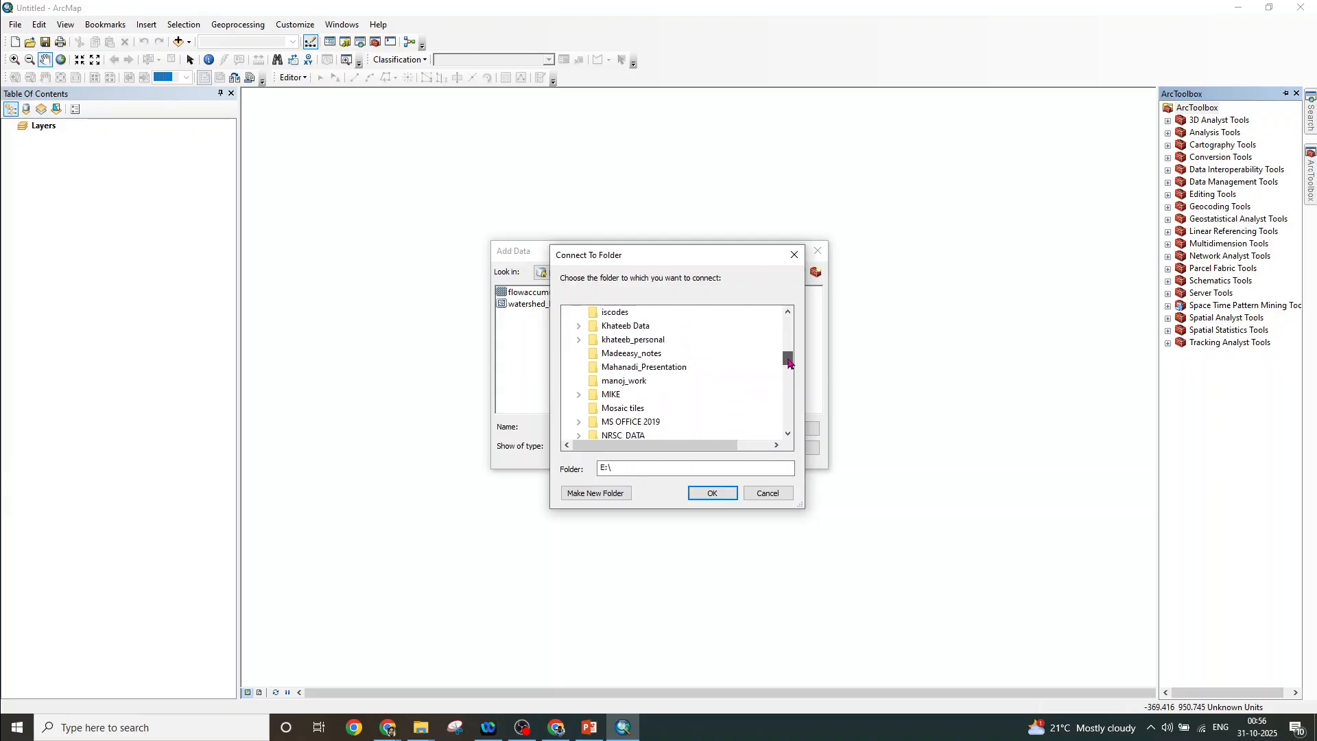
pyautogui.doubleClick(634, 340)
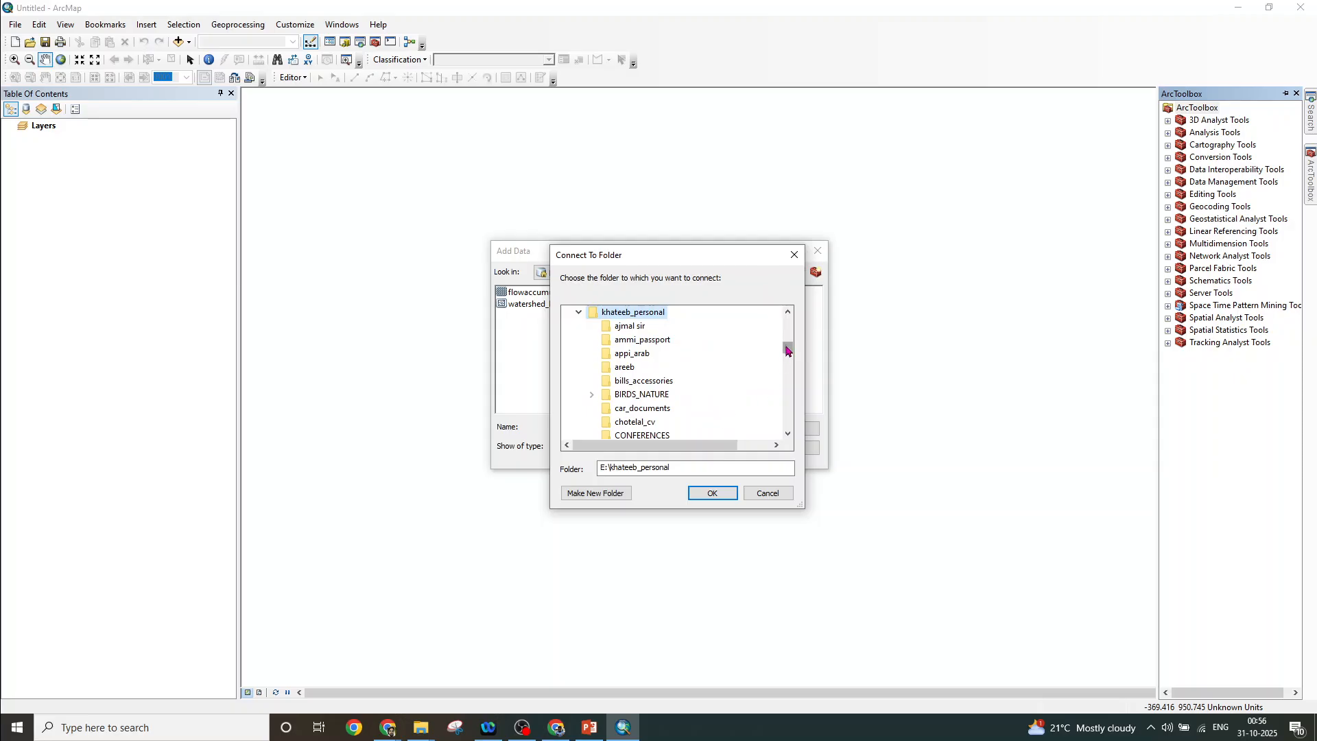
pyautogui.moveTo(788, 351); pyautogui.dragTo(788, 379)
pyautogui.click(700, 343)
pyautogui.click(655, 367)
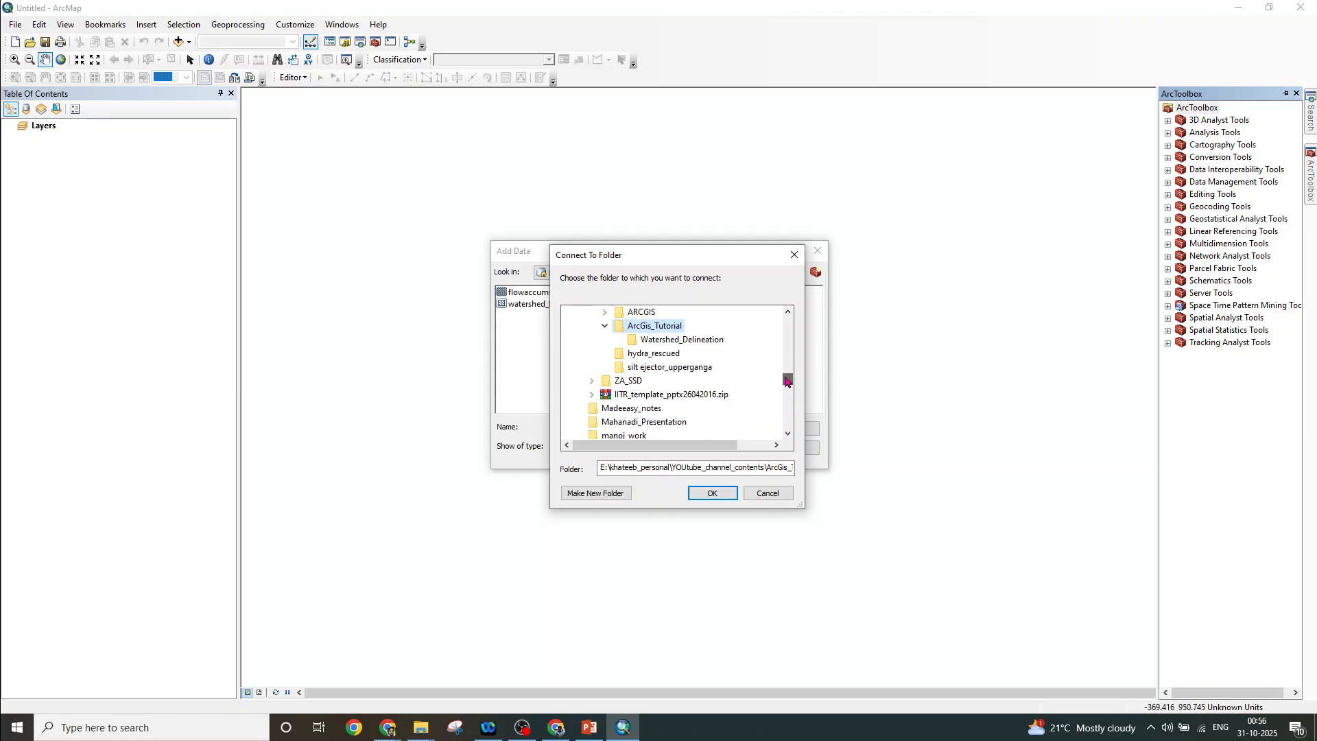
pyautogui.click(686, 341)
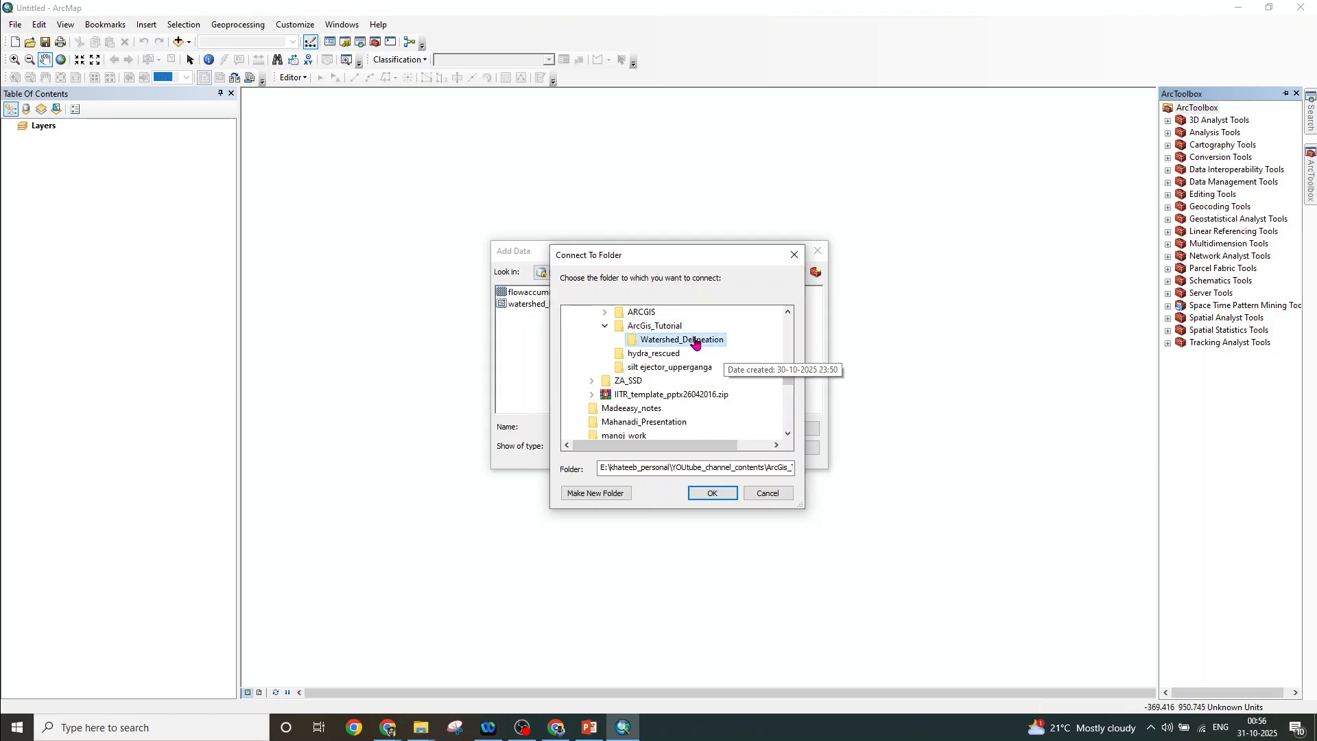
pyautogui.click(714, 492)
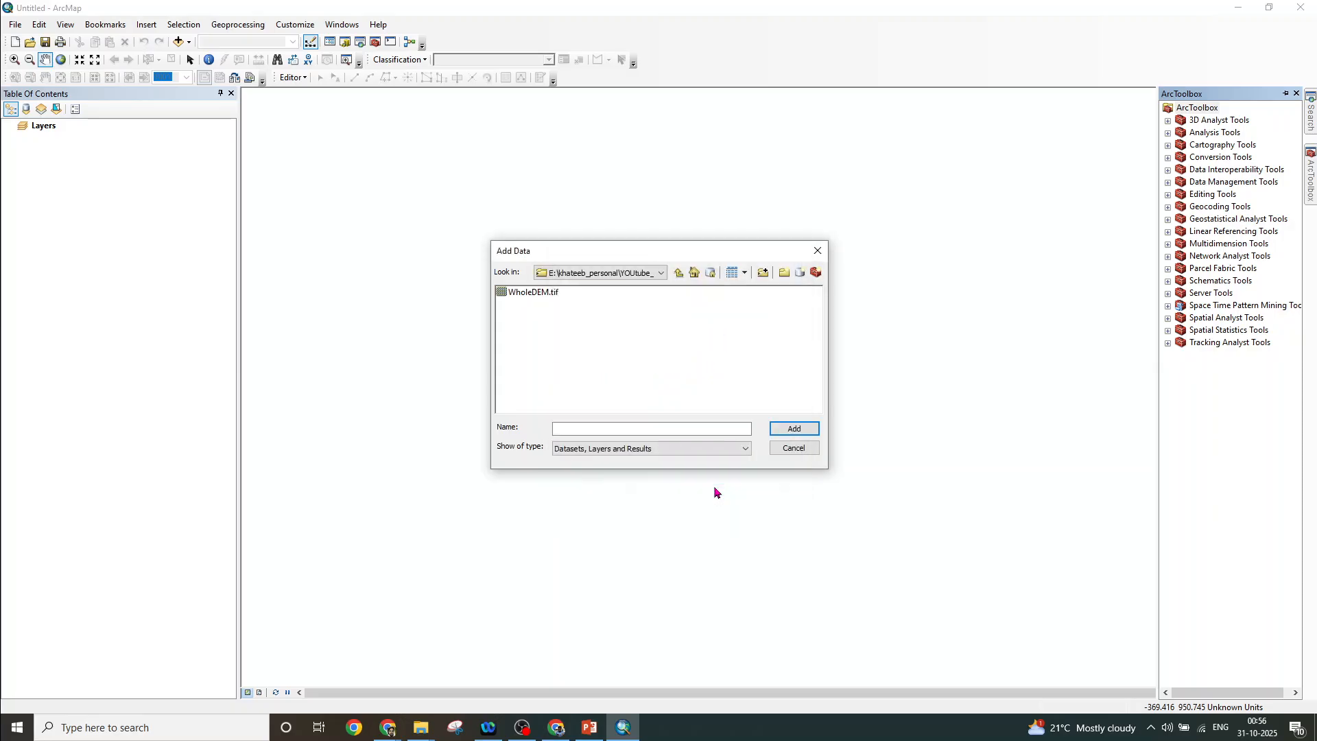
# Add WholeDEM.tif to the map and build its pyramids with Nearest Neighbor resampling and default compression
pyautogui.click(549, 298)
pyautogui.click(790, 430)
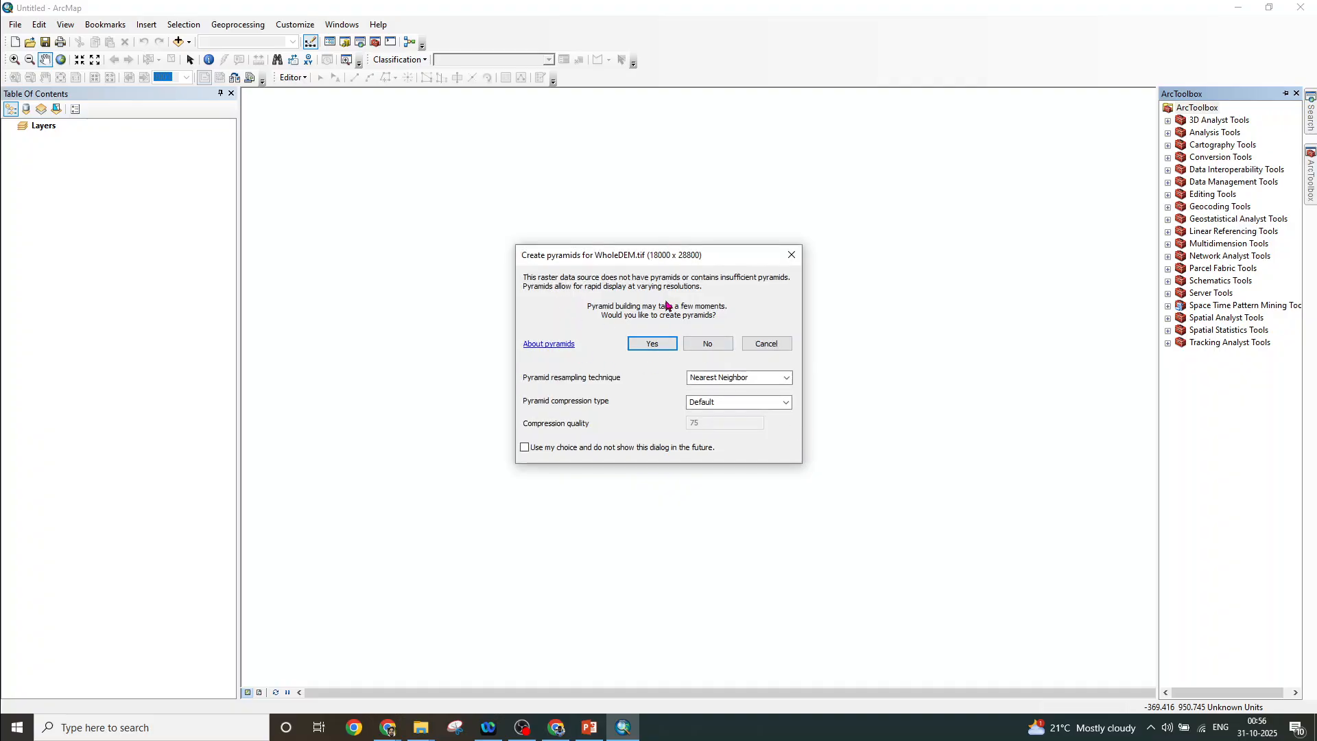
pyautogui.click(661, 346)
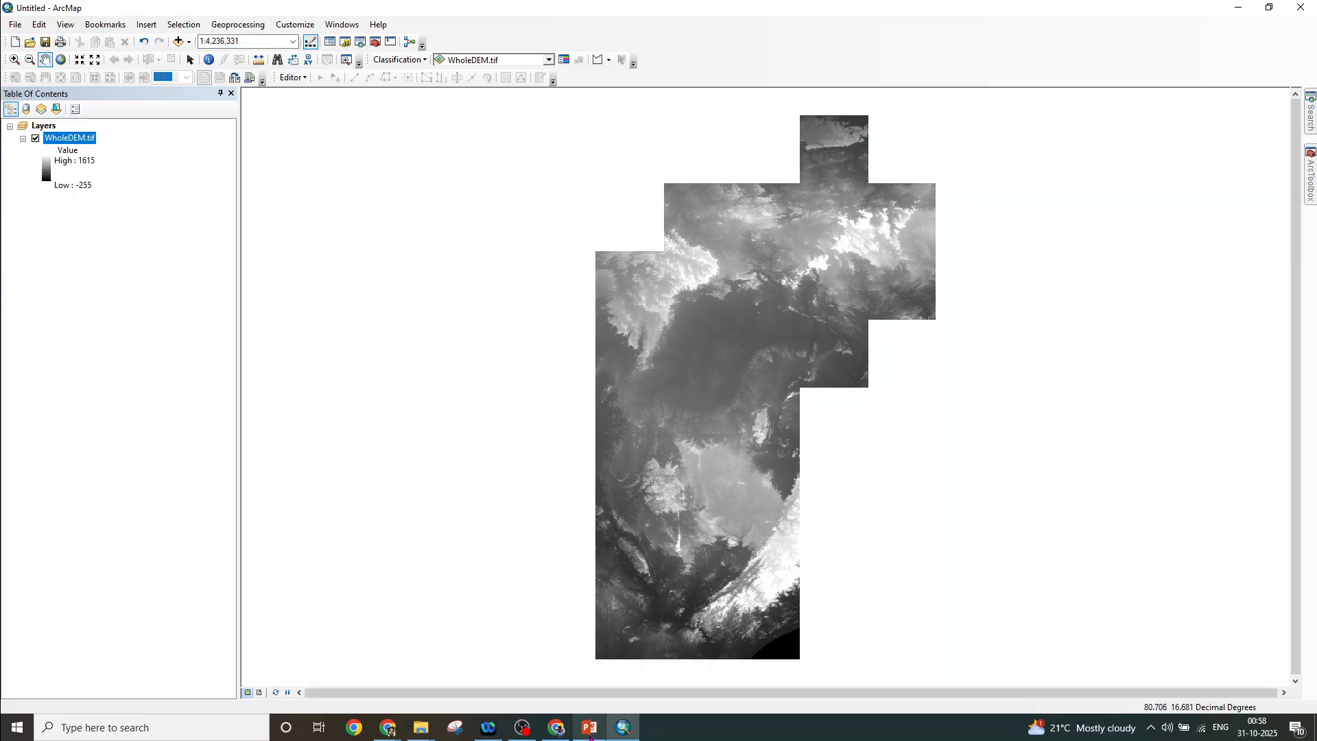
# Switch to PowerPoint, review the slide on Fill Sinks and Flow Direction, and return to ArcMap
pyautogui.click(589, 727)
pyautogui.click(130, 376)
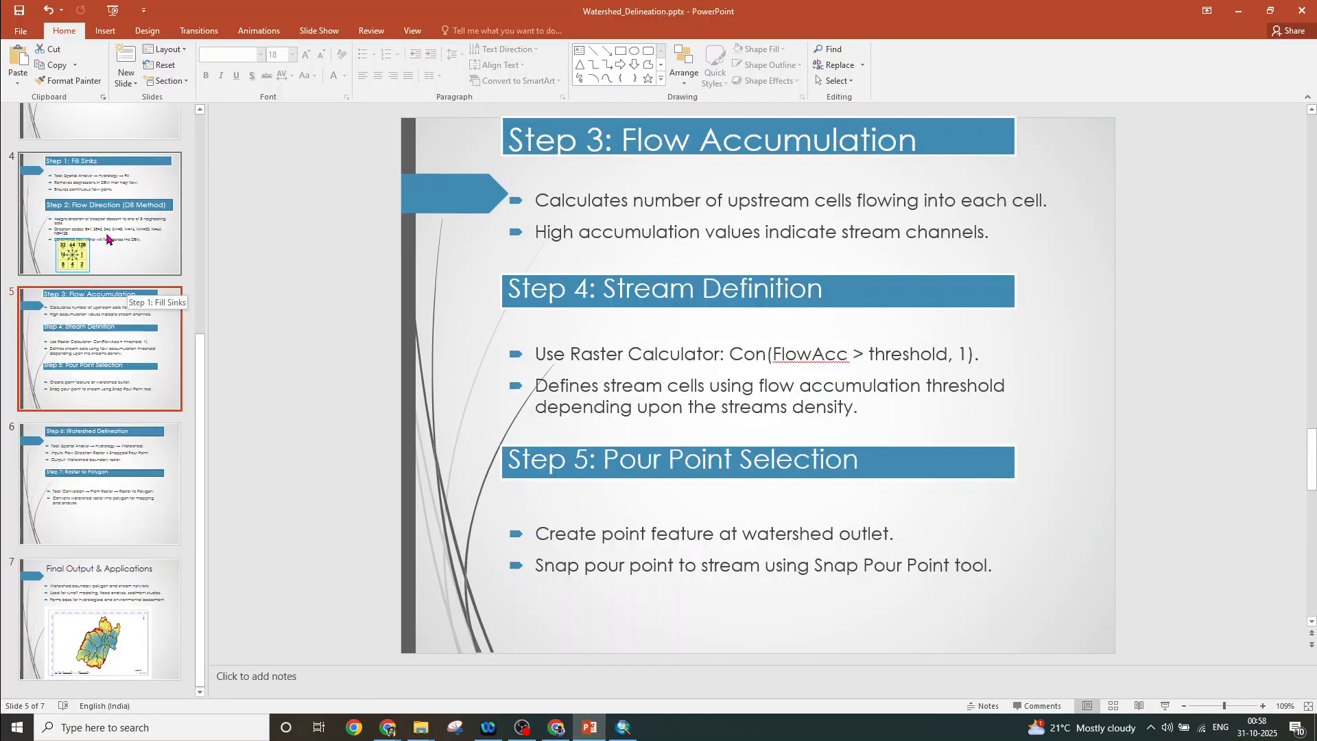
pyautogui.click(120, 239)
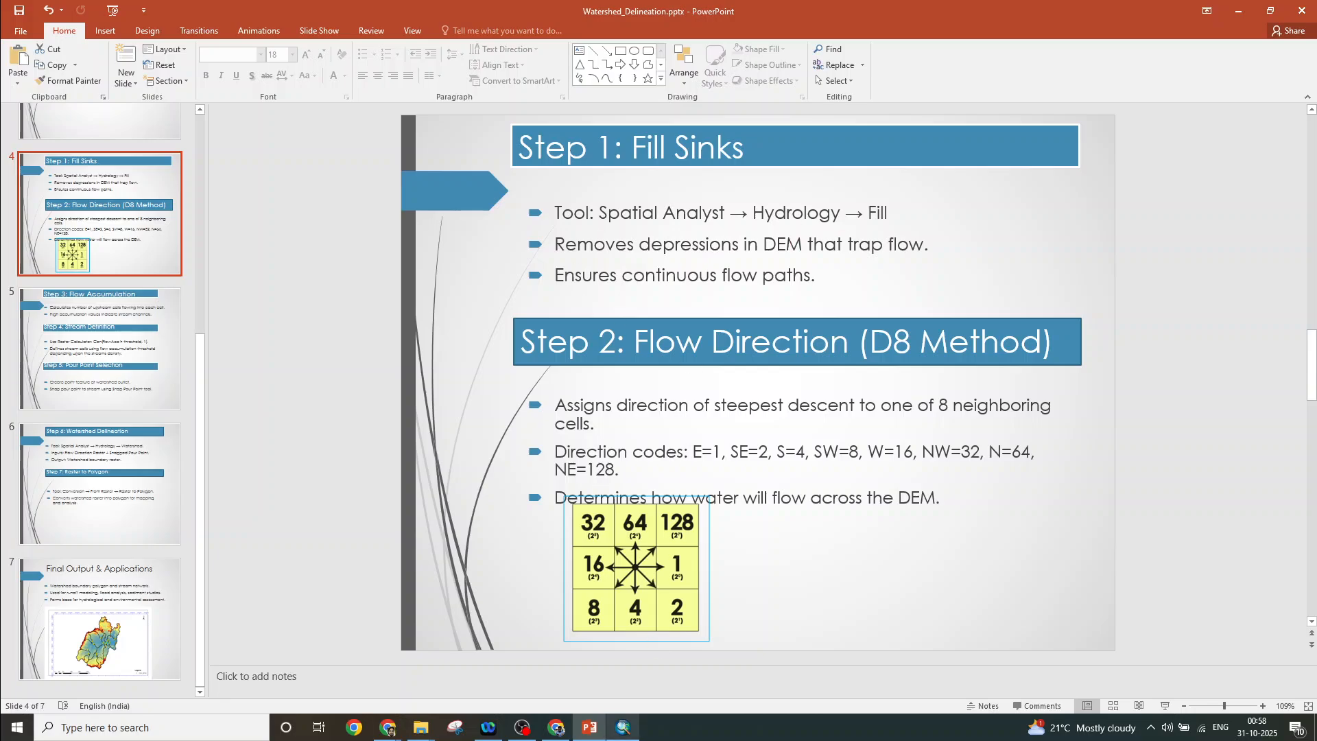
pyautogui.click(623, 727)
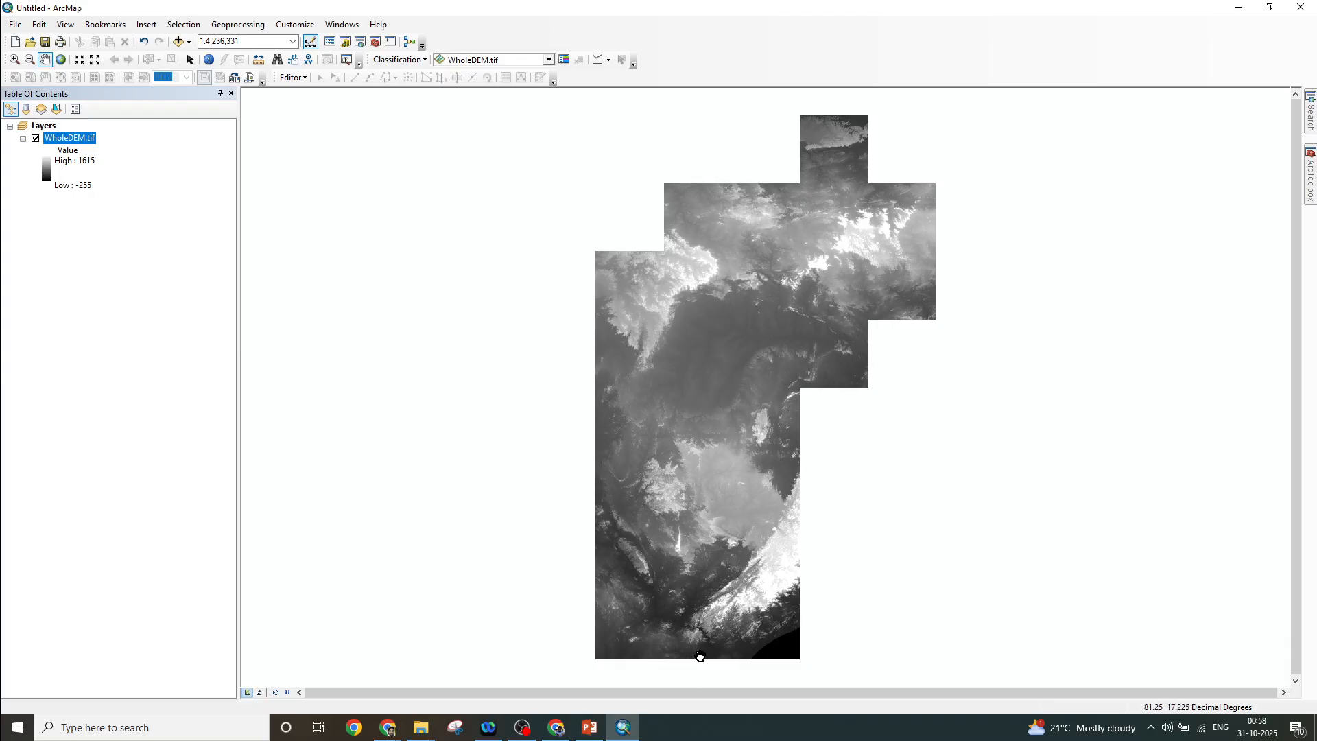
# Open the Fill tool from the Hydrology toolset of Spatial Analyst Tools
pyautogui.click(1312, 180)
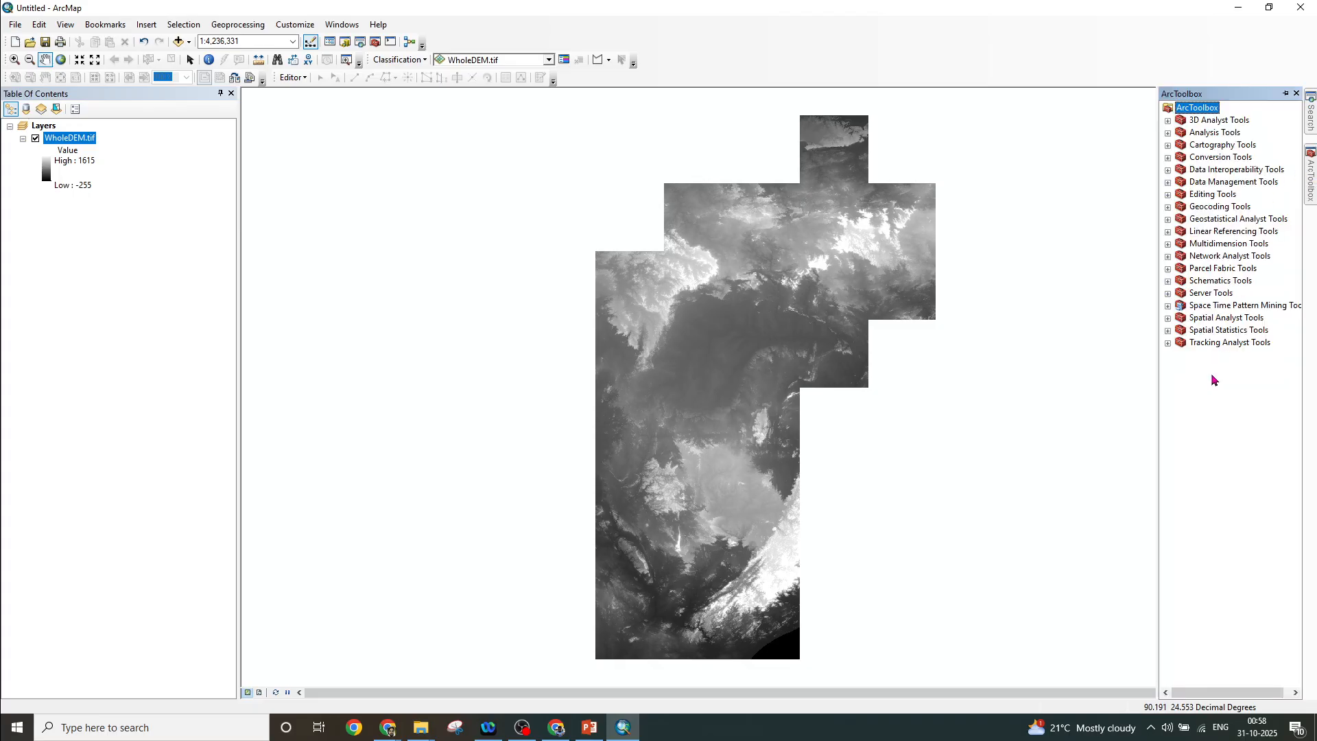
pyautogui.click(1168, 318)
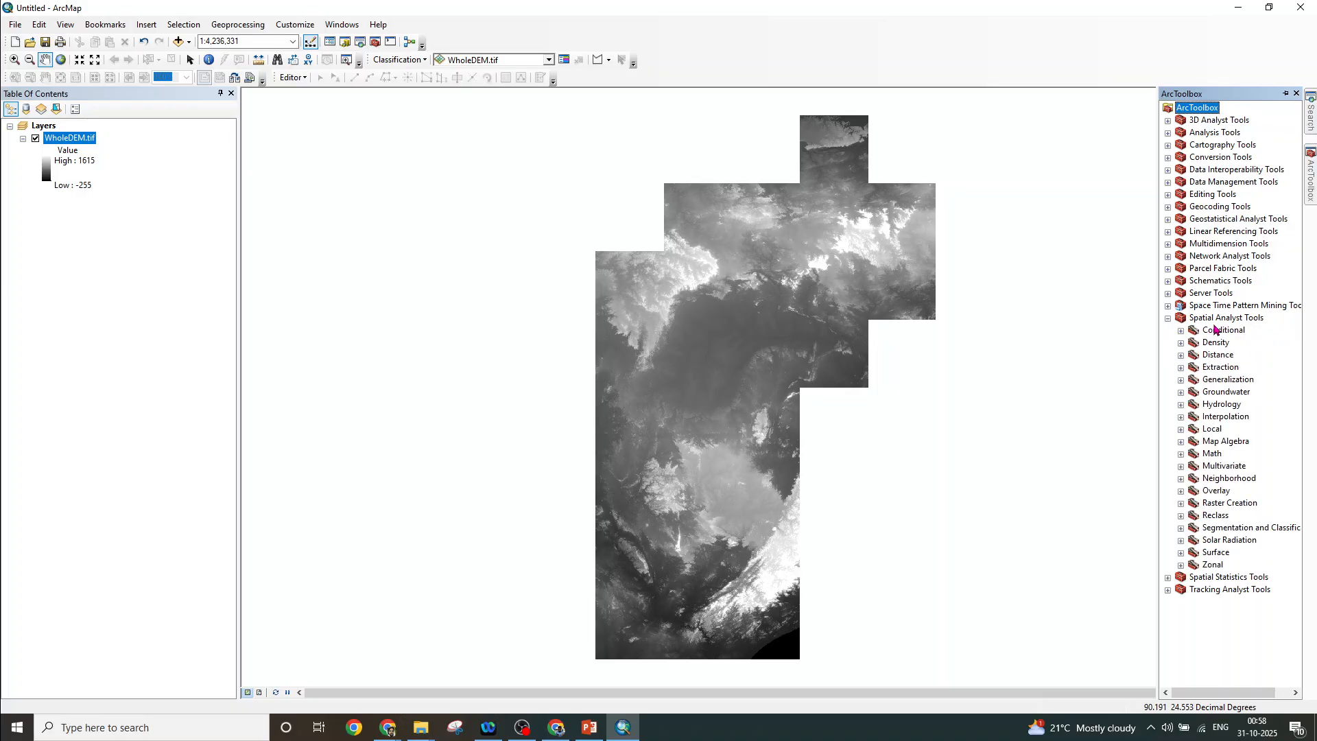
pyautogui.click(1181, 406)
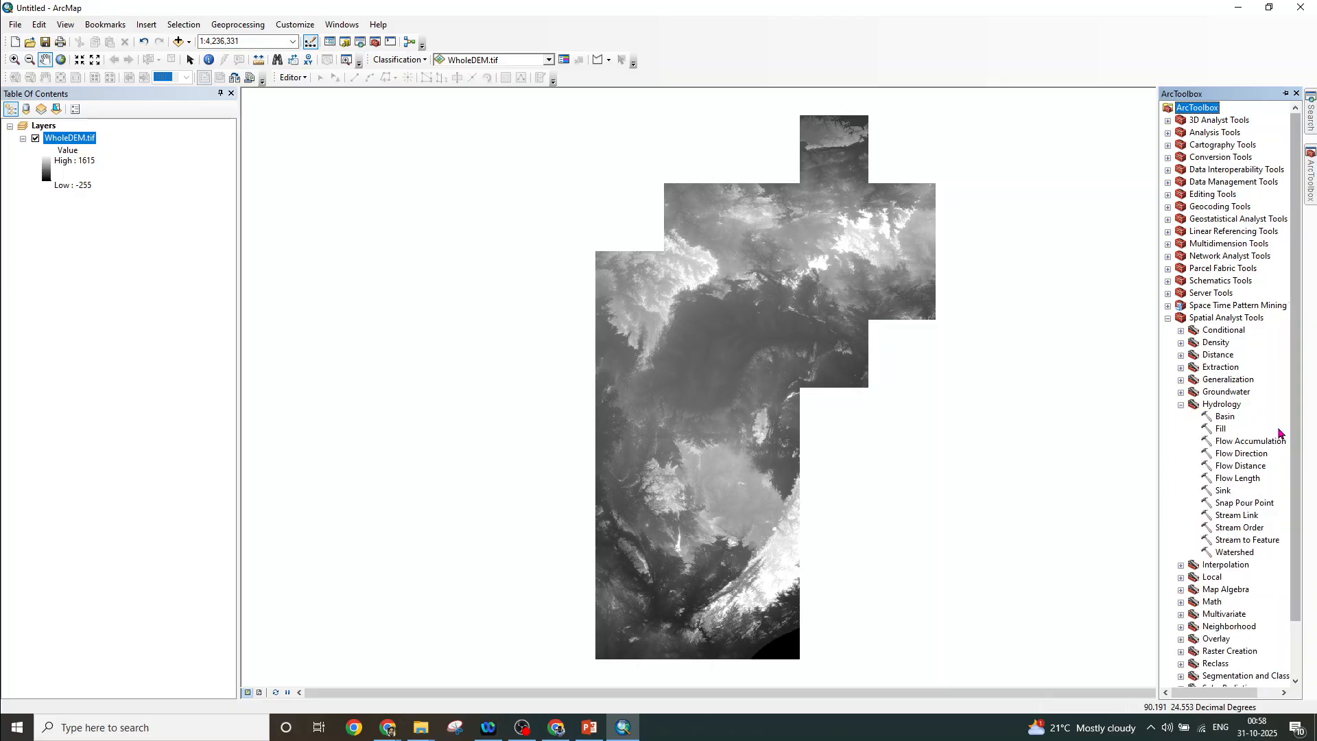
pyautogui.doubleClick(1221, 430)
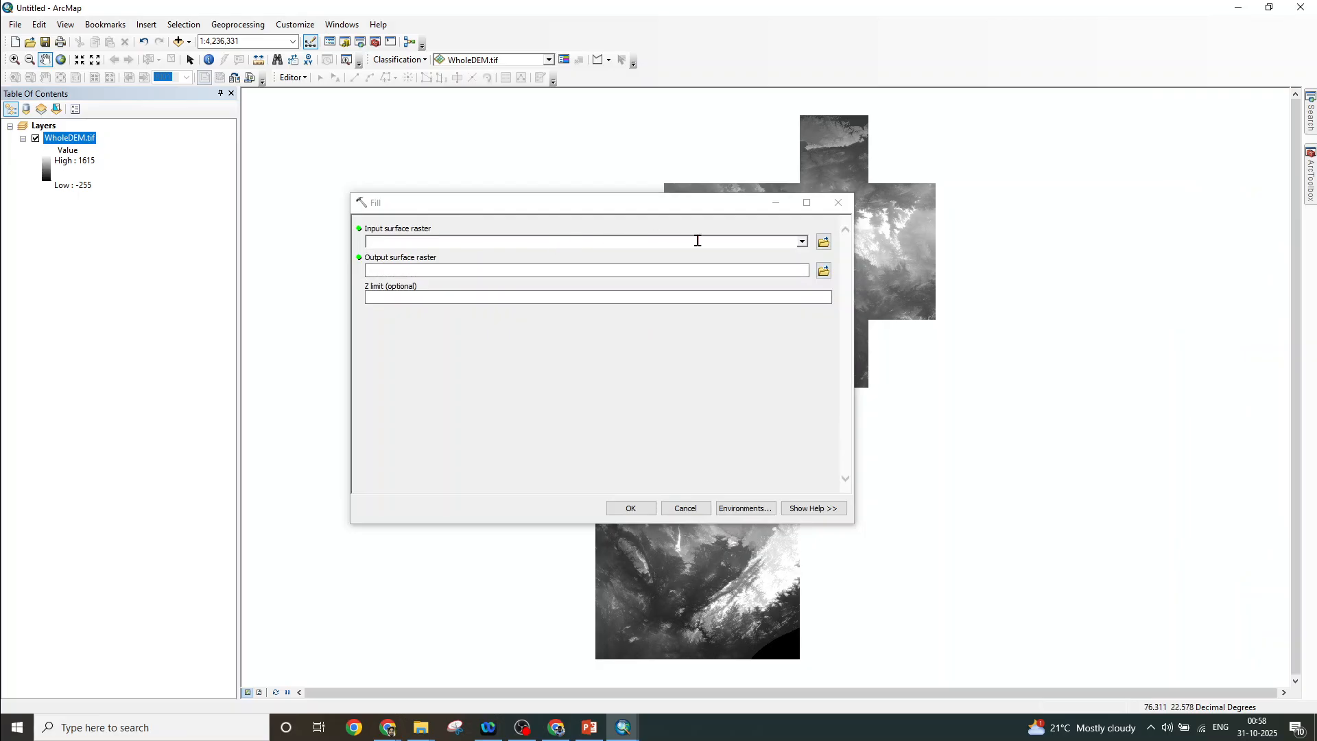
# Set WholeDEM.tif as the Fill input surface raster and browse to the ArcGis_Tutorial Watershed_Delineation folder for the output
pyautogui.click(802, 241)
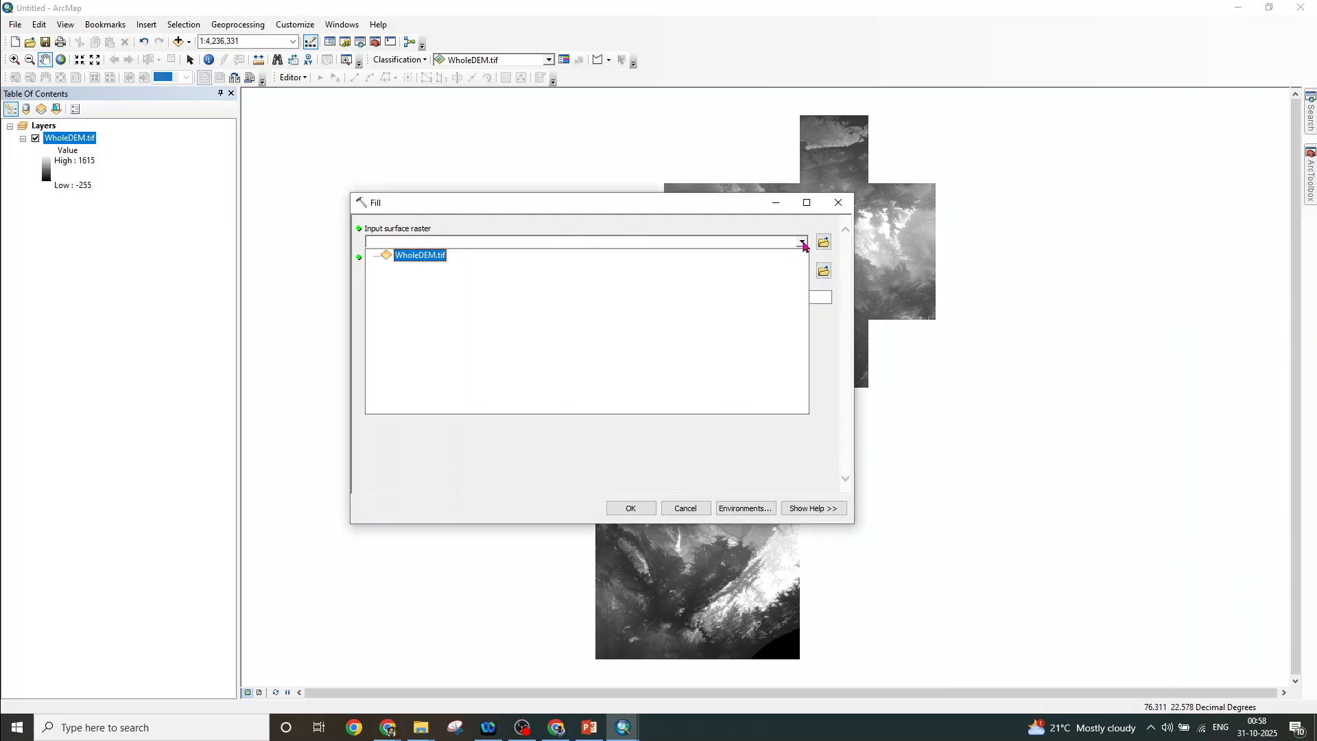
pyautogui.click(419, 258)
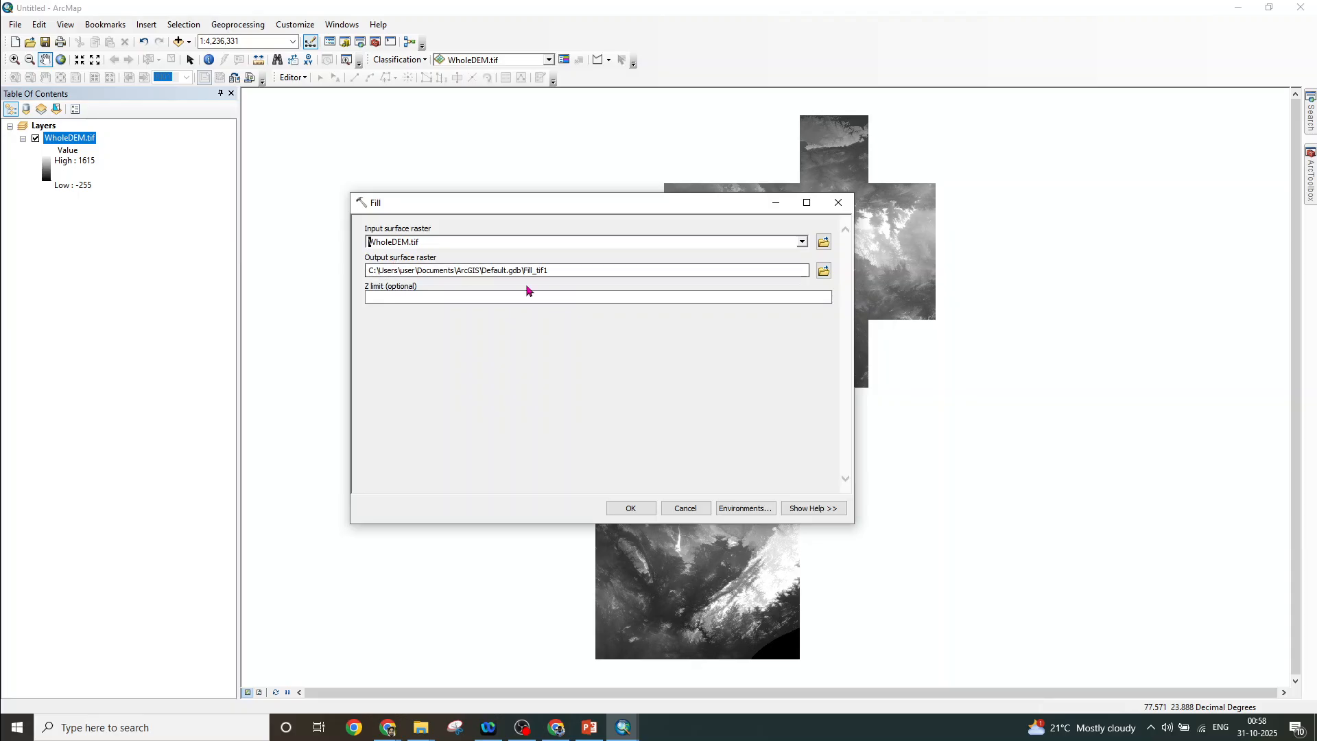
pyautogui.click(823, 273)
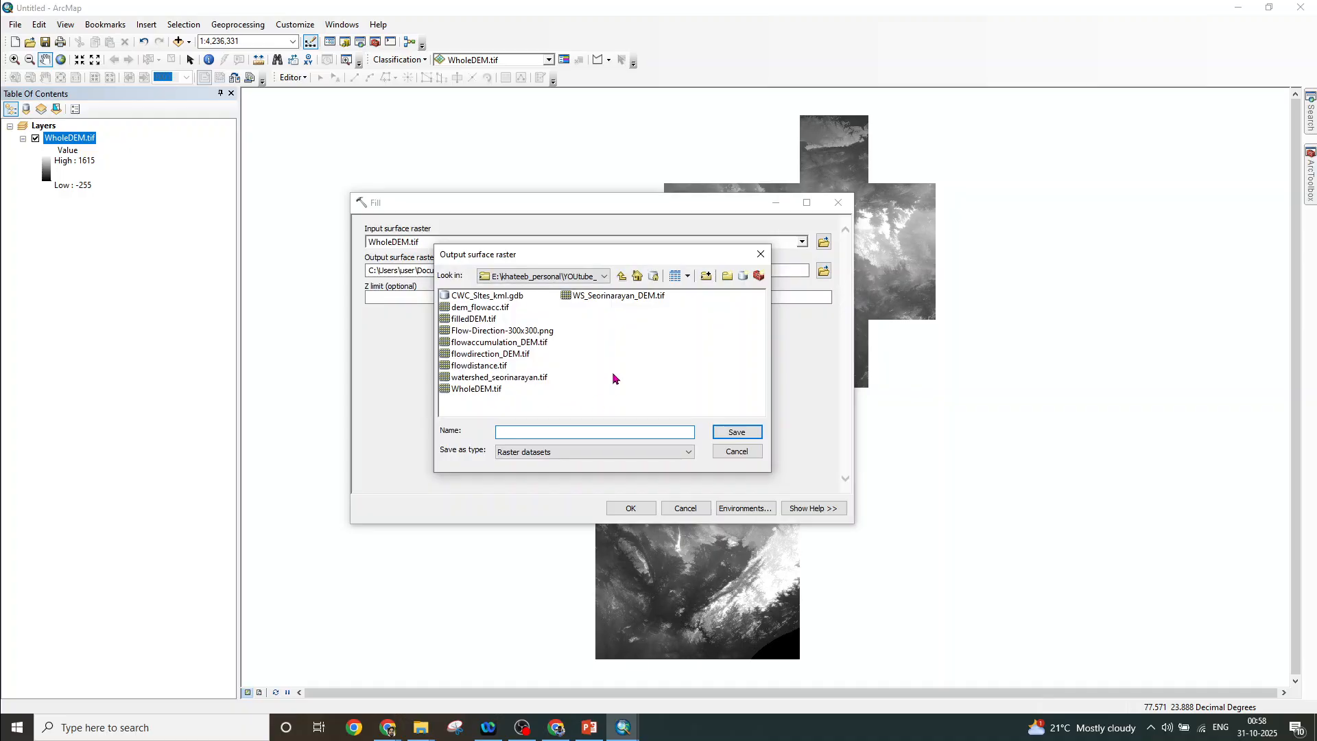
pyautogui.click(622, 278)
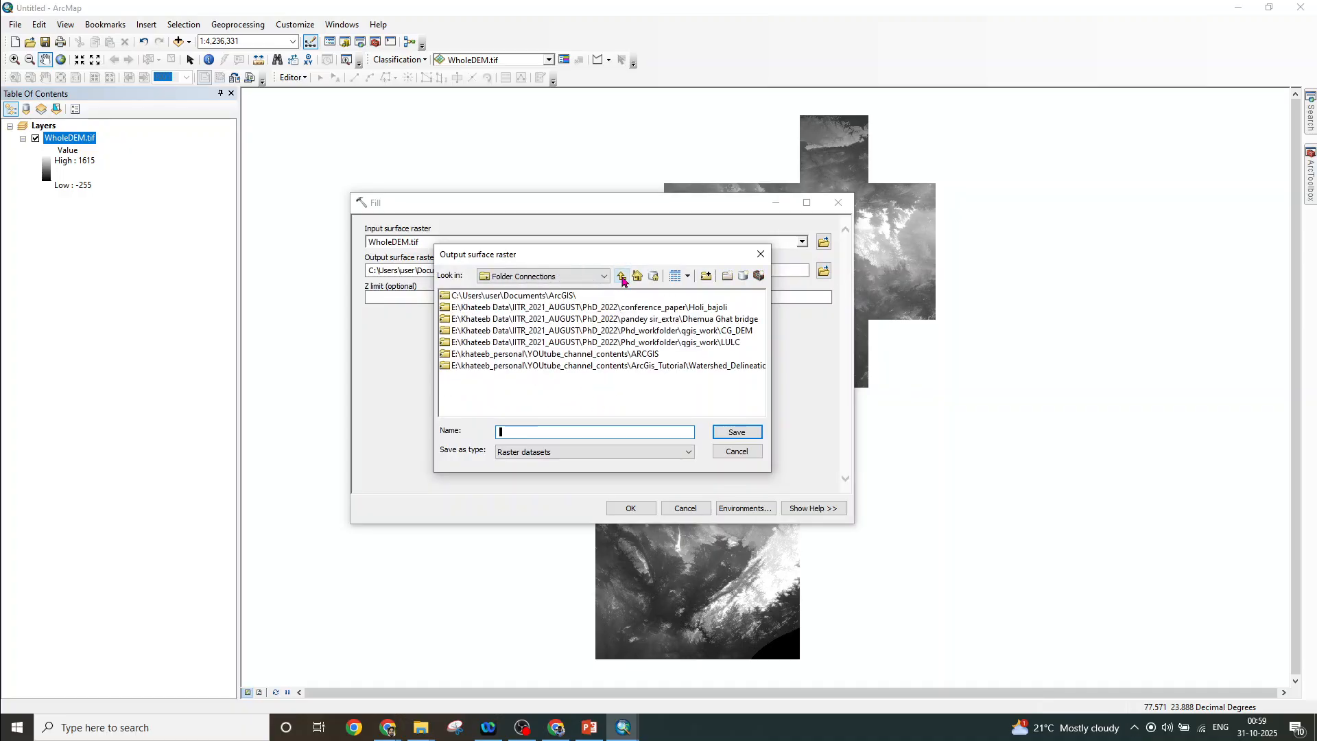
pyautogui.doubleClick(629, 366)
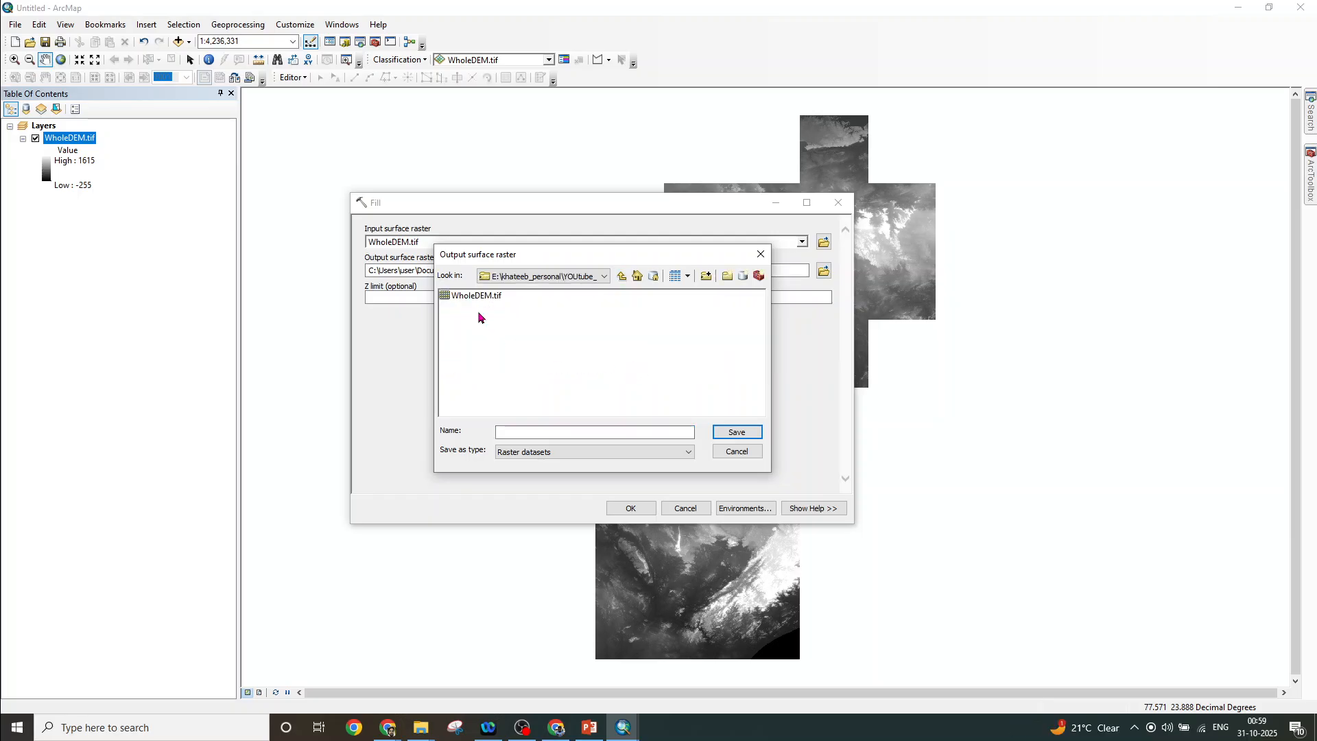
# Name the output surface raster filledDEM.tif, save it in the Watershed_Delineation folder, and run the Fill tool
pyautogui.click(579, 431)
pyautogui.write('i')
pyautogui.write('lledDEM')
pyautogui.click(501, 432)
pyautogui.write('f')
pyautogui.click(536, 428)
pyautogui.write('.t')
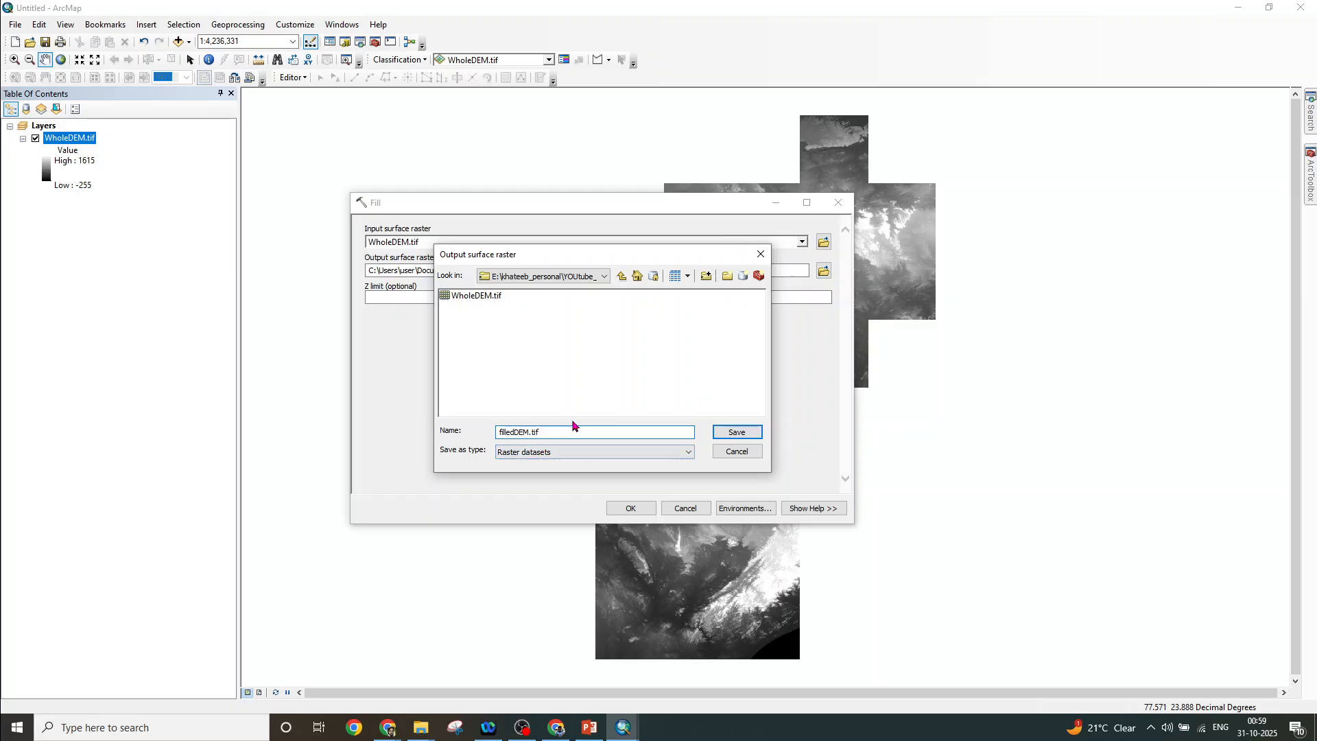
pyautogui.click(738, 432)
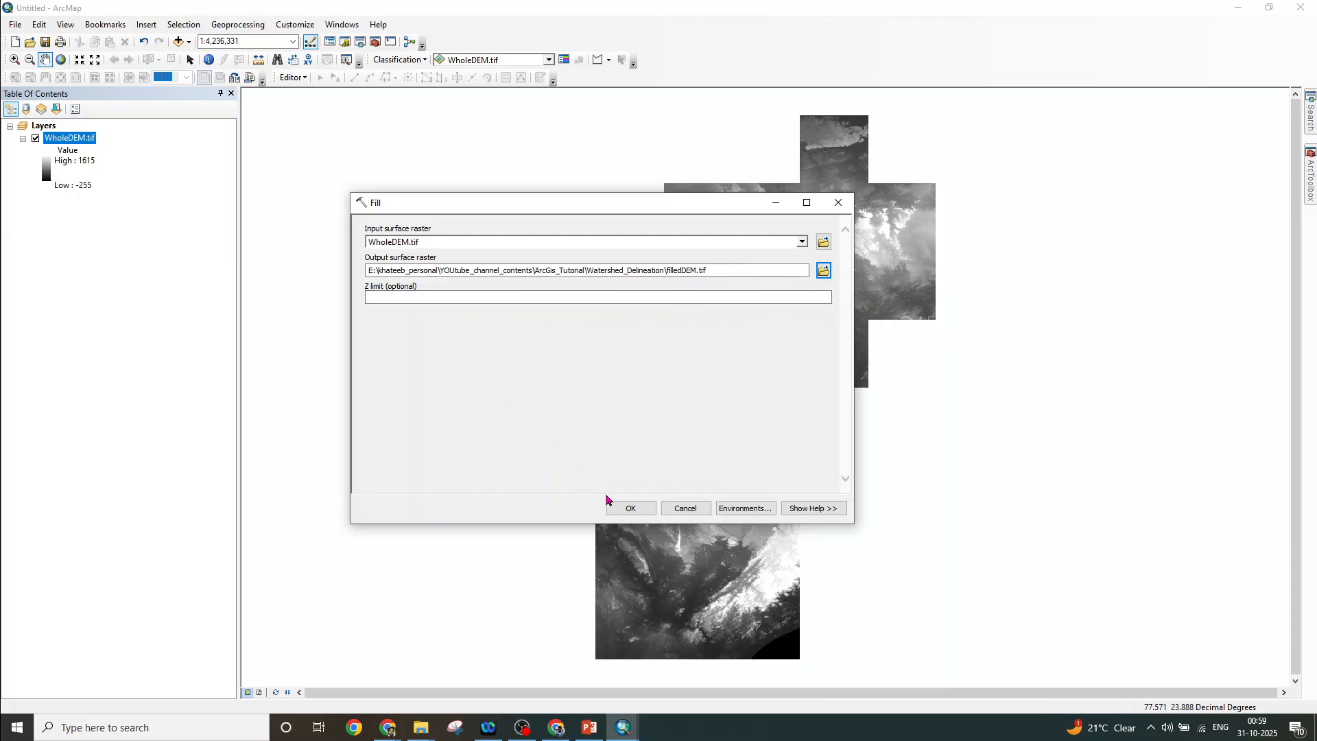
pyautogui.click(626, 509)
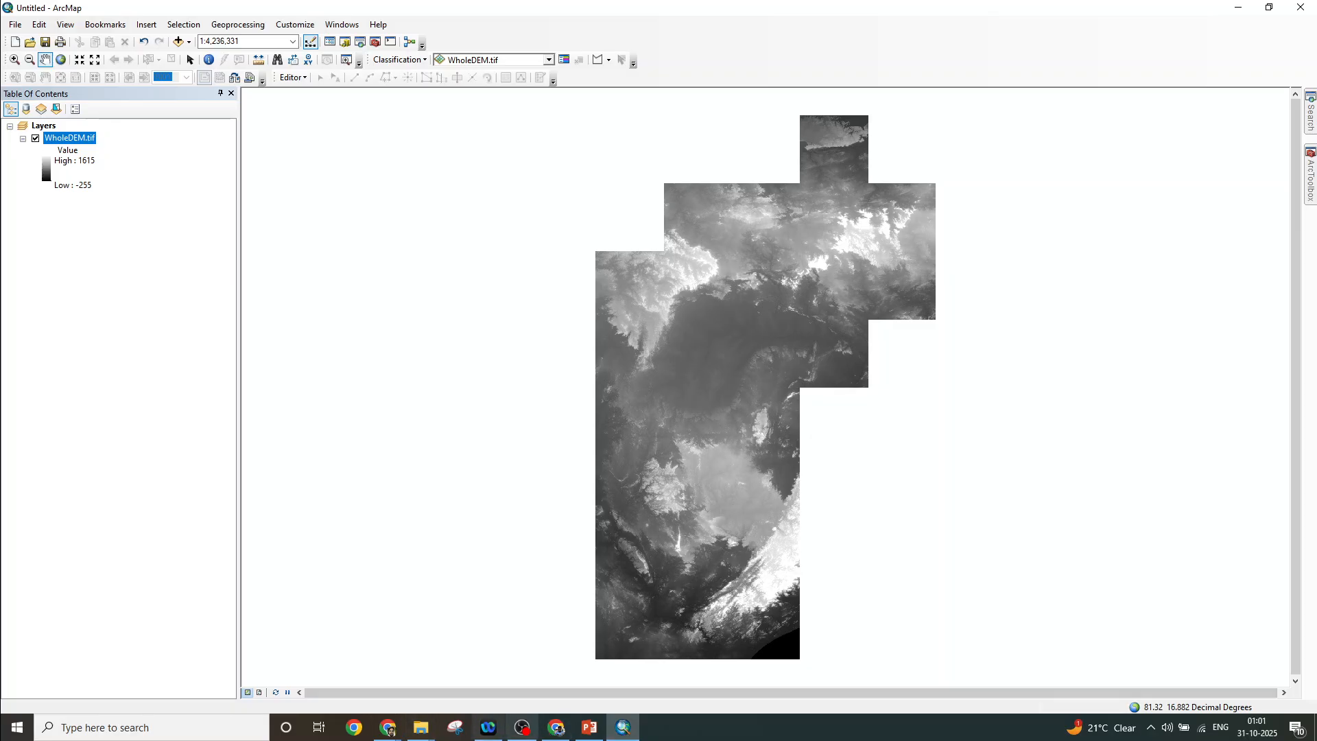
# Switch to PowerPoint, review the Fill Sinks and Flow Direction slide, and return to ArcMap
pyautogui.click(589, 727)
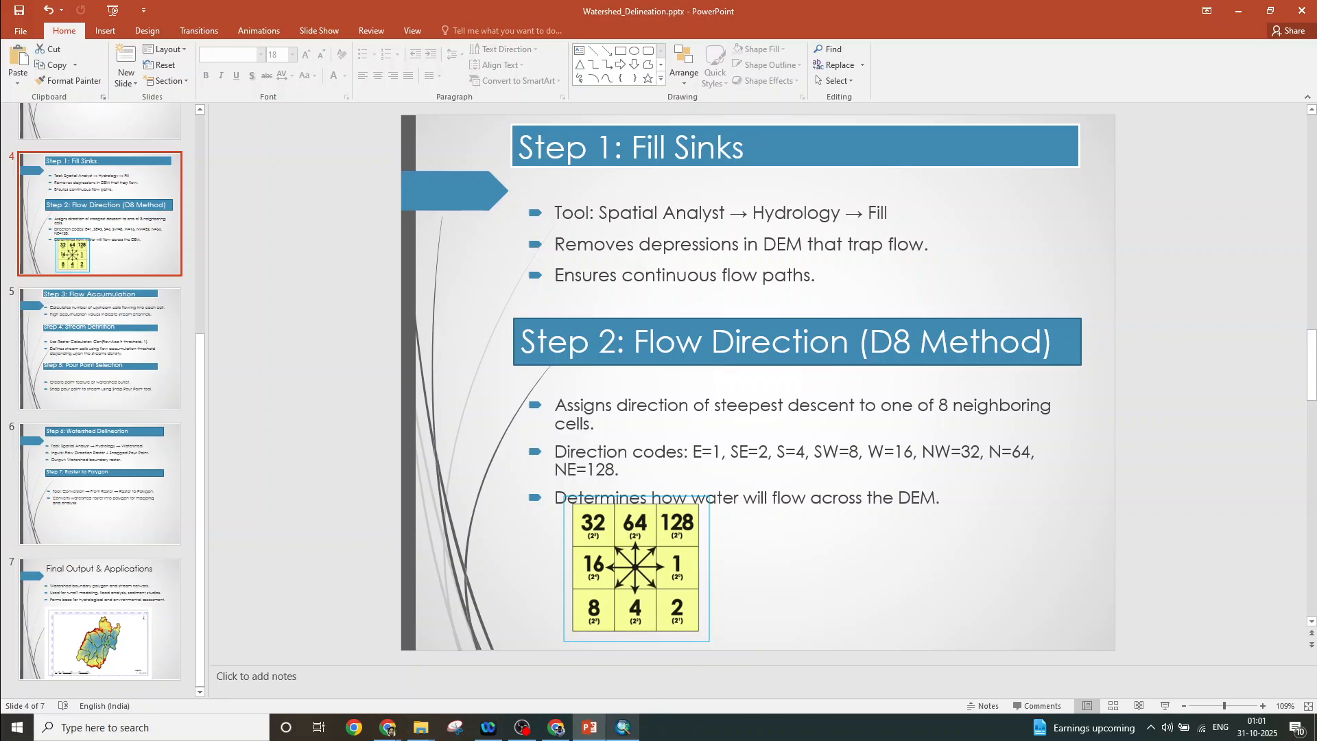
pyautogui.hotkey('alt', 'Tab')
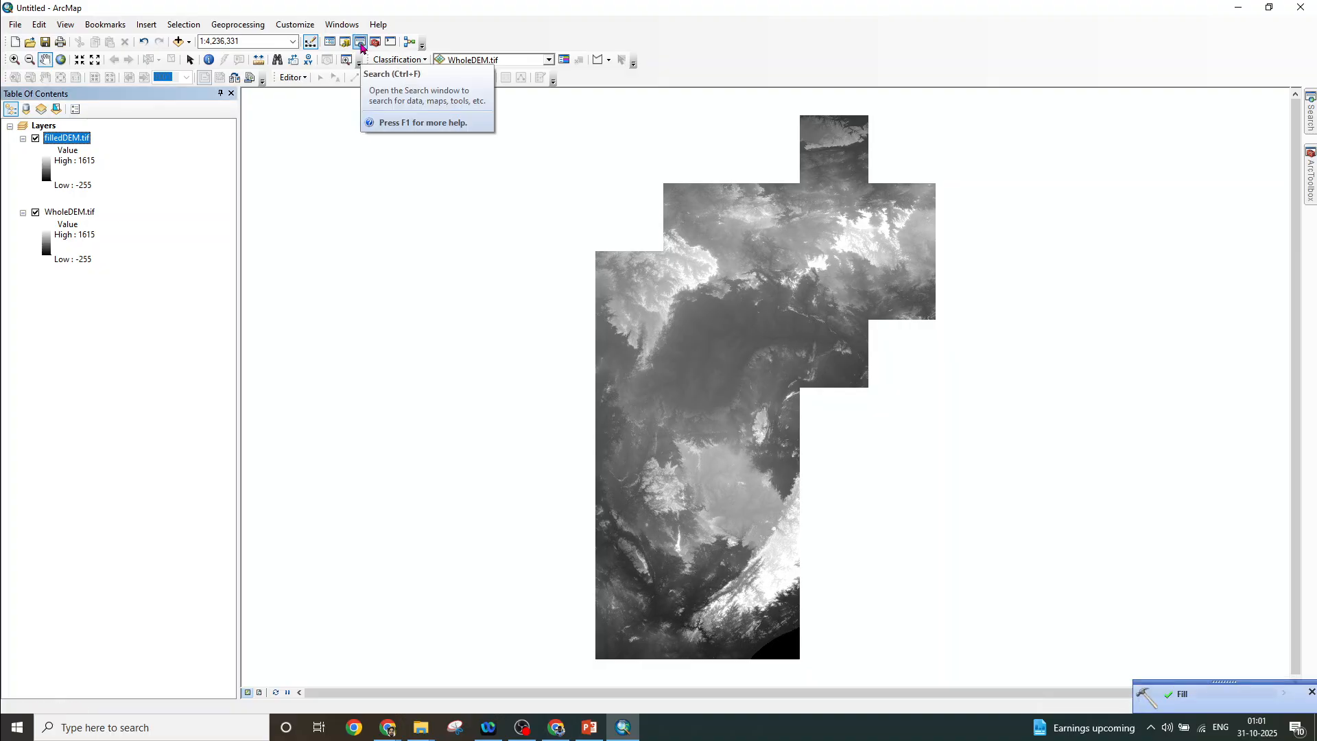
pyautogui.click(360, 44)
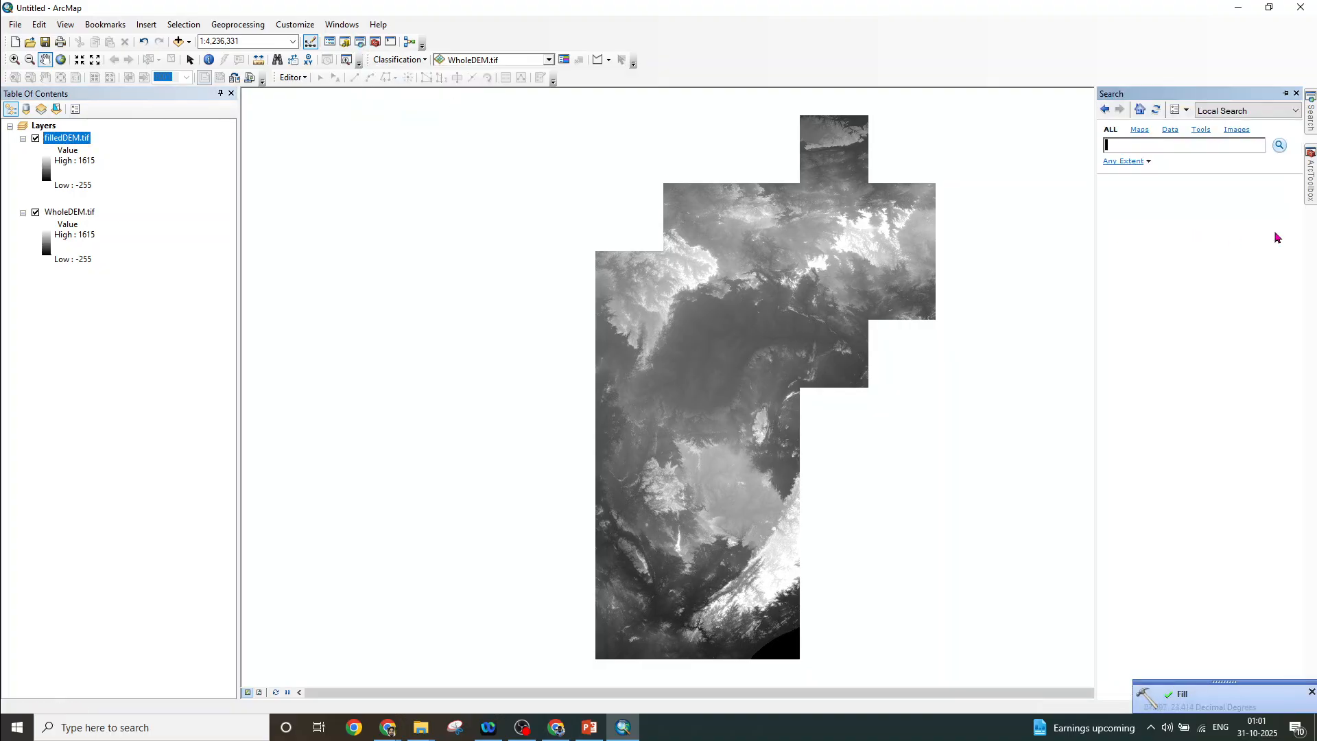
pyautogui.click(1297, 94)
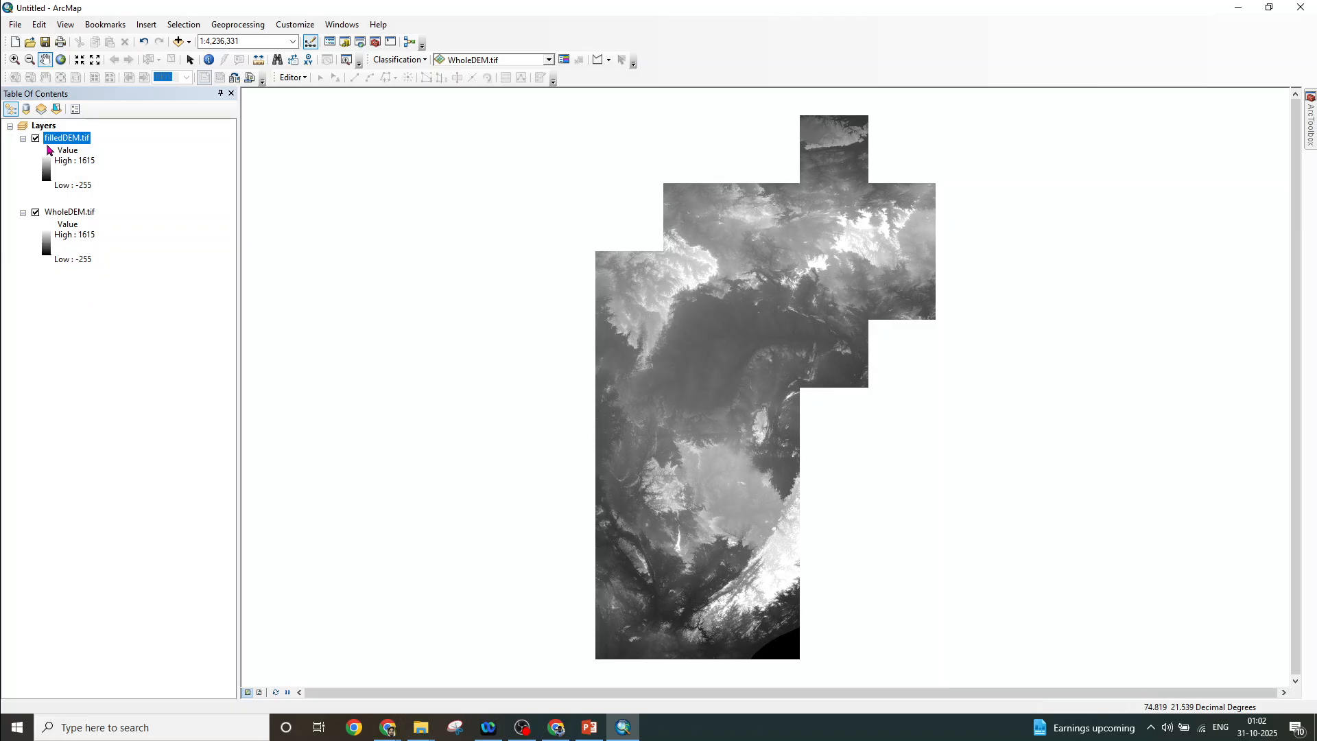
# Hide the WholeDEM.tif layer, and open the Hydrology toolset's Flow Direction tool with filledDEM.tif as the input surface raster
pyautogui.click(36, 211)
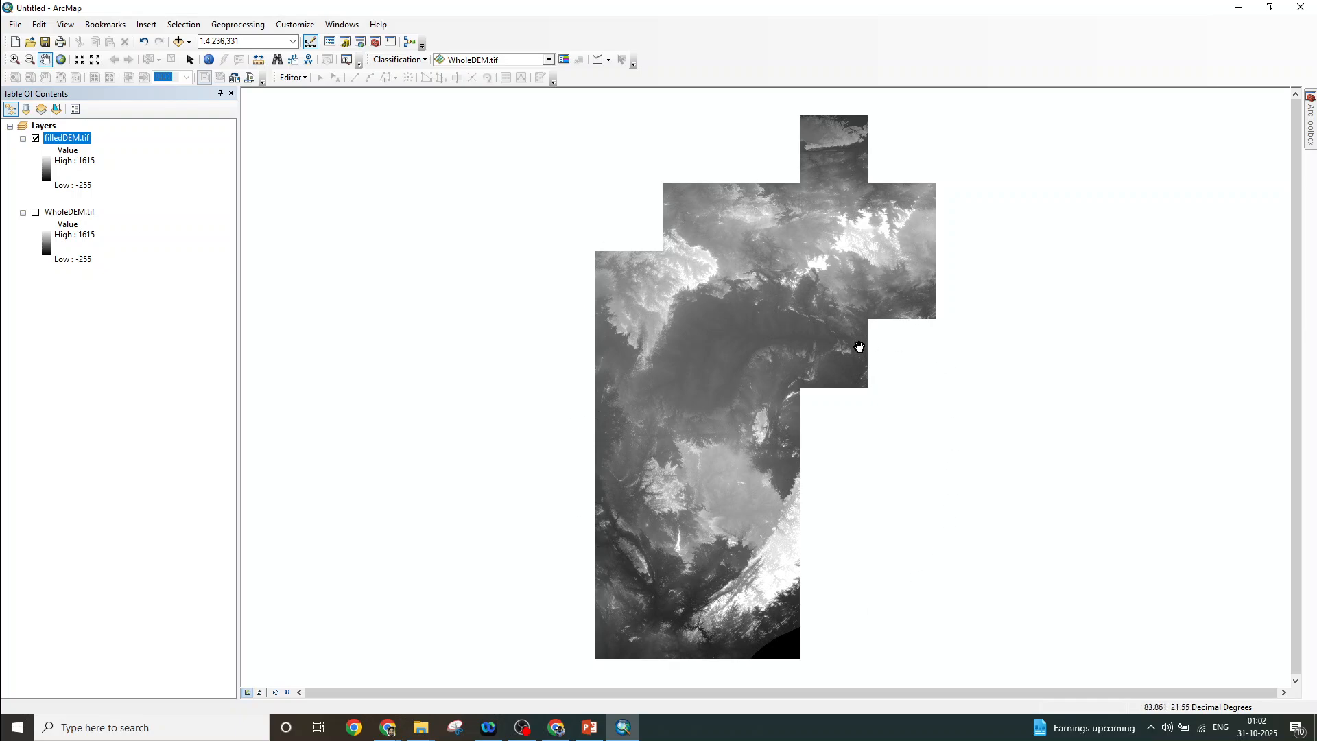
pyautogui.moveTo(1311, 143)
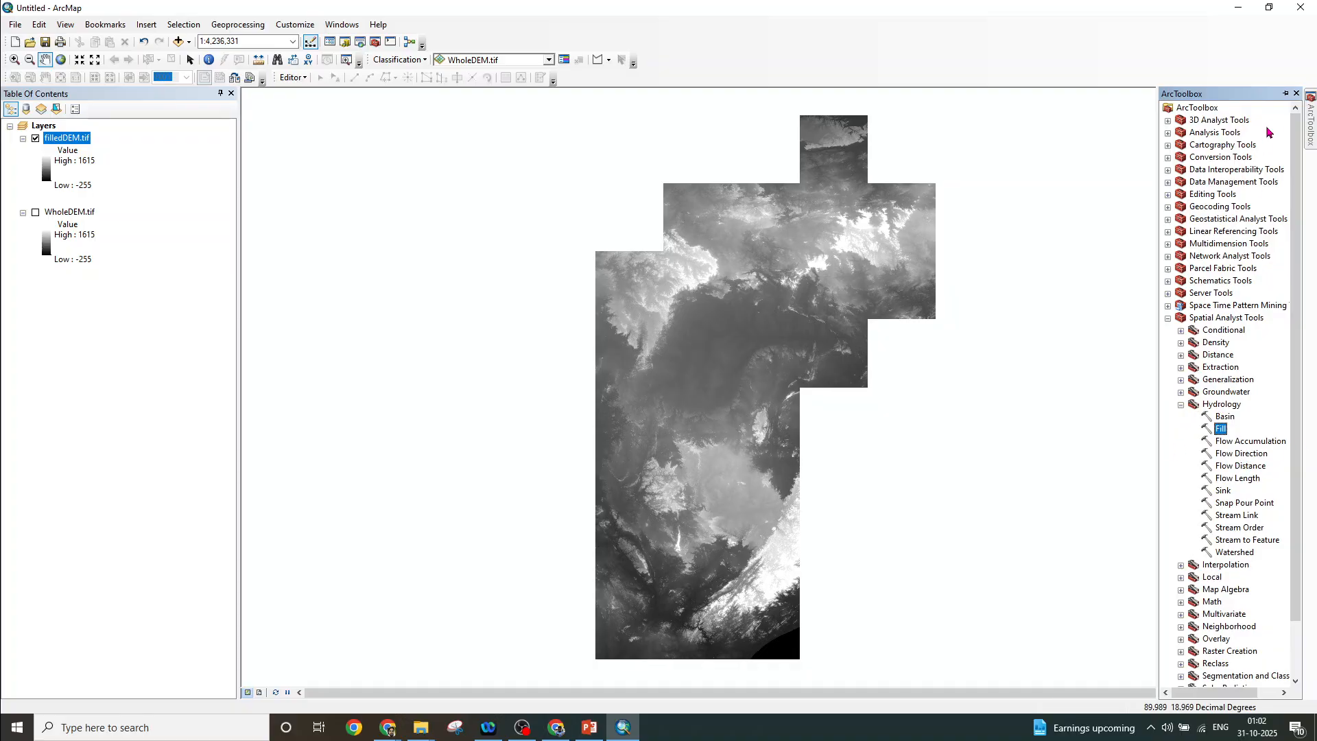
pyautogui.doubleClick(1226, 456)
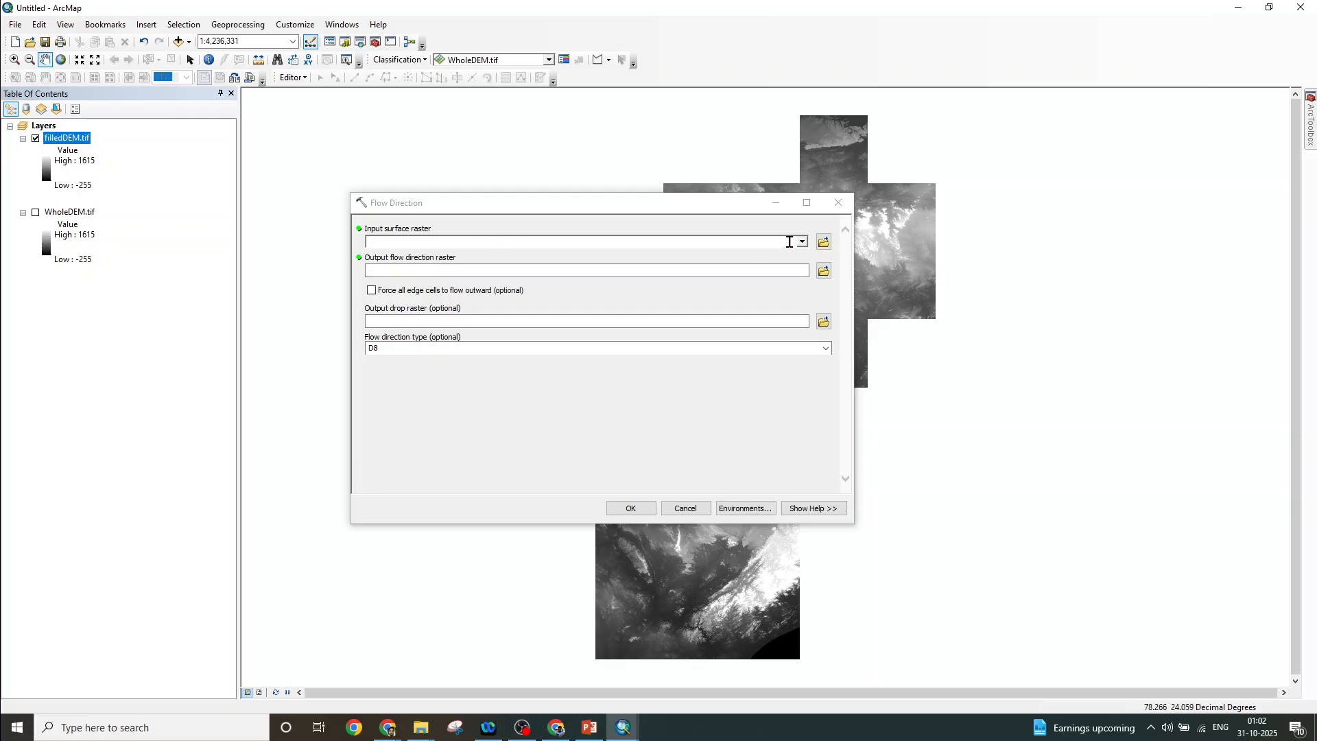
pyautogui.click(802, 243)
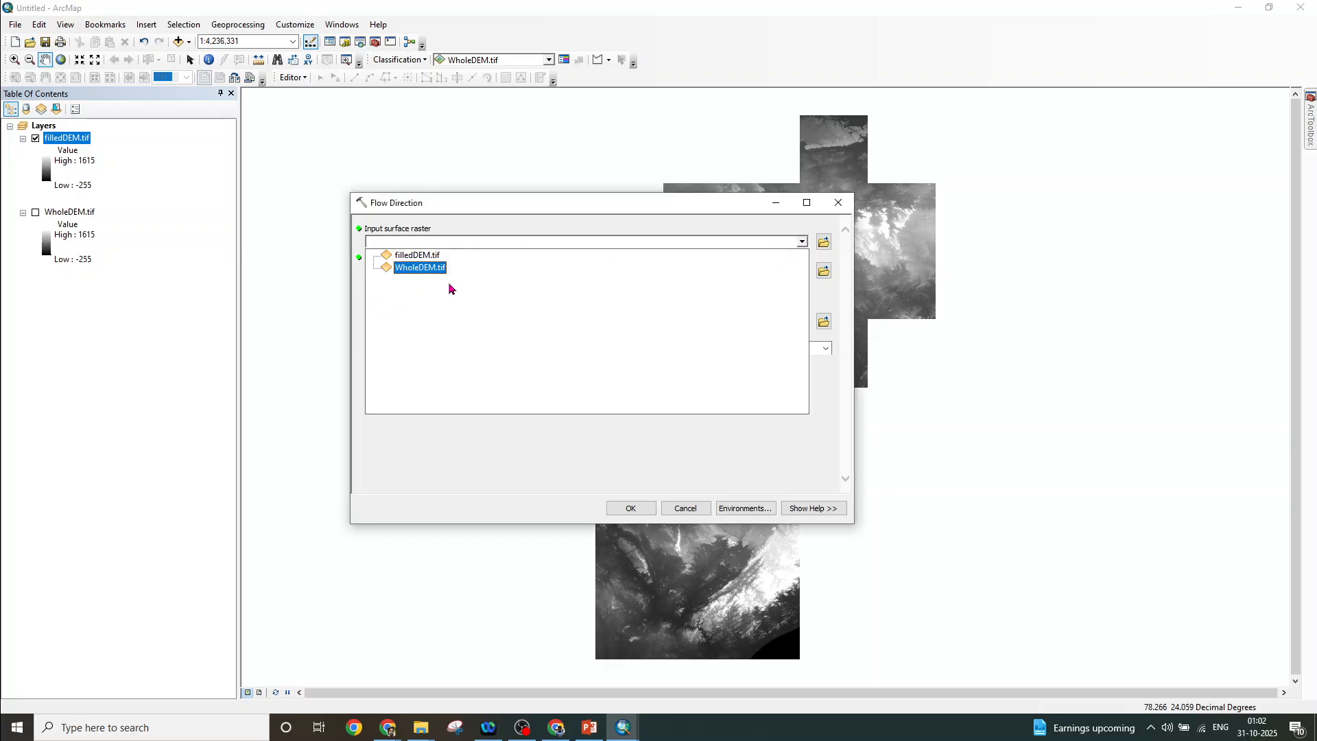
pyautogui.click(434, 261)
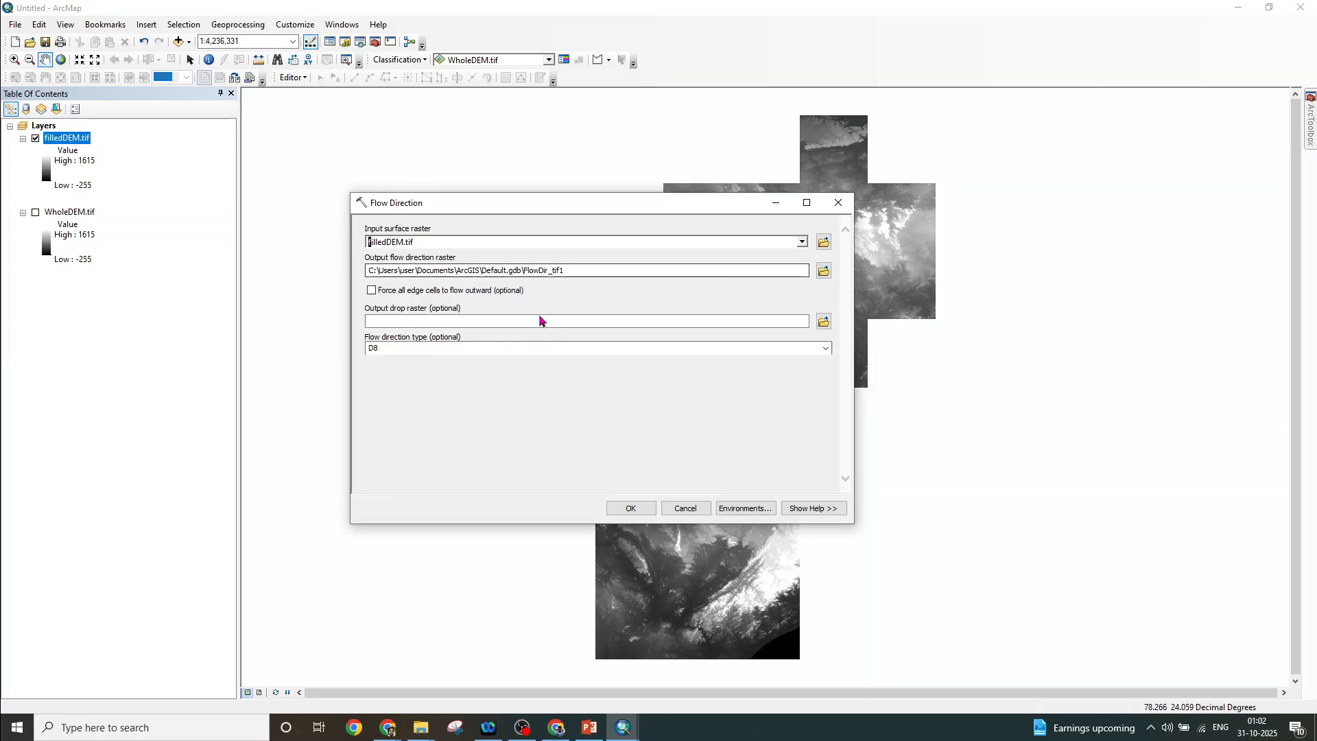
# Set the output flow direction raster to flowdirection_DEM.tif in the Watershed_Delineation folder
pyautogui.click(823, 271)
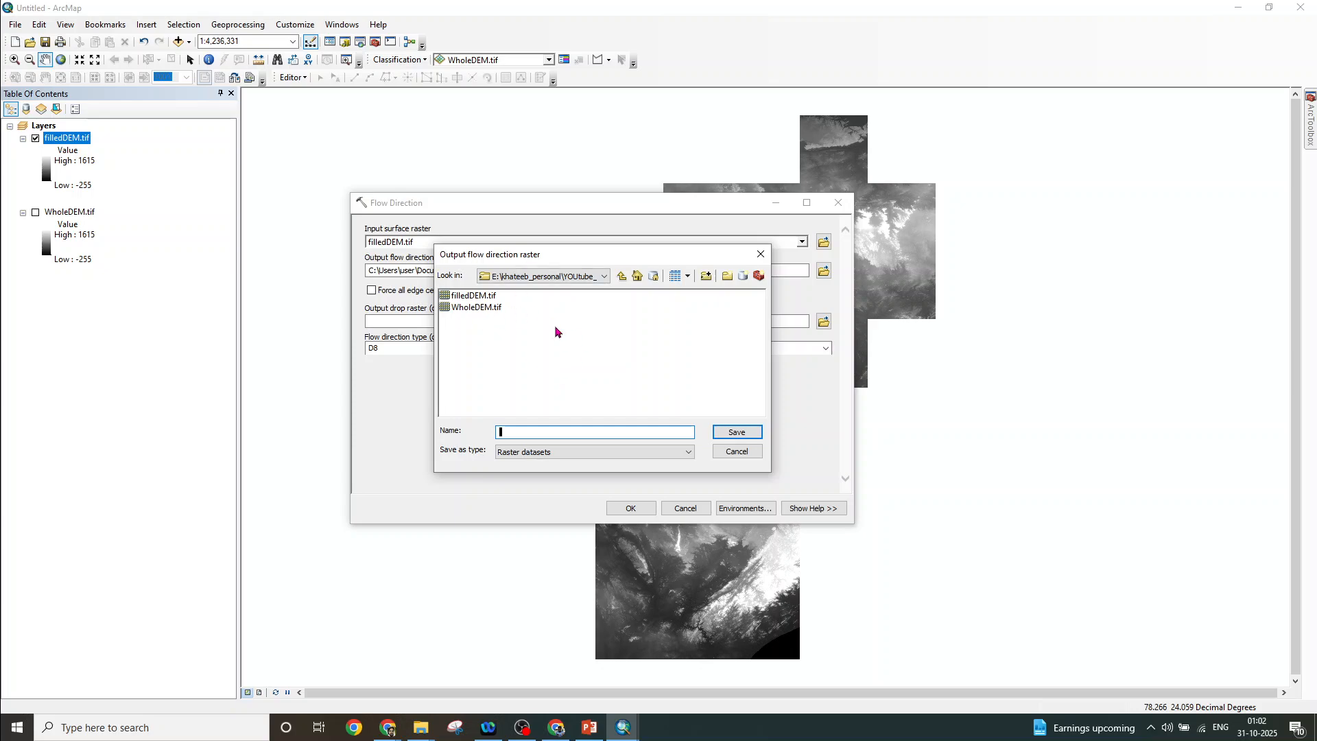
pyautogui.write('flowdirection_DEM.tif')
pyautogui.click(748, 434)
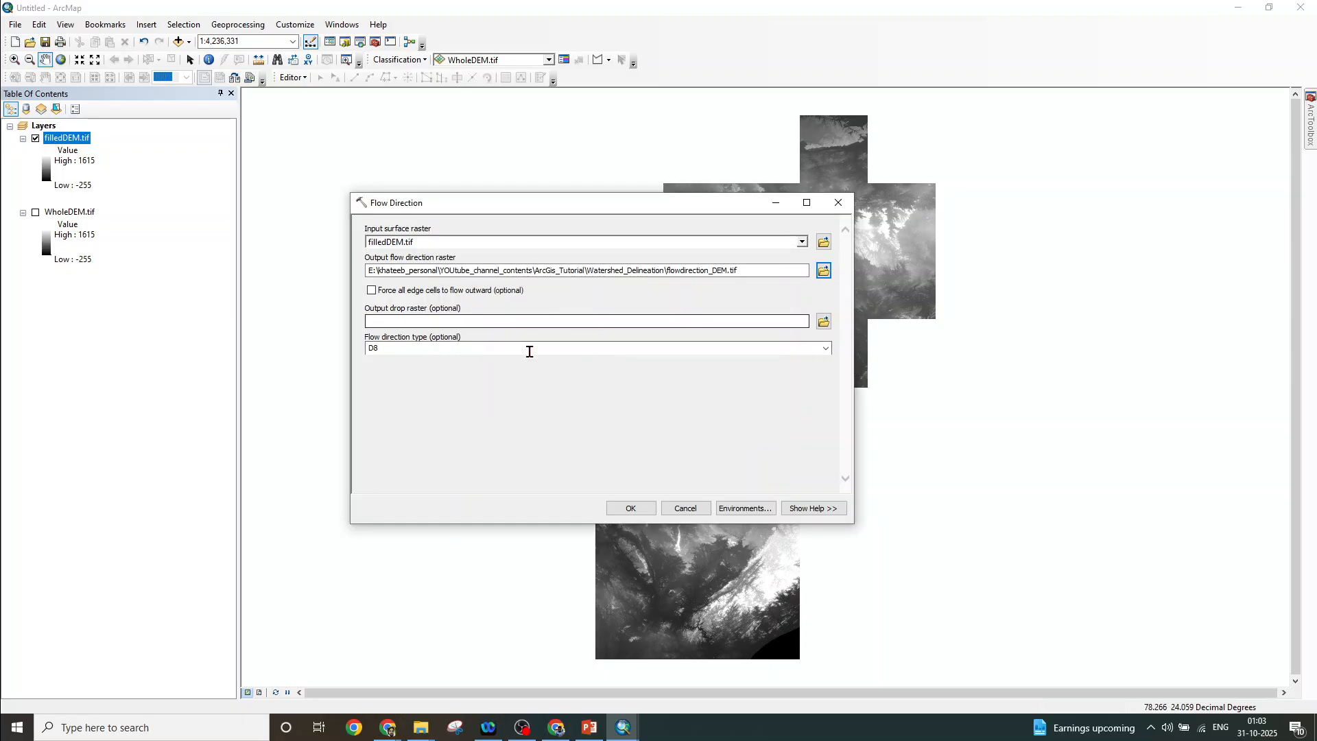
# Choose D8 as the flow direction type and run the Flow Direction tool
pyautogui.click(826, 350)
pyautogui.click(425, 367)
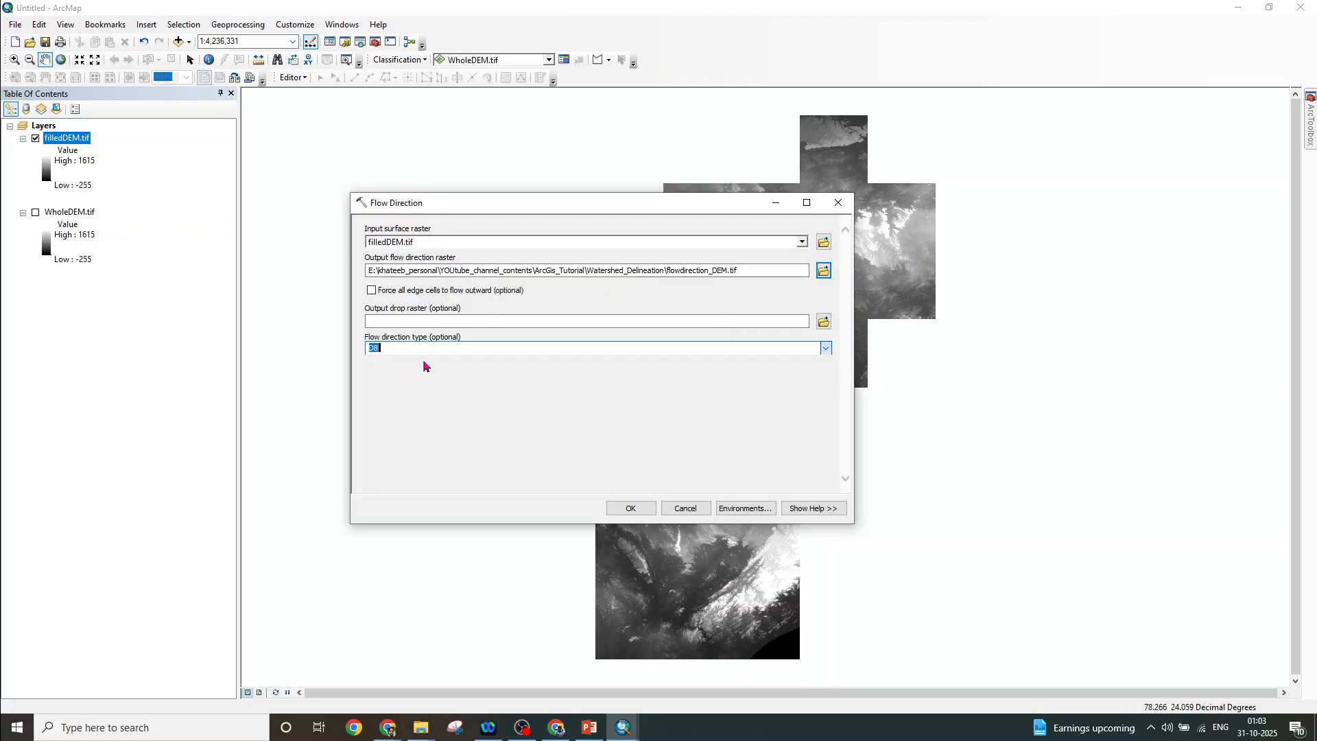
pyautogui.click(826, 350)
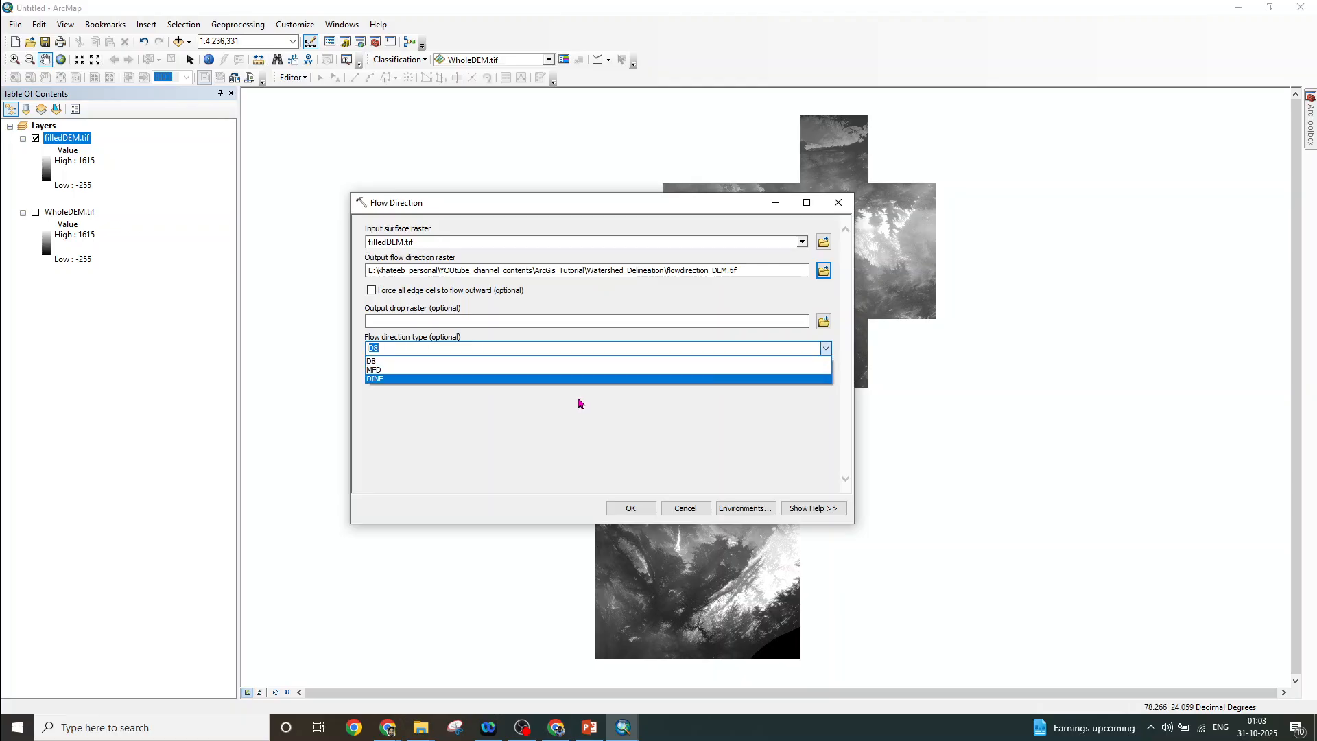
pyautogui.click(394, 363)
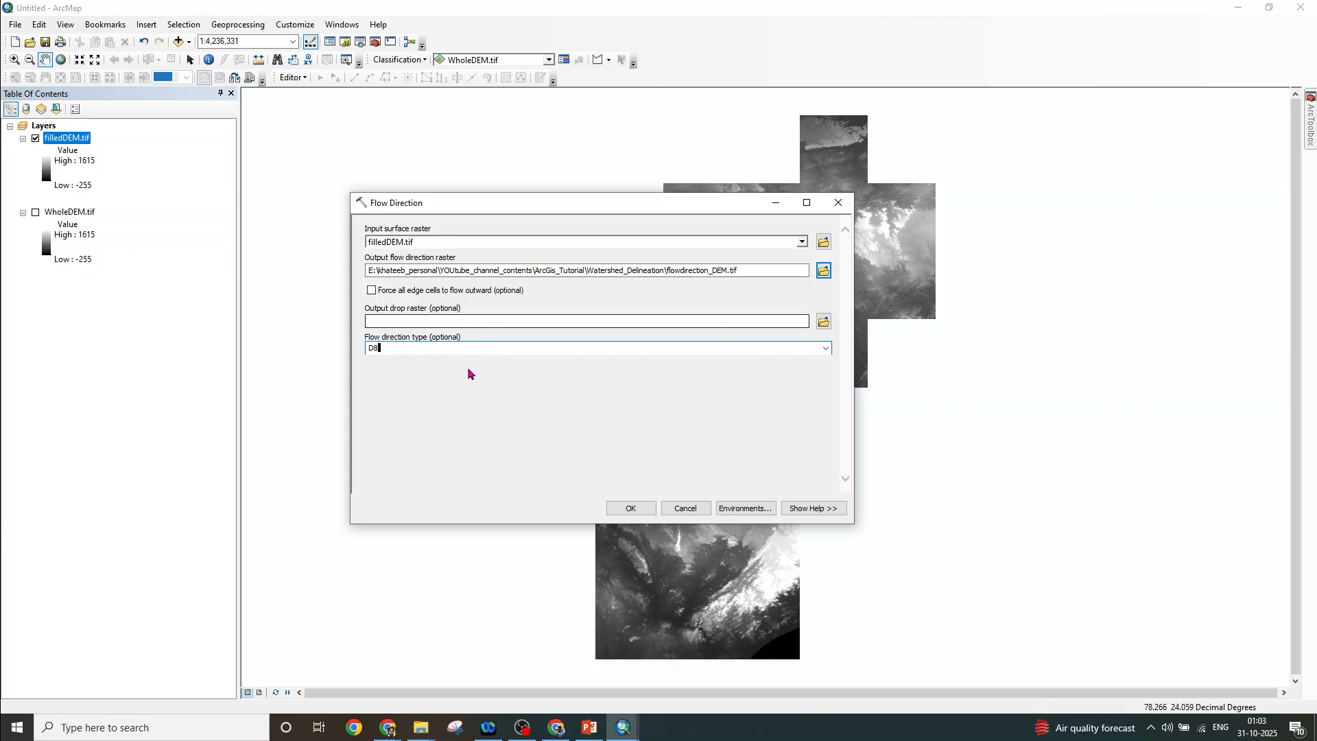
pyautogui.click(630, 509)
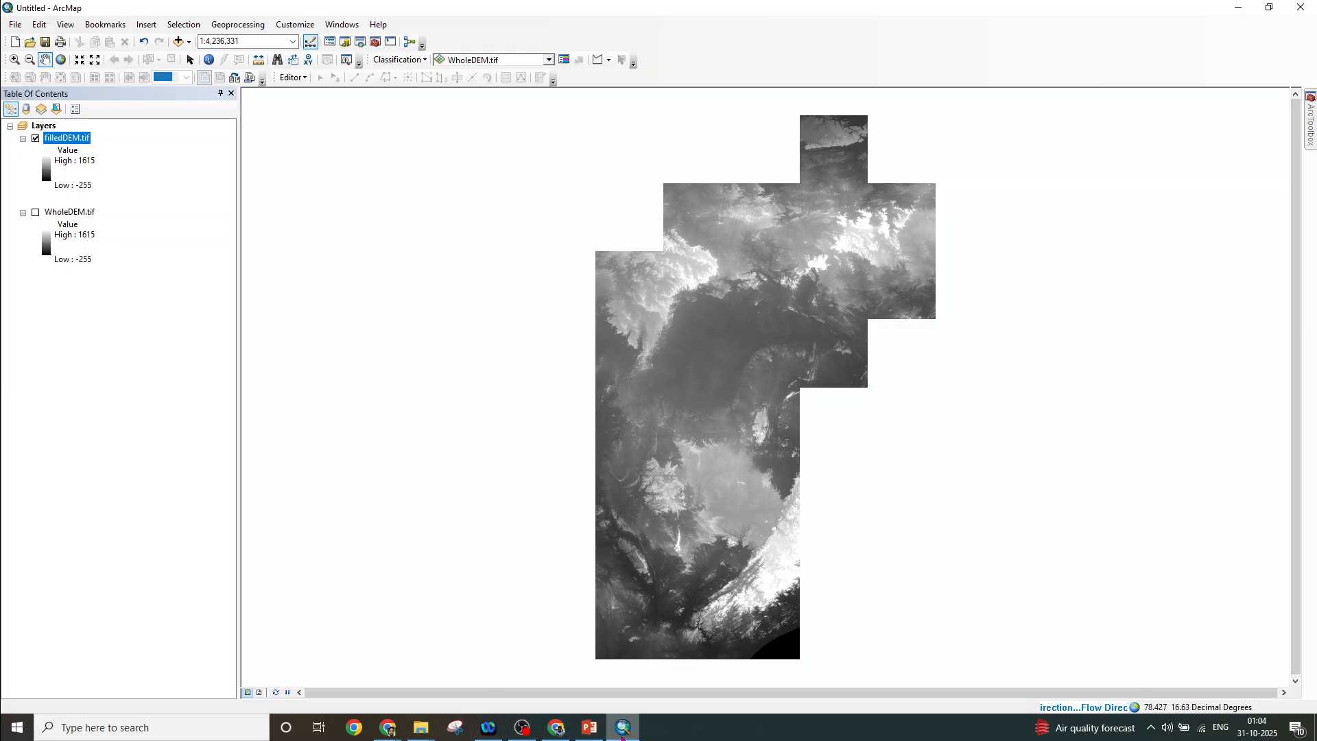
# Switch to PowerPoint, shift the direction-code grid picture leftward under the Flow Direction text, and return to ArcMap
pyautogui.click(589, 735)
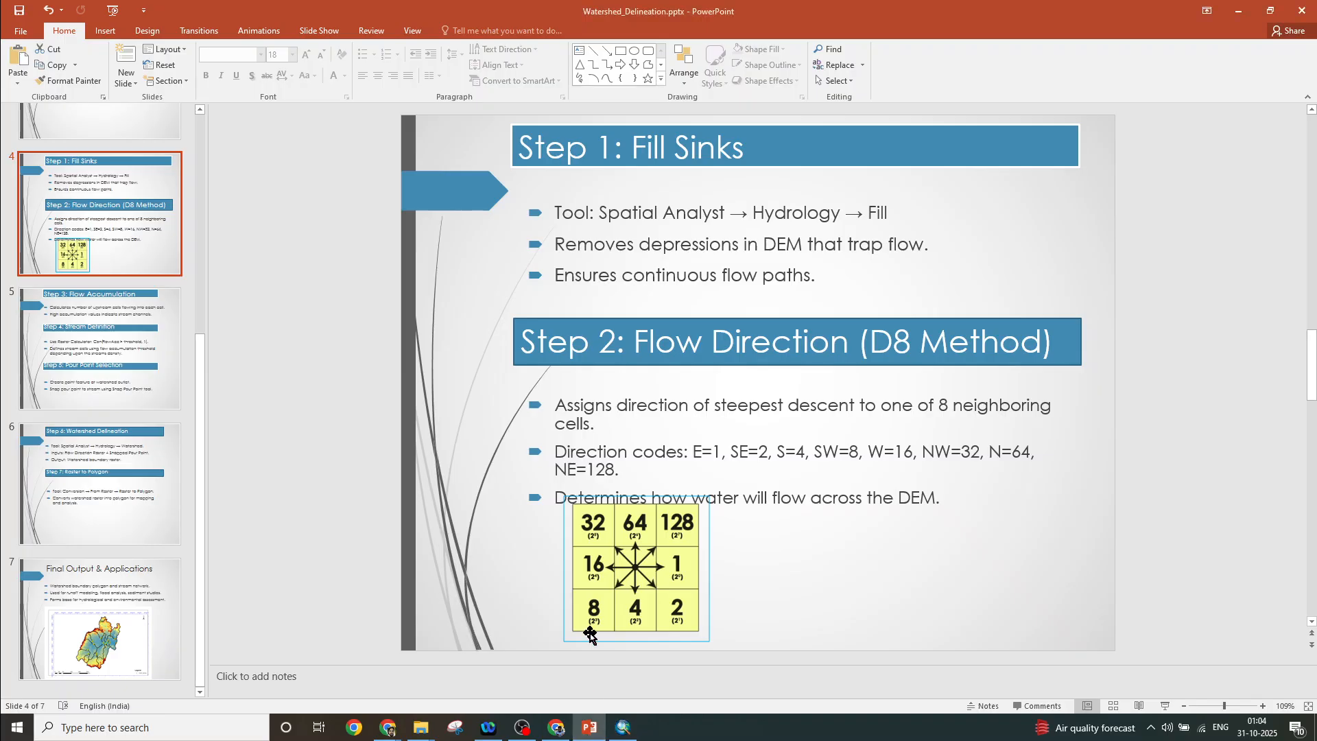
pyautogui.moveTo(646, 592); pyautogui.dragTo(595, 600)
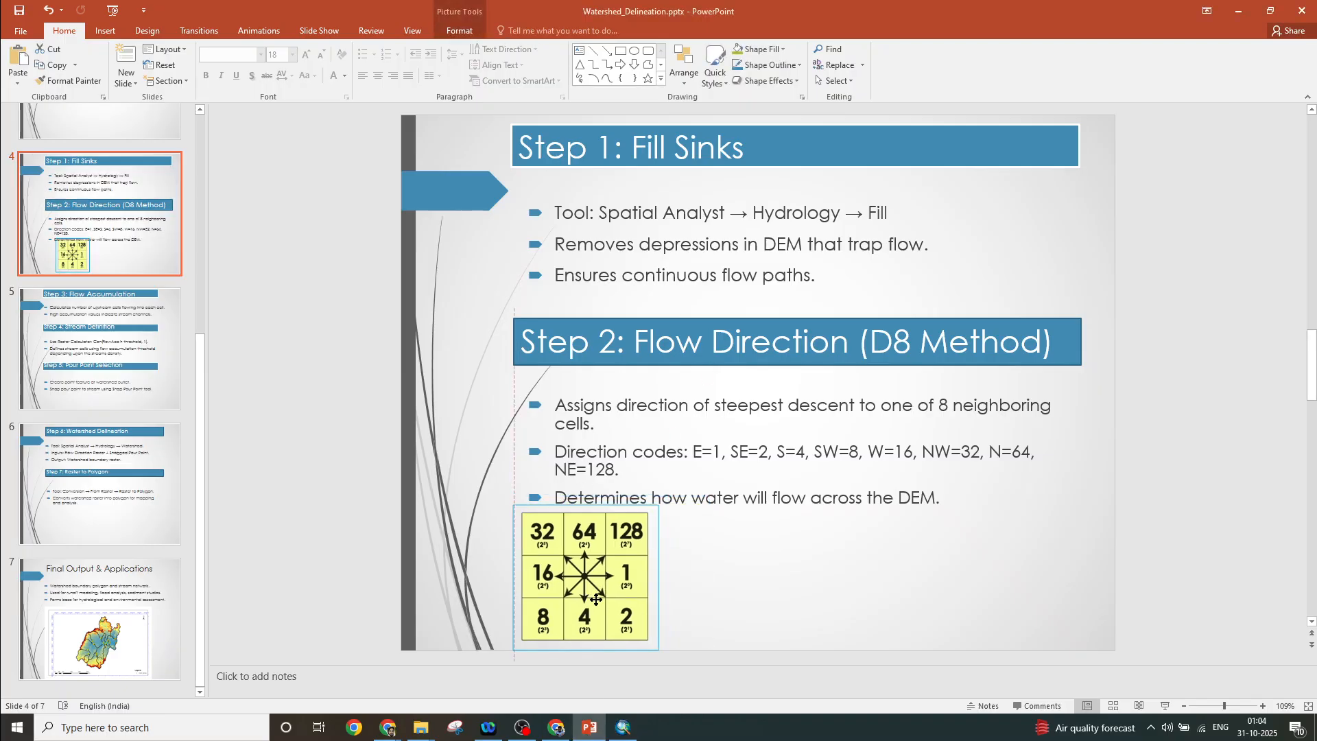
pyautogui.click(742, 594)
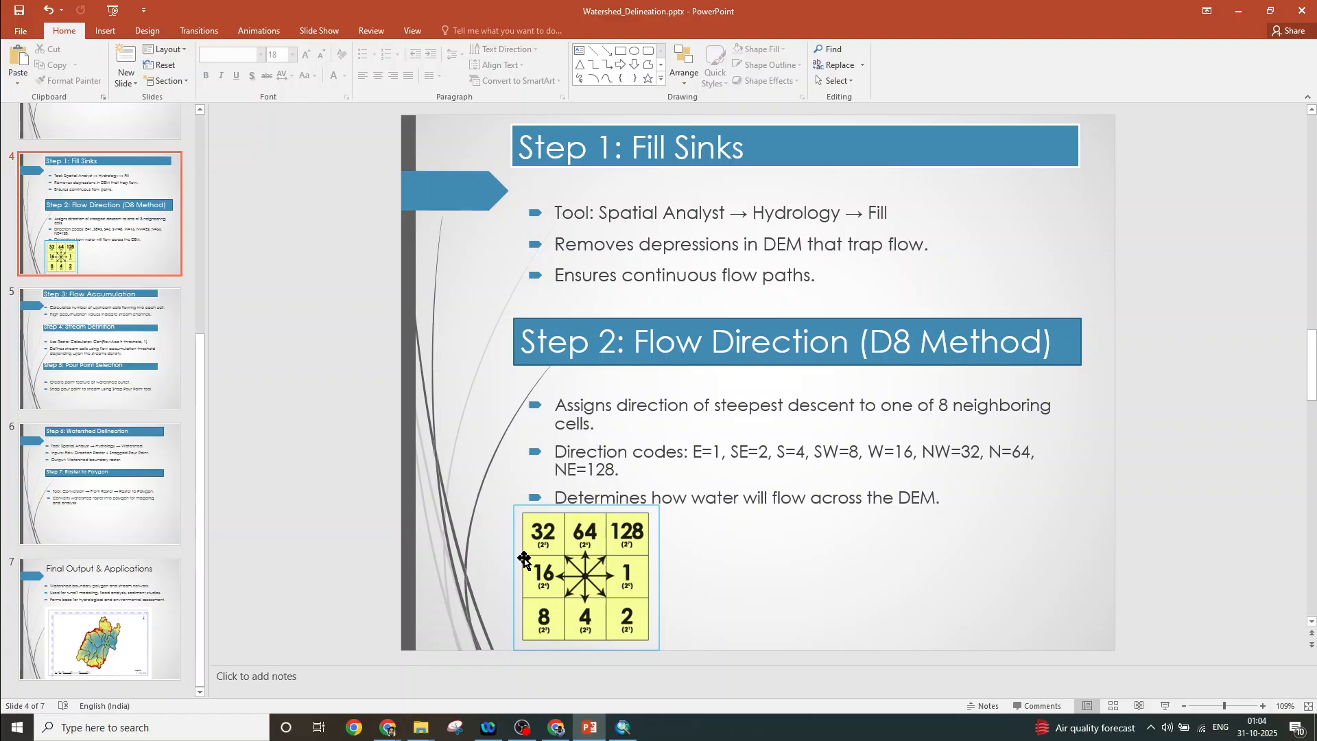
pyautogui.click(623, 727)
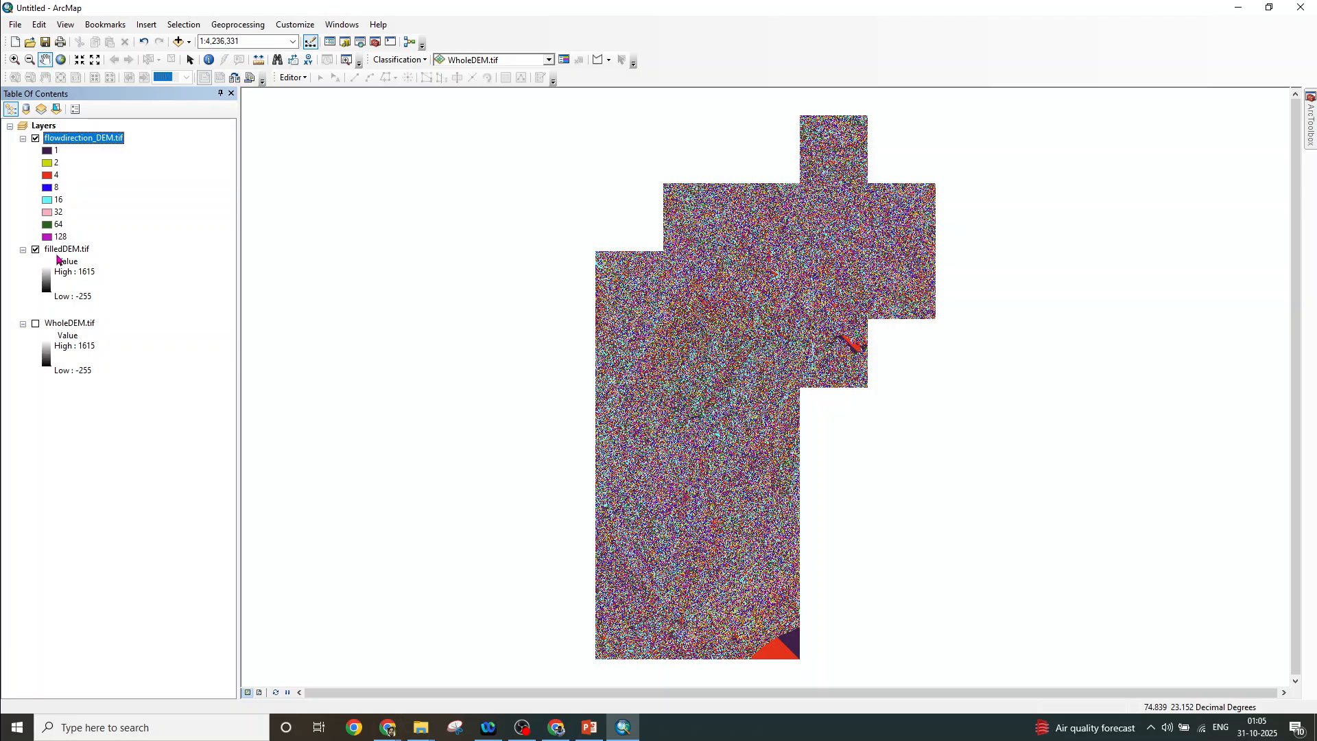
# Examine the flowdirection_DEM.tif raster up close and compare its cell values with the direction codes on the PowerPoint slide
pyautogui.scroll(1, 679, 400)
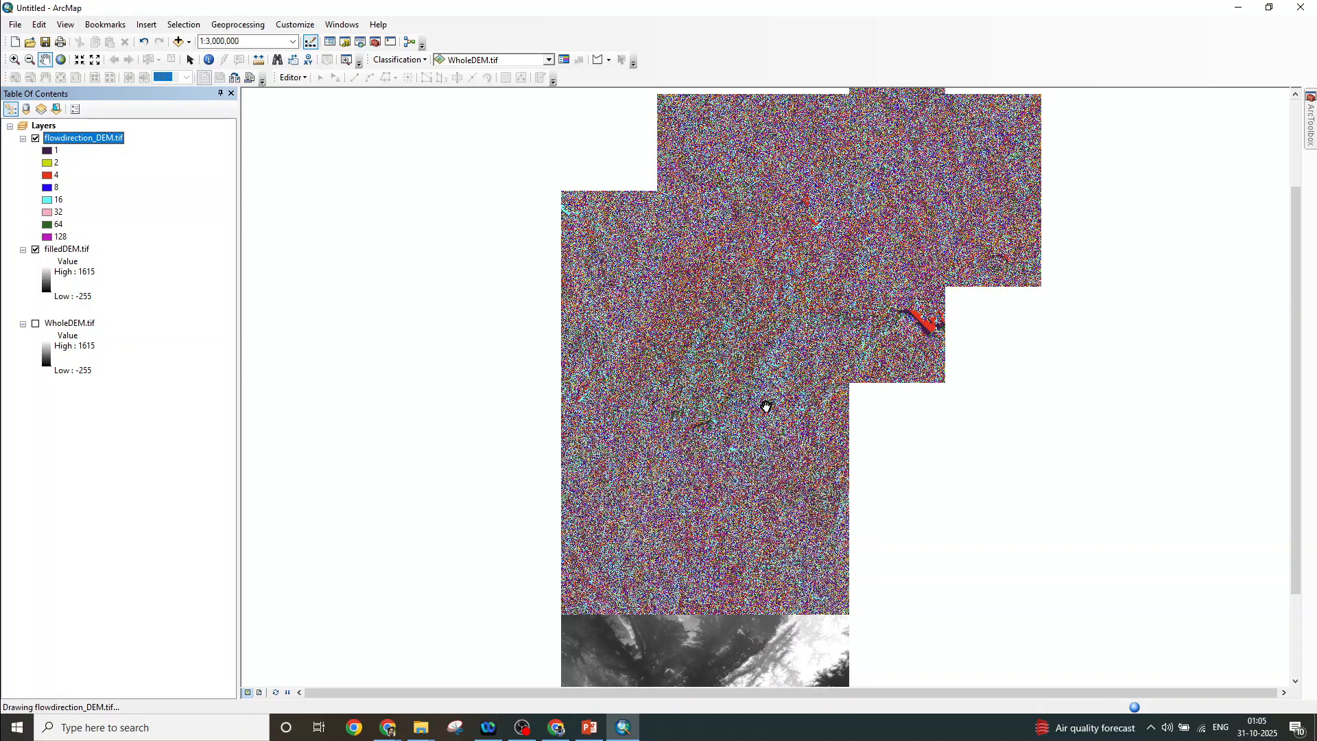
pyautogui.scroll(1, 766, 407)
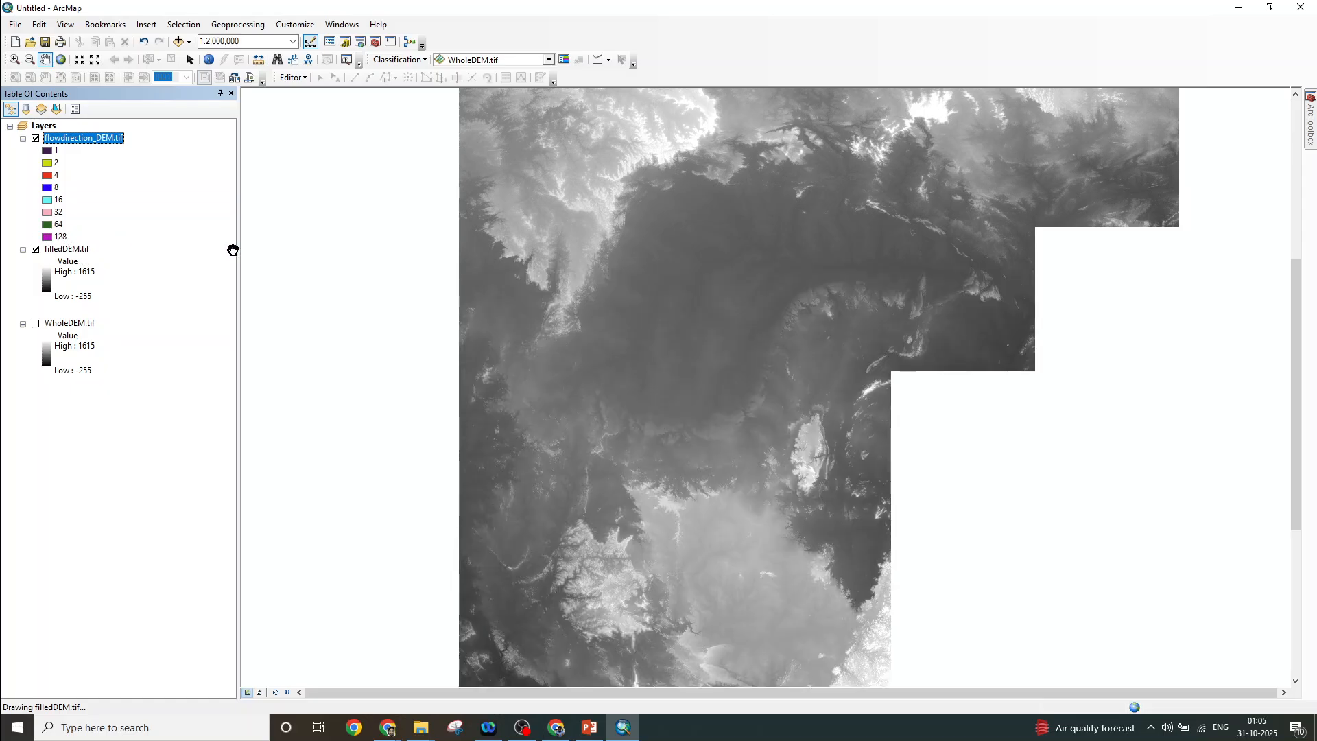
pyautogui.scroll(1, 664, 464)
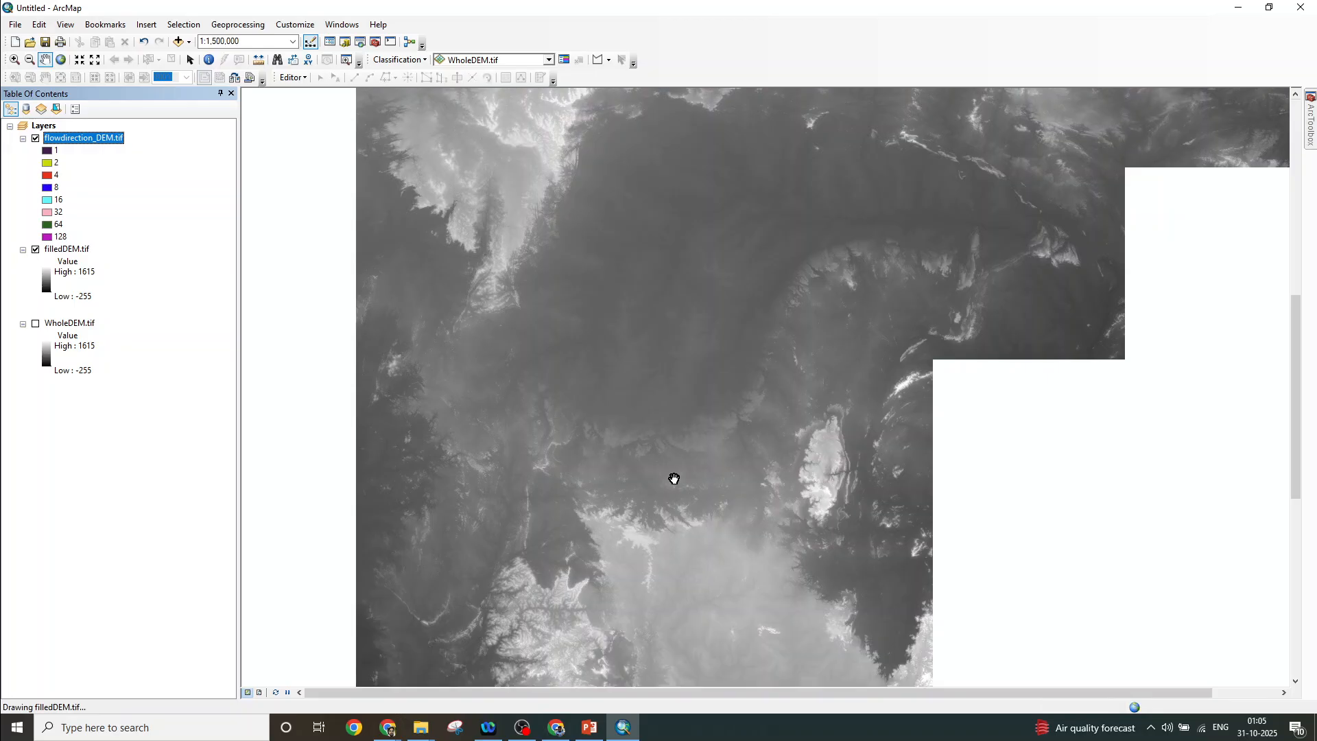
pyautogui.scroll(1, 675, 488)
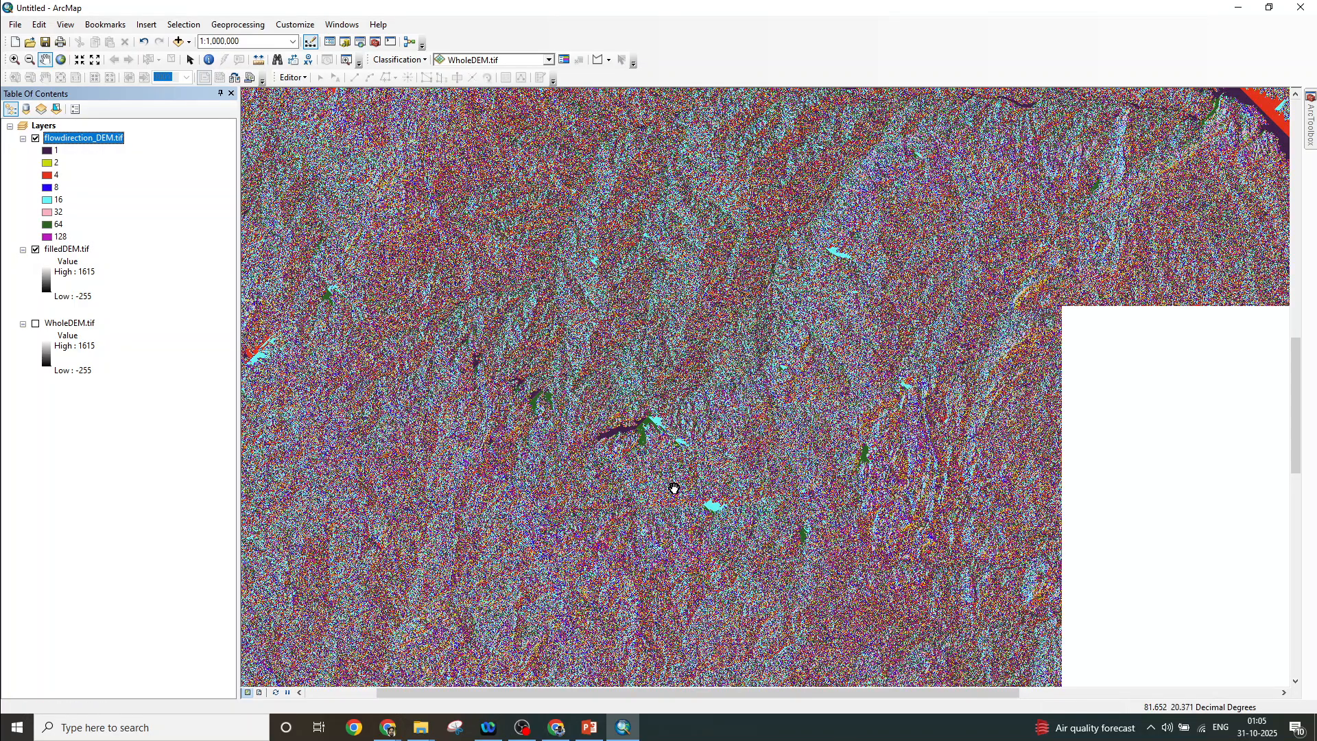
pyautogui.click(589, 727)
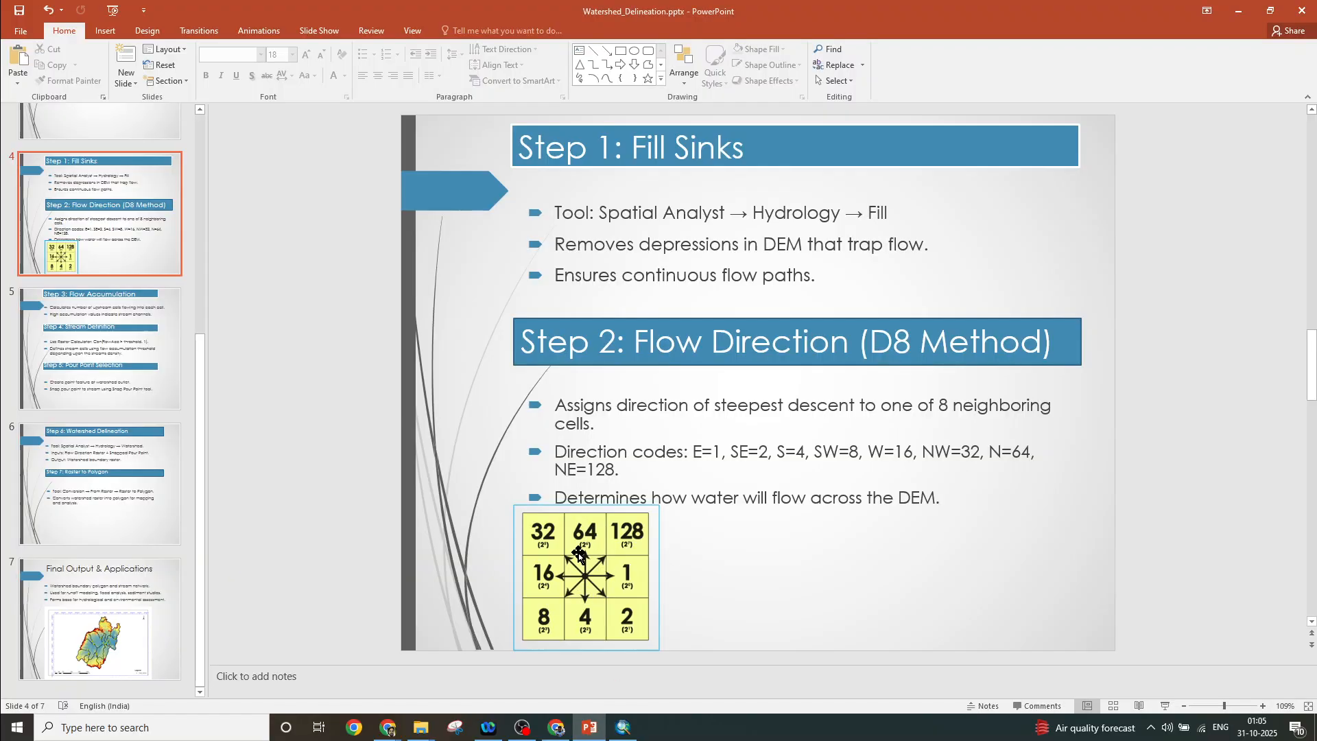
pyautogui.click(623, 727)
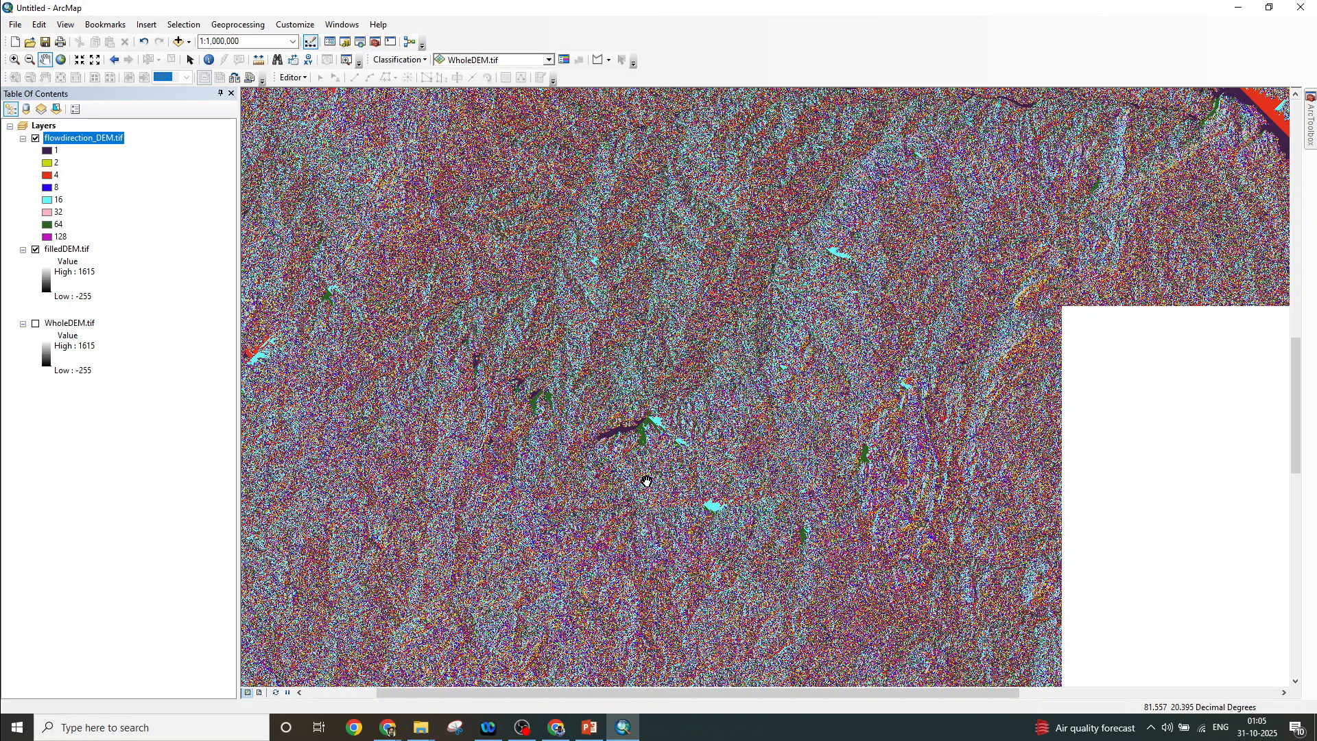
pyautogui.scroll(3, 647, 447)
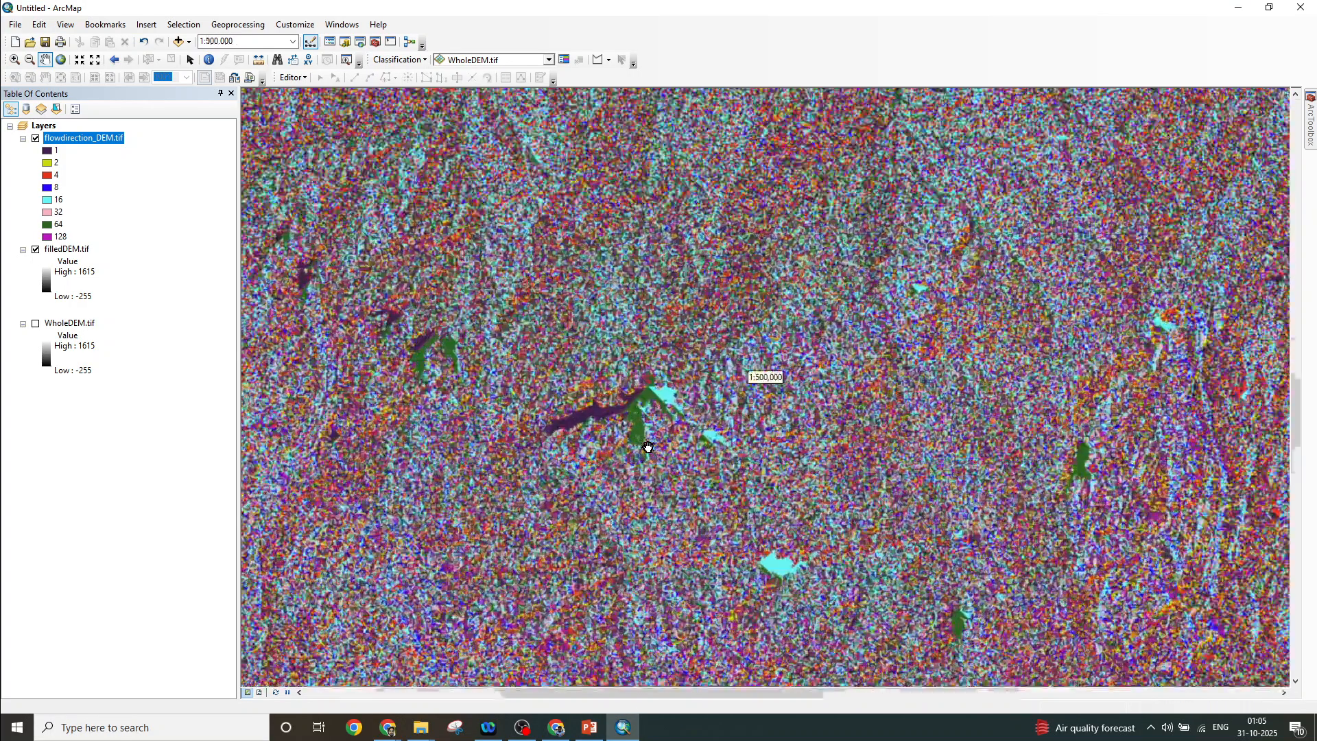
pyautogui.scroll(3, 648, 447)
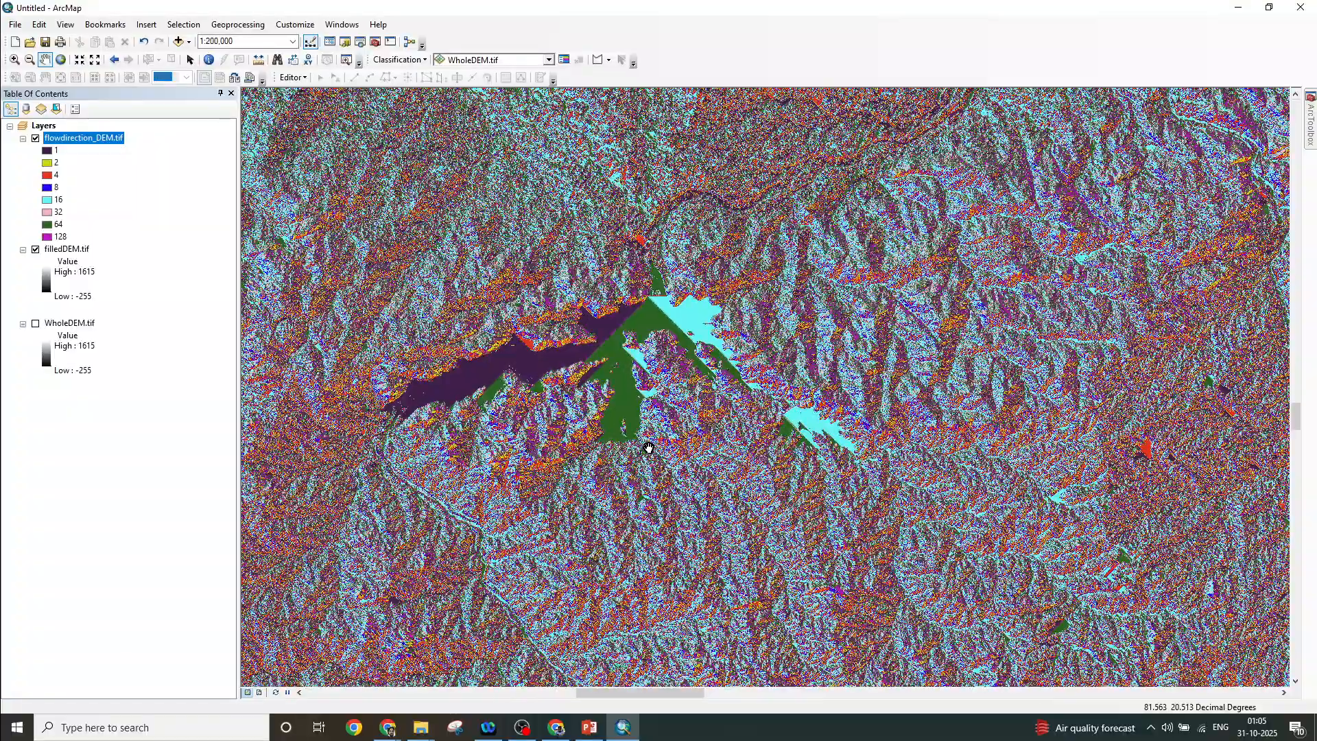
# Inspect cells along the drainage channel in flowdirection_DEM.tif, check them against the PowerPoint direction-code grid, and view the wider raster in ArcMap
pyautogui.scroll(3, 669, 442)
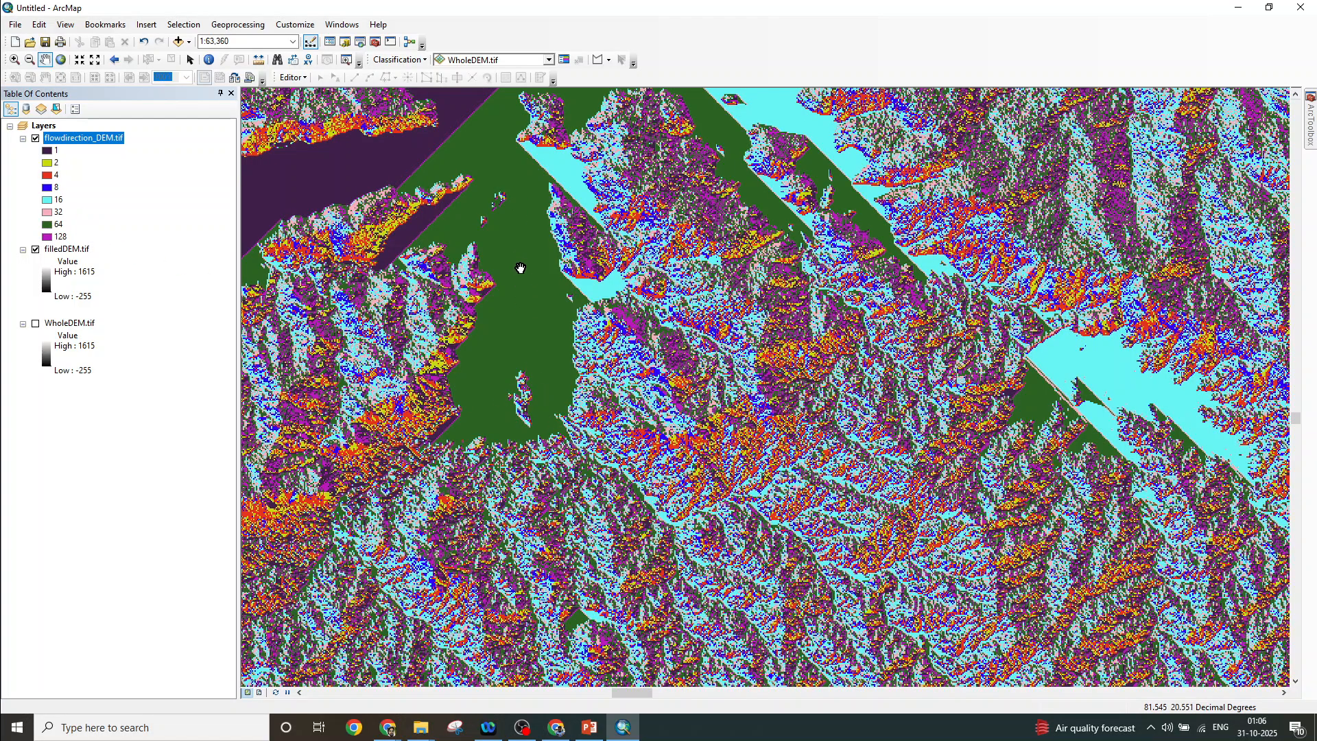
pyautogui.scroll(-5, 674, 451)
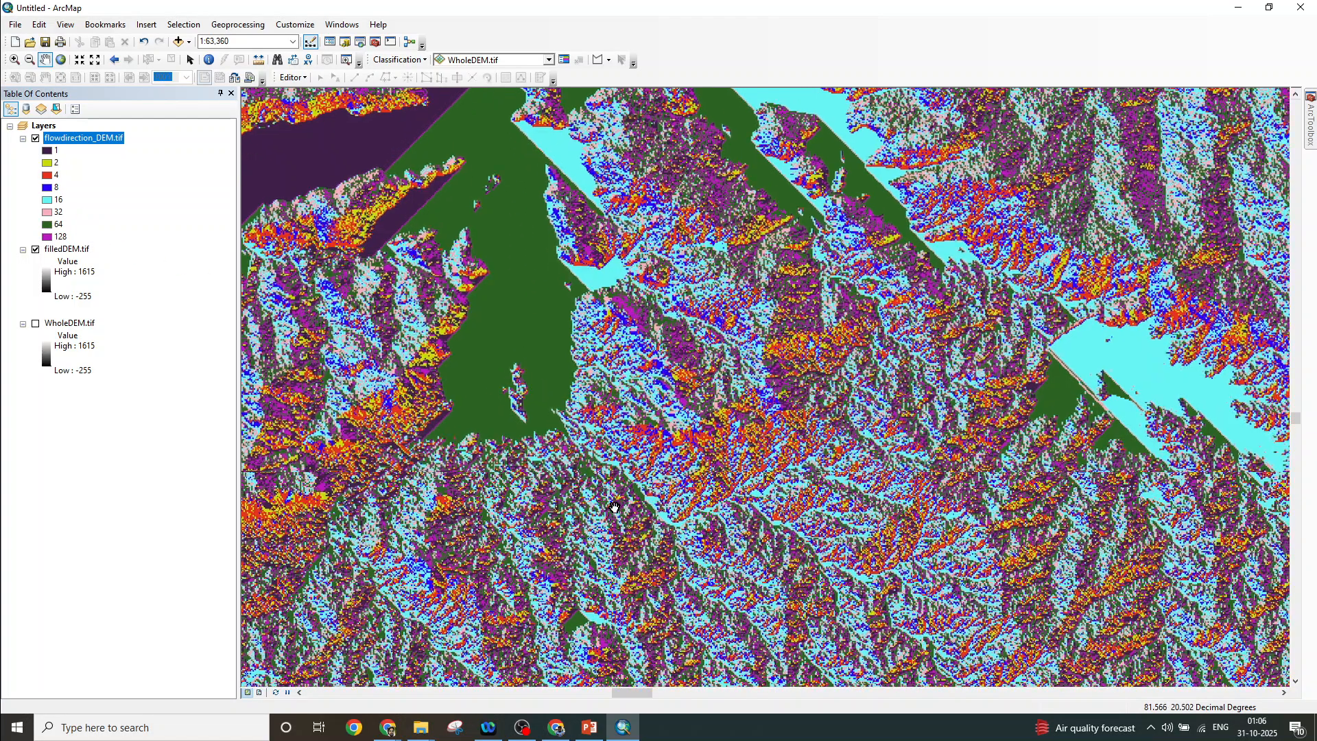
pyautogui.scroll(-3, 644, 491)
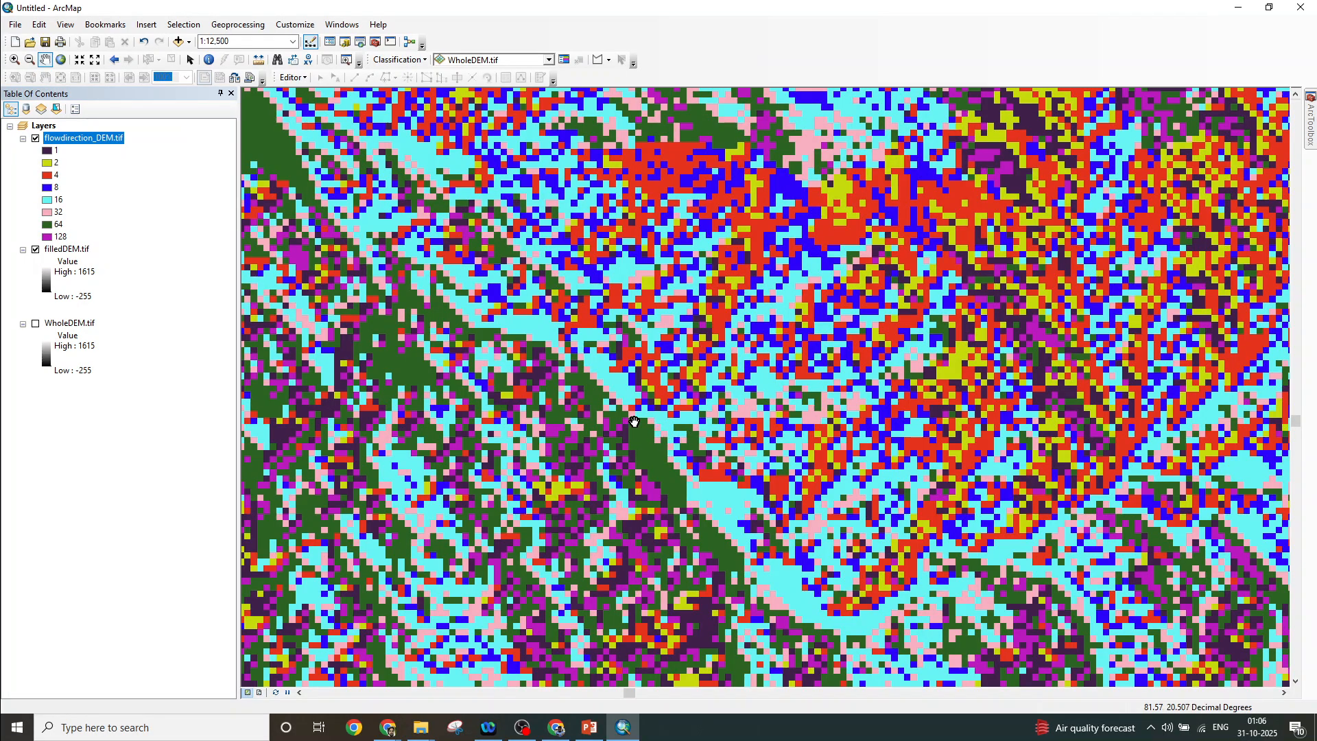
pyautogui.click(588, 731)
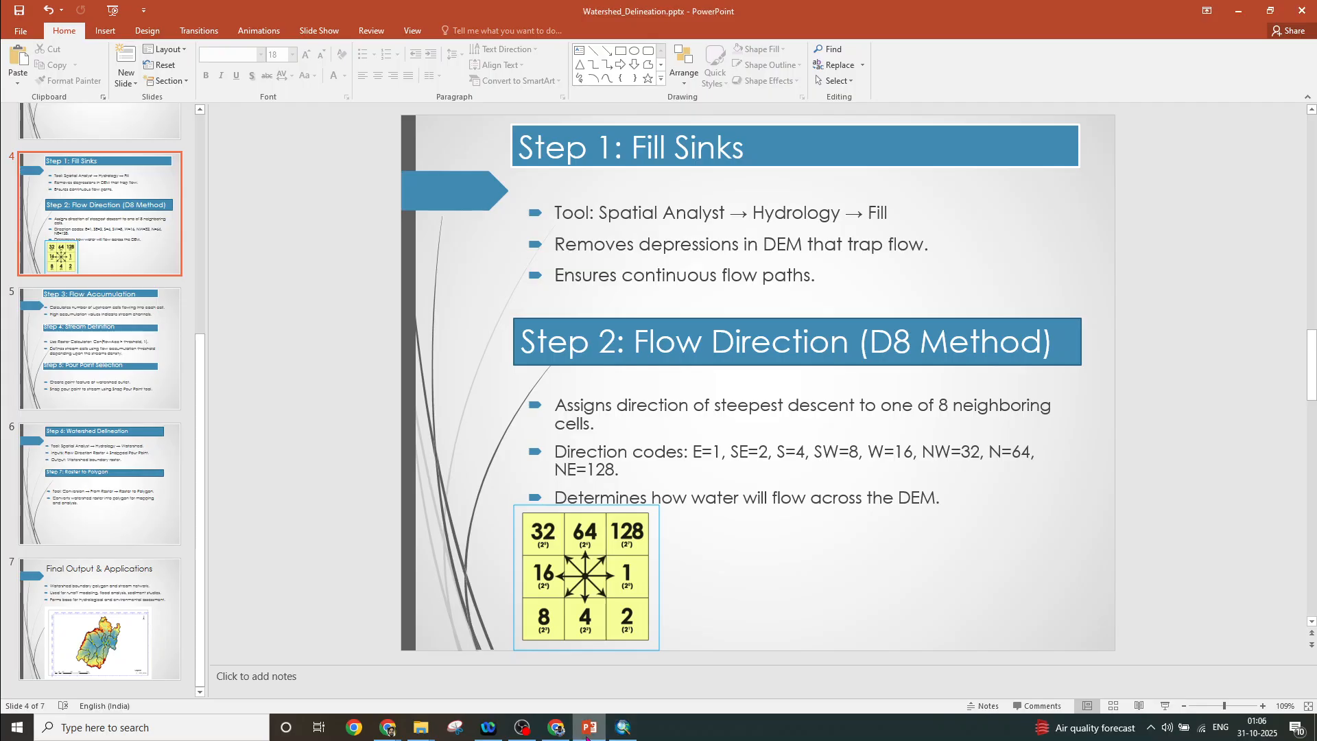
pyautogui.click(588, 731)
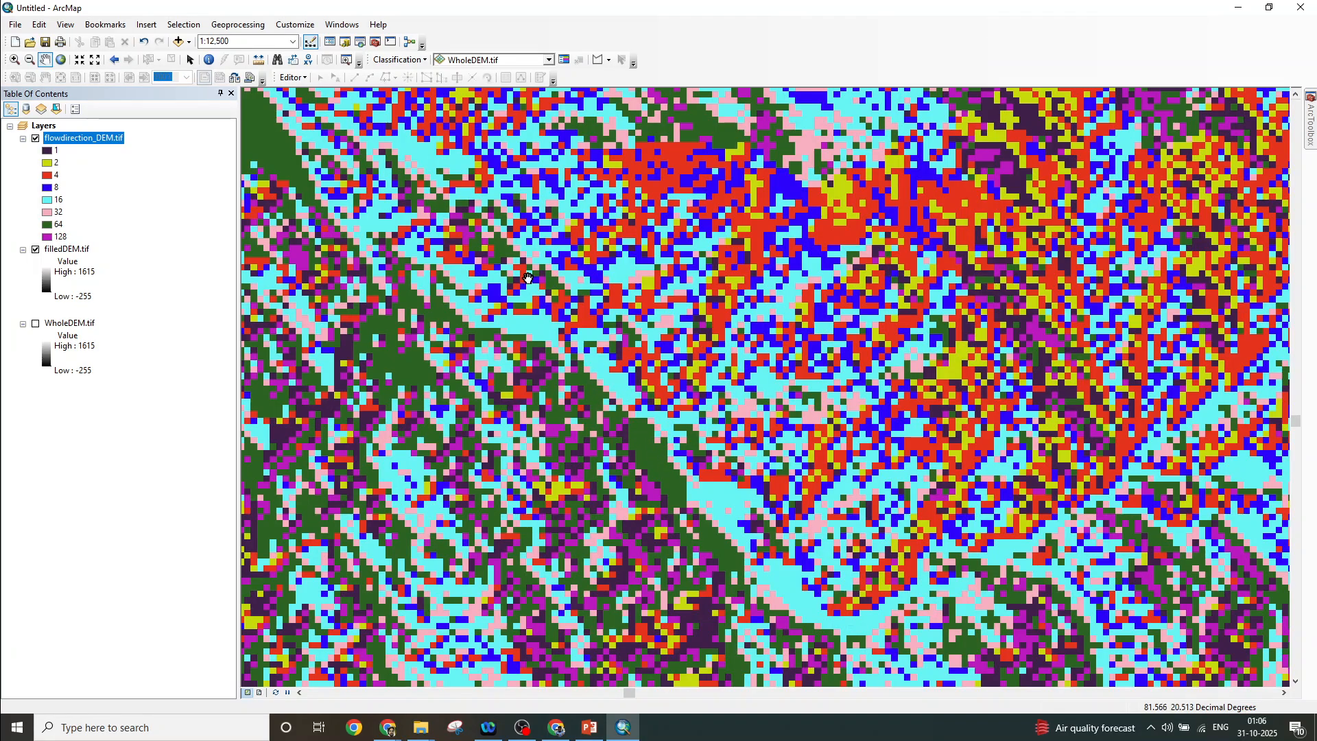
pyautogui.scroll(3, 470, 221)
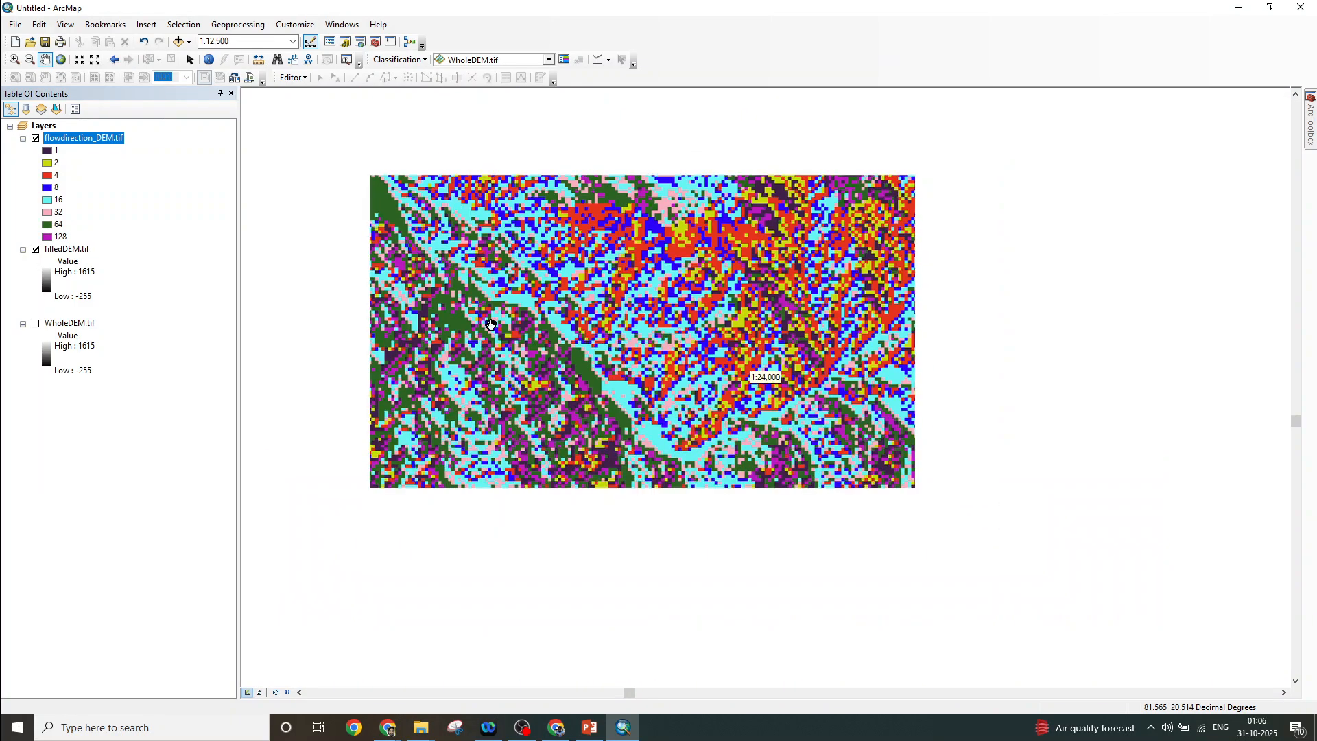
pyautogui.scroll(2, 525, 300)
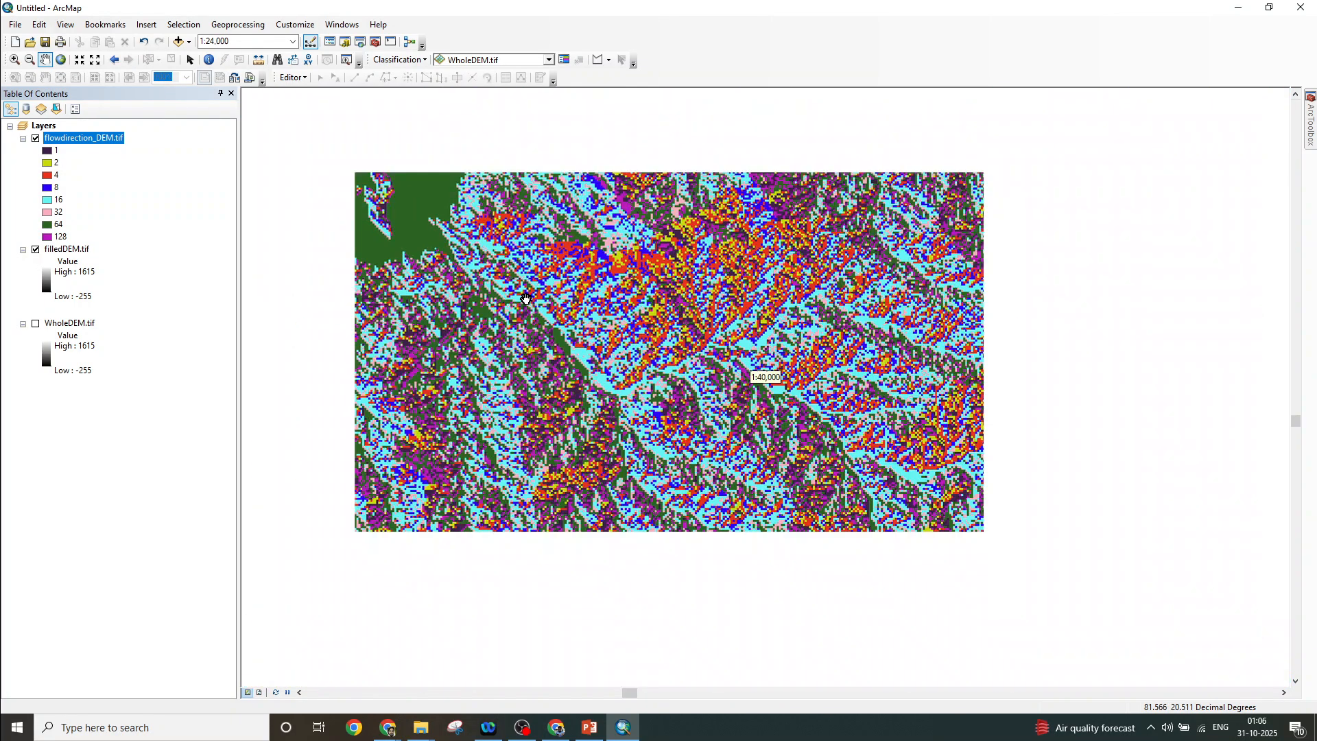
pyautogui.scroll(4, 504, 187)
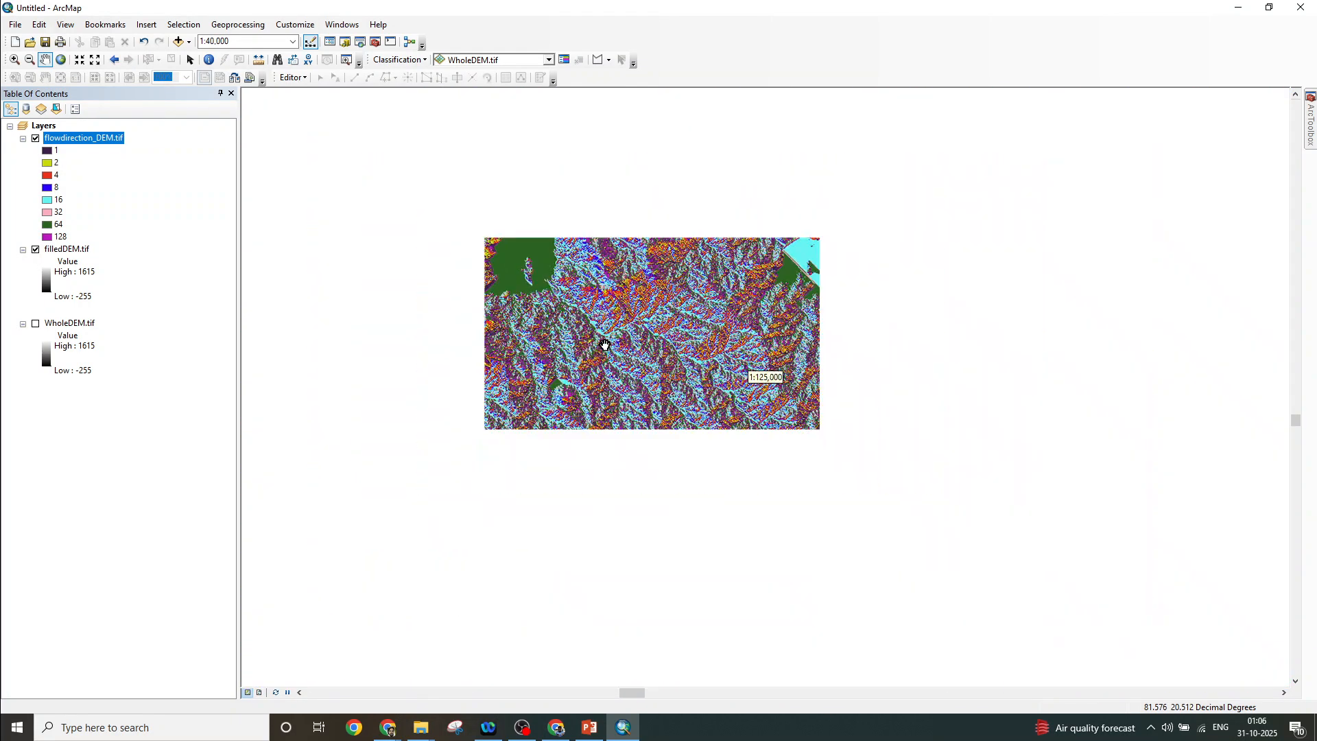
pyautogui.scroll(1, 580, 395)
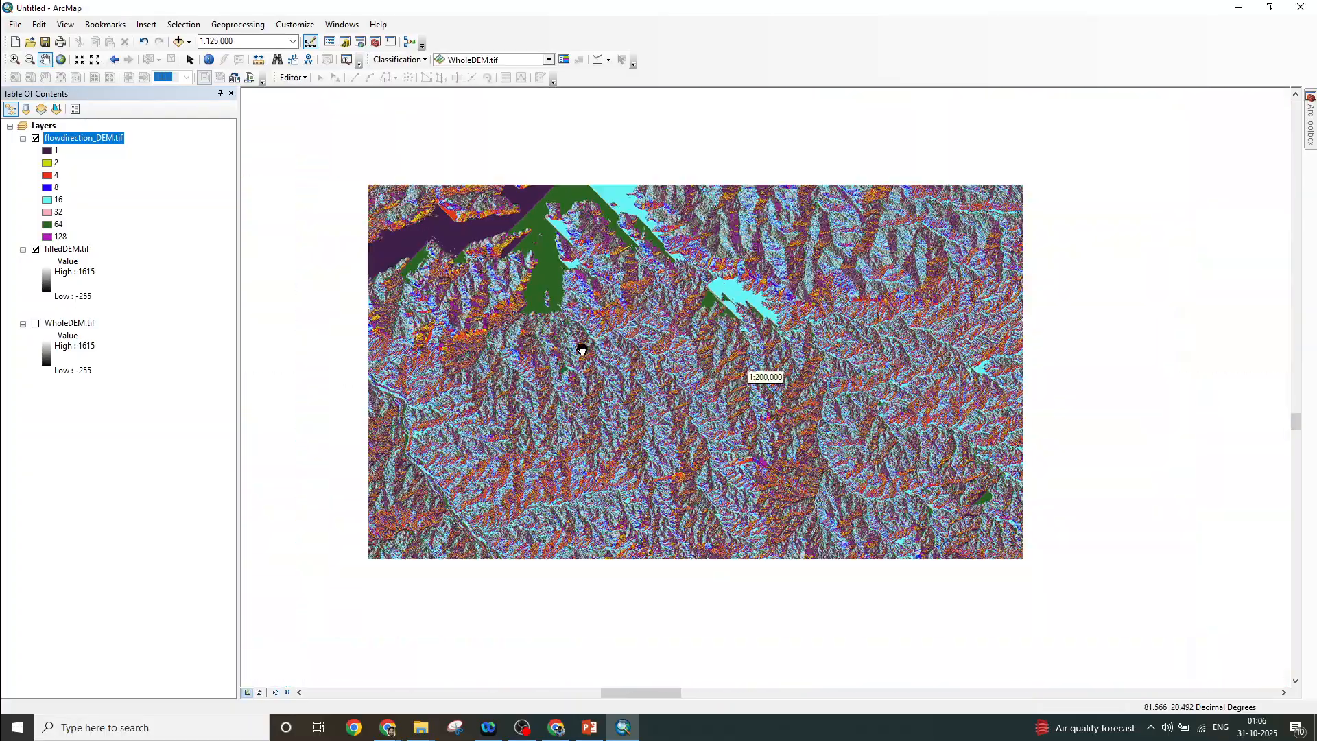
pyautogui.scroll(4, 582, 351)
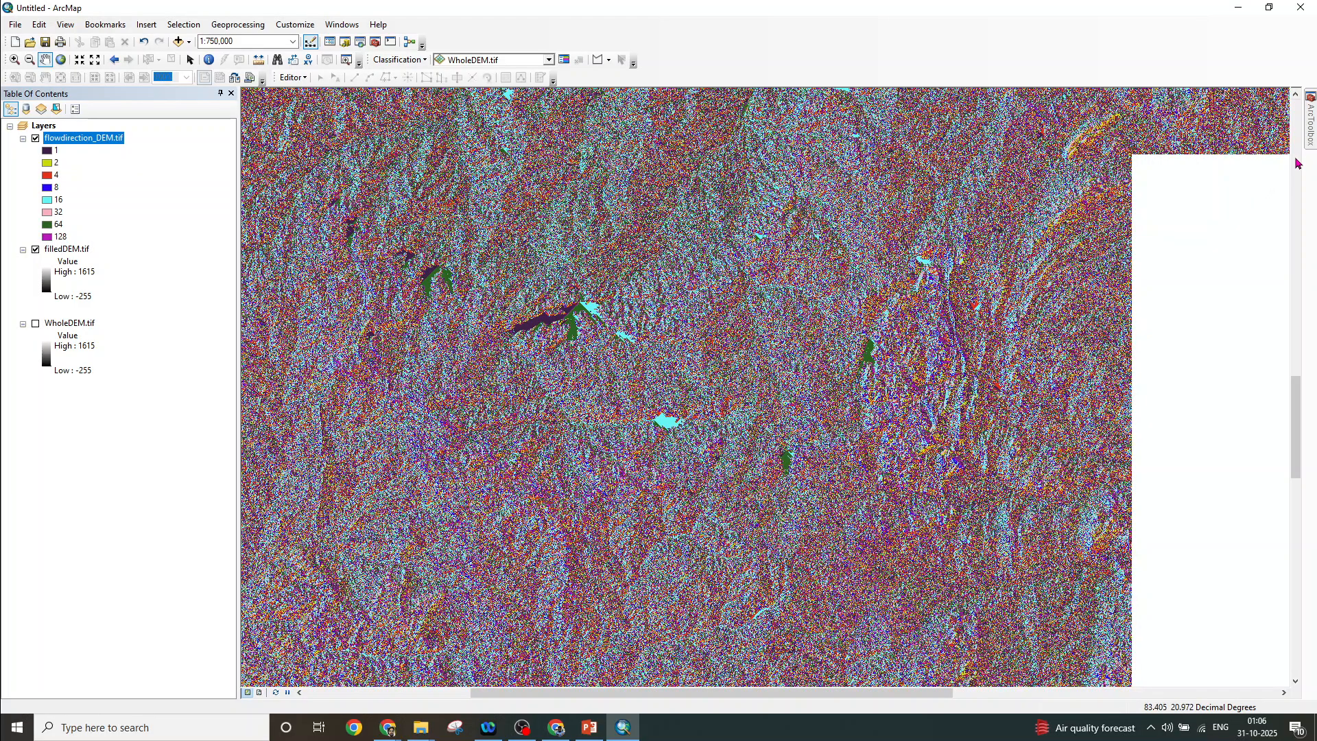
pyautogui.moveTo(1310, 144)
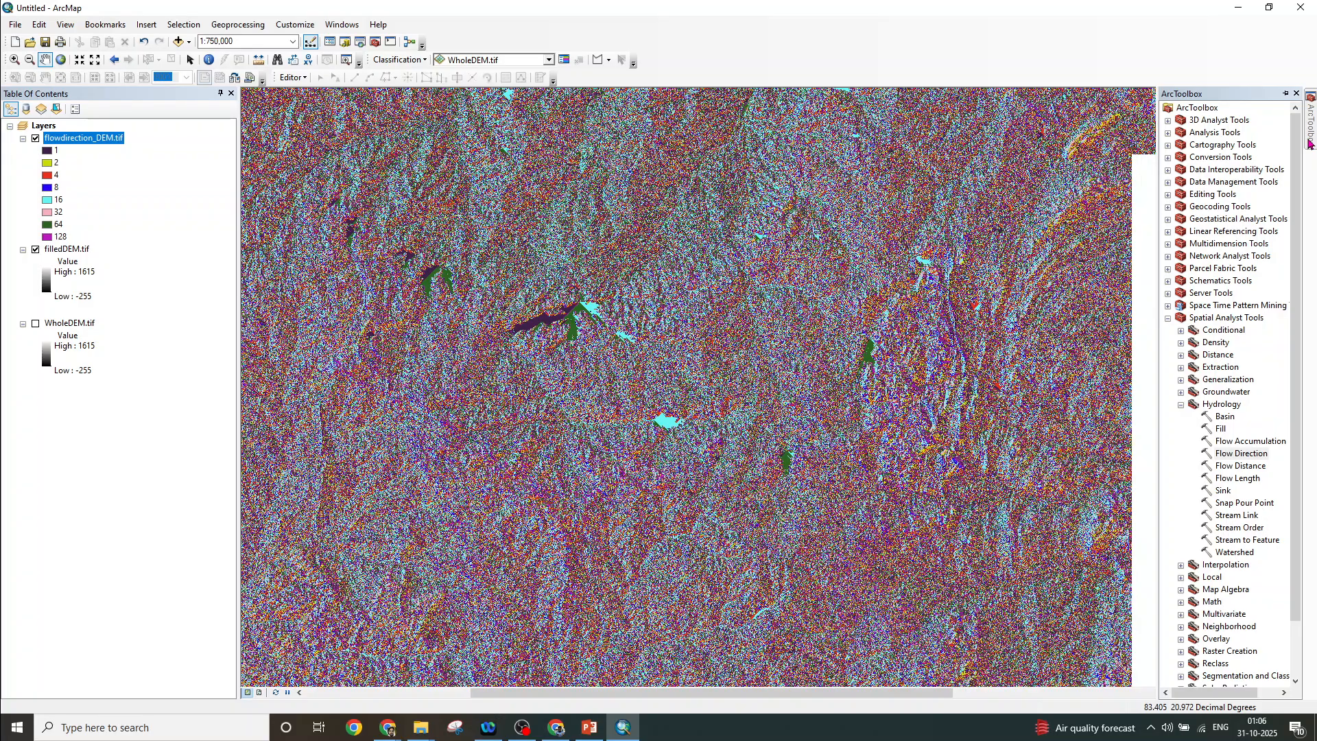
pyautogui.click(1242, 453)
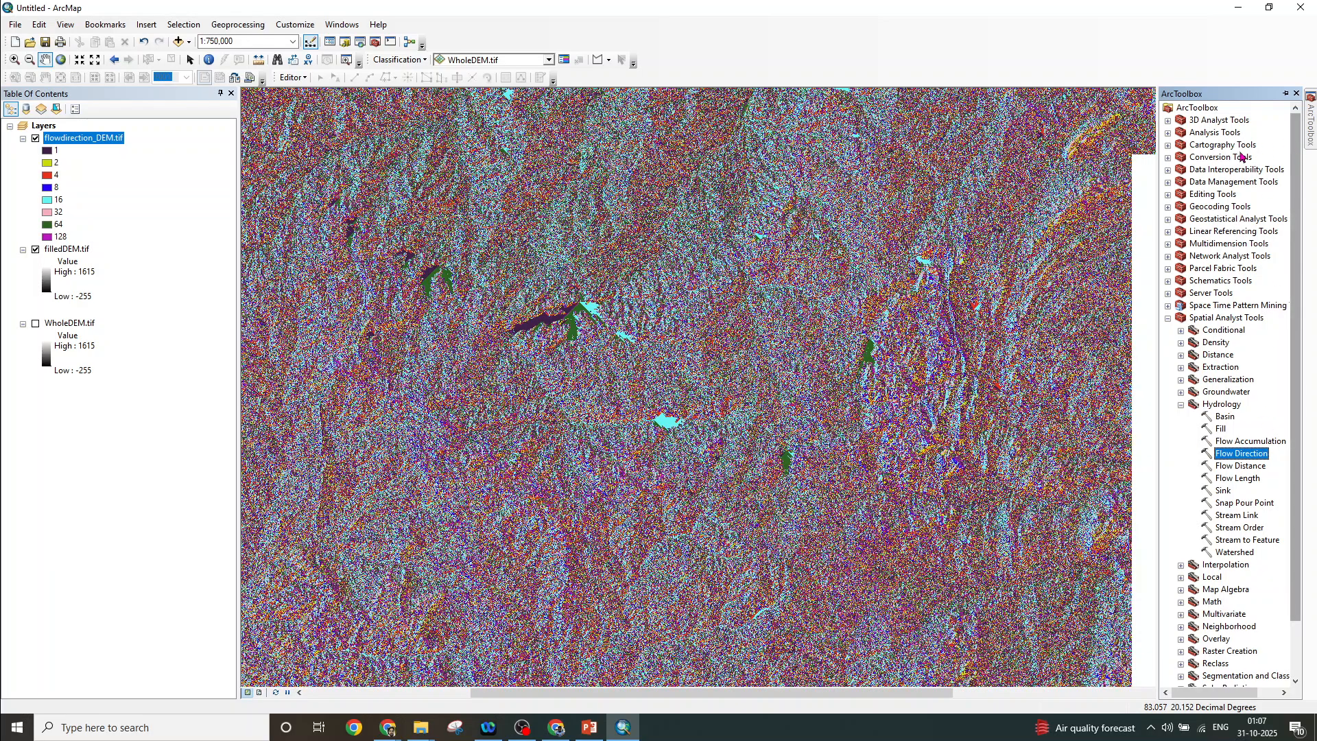
pyautogui.doubleClick(1258, 456)
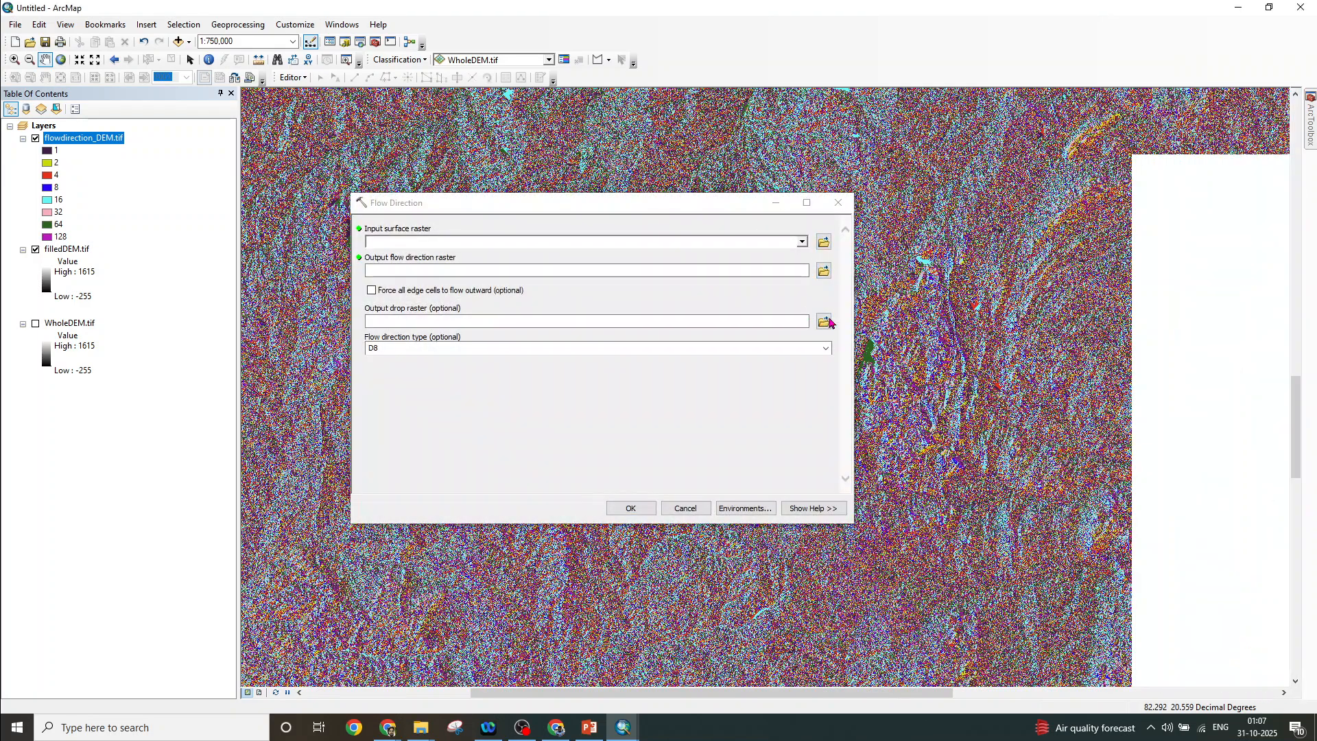
pyautogui.click(838, 202)
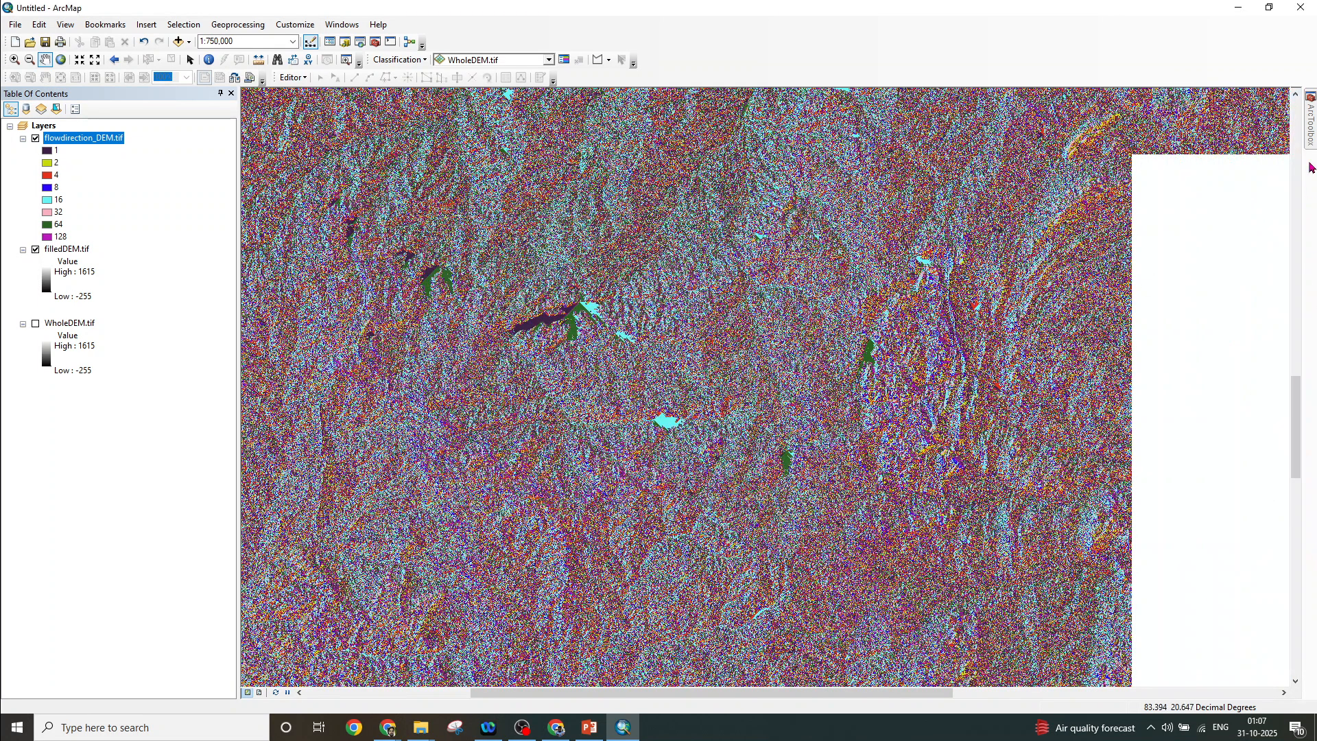
# Open the Flow Accumulation tool and choose flowdirection_DEM.tif as the input flow direction raster
pyautogui.moveTo(1310, 159)
pyautogui.doubleClick(1255, 442)
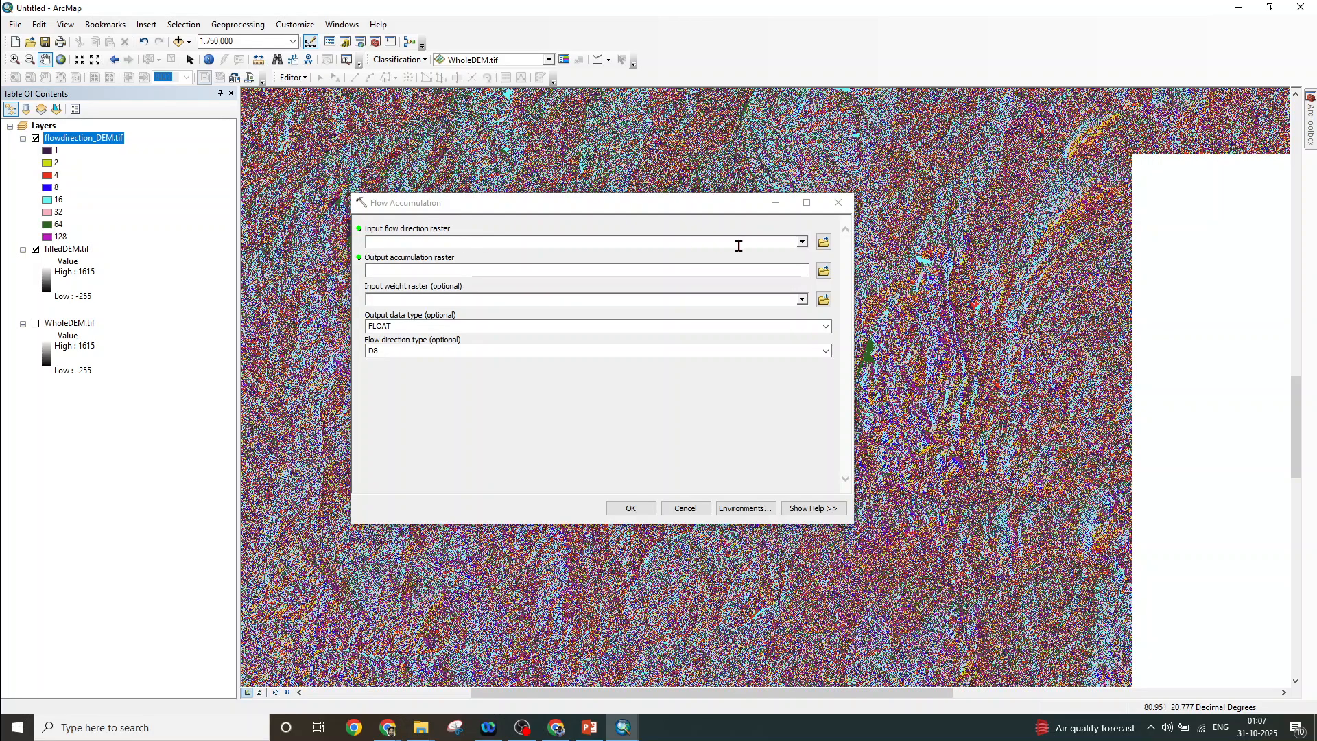
pyautogui.click(802, 241)
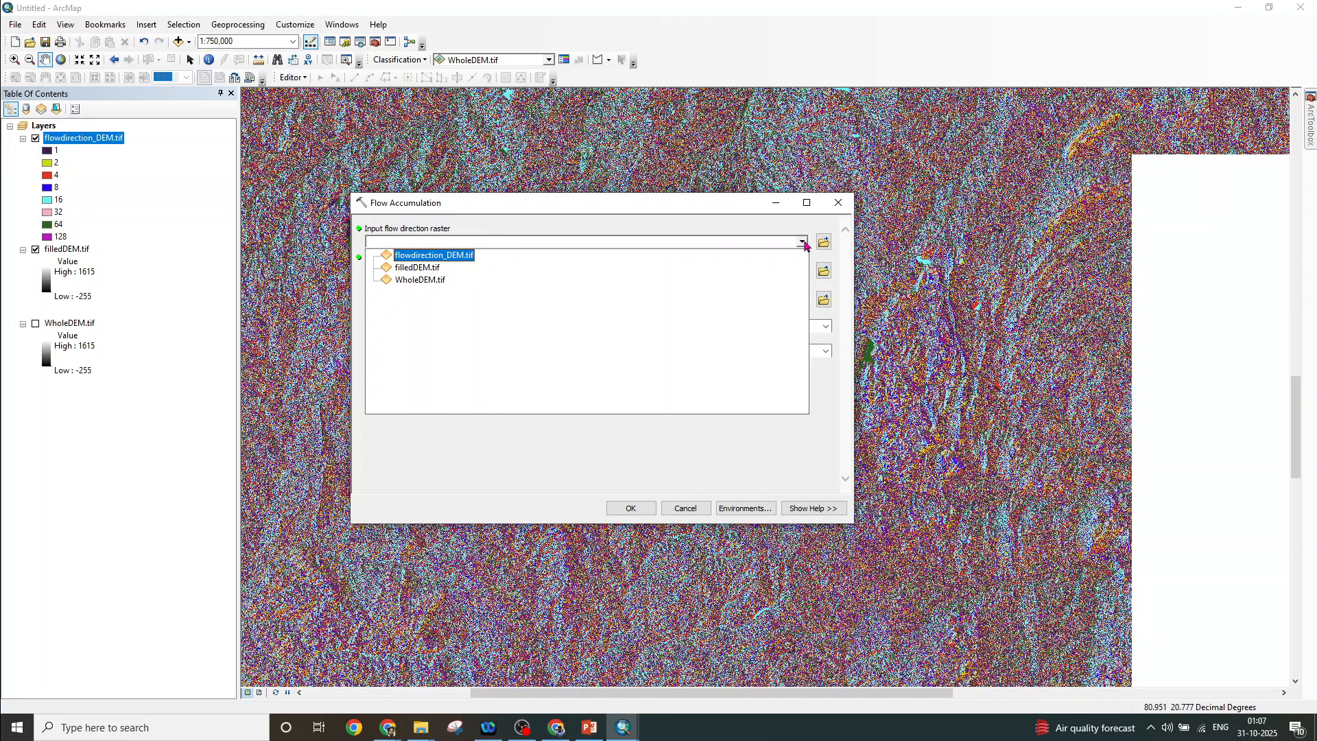
pyautogui.click(458, 260)
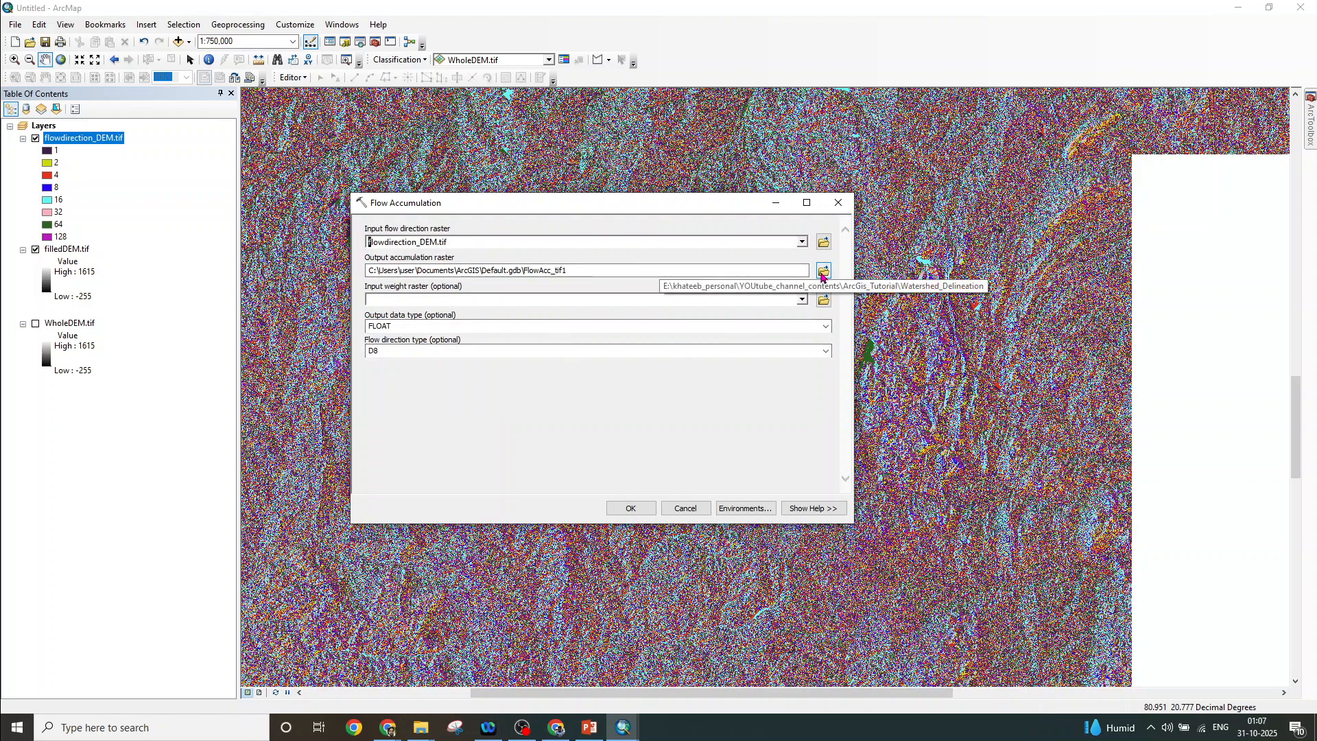
# Set the output accumulation raster to flowaccumulation_DEM.tif in the Watershed_Delineation folder and run the Flow Accumulation tool
pyautogui.click(823, 272)
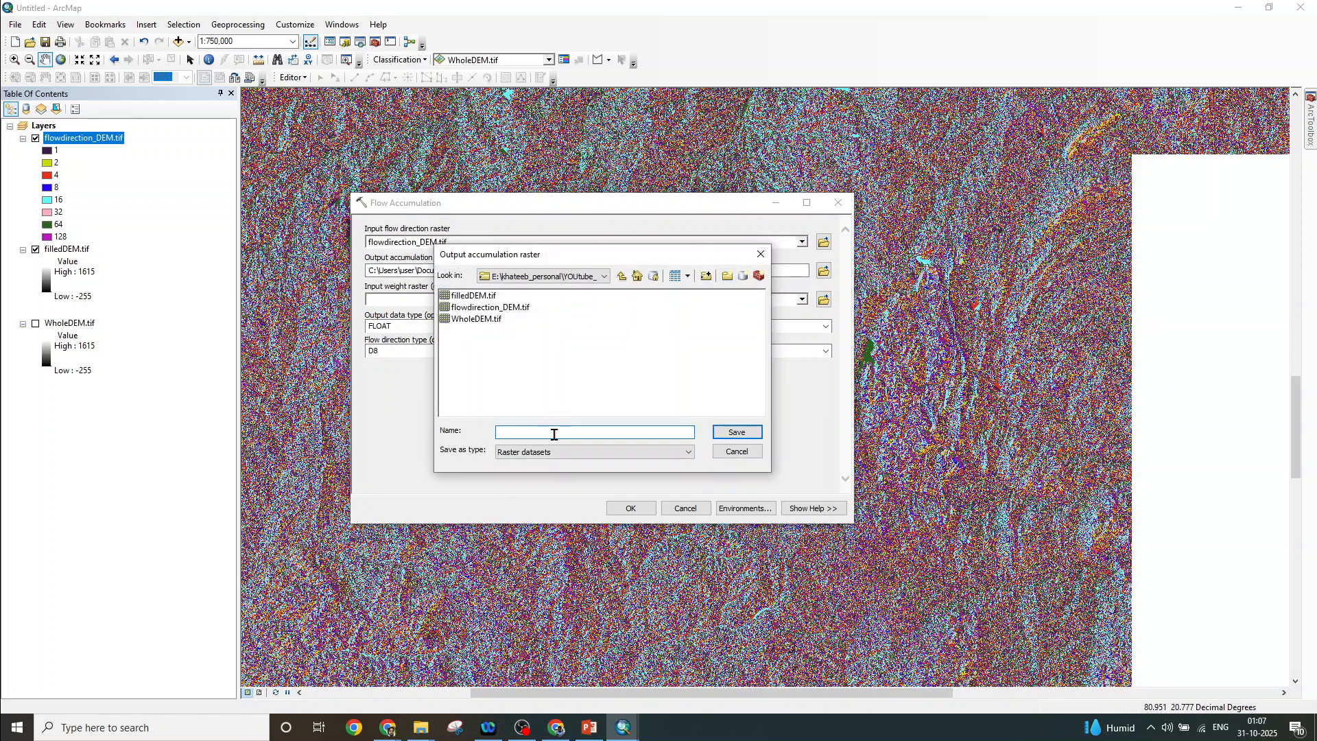
pyautogui.write('flowaccumulation_DEM.tif')
pyautogui.click(725, 432)
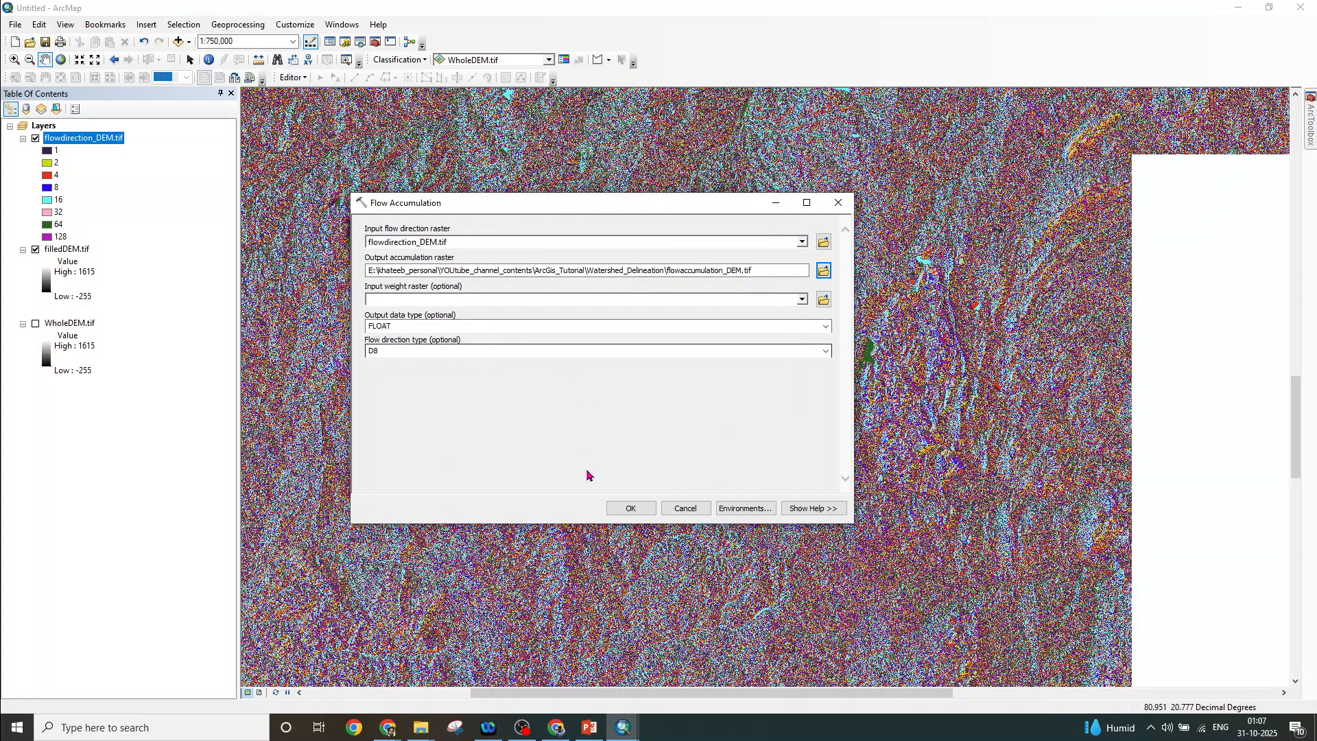
pyautogui.click(629, 508)
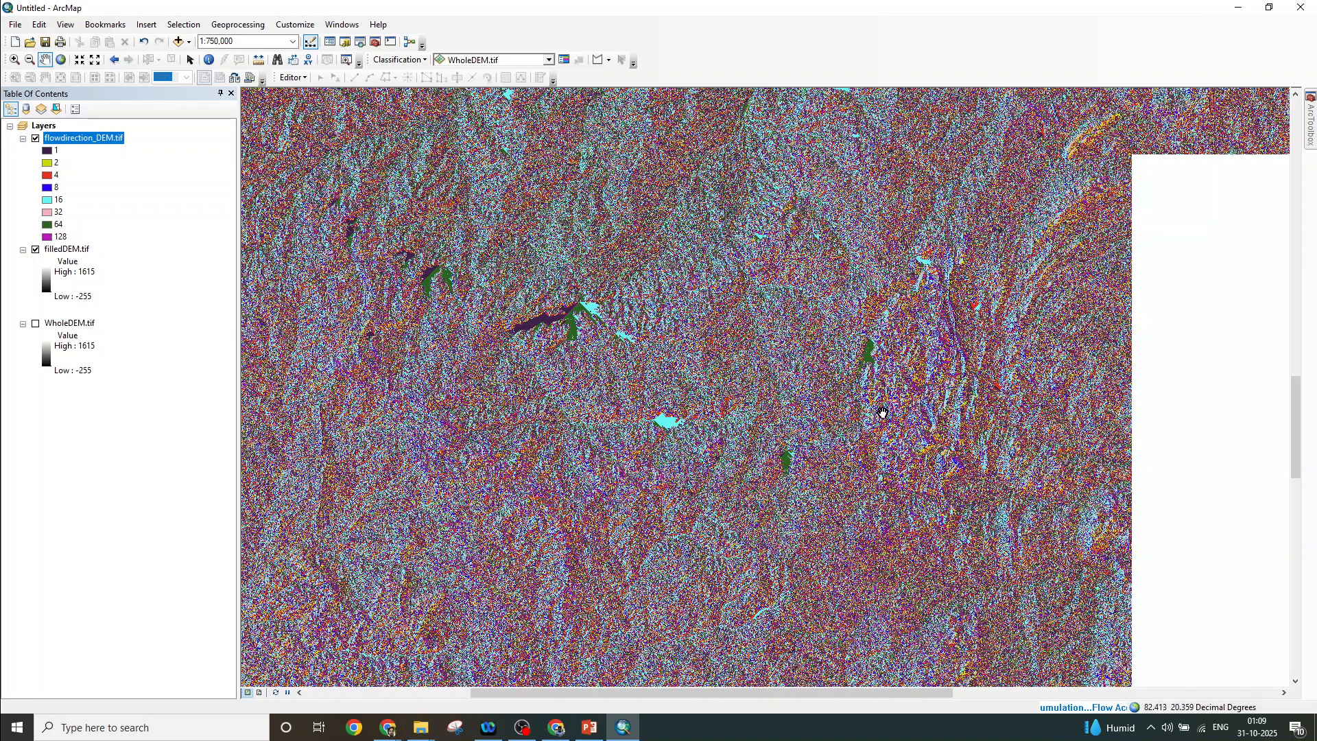
pyautogui.click(522, 728)
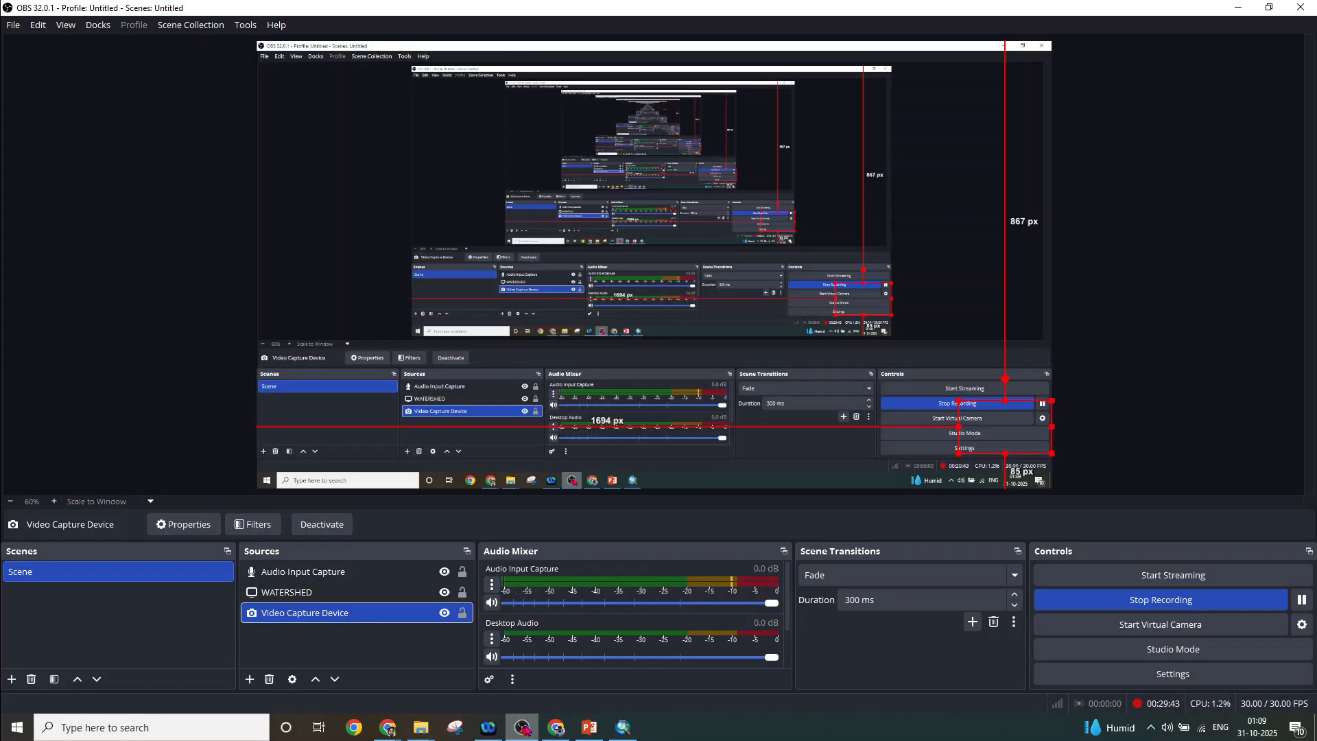
pyautogui.click(522, 728)
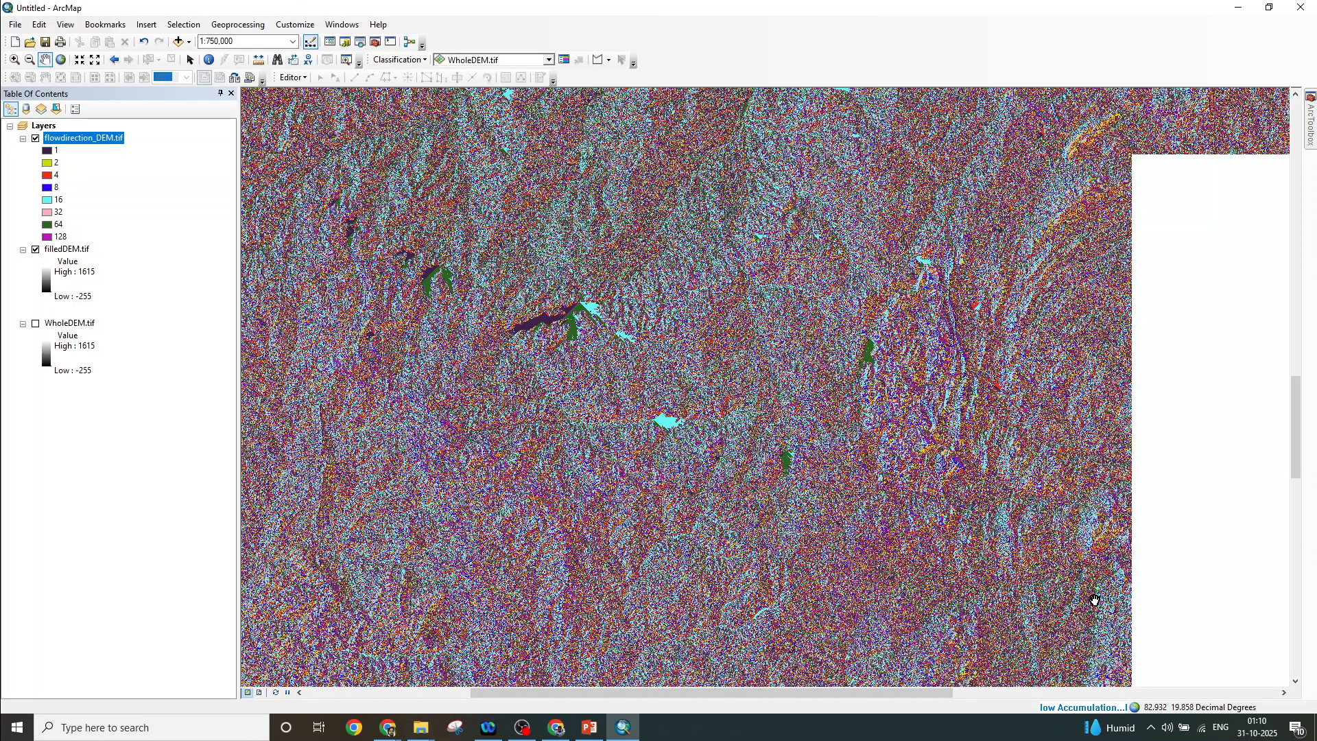
# Switch to PowerPoint, review the slide covering Flow Accumulation, Stream Definition and Pour Point Selection, and return to ArcMap
pyautogui.click(589, 727)
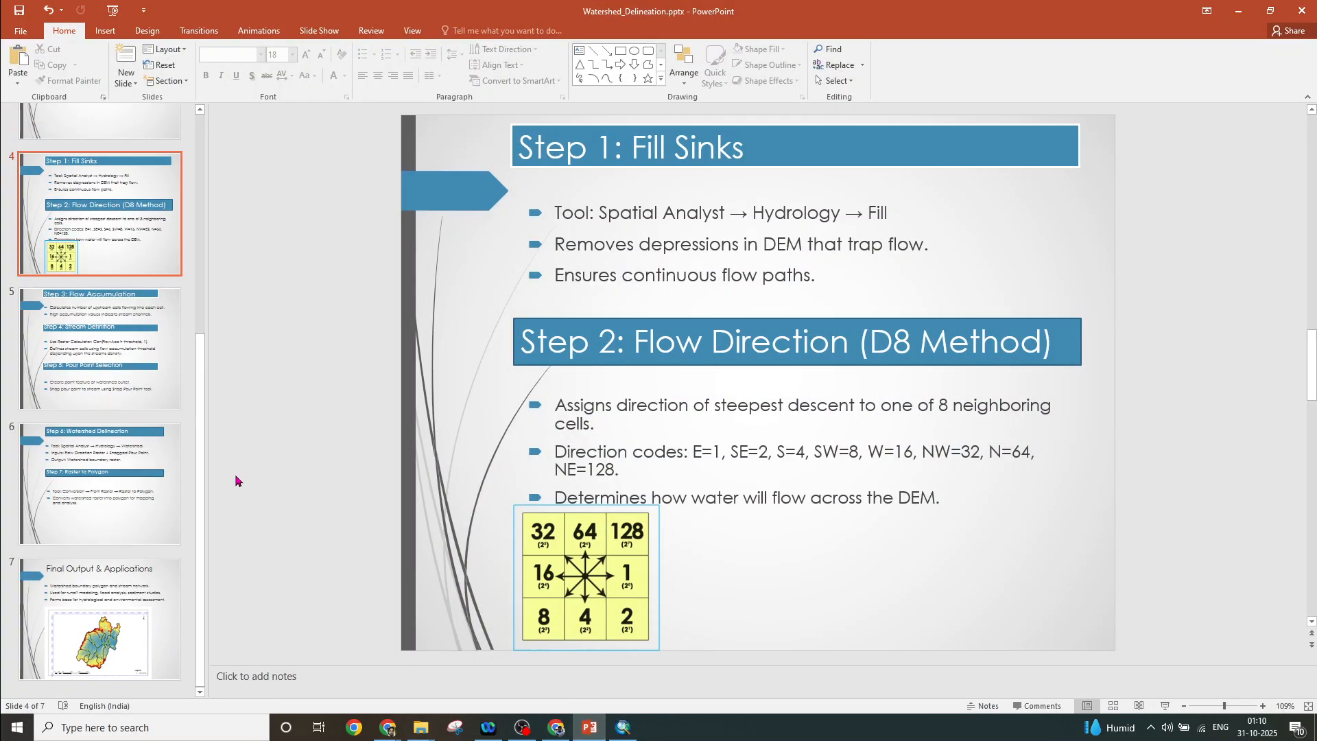
pyautogui.scroll(-1, 254, 388)
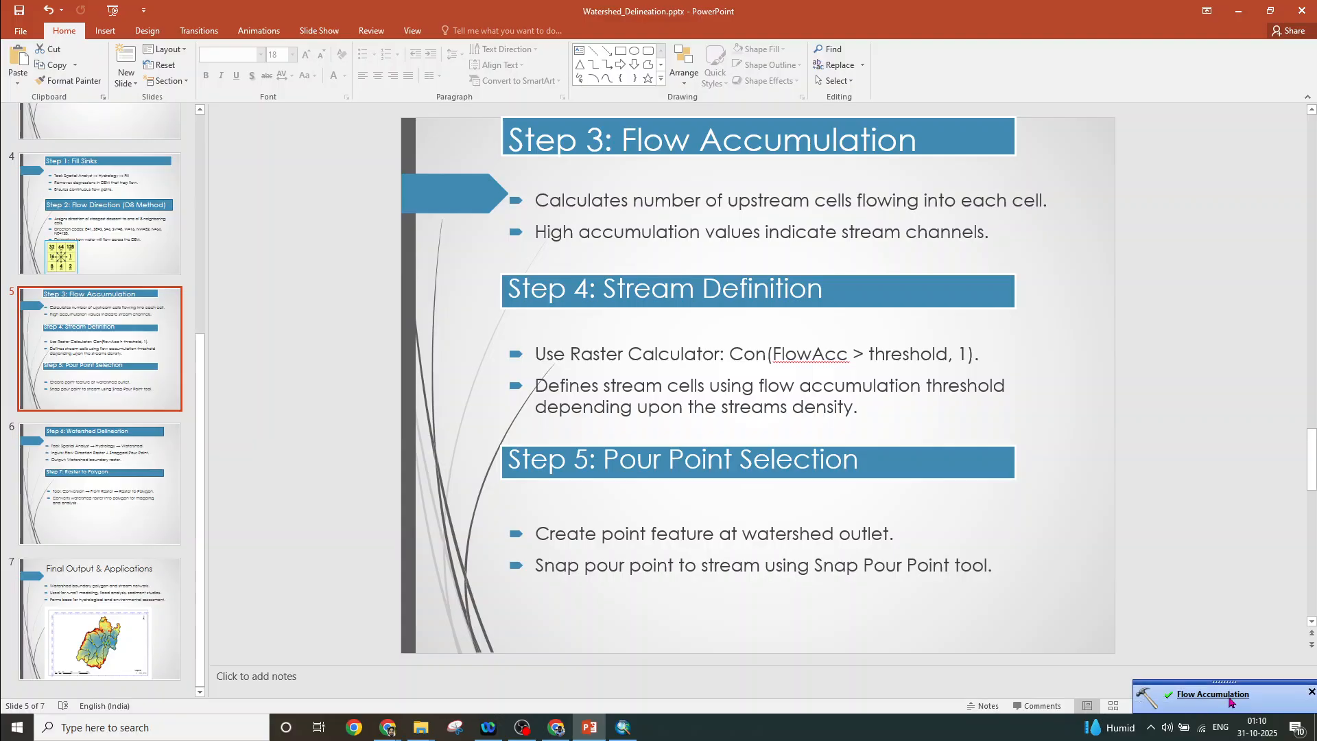
pyautogui.click(623, 726)
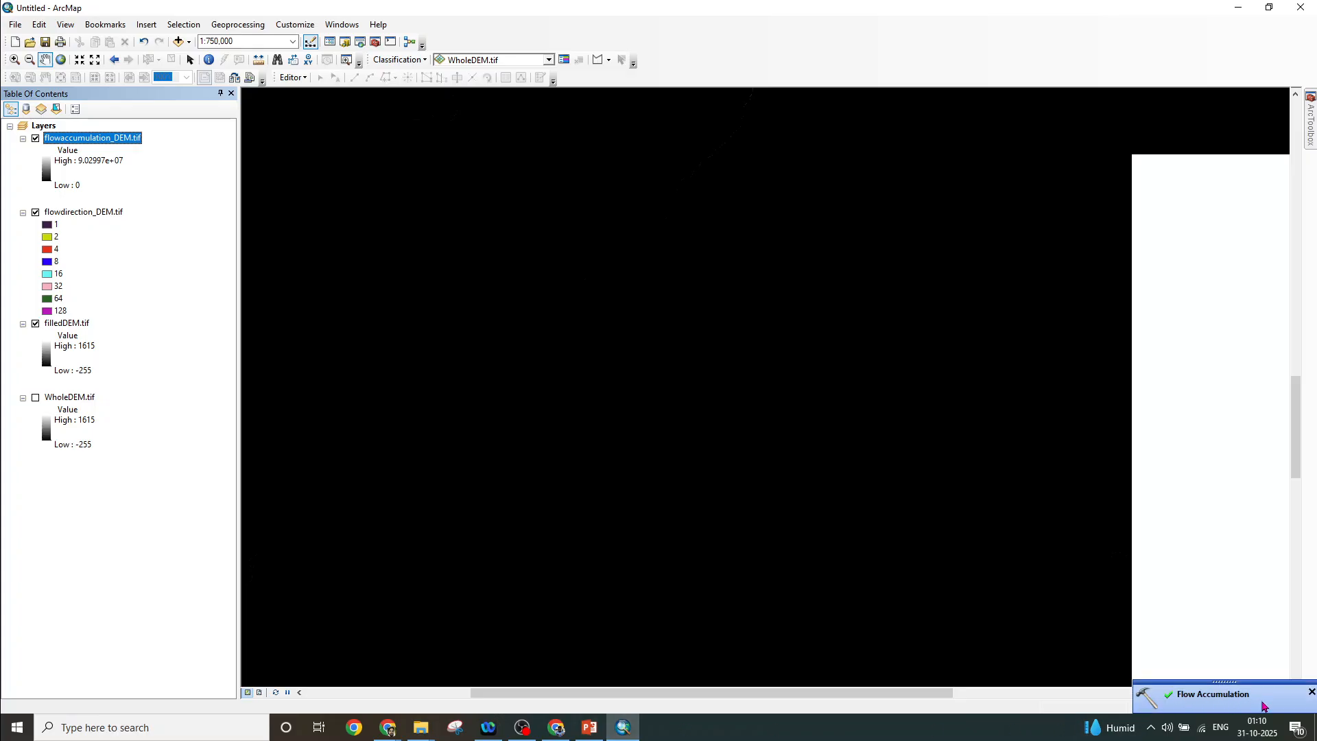
# Hide the flowdirection_DEM.tif and filledDEM.tif layers, leaving only flowaccumulation_DEM.tif displayed
pyautogui.scroll(2, 943, 502)
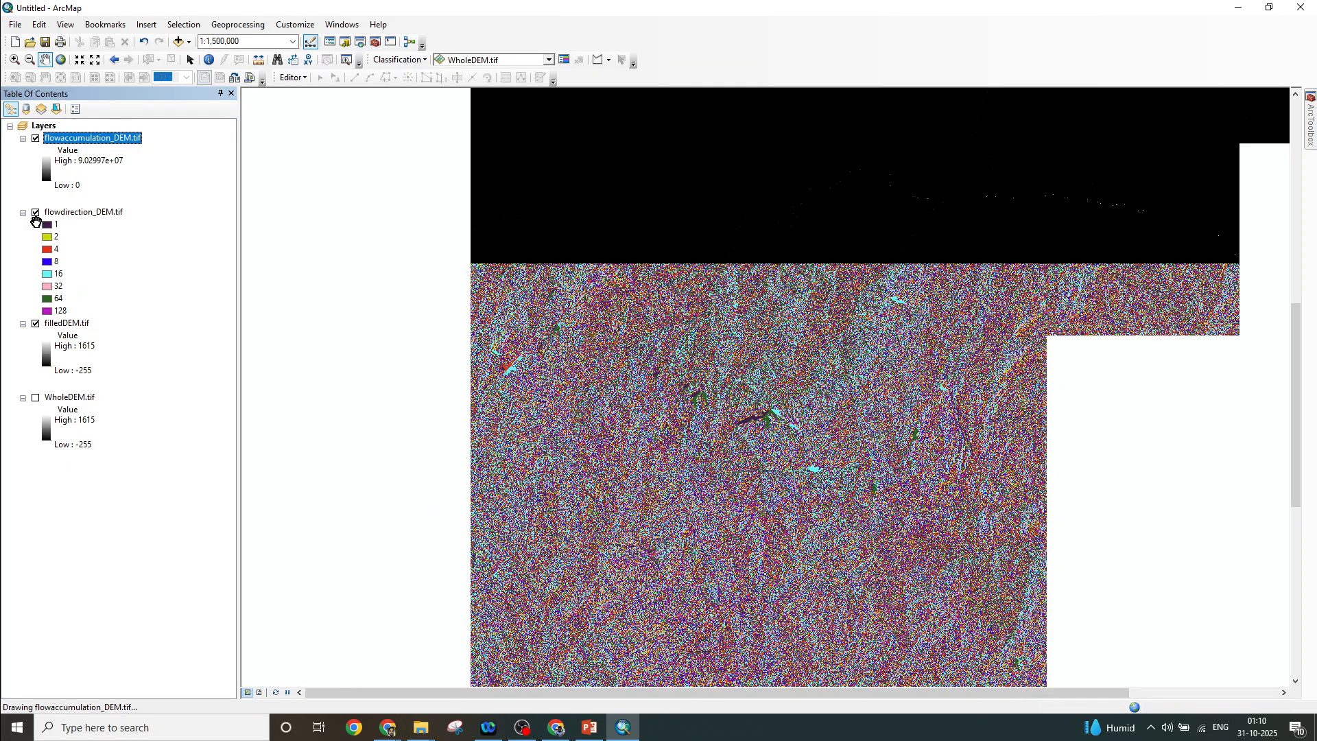
pyautogui.doubleClick(47, 226)
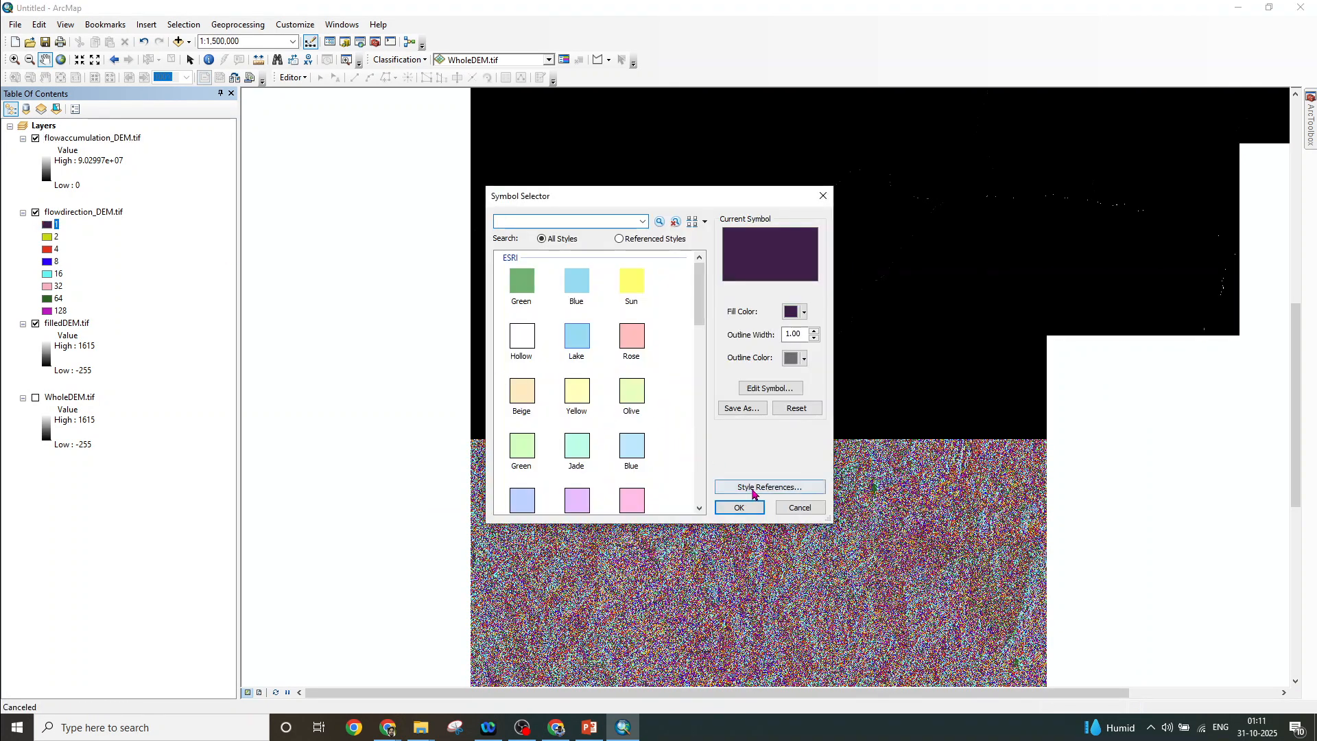
pyautogui.click(795, 507)
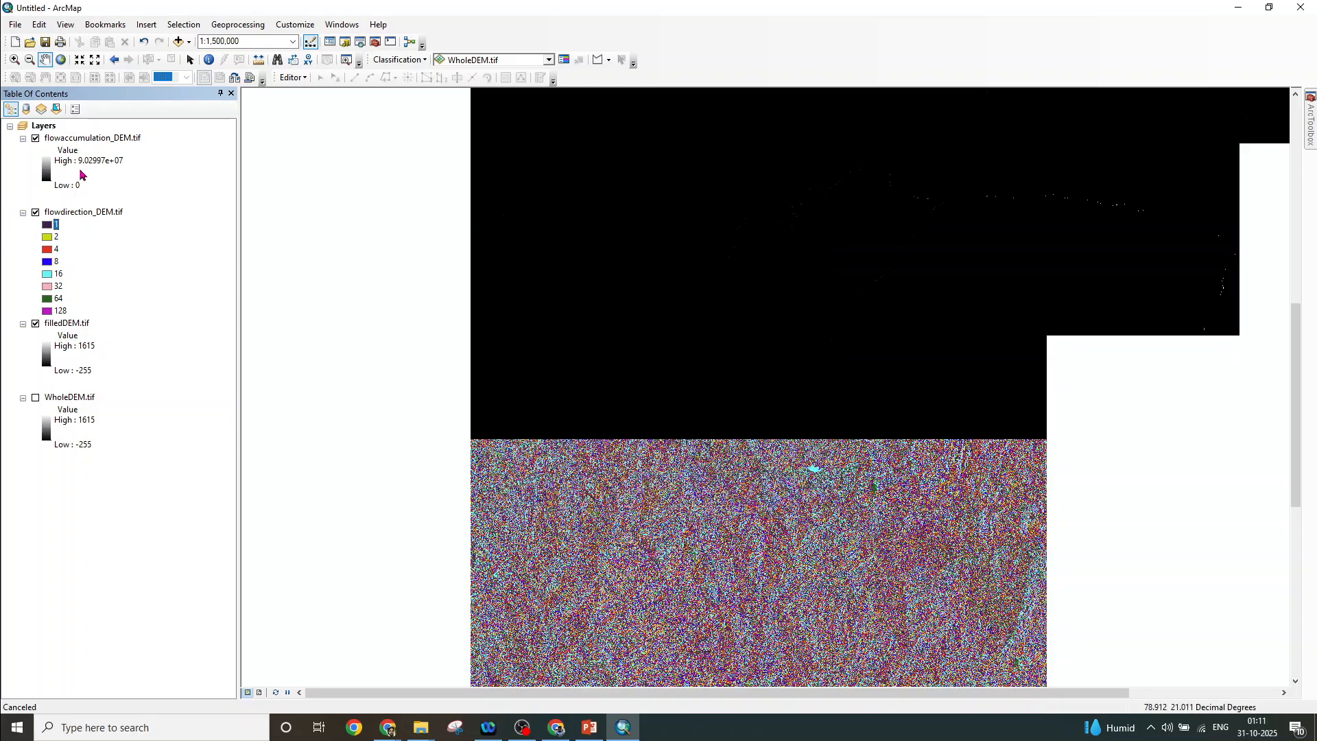
pyautogui.click(36, 213)
pyautogui.click(36, 323)
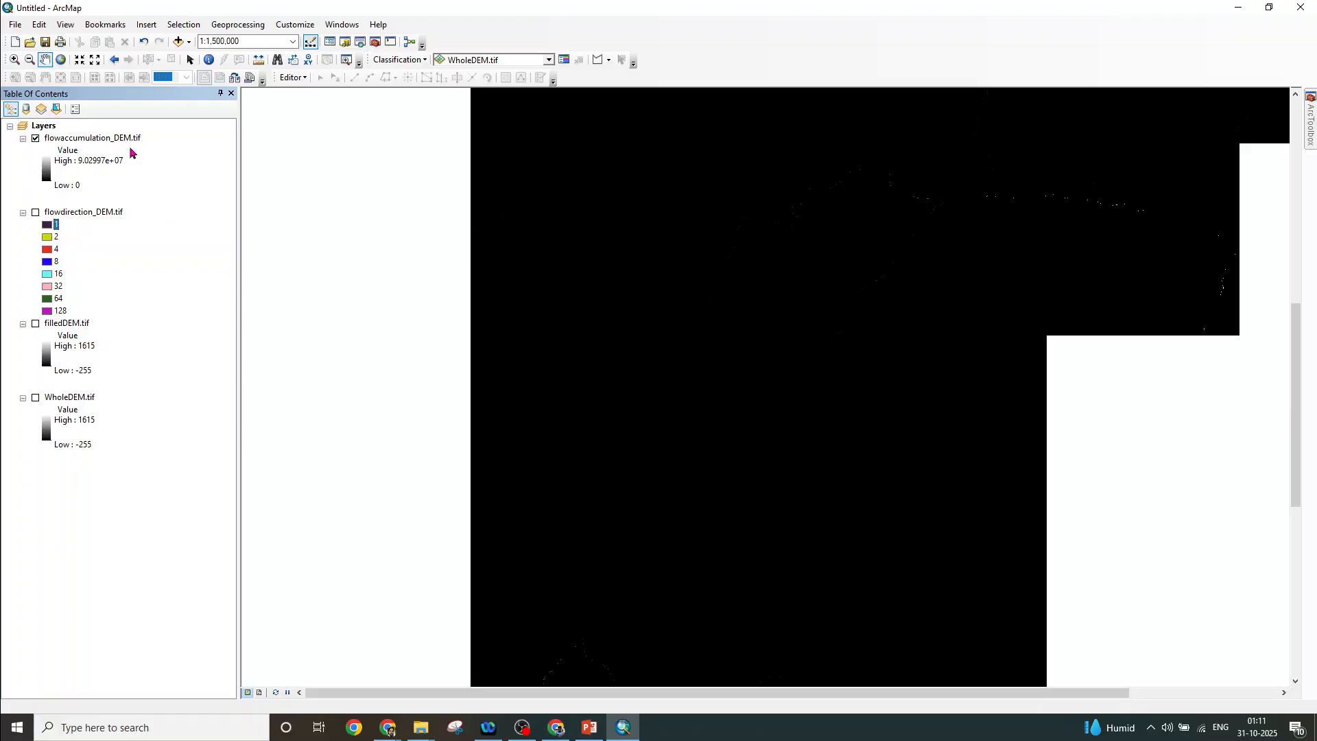
pyautogui.scroll(2, 841, 346)
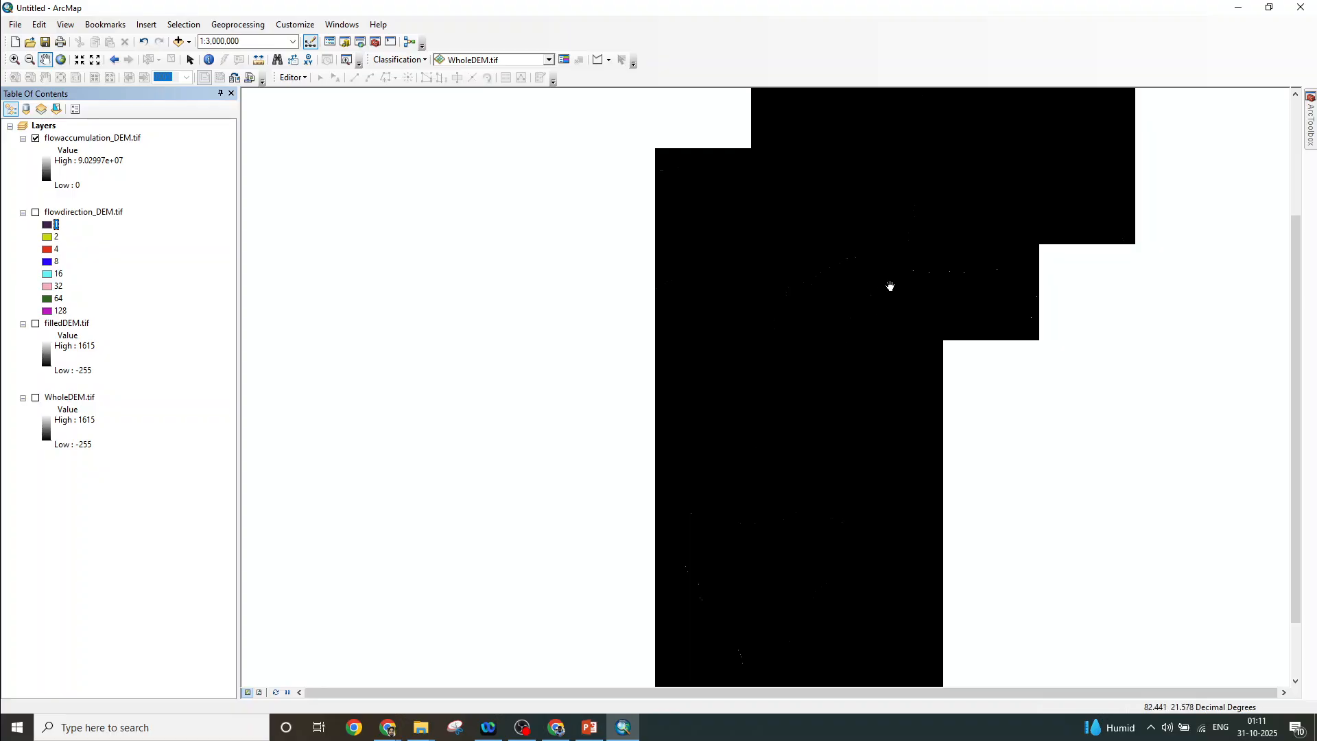
# Open the Raster Calculator from the Map Algebra tools and insert flowaccumulation_DEM.tif into the map algebra expression
pyautogui.moveTo(1311, 137)
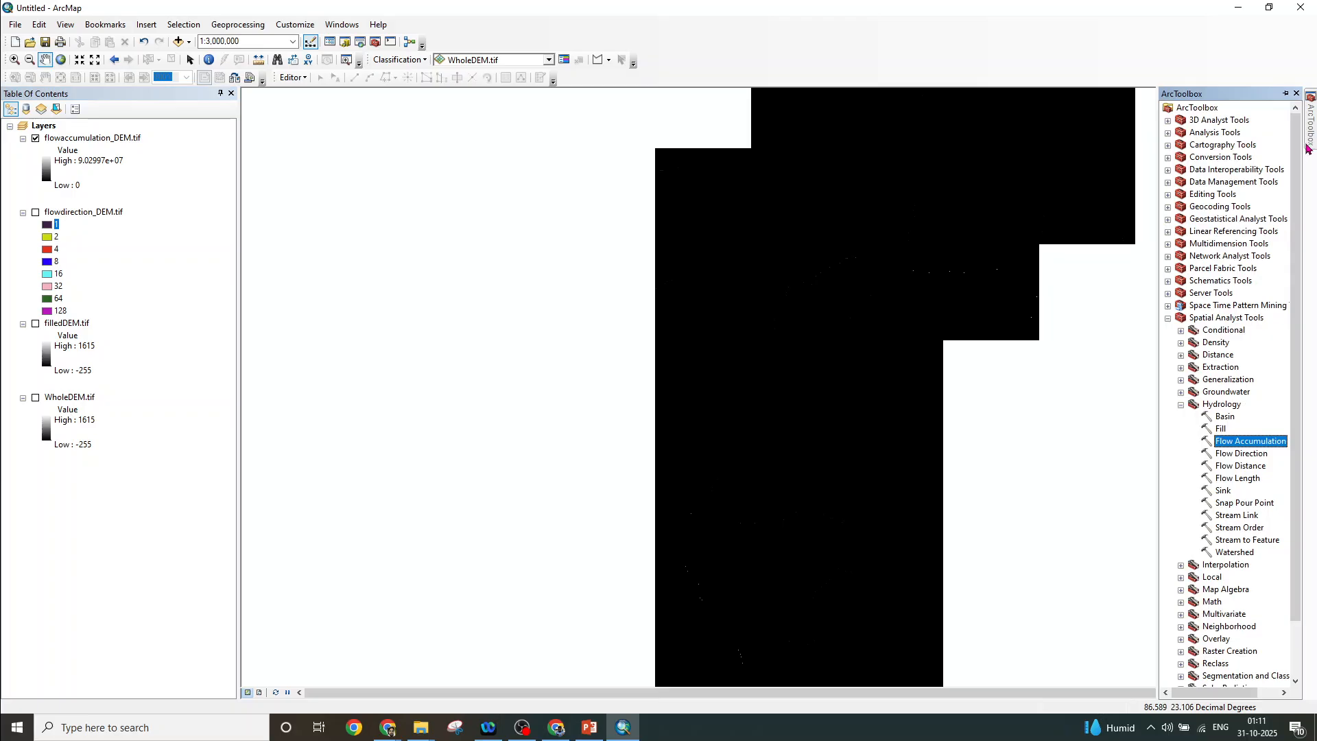
pyautogui.click(1181, 590)
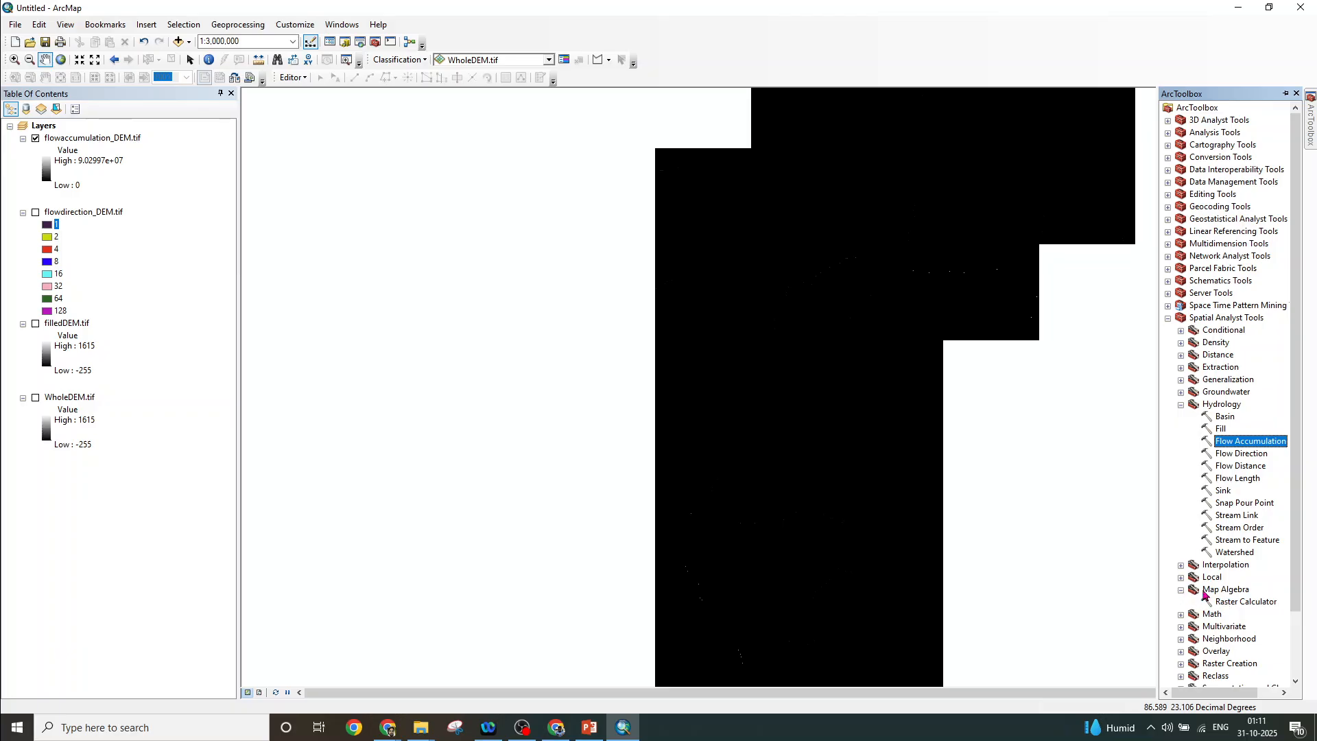
pyautogui.doubleClick(1244, 608)
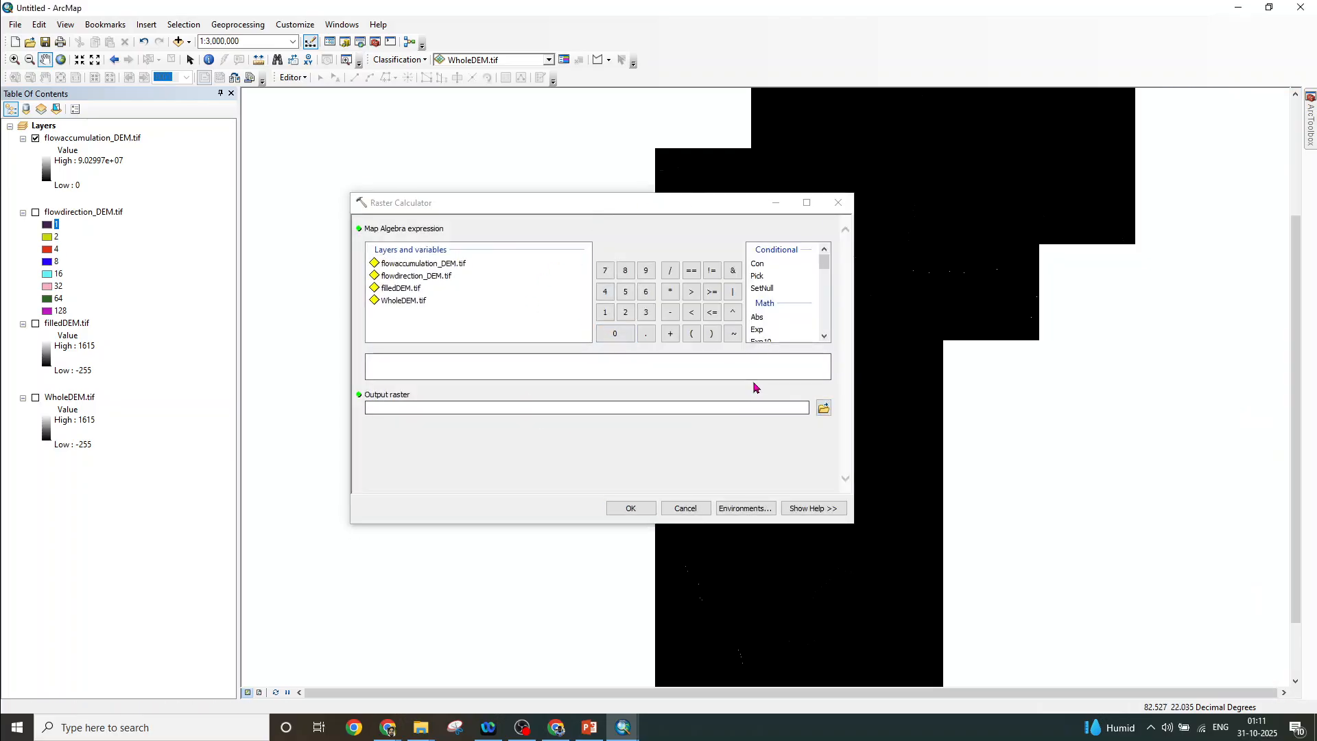
pyautogui.click(411, 268)
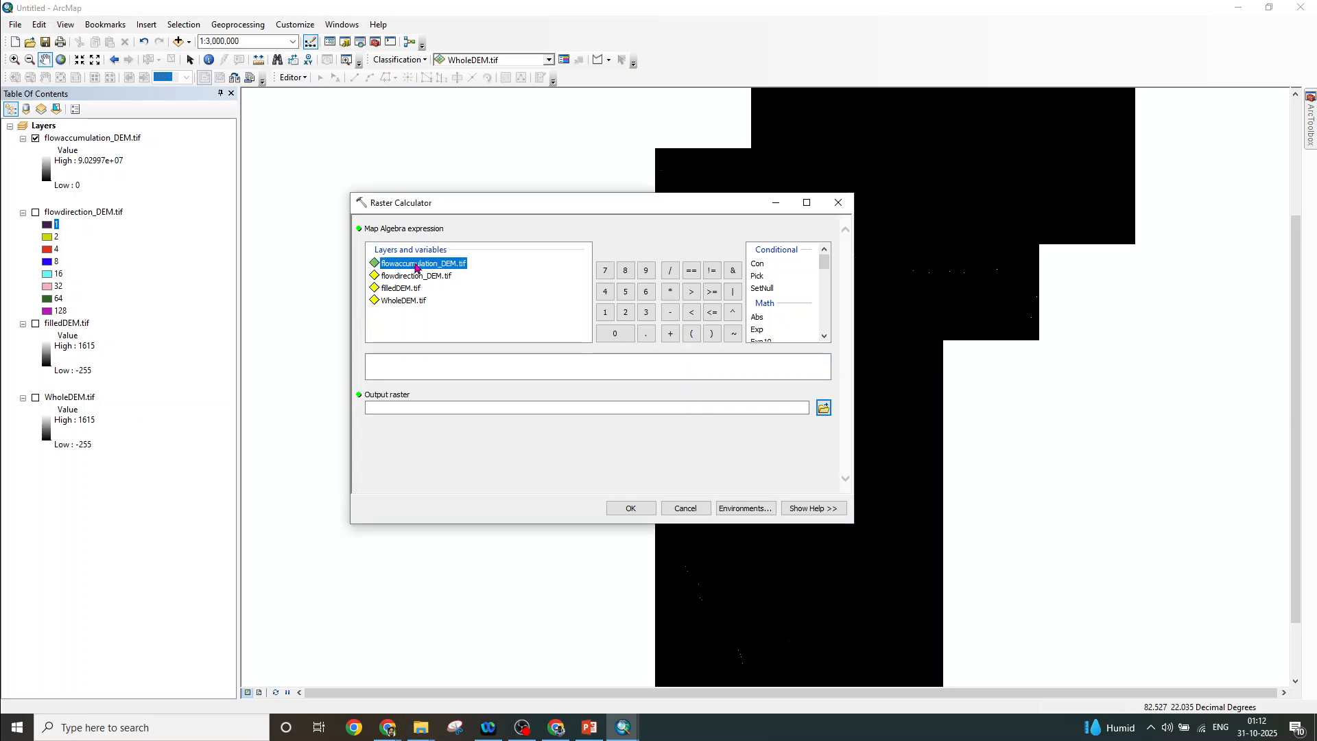
pyautogui.doubleClick(413, 271)
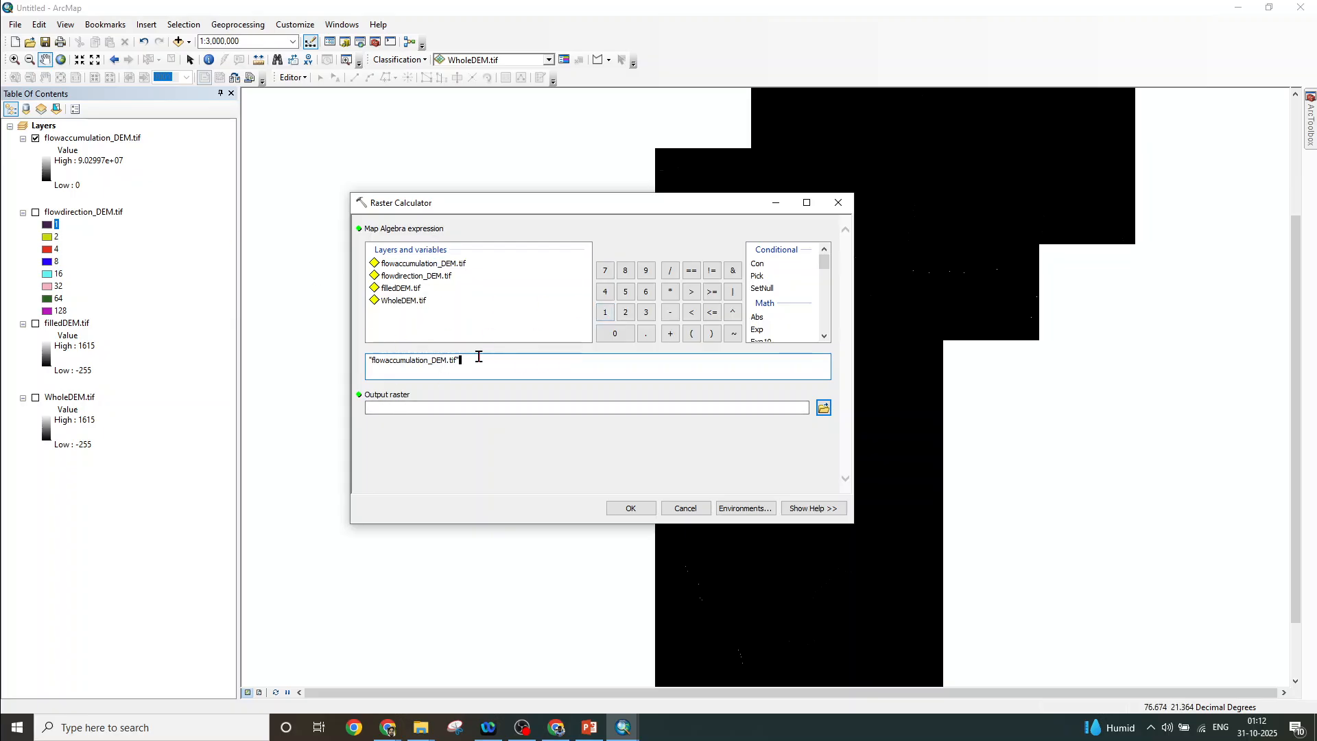
# Complete the map algebra expression so it selects flowaccumulation_DEM.tif cells greater than 4000
pyautogui.click(692, 292)
pyautogui.write('3000')
pyautogui.press('BackSpace')
pyautogui.press('BackSpace')
pyautogui.press('BackSpace')
pyautogui.press('BackSpace')
# Set the output raster to flowaccumulation.tif in the Watershed_Delineation folder and run the Raster Calculator
pyautogui.click(824, 407)
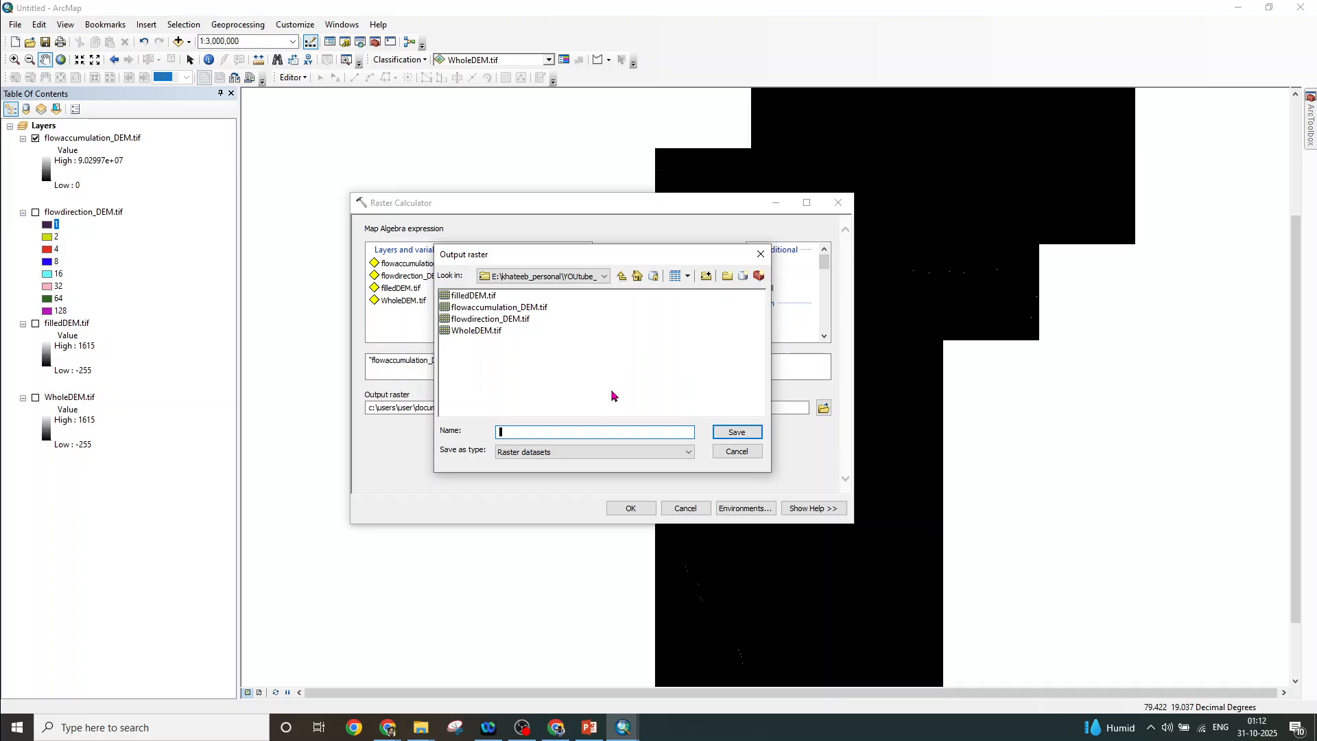
pyautogui.write('flowaccumulation')
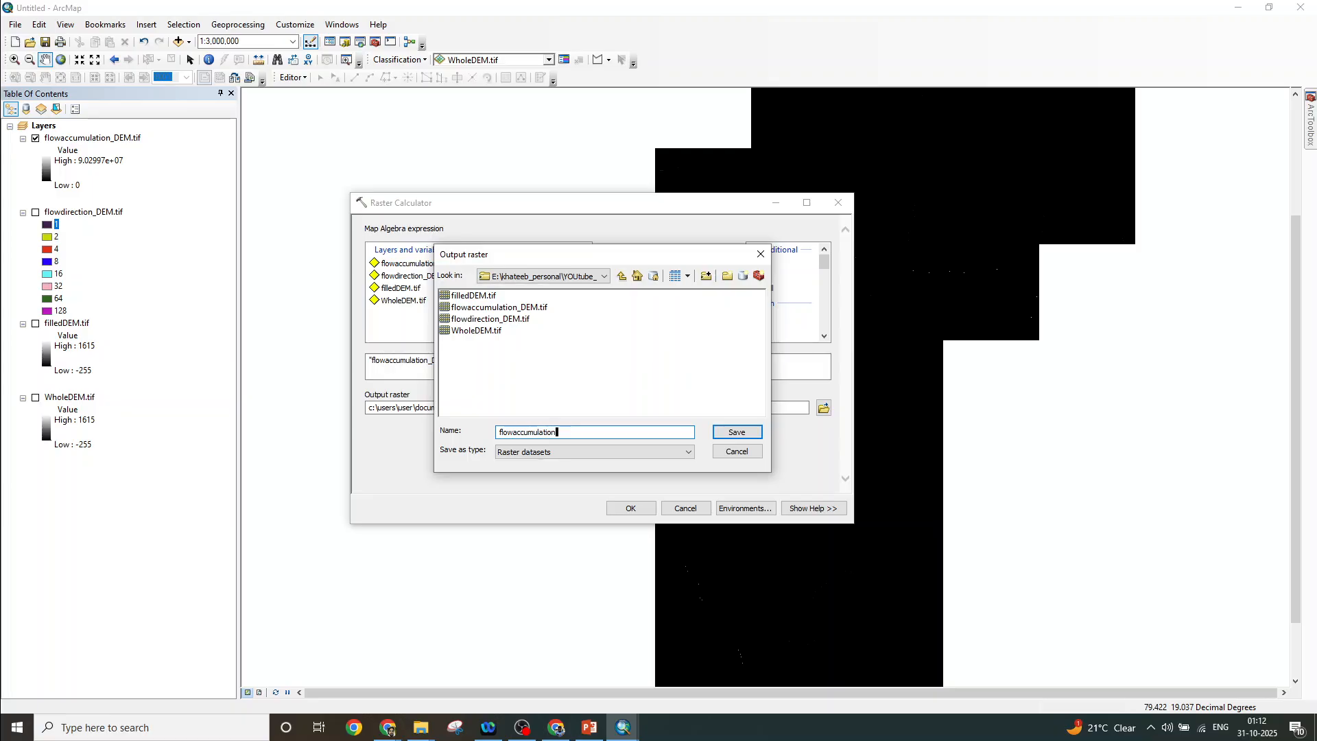
pyautogui.write('.tif')
pyautogui.click(736, 433)
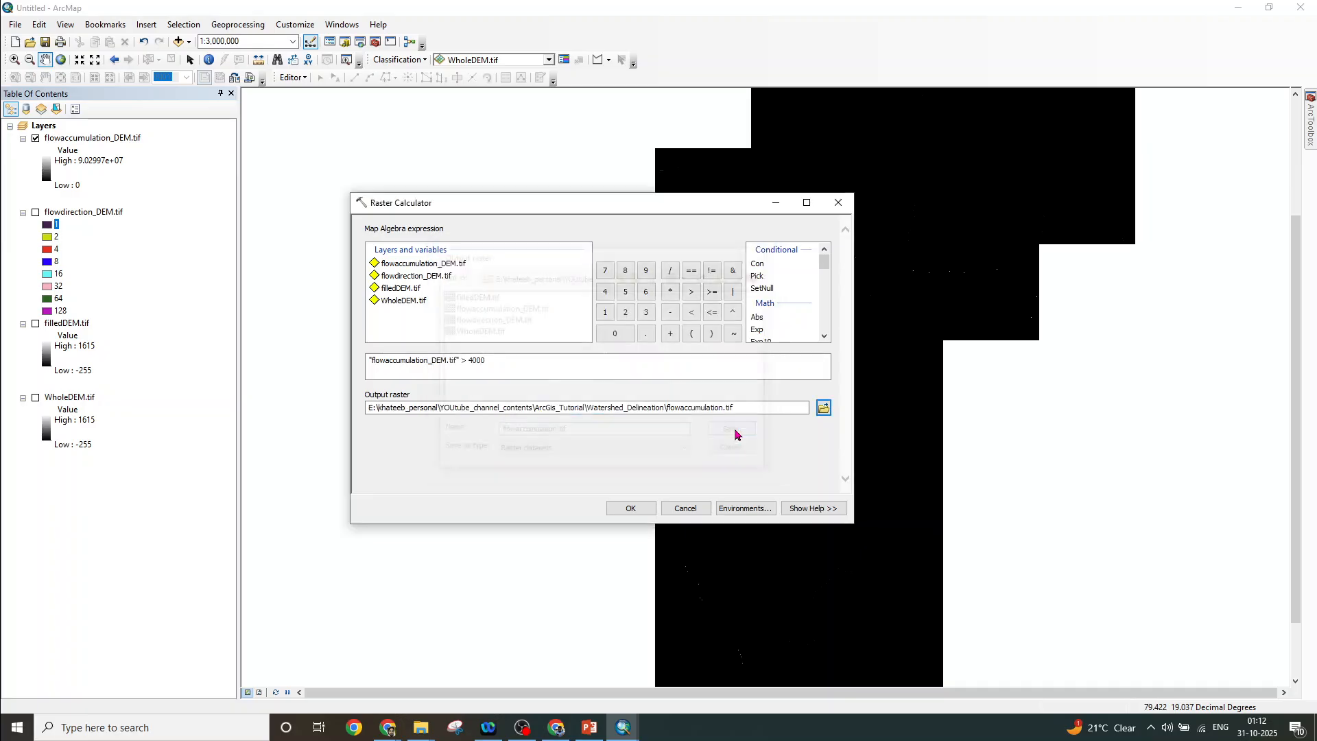
pyautogui.click(630, 508)
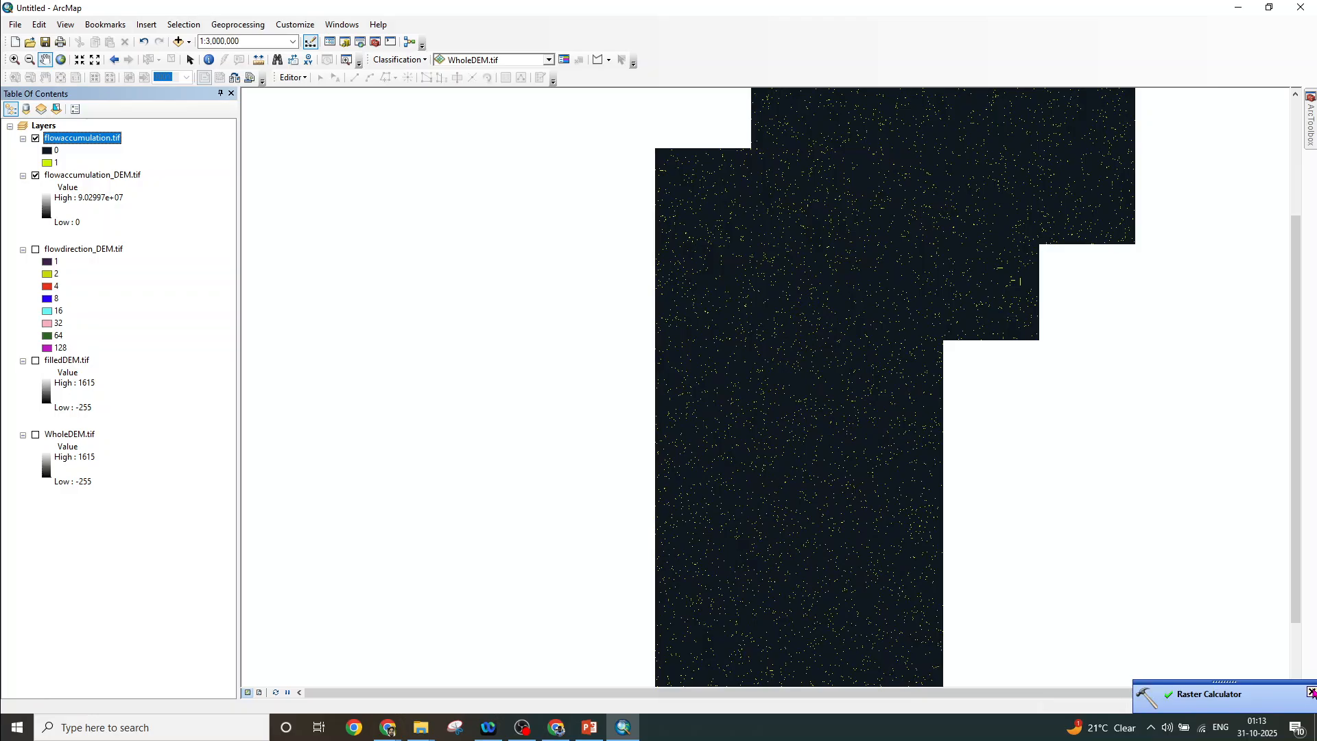
pyautogui.click(1311, 693)
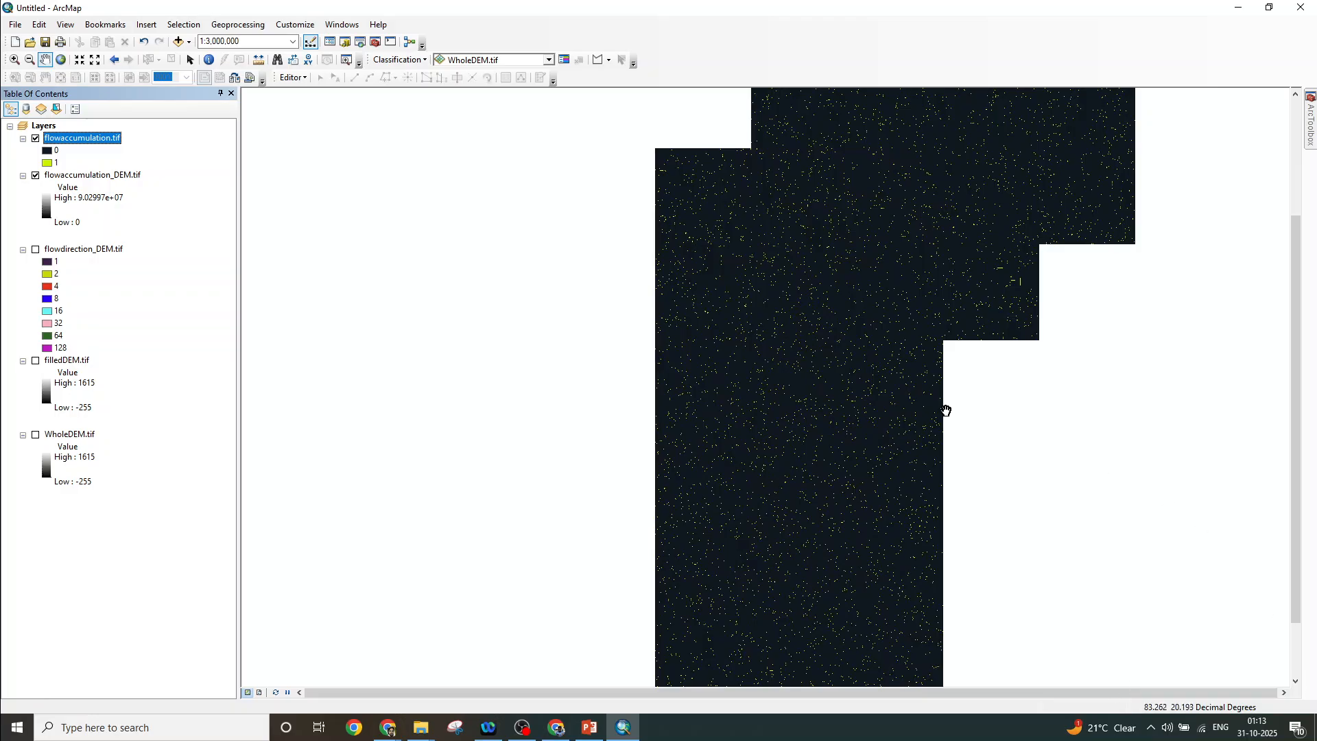
# Examine the extracted stream network in flowaccumulation.tif, from the full extent down to a 1:100,000 scale
pyautogui.scroll(-2, 805, 358)
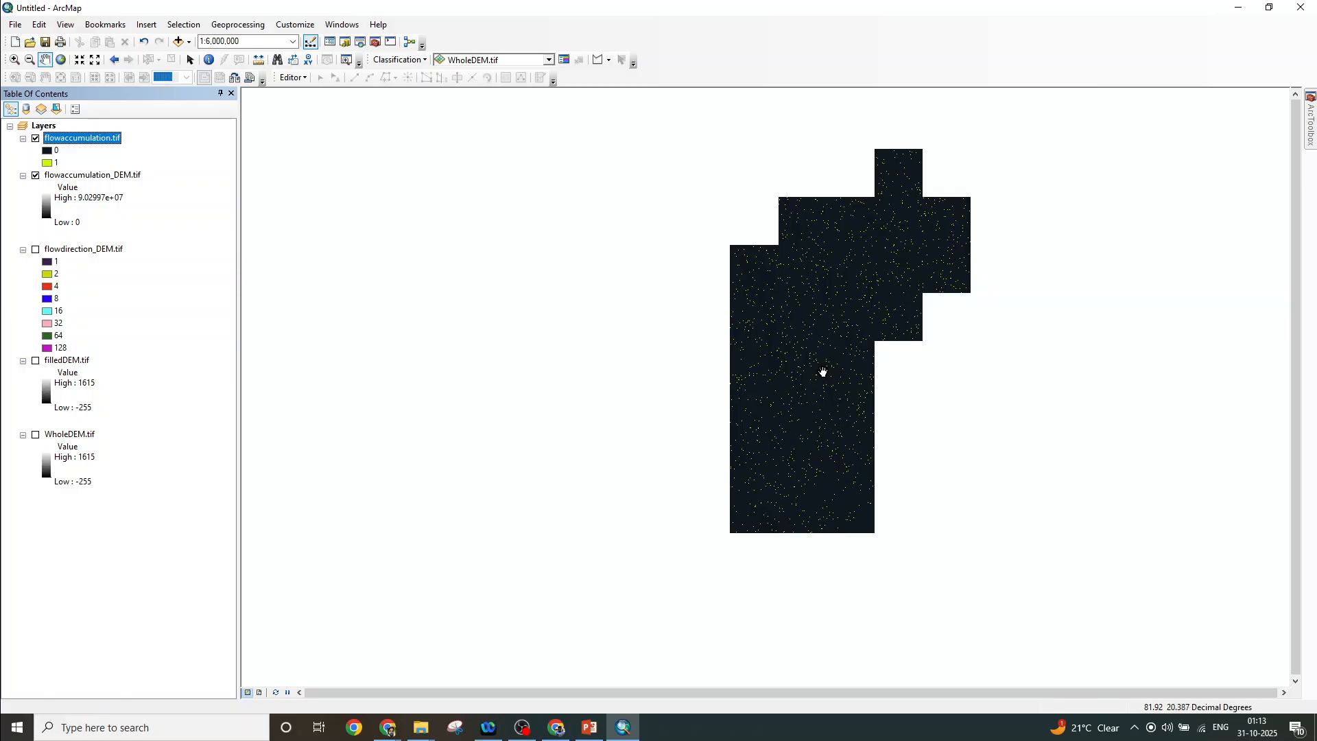
pyautogui.scroll(5, 824, 372)
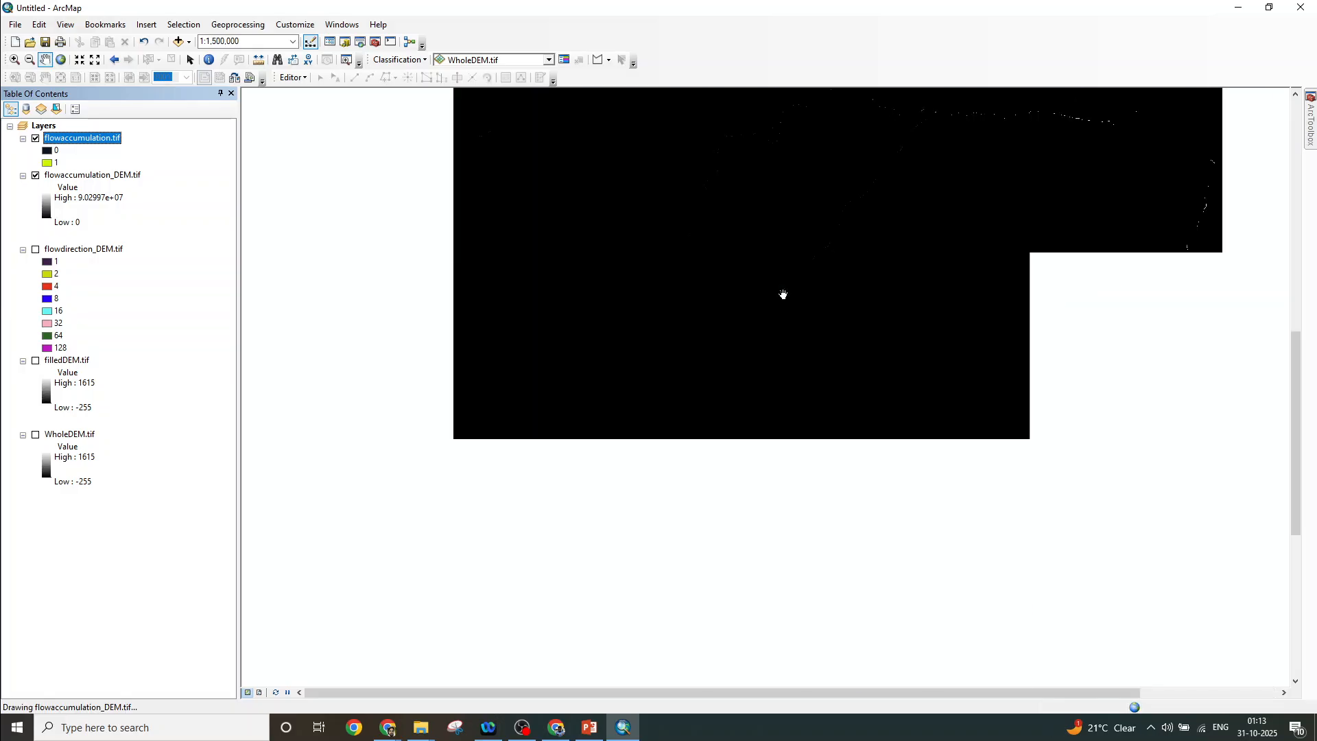
pyautogui.scroll(5, 794, 346)
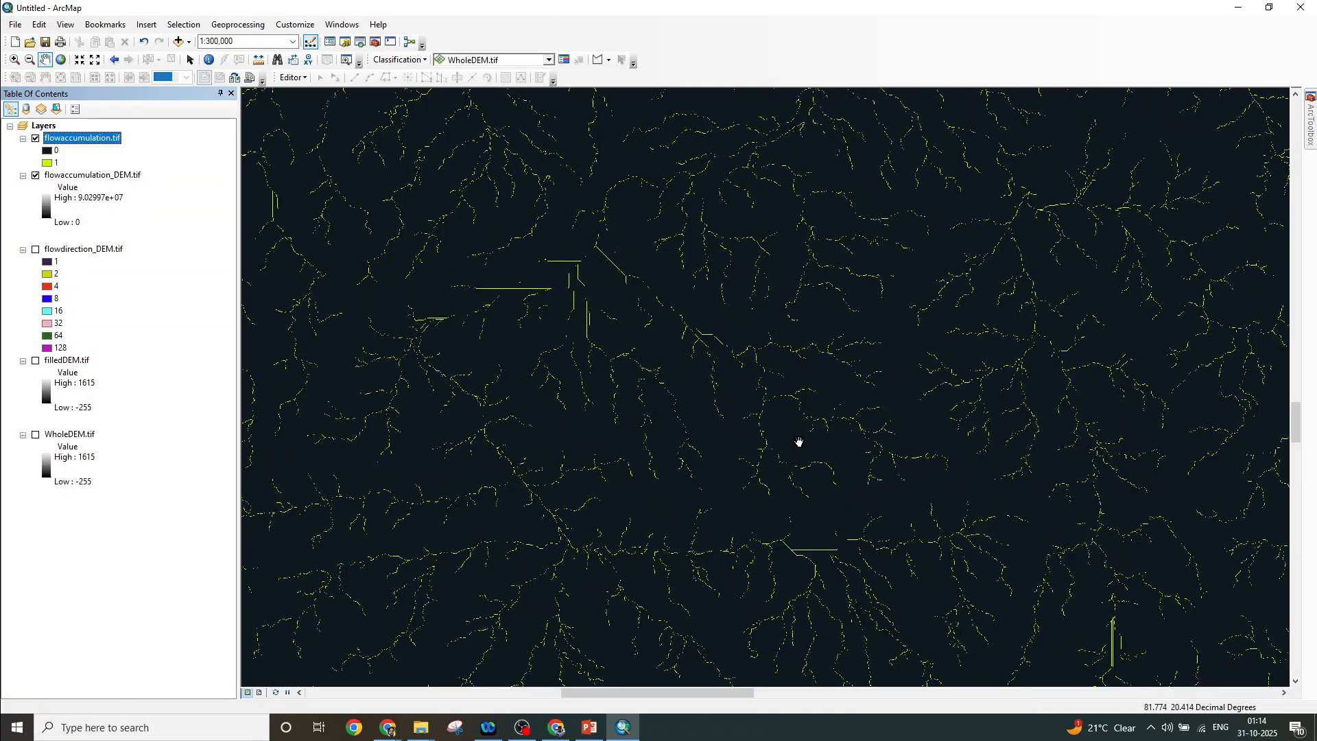
pyautogui.scroll(2, 800, 442)
pyautogui.scroll(3, 801, 480)
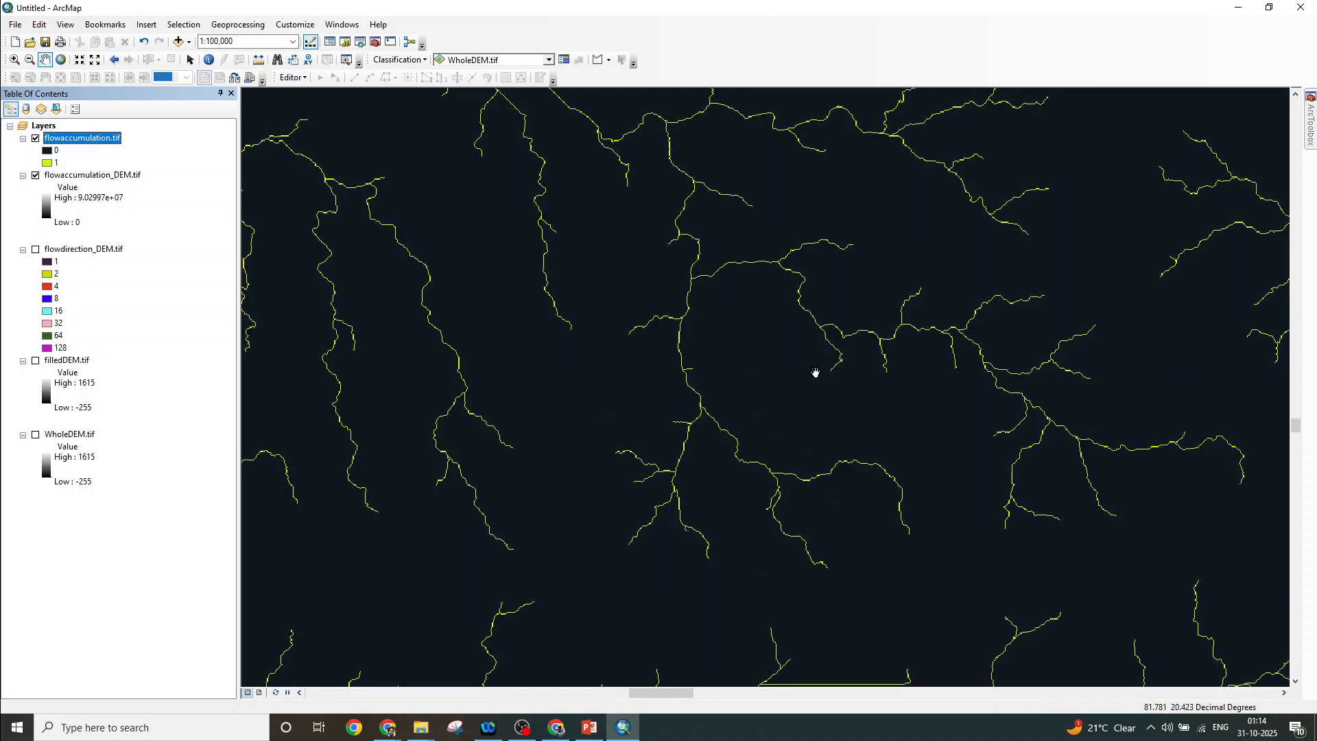
pyautogui.moveTo(647, 291); pyautogui.dragTo(664, 447)
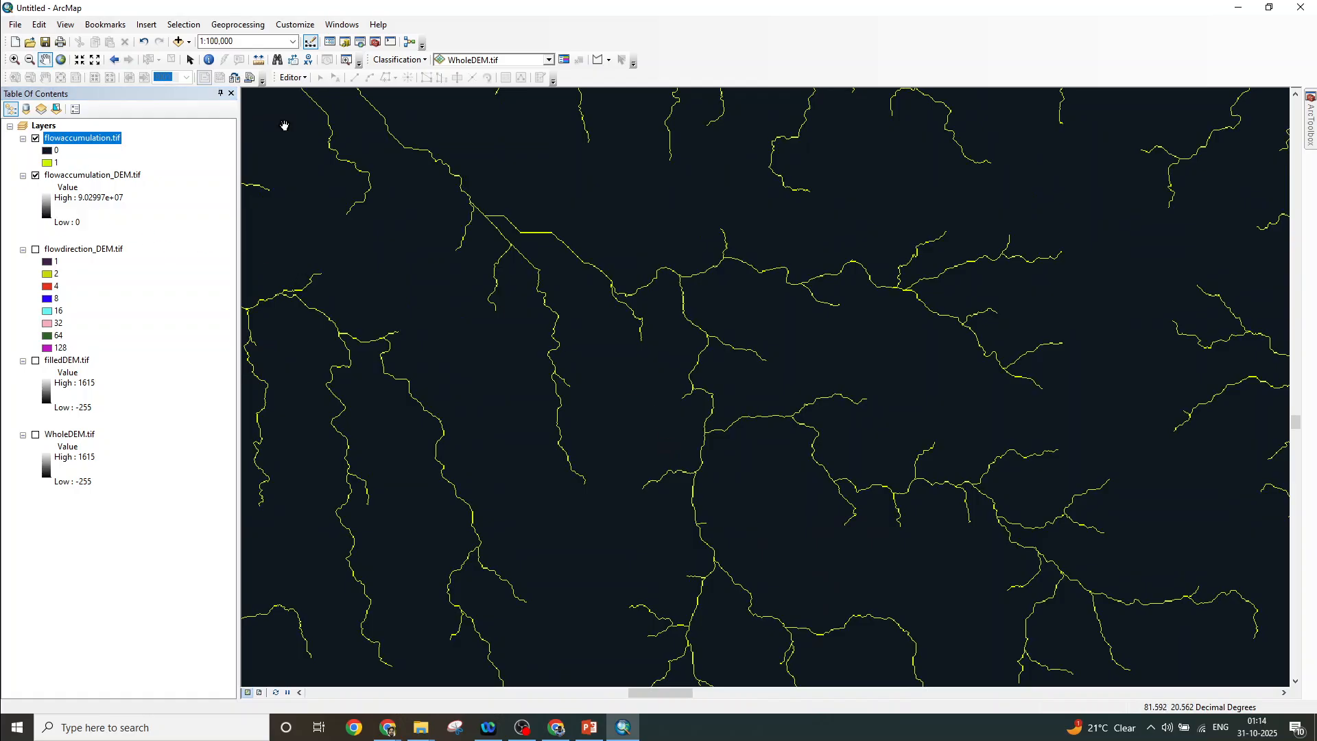
# In the unique-value symbology of the flowaccumulation.tif layer, set the color of value 0 to white
pyautogui.click(47, 152)
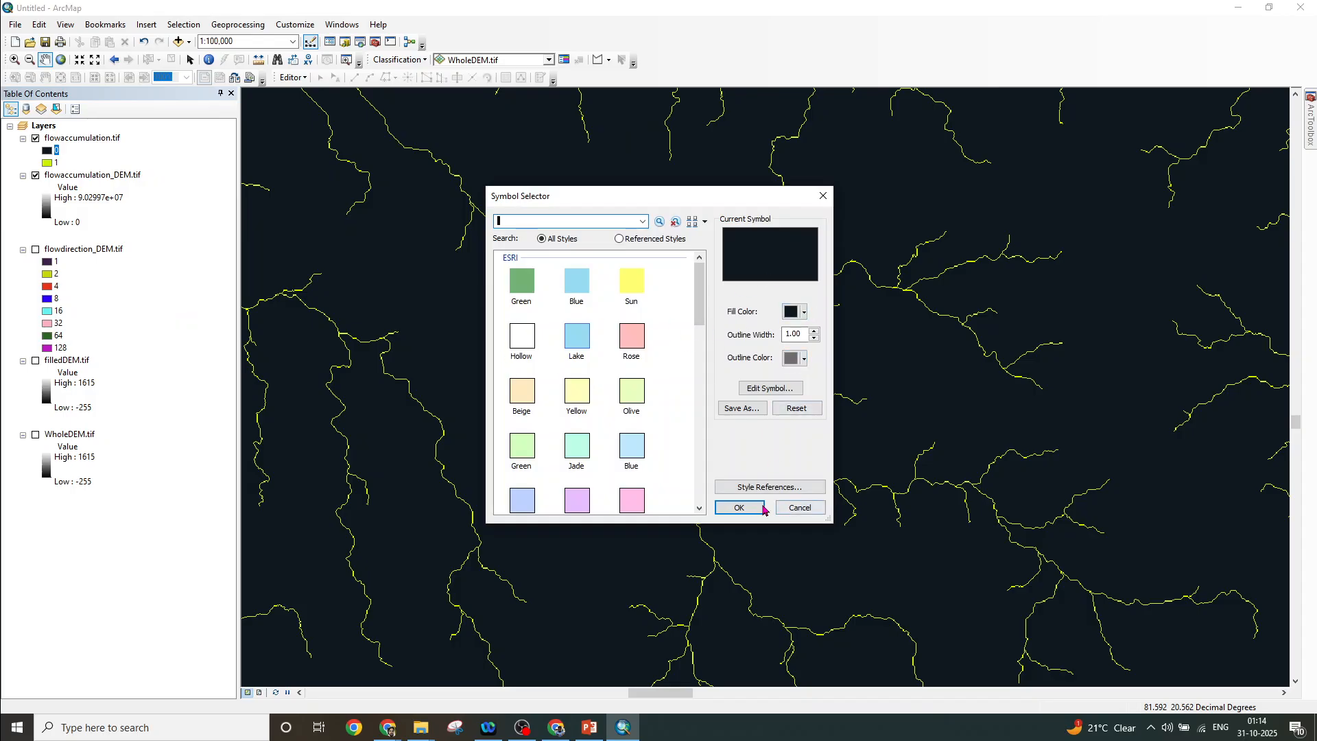
pyautogui.click(788, 507)
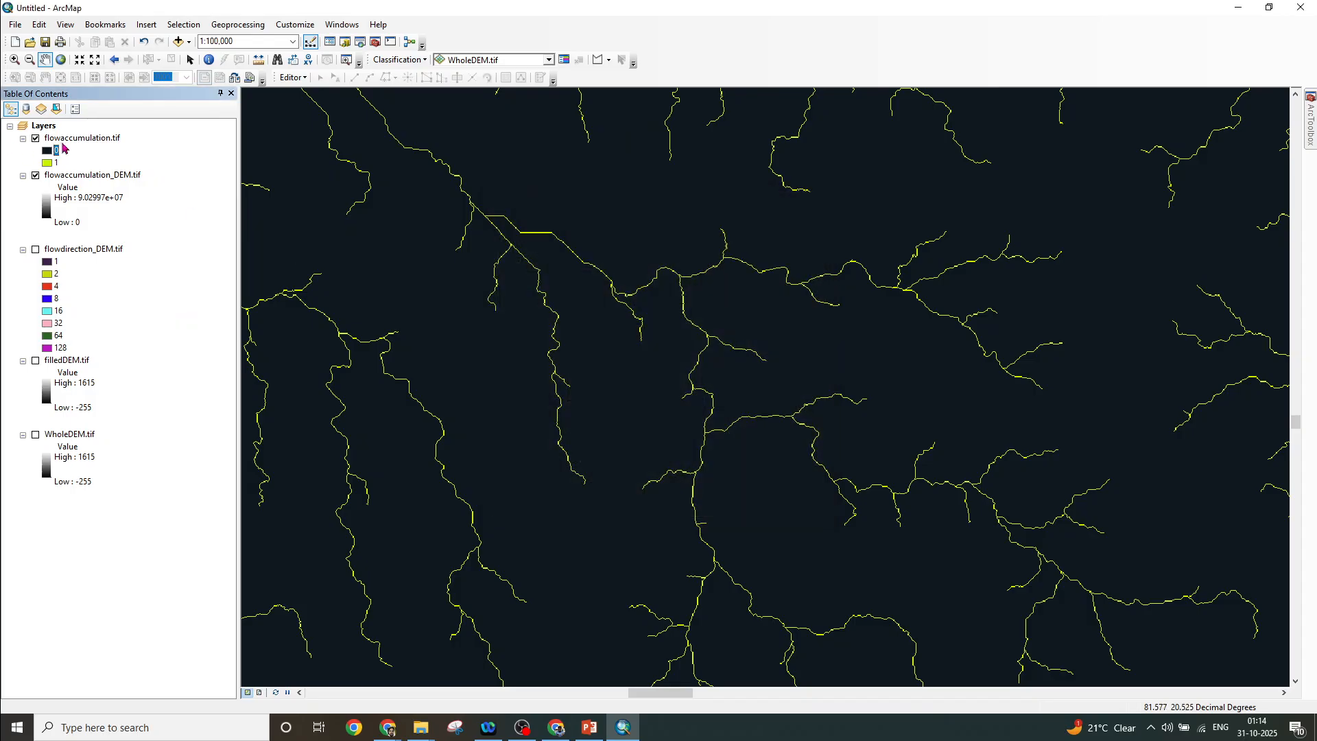
pyautogui.doubleClick(69, 138)
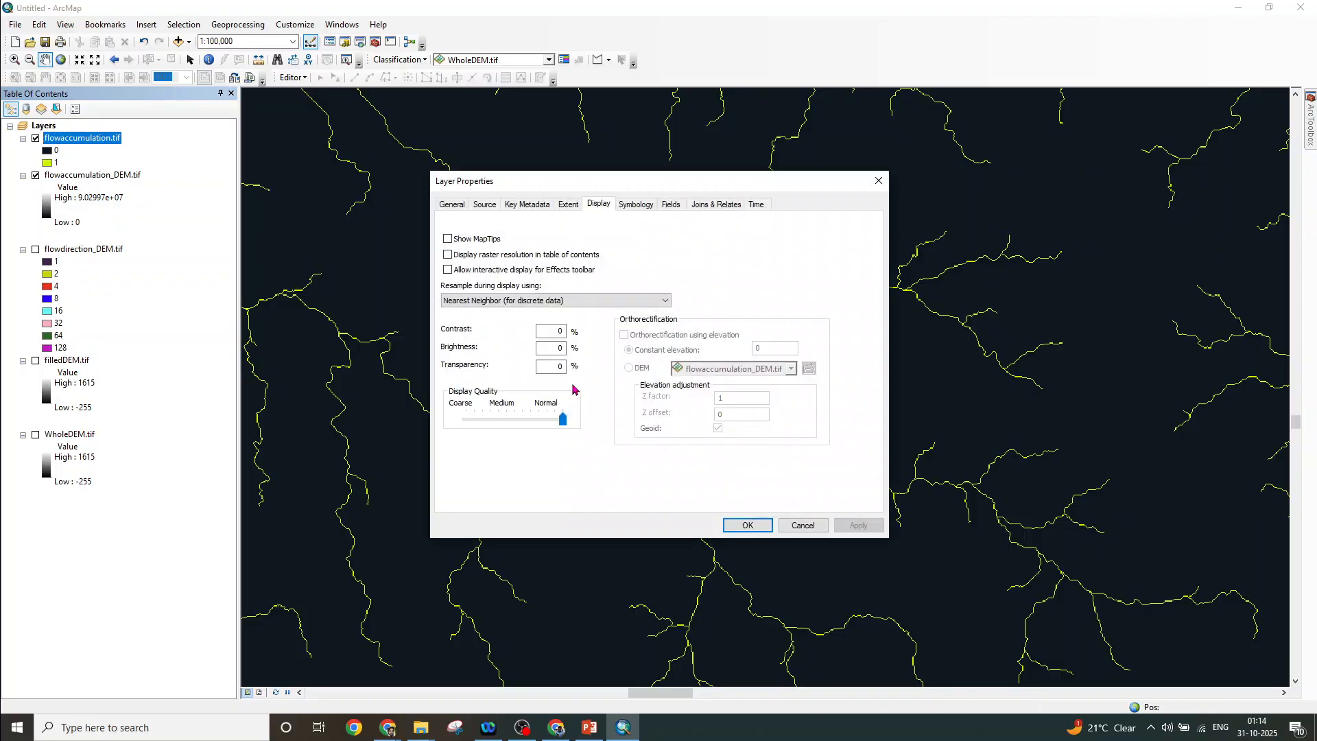
pyautogui.click(636, 205)
pyautogui.click(554, 336)
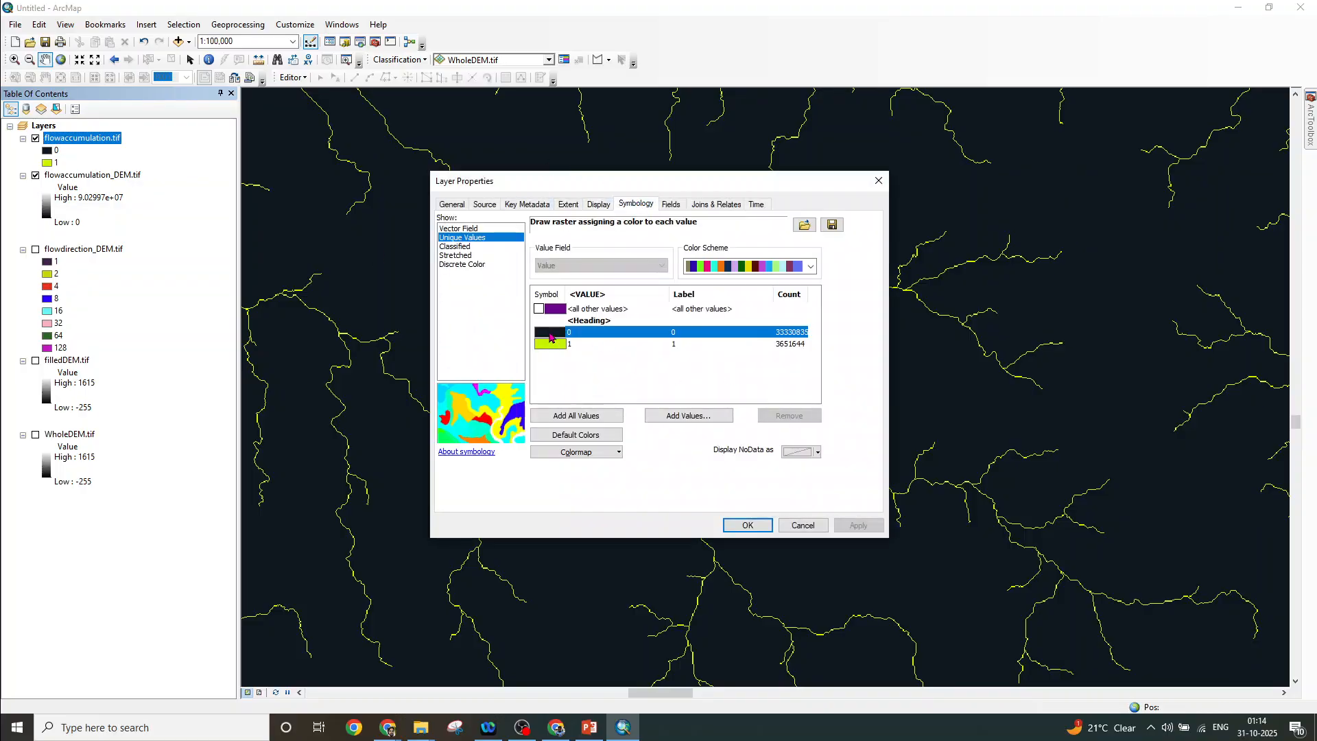
pyautogui.click(553, 336)
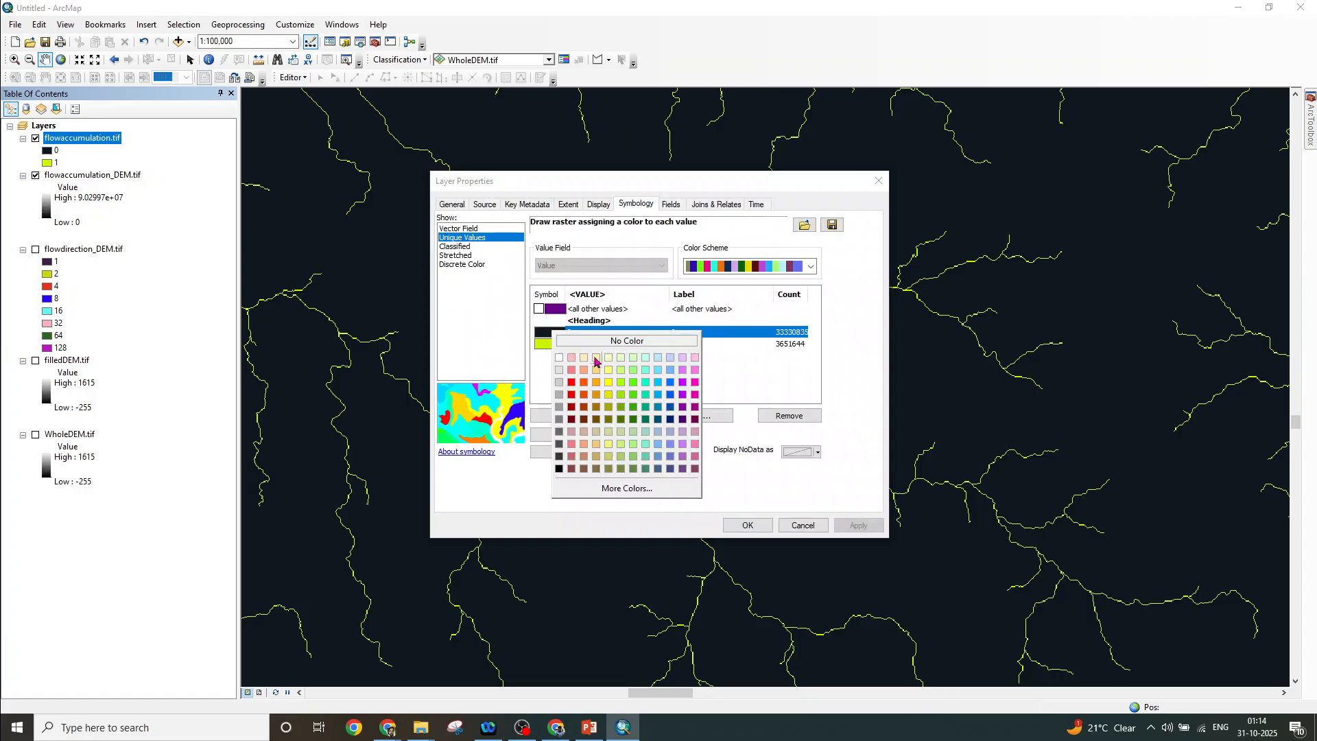
pyautogui.click(559, 352)
# Set the color of value 1 to blue and apply the symbology to the flowaccumulation.tif layer
pyautogui.click(553, 344)
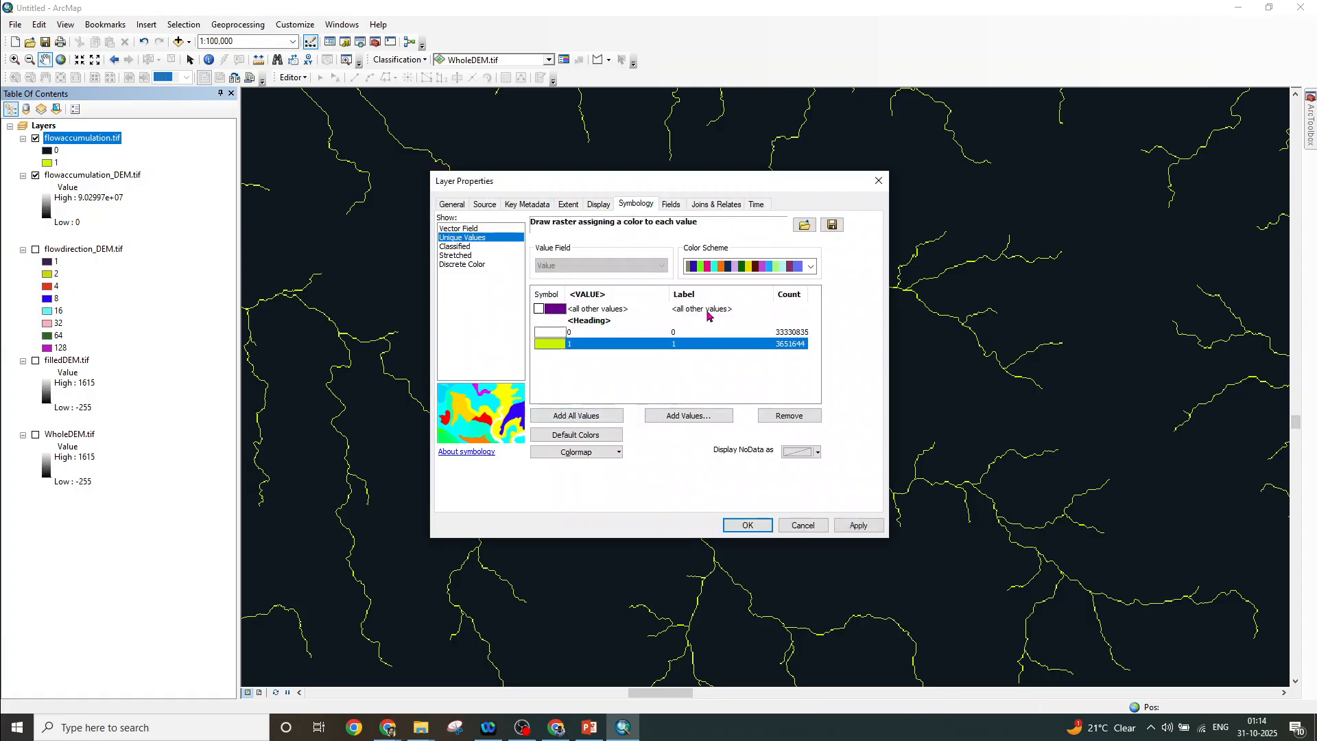
pyautogui.click(550, 346)
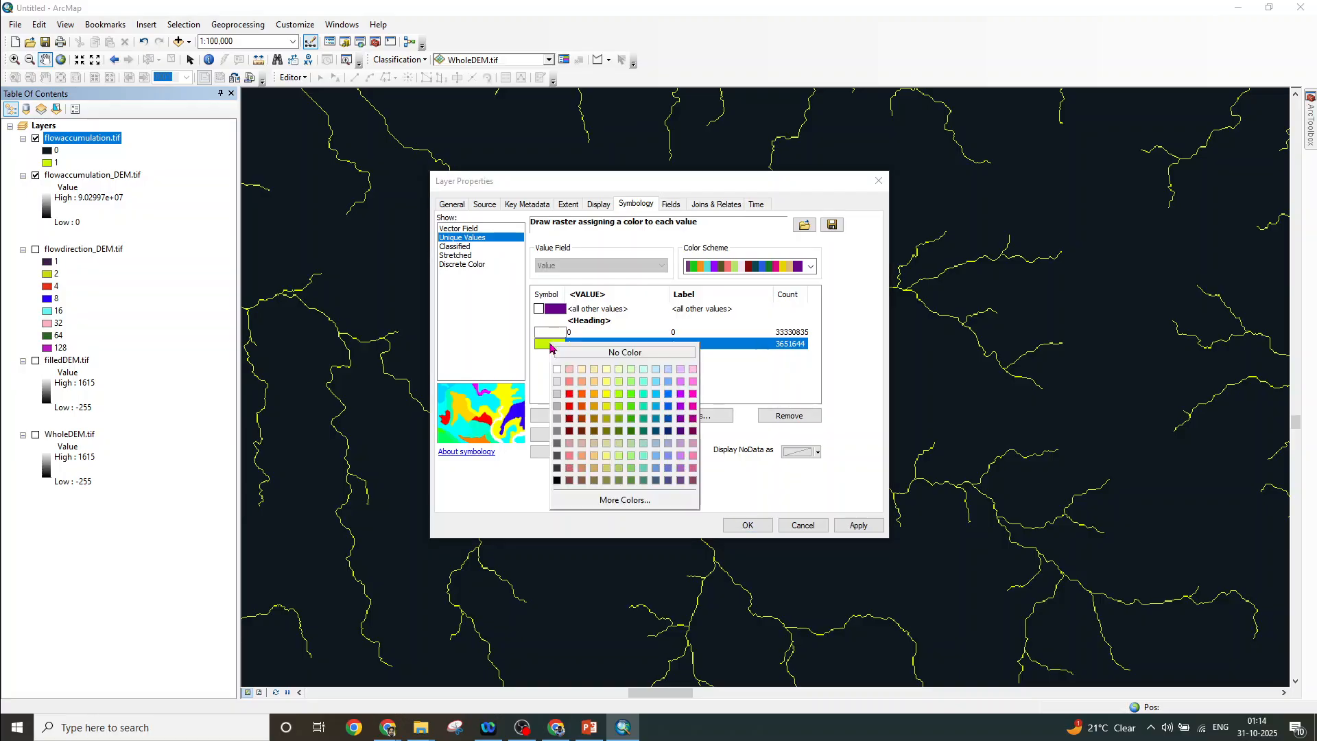
pyautogui.click(669, 411)
pyautogui.click(858, 525)
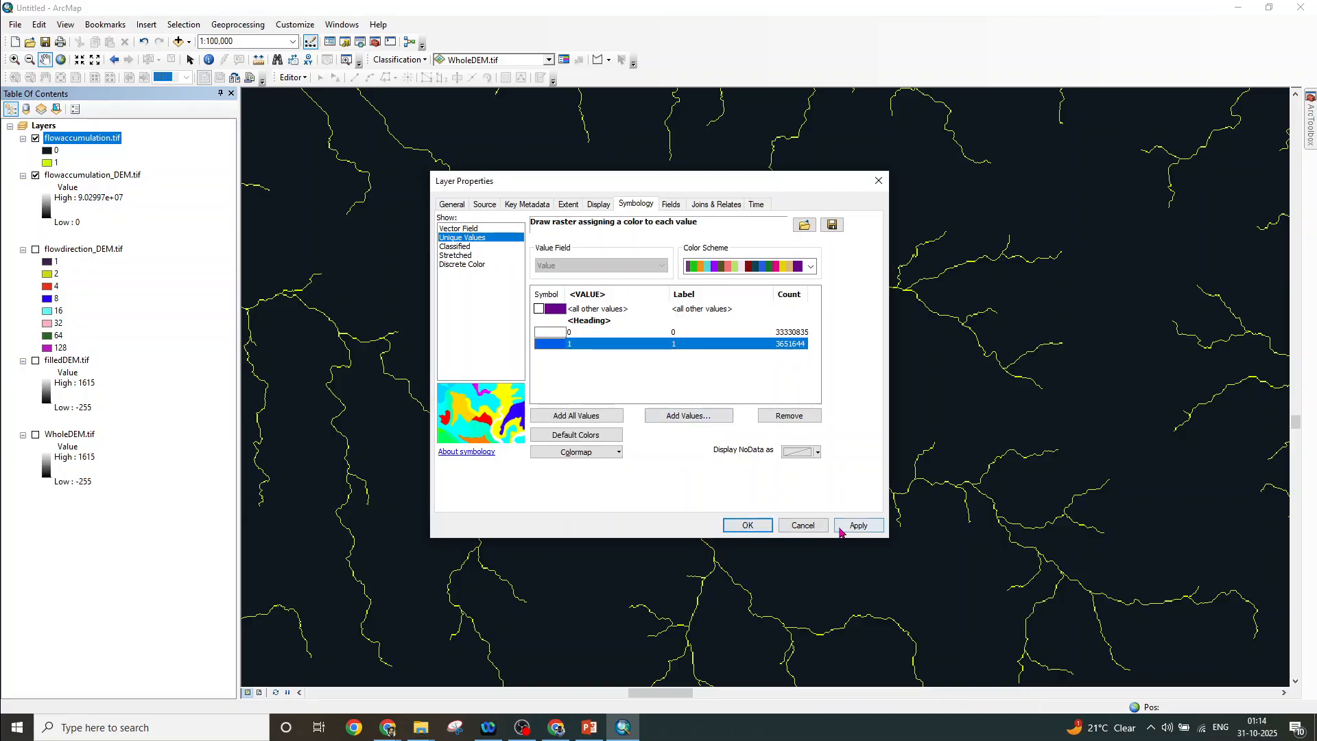
pyautogui.click(747, 524)
# Inspect the recolored stream network at several map scales between 1:1,000,000 and 1:100,000
pyautogui.scroll(-4, 695, 413)
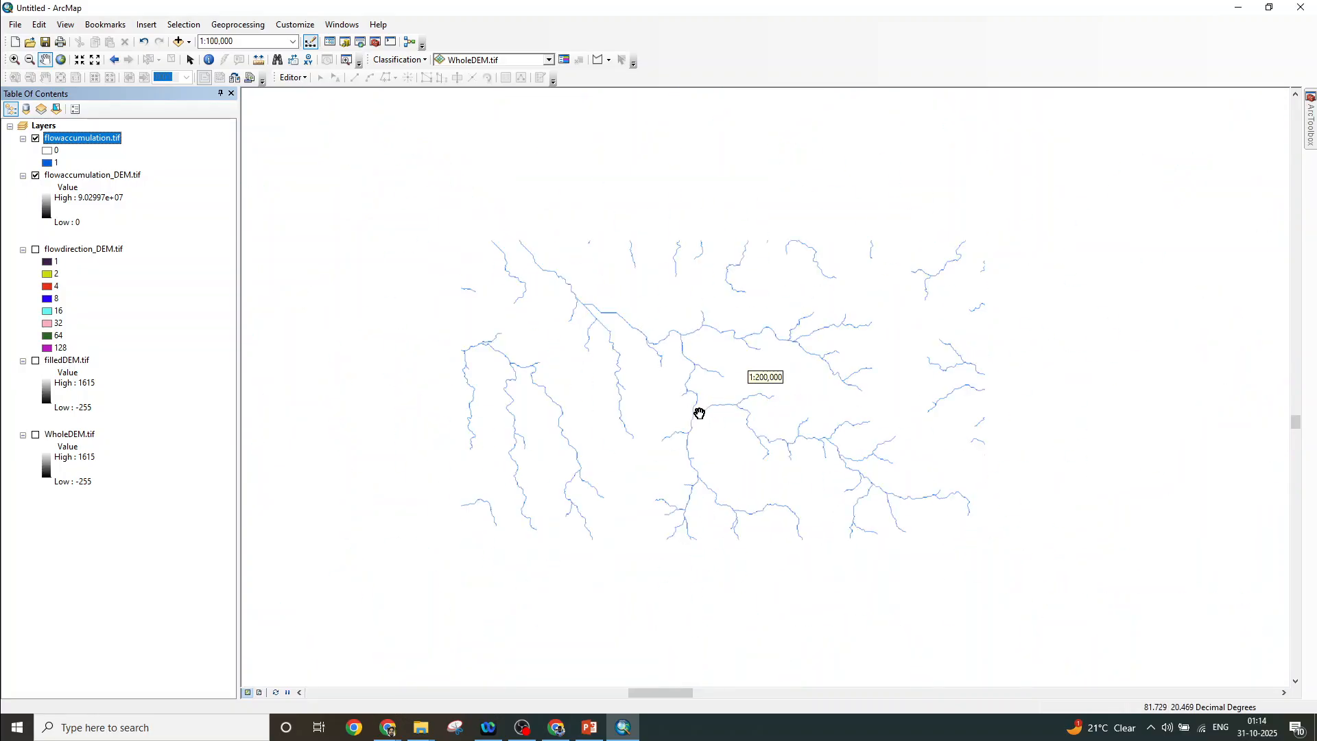
pyautogui.scroll(-3, 704, 417)
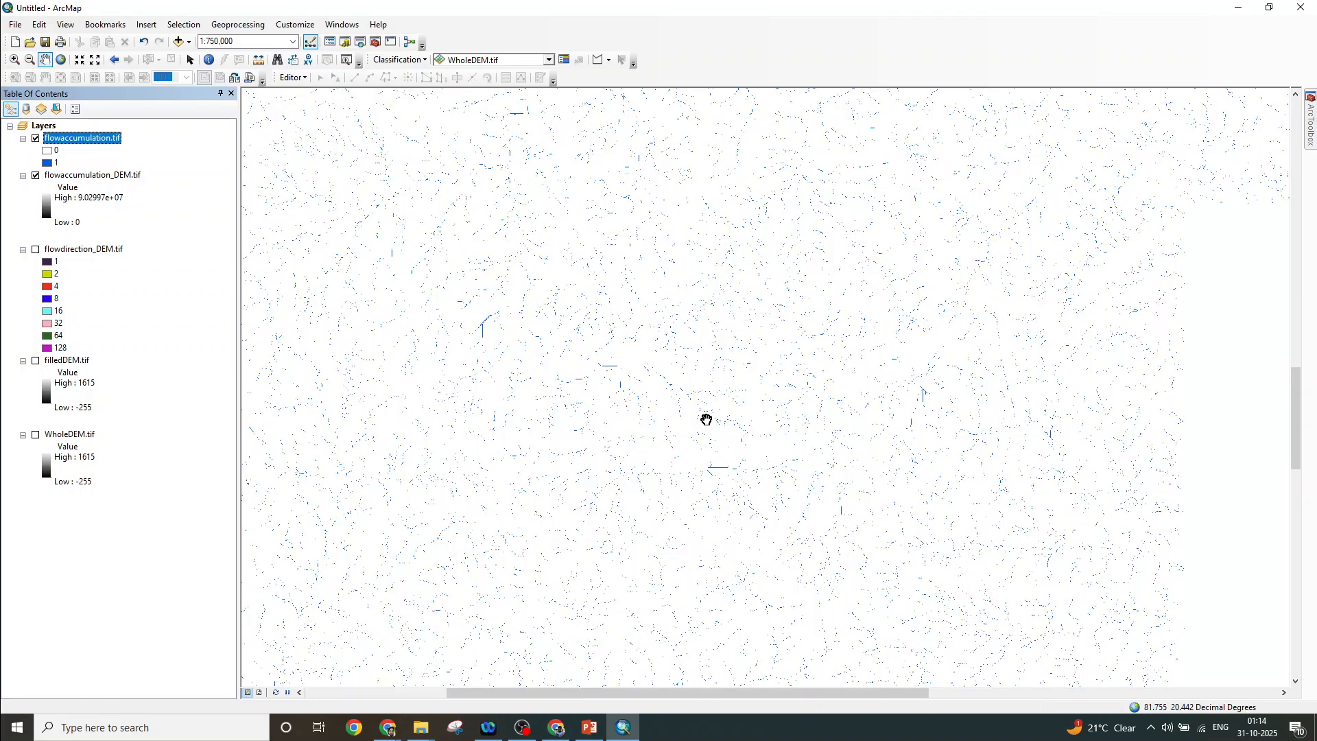
pyautogui.scroll(-1, 706, 419)
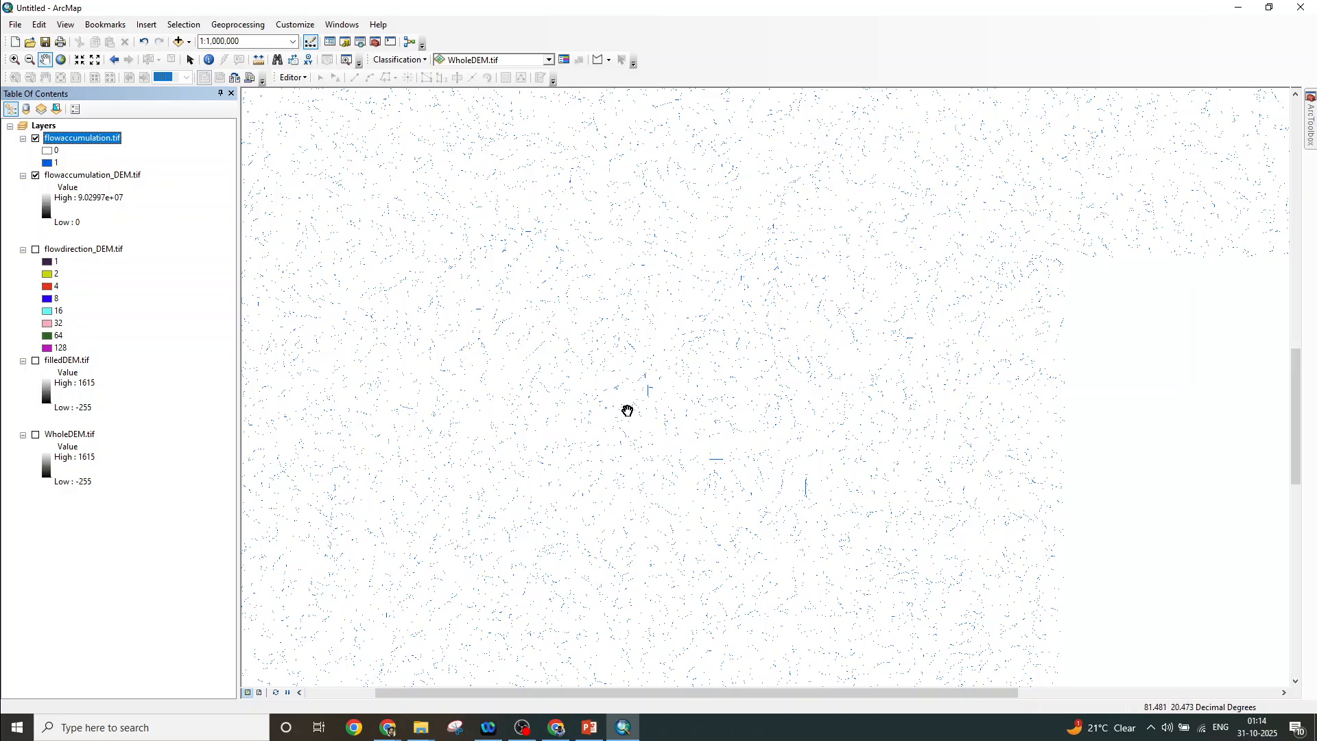
pyautogui.scroll(4, 638, 332)
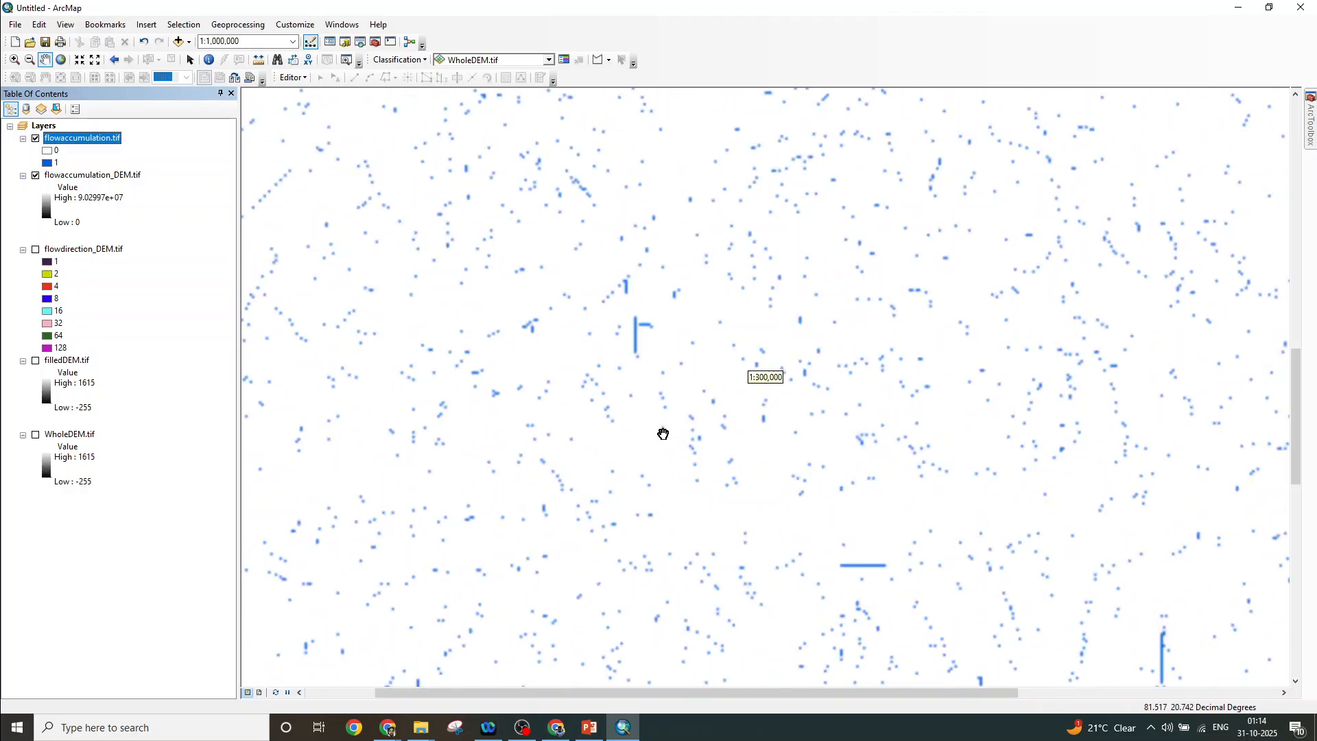
pyautogui.scroll(2, 663, 433)
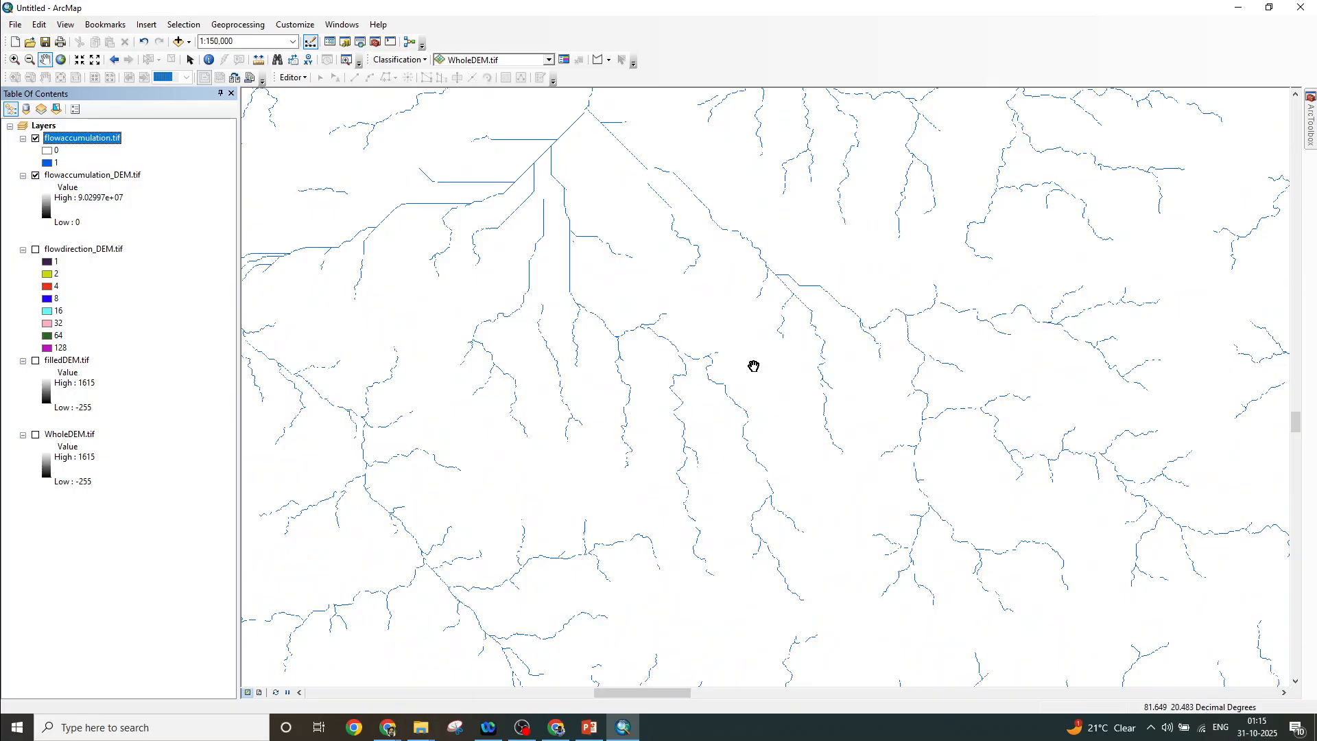
pyautogui.scroll(2, 754, 364)
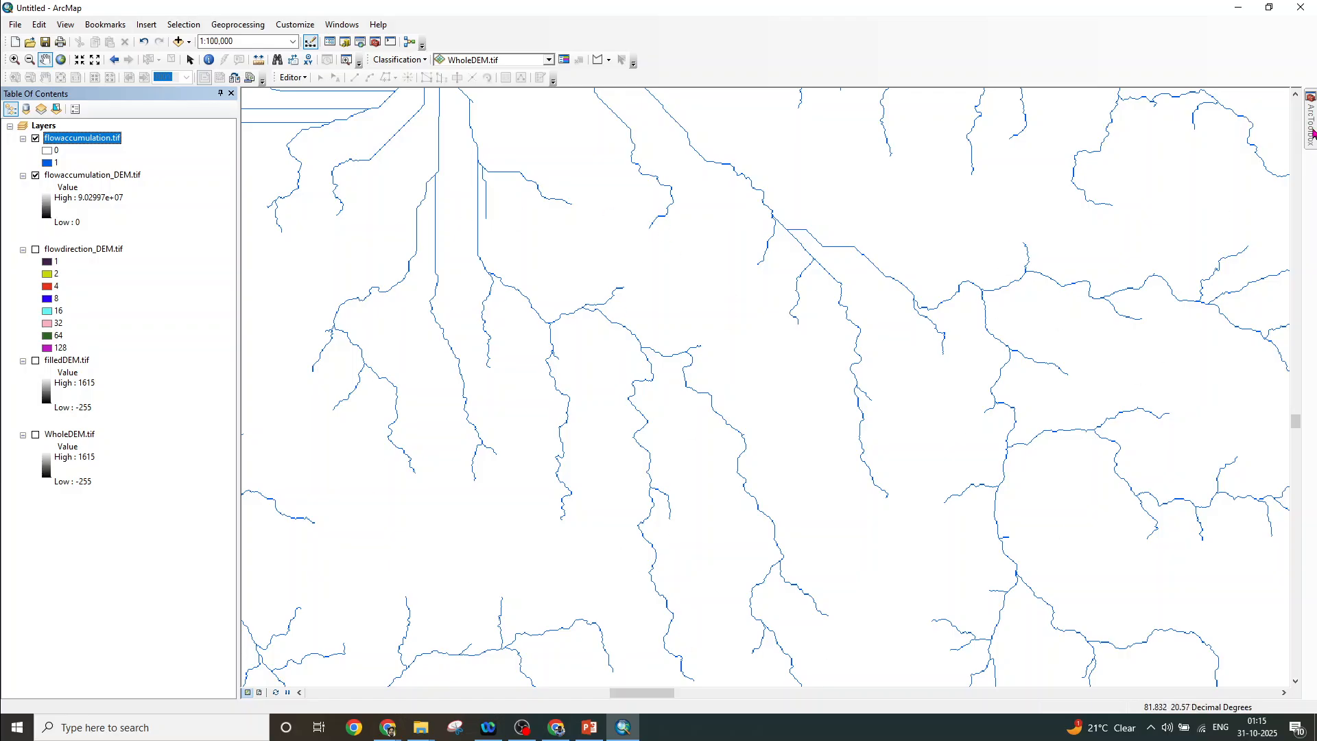
# Open the Raster to Polyline conversion tool and choose flowaccumulation.tif as the input raster
pyautogui.moveTo(1312, 133)
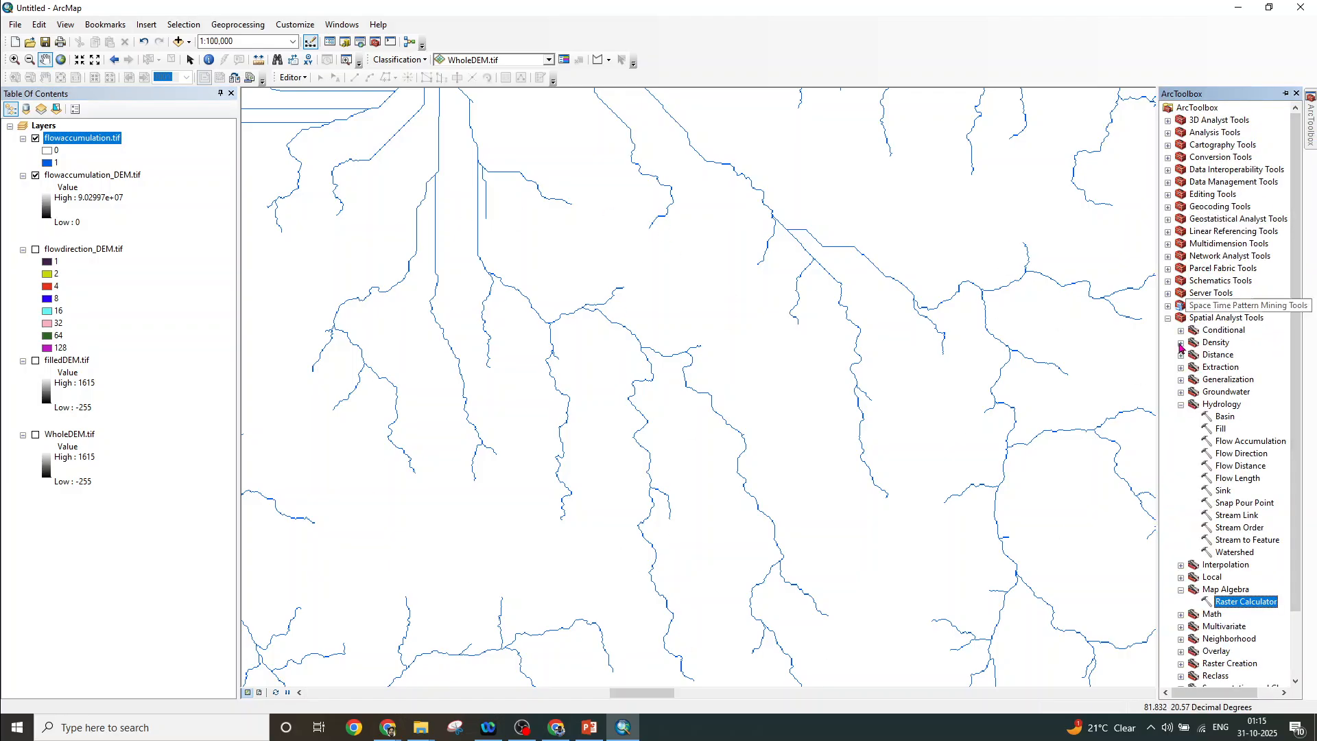
pyautogui.click(1168, 158)
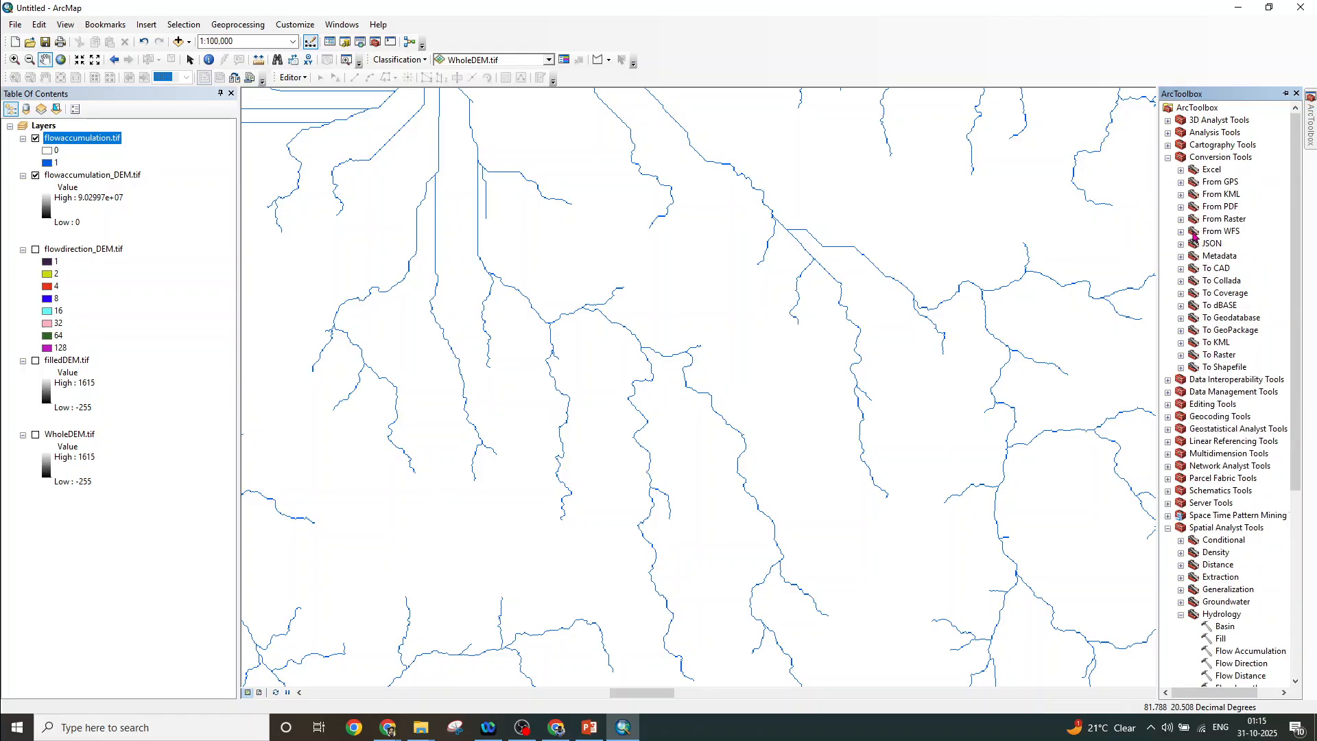
pyautogui.click(1181, 219)
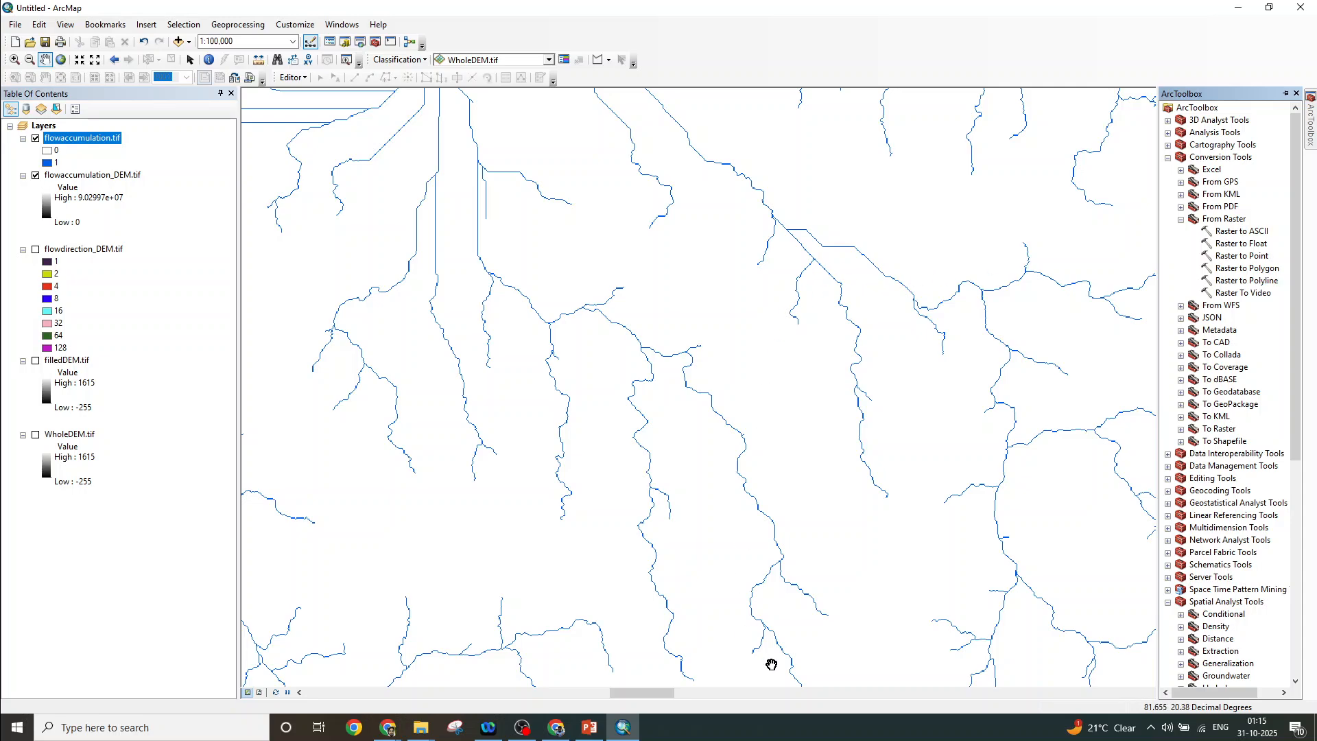
pyautogui.doubleClick(1247, 281)
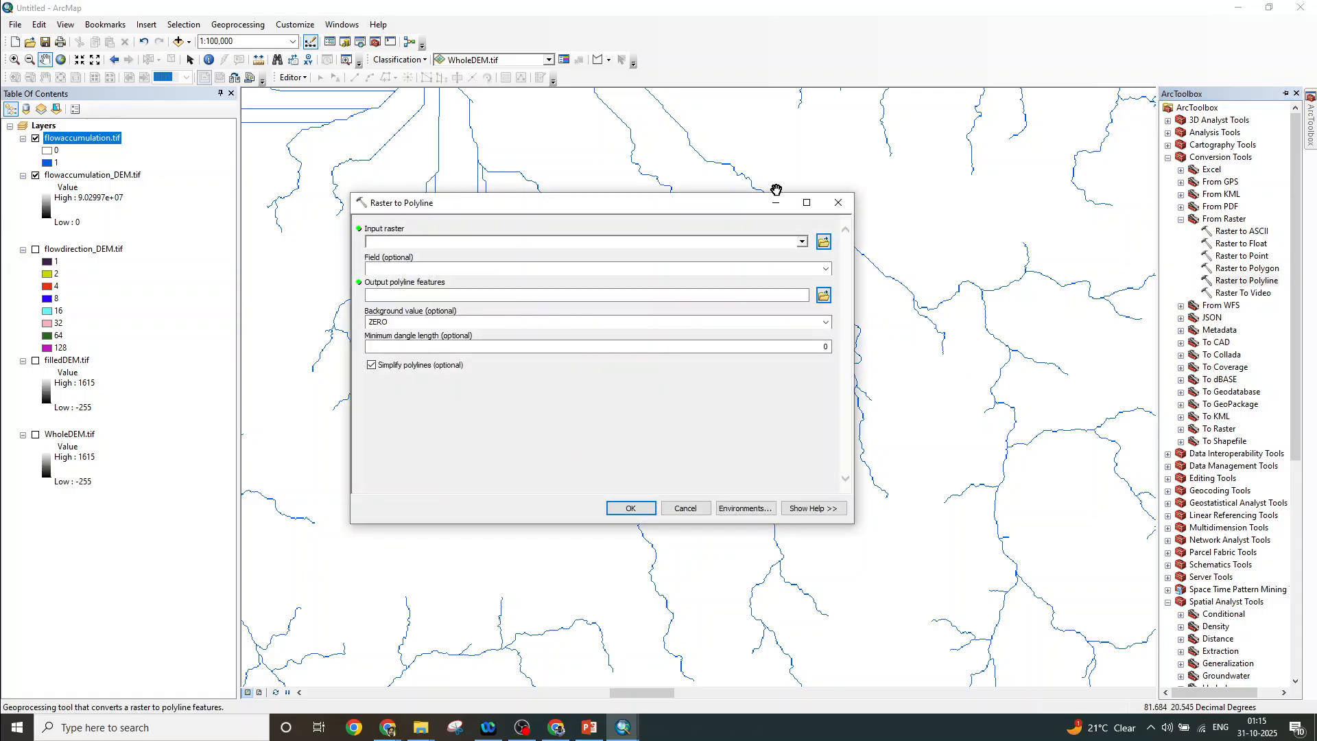
pyautogui.moveTo(512, 213); pyautogui.dragTo(571, 189)
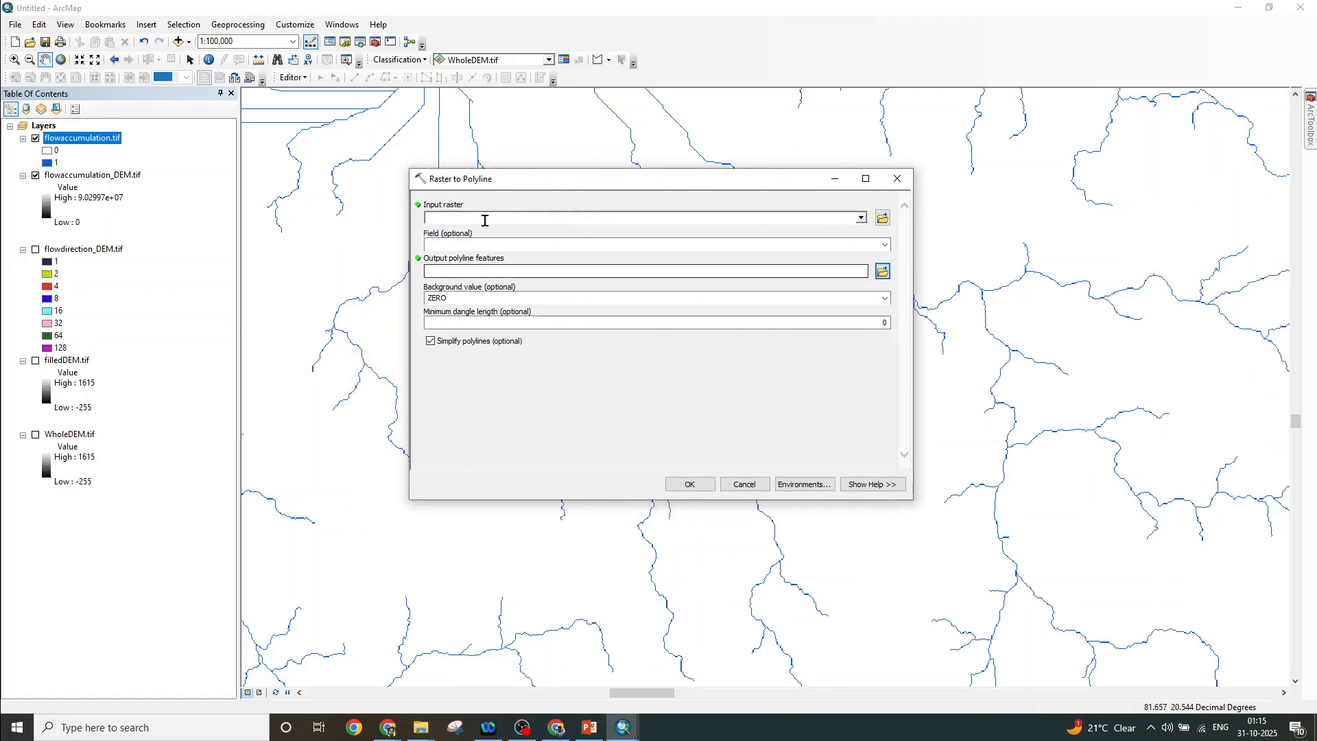
pyautogui.click(862, 218)
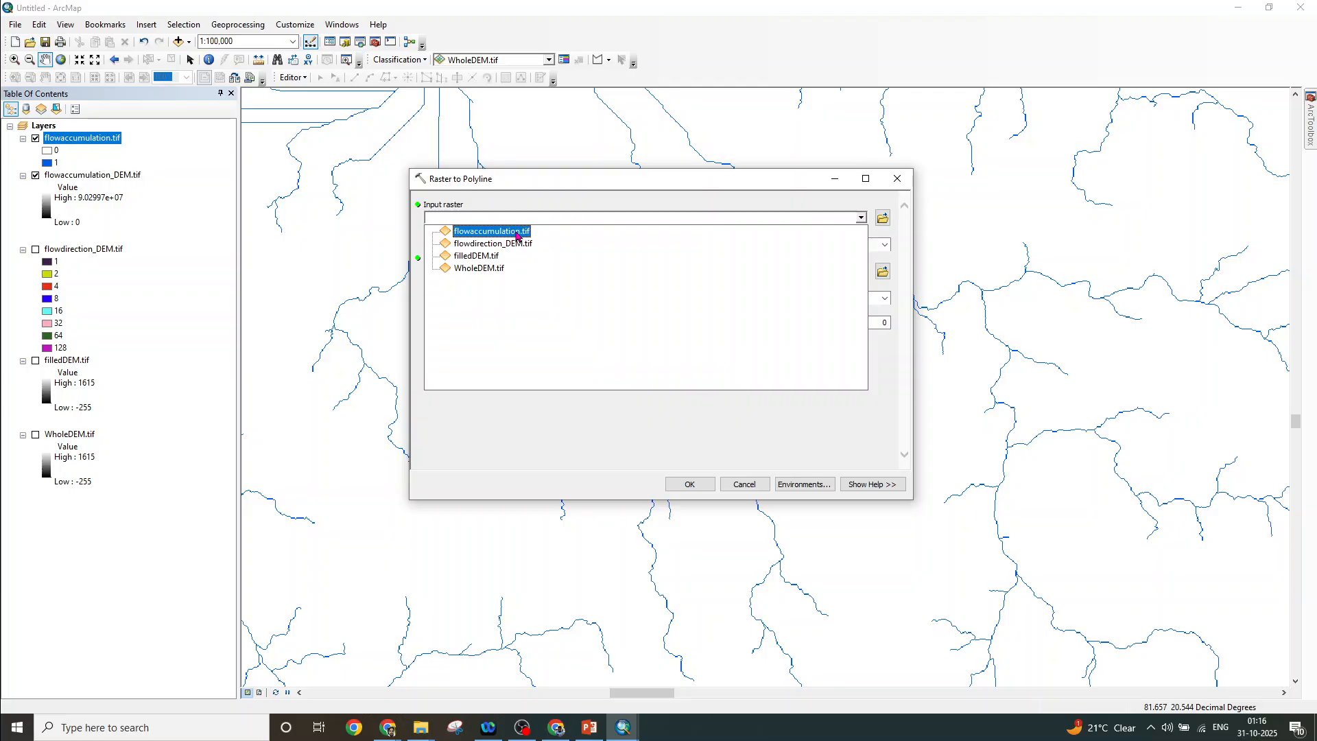
pyautogui.click(517, 234)
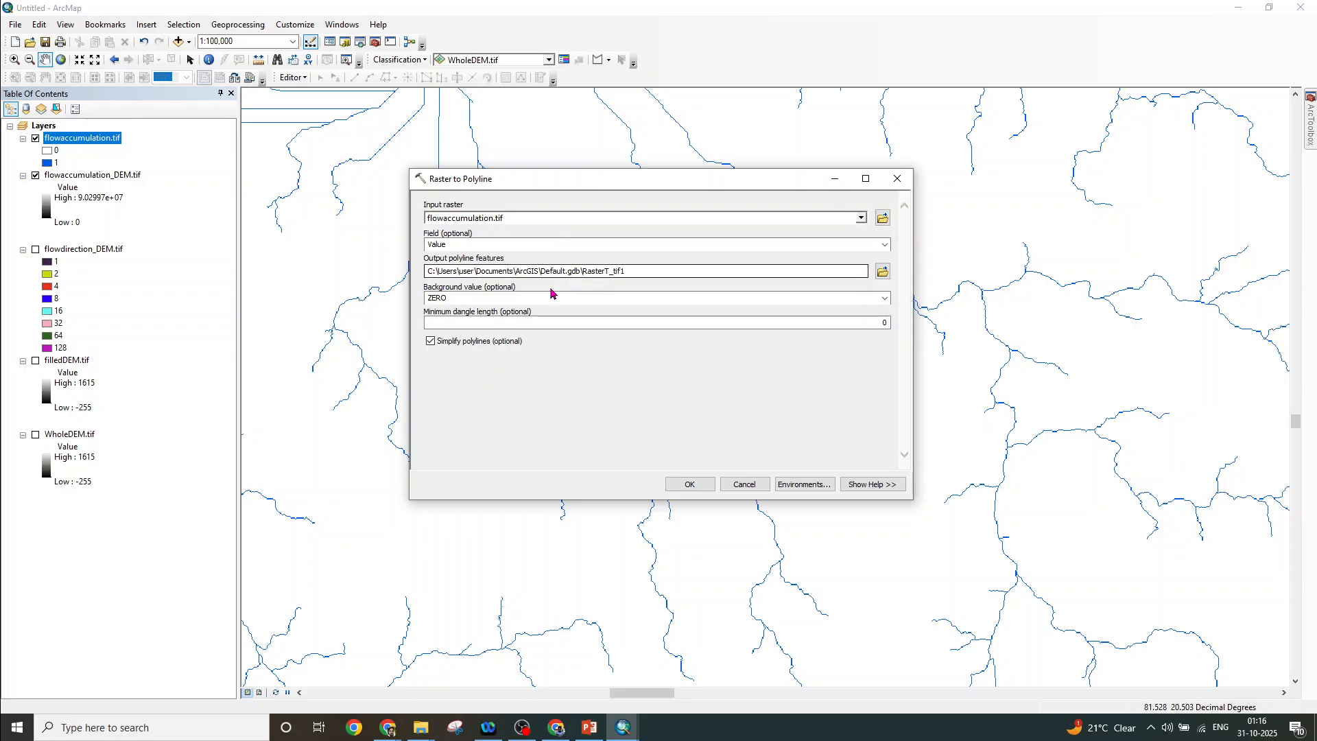
# Set the output polyline features to Streams_vector.shp in the Watershed_Delineation folder and run the Raster to Polyline conversion
pyautogui.click(883, 272)
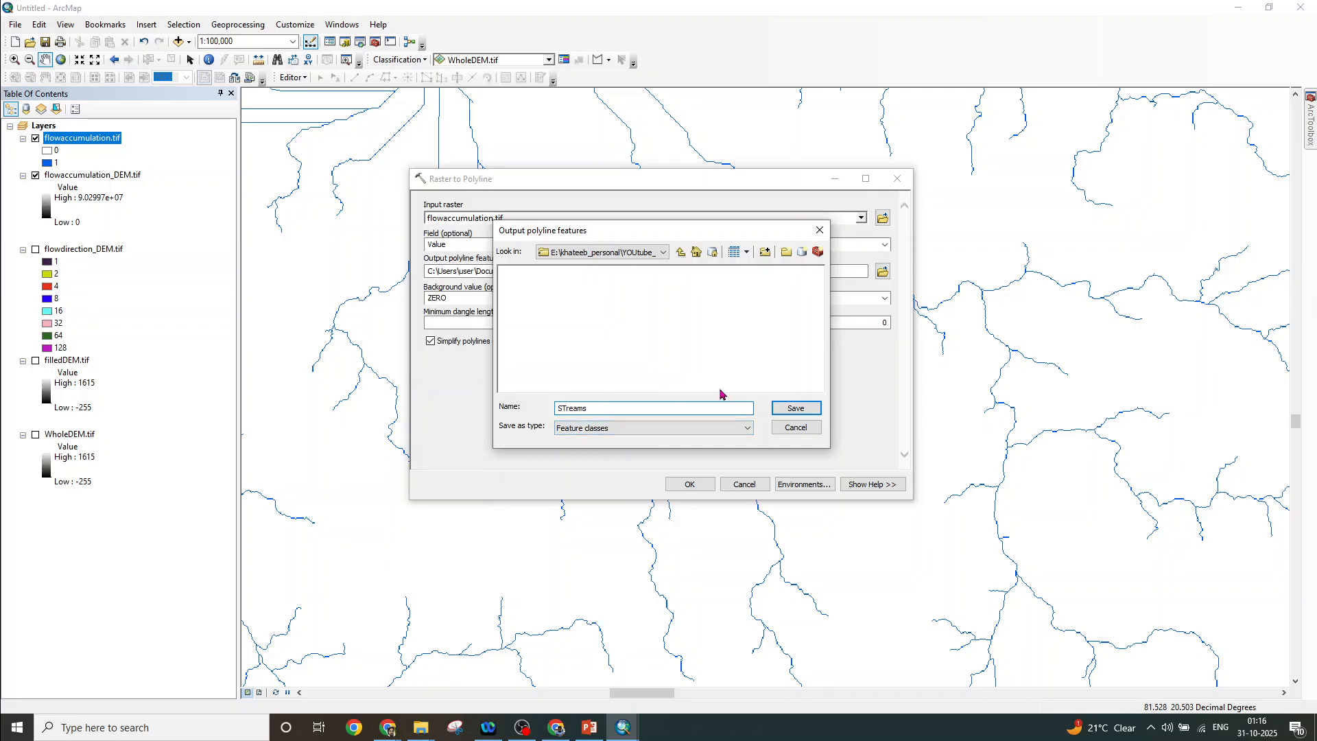
pyautogui.press('BackSpace')
pyautogui.press('BackSpace')
pyautogui.press('BackSpace')
pyautogui.press('BackSpace')
pyautogui.write('treams')
pyautogui.click(795, 409)
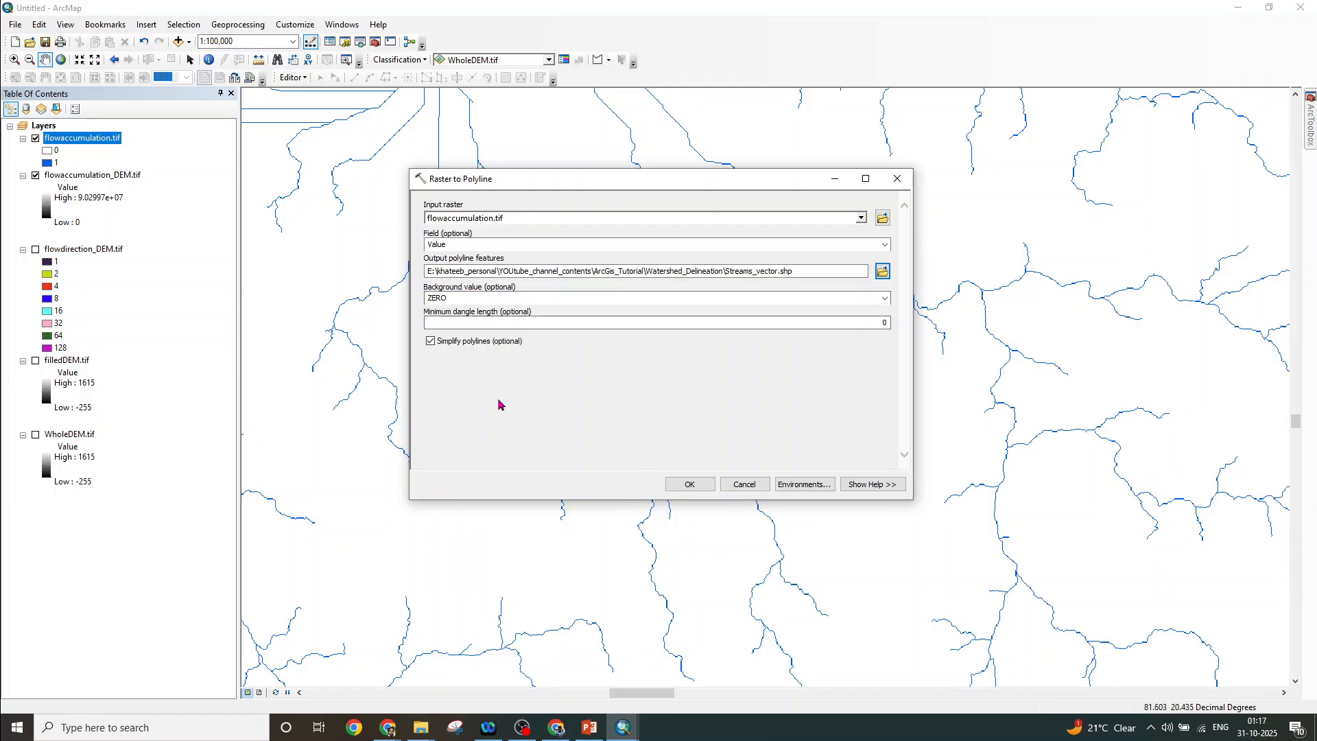
pyautogui.click(689, 485)
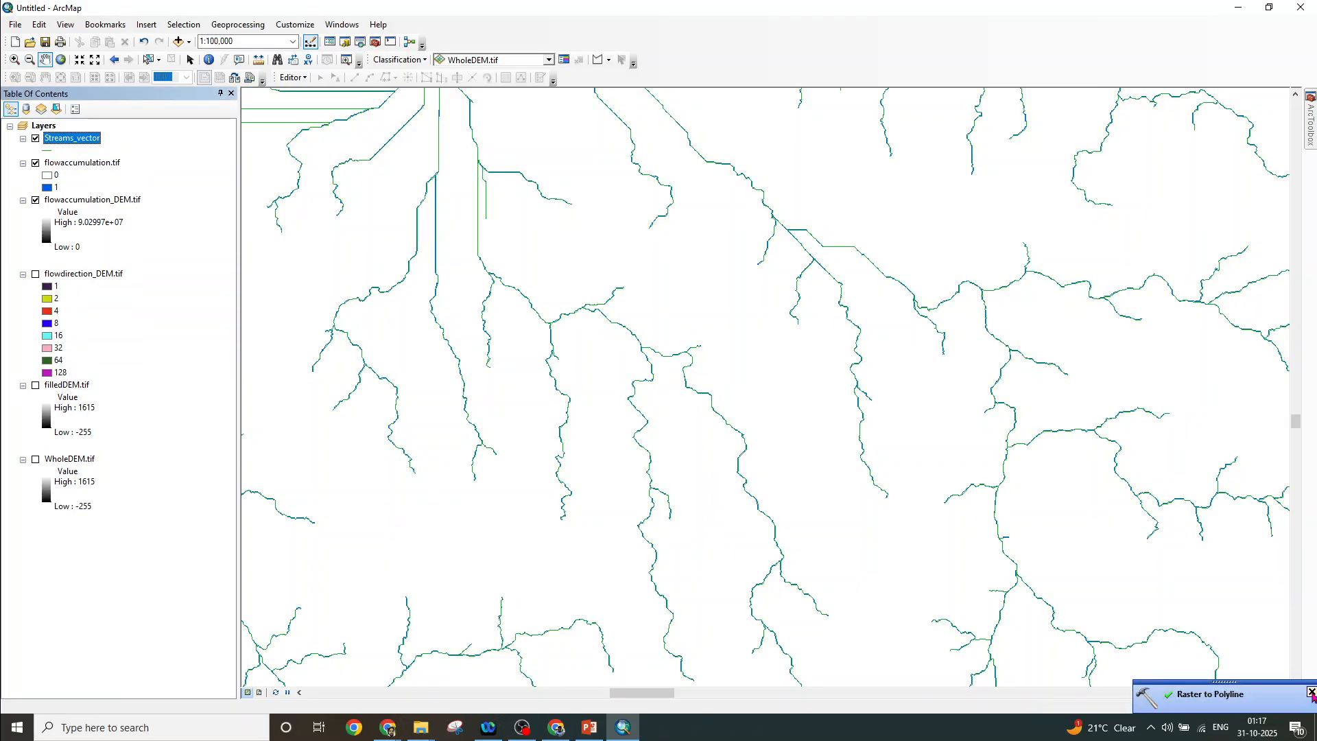
pyautogui.scroll(2, 550, 299)
pyautogui.scroll(1, 549, 300)
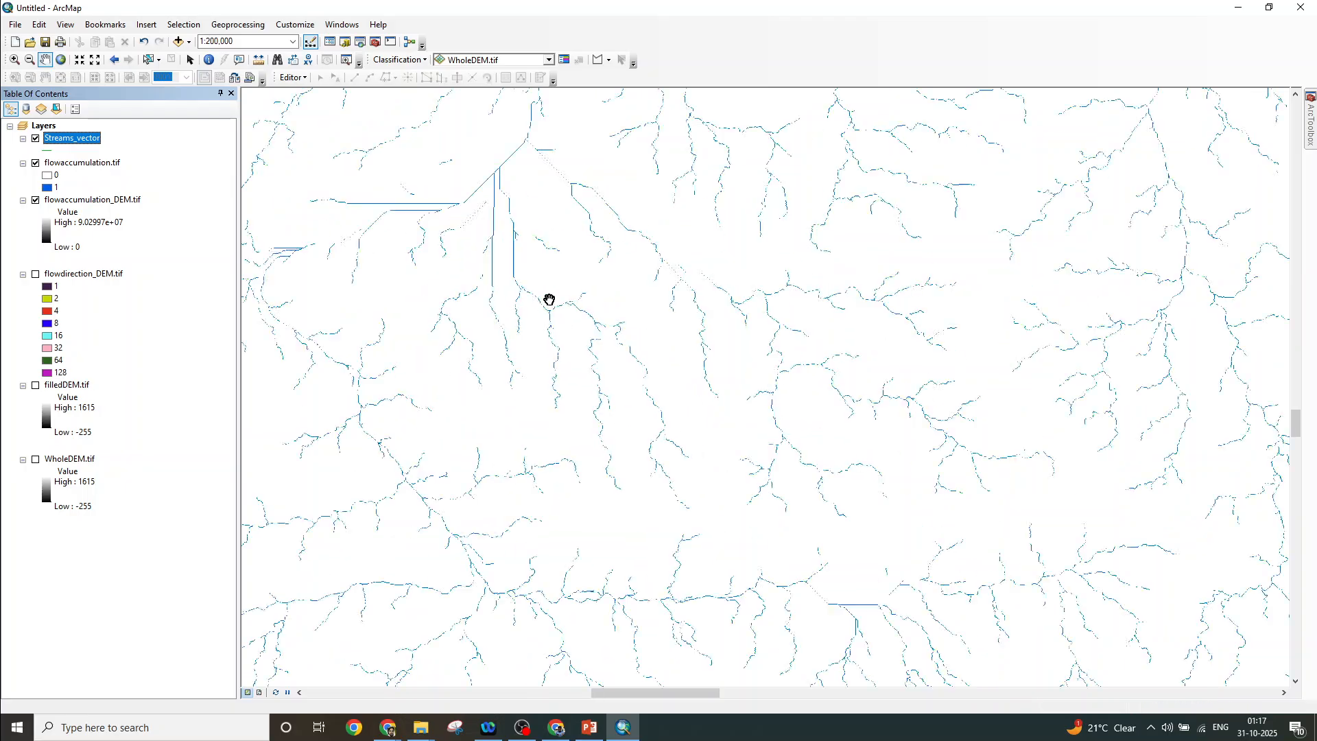
# Symbolize the Streams_vector layer with the River line style and hide the flowaccumulation.tif and flowaccumulation_DEM.tif layers
pyautogui.scroll(1, 549, 300)
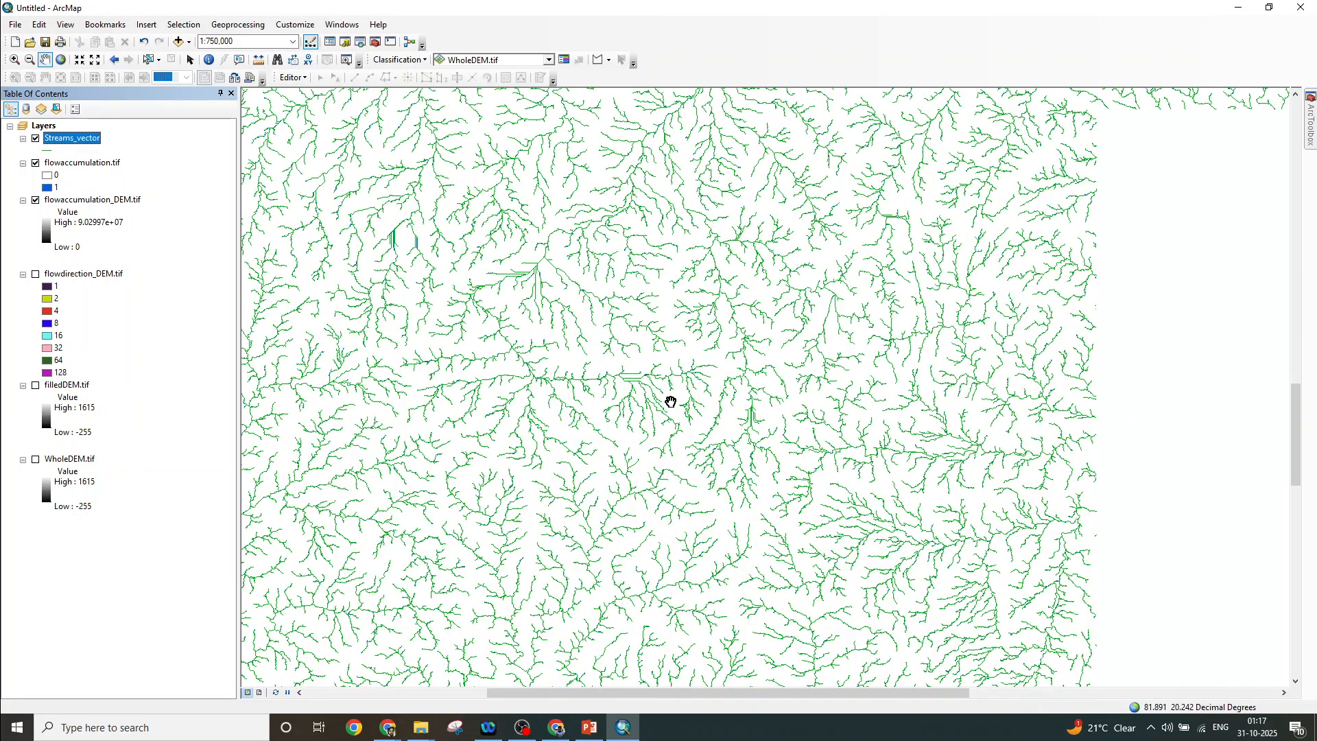
pyautogui.scroll(1, 671, 402)
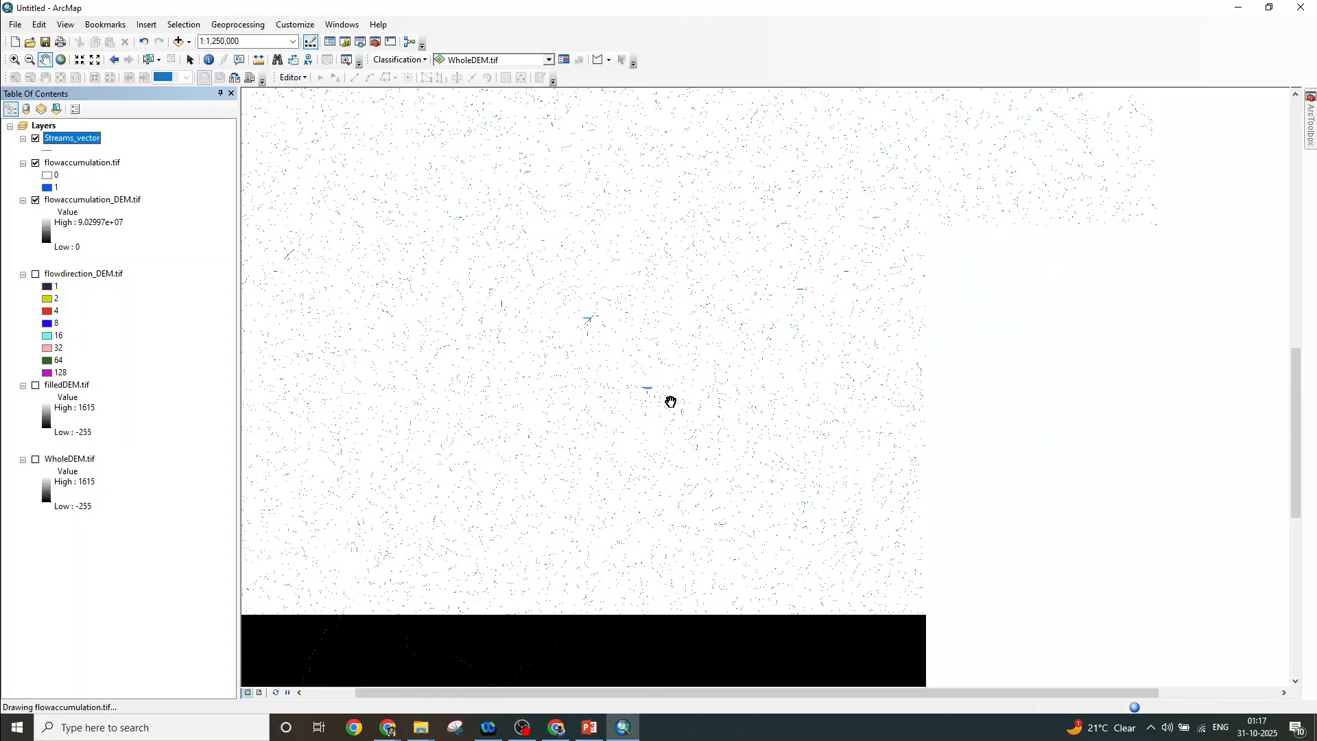
pyautogui.scroll(2, 671, 403)
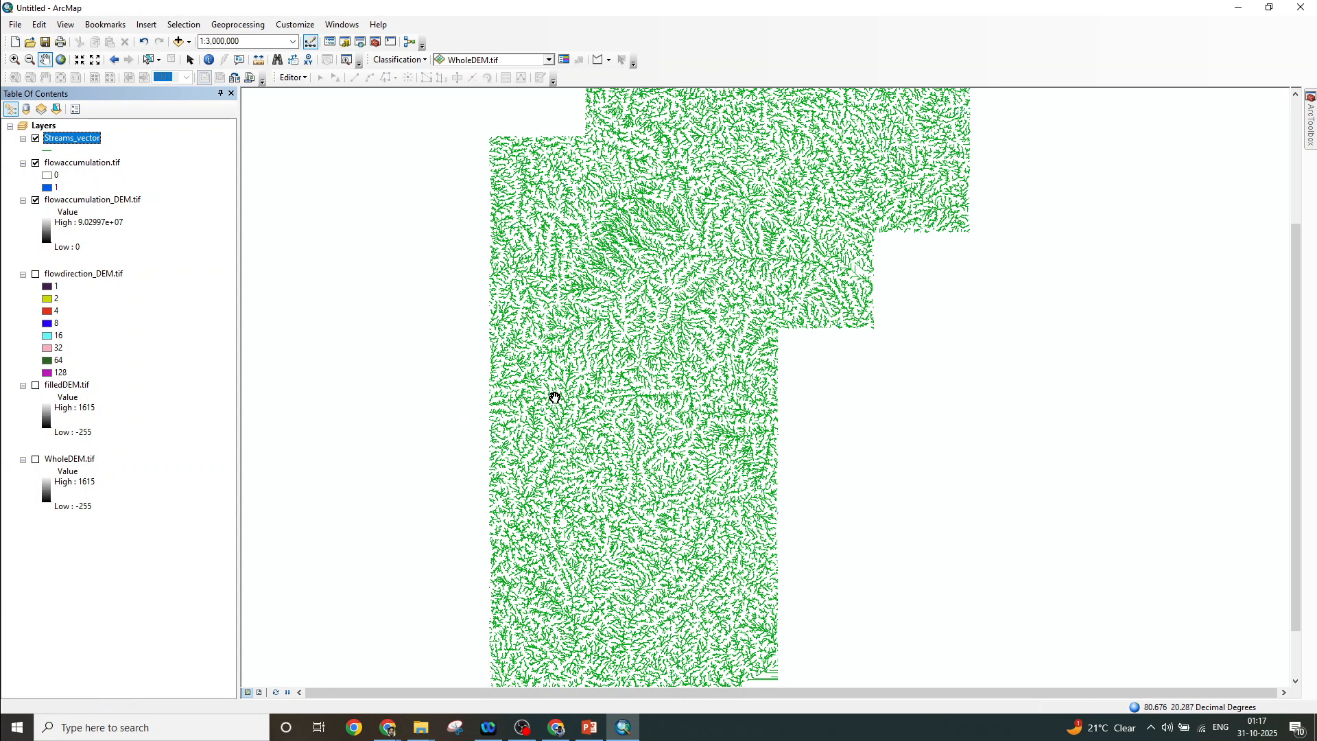
pyautogui.click(48, 150)
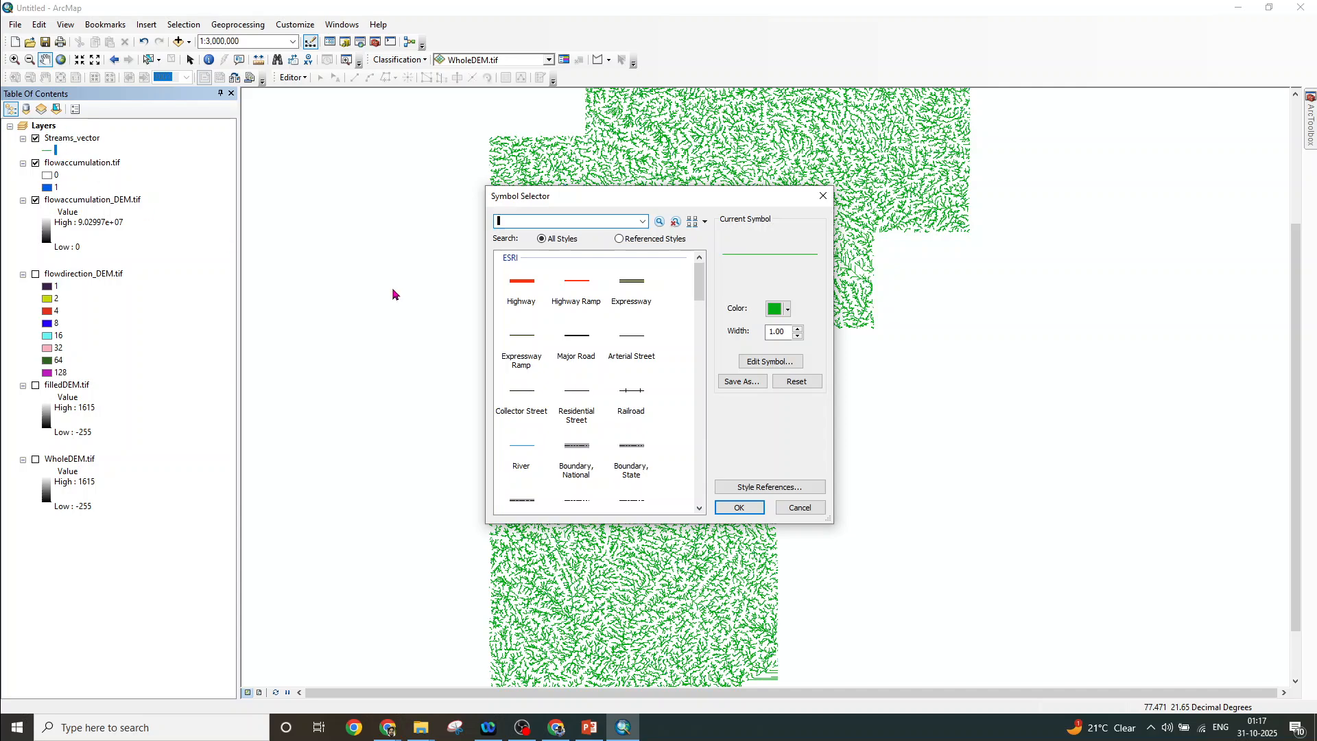
pyautogui.click(524, 454)
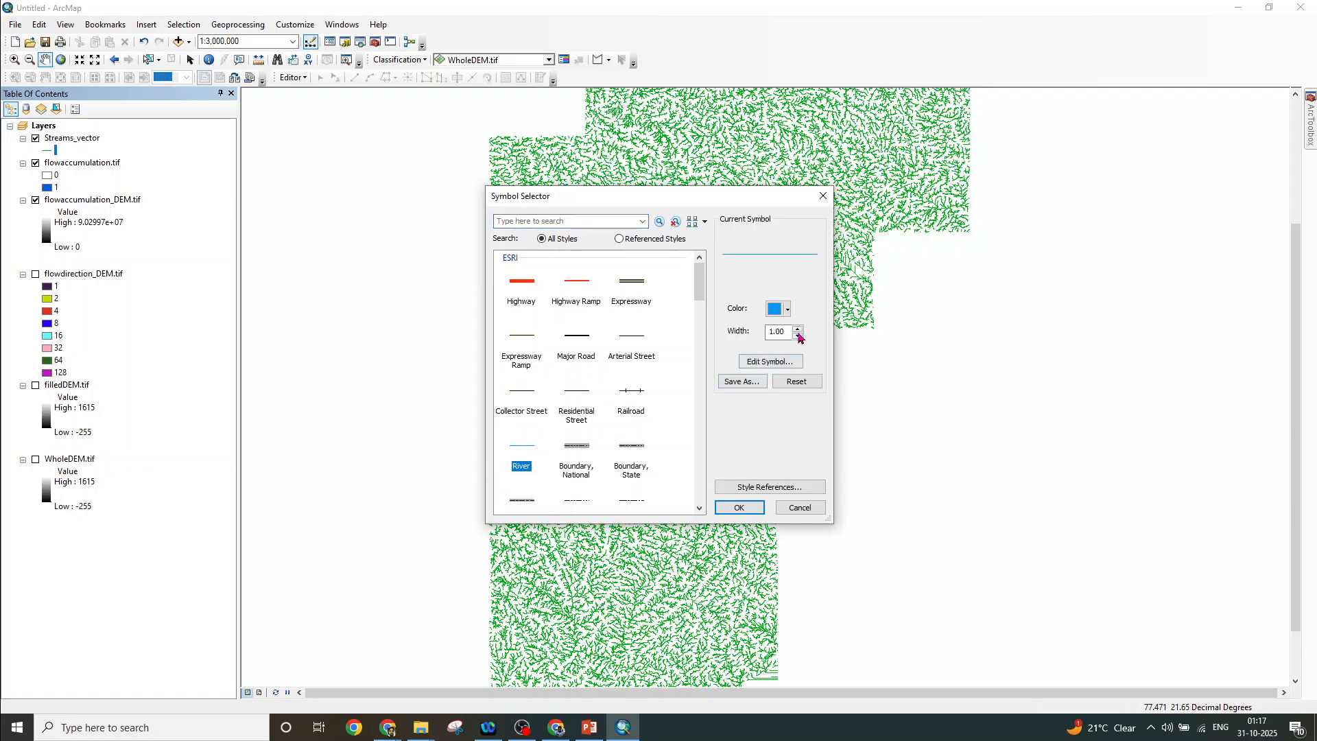
pyautogui.click(739, 507)
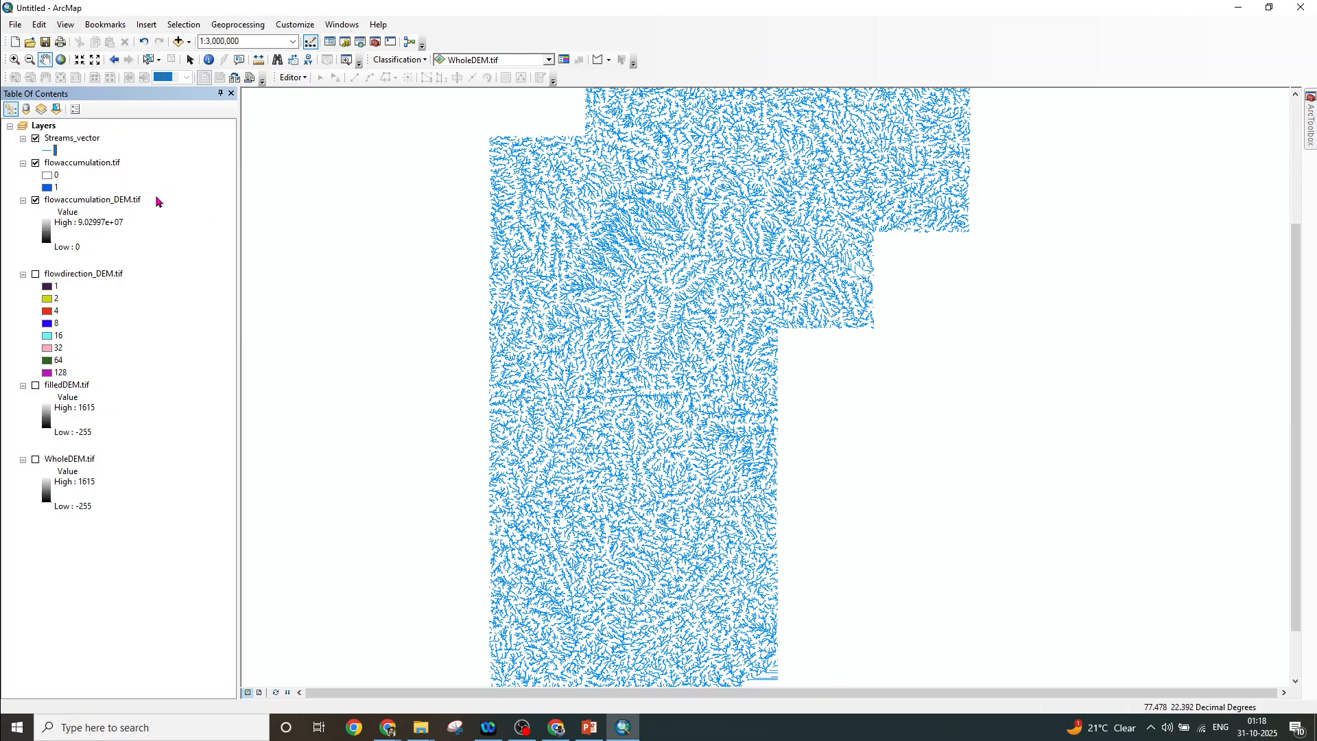
pyautogui.click(35, 163)
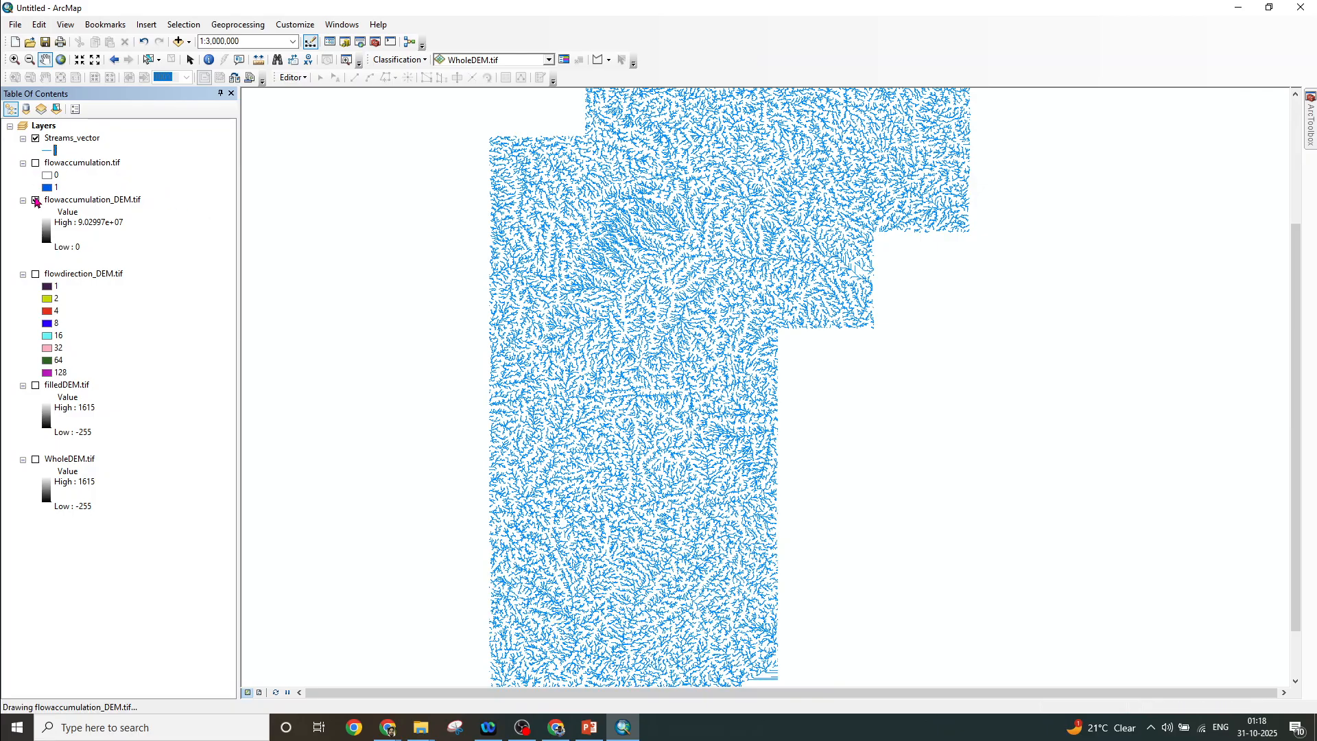
pyautogui.click(36, 200)
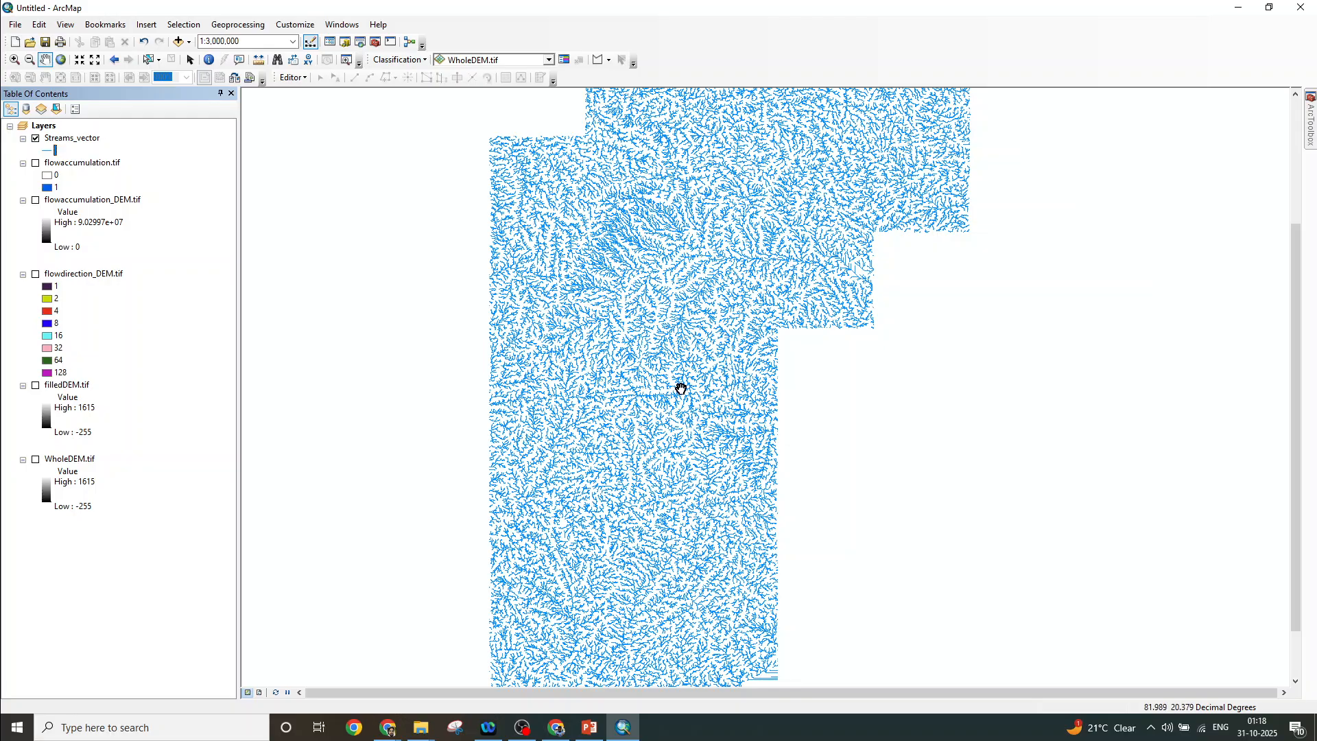
# Review Step 5: Pour Point Selection in the Watershed_Delineation.pptx presentation in PowerPoint and return to ArcMap
pyautogui.click(589, 727)
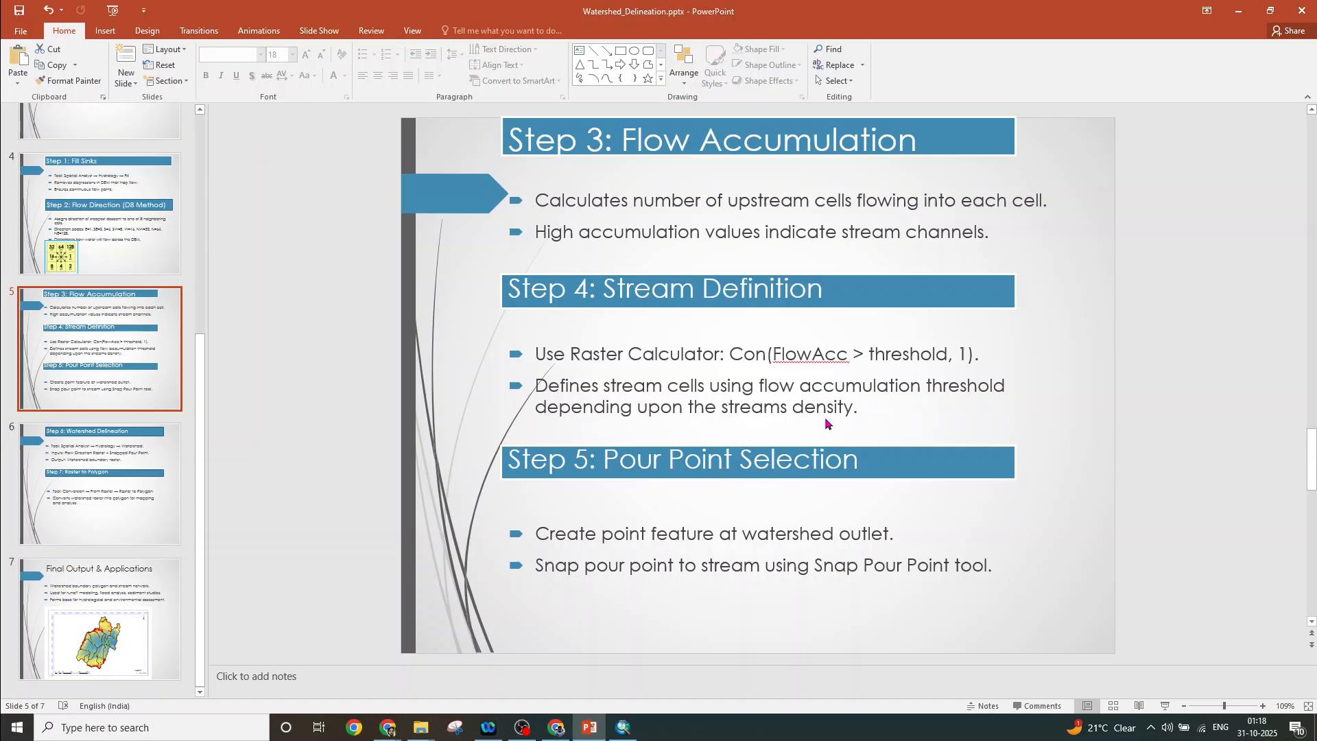
pyautogui.moveTo(603, 459); pyautogui.dragTo(835, 461)
pyautogui.click(842, 510)
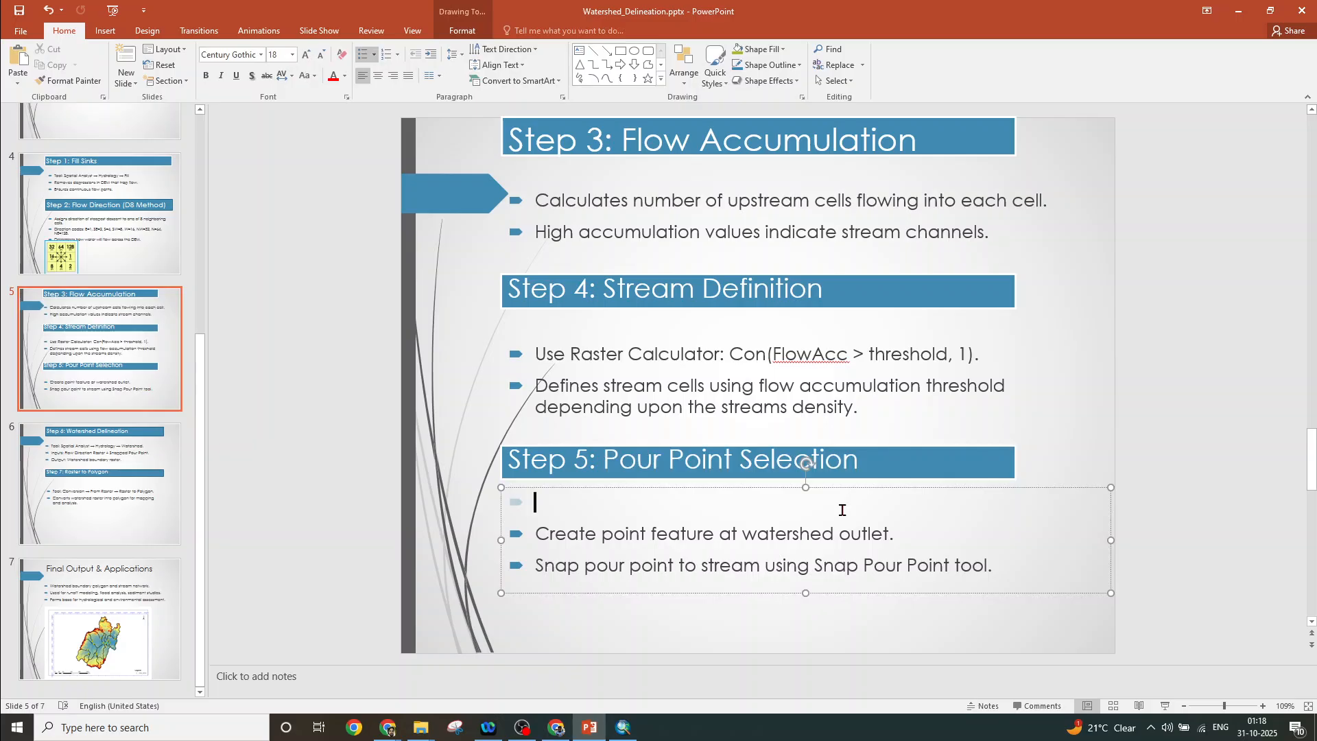
pyautogui.click(1043, 461)
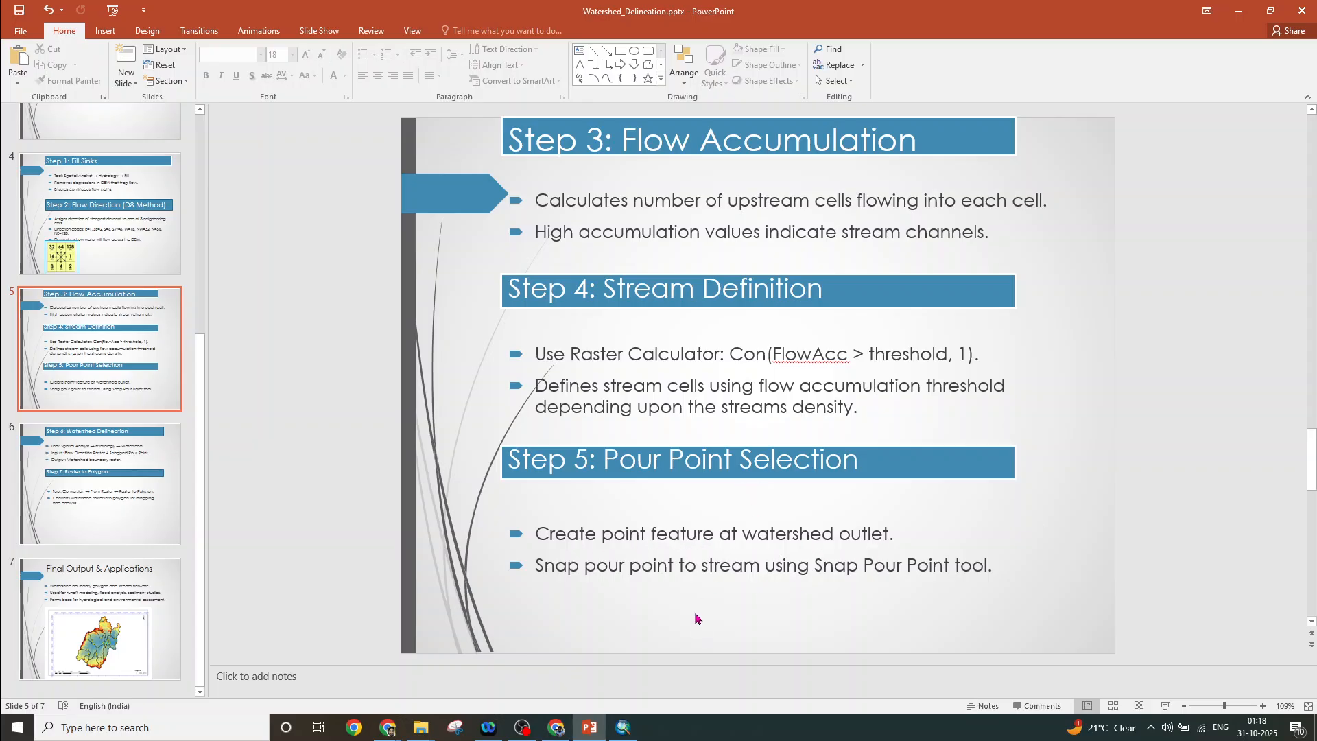
pyautogui.click(623, 727)
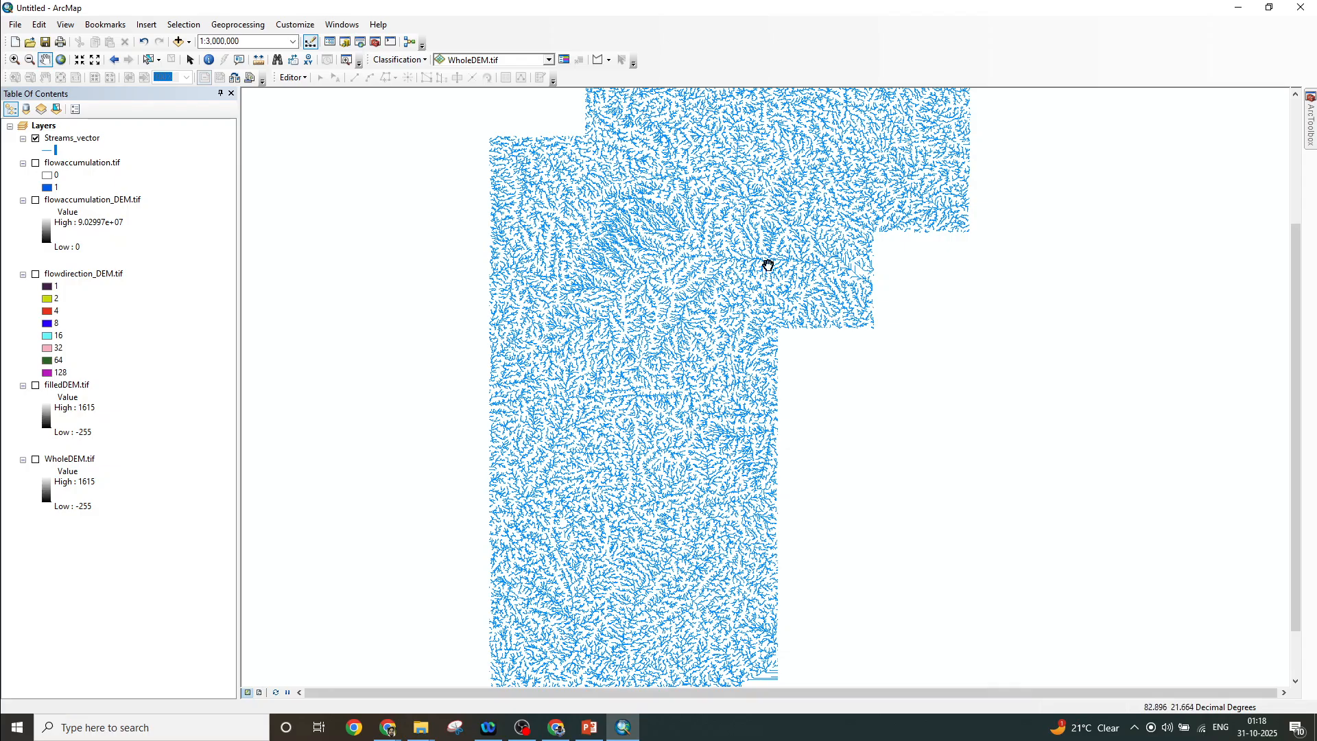
# Search for the "kml to layer" tool and open the KML To Layer conversion tool
pyautogui.scroll(5, 767, 266)
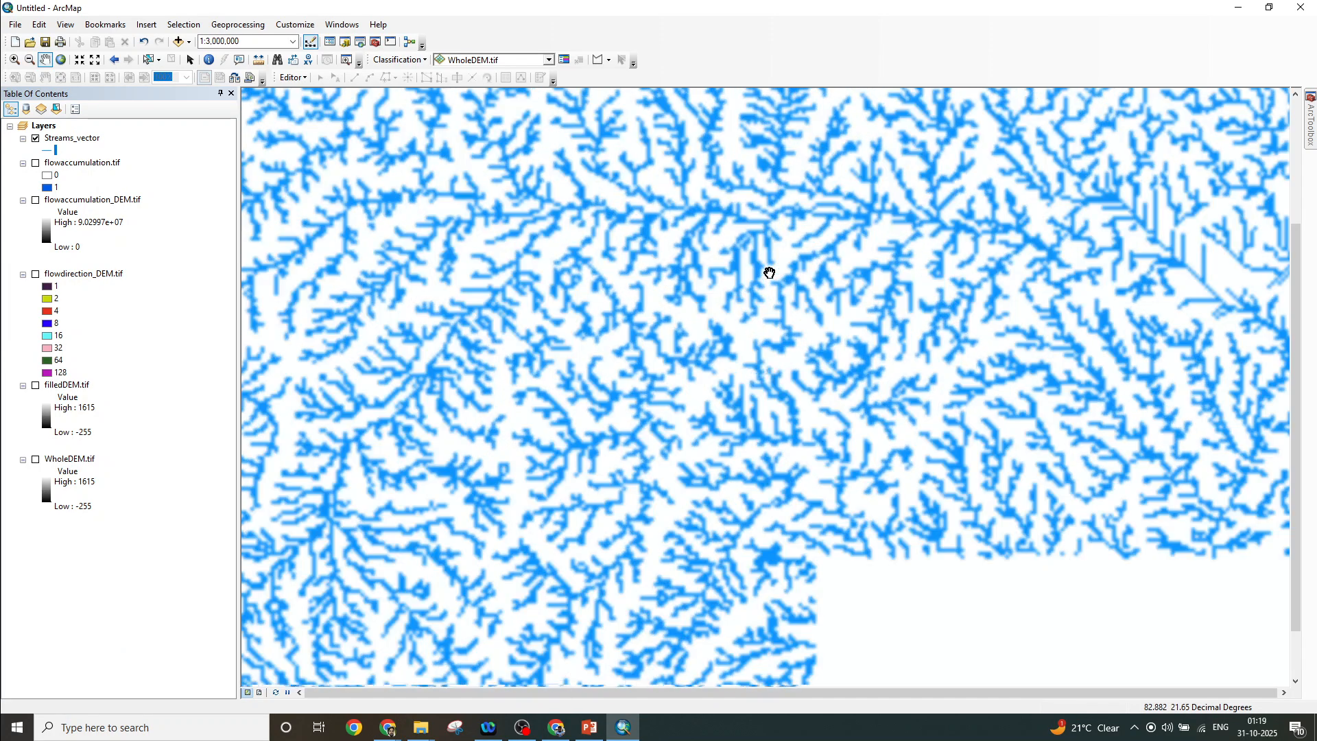
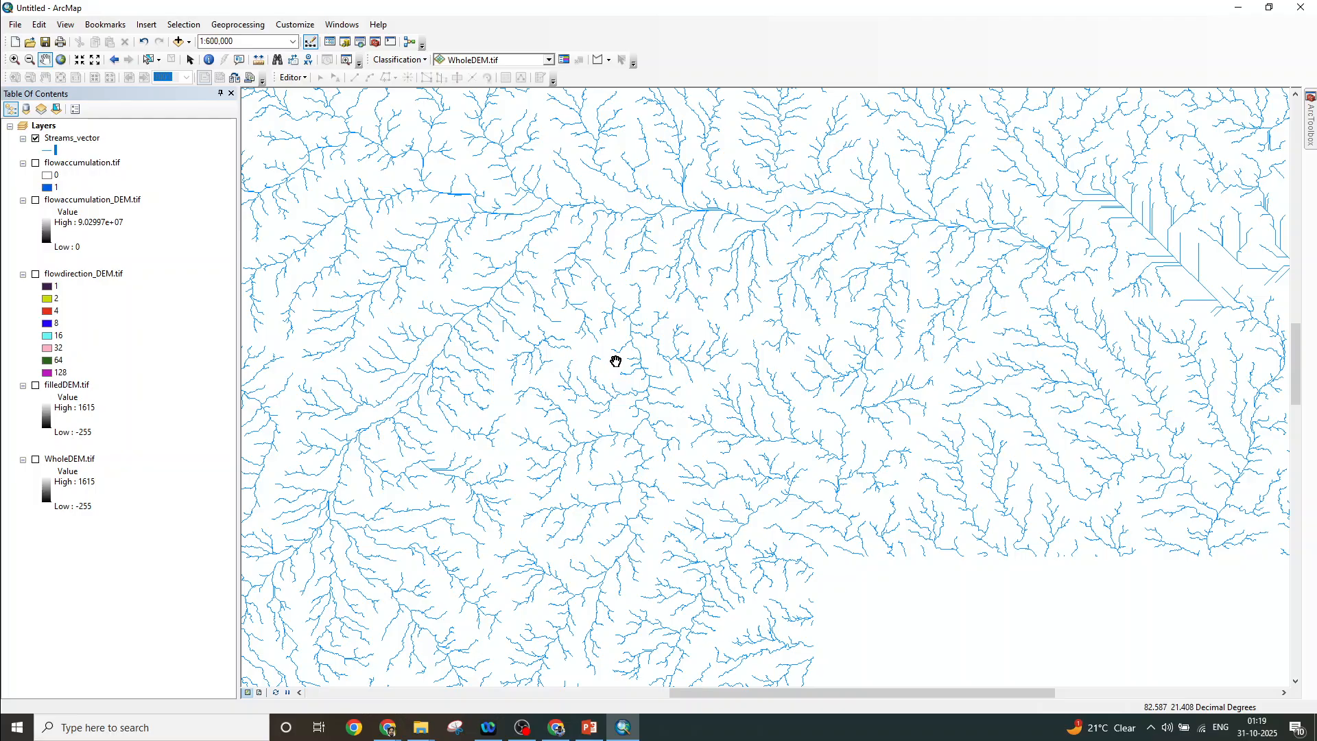
pyautogui.scroll(1, 768, 445)
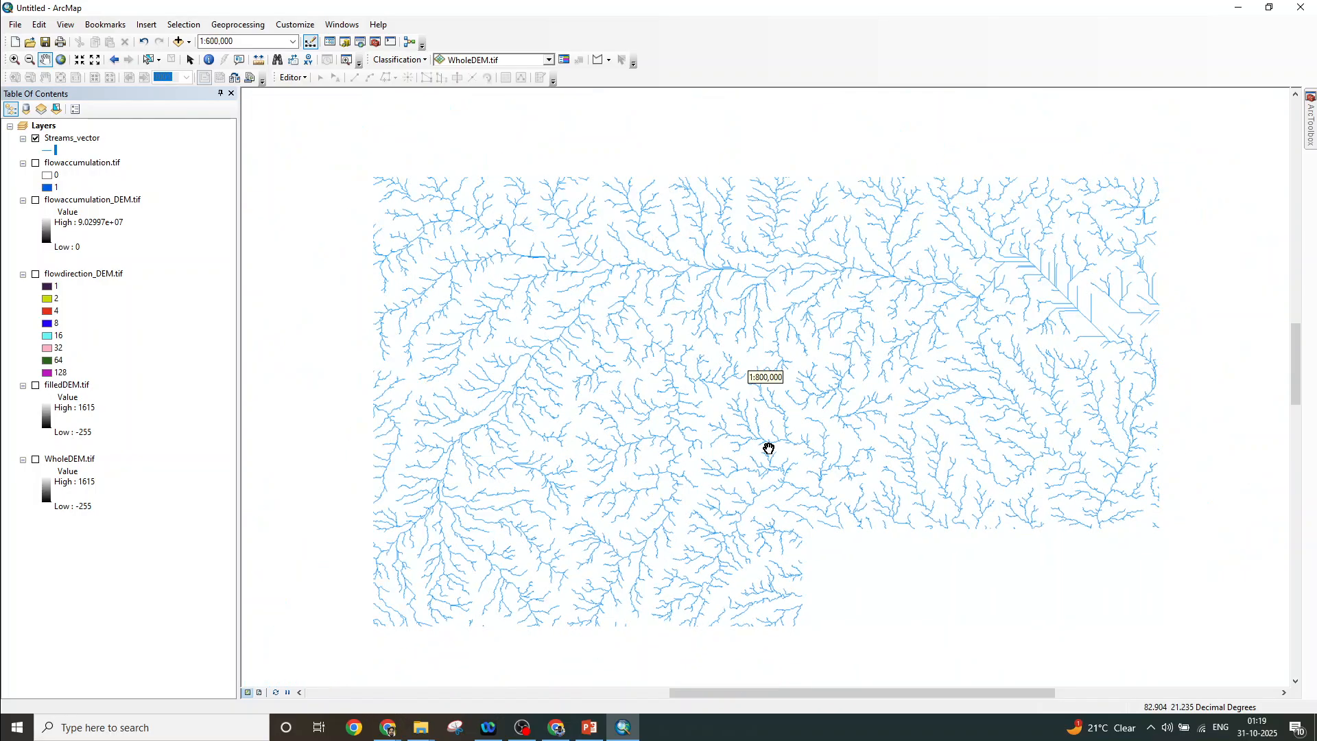
pyautogui.scroll(2, 768, 448)
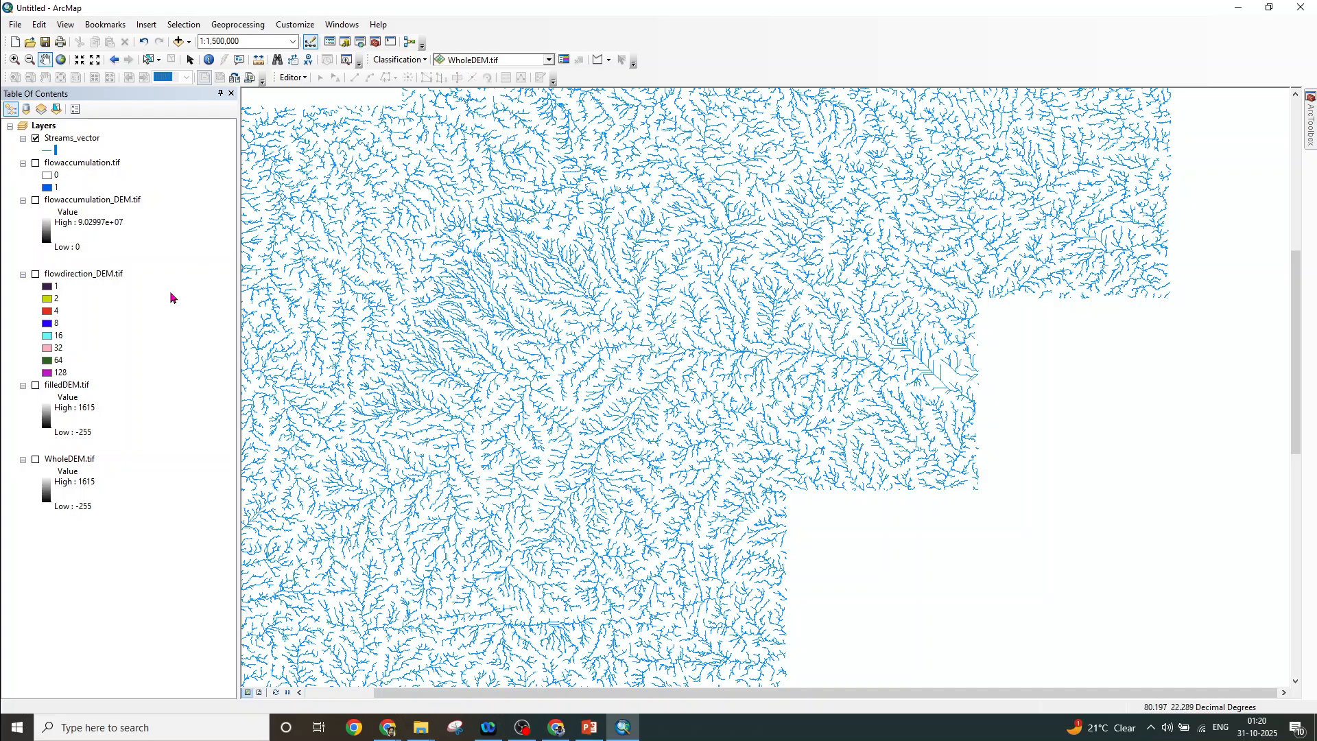
pyautogui.click(361, 45)
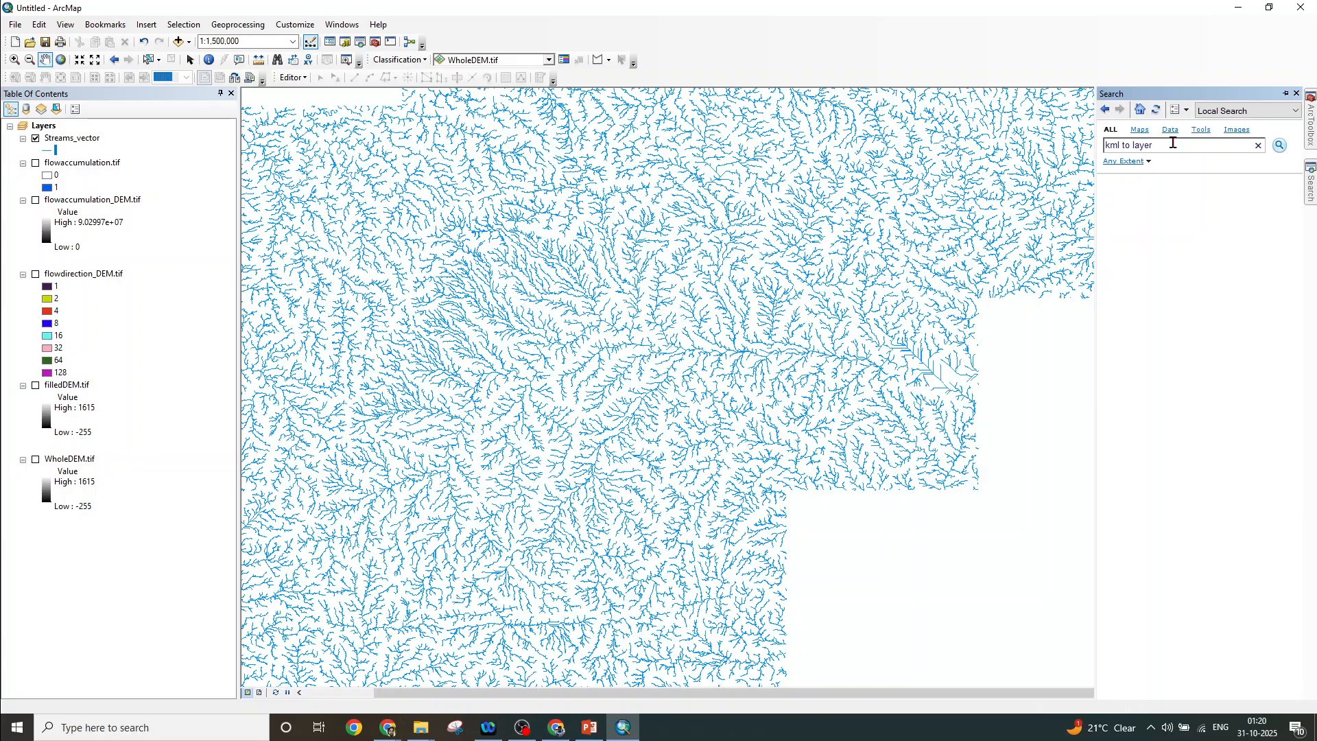
pyautogui.click(1279, 145)
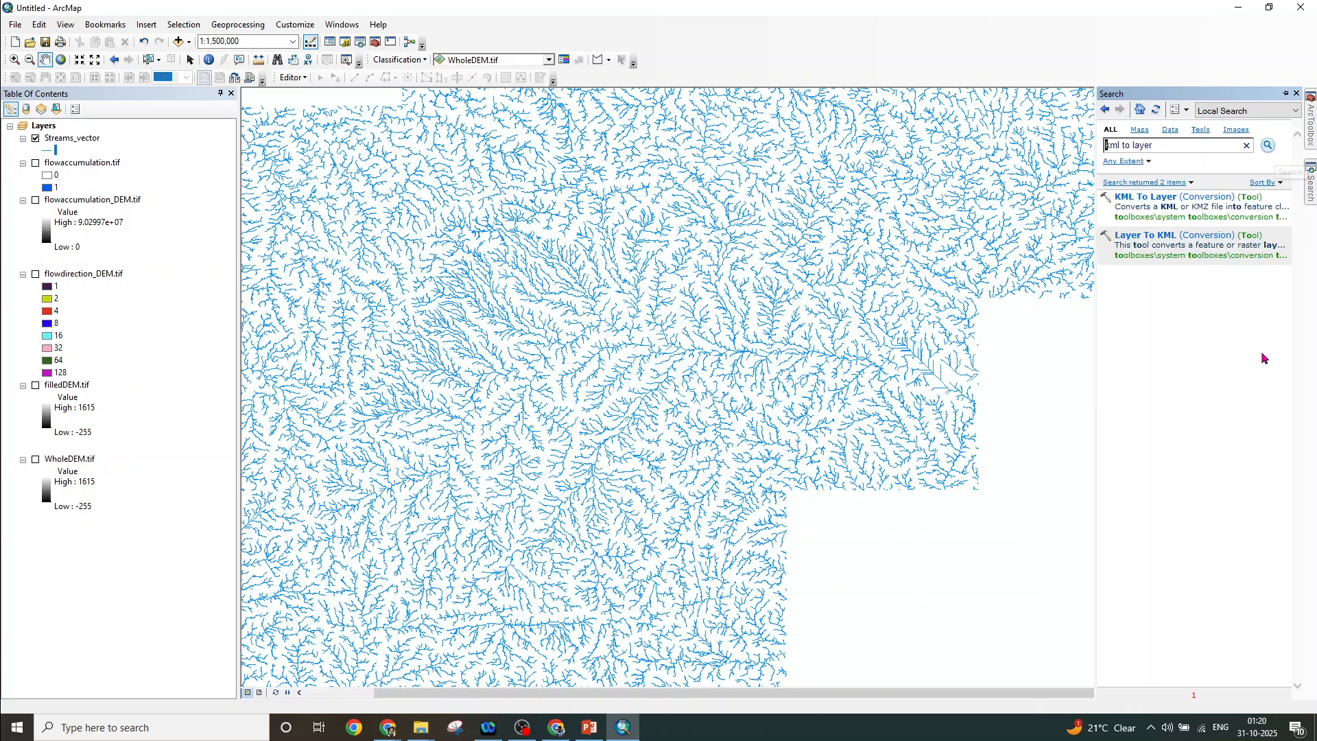
pyautogui.click(1161, 199)
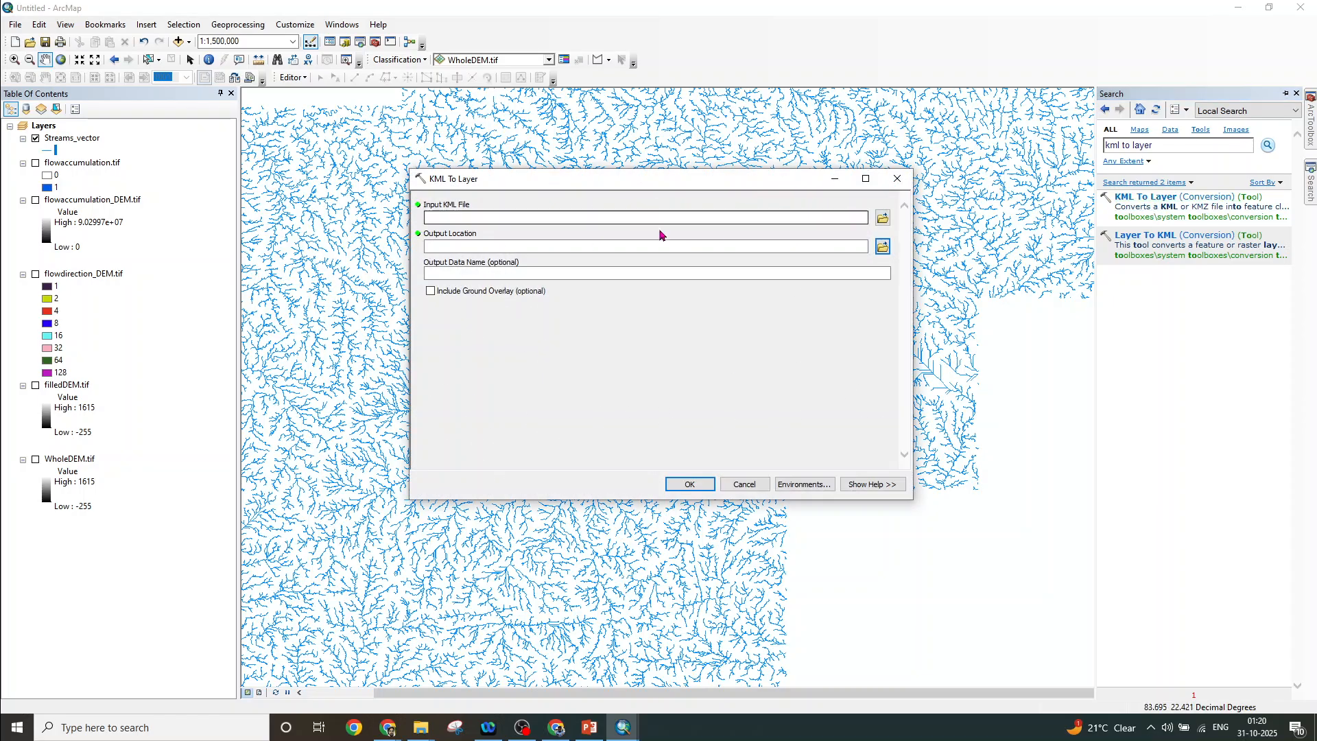
# Choose GaugingSites_CWC.kml from the Watershed_Delineation folder as the input KML file
pyautogui.click(476, 217)
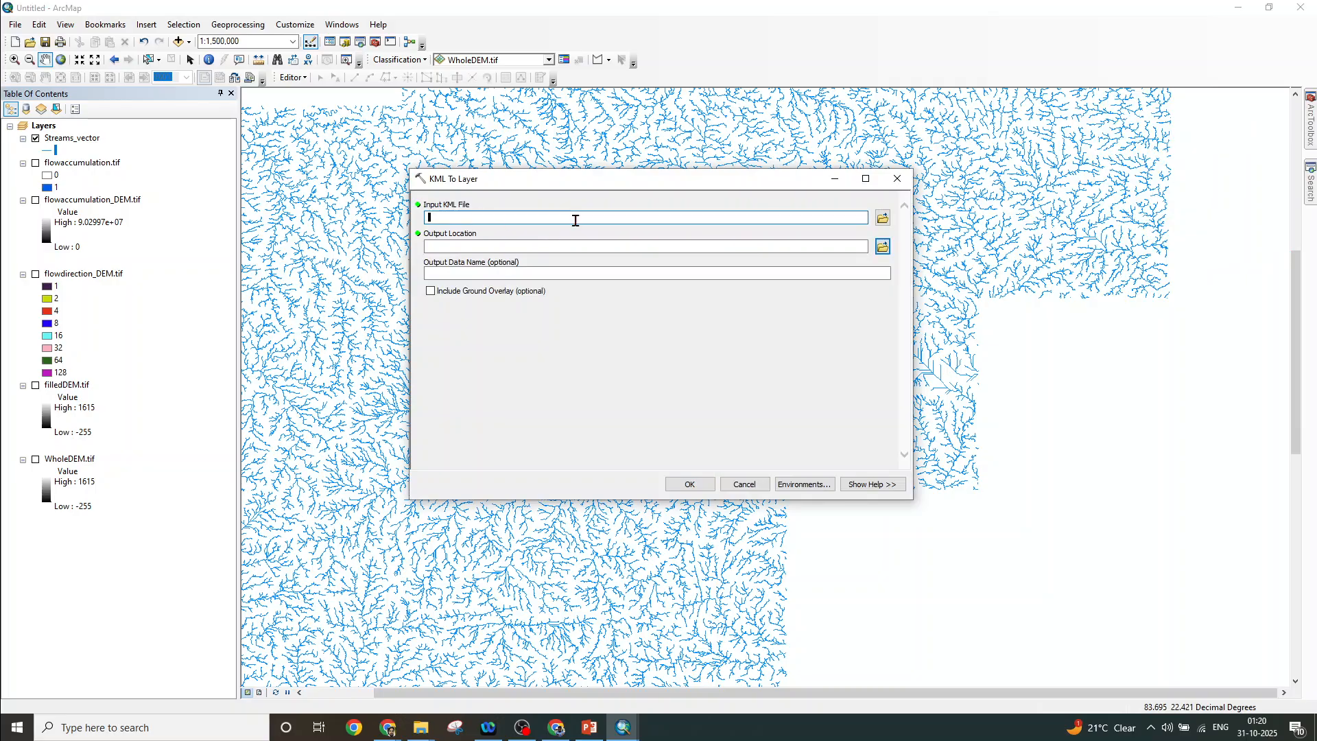
pyautogui.click(879, 220)
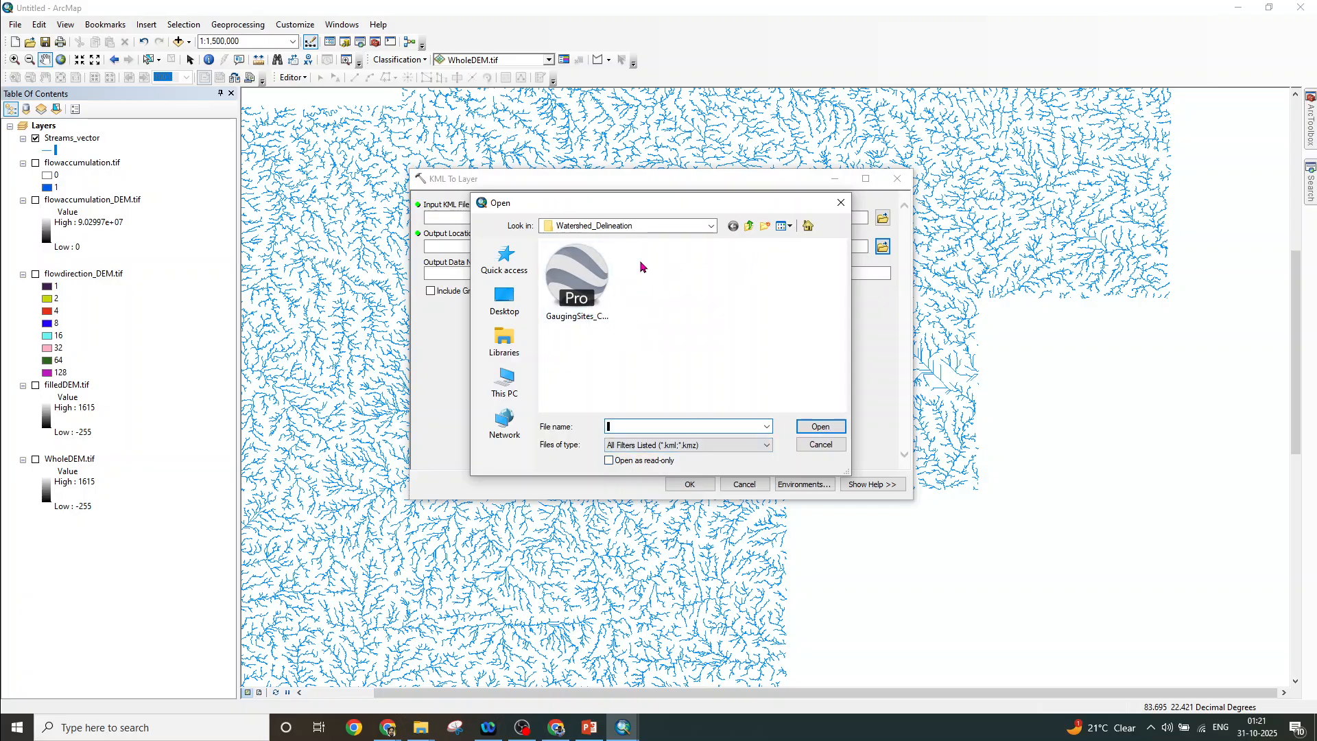
pyautogui.click(712, 226)
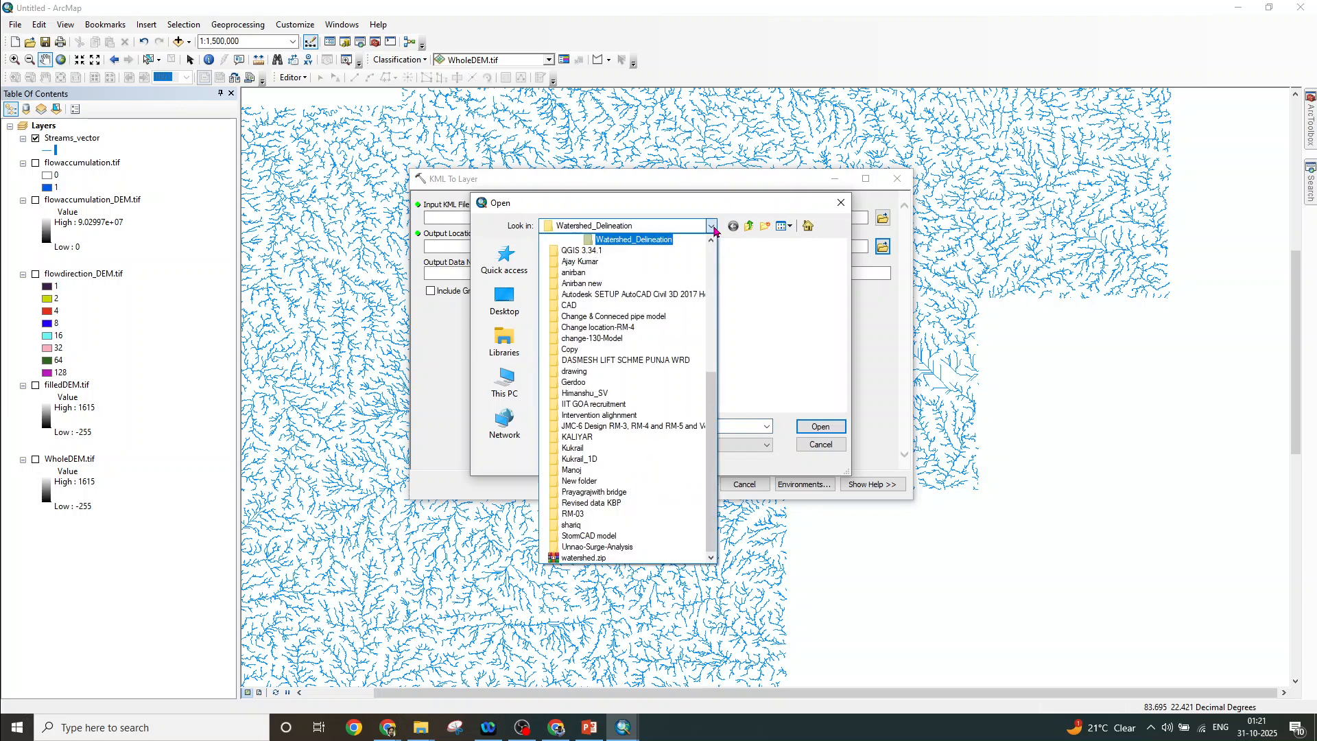
pyautogui.scroll(2, 717, 411)
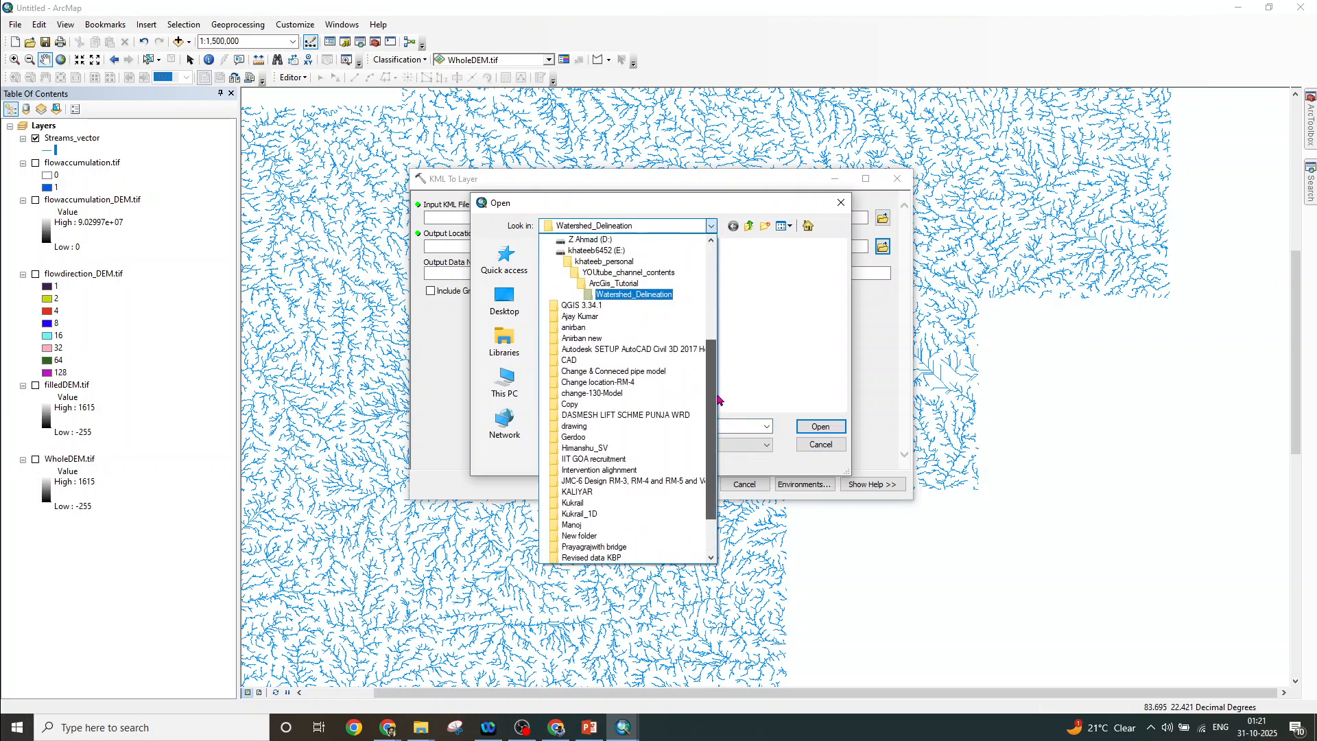
pyautogui.click(631, 295)
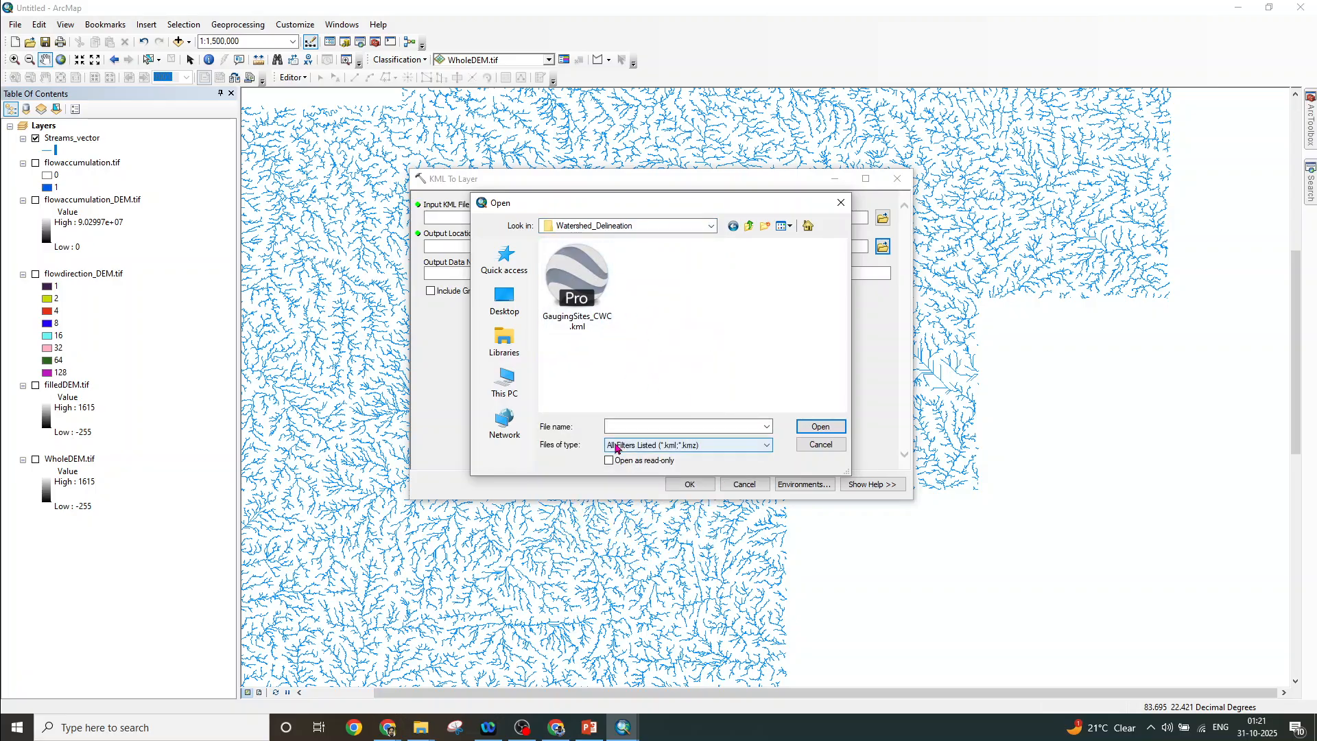
pyautogui.click(582, 323)
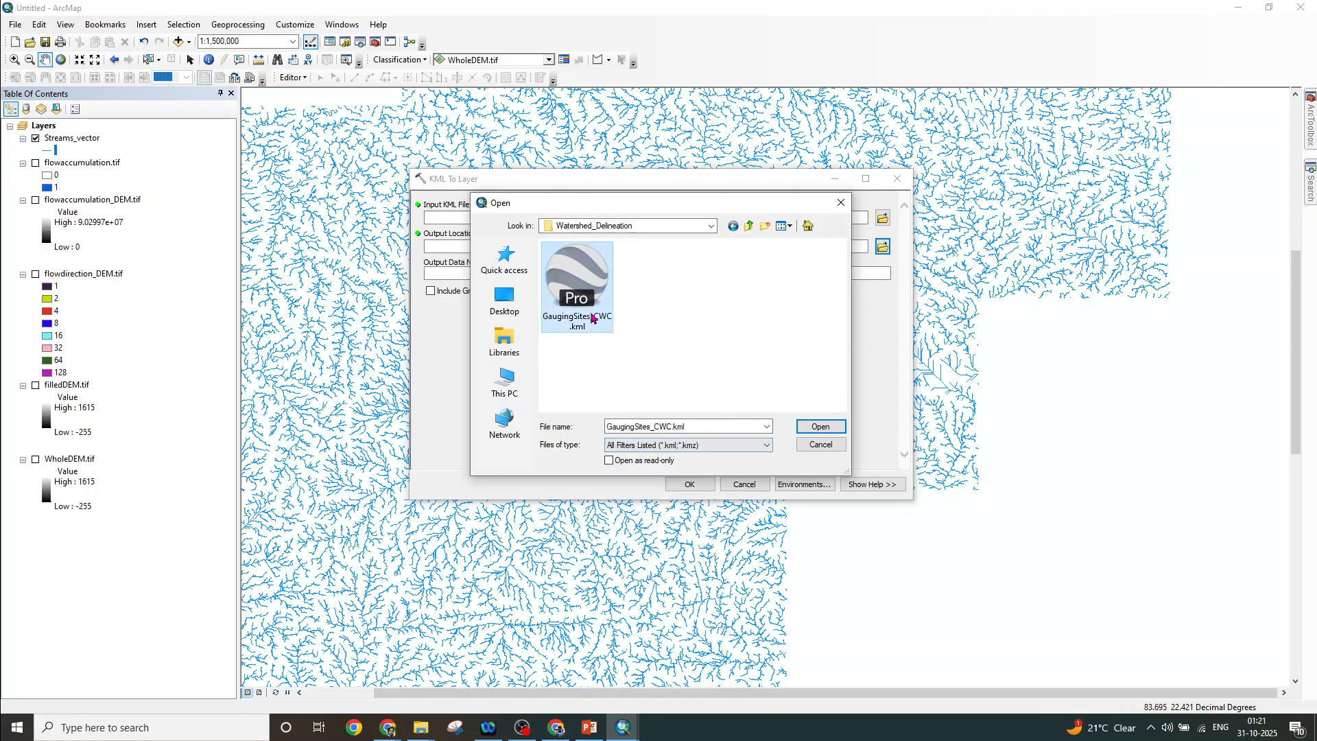
pyautogui.click(833, 430)
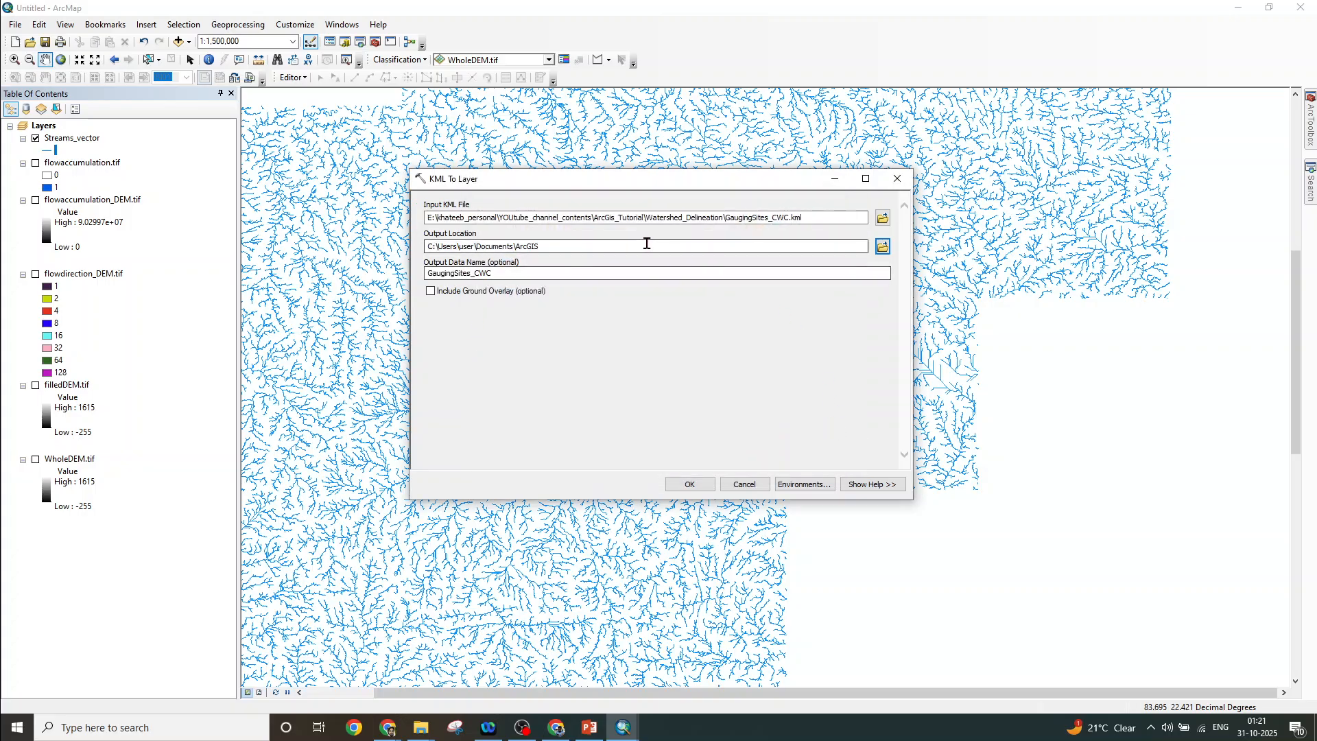
# Try Pourpoint_Outlet as the output location name, and set the output location to the connected Watershed_Delineation folder
pyautogui.click(882, 246)
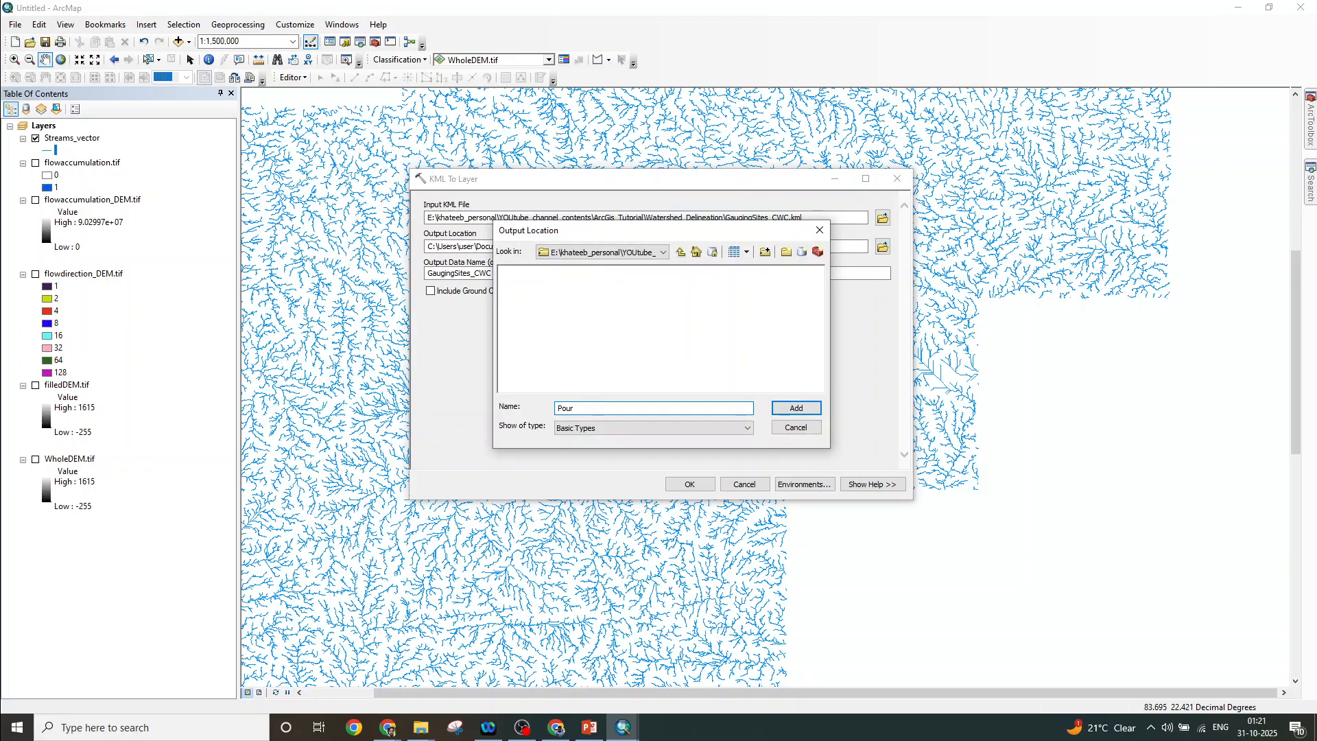
pyautogui.write('Pourpoint_Outlet')
pyautogui.click(784, 410)
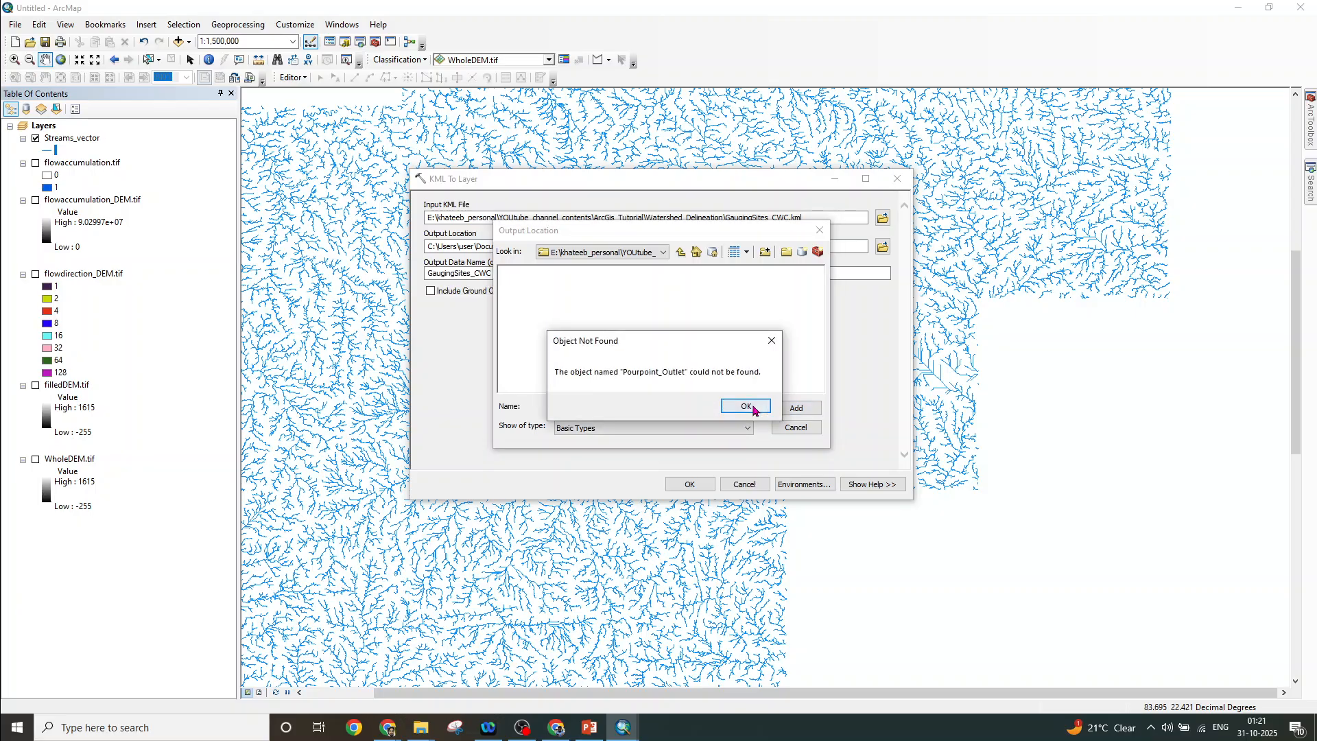
pyautogui.click(746, 406)
pyautogui.click(681, 252)
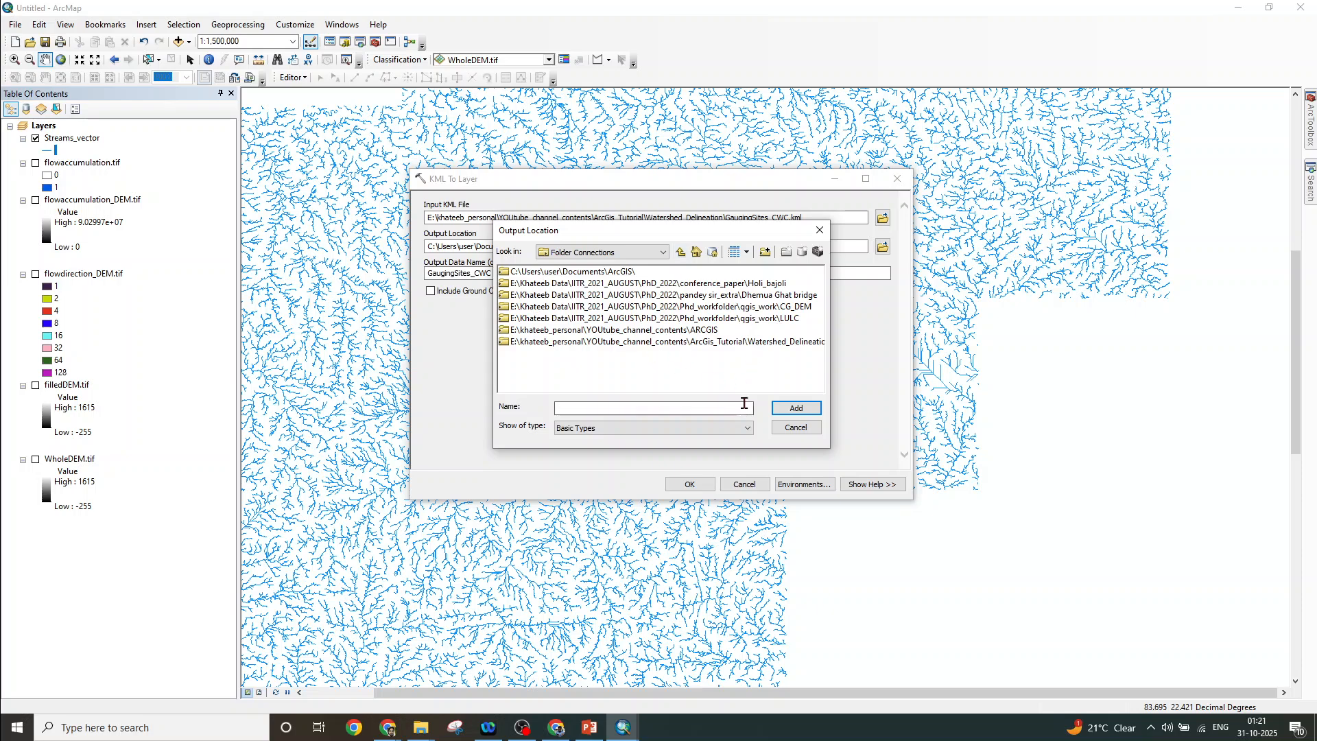
pyautogui.click(743, 341)
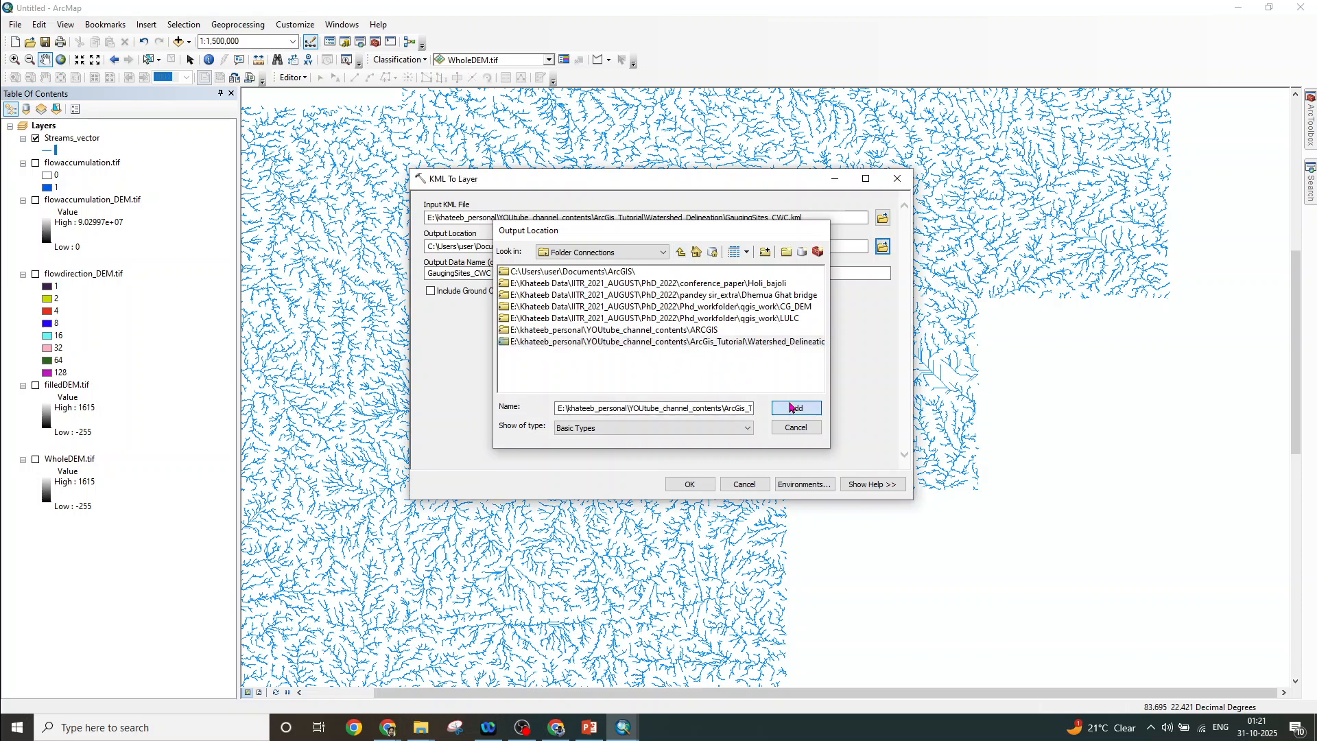
pyautogui.click(793, 408)
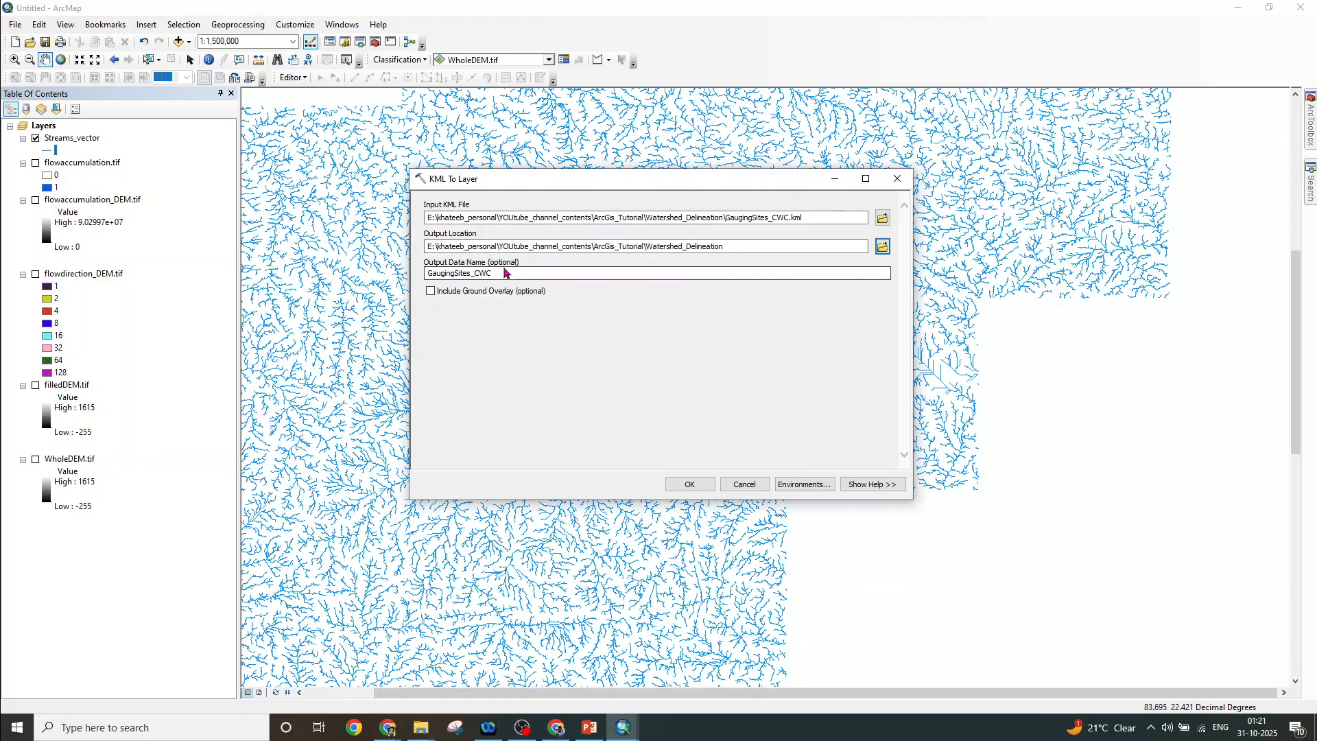
# Set the output data name to pourpoint_outlet, run the KML To Layer conversion and inspect the gauging points along the streams
pyautogui.moveTo(508, 274); pyautogui.dragTo(424, 275)
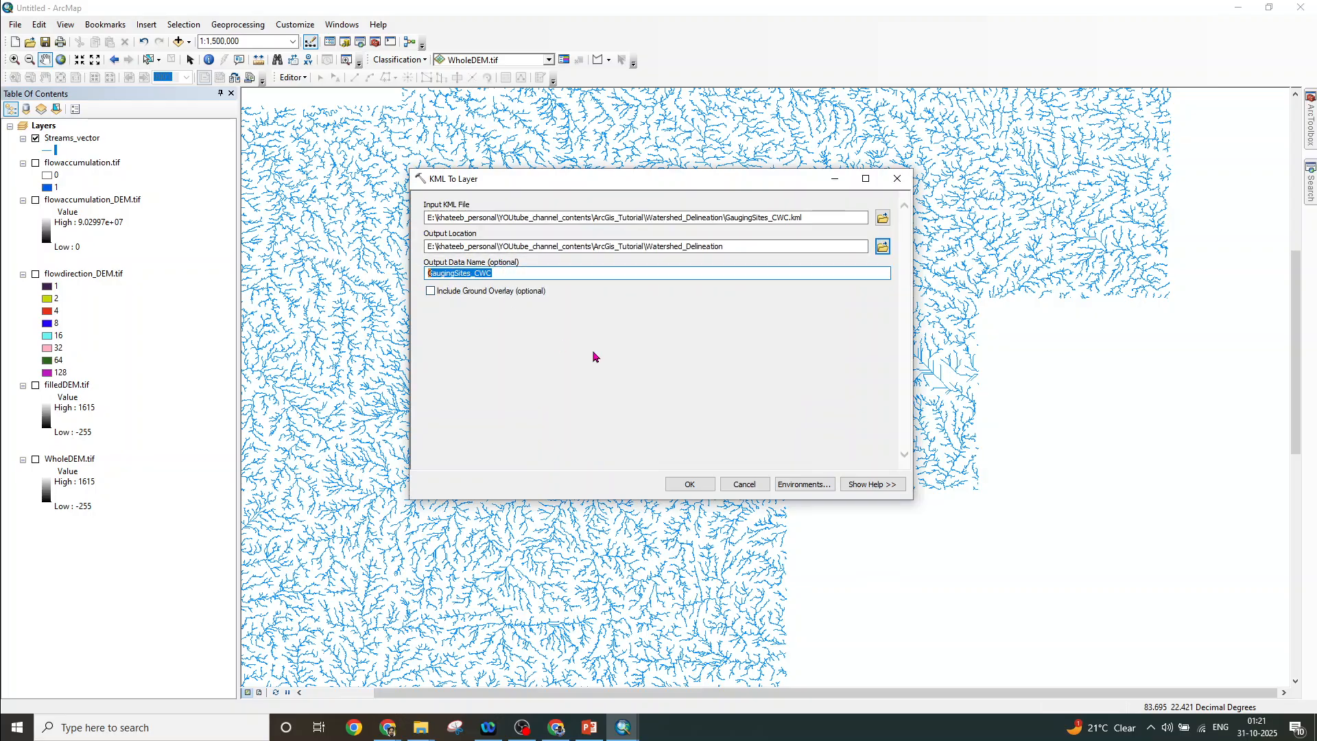
pyautogui.press('BackSpace')
pyautogui.click(687, 482)
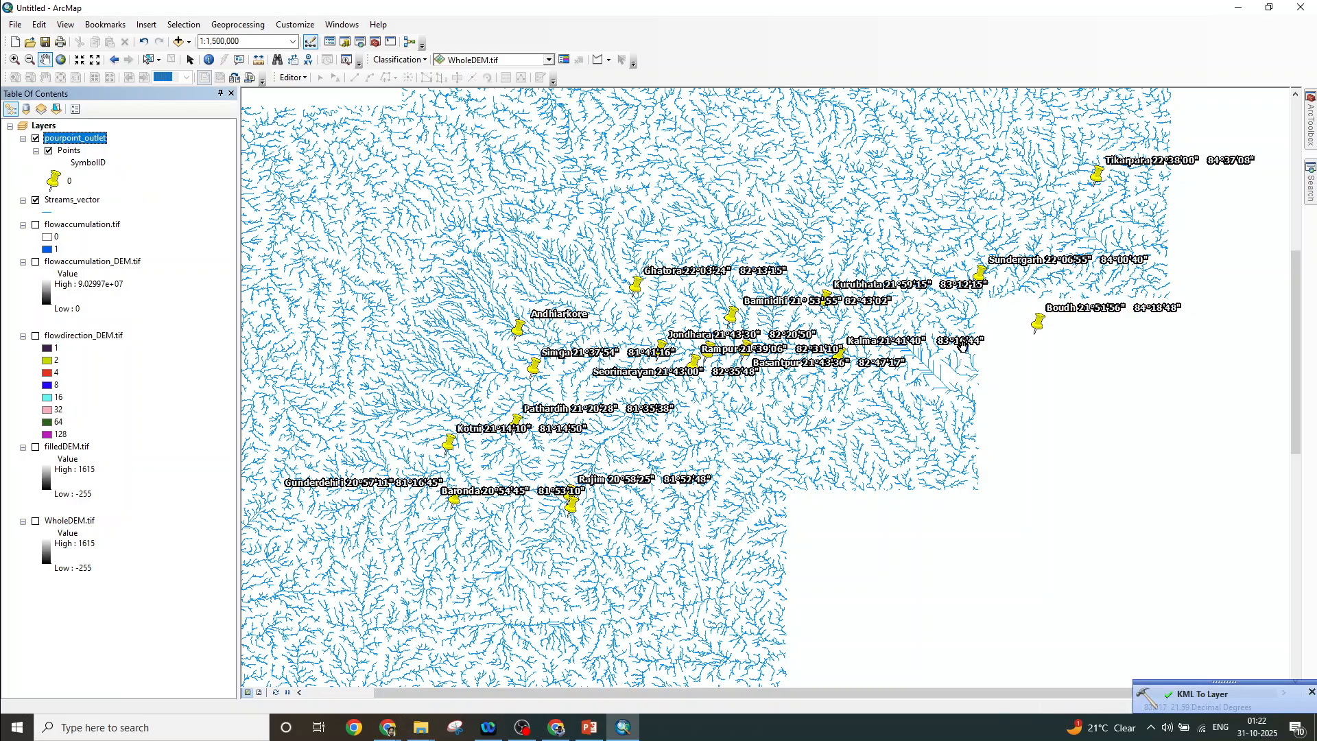
pyautogui.scroll(2, 754, 353)
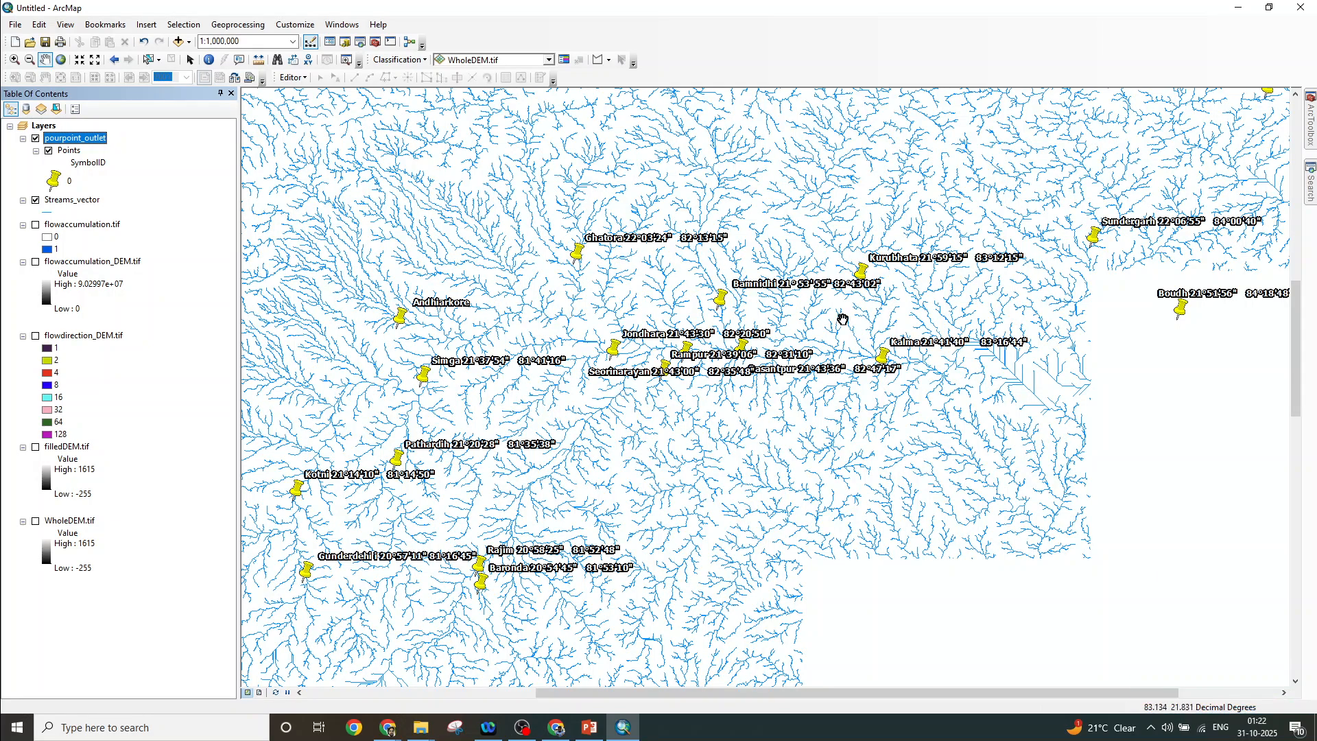
pyautogui.scroll(3, 843, 320)
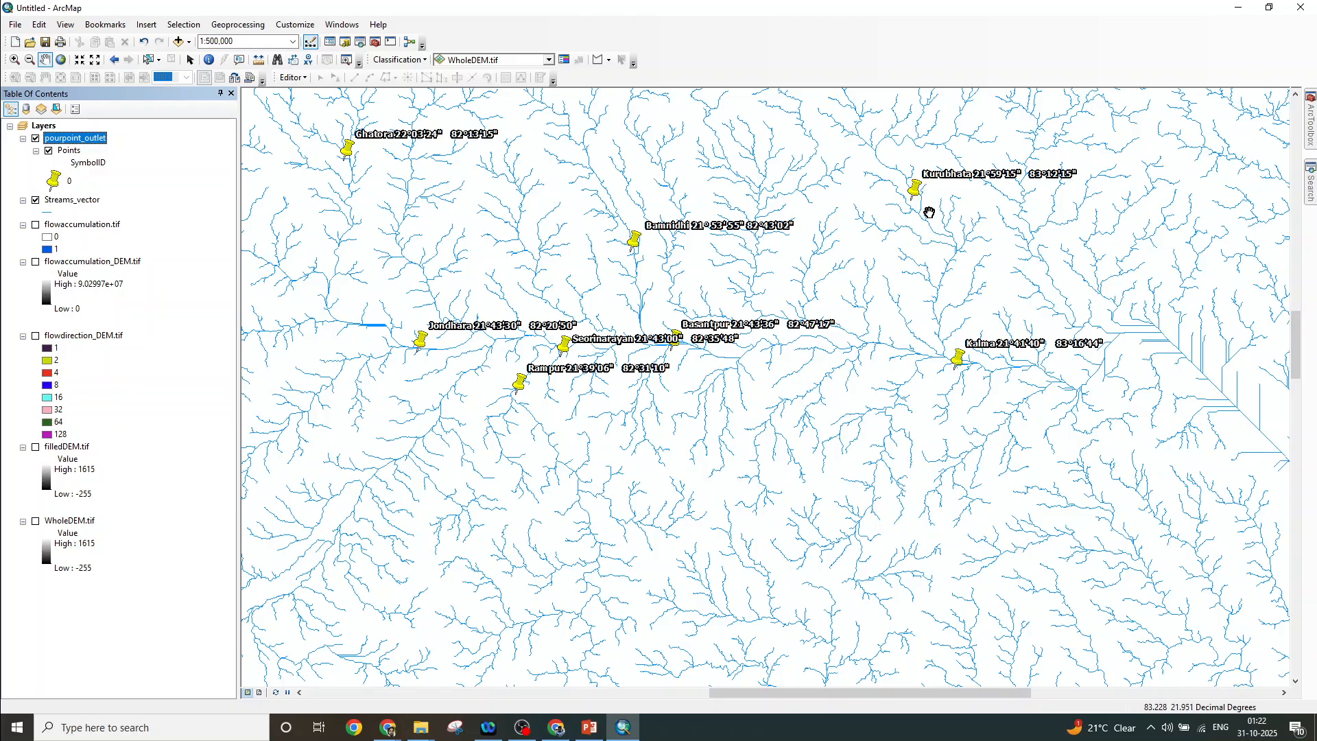
# Examine how closely the Kurubhata gauging point lies to the nearest stream line and its surrounding tributaries at several map scales
pyautogui.scroll(-4, 929, 213)
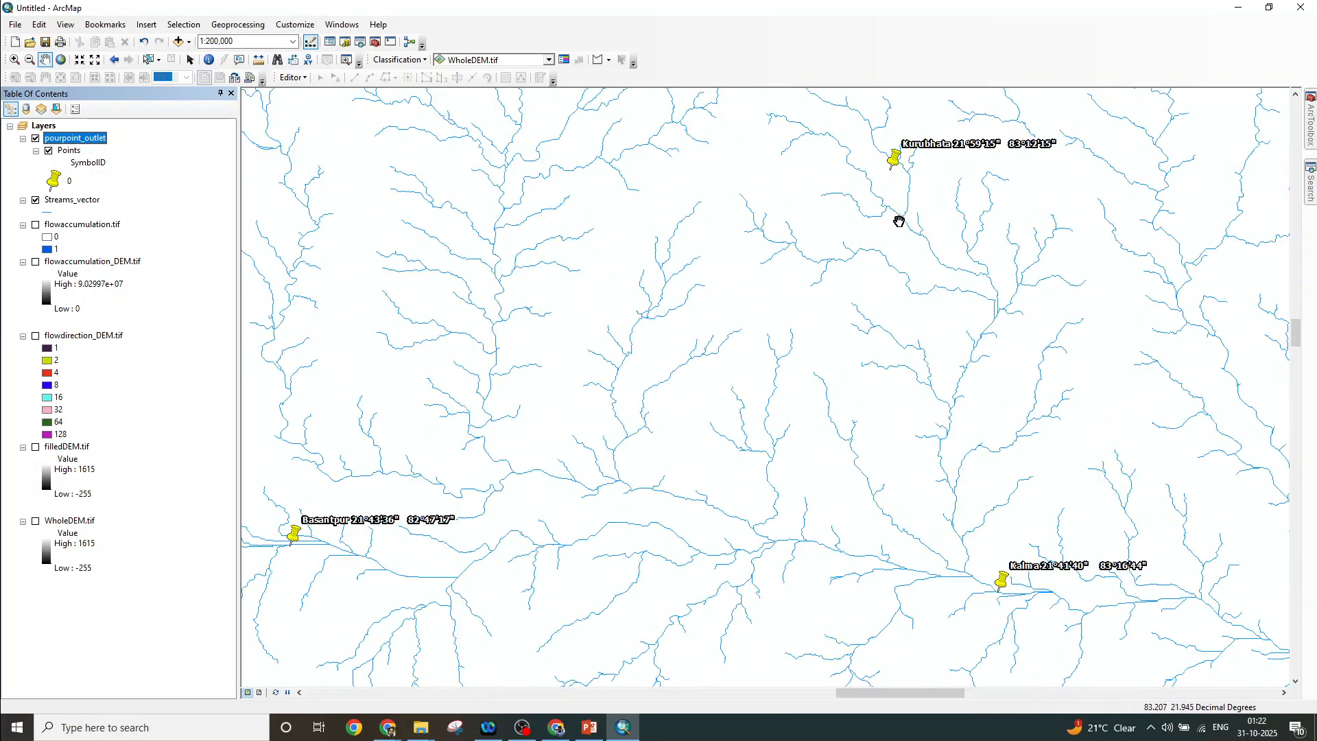
pyautogui.moveTo(899, 211); pyautogui.dragTo(959, 475)
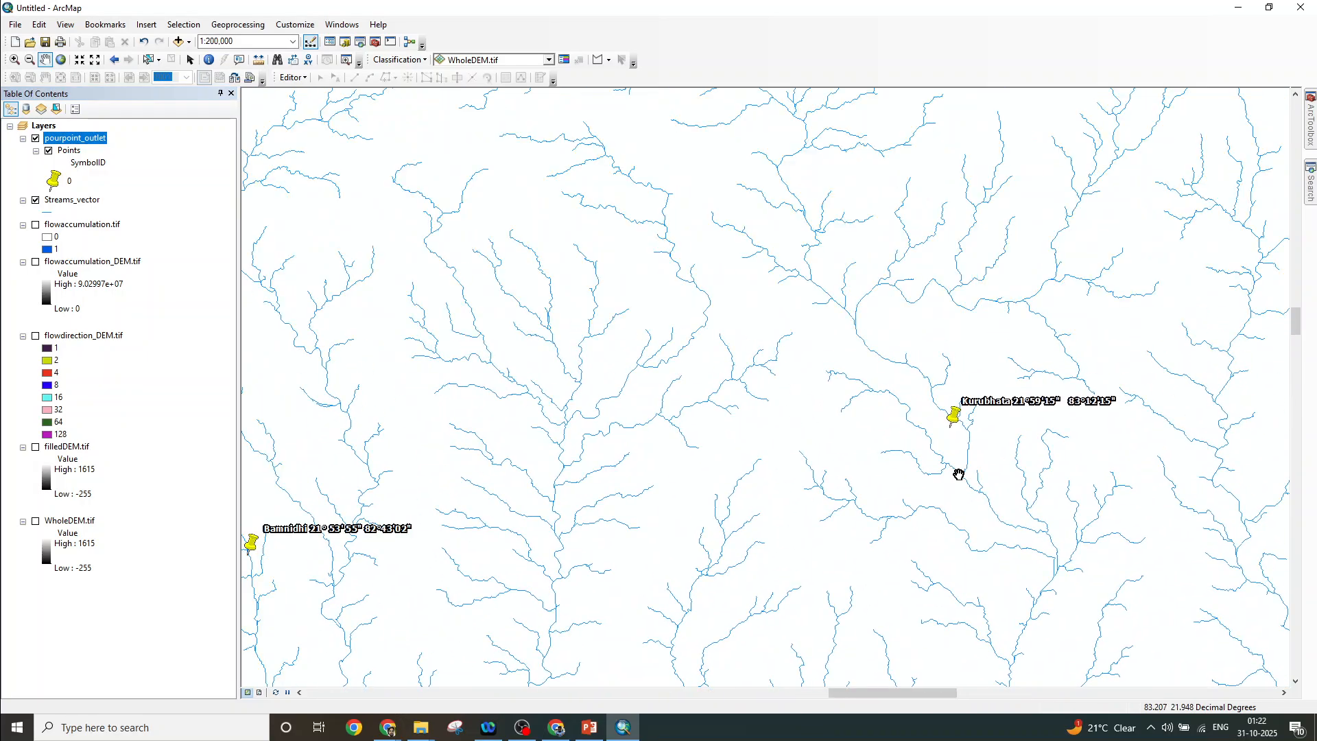
pyautogui.scroll(-5, 958, 429)
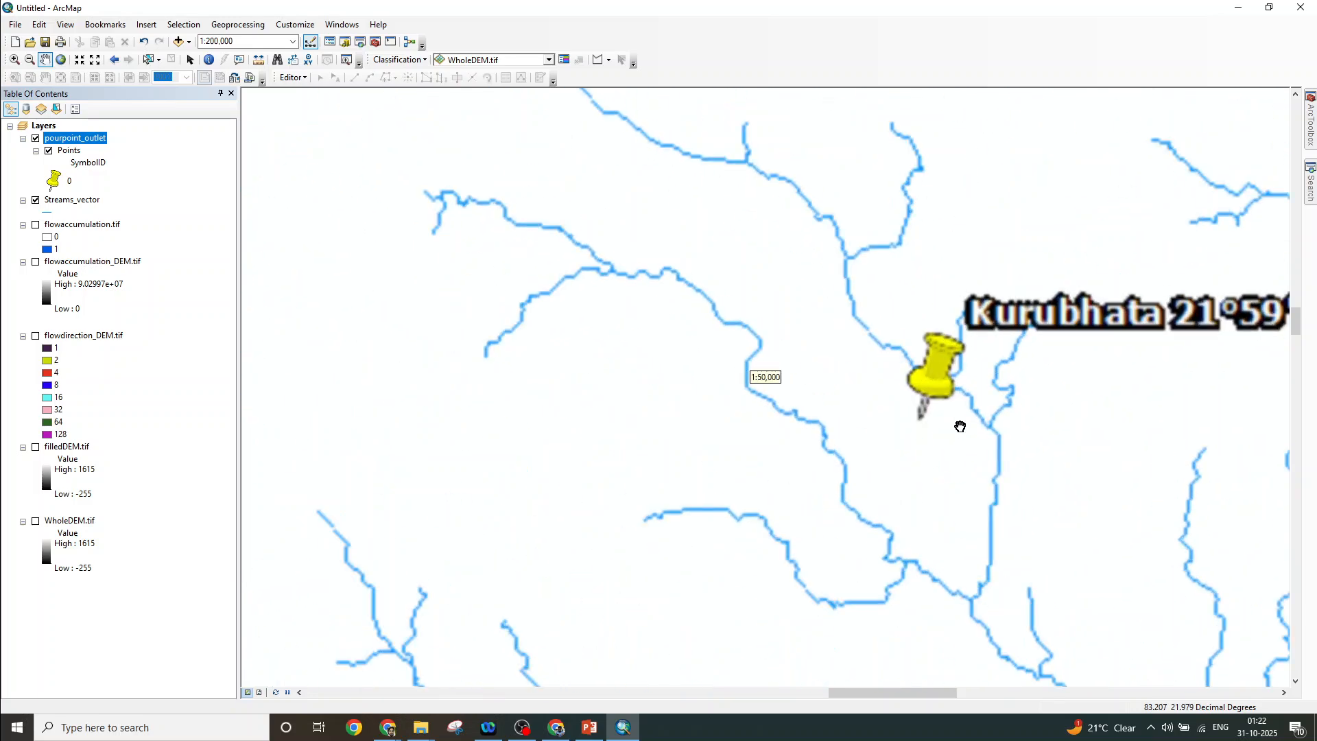
pyautogui.scroll(-8, 959, 419)
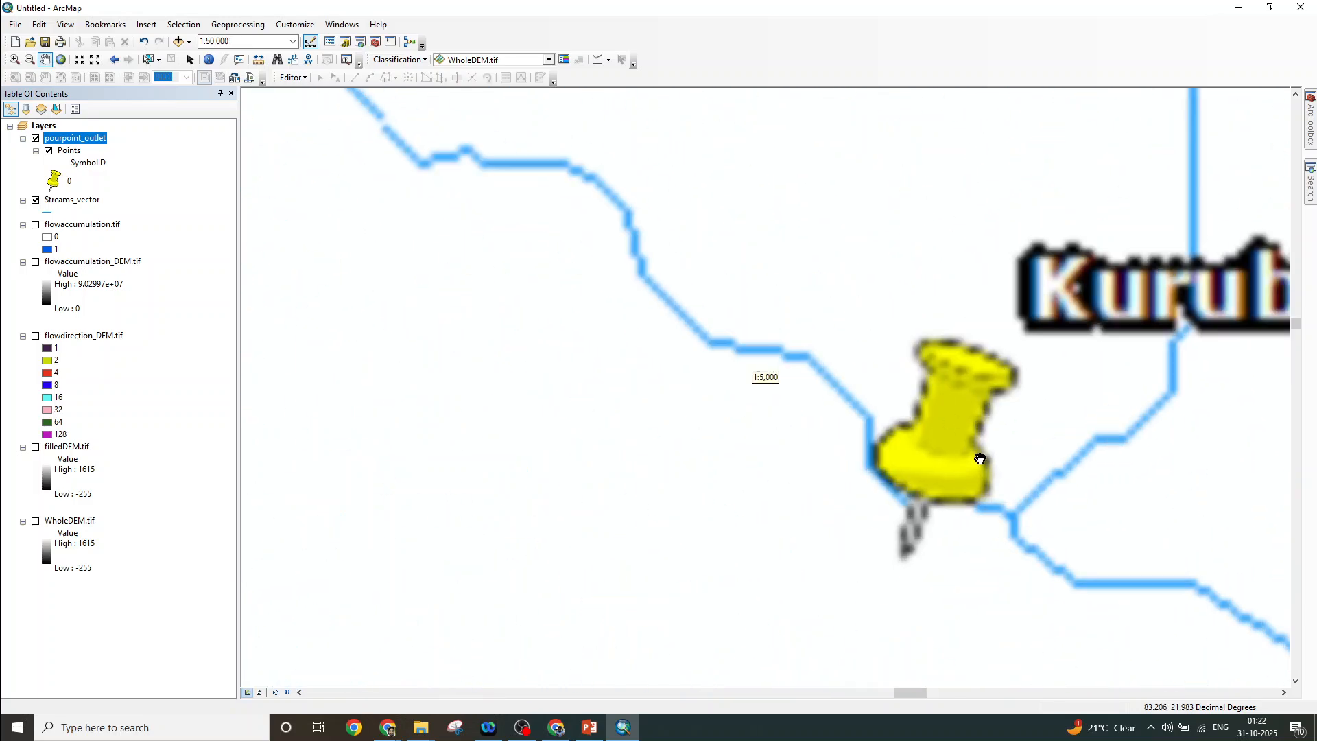
pyautogui.scroll(-4, 1020, 466)
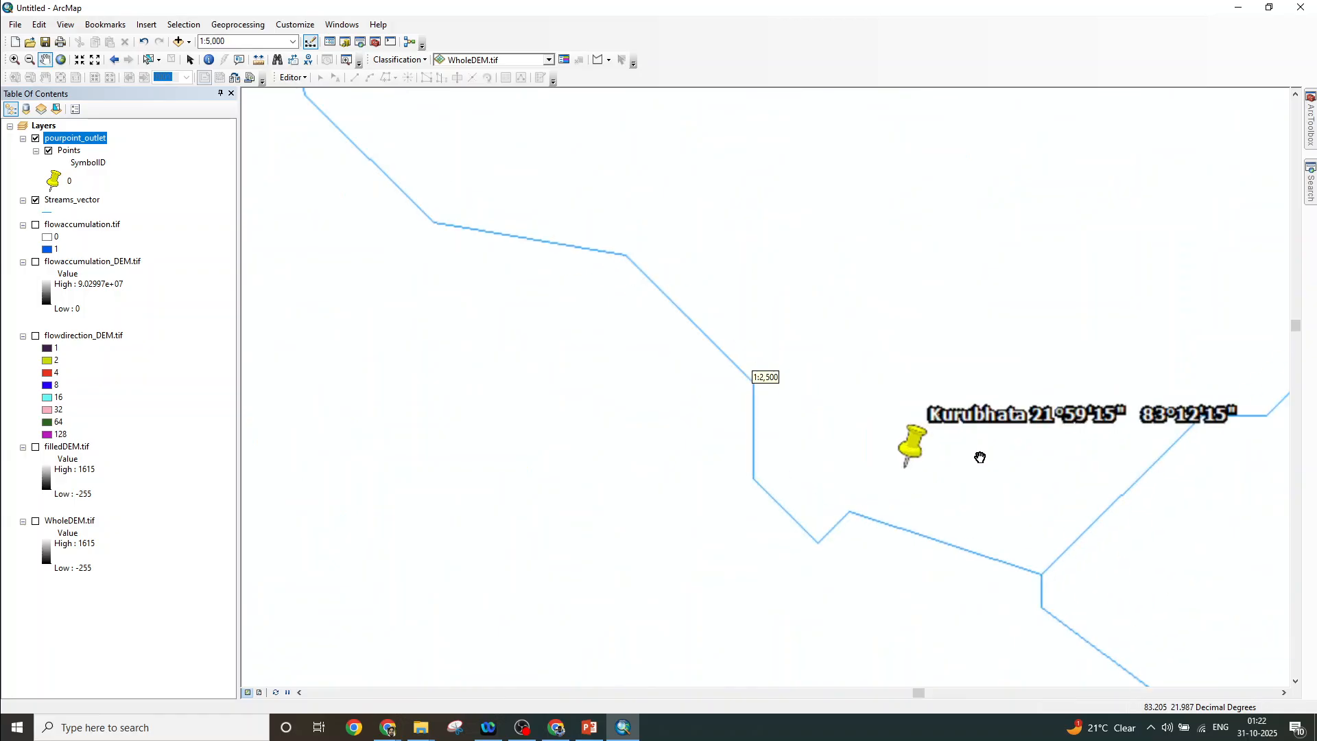
pyautogui.scroll(-3, 879, 546)
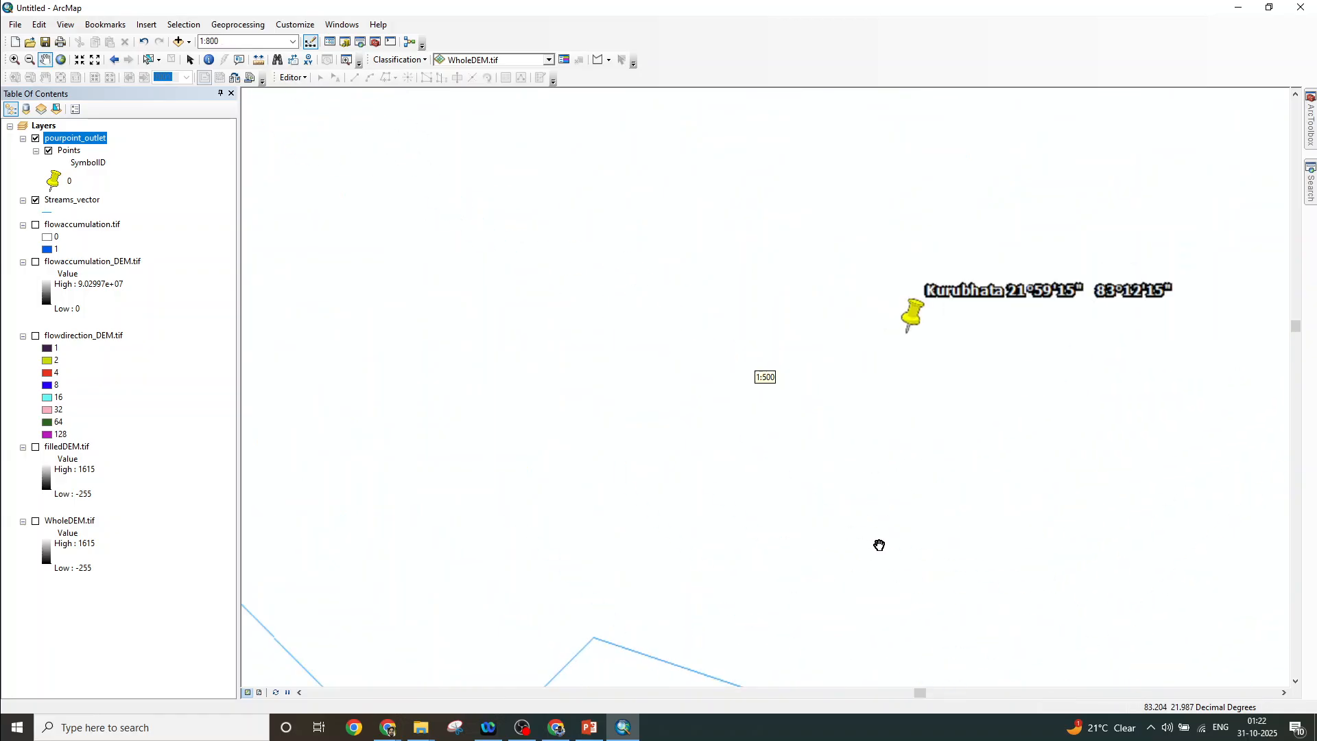
pyautogui.scroll(2, 877, 495)
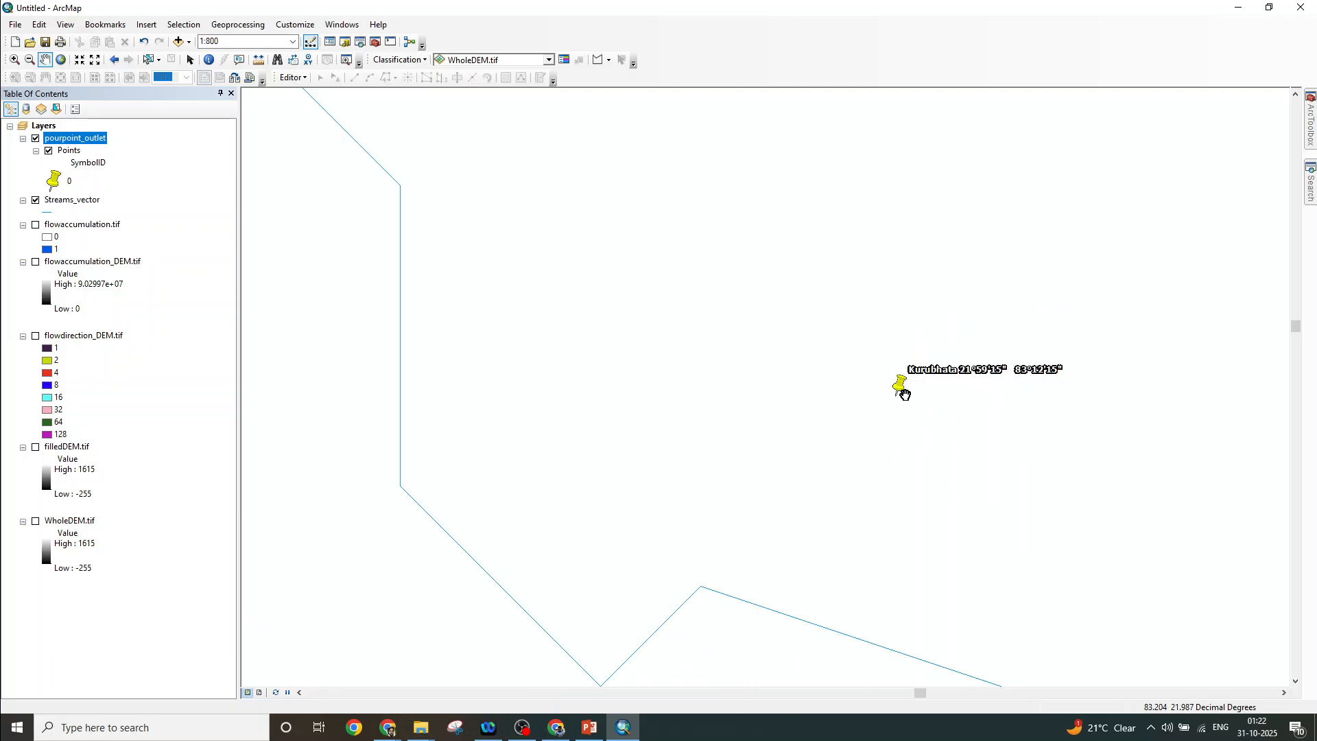
pyautogui.scroll(4, 834, 540)
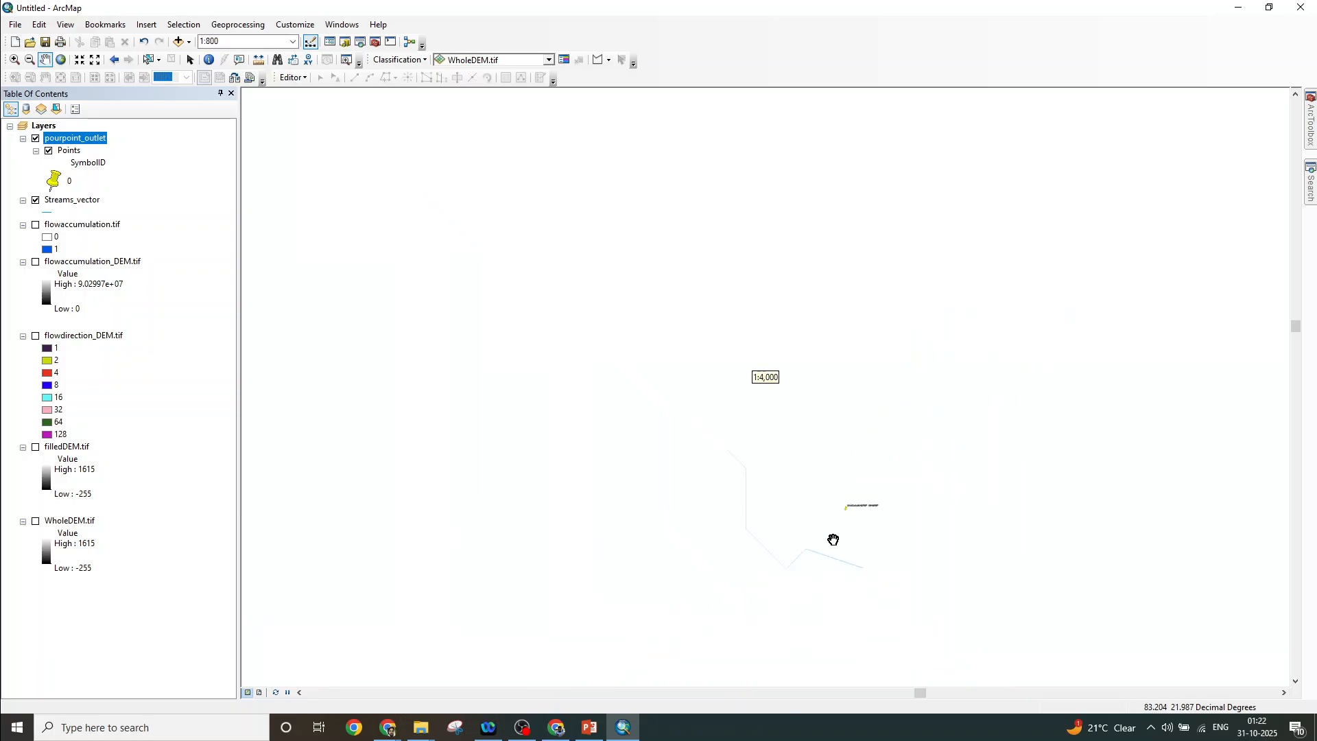
pyautogui.scroll(2, 762, 528)
pyautogui.scroll(3, 770, 532)
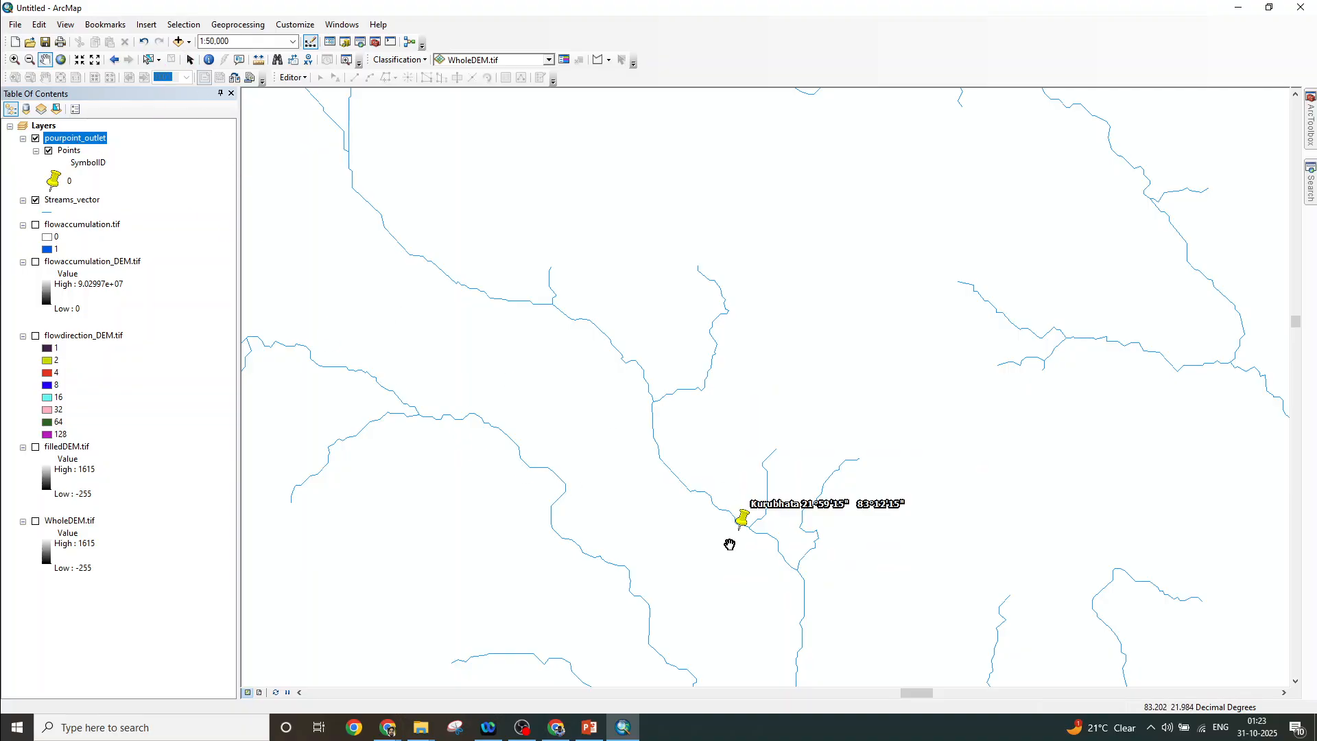
pyautogui.scroll(-5, 730, 545)
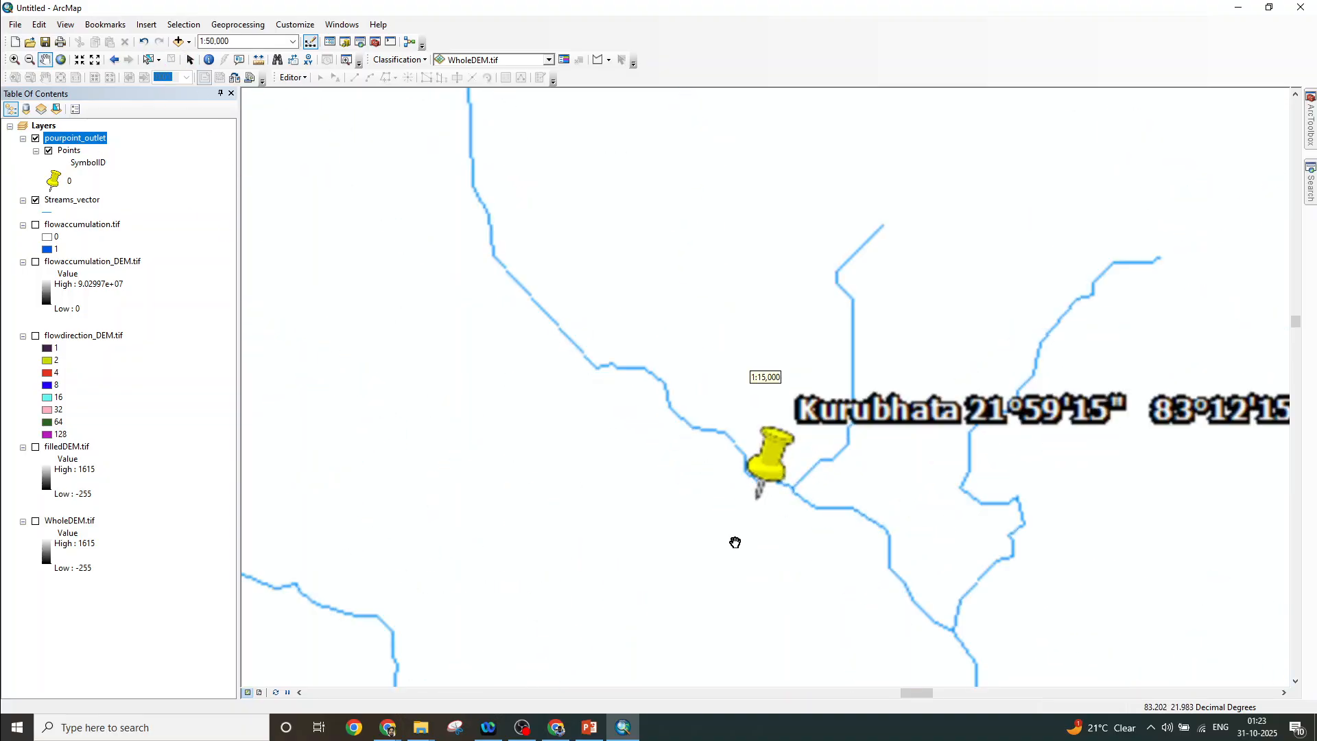
pyautogui.scroll(7, 736, 543)
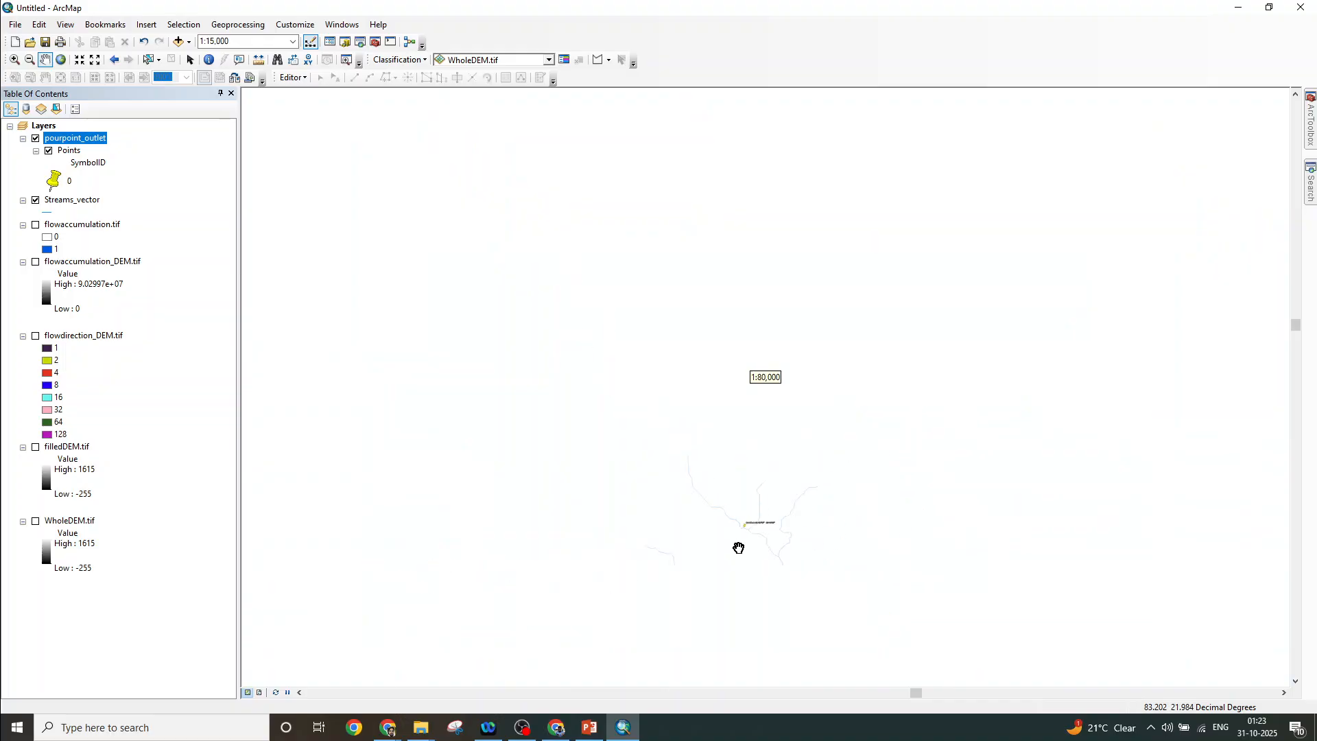
pyautogui.scroll(6, 739, 550)
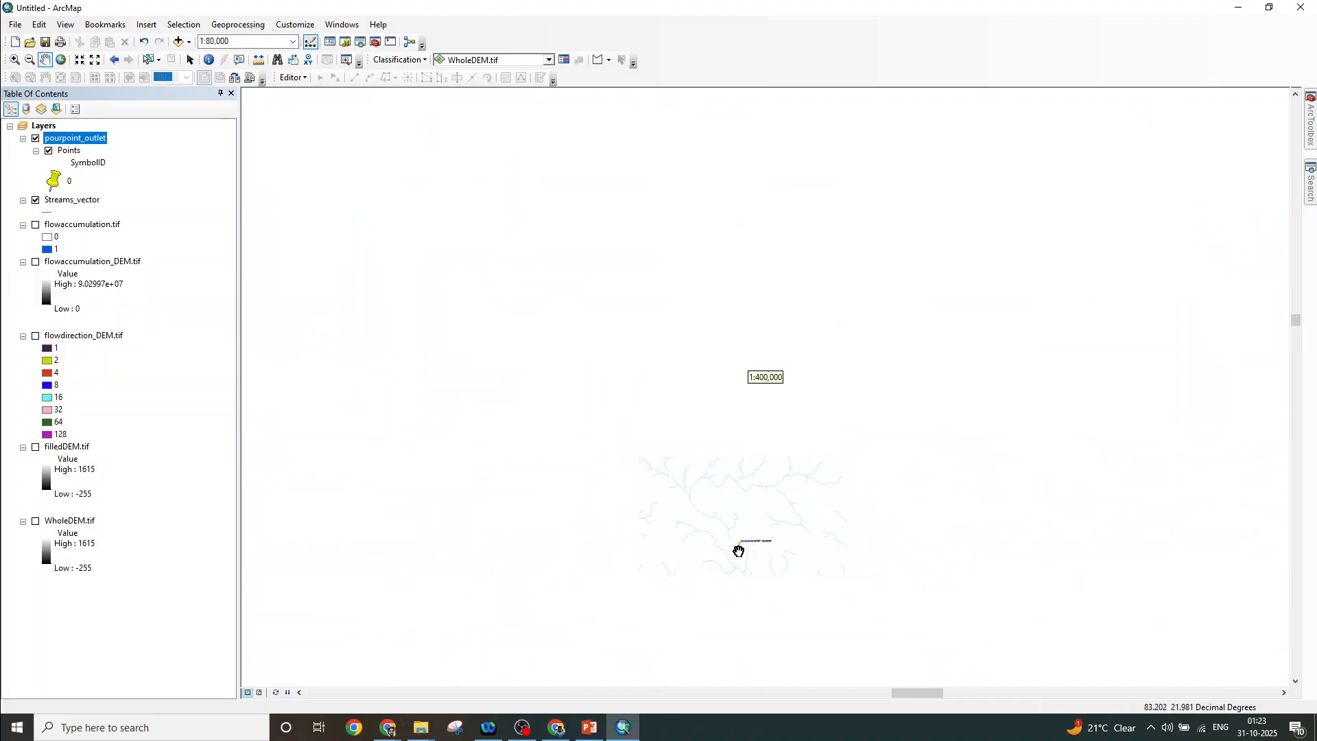
pyautogui.scroll(5, 734, 551)
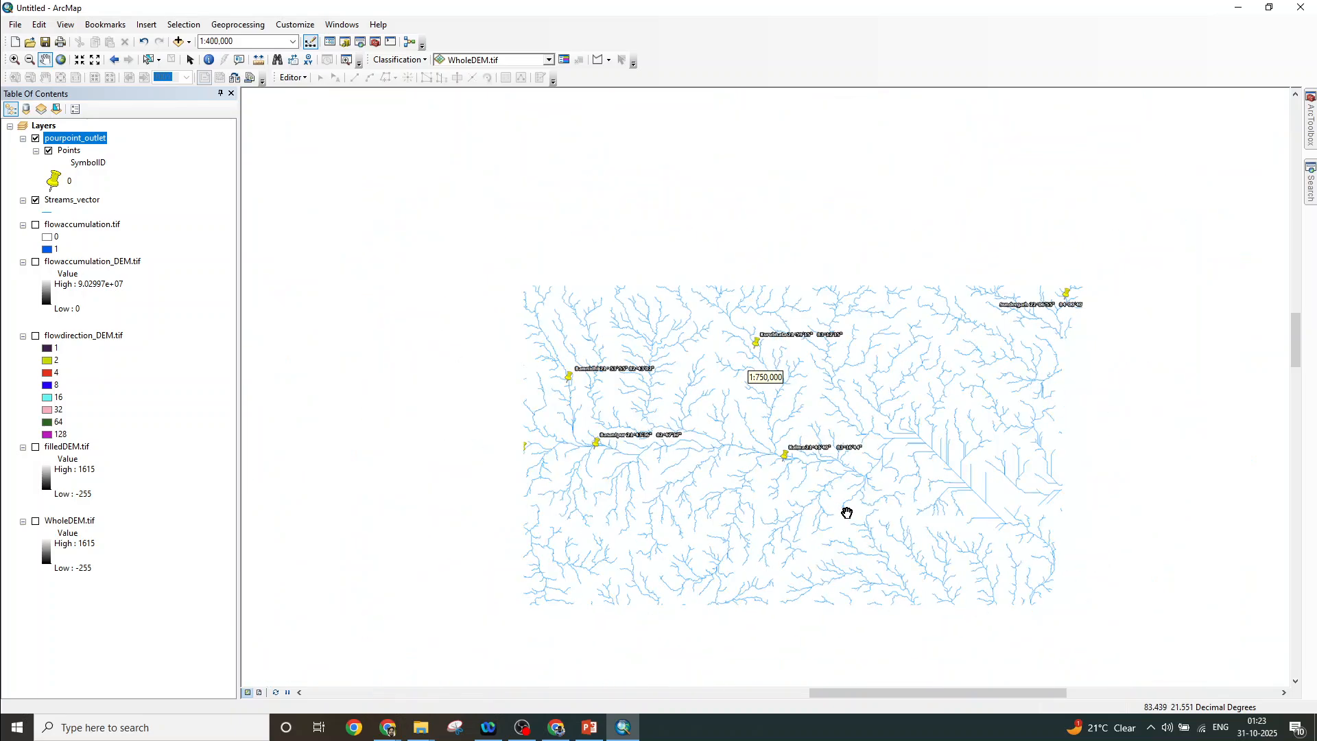
pyautogui.scroll(-5, 754, 374)
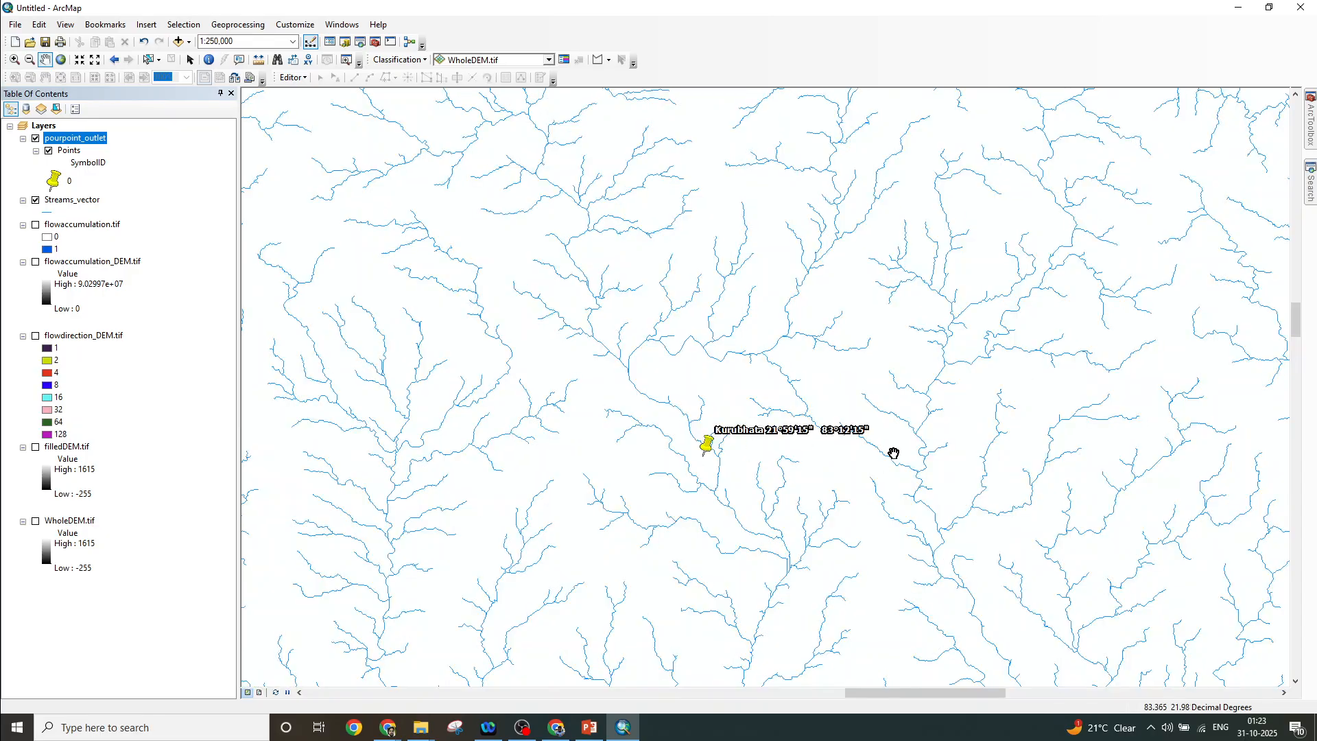
pyautogui.scroll(-3, 747, 446)
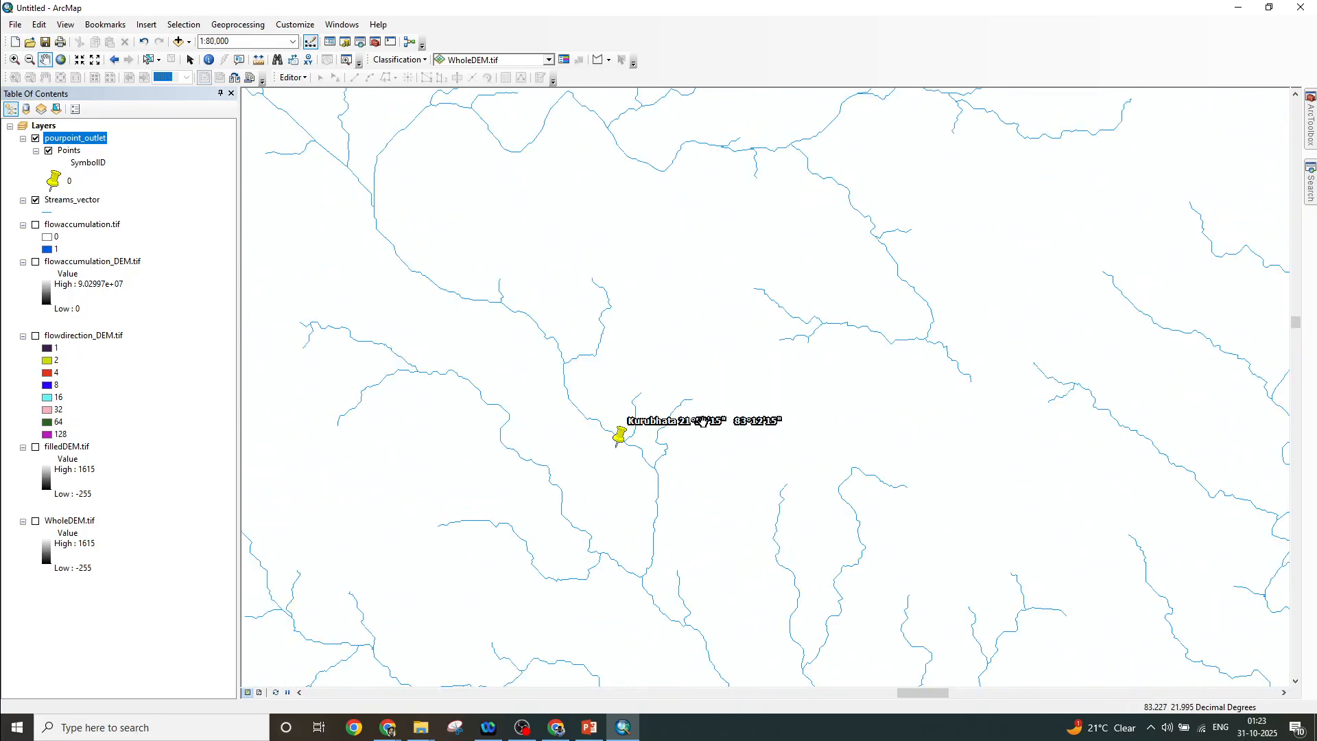
pyautogui.scroll(-3, 637, 446)
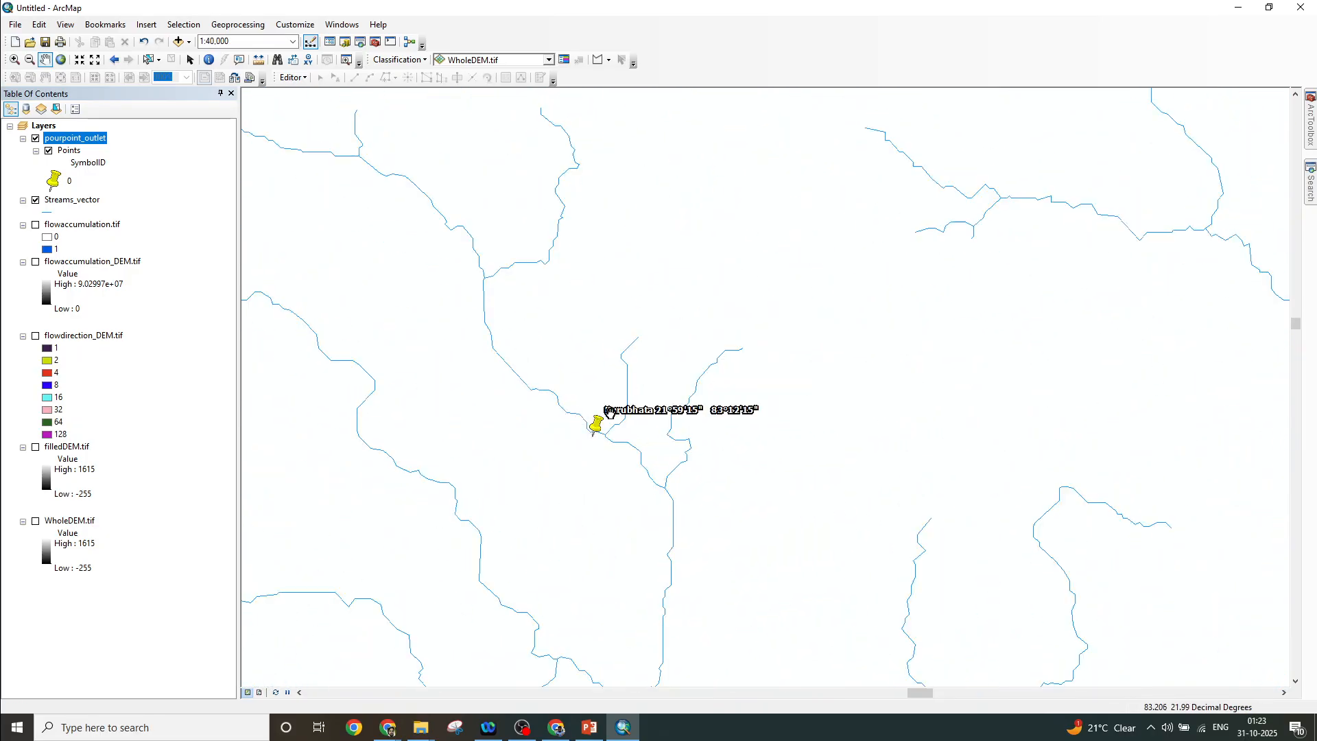
pyautogui.scroll(-1, 609, 449)
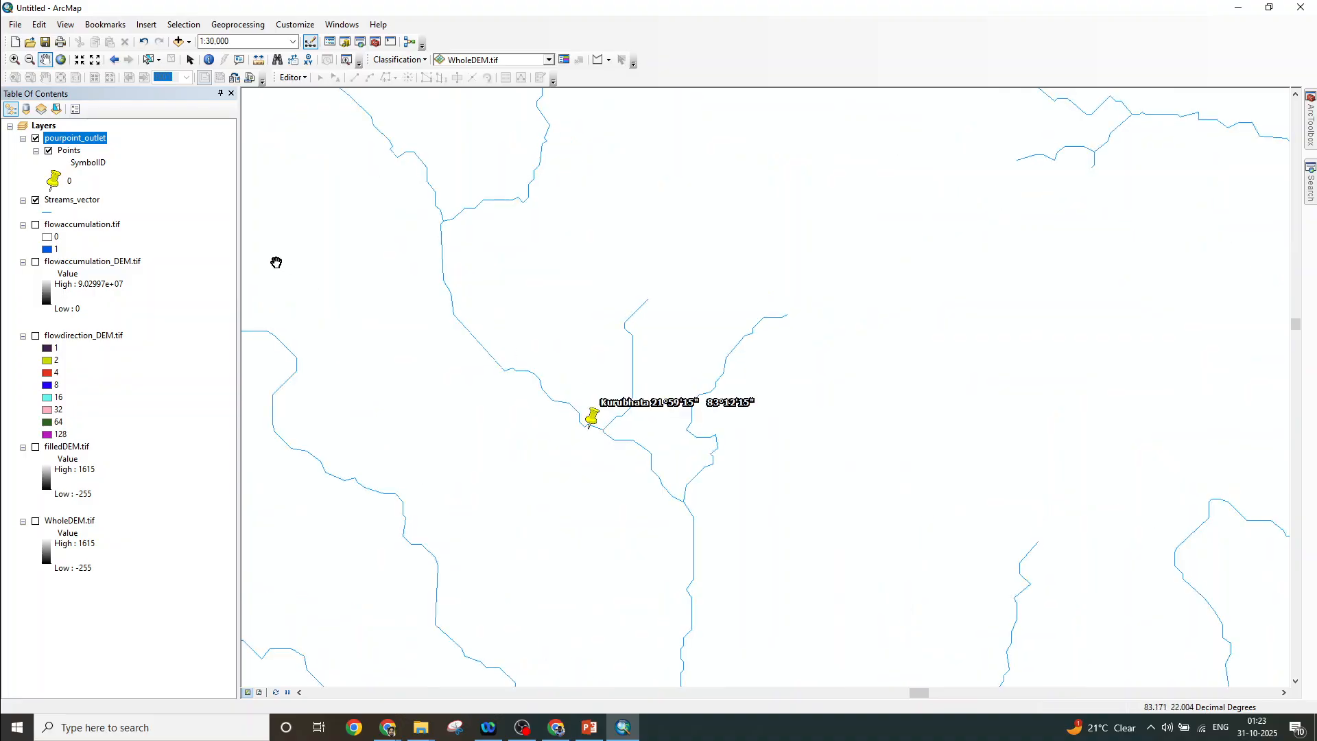
# Select only the Kurubhata gauging point feature on the map
pyautogui.click(189, 61)
pyautogui.moveTo(569, 392); pyautogui.dragTo(609, 438)
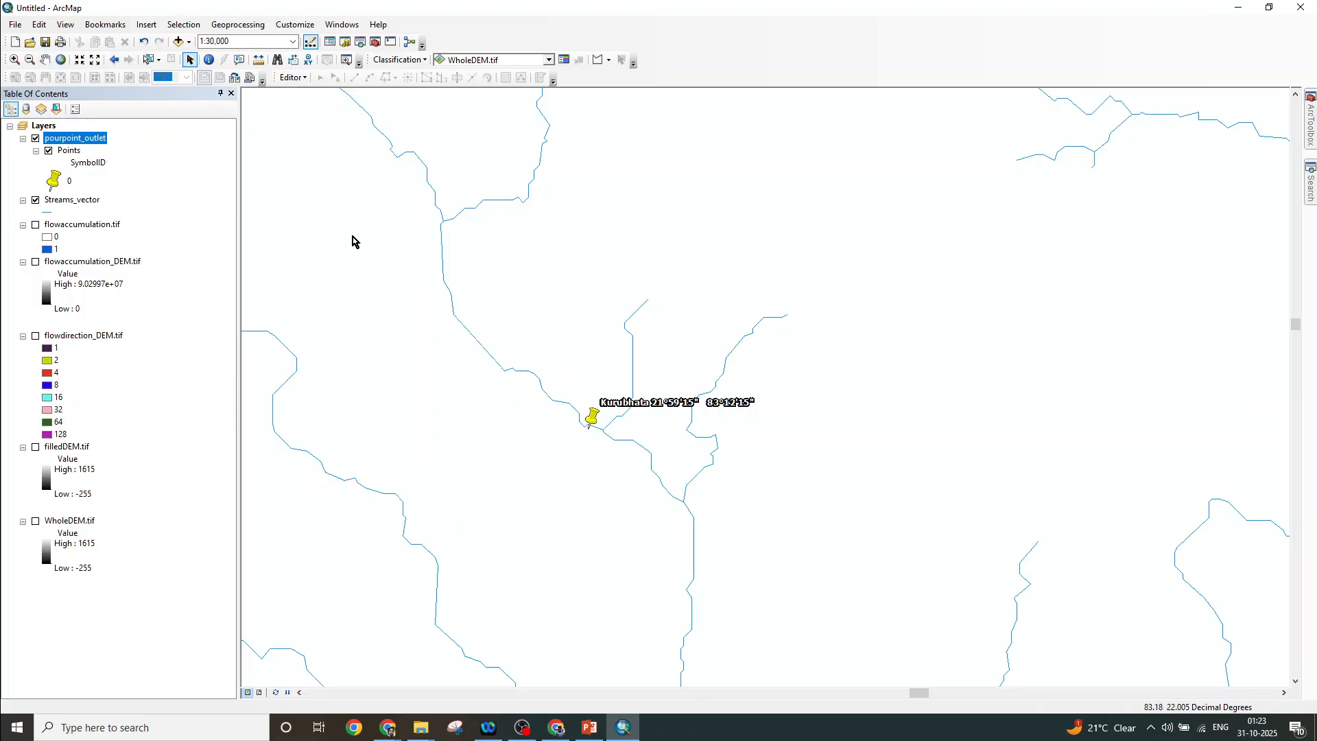
pyautogui.click(147, 61)
pyautogui.moveTo(553, 396); pyautogui.dragTo(627, 437)
pyautogui.click(596, 425)
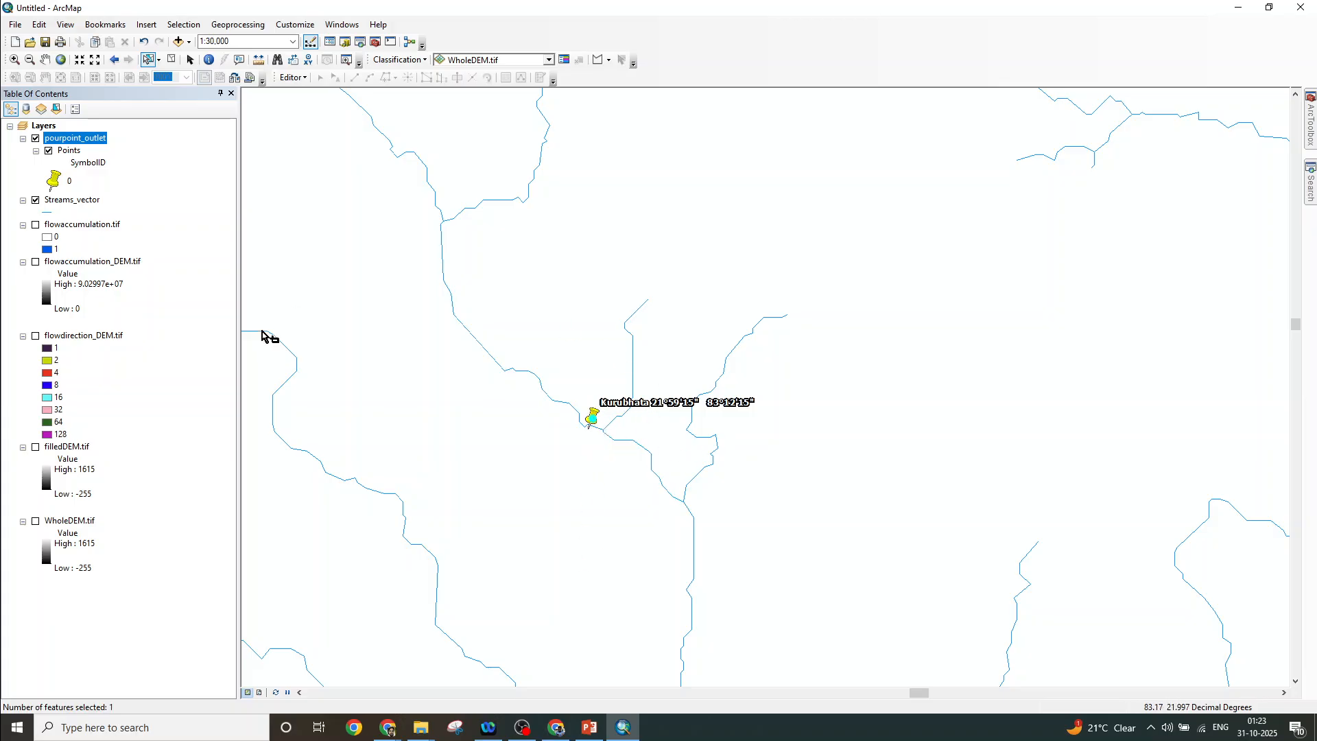
# Check the selected Kurubhata record in the attribute table of the Points layer, then close the table
pyautogui.rightClick(85, 141)
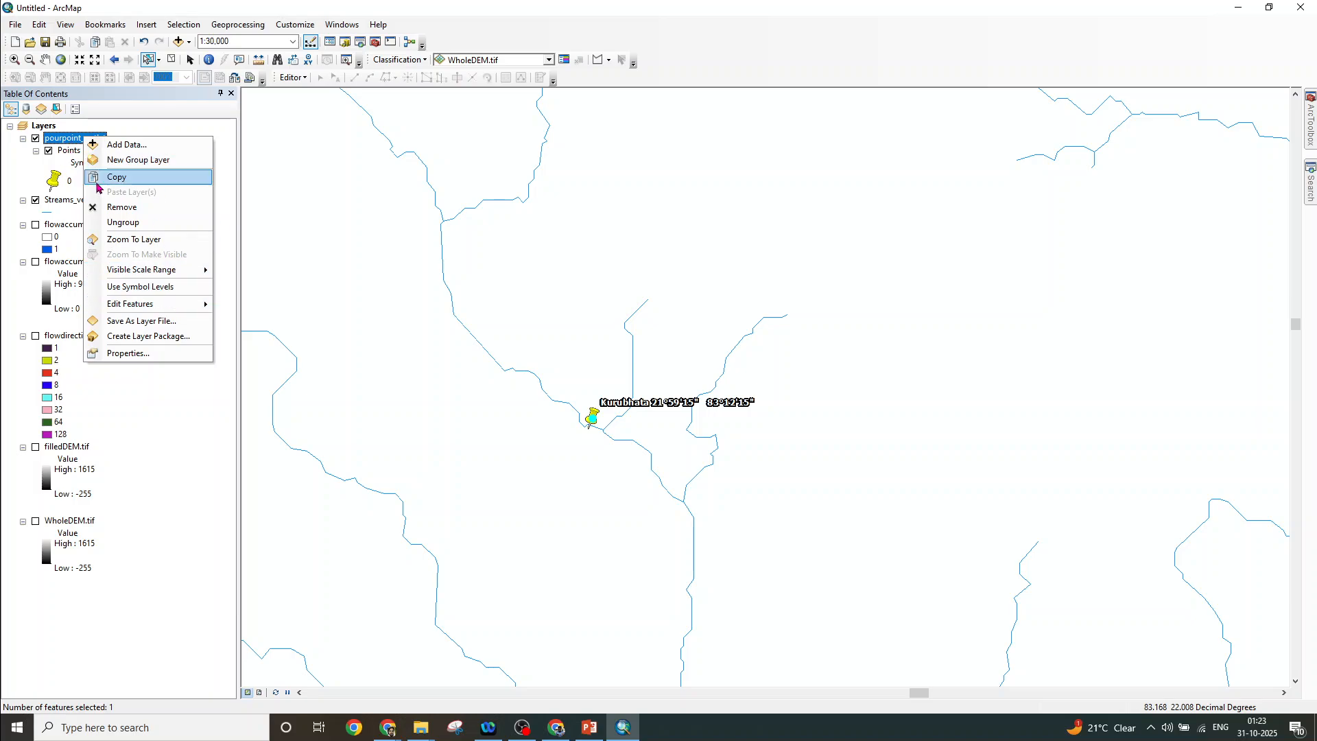
pyautogui.click(137, 390)
pyautogui.click(69, 150)
pyautogui.rightClick(69, 156)
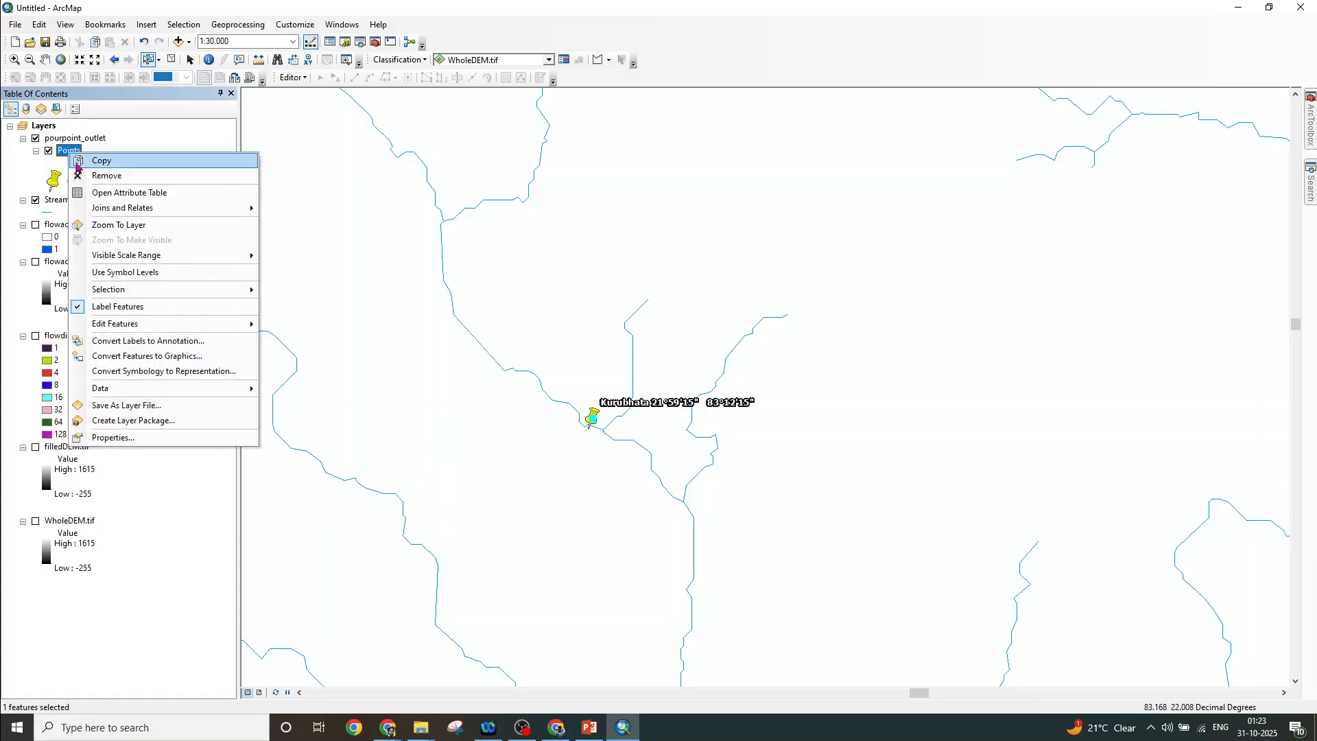
pyautogui.click(130, 194)
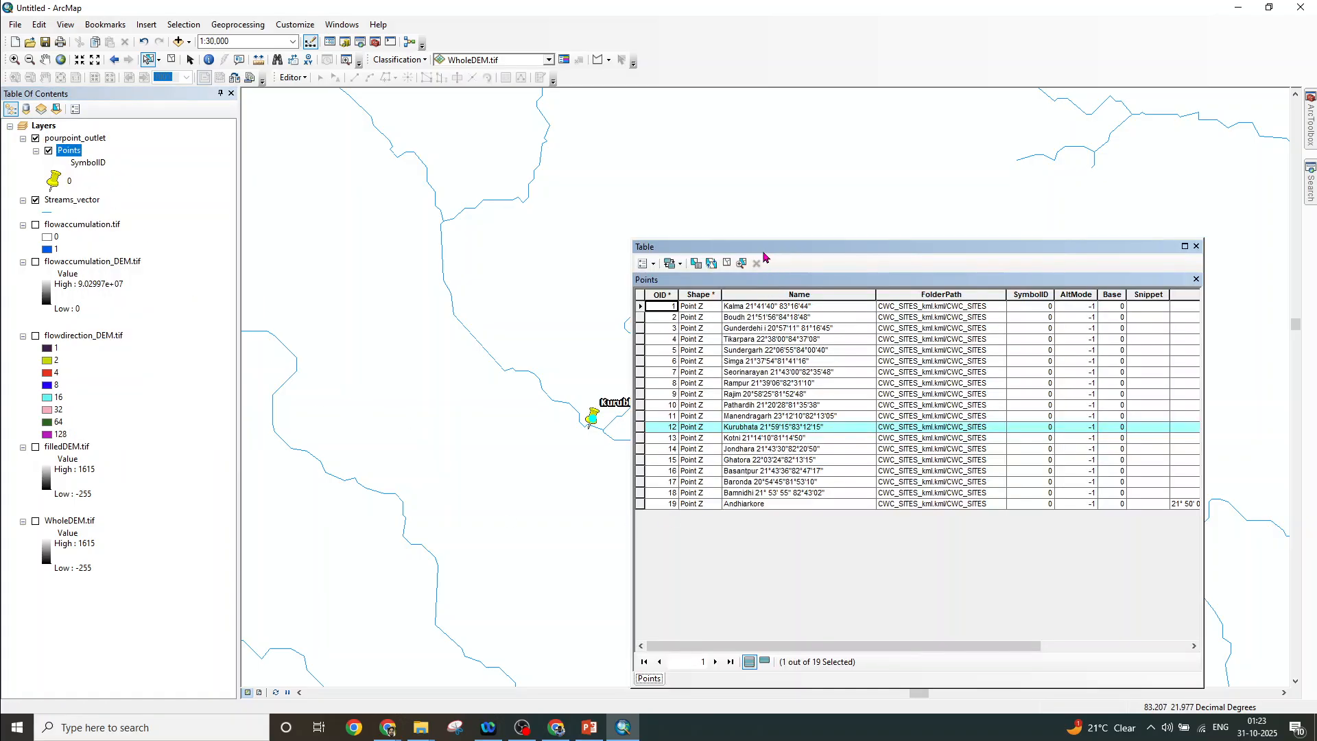
pyautogui.moveTo(762, 250); pyautogui.dragTo(880, 182)
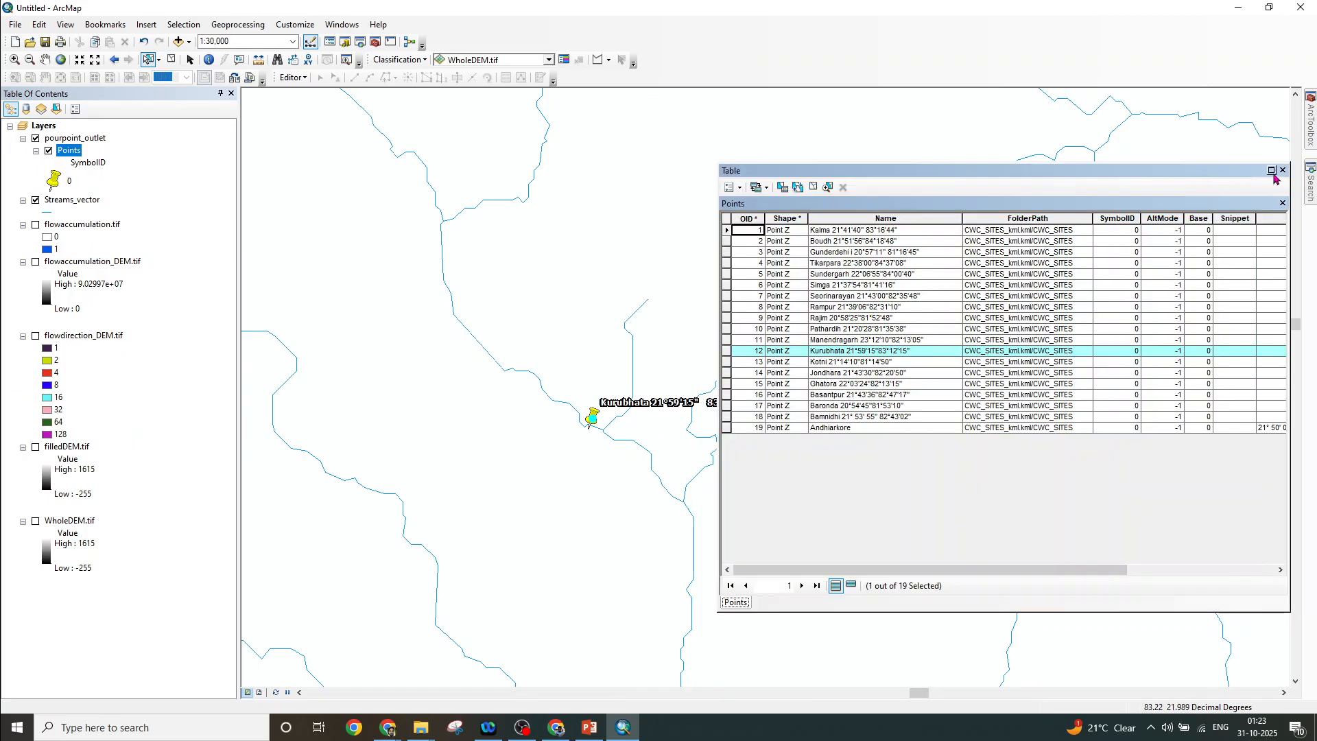
pyautogui.click(1313, 169)
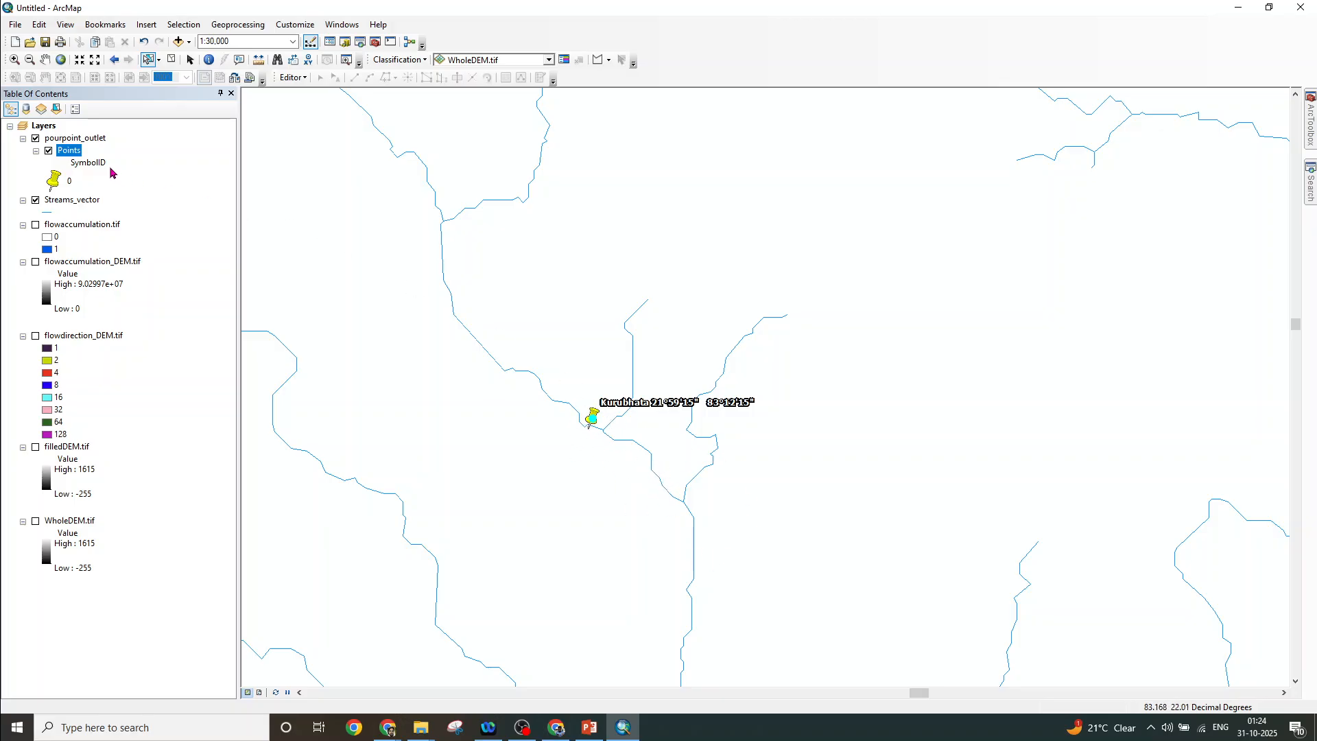
# Set up a data export of the Points layer for selected features only, using the data frame's coordinate system
pyautogui.rightClick(65, 155)
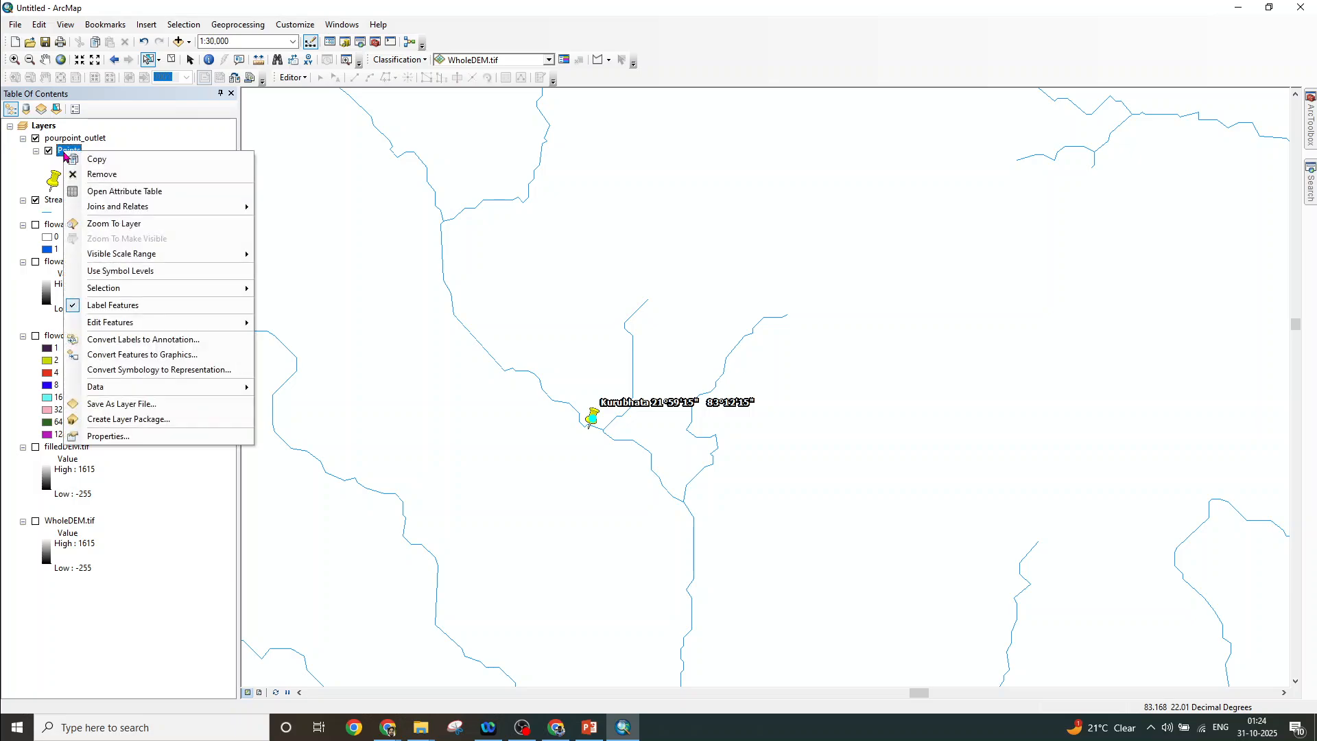
pyautogui.moveTo(115, 391)
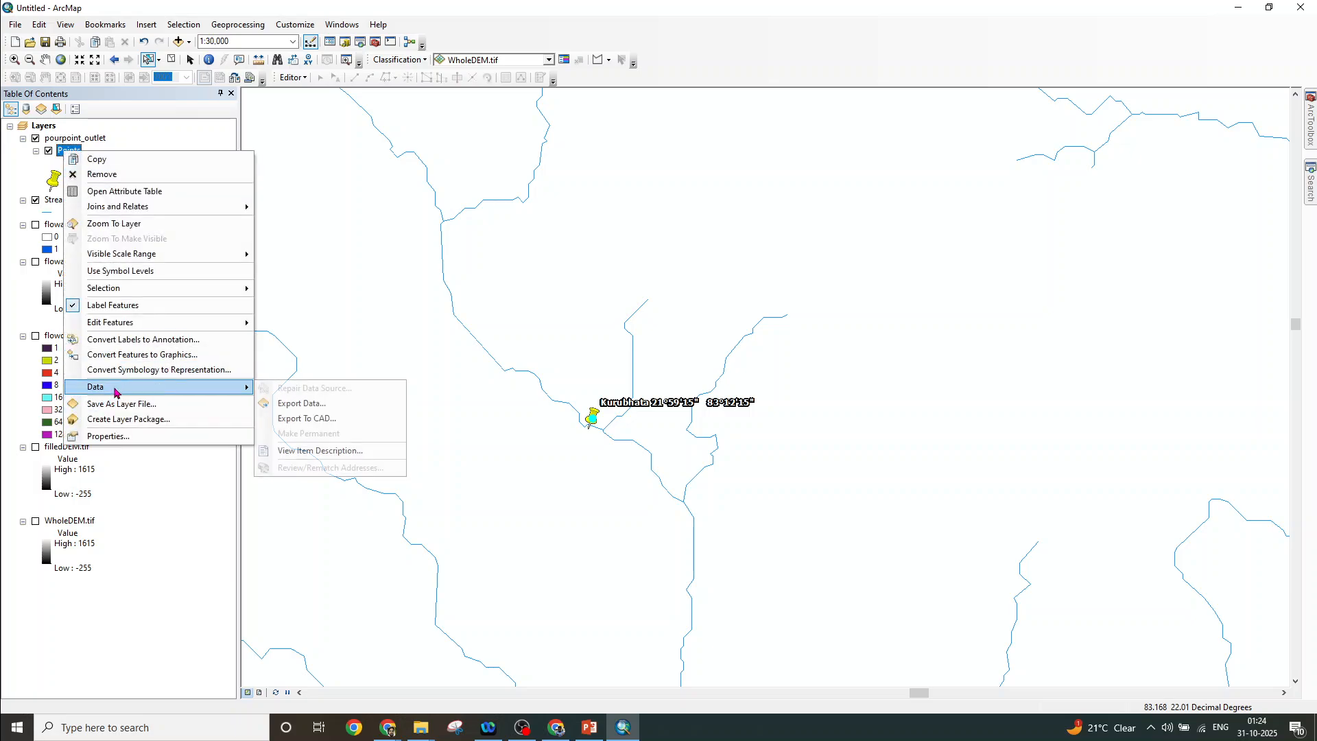
pyautogui.click(317, 403)
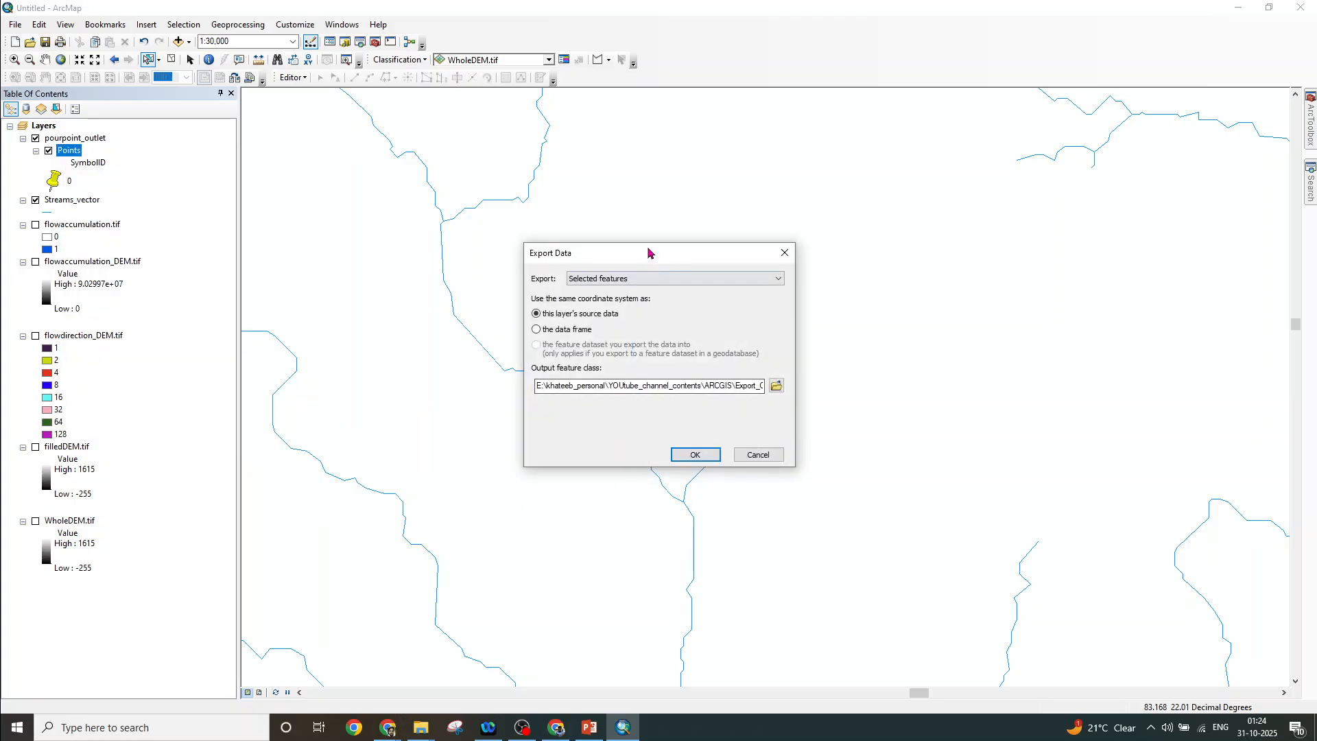
pyautogui.moveTo(650, 251); pyautogui.dragTo(795, 177)
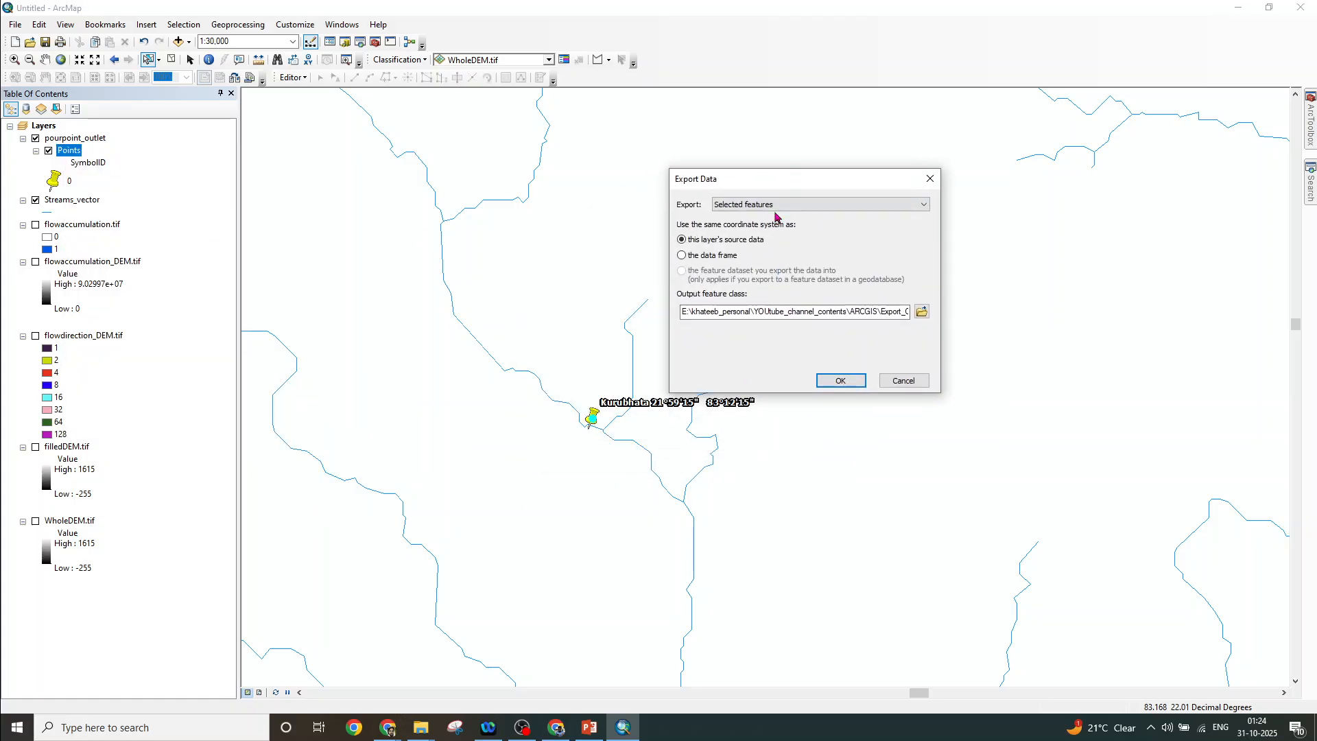
pyautogui.moveTo(821, 172); pyautogui.dragTo(891, 140)
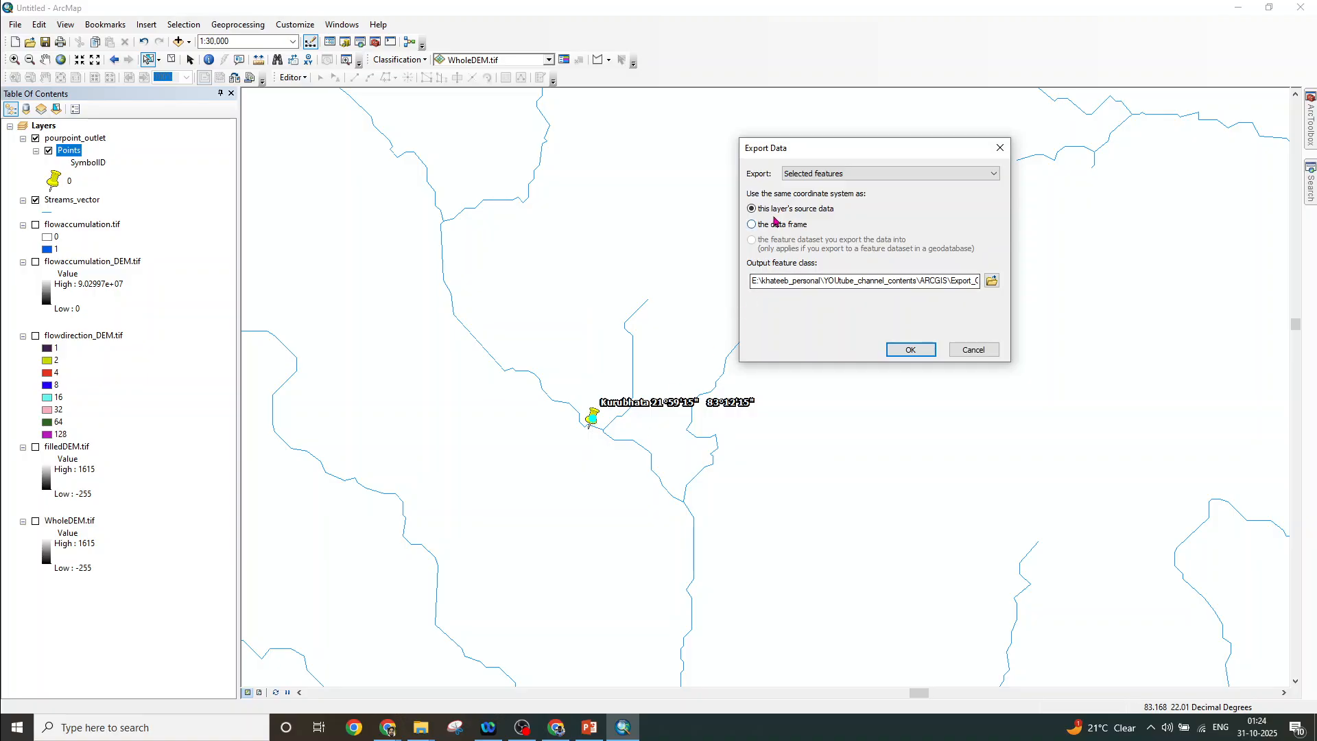
pyautogui.click(845, 174)
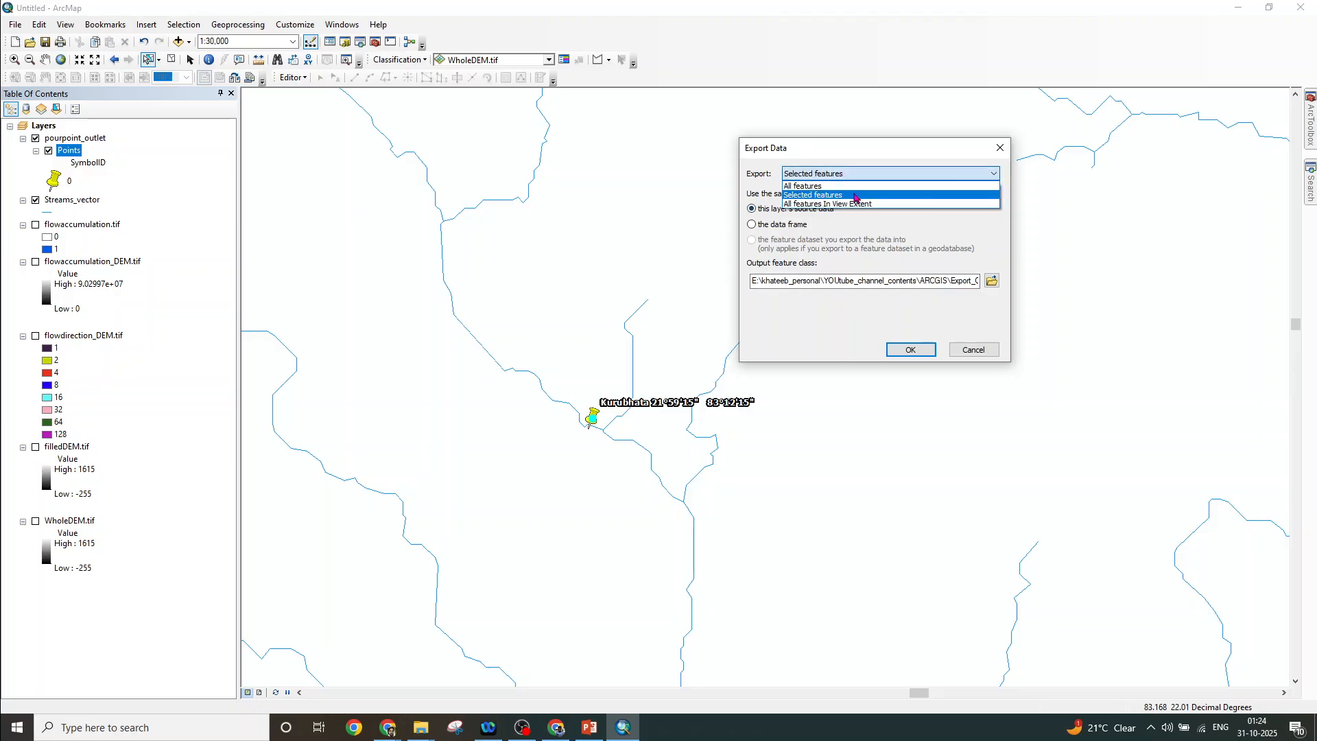
pyautogui.click(855, 195)
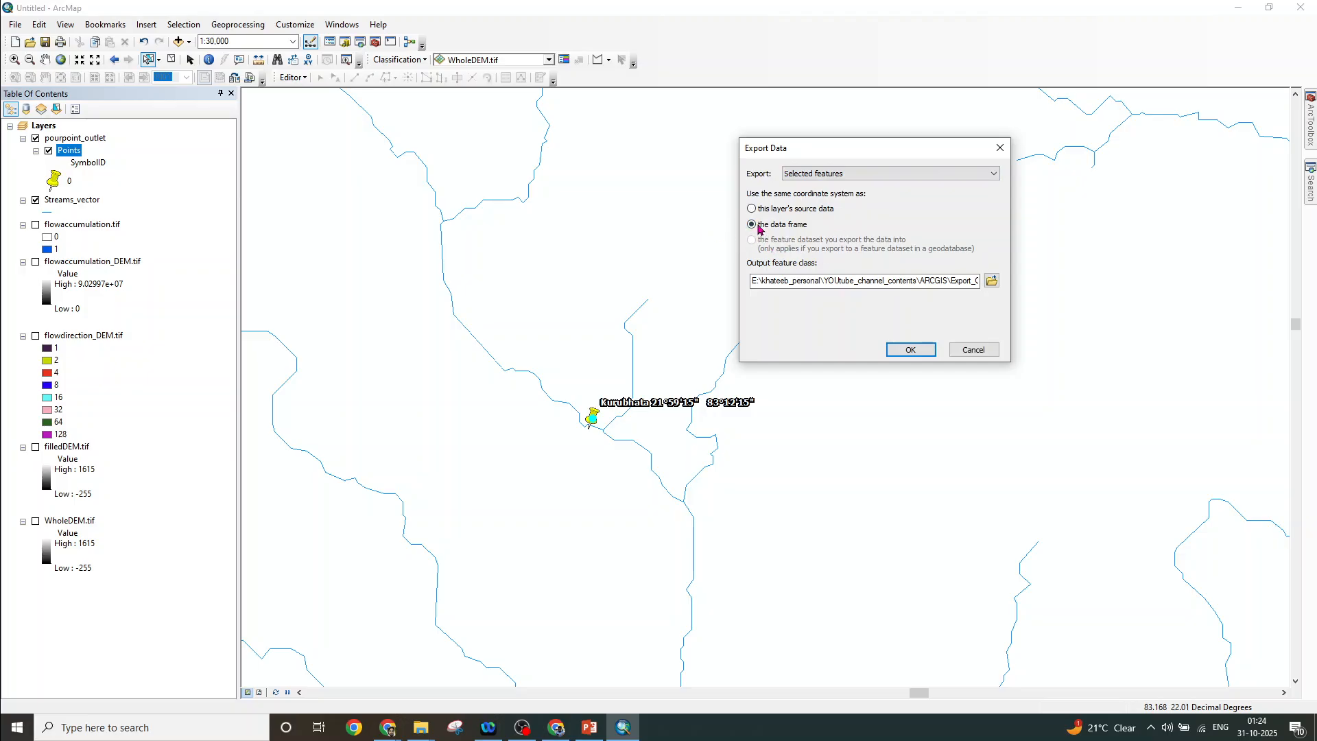
# Name the output shapefile Pourpoint_Kurubhata in the ARCGIS folder and run the export
pyautogui.moveTo(929, 282); pyautogui.dragTo(985, 282)
pyautogui.click(938, 281)
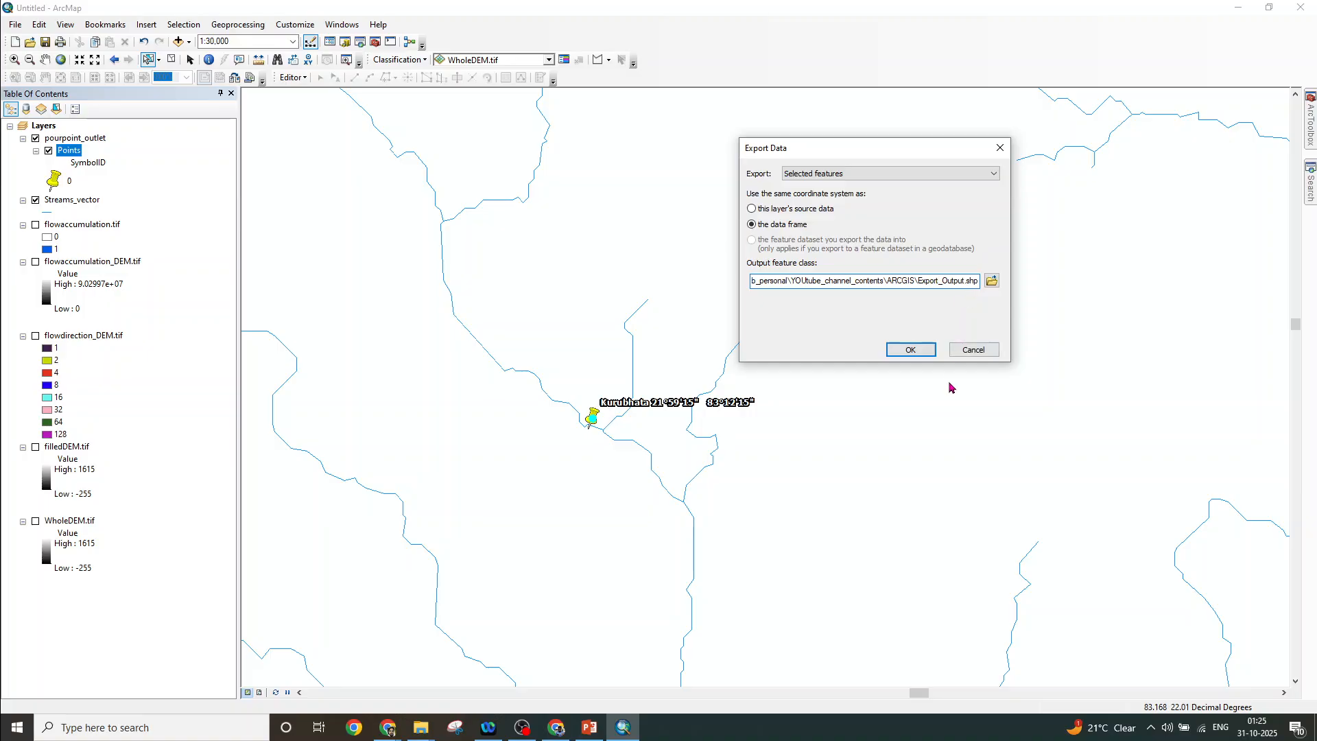
pyautogui.press('BackSpace')
pyautogui.press('BackSpace')
pyautogui.press('BackSpace')
pyautogui.press('BackSpace')
pyautogui.press('BackSpace')
pyautogui.press('BackSpace')
pyautogui.press('BackSpace')
pyautogui.press('BackSpace')
pyautogui.press('BackSpace')
pyautogui.press('BackSpace')
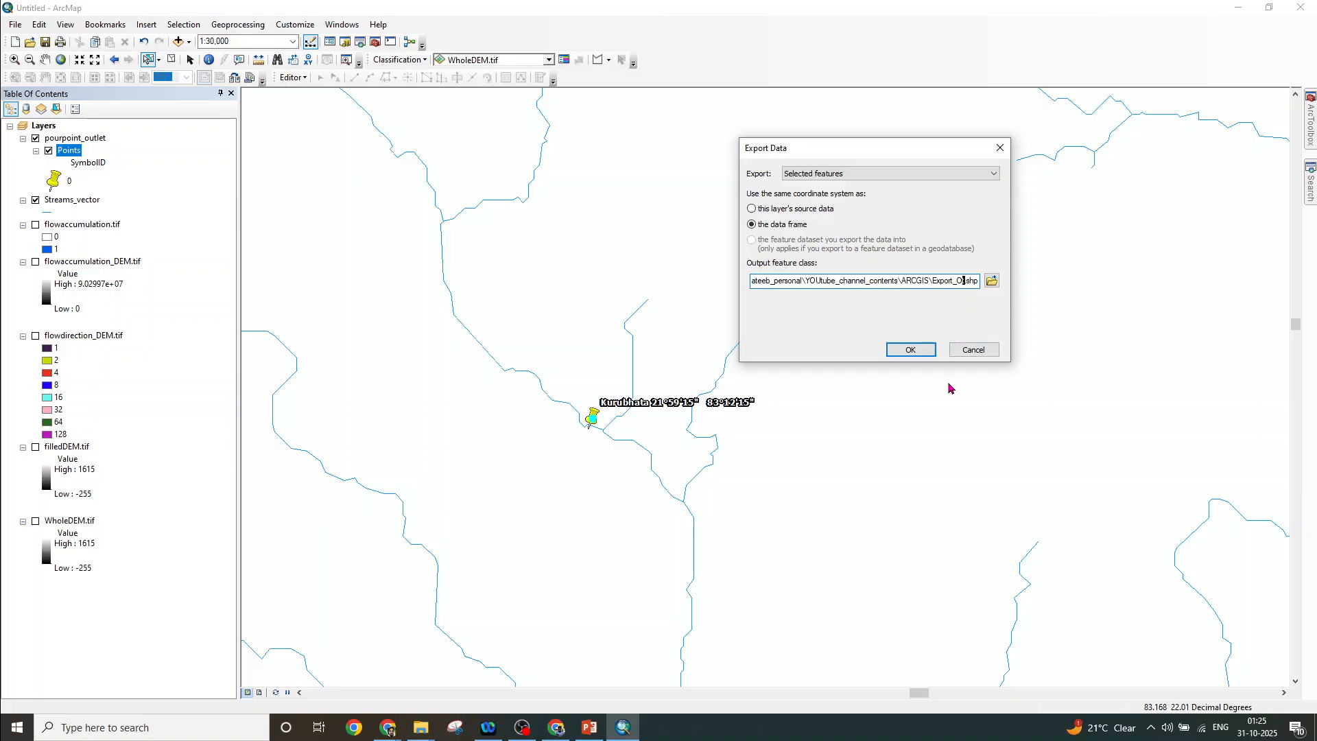
pyautogui.press('BackSpace')
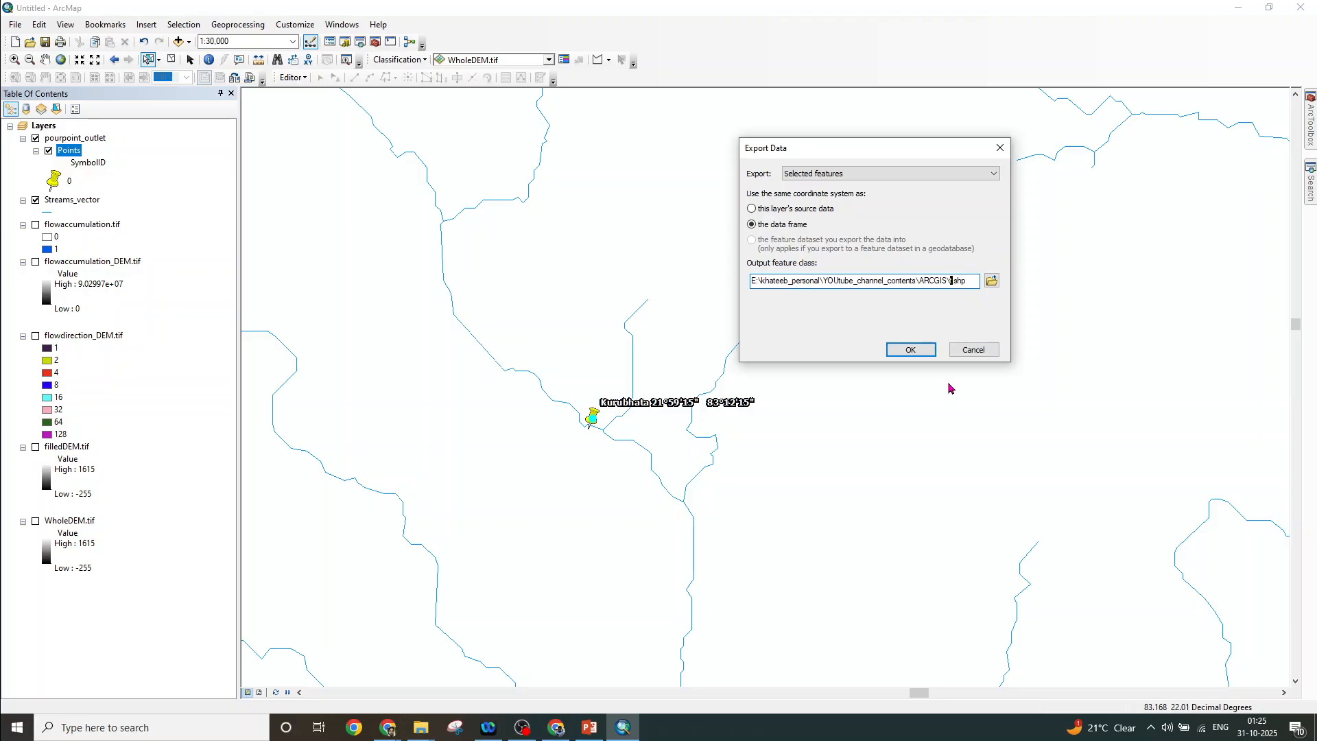
pyautogui.write('Pourpoint')
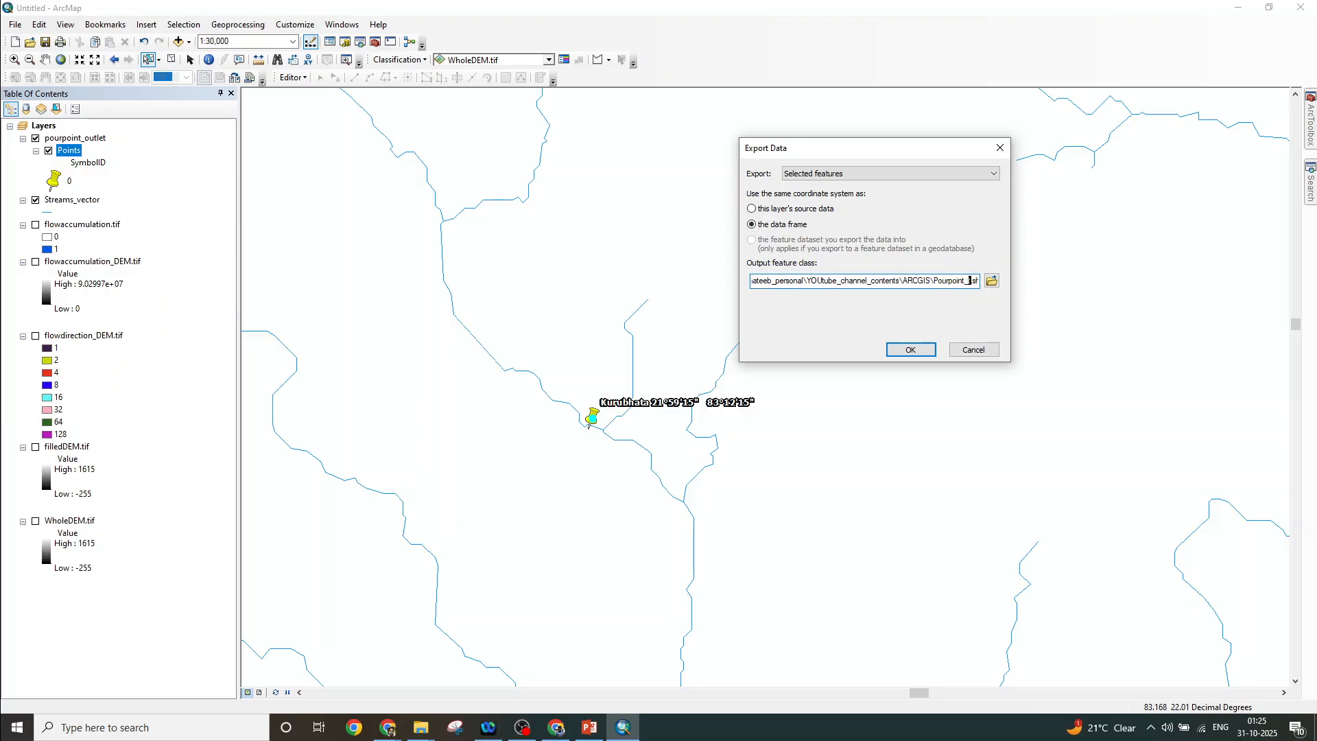
pyautogui.write('_Kurubhata')
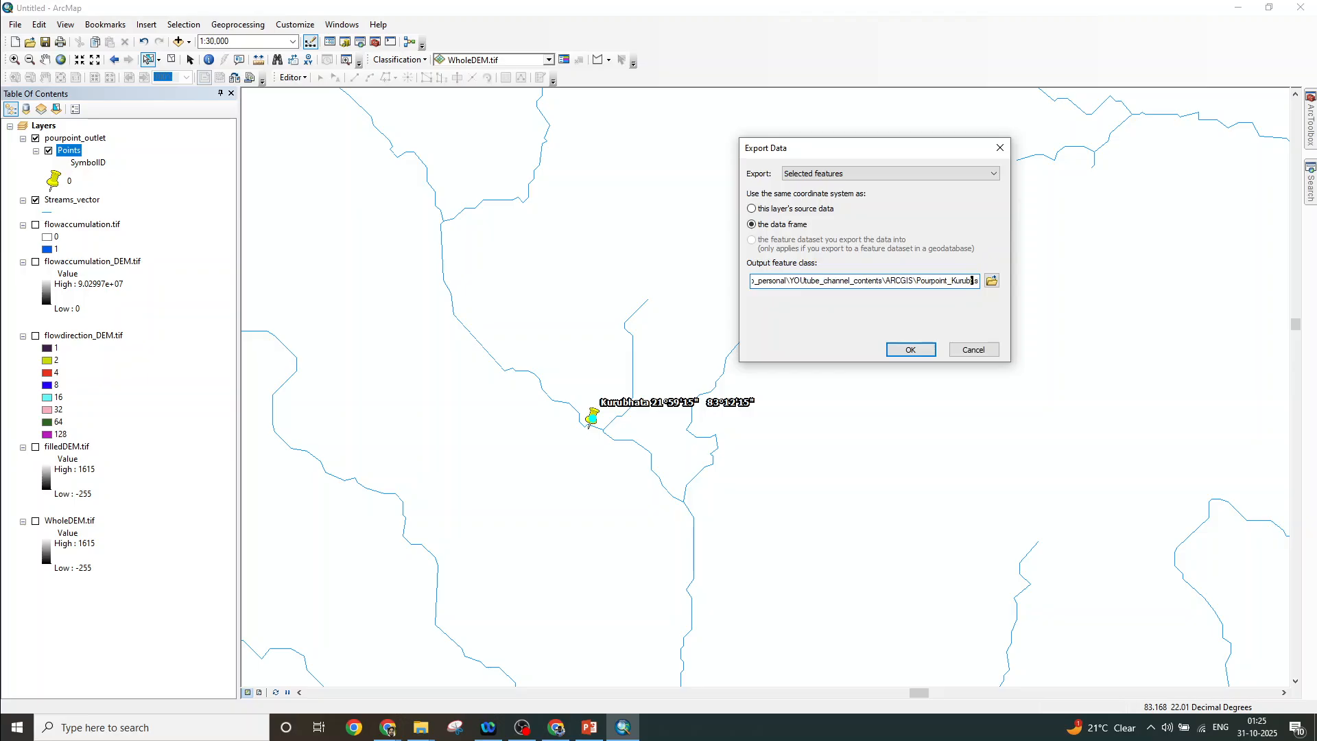
pyautogui.click(916, 350)
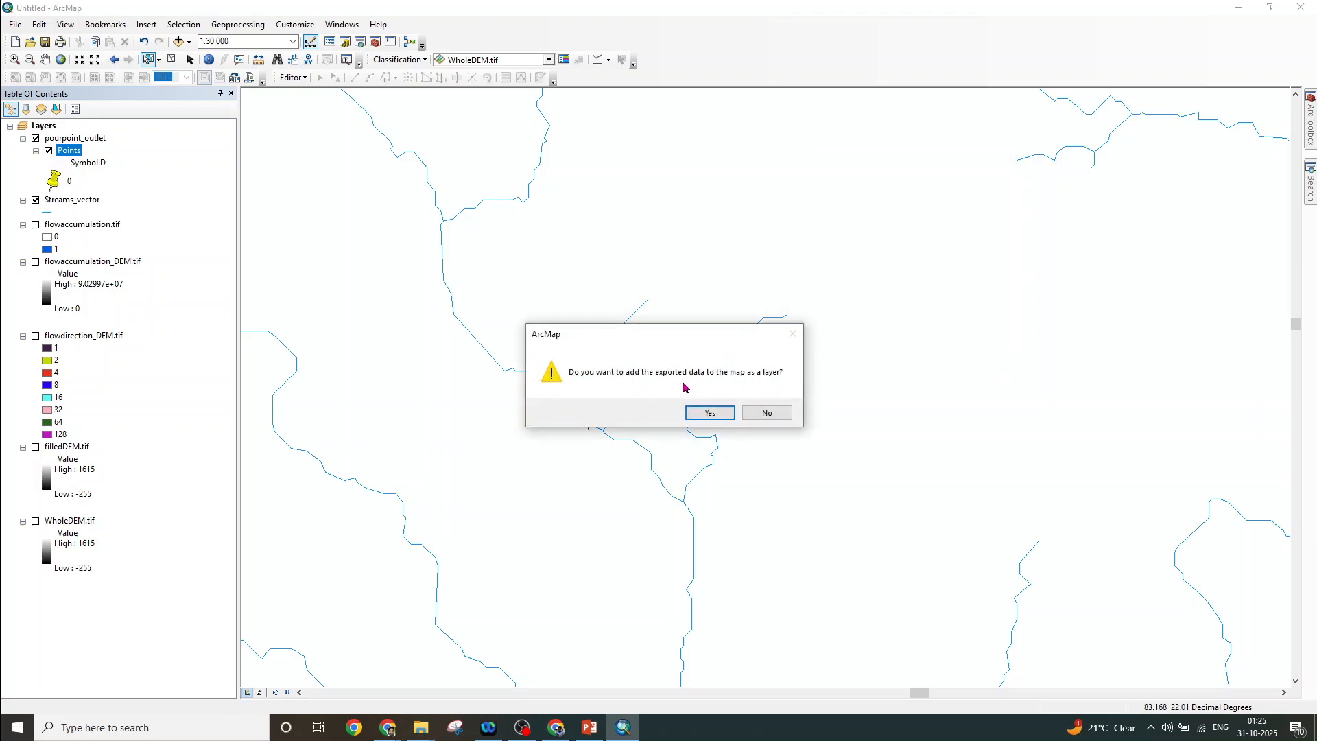
# Add the exported pour point data to the map as a layer
pyautogui.click(710, 412)
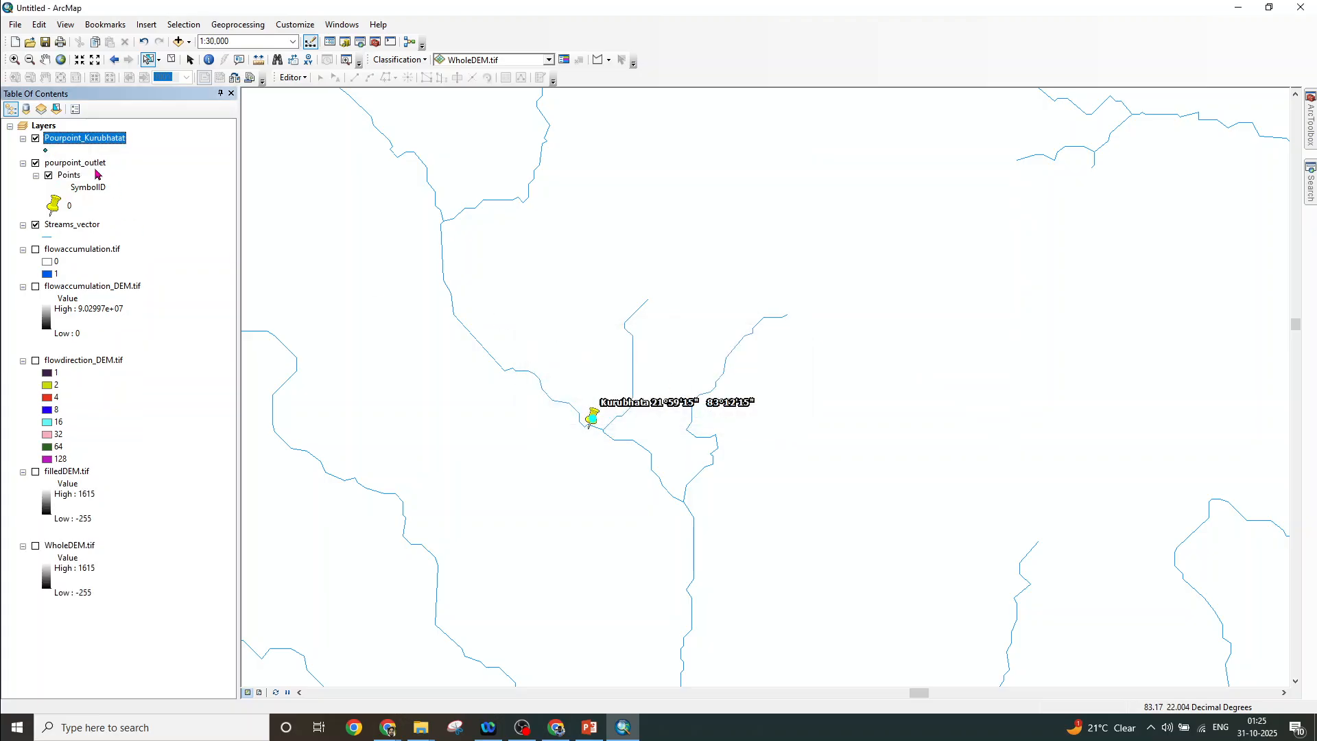
# Examine the Kurubhata pour point's position relative to the nearest stream line
pyautogui.scroll(1, 616, 416)
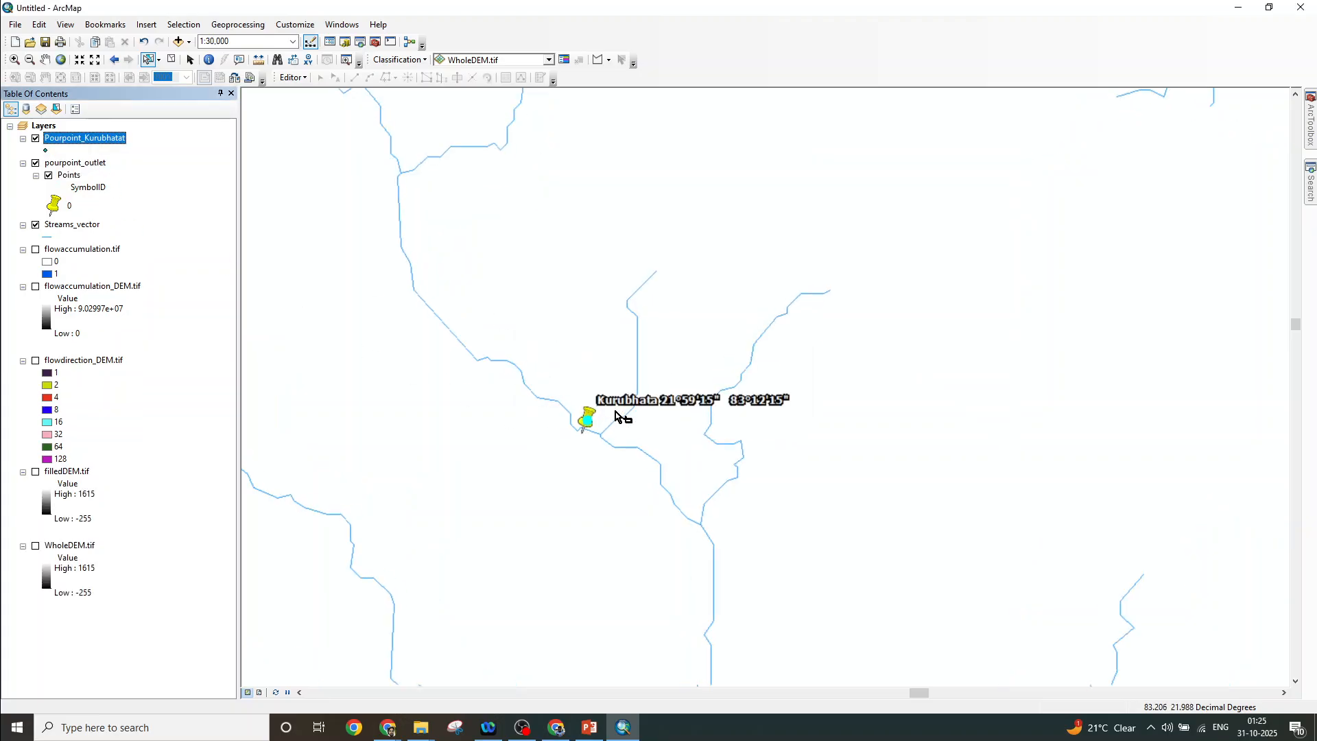
pyautogui.scroll(1, 616, 417)
pyautogui.scroll(1, 603, 435)
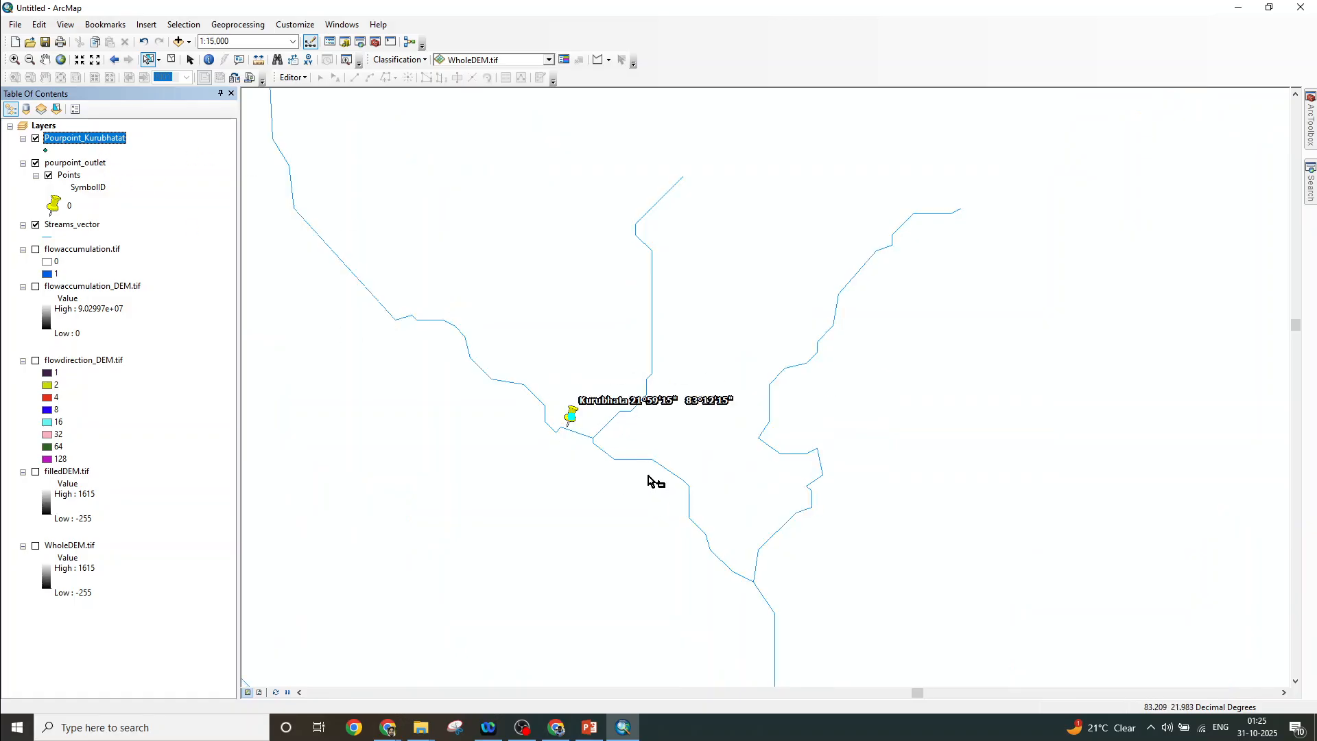
pyautogui.scroll(3, 583, 432)
pyautogui.scroll(5, 545, 409)
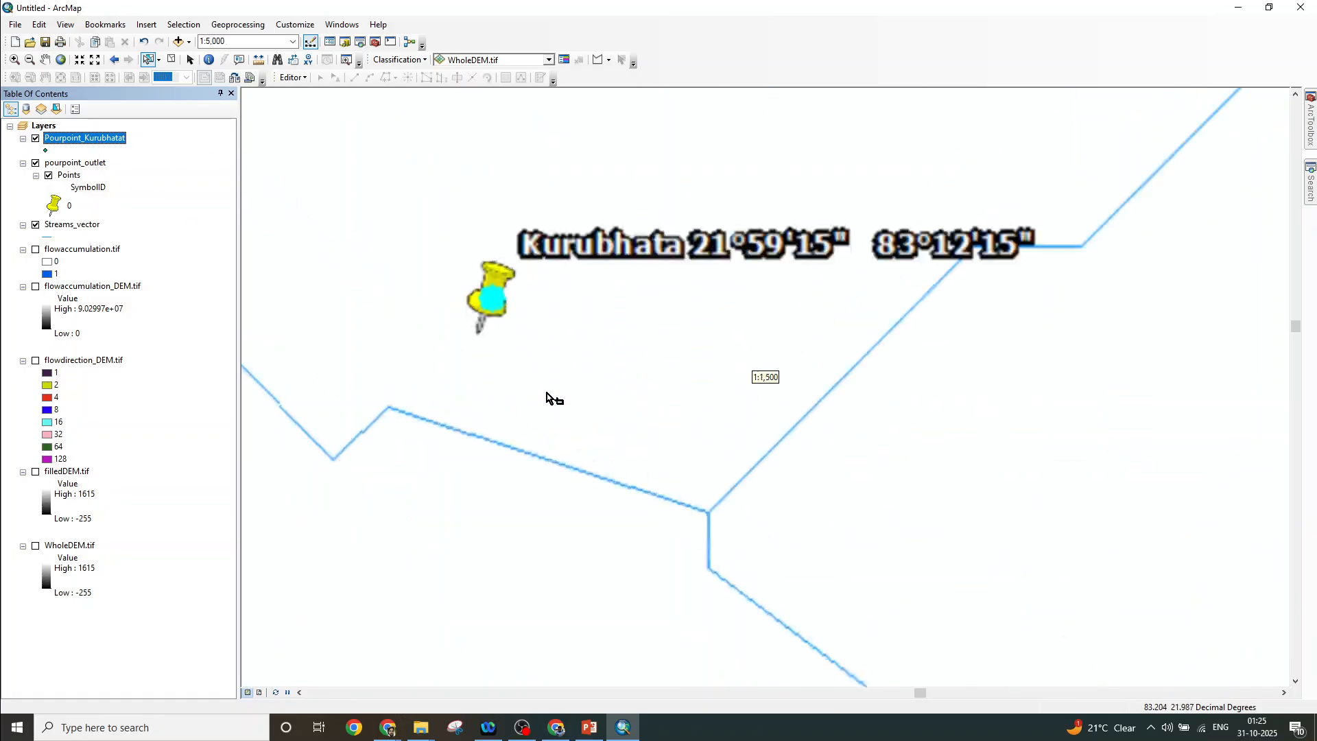
pyautogui.scroll(1, 467, 356)
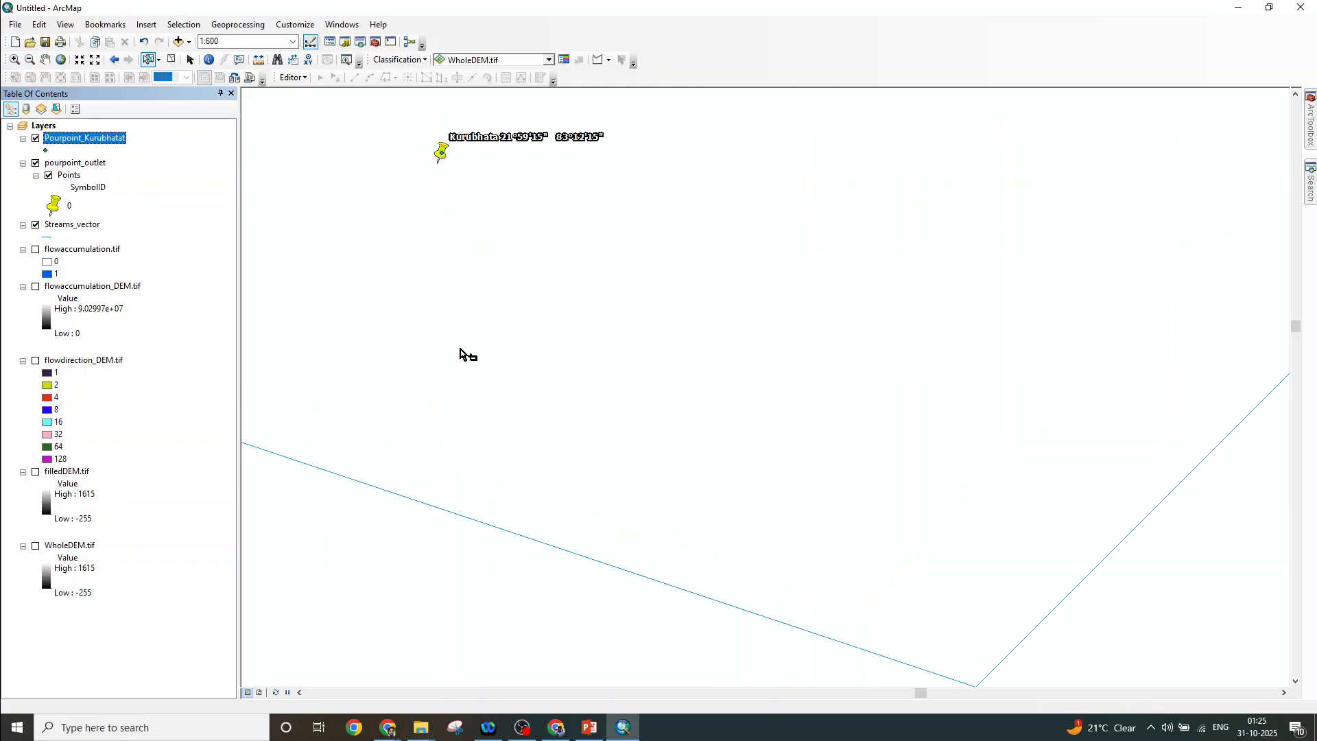
pyautogui.scroll(-3, 448, 416)
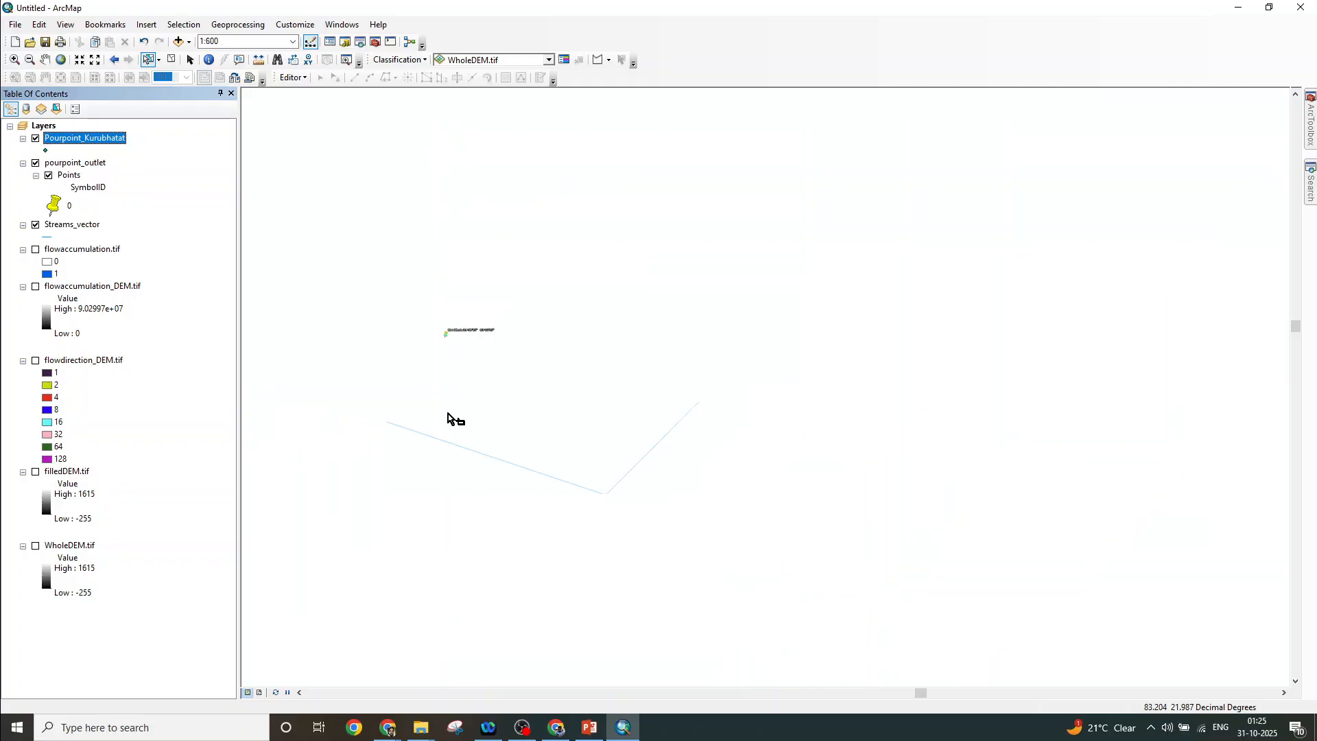
pyautogui.scroll(1, 441, 455)
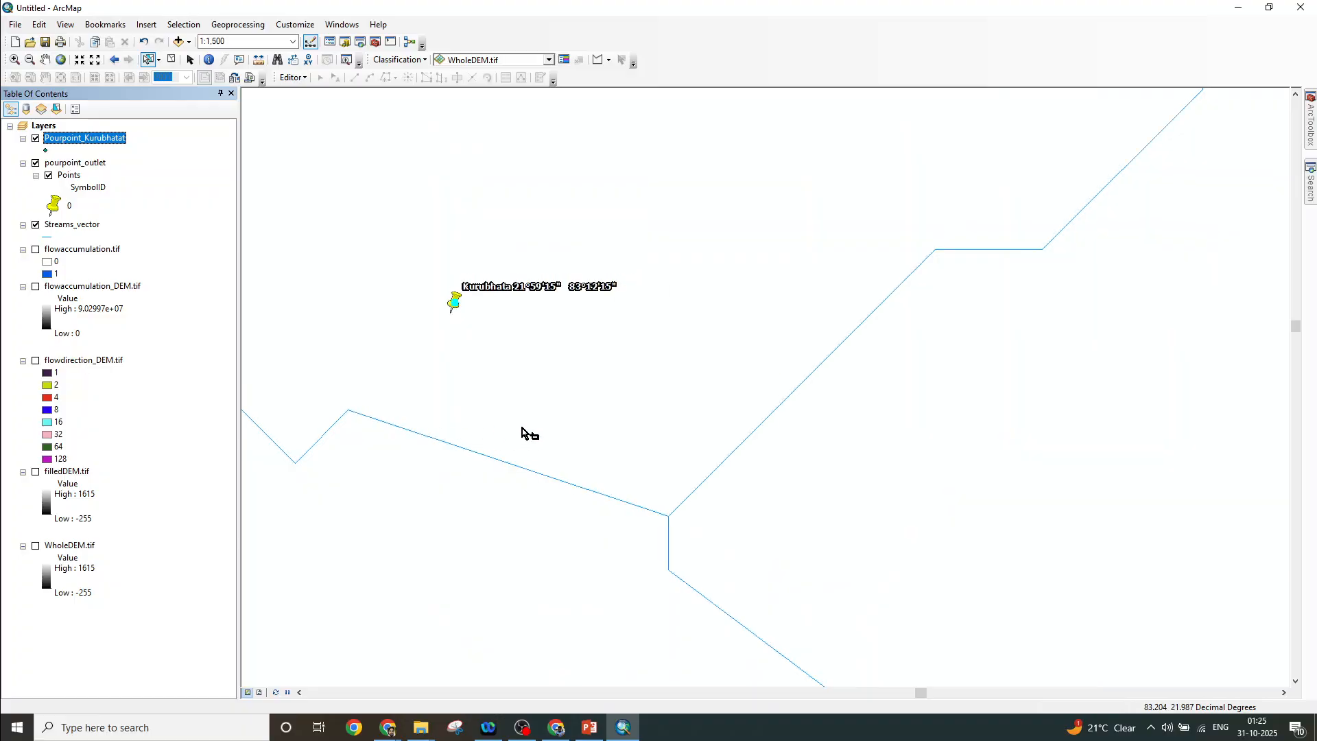
pyautogui.scroll(1, 493, 437)
pyautogui.scroll(5, 439, 439)
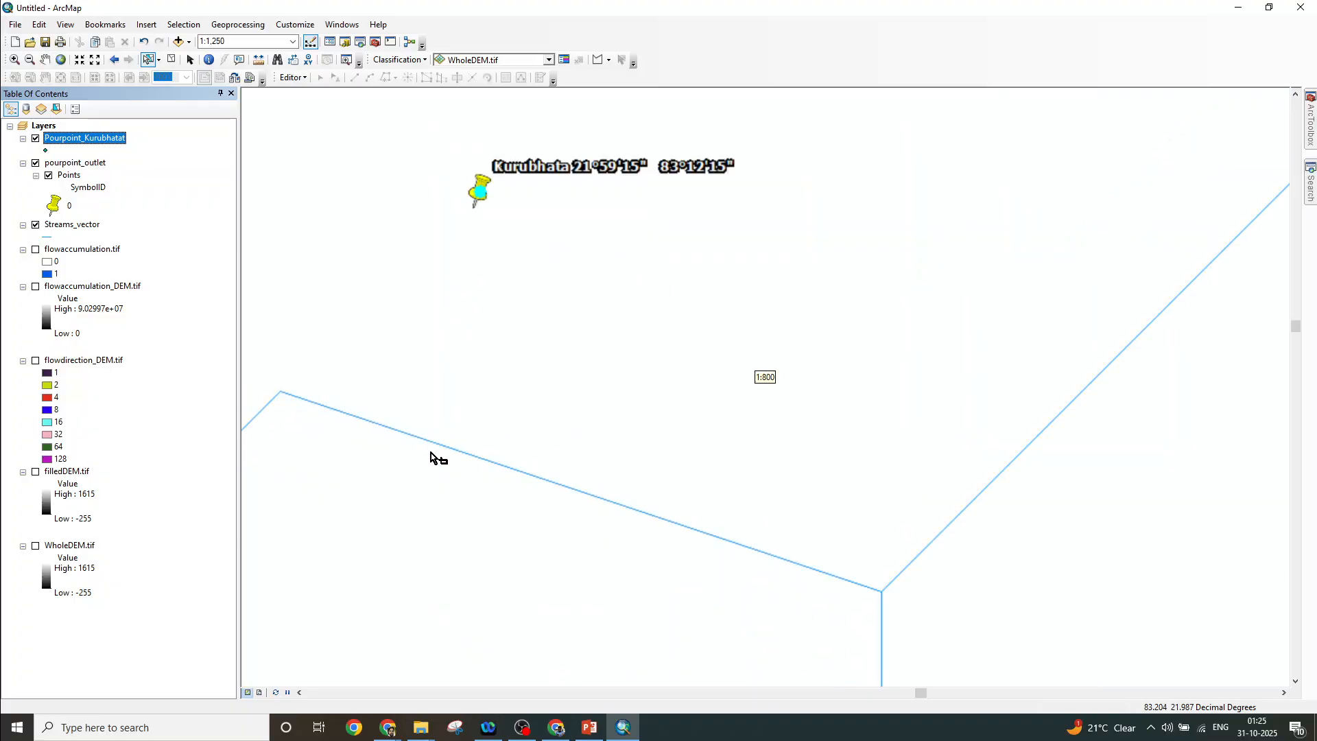
pyautogui.scroll(8, 432, 394)
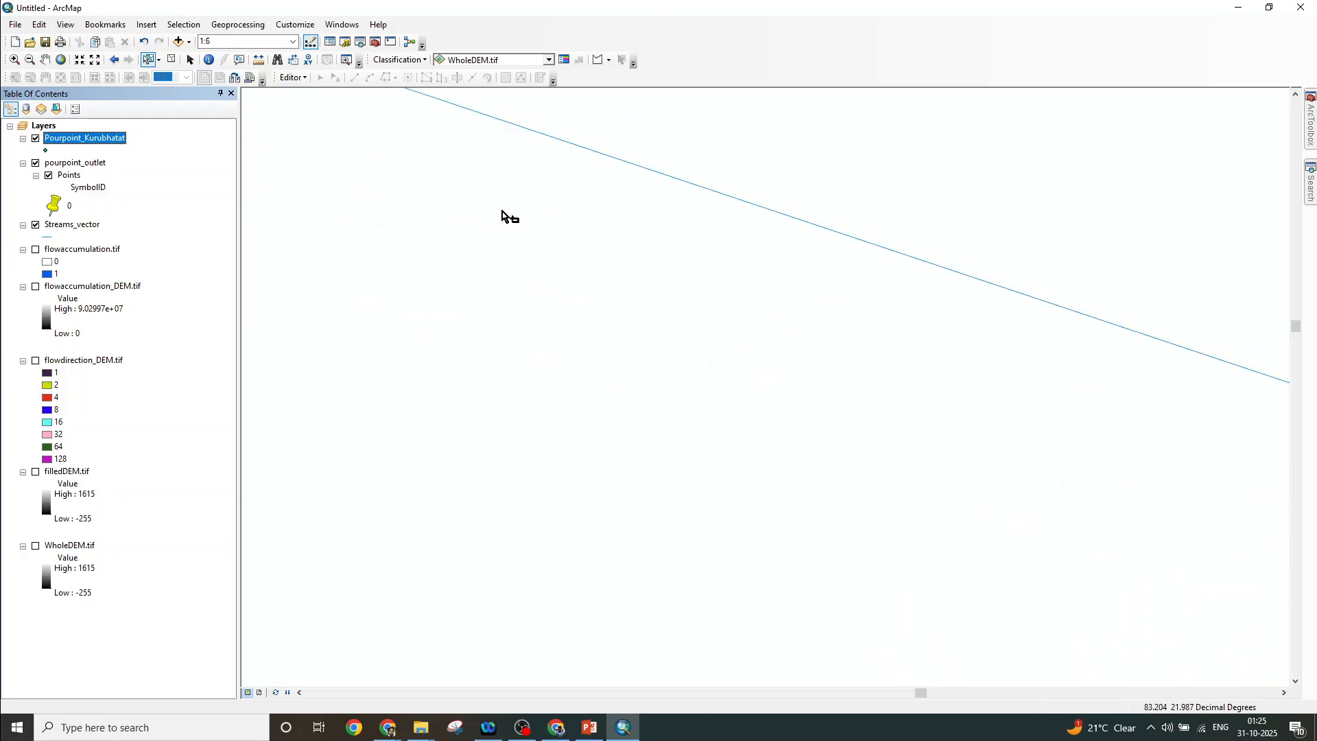
pyautogui.scroll(-8, 541, 334)
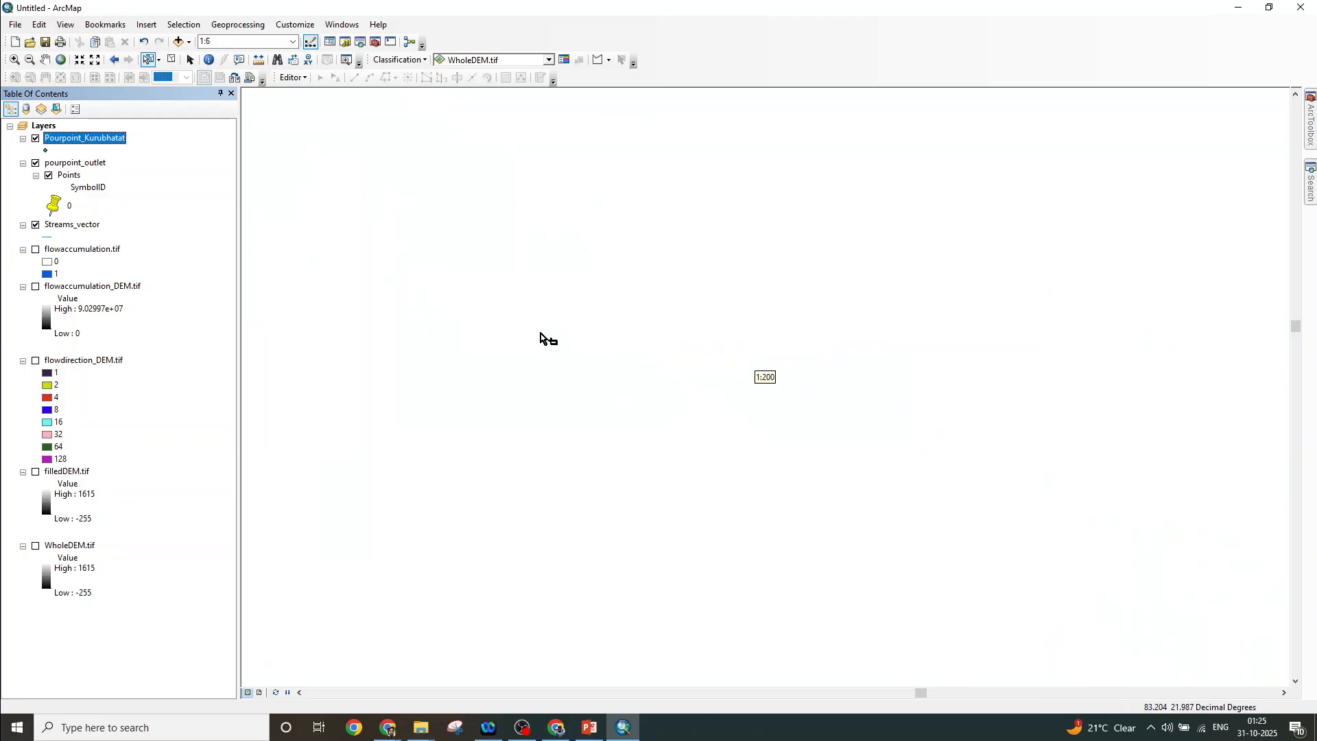
# Display the flowaccumulation.tif layer and compare the pour point's position with the nearby stream cells
pyautogui.click(36, 249)
pyautogui.scroll(-4, 656, 433)
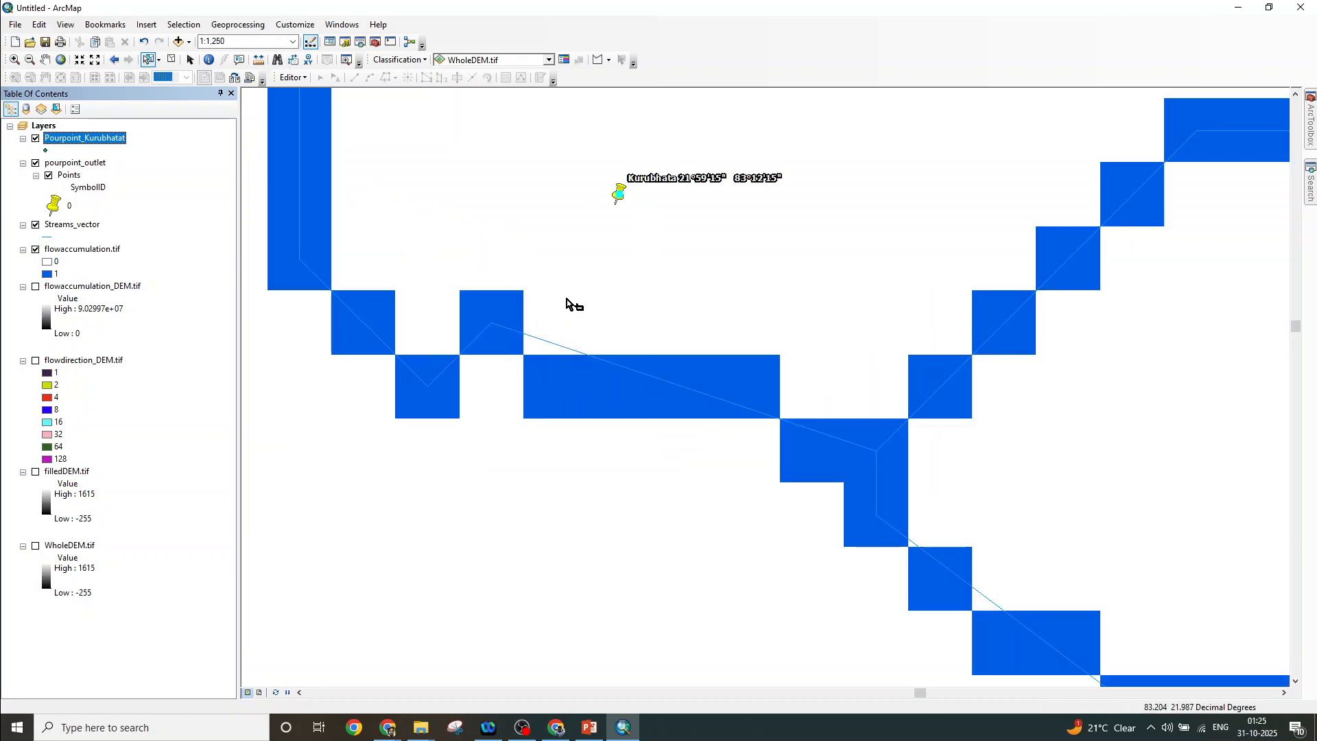
pyautogui.scroll(-1, 582, 316)
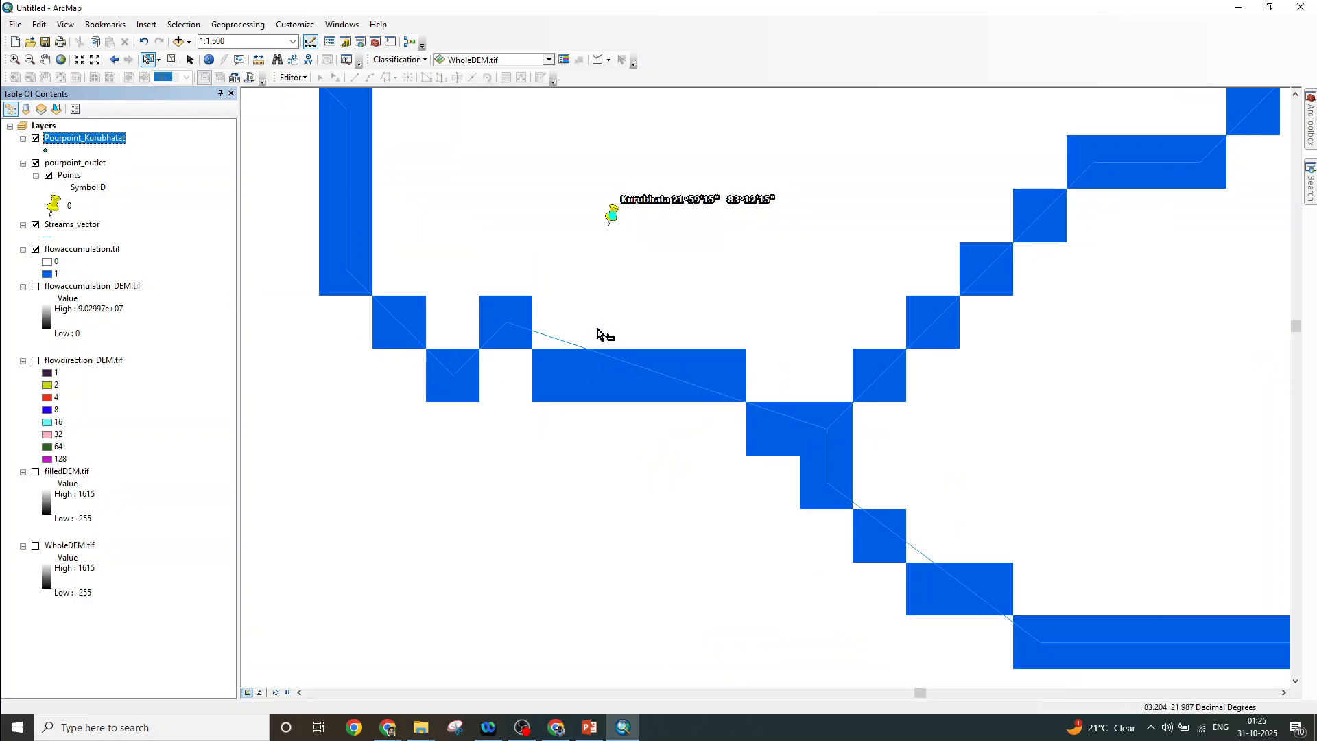
pyautogui.scroll(-2, 592, 260)
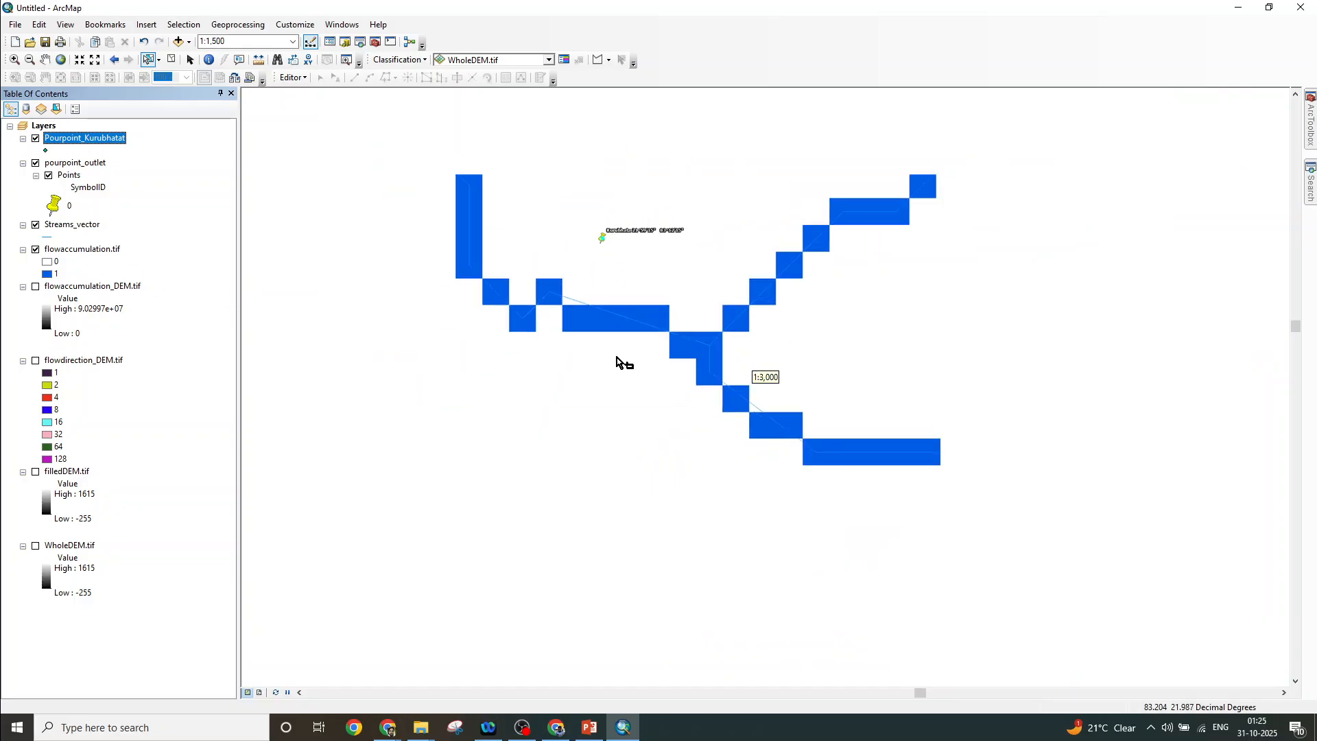
pyautogui.scroll(-1, 621, 363)
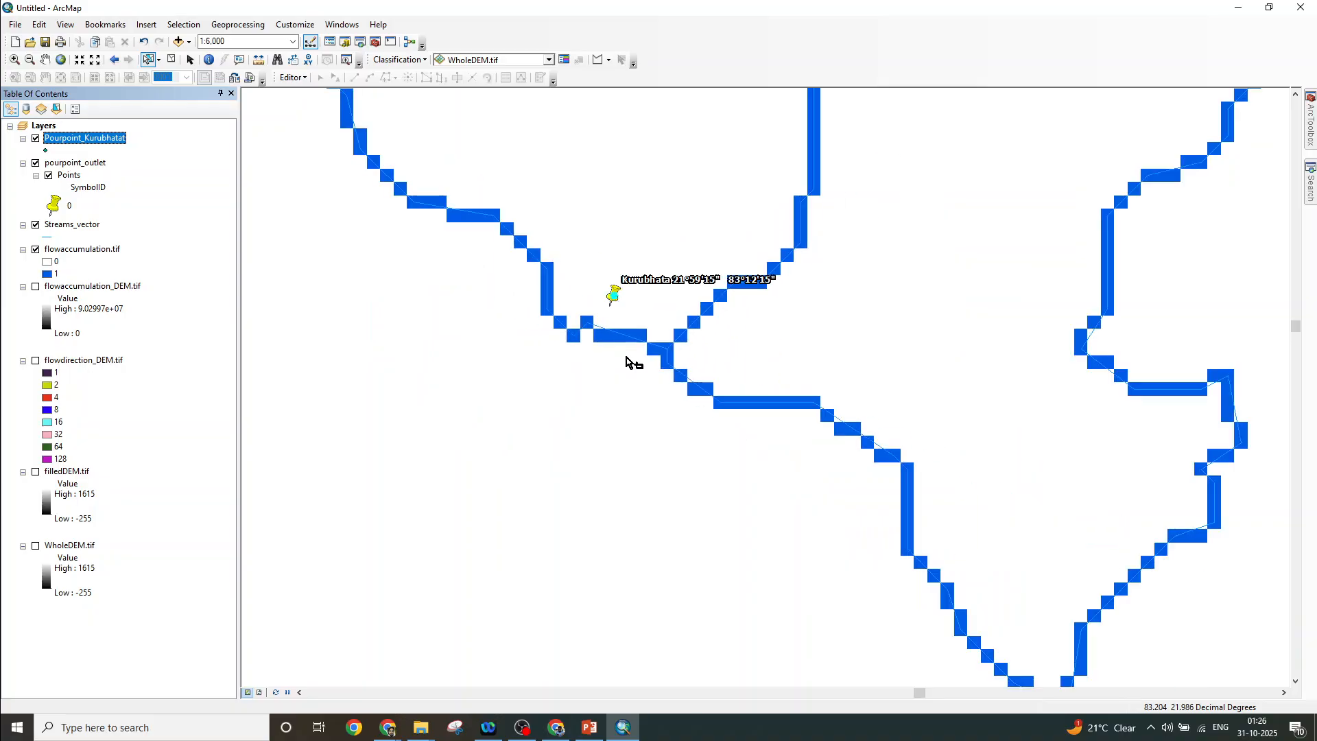
pyautogui.scroll(1, 620, 360)
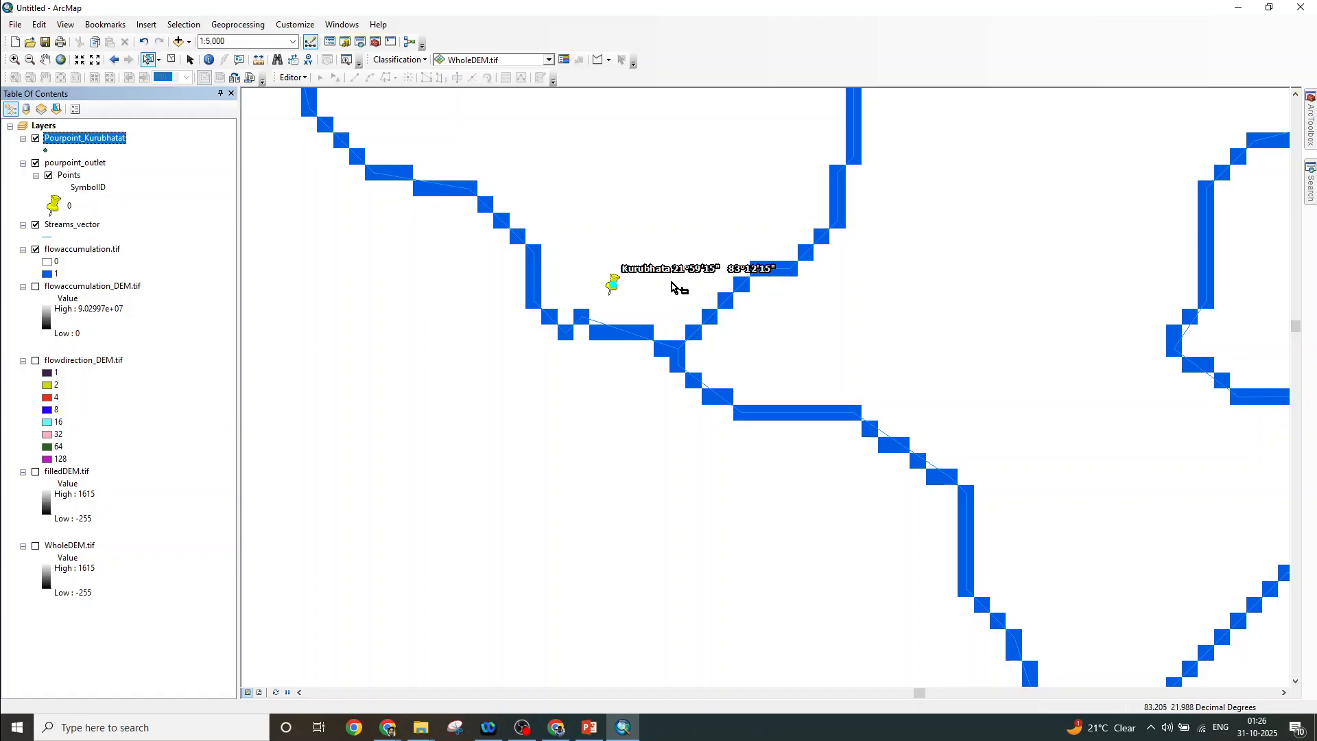
pyautogui.scroll(3, 637, 319)
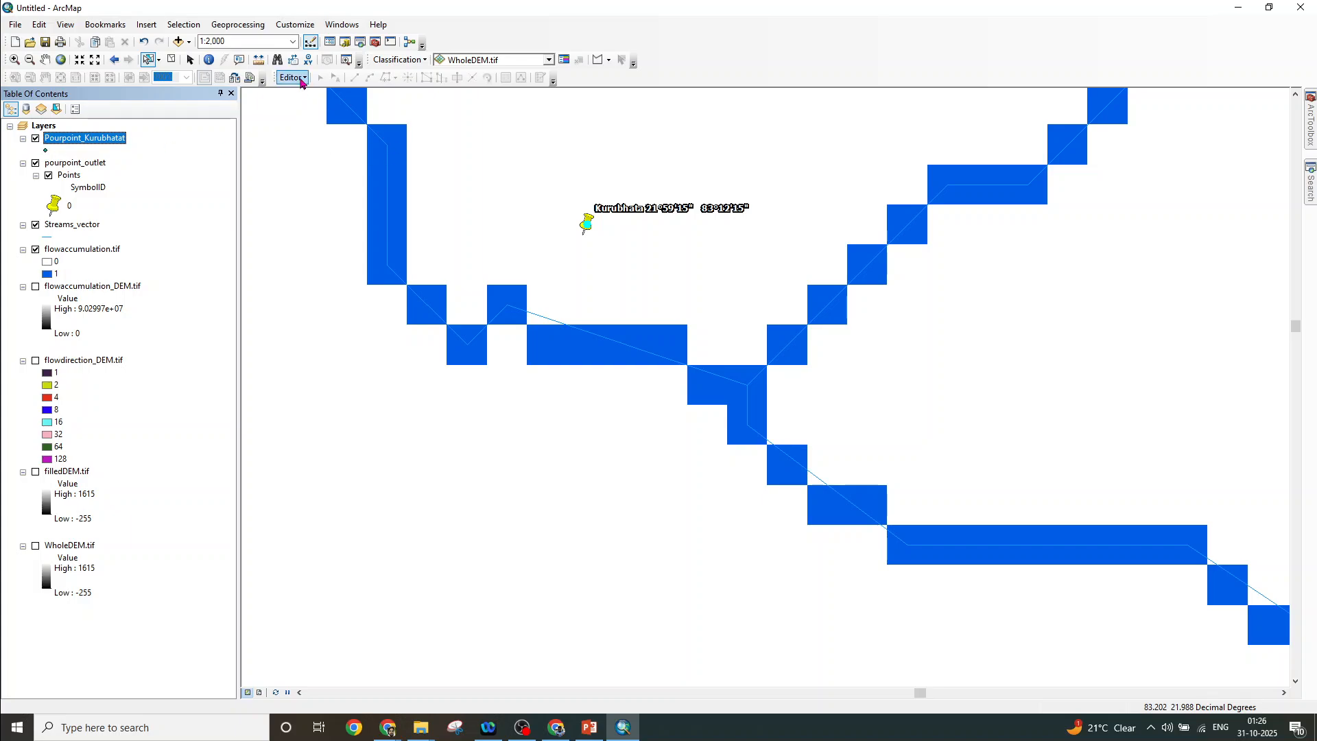
# Start editing the Pourpoint_Kurubhatat layer and move its point south onto the nearest blue stream cells of flowaccumulation.tif
pyautogui.rightClick(106, 142)
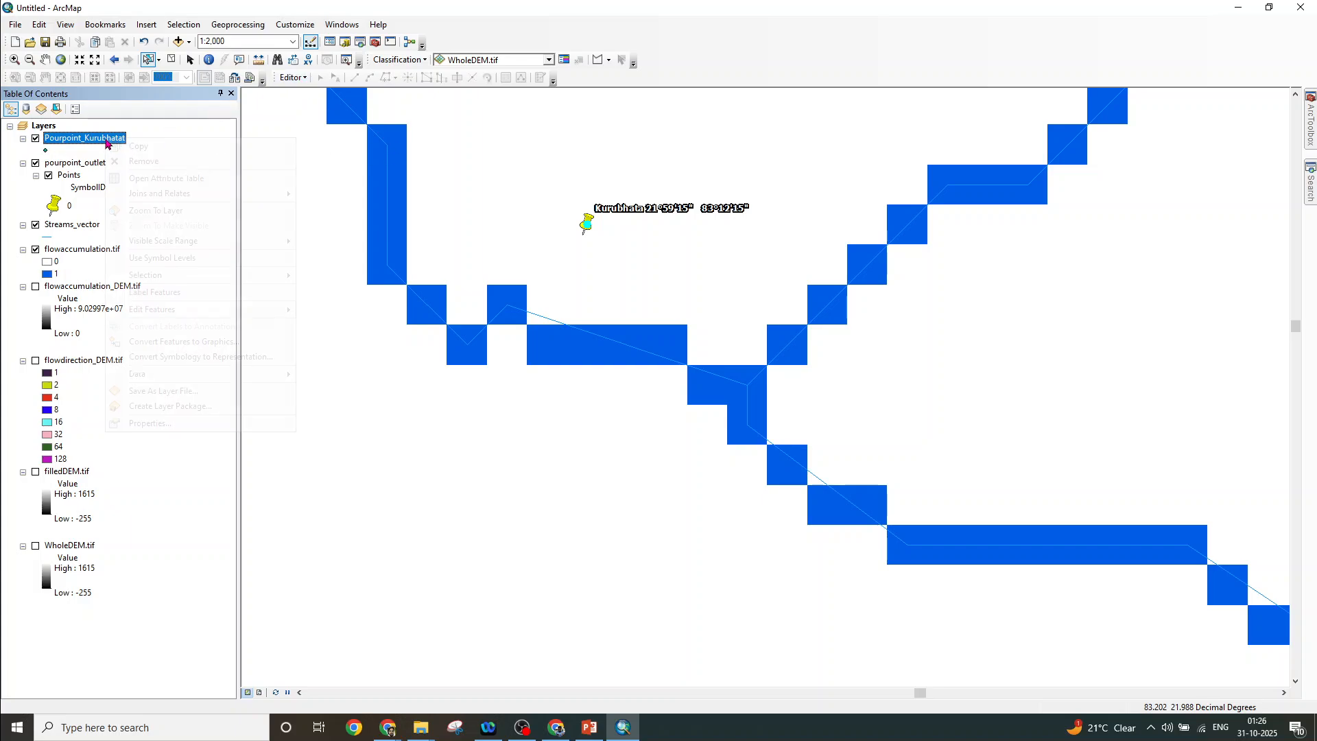
pyautogui.moveTo(159, 313)
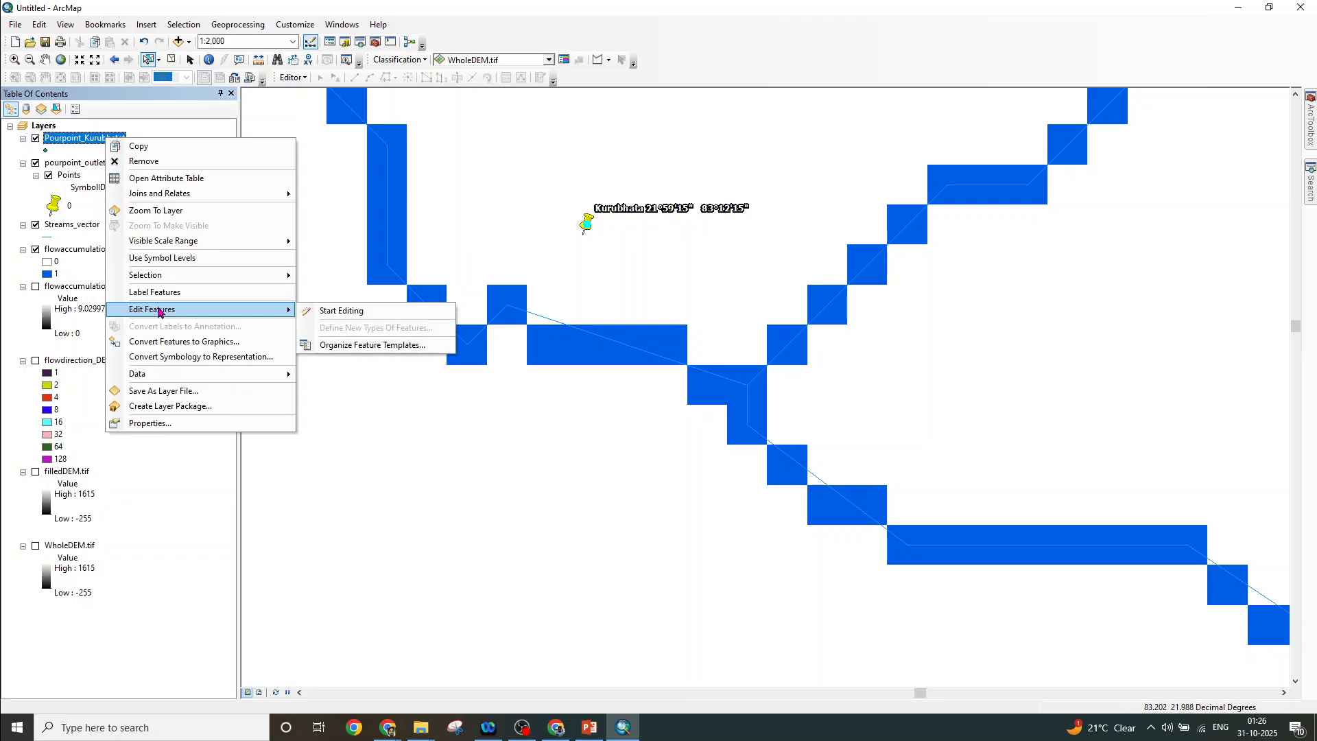
pyautogui.click(350, 312)
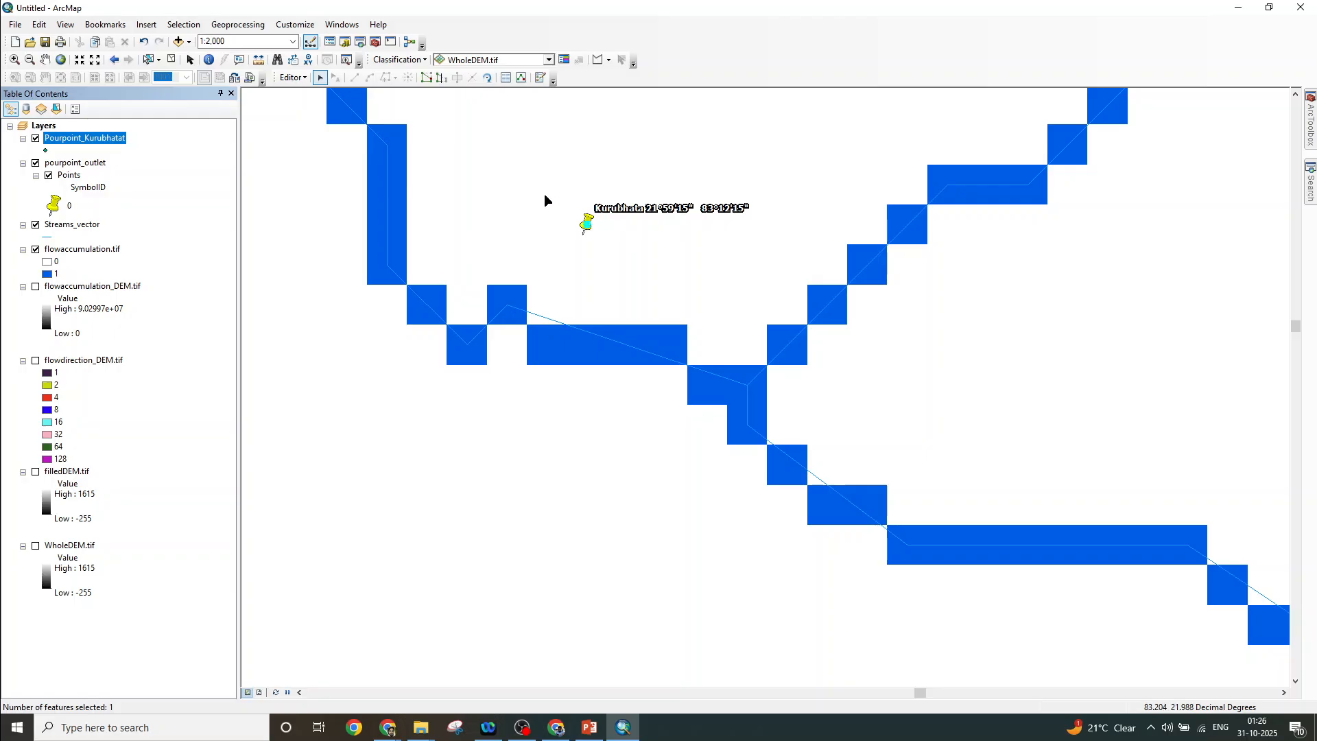
pyautogui.scroll(2, 590, 223)
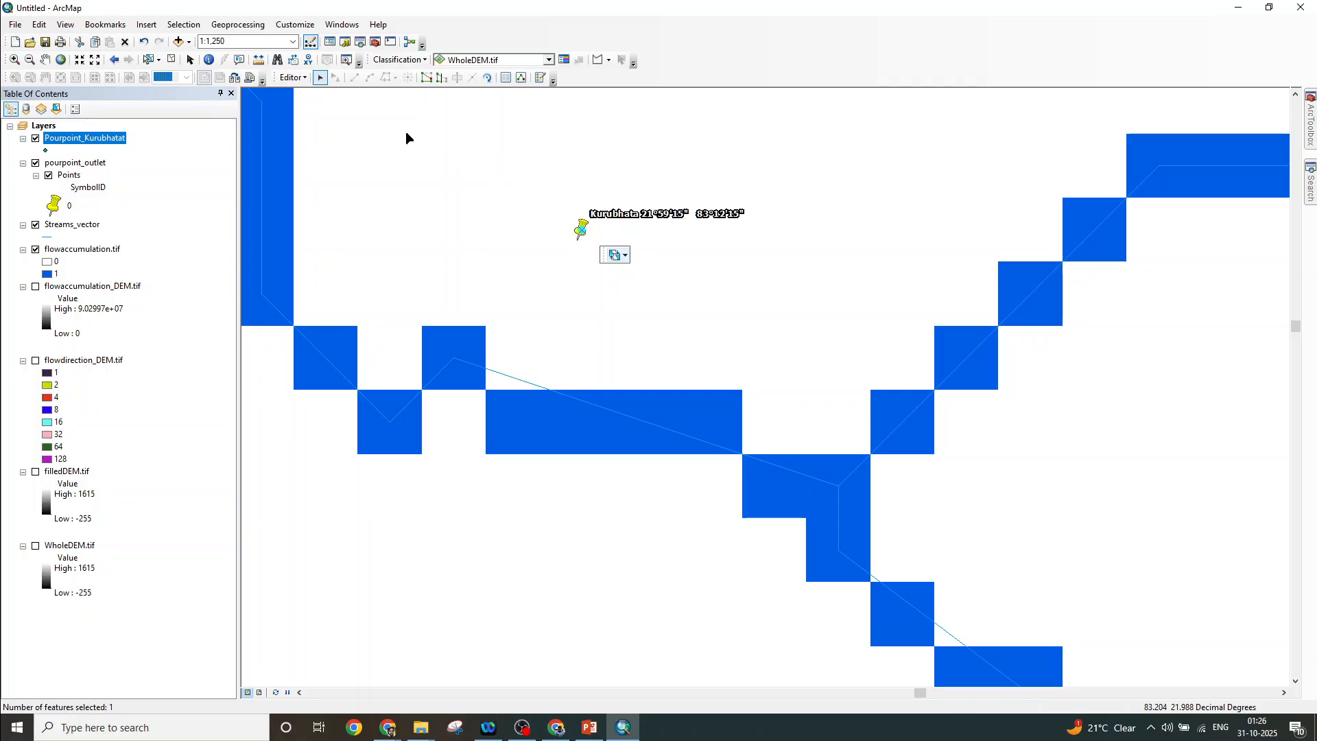
pyautogui.click(320, 78)
pyautogui.moveTo(581, 229); pyautogui.dragTo(591, 331)
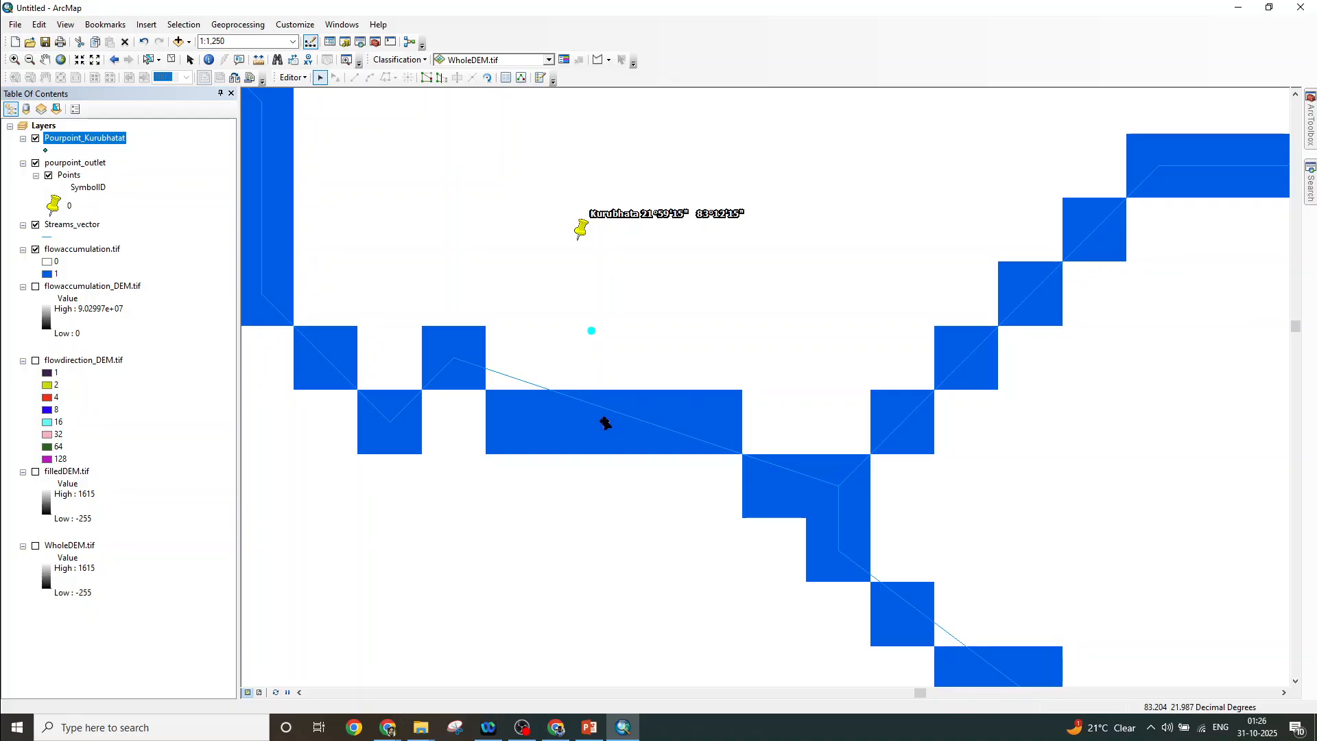
pyautogui.moveTo(609, 423); pyautogui.dragTo(610, 424)
pyautogui.click(581, 229)
# Check that the moved pour point lies within the stream cells, save the edits and stop editing
pyautogui.scroll(1, 611, 444)
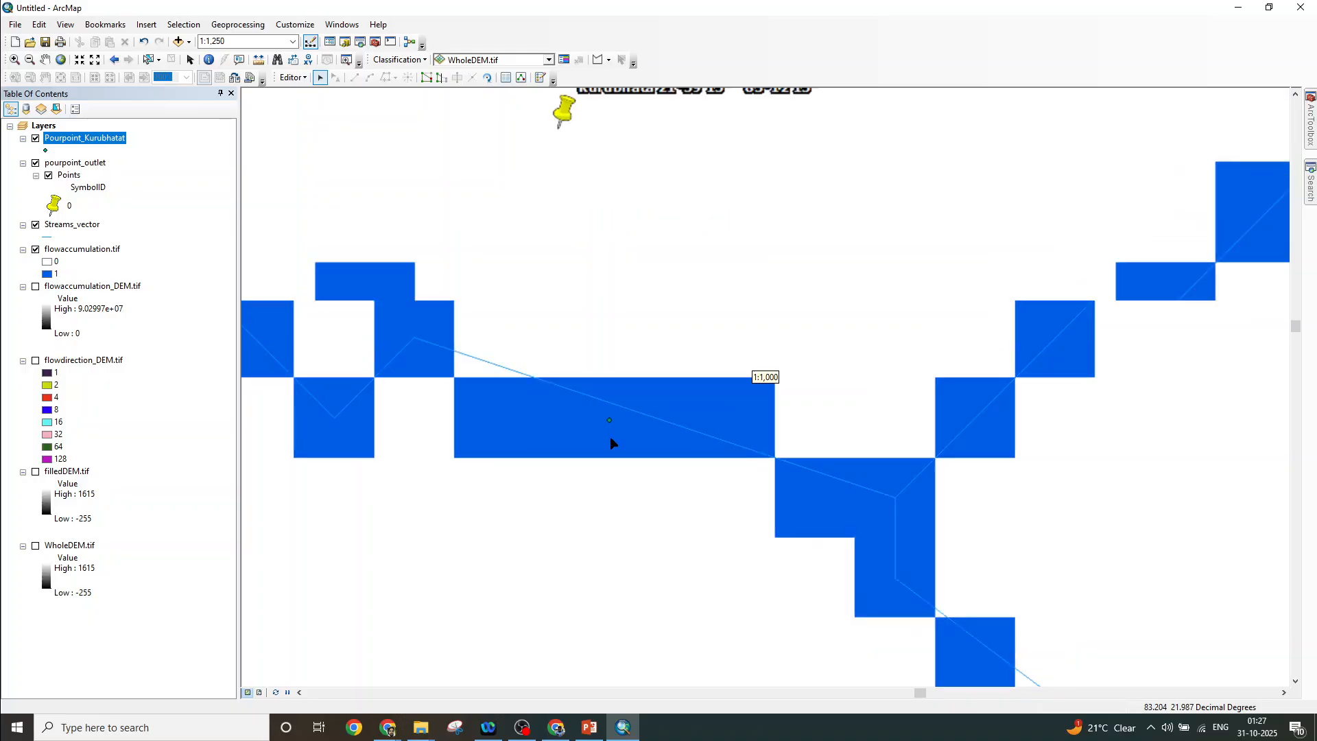
pyautogui.scroll(2, 611, 439)
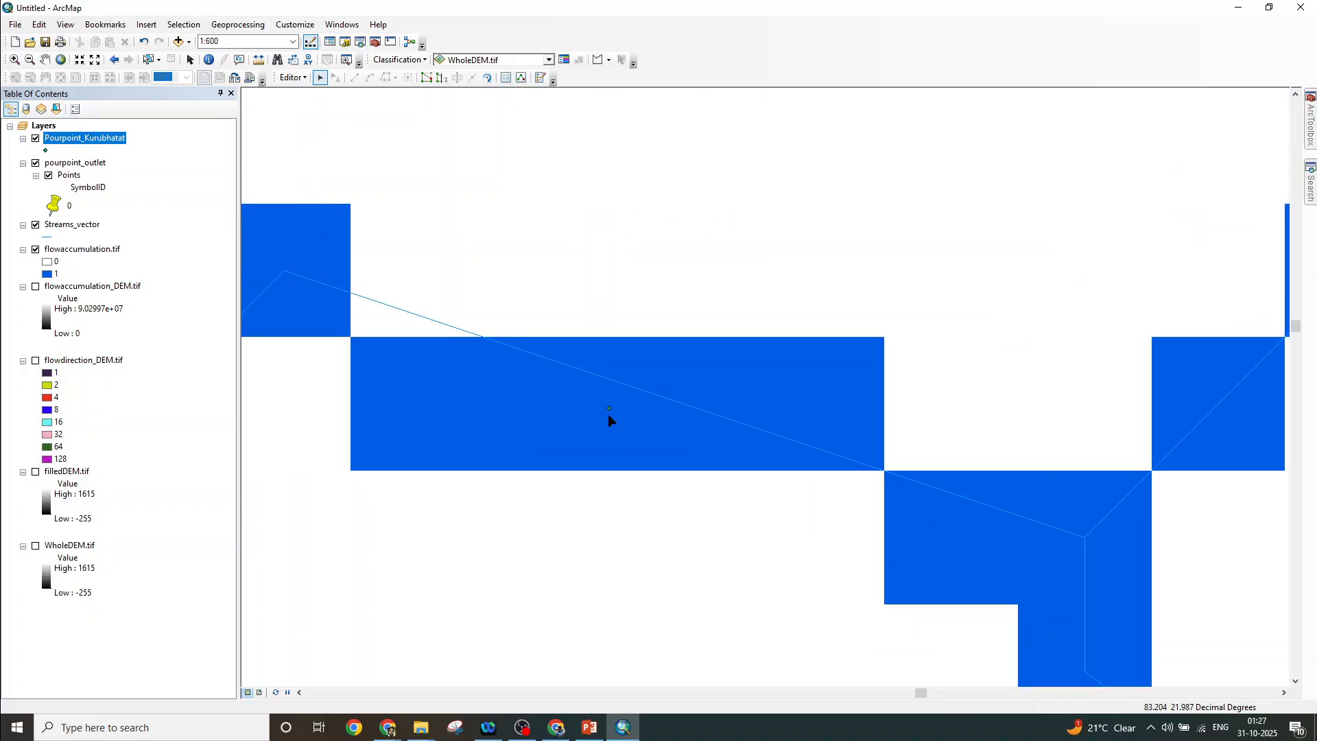
pyautogui.scroll(1, 610, 412)
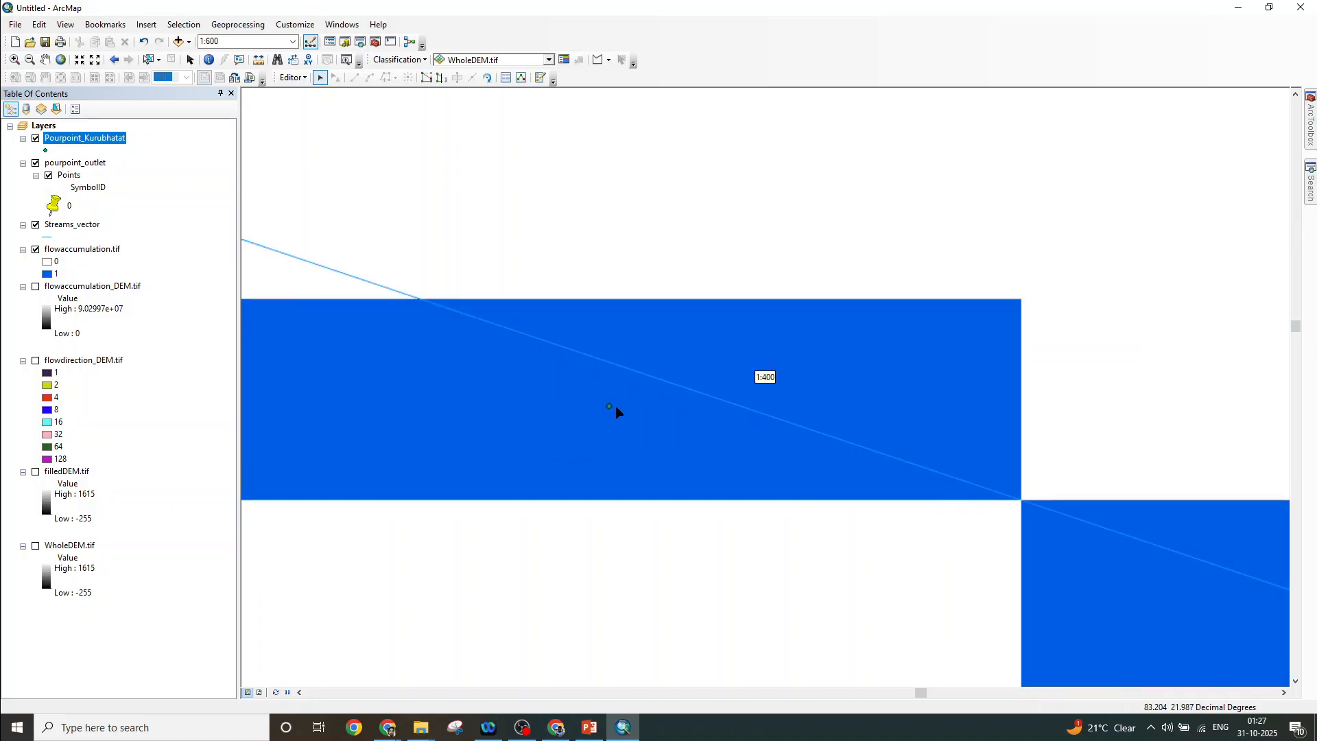
pyautogui.scroll(-2, 612, 417)
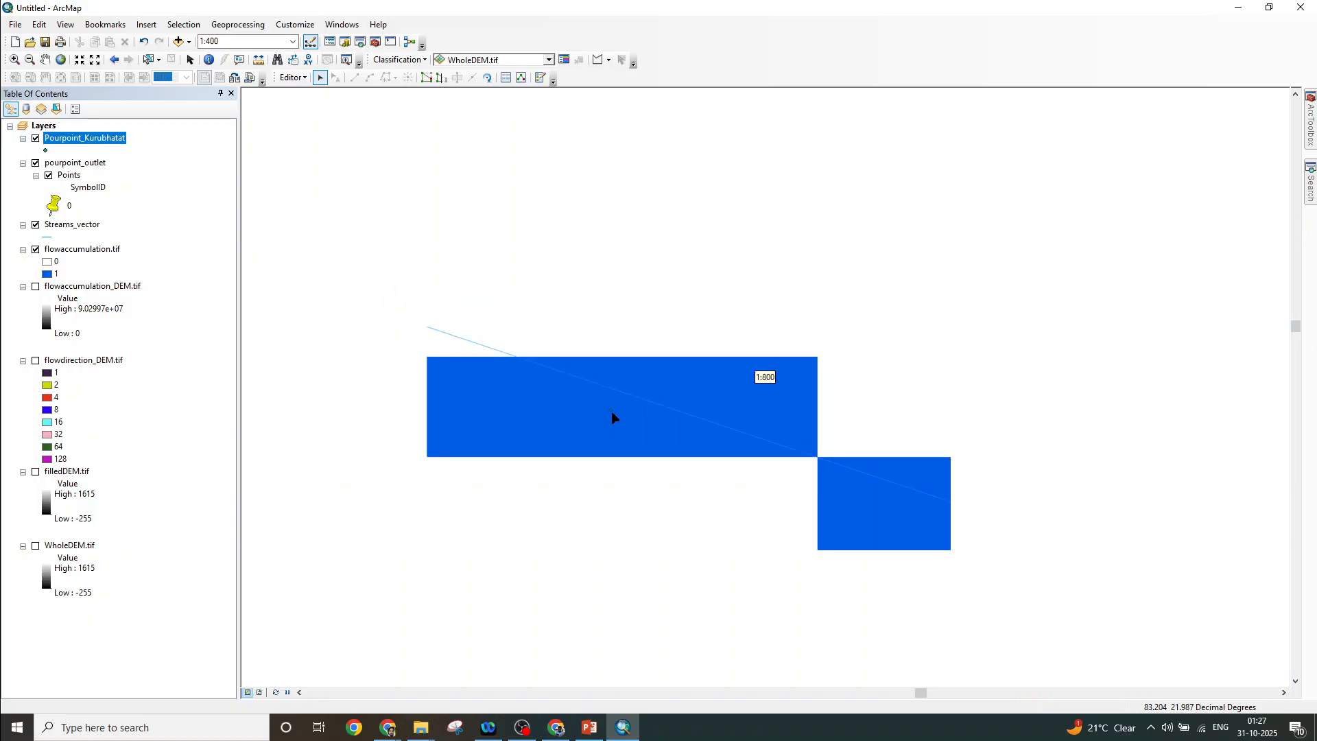
pyautogui.scroll(3, 614, 419)
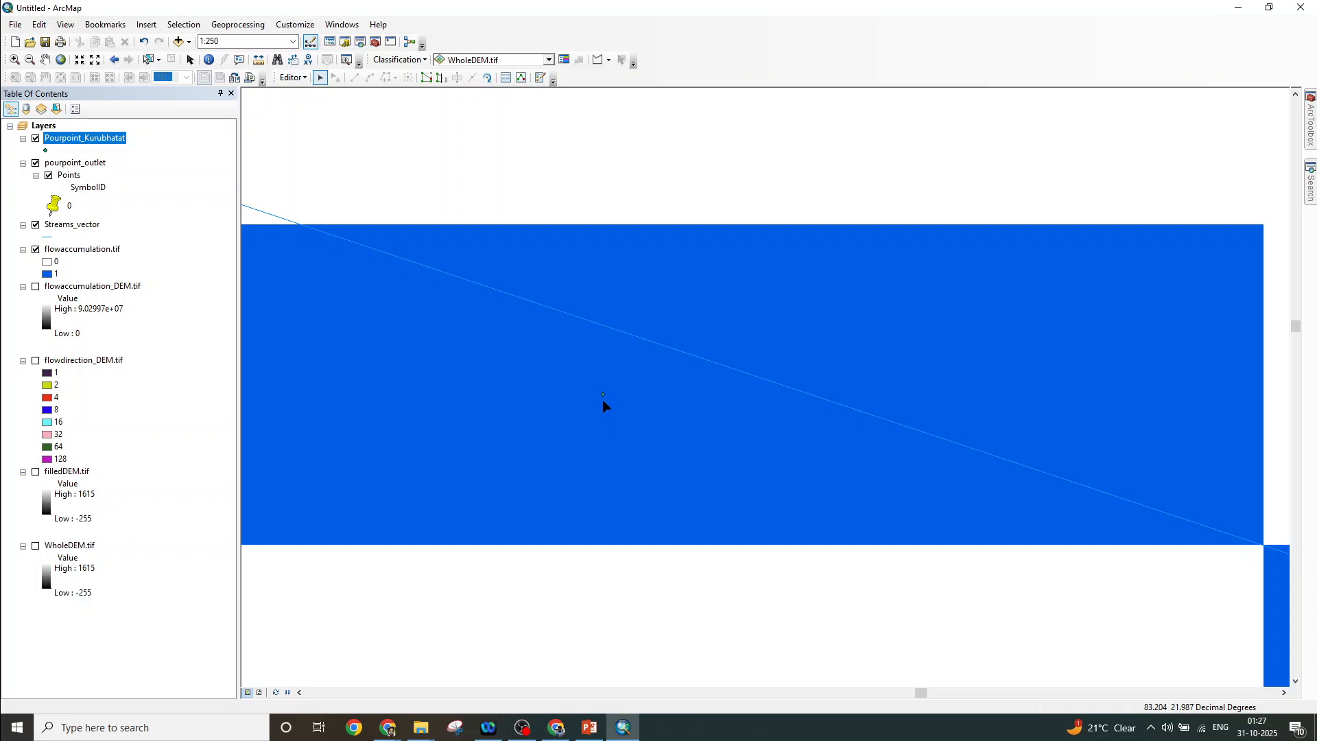
pyautogui.scroll(-6, 604, 401)
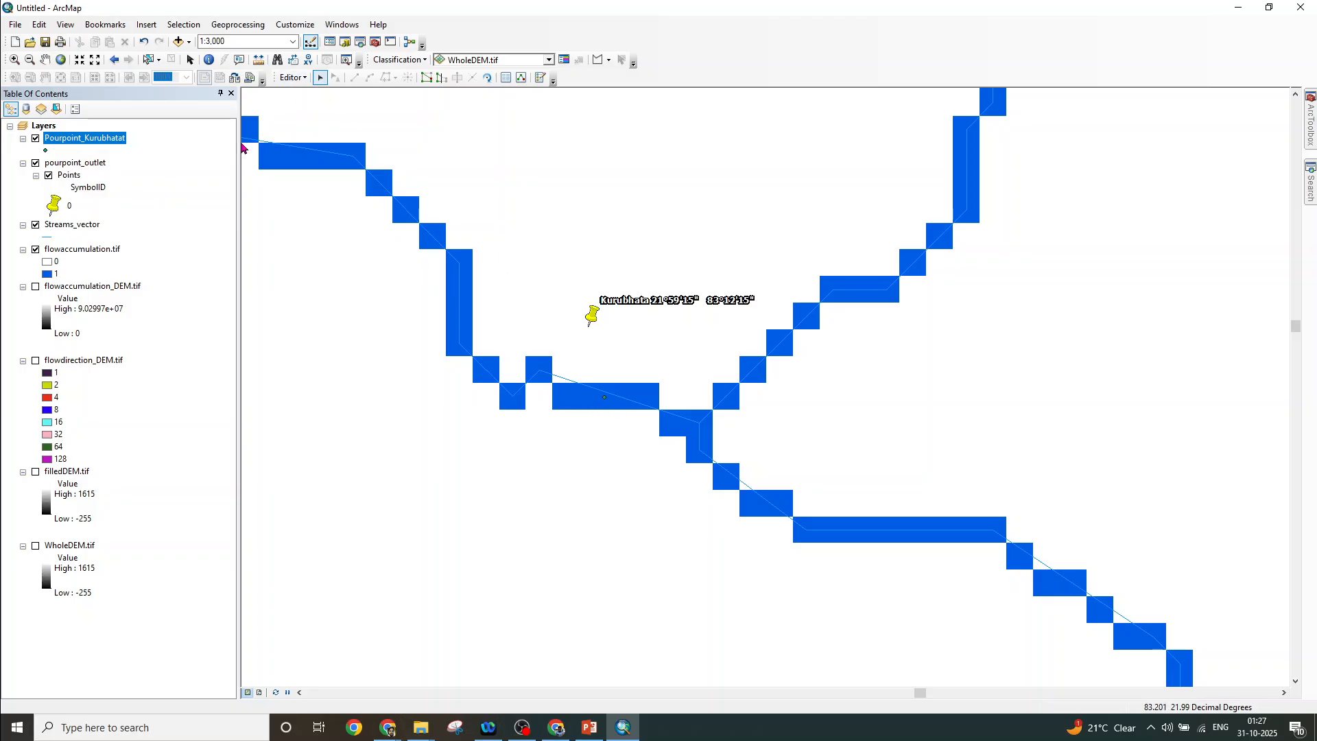
pyautogui.click(292, 78)
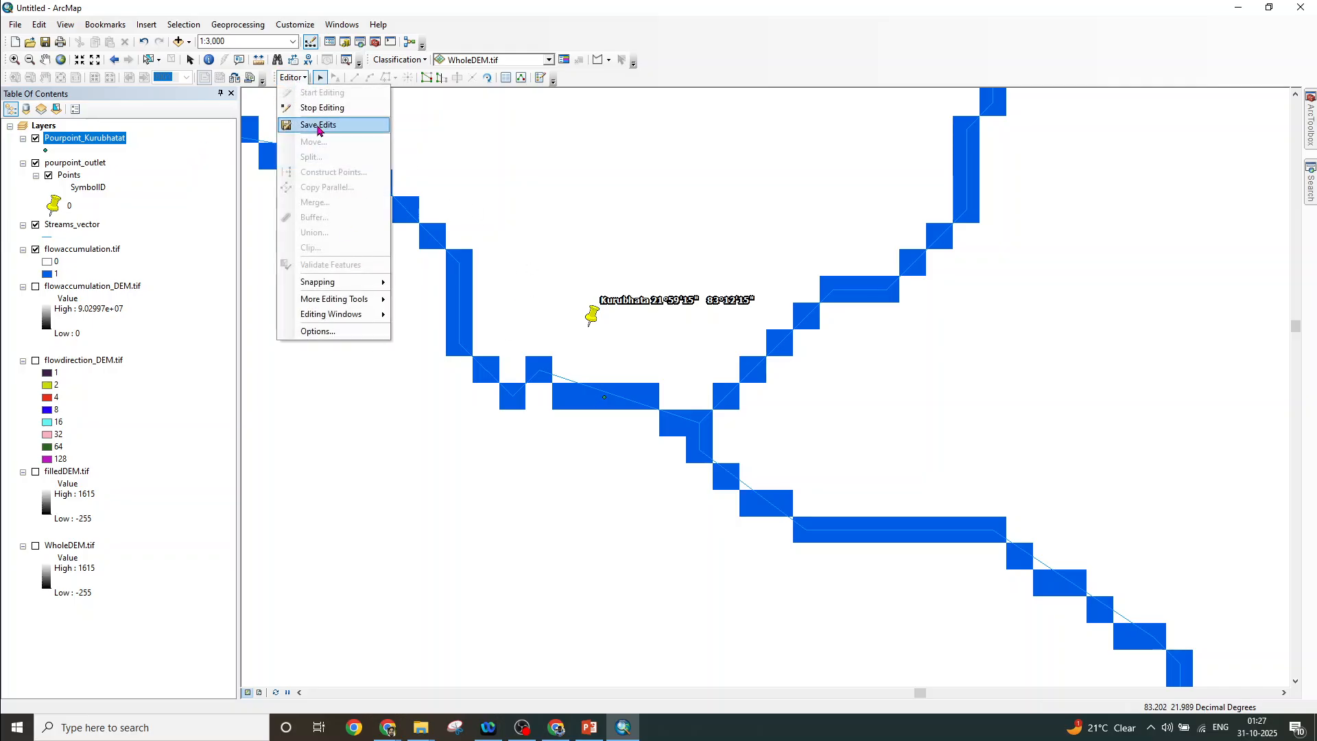
pyautogui.click(320, 125)
pyautogui.click(306, 80)
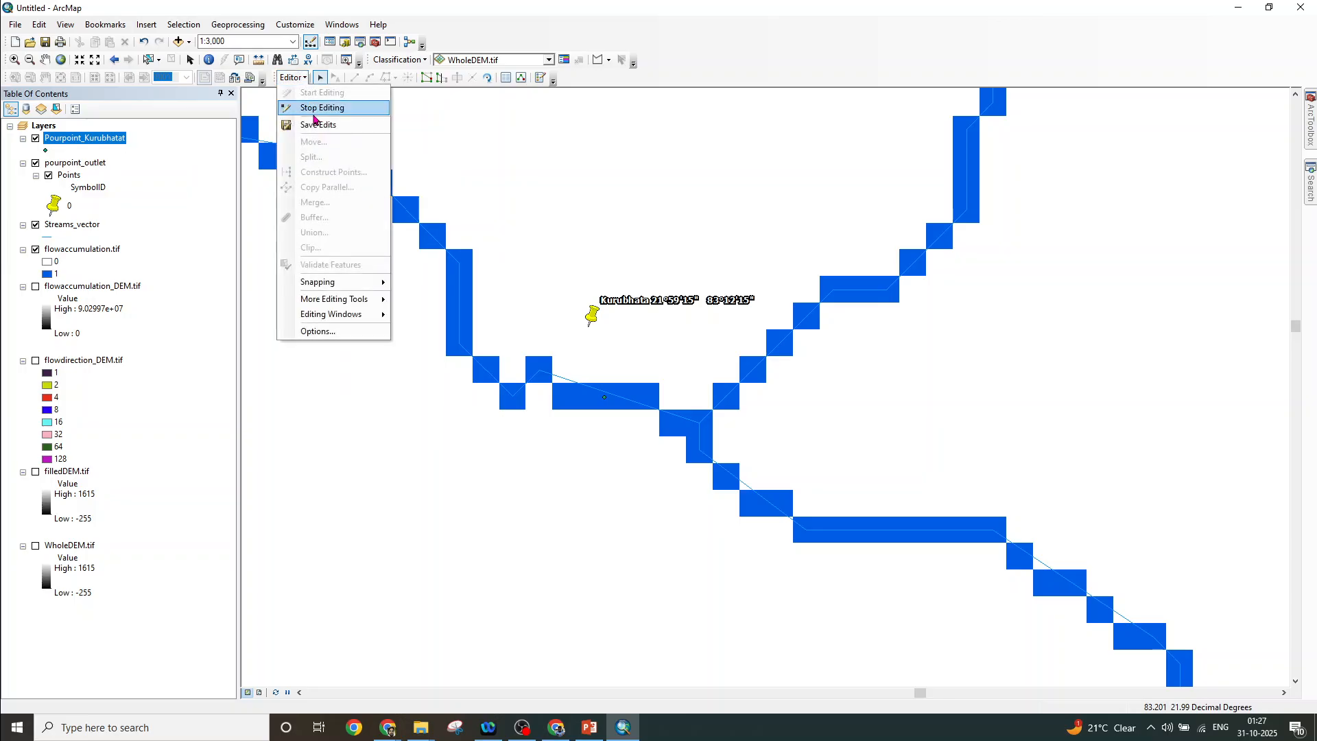
pyautogui.click(314, 110)
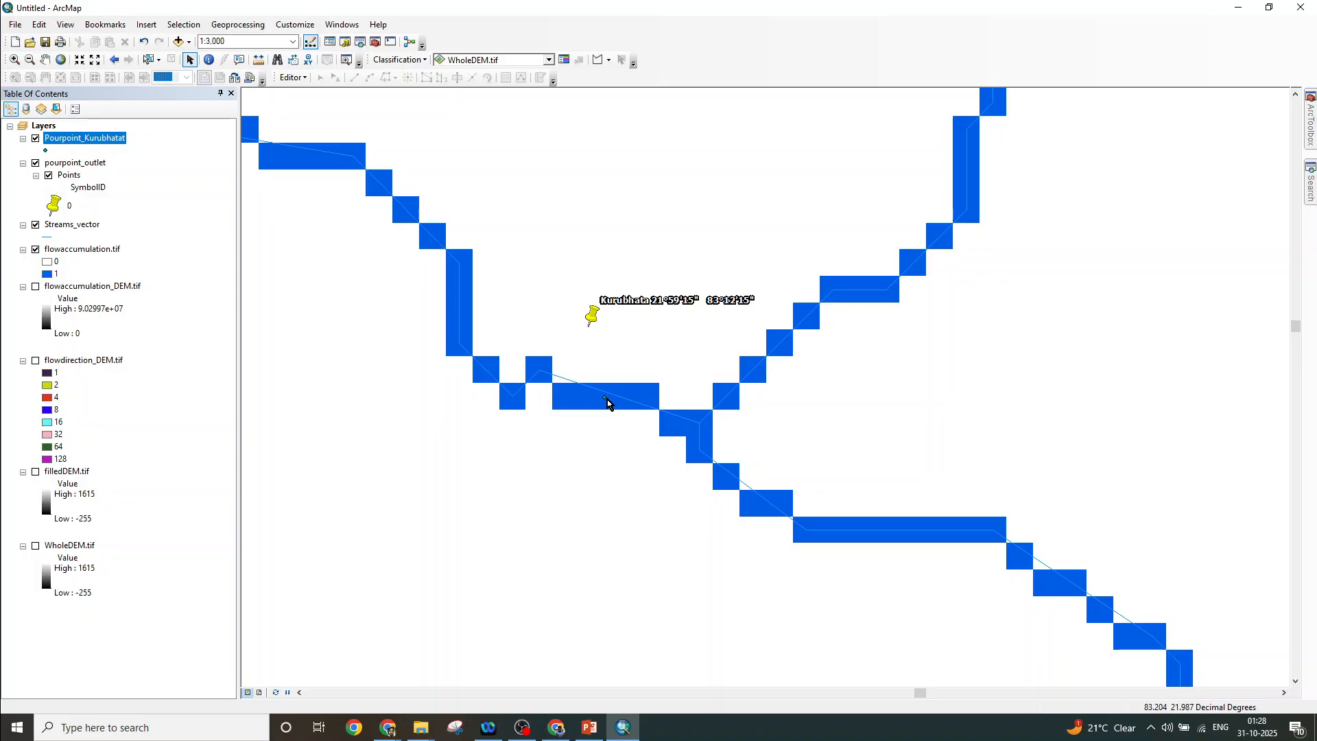
# Locate the Watershed tool in the Hydrology toolset and review the watershed delineation slide in PowerPoint before returning to ArcMap
pyautogui.moveTo(1312, 130)
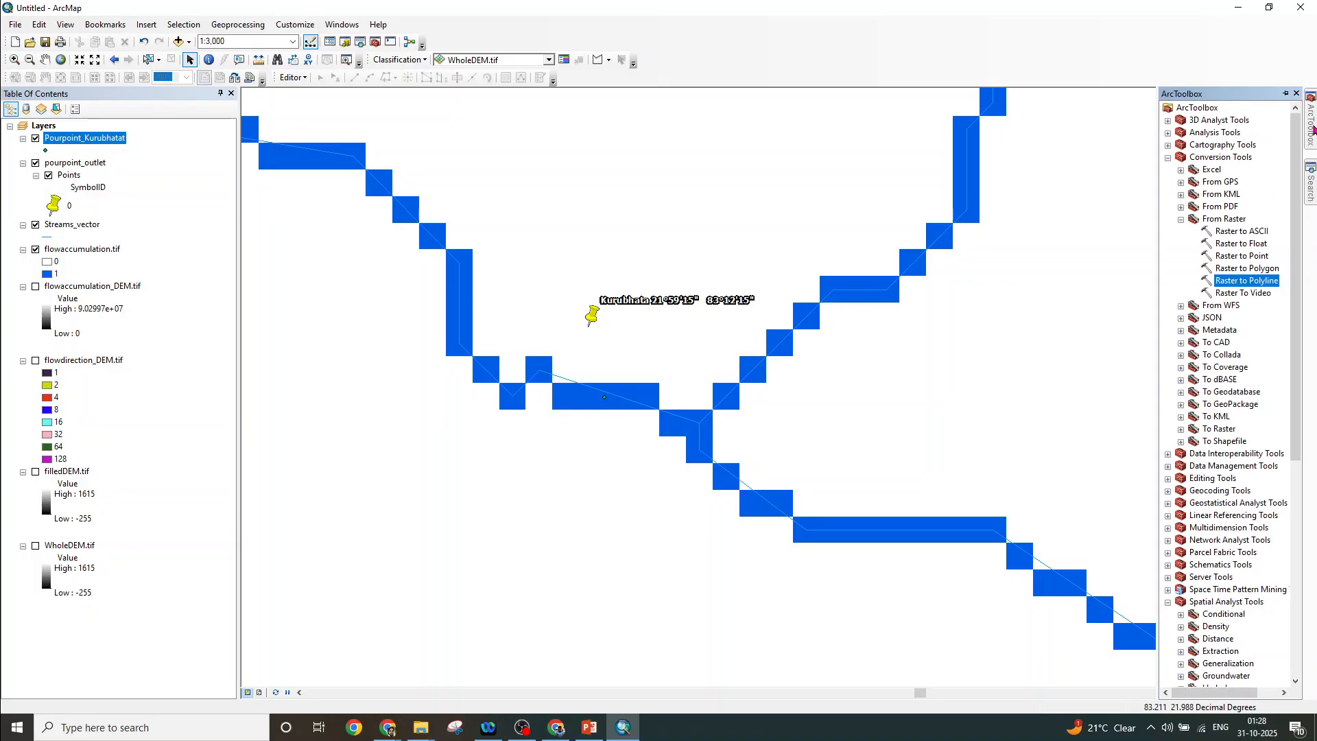
pyautogui.moveTo(1298, 338); pyautogui.dragTo(1302, 499)
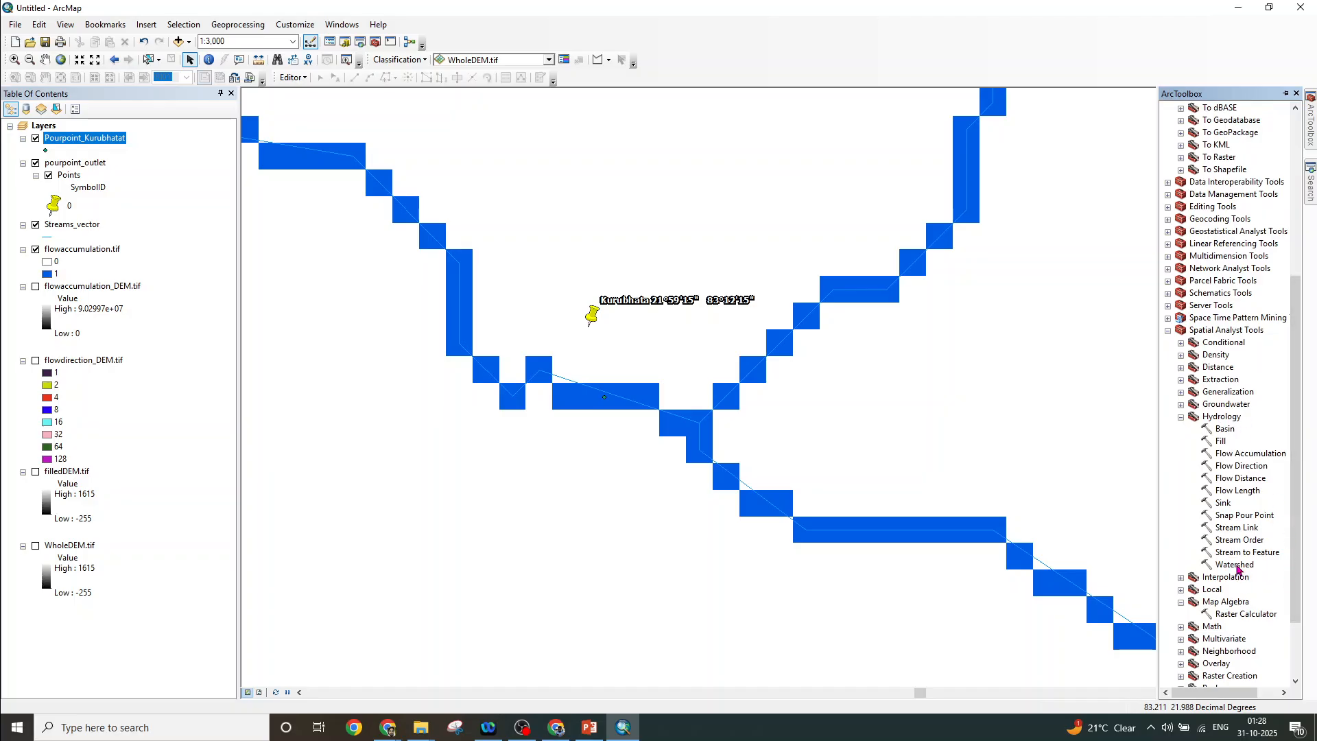
pyautogui.click(605, 721)
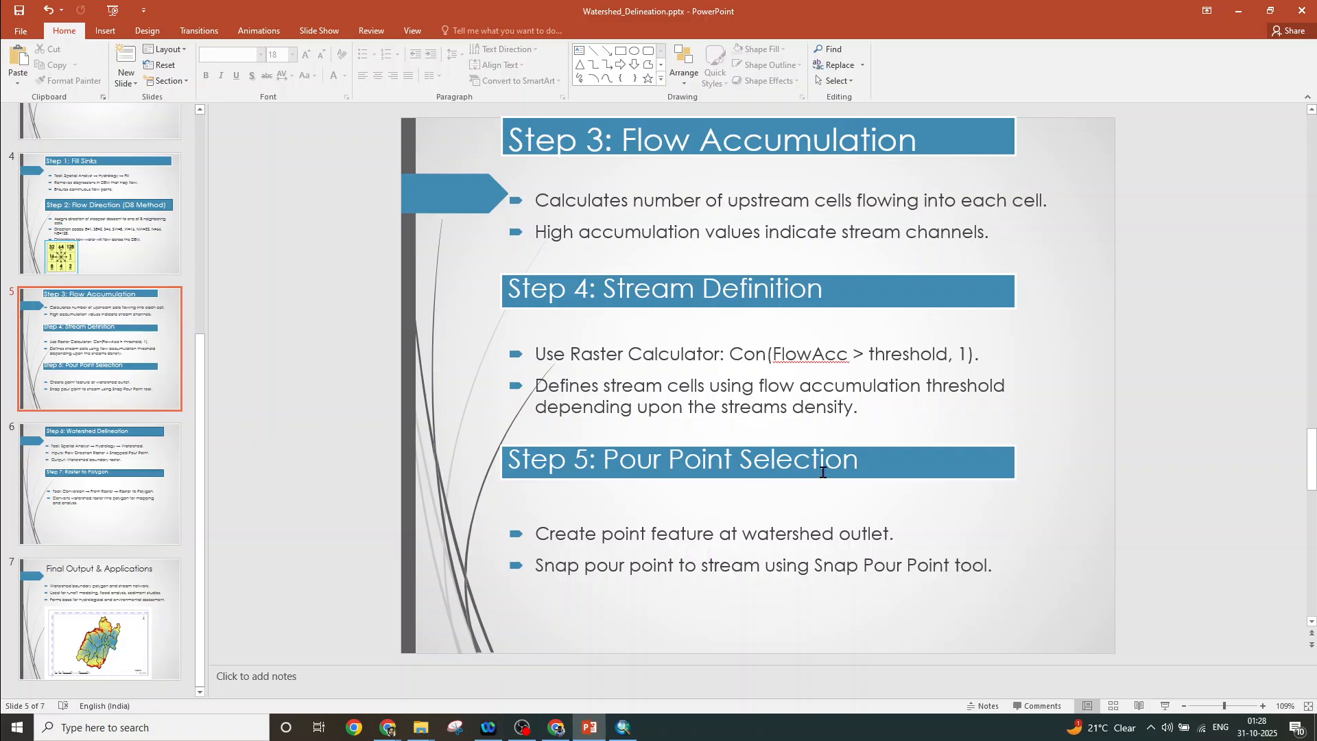
pyautogui.scroll(-2, 822, 472)
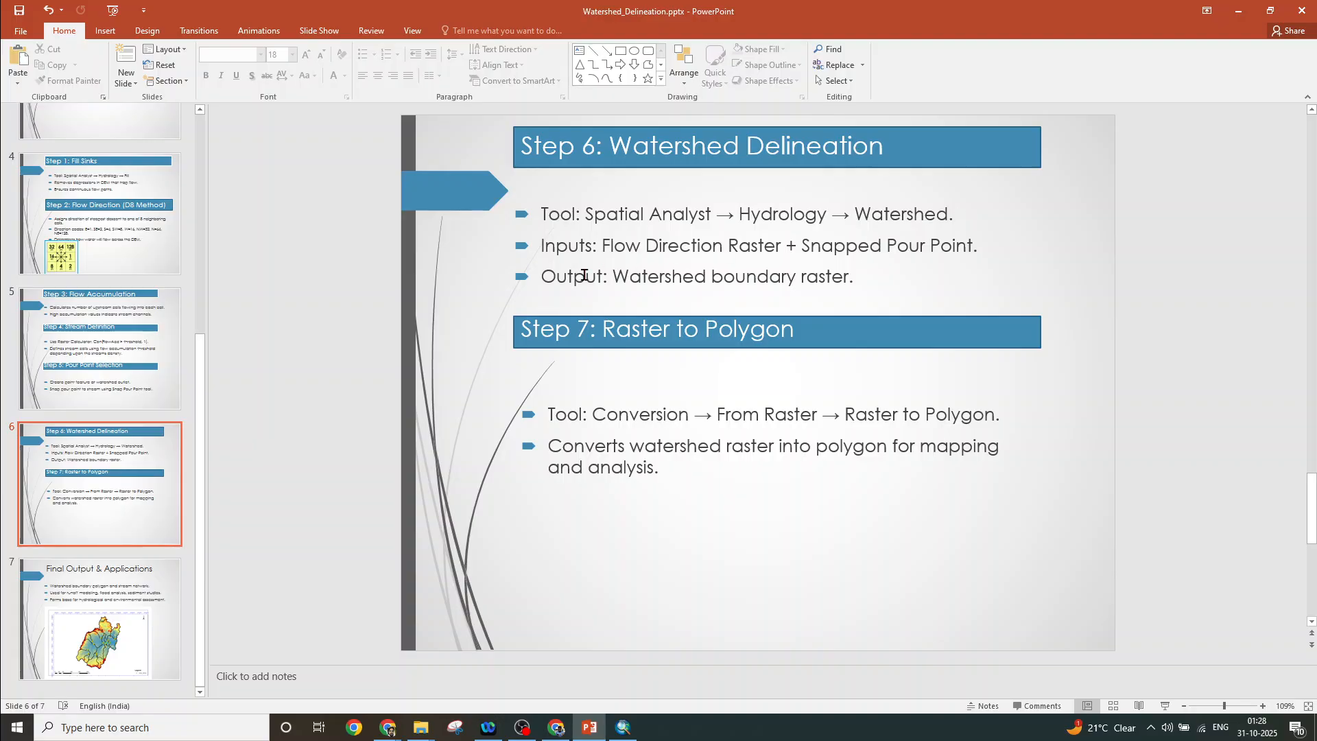
pyautogui.click(623, 727)
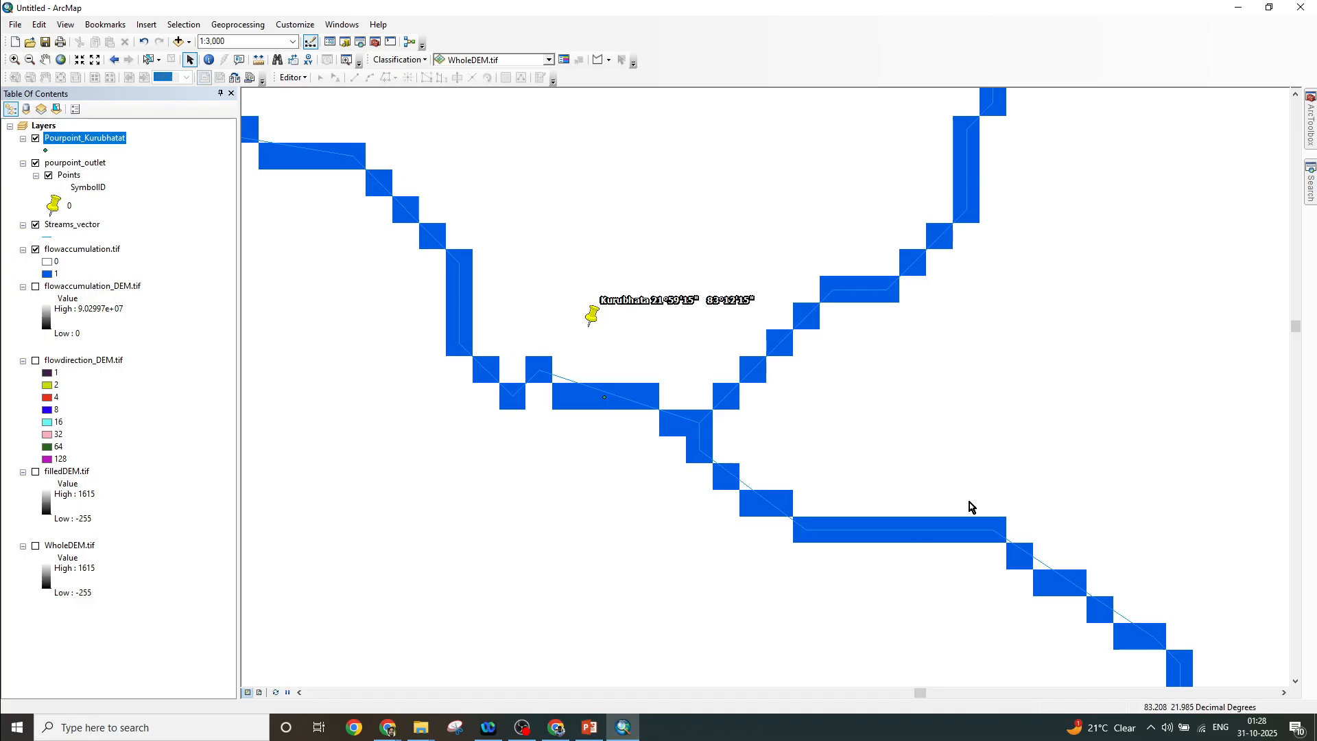
# Set up the Watershed tool with flowdirection_DEM.tif as the flow direction raster and Pourpoint_Kurubhatat as the pour point data
pyautogui.click(1309, 144)
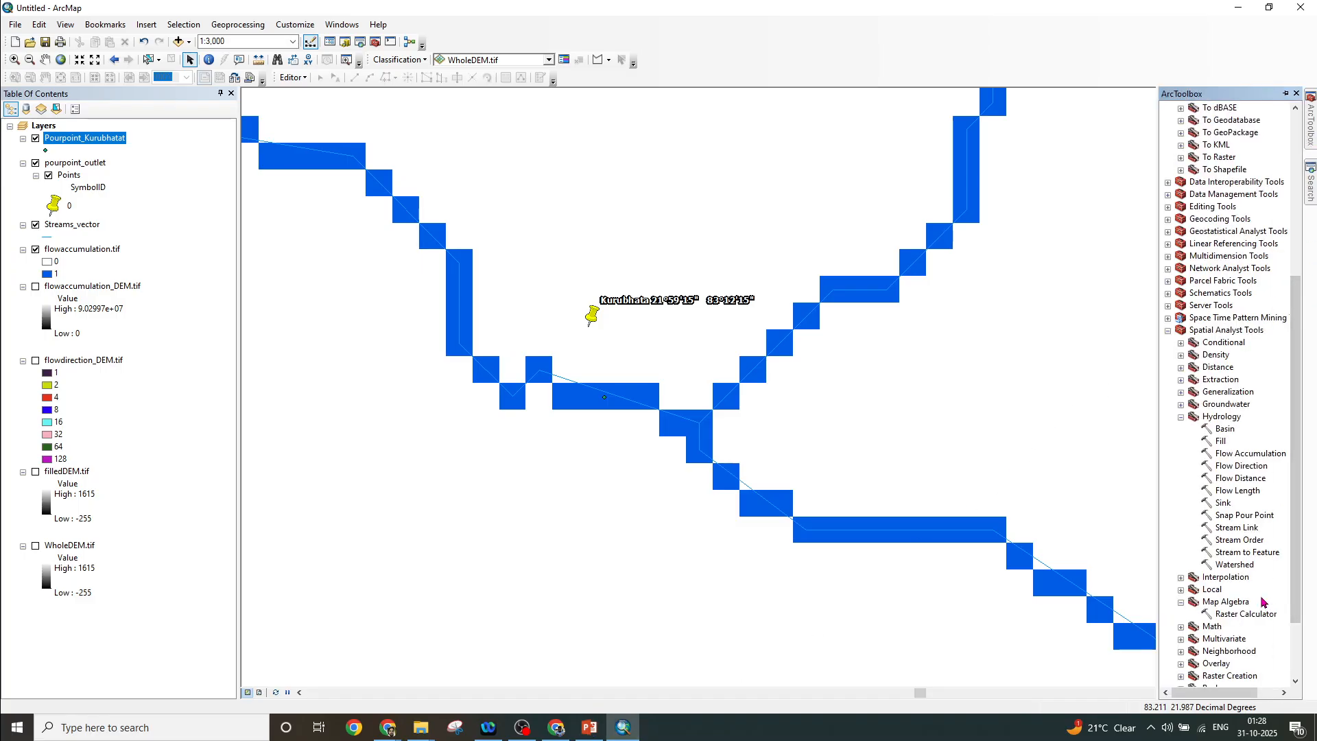
pyautogui.doubleClick(1235, 564)
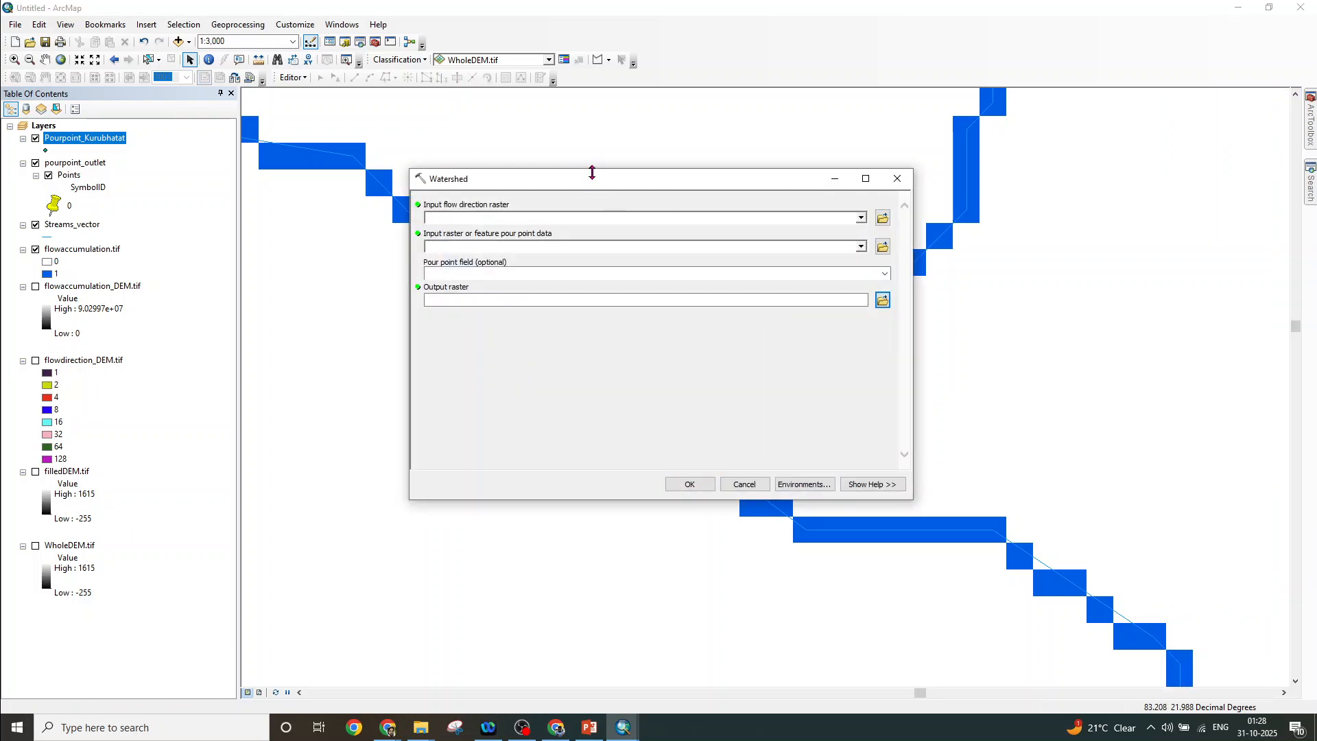
pyautogui.moveTo(594, 182); pyautogui.dragTo(722, 139)
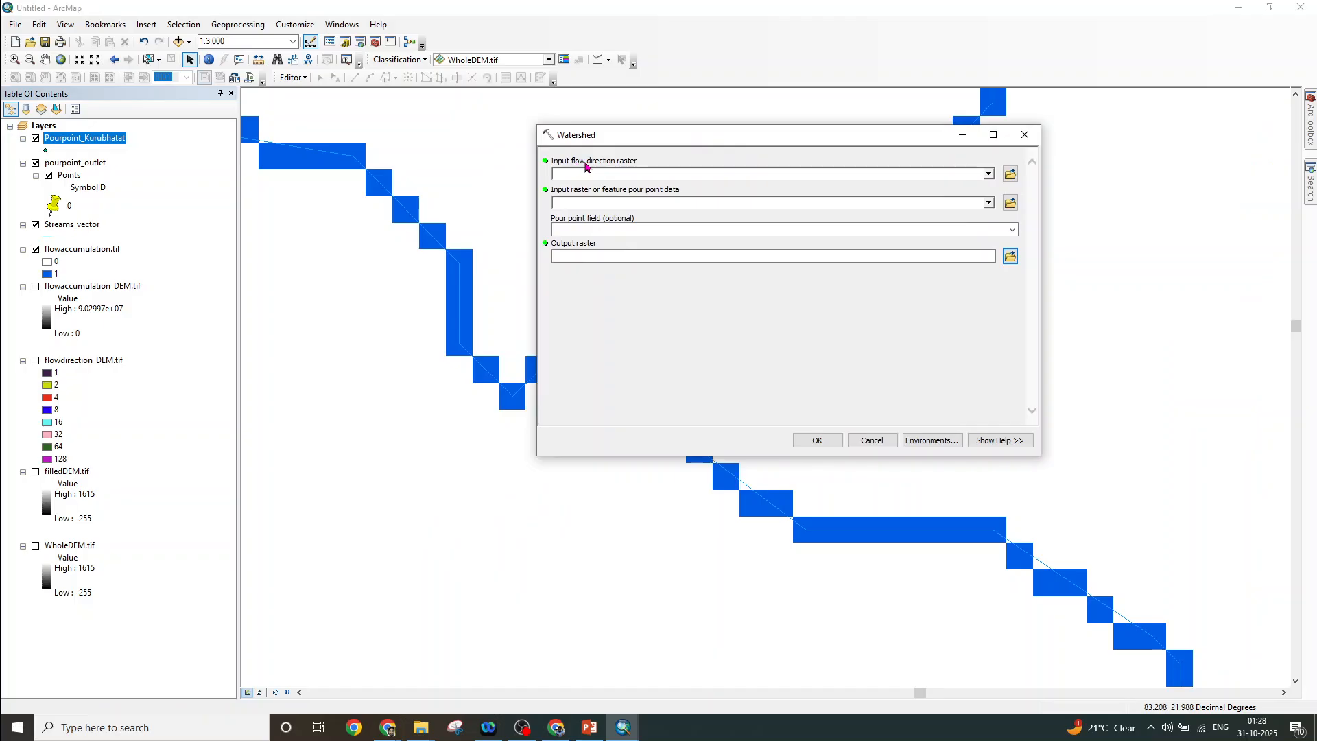
pyautogui.click(989, 174)
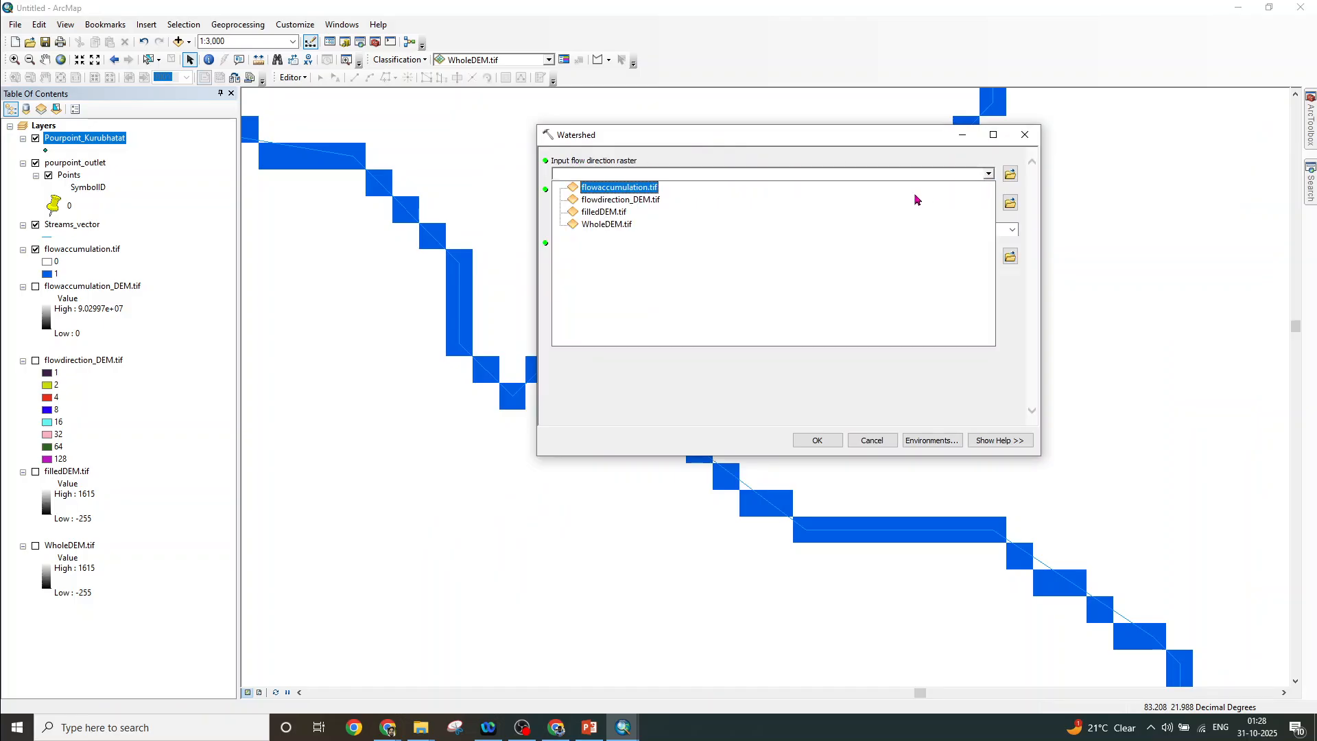
pyautogui.click(647, 206)
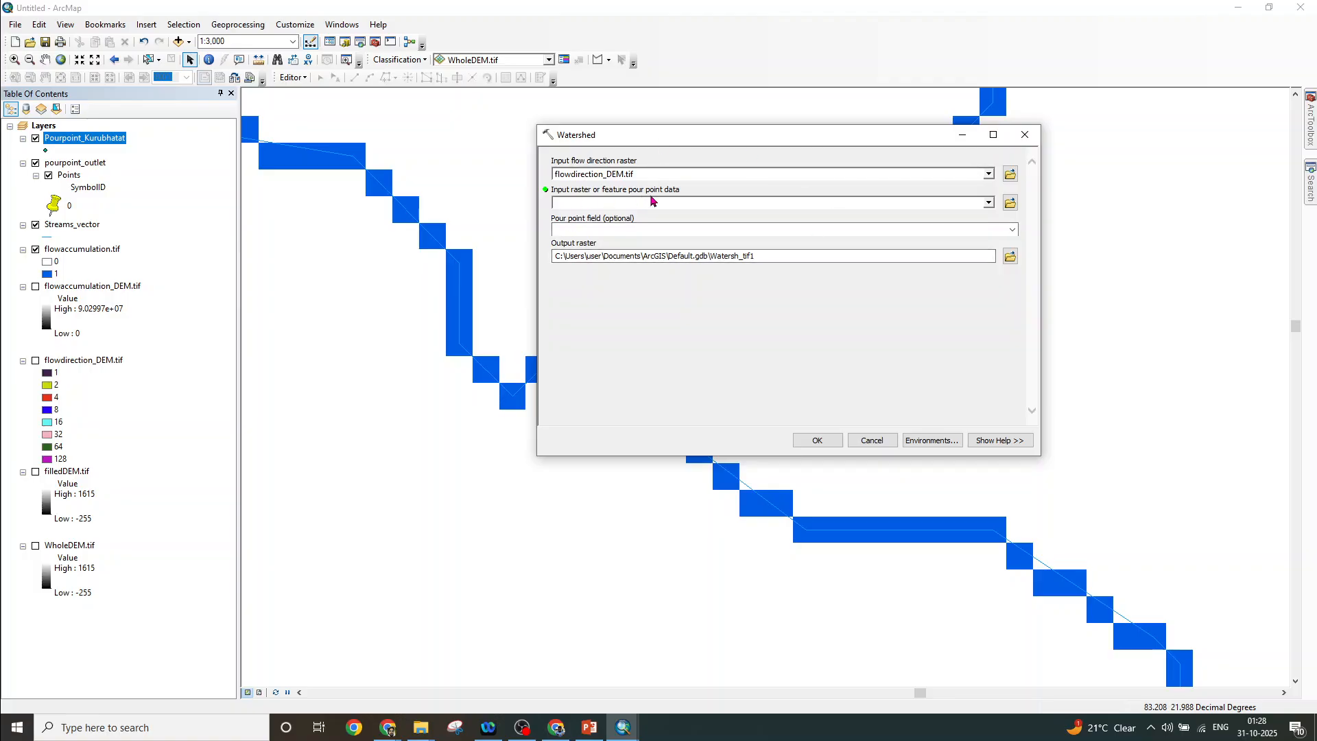
pyautogui.click(988, 204)
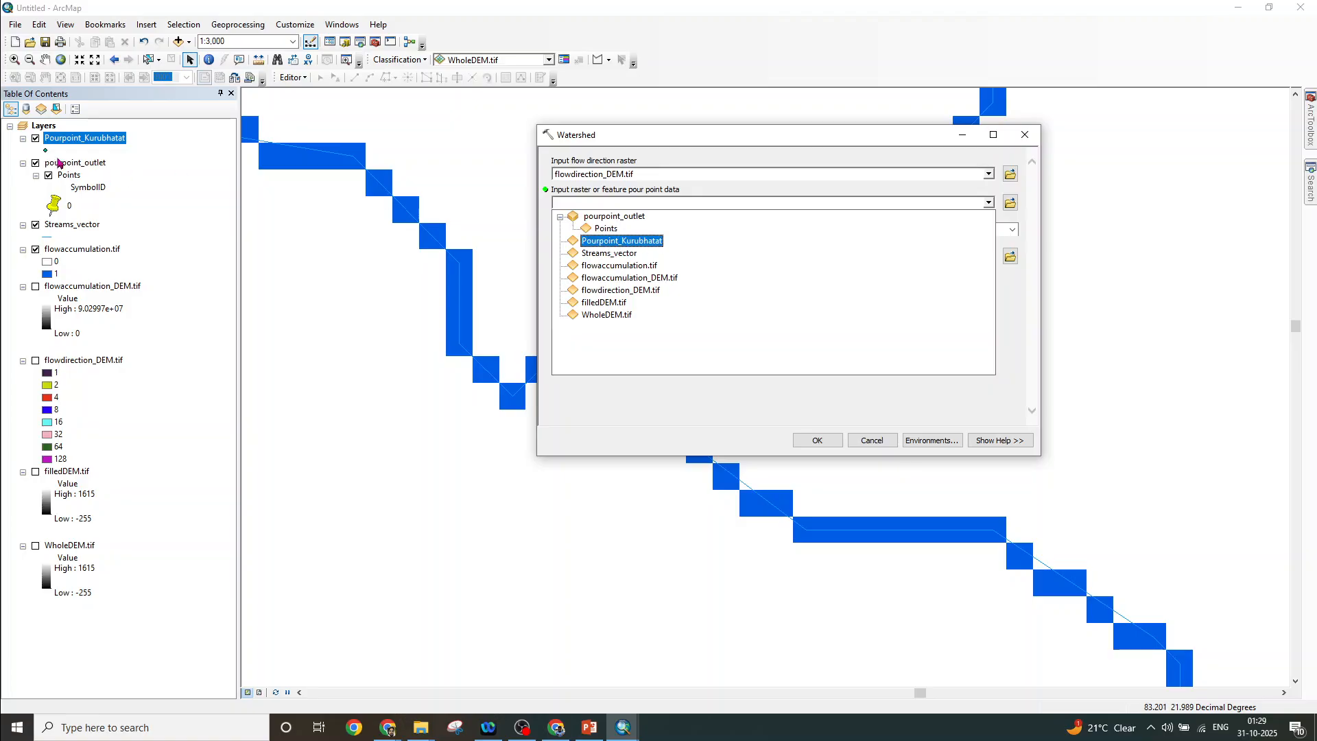
pyautogui.click(634, 249)
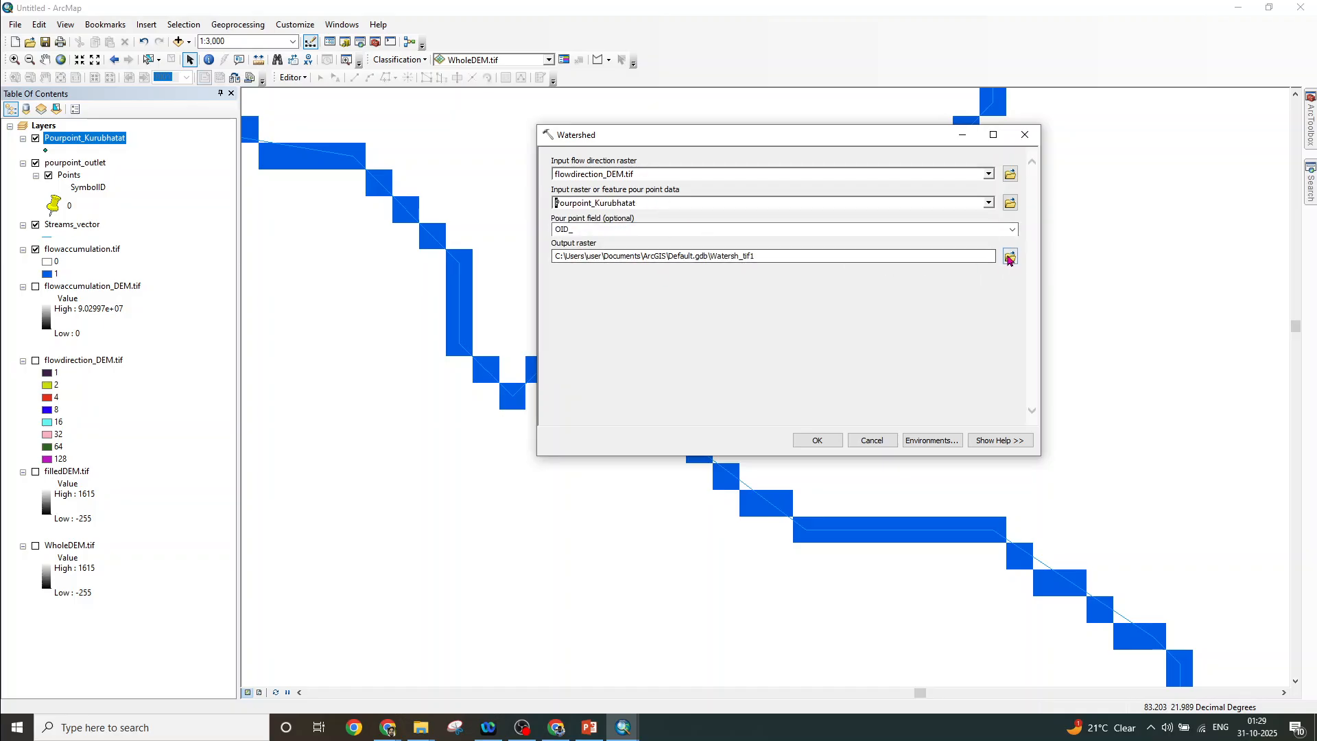
# Save the Watershed output raster as watershed_kurubhata.tif in the project folder and run the tool
pyautogui.click(1009, 256)
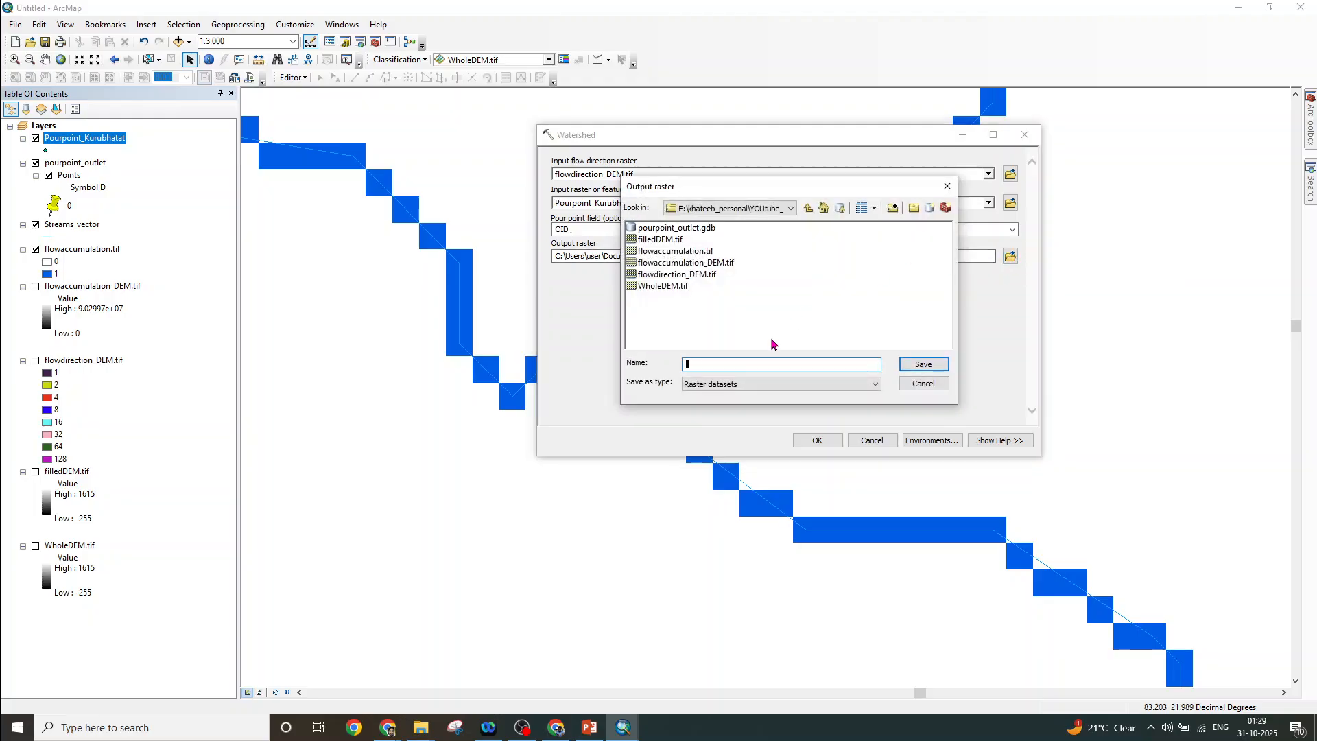
pyautogui.write('watershed_kurubhata.tif')
pyautogui.click(915, 369)
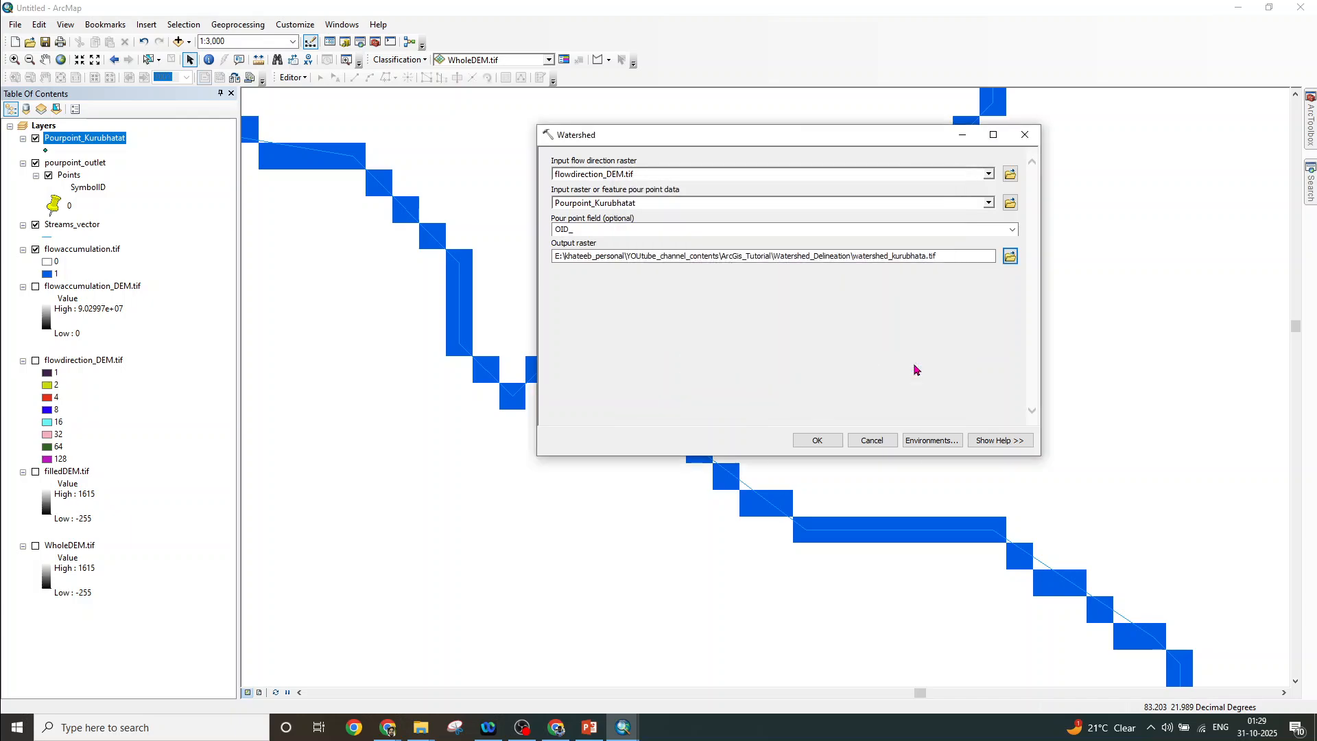
pyautogui.click(814, 441)
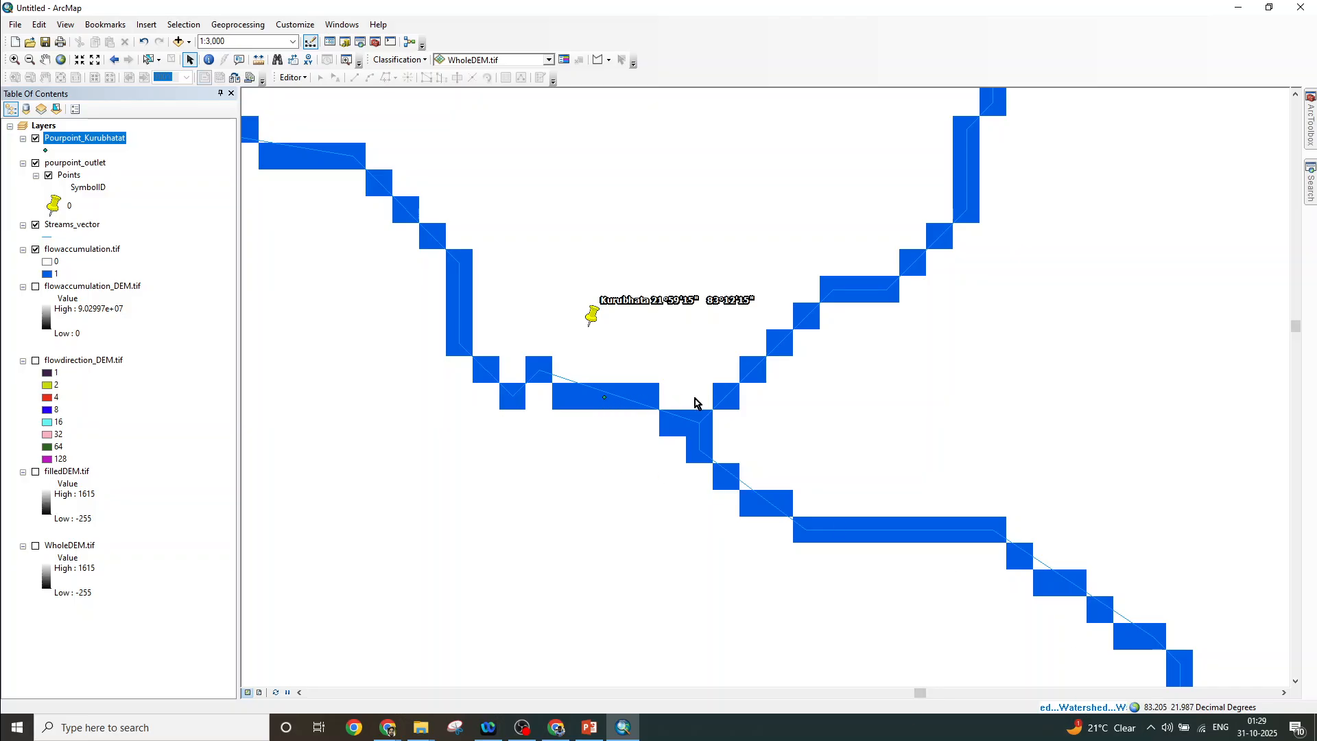
# Read the pour point's coordinates up close and note 21.987,83.204 in a new text box below Step 7 on the PowerPoint slide
pyautogui.scroll(-1, 604, 404)
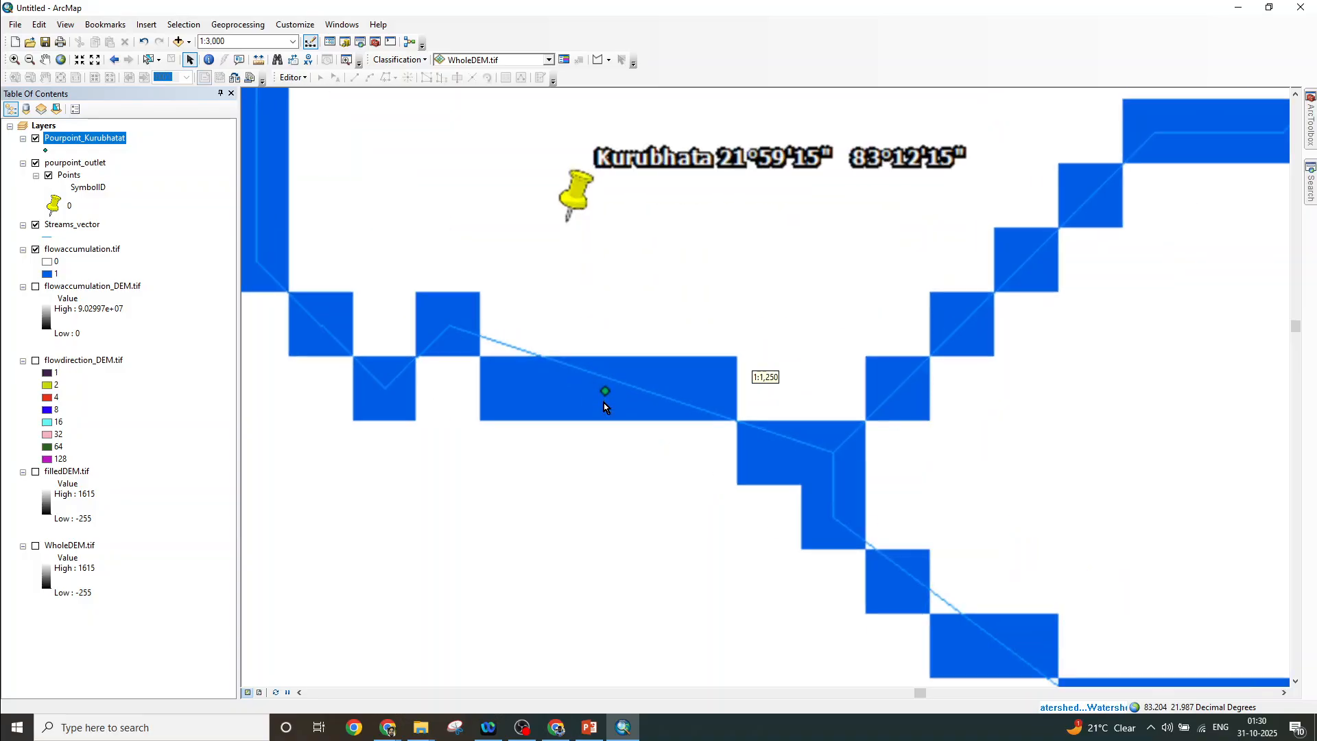
pyautogui.scroll(-1, 608, 398)
pyautogui.scroll(-1, 607, 395)
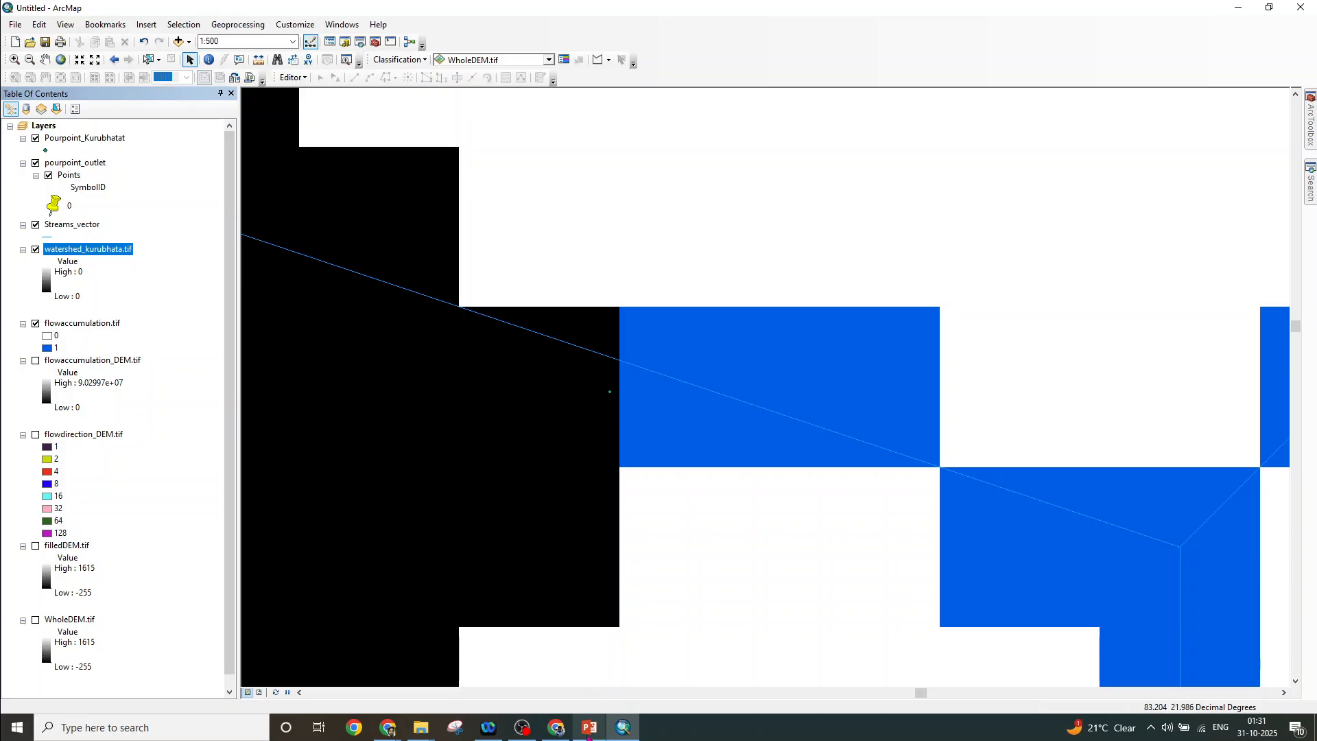
pyautogui.moveTo(588, 733)
pyautogui.click(588, 728)
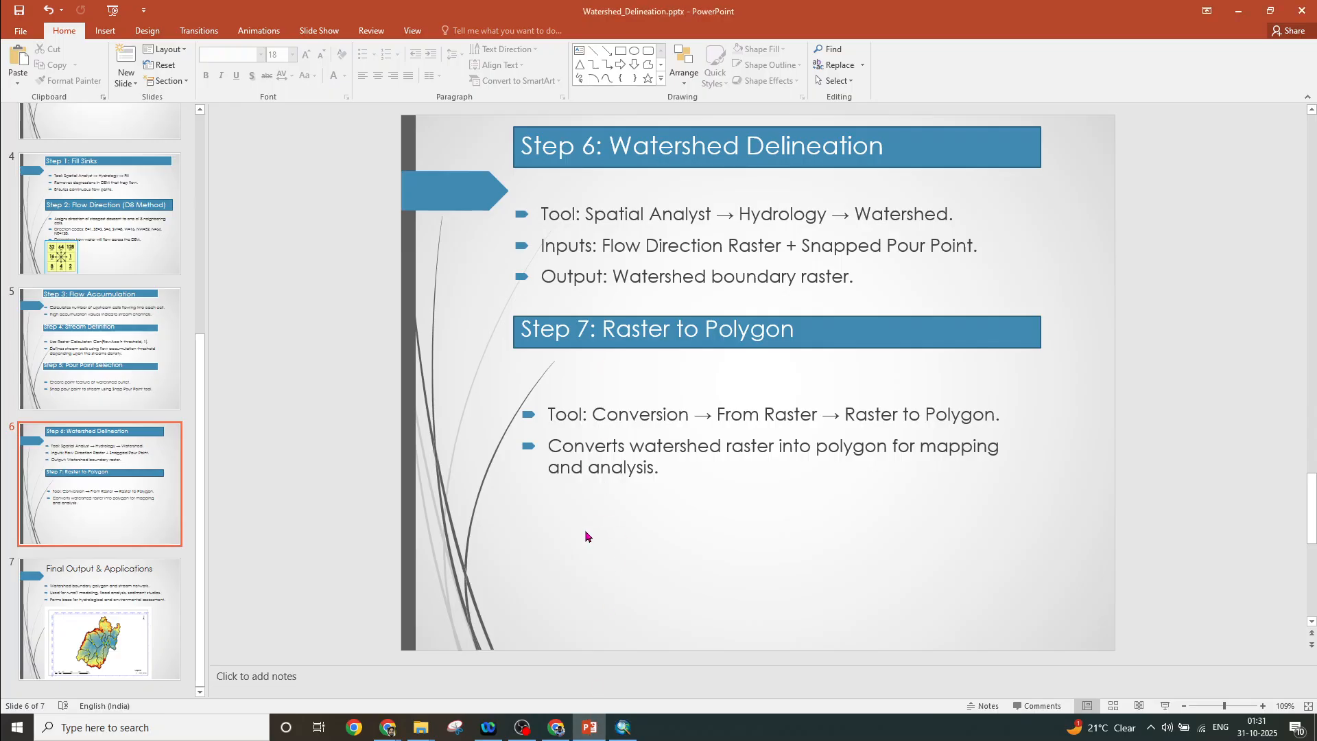
pyautogui.click(105, 30)
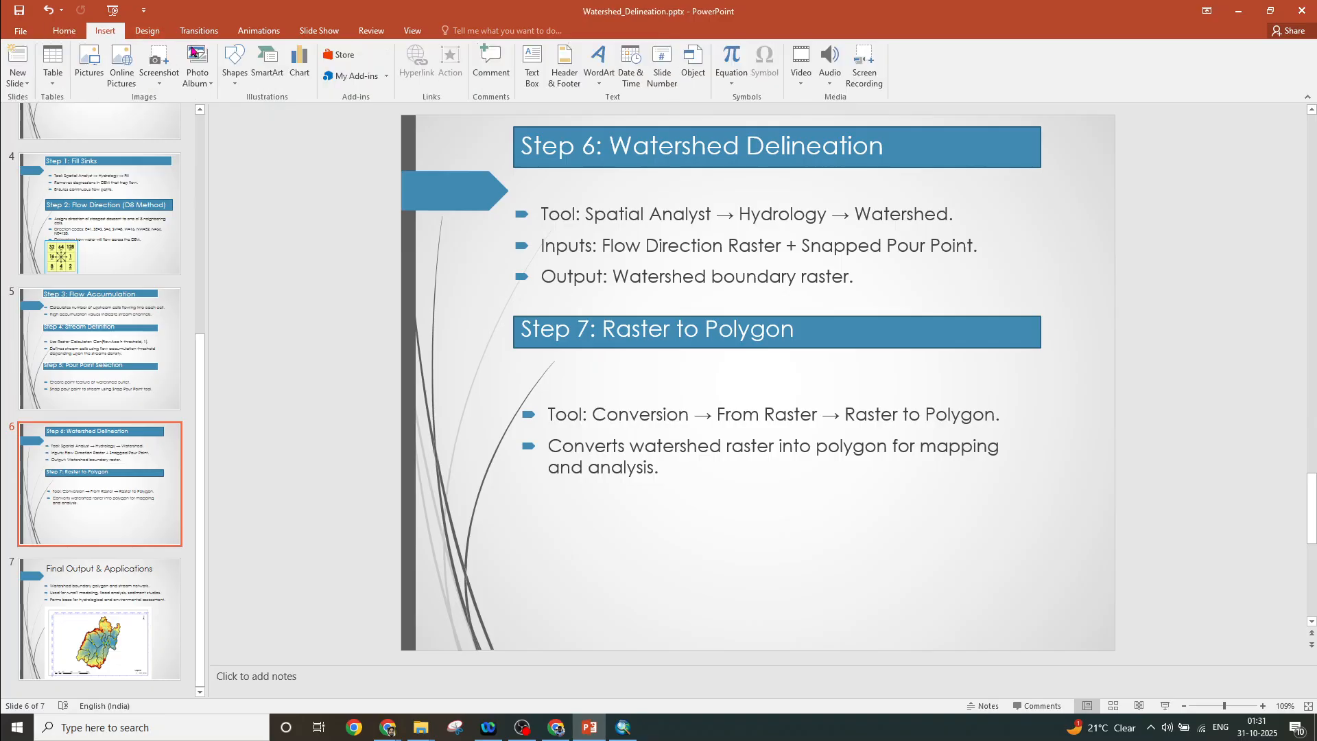
pyautogui.click(532, 65)
pyautogui.moveTo(573, 542); pyautogui.dragTo(791, 570)
pyautogui.write('21')
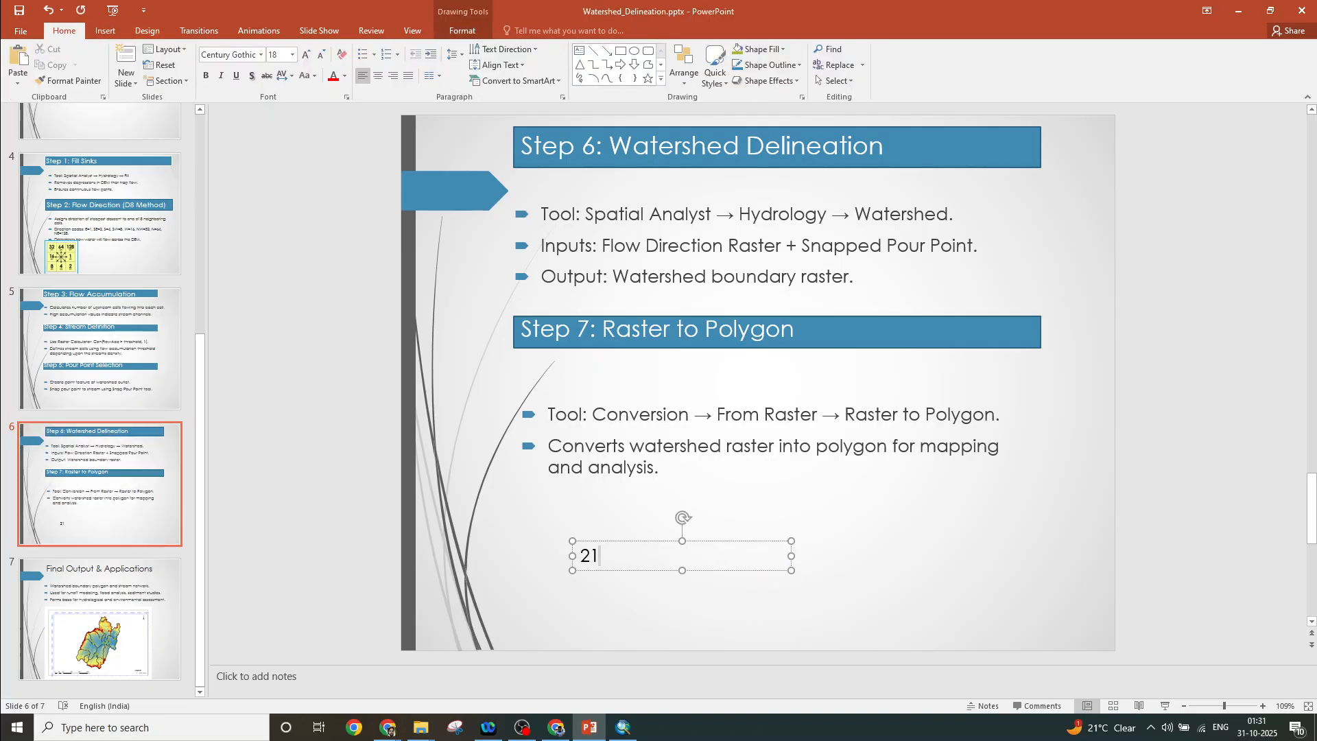
pyautogui.write('.987,')
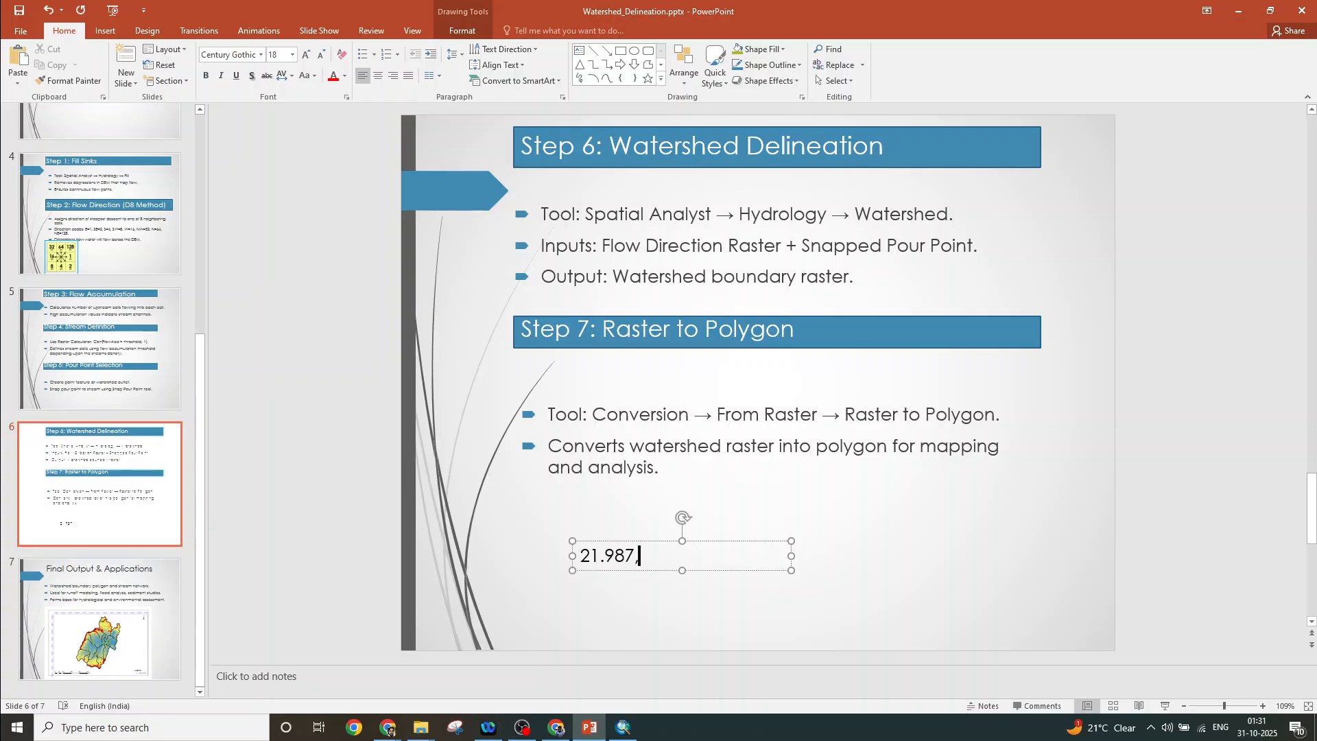
pyautogui.write('83.204')
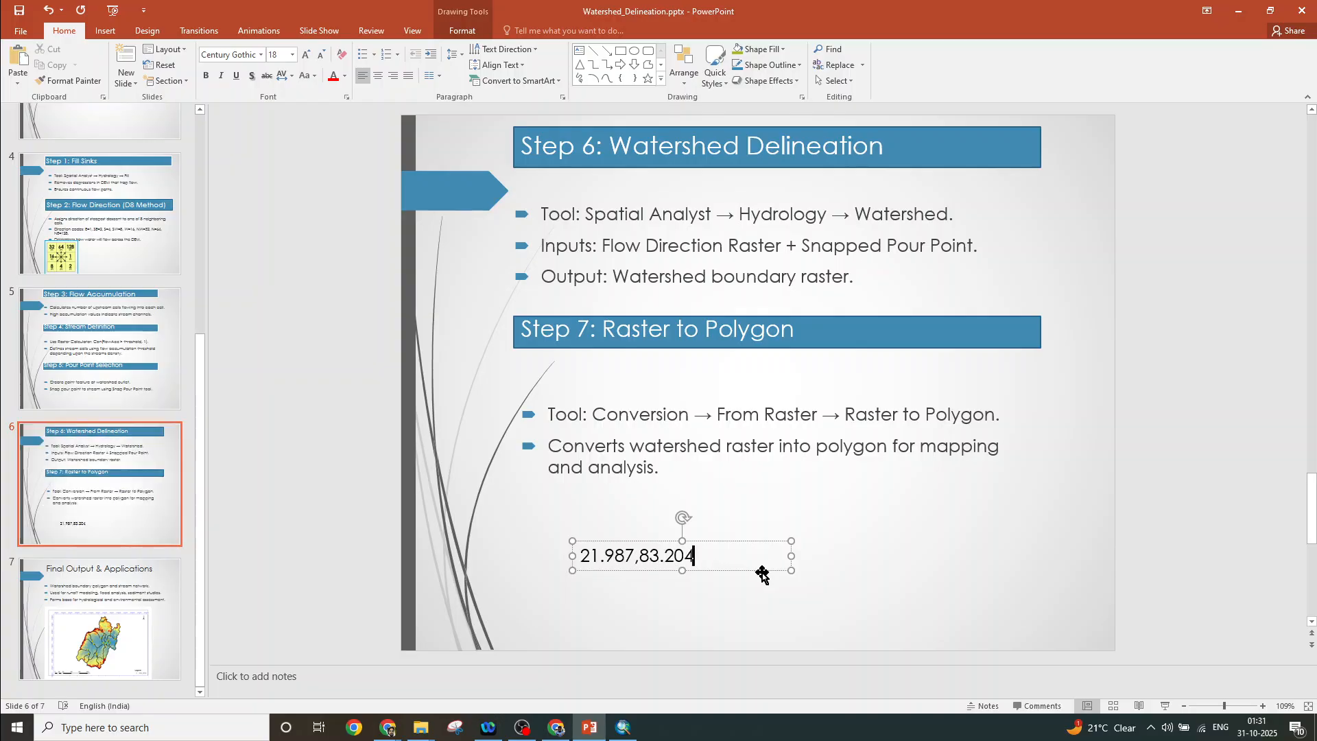
pyautogui.click(837, 524)
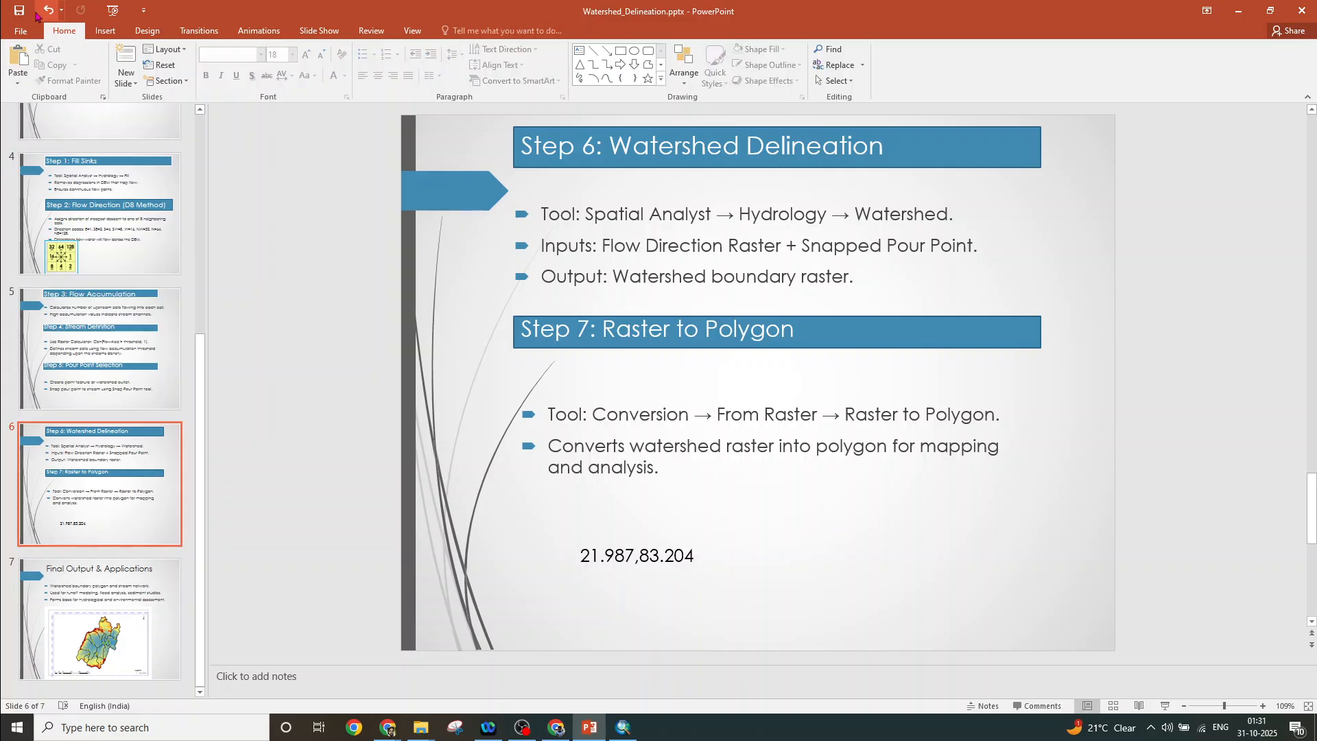
# Return to ArcMap and examine the watershed_kurubhata.tif raster from the pour point out to its full extent against the streams and outlets
pyautogui.click(623, 727)
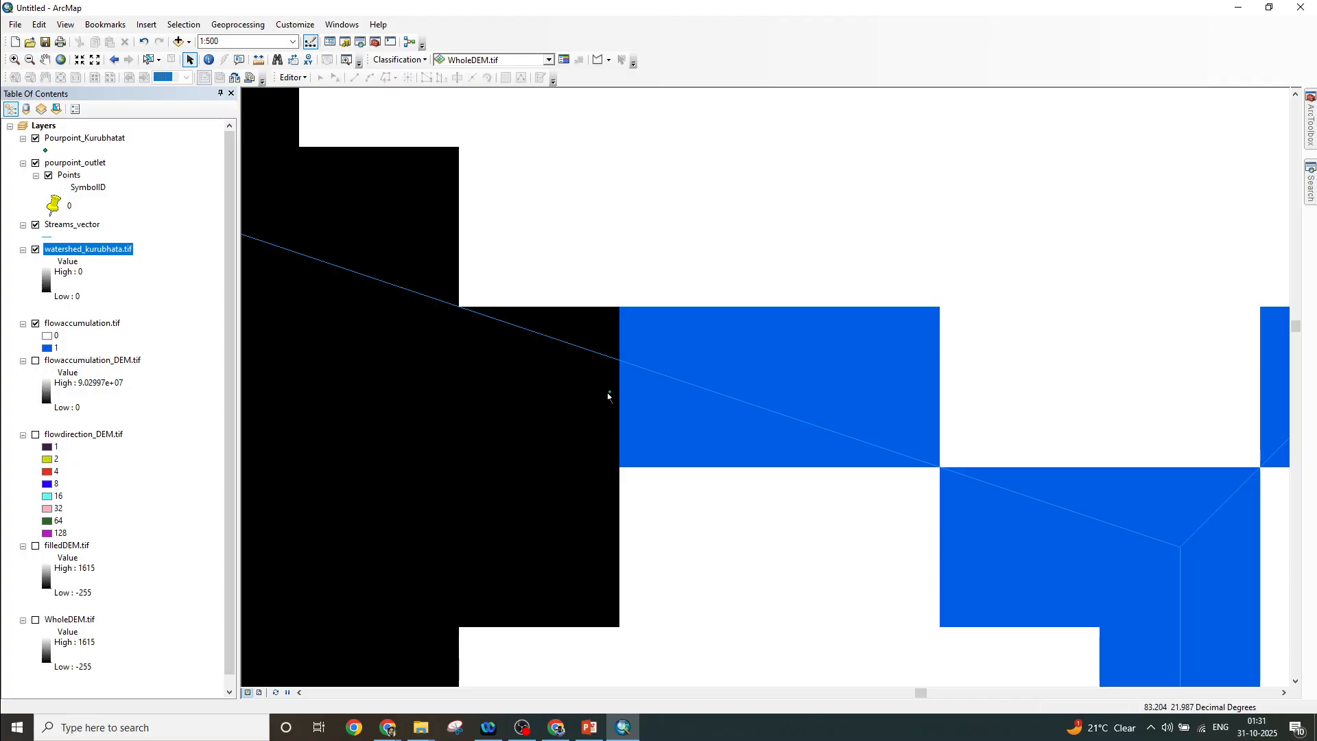
pyautogui.scroll(-3, 616, 425)
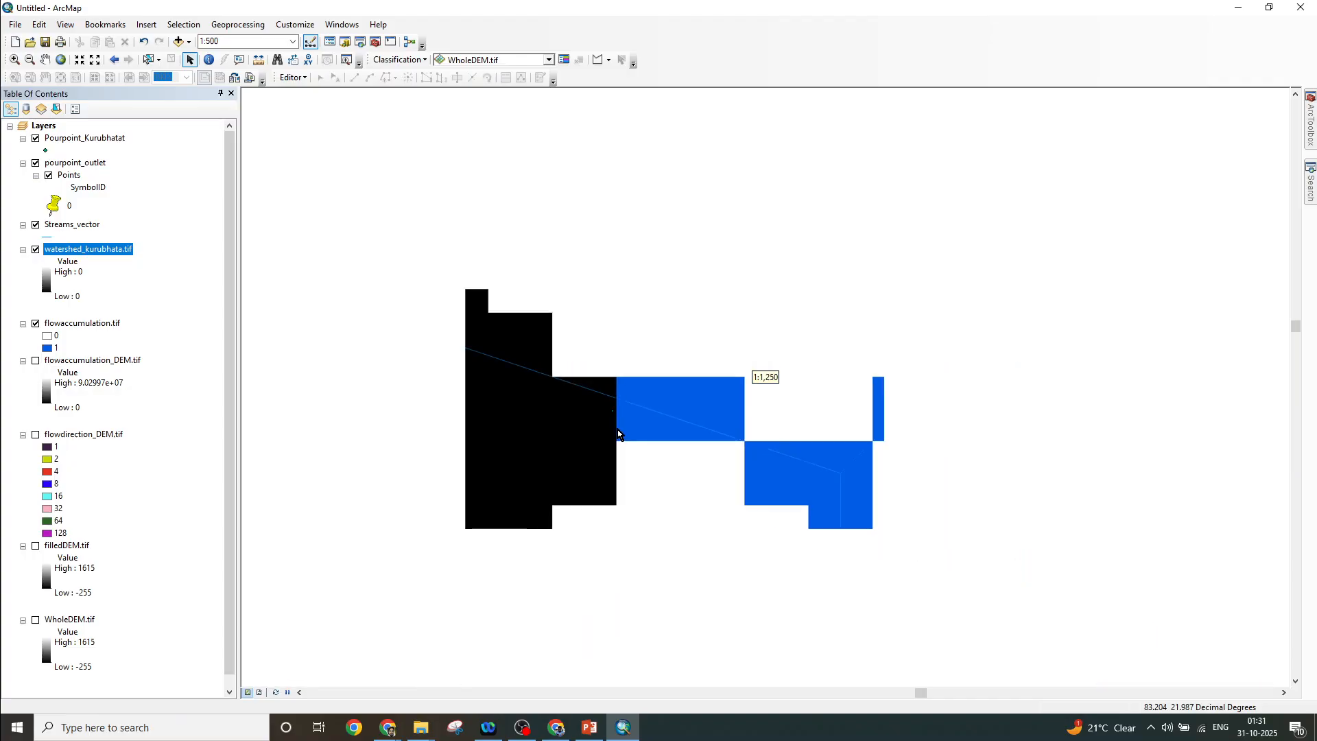
pyautogui.scroll(1, 619, 431)
pyautogui.scroll(-5, 627, 434)
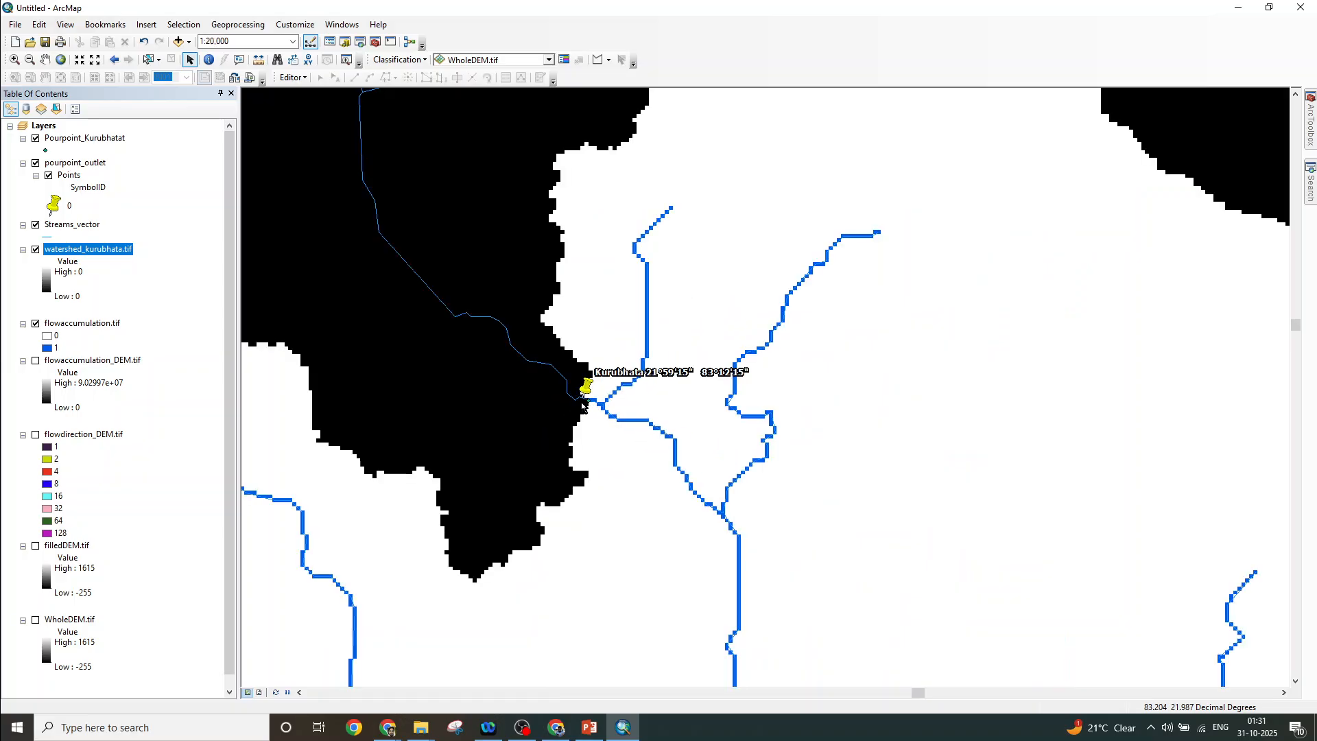
pyautogui.scroll(-2, 713, 430)
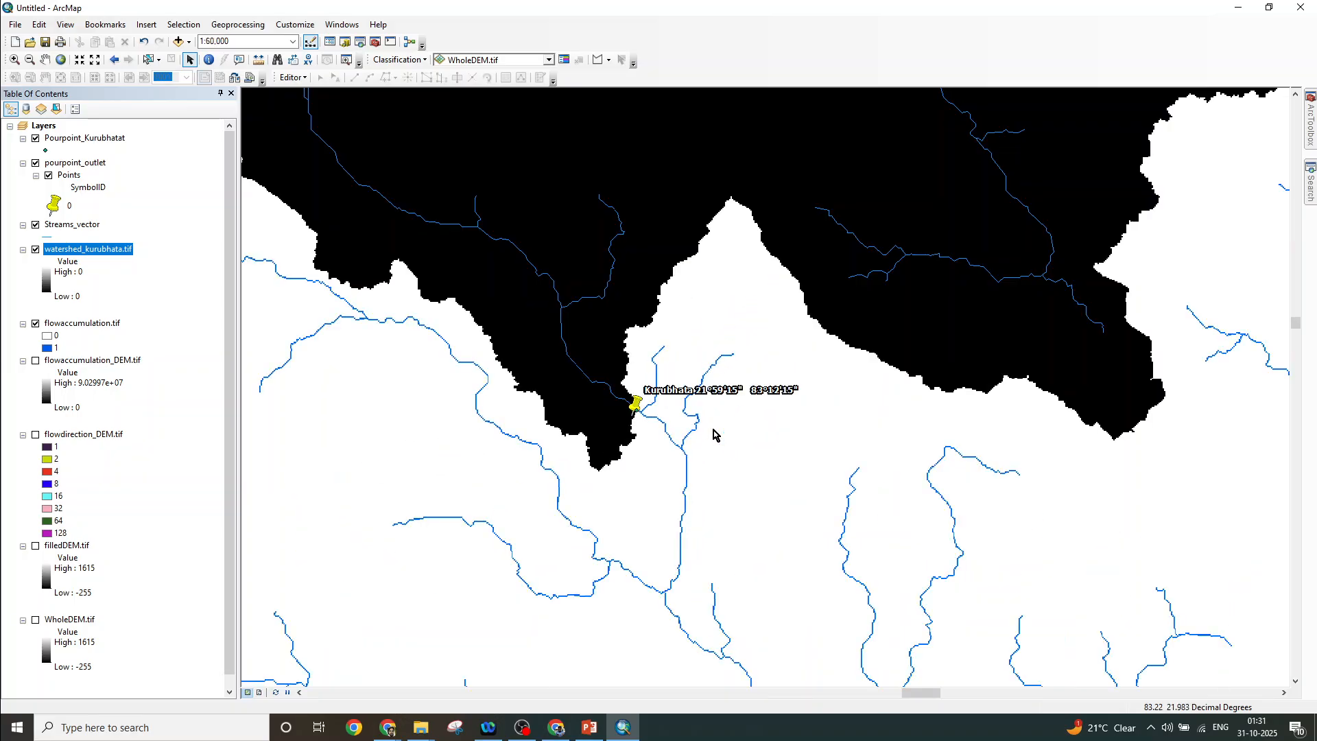
pyautogui.scroll(-2, 713, 432)
pyautogui.scroll(-3, 714, 433)
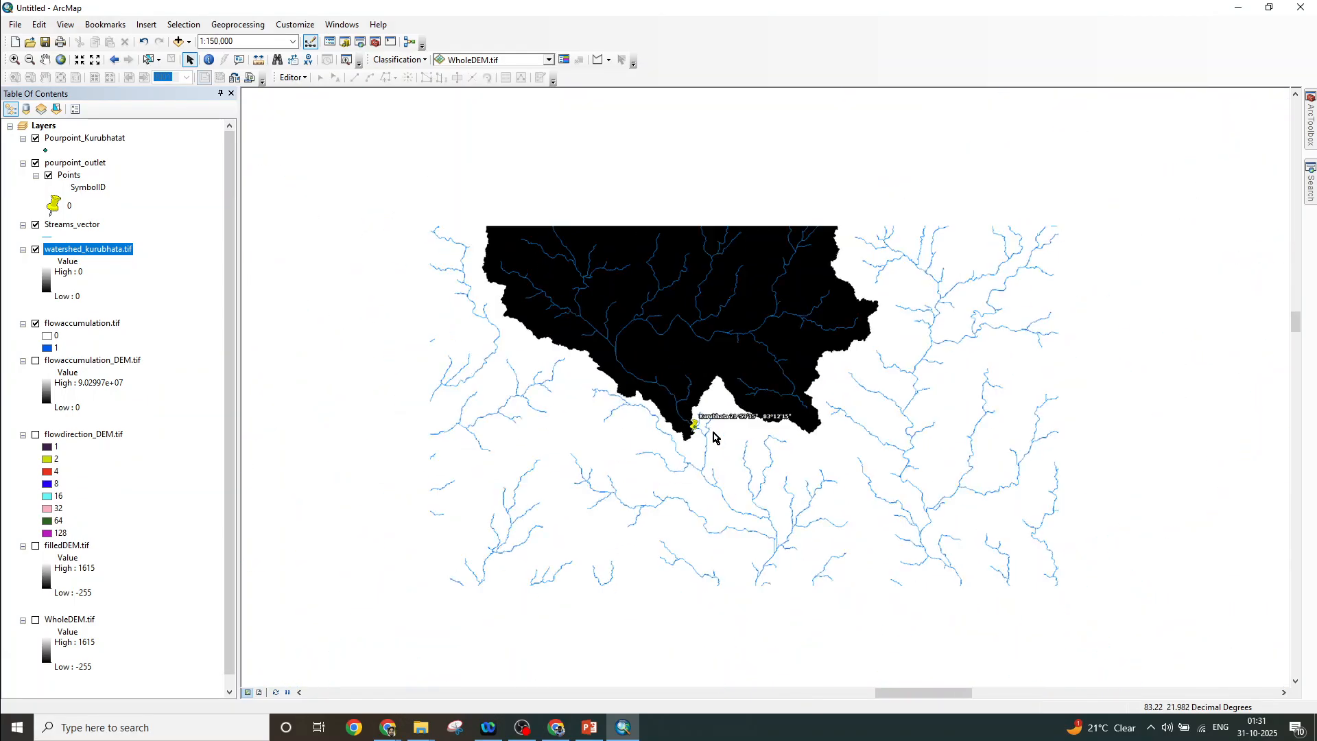
pyautogui.scroll(-2, 713, 435)
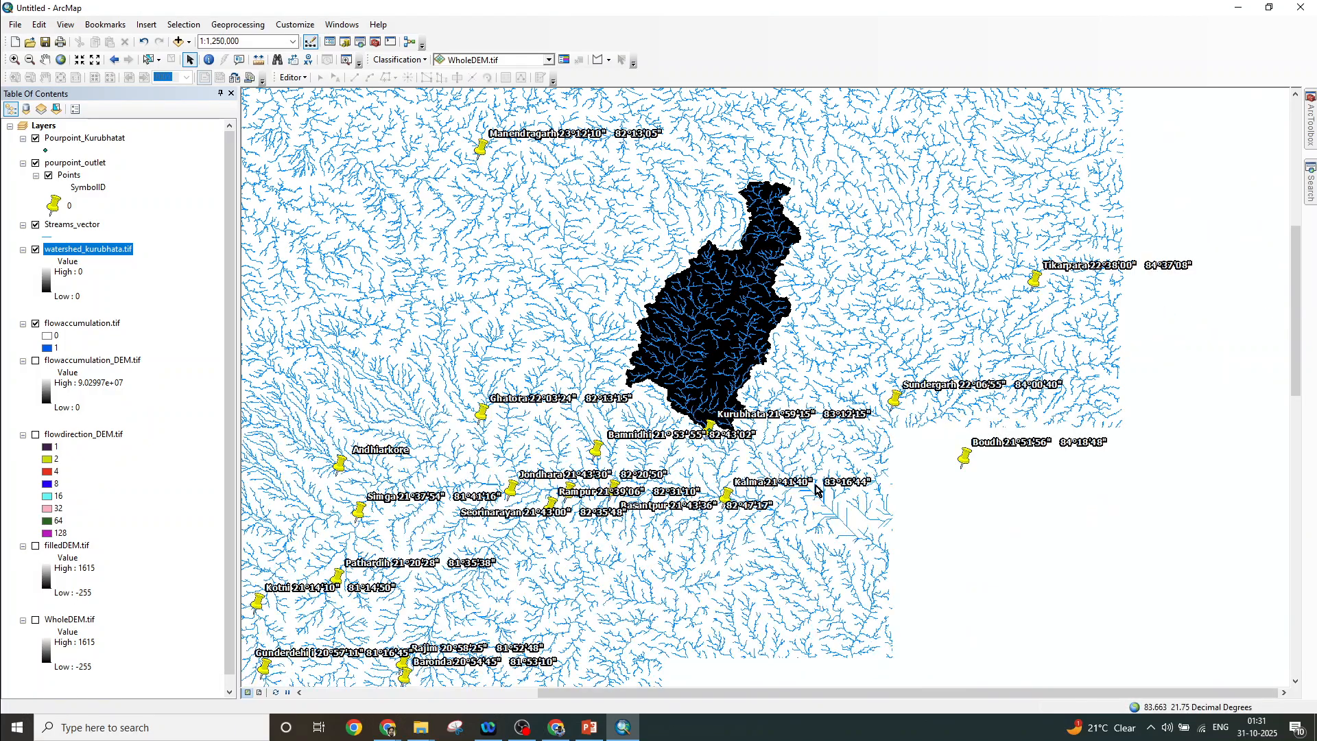
pyautogui.scroll(1, 740, 459)
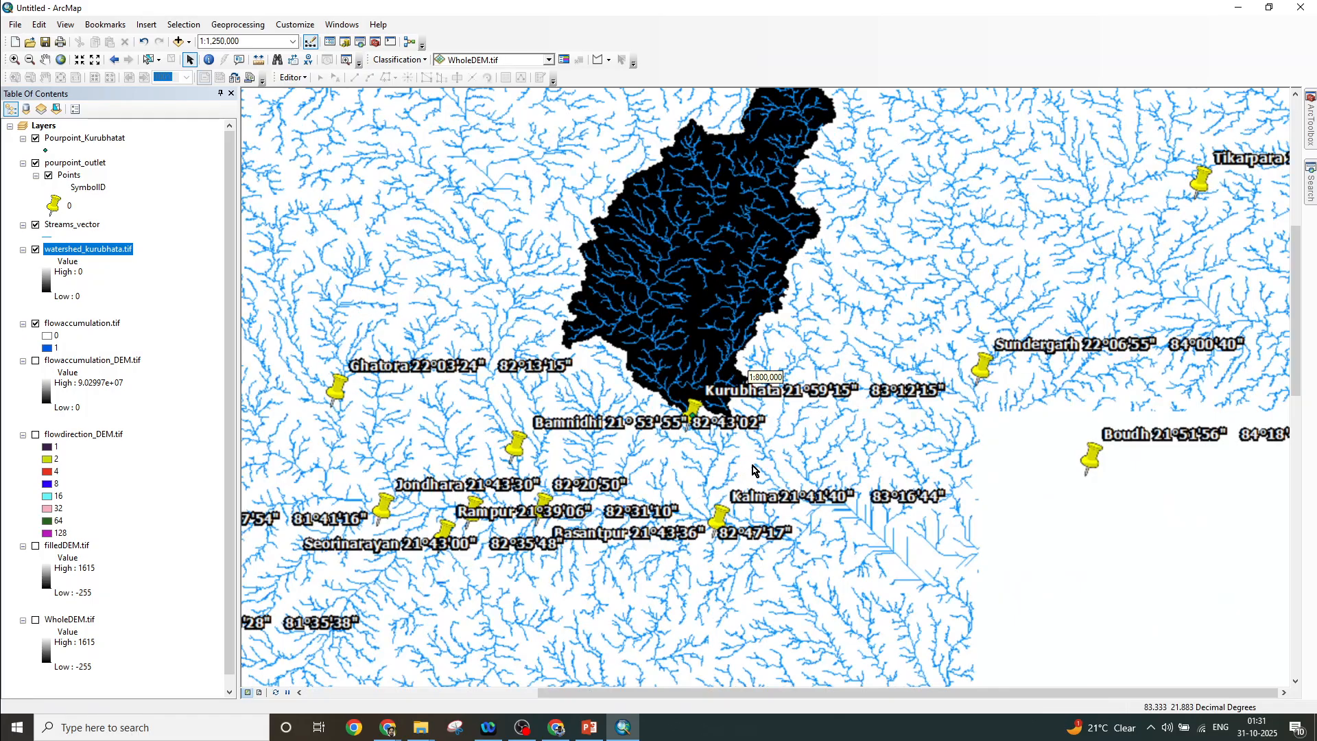
pyautogui.scroll(-1, 755, 456)
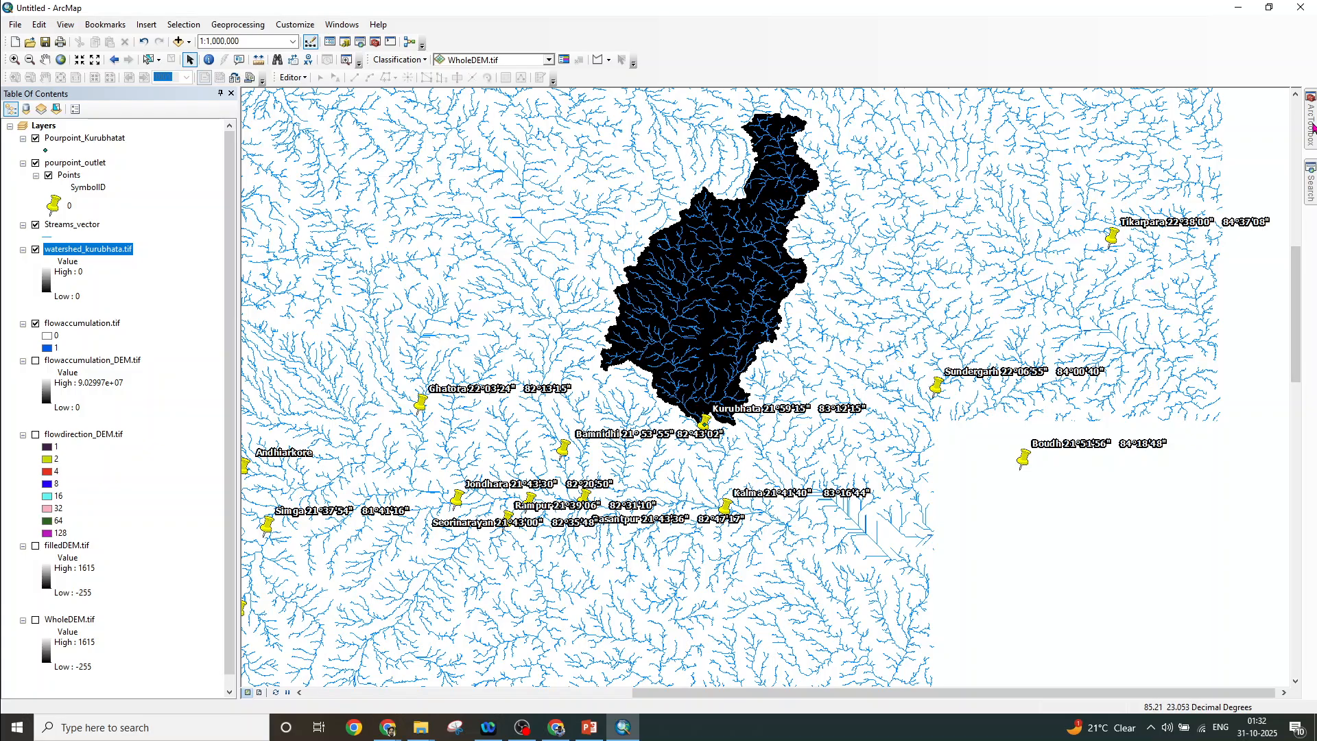
# Open the Raster to Polygon conversion tool and choose watershed_kurubhata.tif as its input raster
pyautogui.moveTo(1313, 128)
pyautogui.moveTo(1296, 317); pyautogui.dragTo(1296, 151)
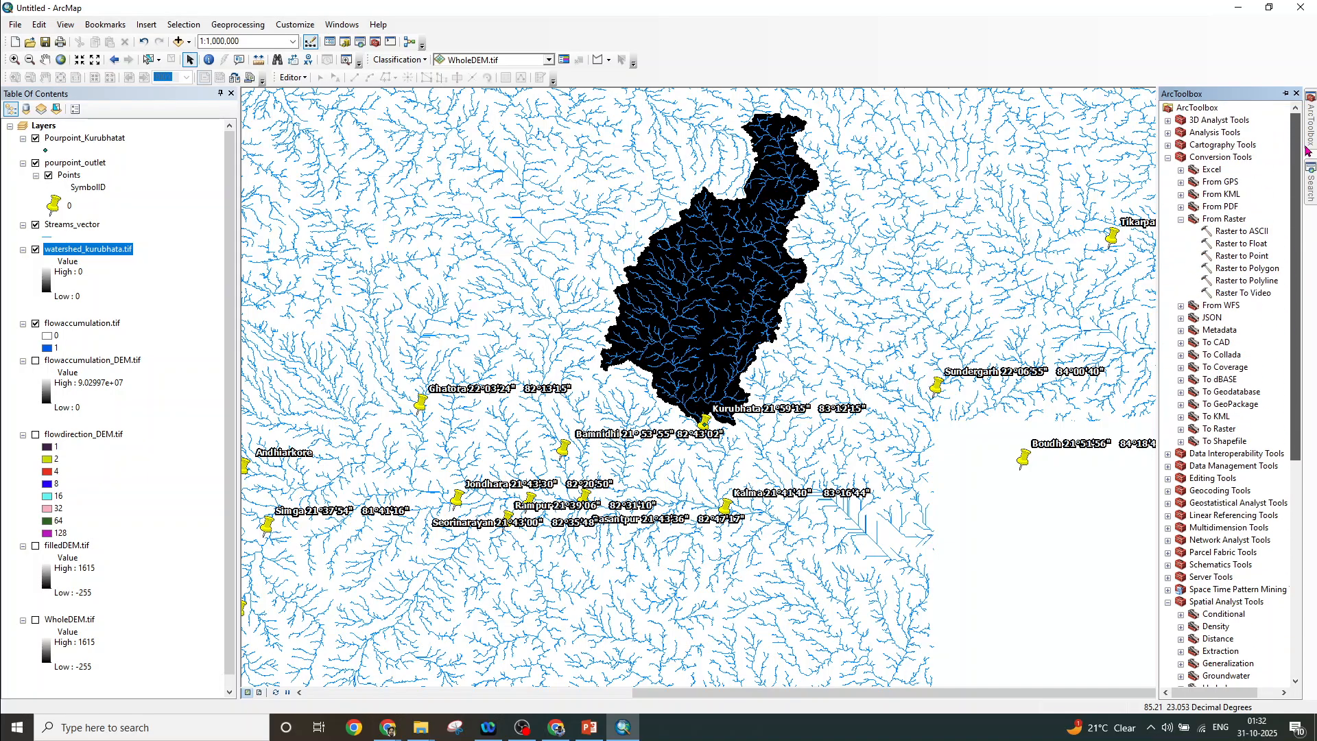
pyautogui.click(1168, 158)
pyautogui.click(1168, 158)
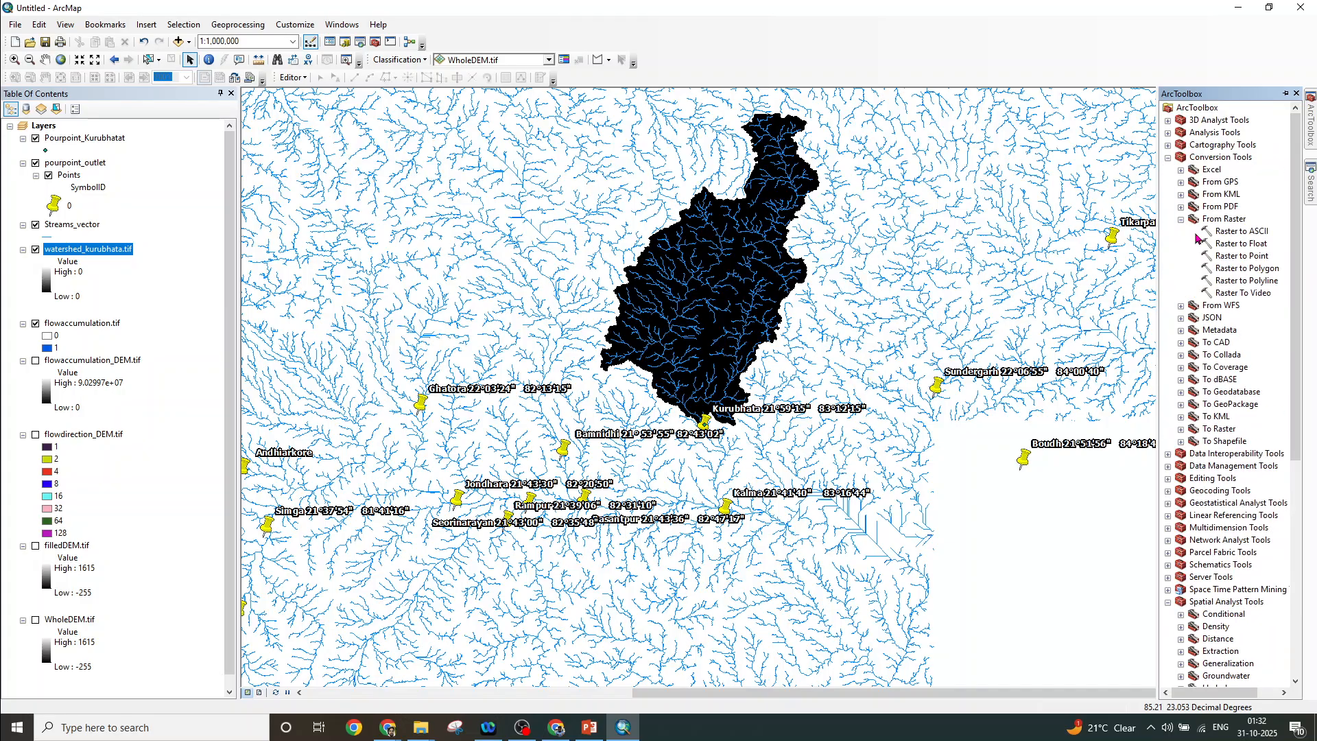
pyautogui.click(1180, 221)
pyautogui.click(1180, 220)
pyautogui.doubleClick(1245, 269)
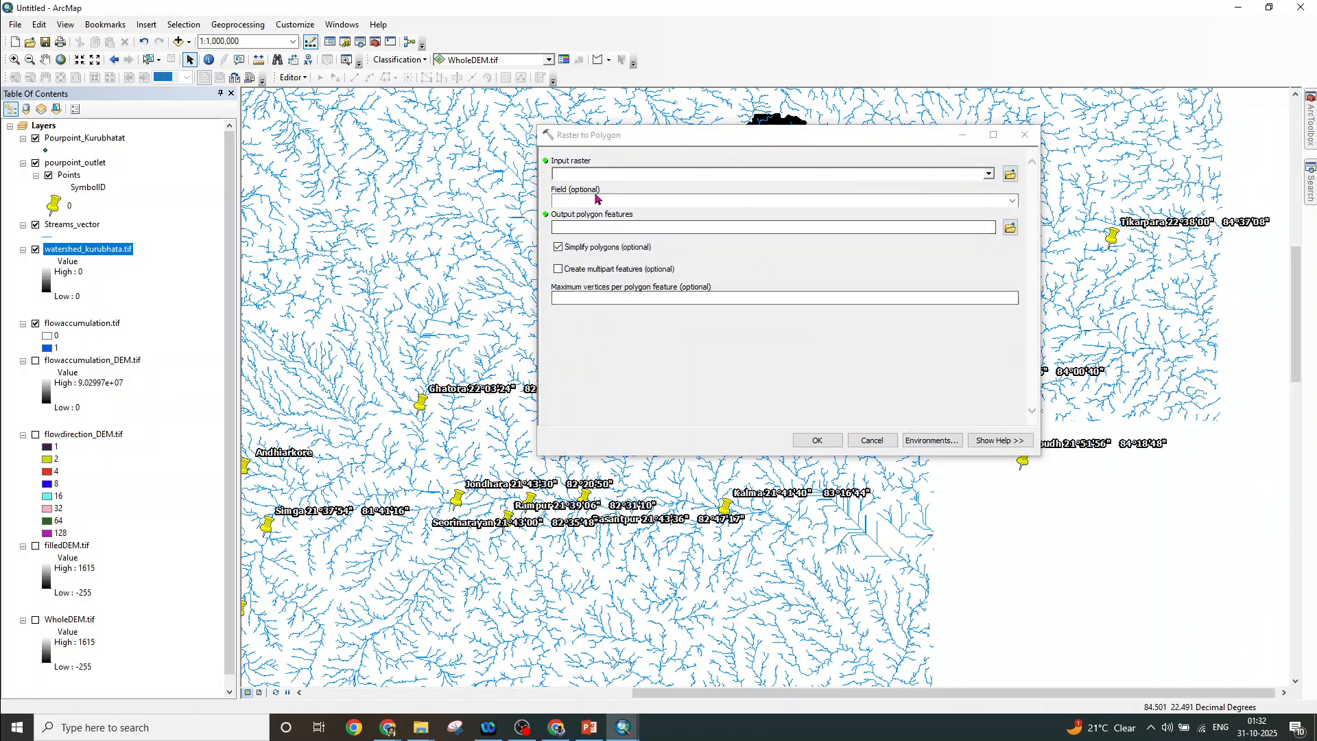
pyautogui.click(988, 175)
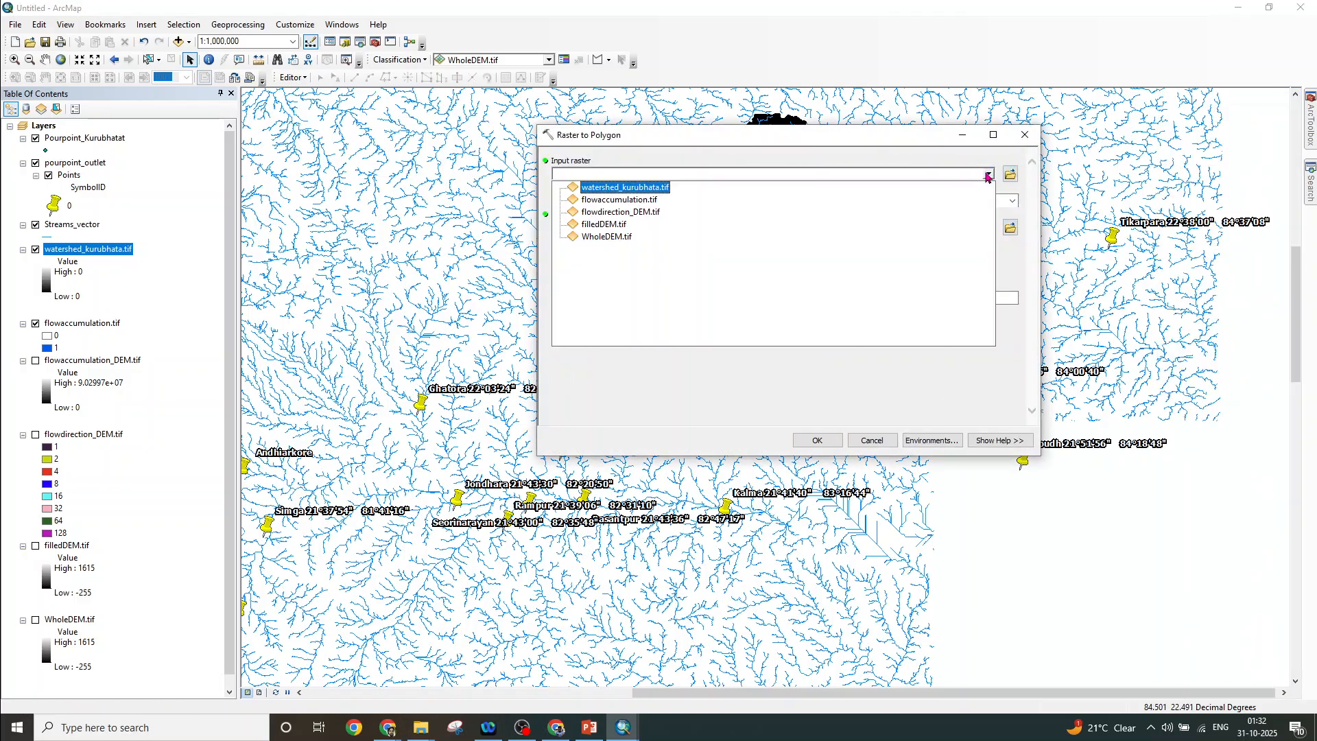
pyautogui.click(633, 195)
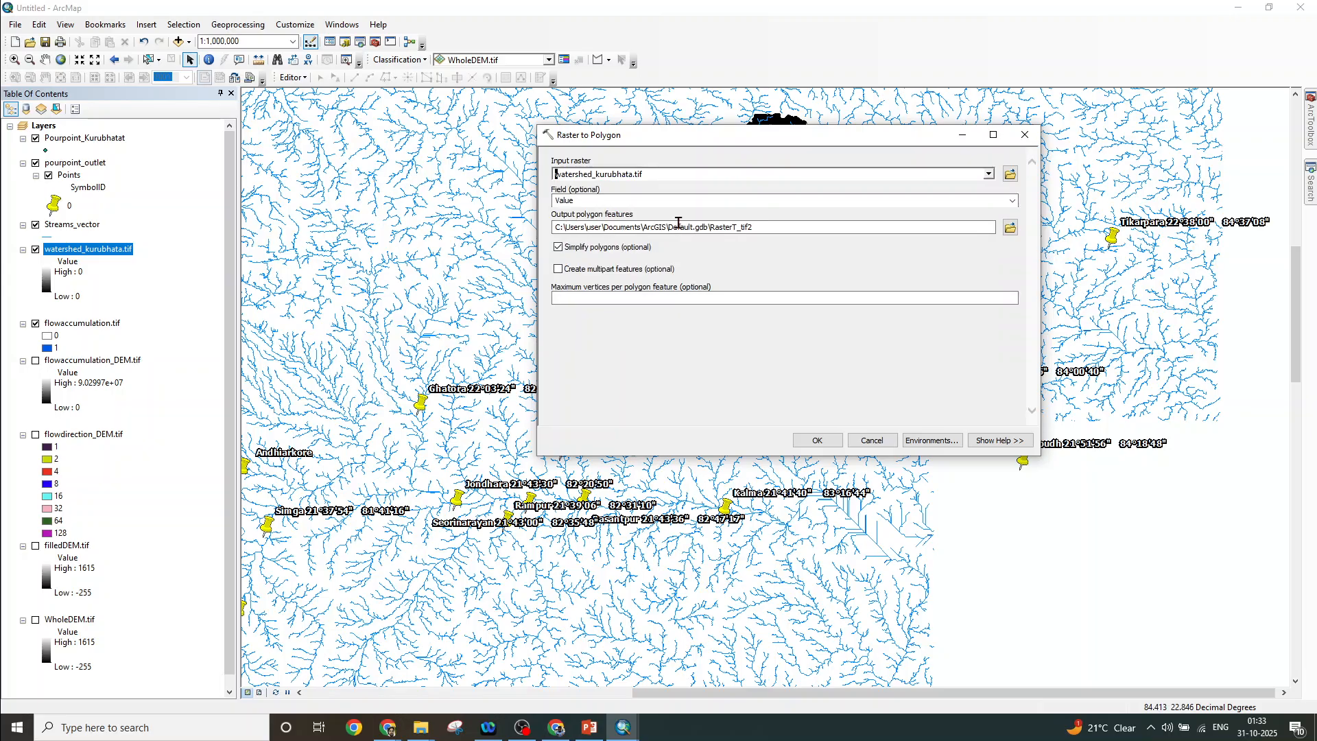
# Name the output polygon features WS_Kurubhata_Vector in the project folder and run the conversion
pyautogui.click(1010, 227)
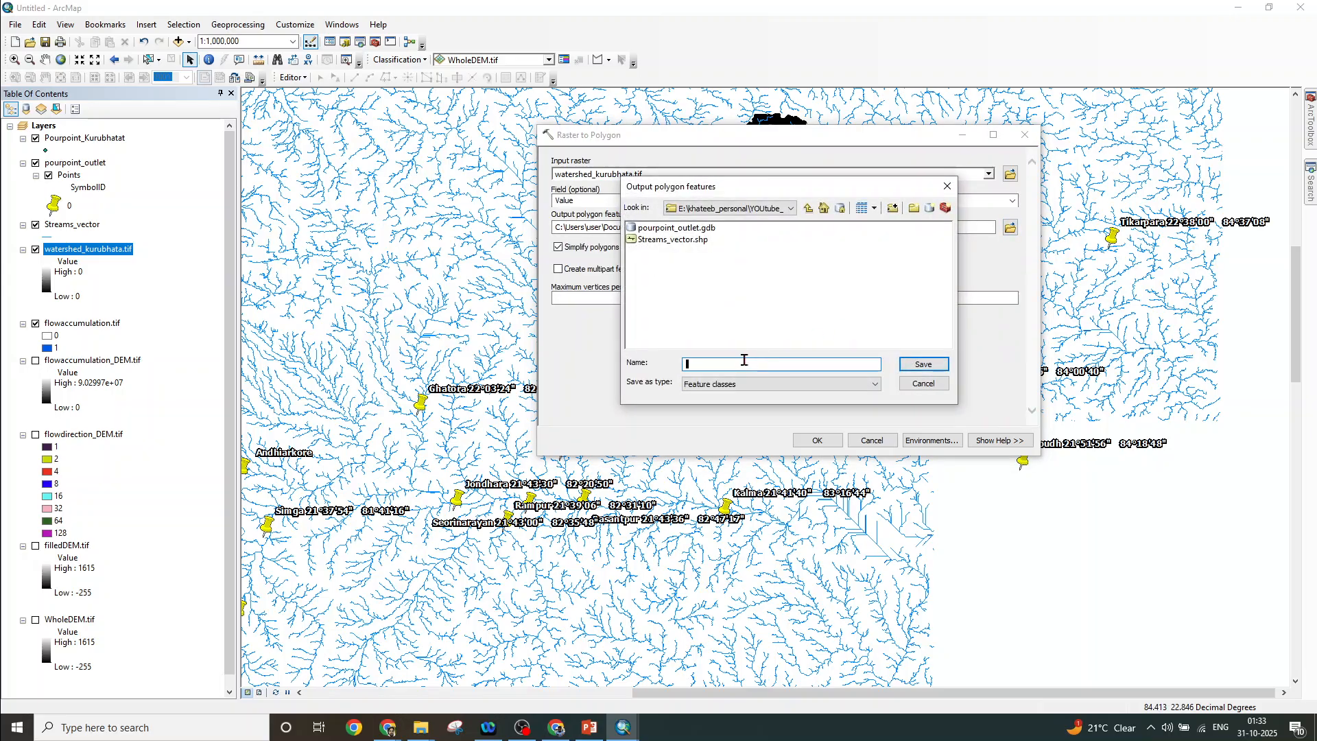
pyautogui.write('WS_Kurubhata_Vector')
pyautogui.click(919, 365)
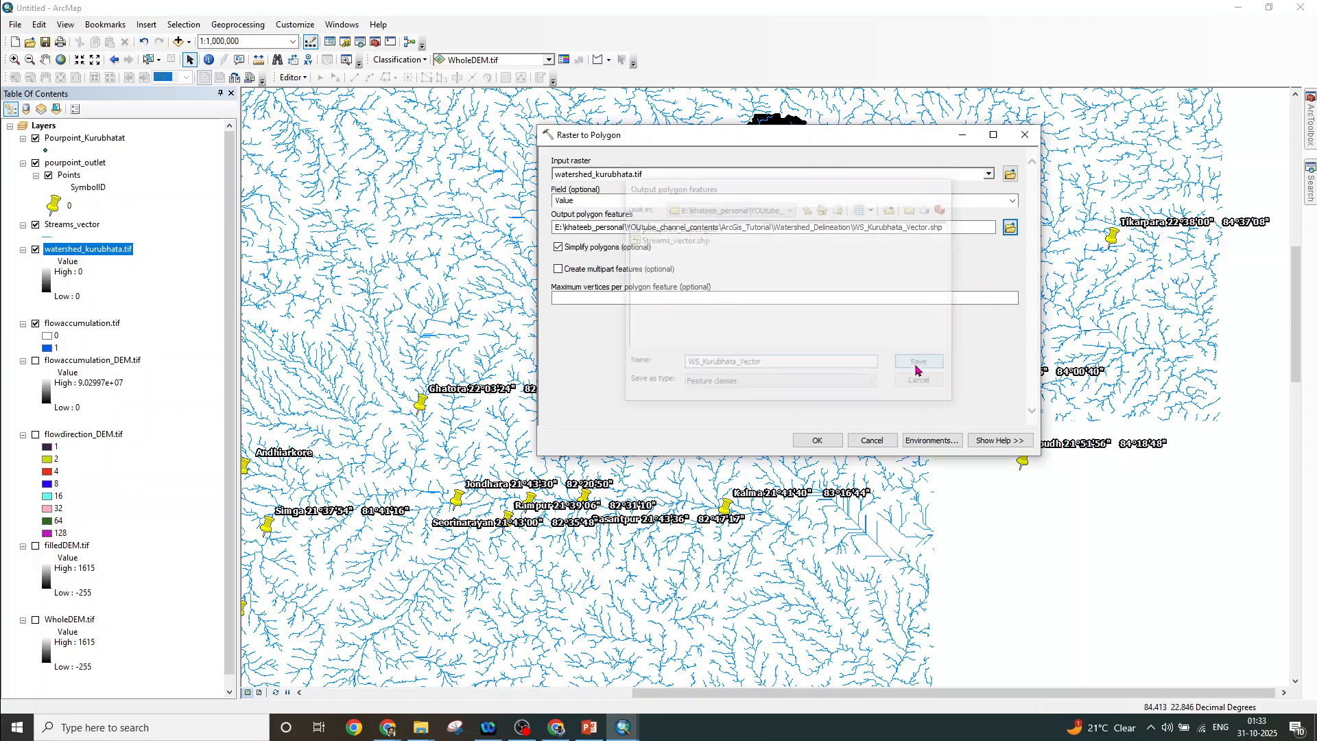
pyautogui.click(816, 441)
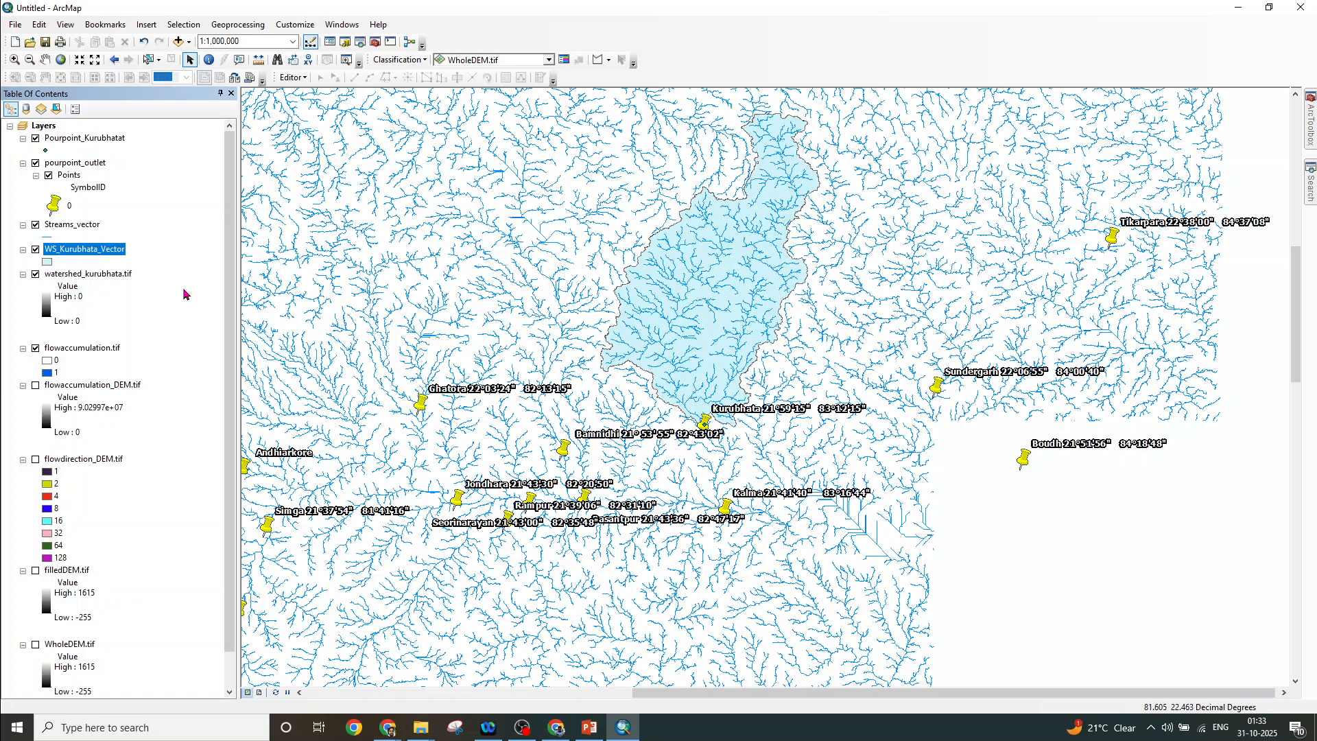
# Style the WS_Kurubhata_Vector layer with the Hollow symbol and an outline width of 2
pyautogui.click(47, 263)
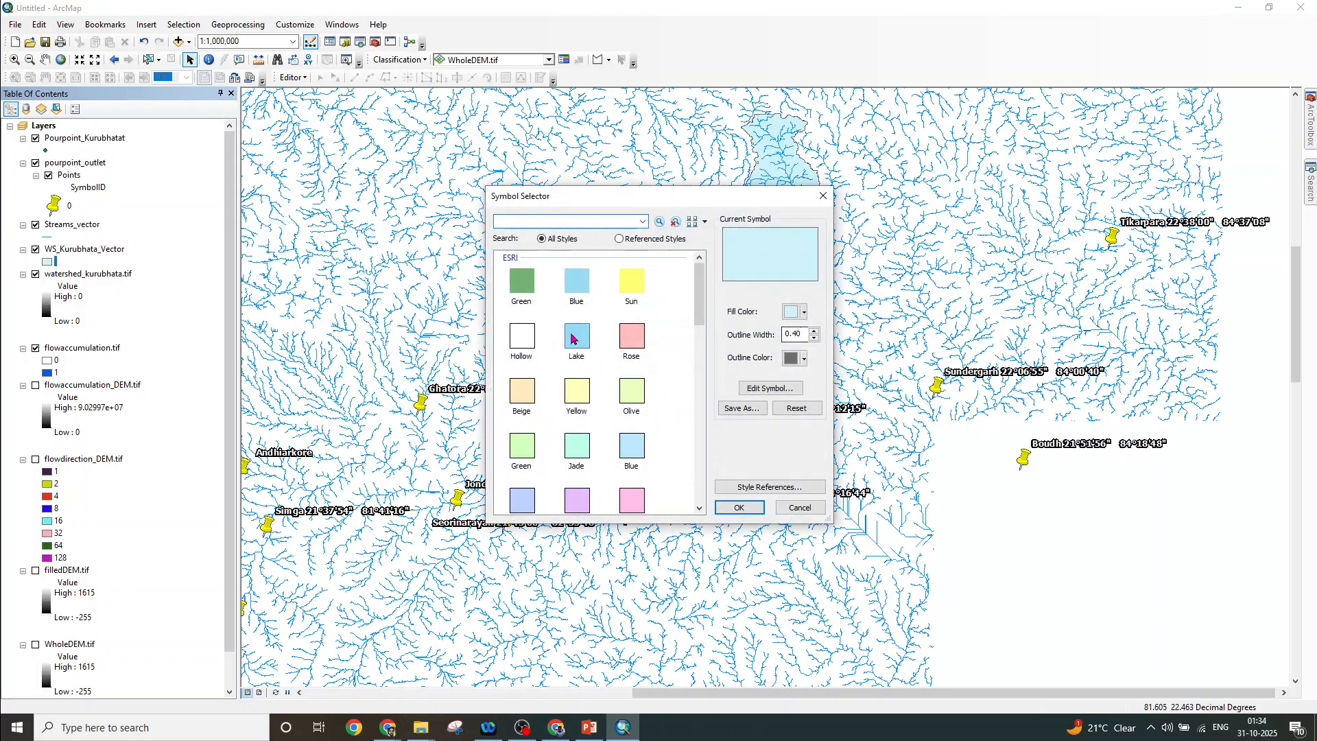
pyautogui.click(523, 343)
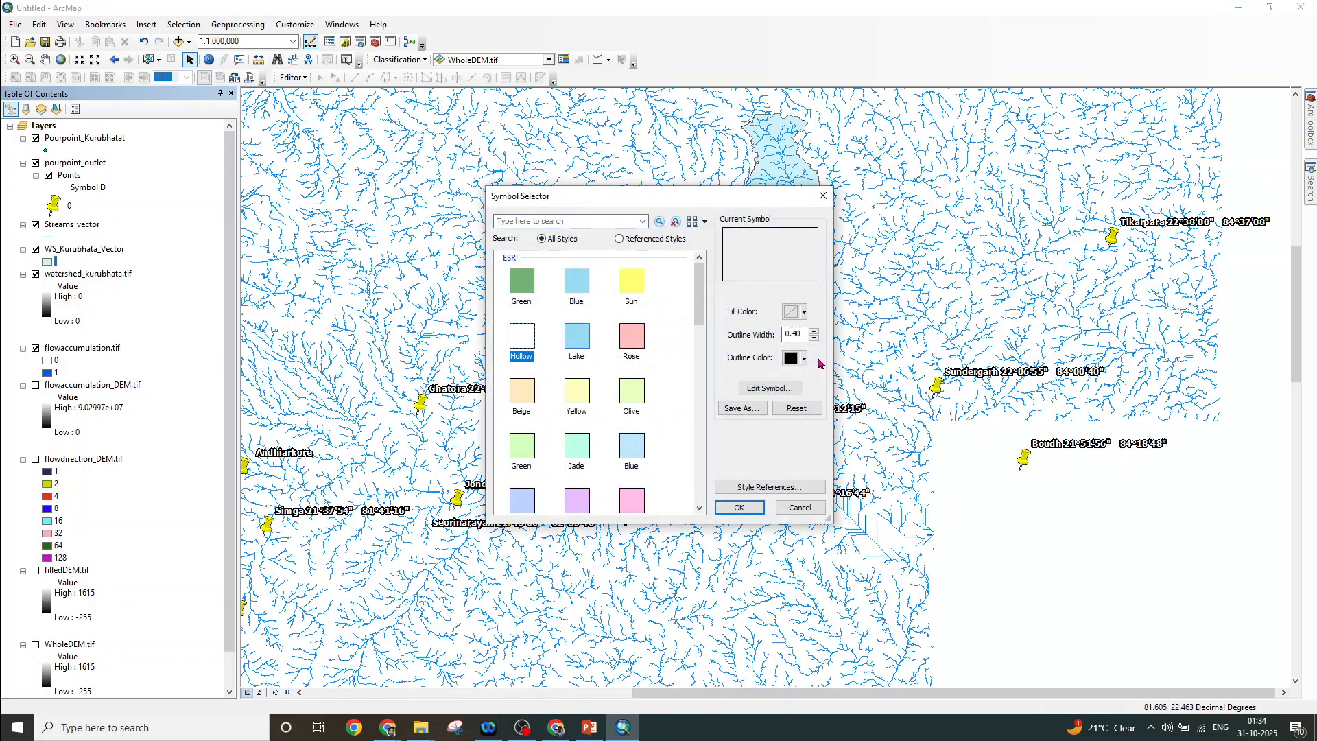
pyautogui.click(814, 332)
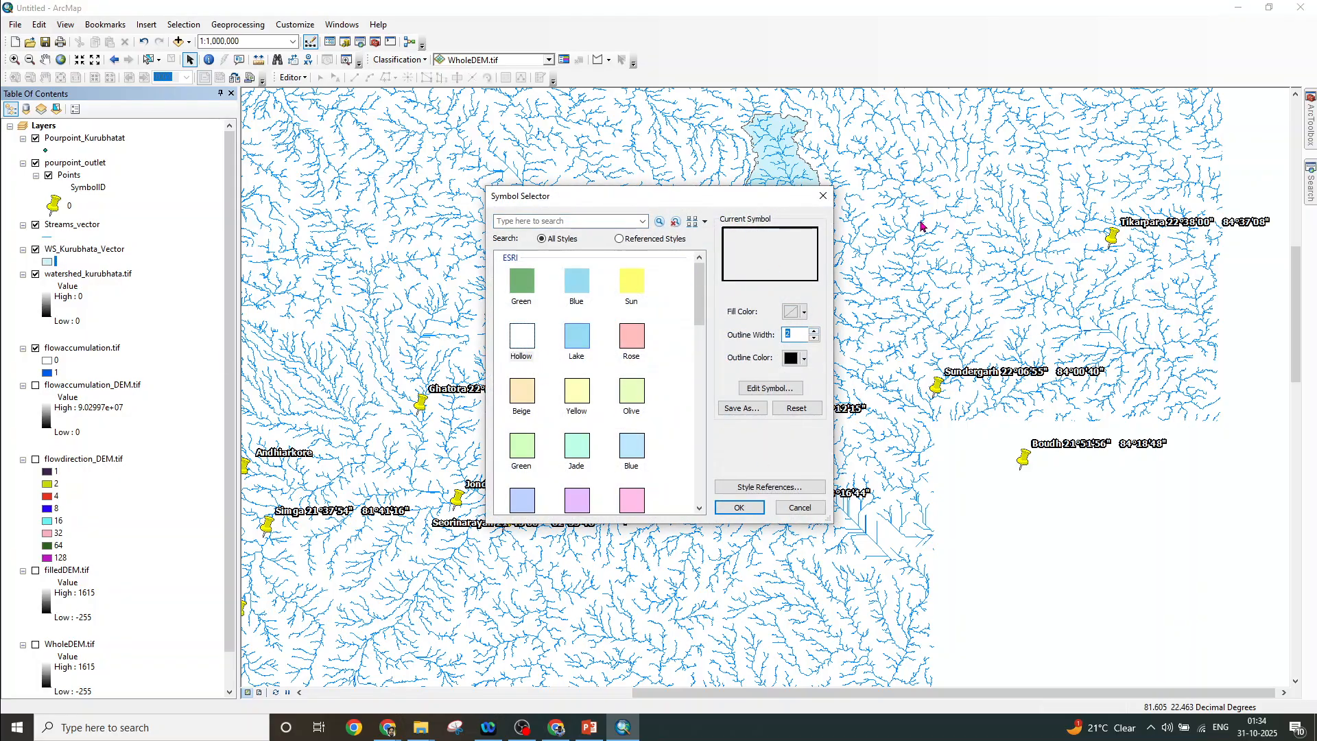
pyautogui.click(752, 507)
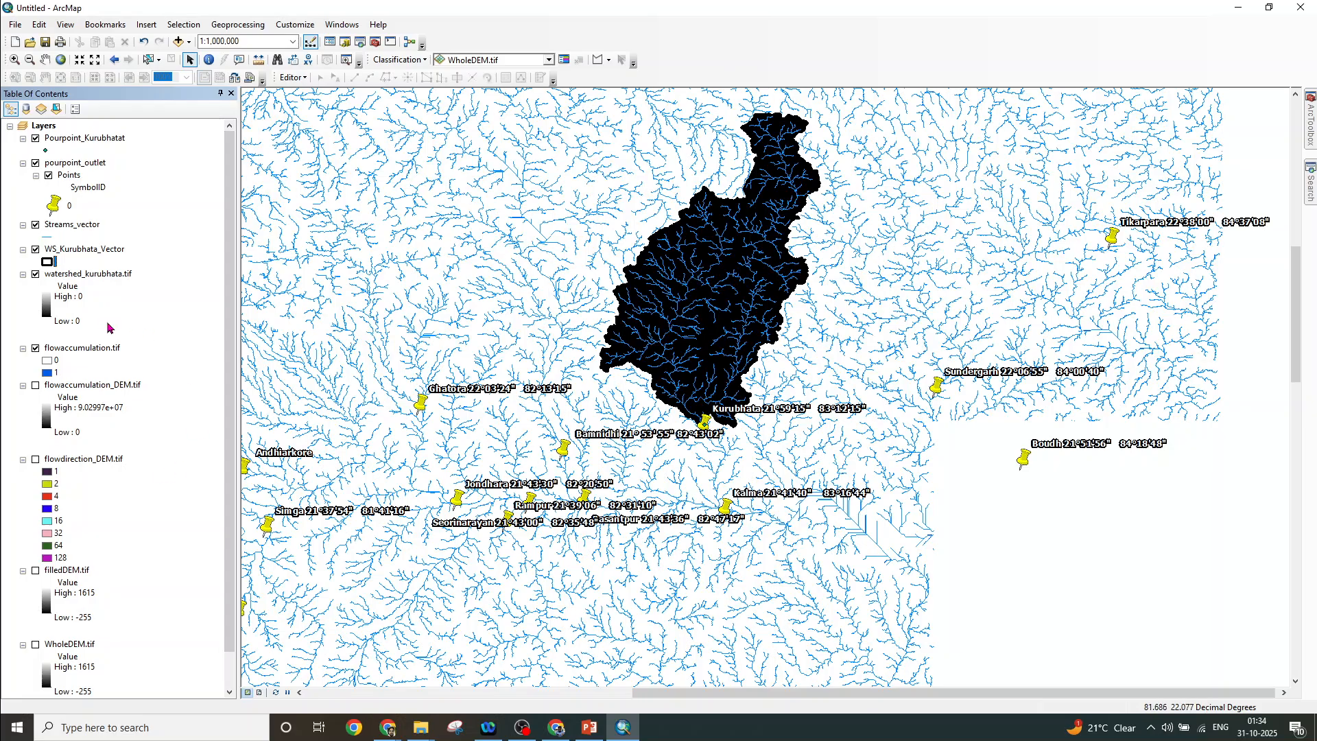
# Open the attribute table of WS_Kurubhata_Vector and add a field named Area with type Float
pyautogui.click(93, 249)
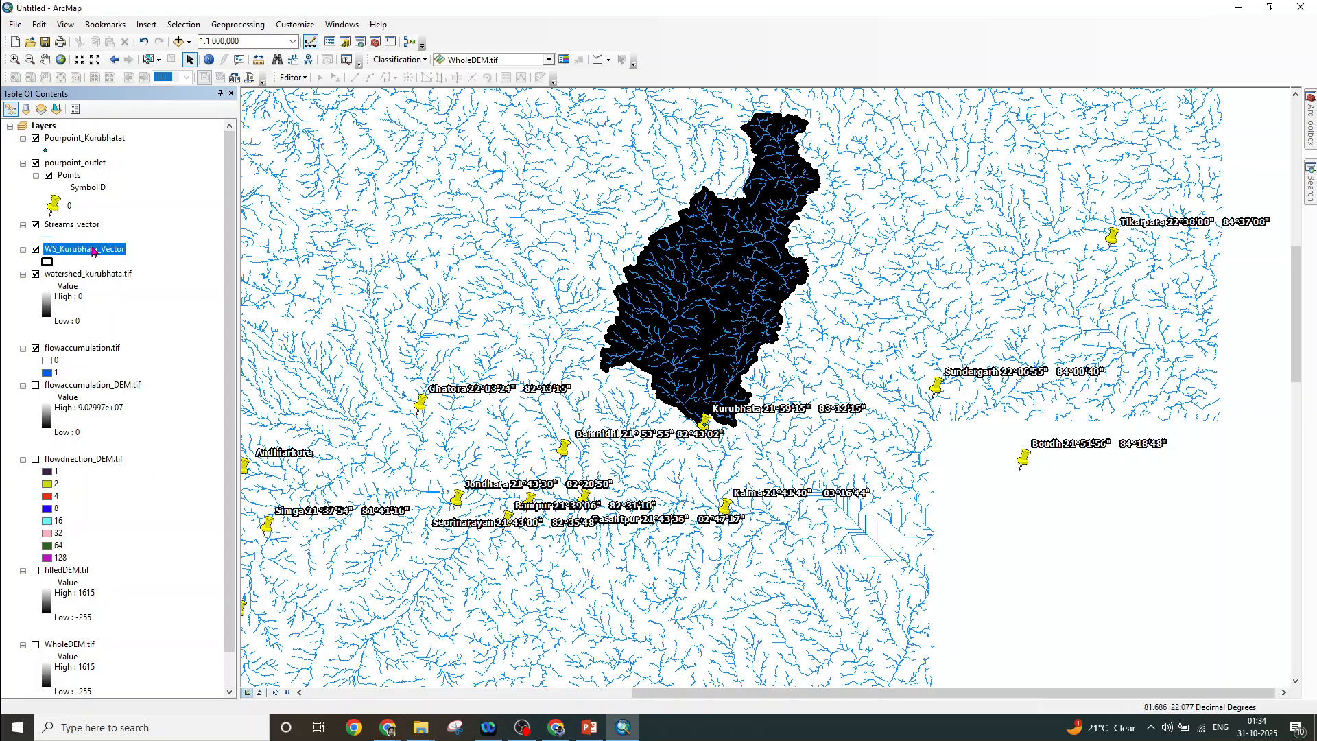
pyautogui.rightClick(93, 251)
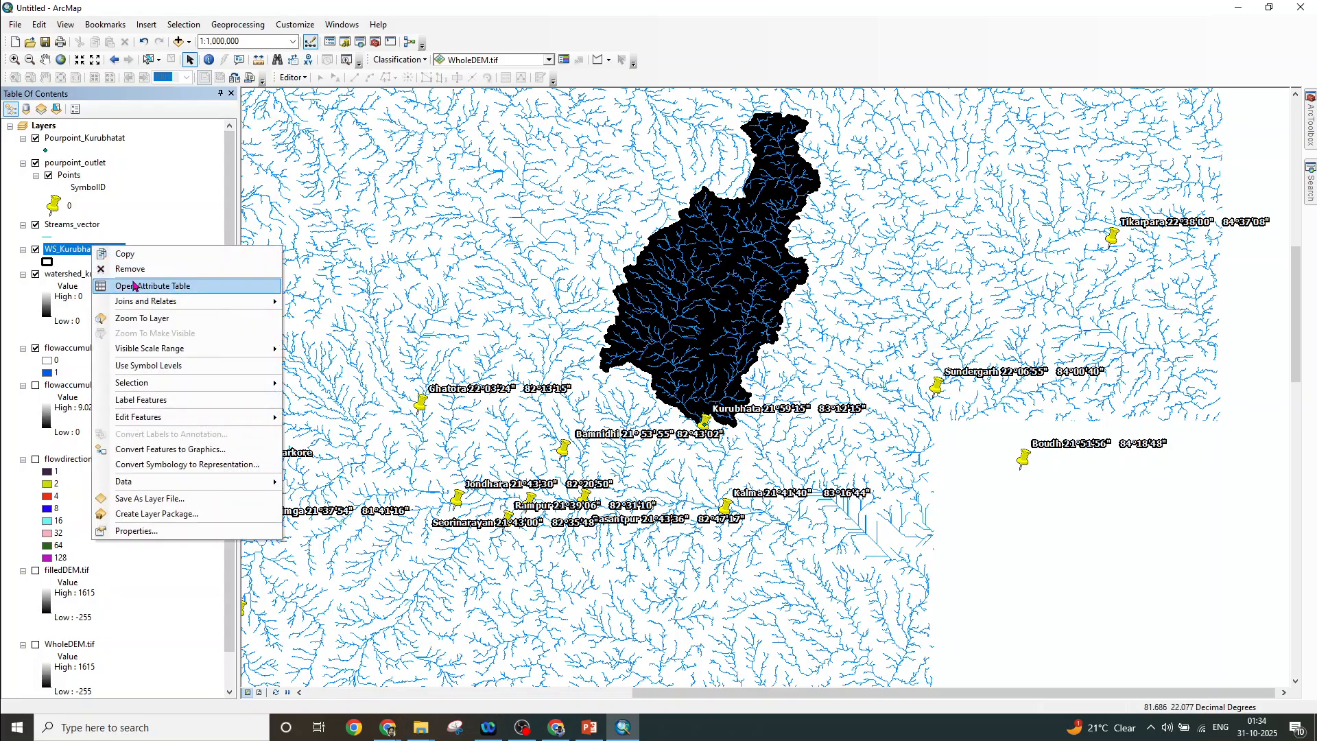
pyautogui.click(158, 286)
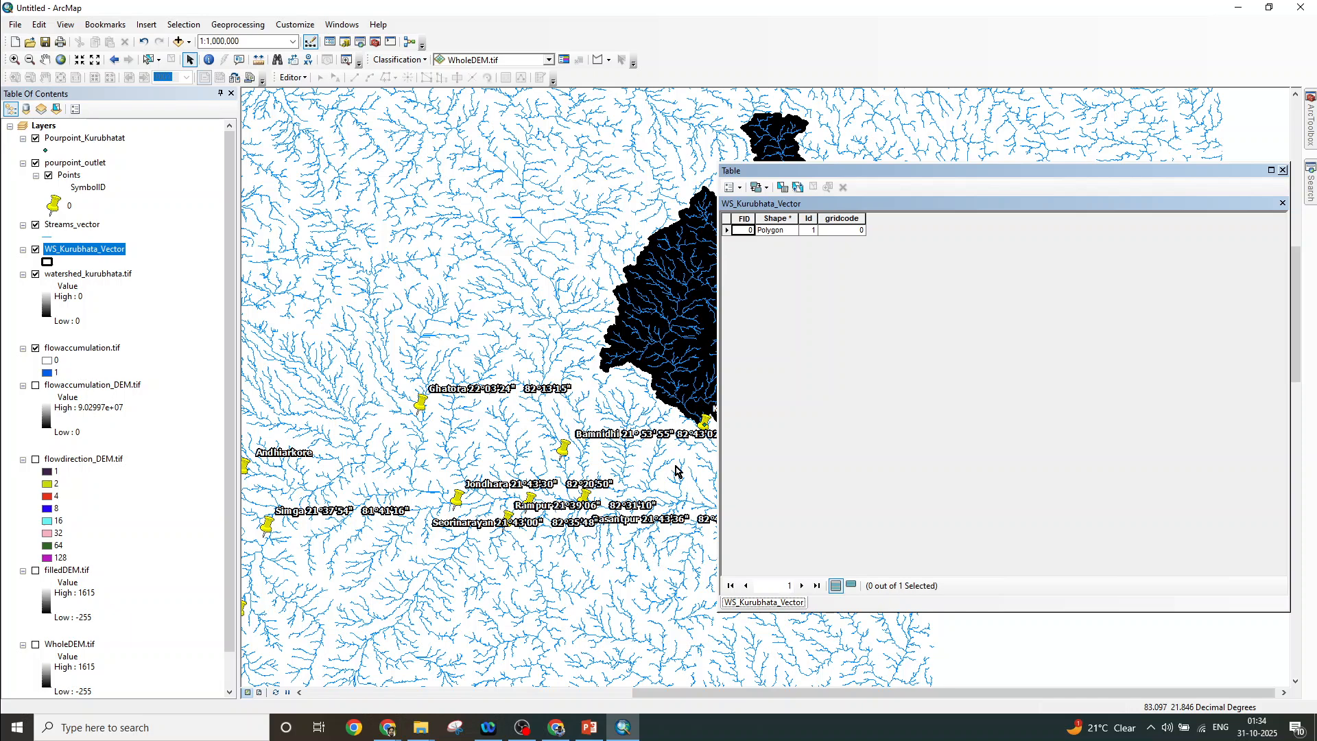
pyautogui.click(733, 188)
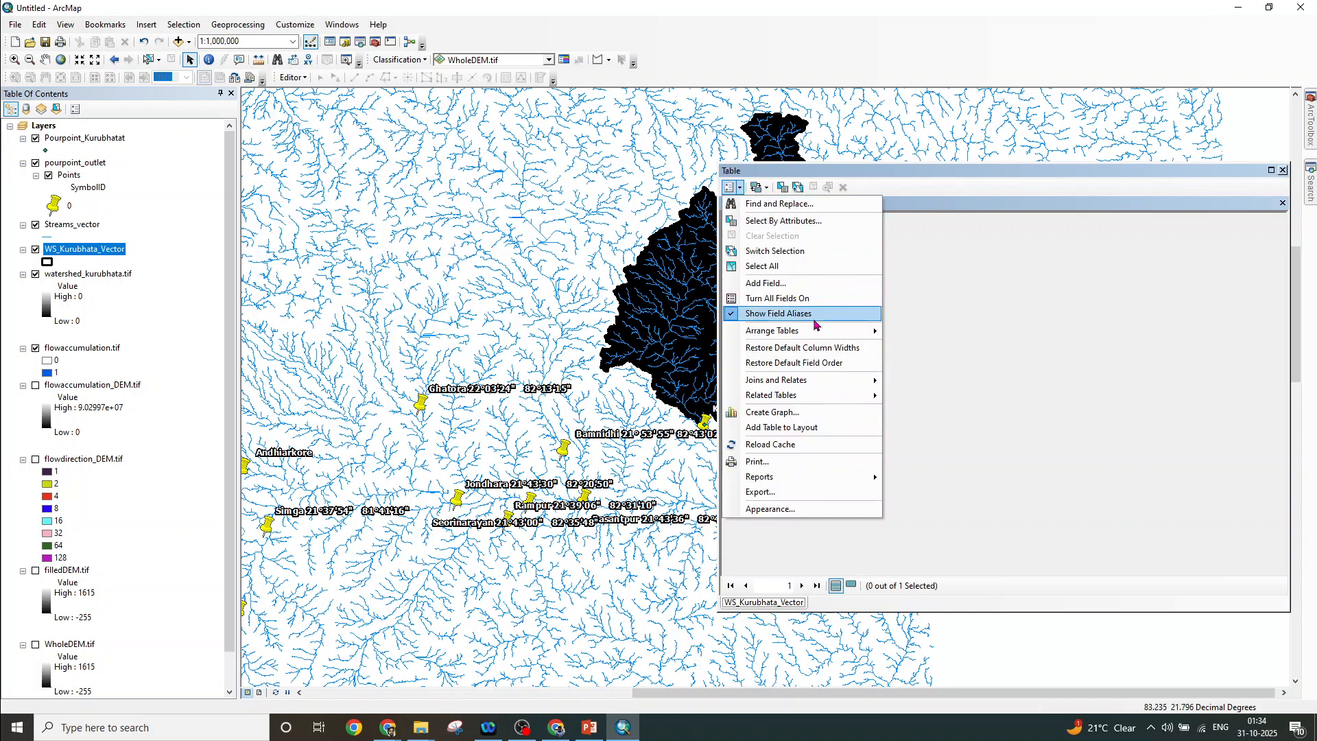
pyautogui.click(794, 285)
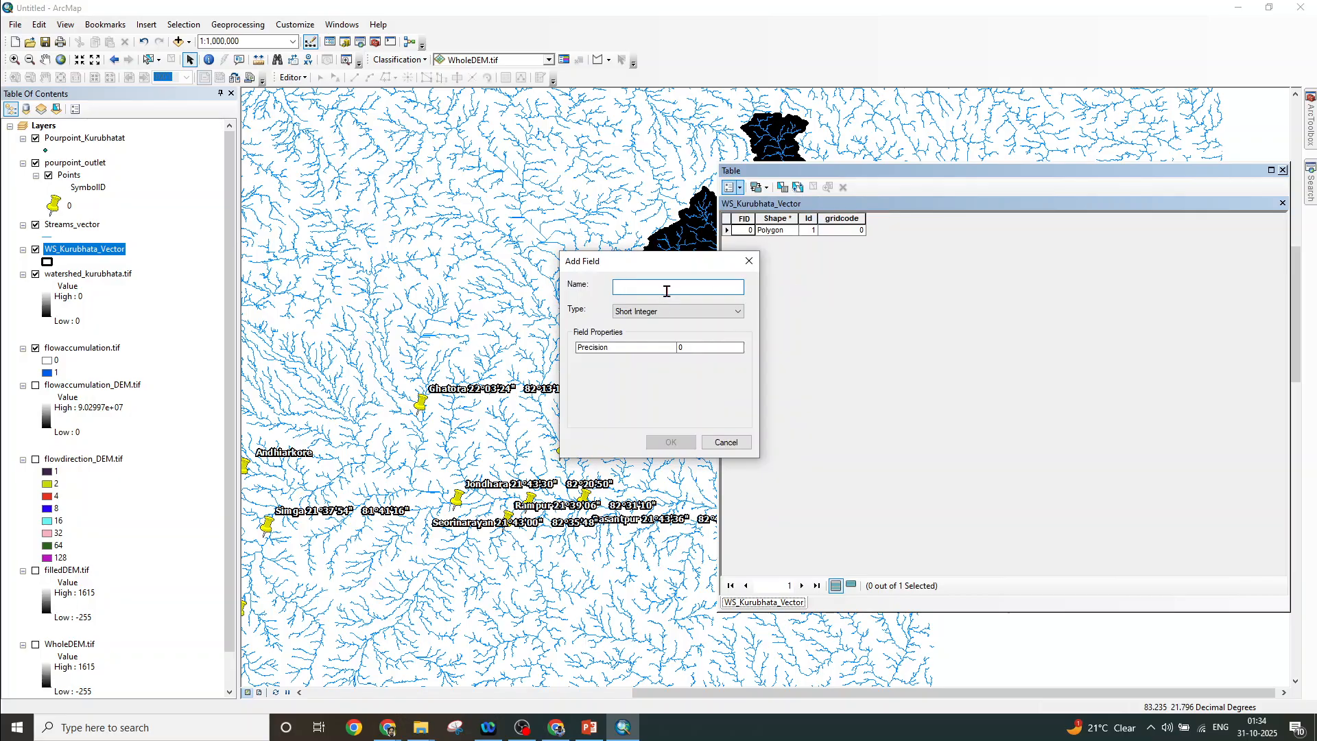
pyautogui.write('Area')
pyautogui.click(688, 313)
pyautogui.click(682, 343)
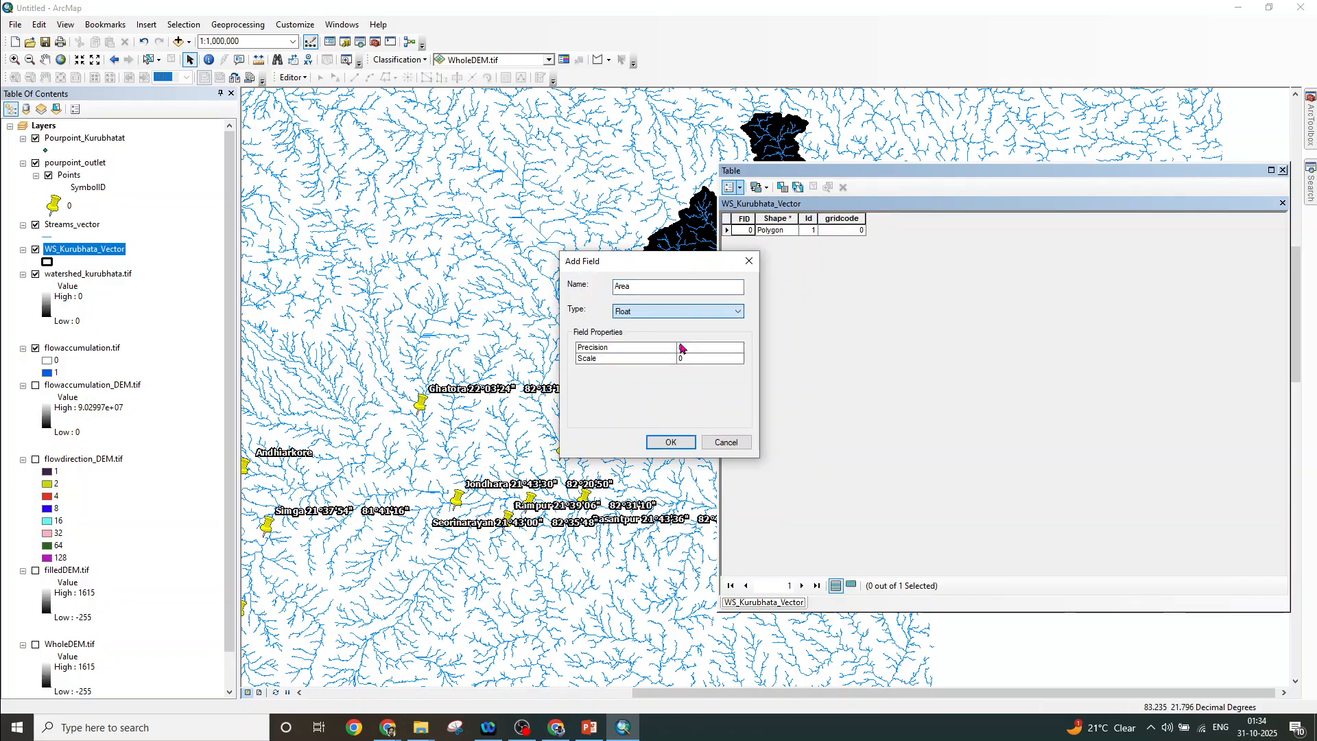
pyautogui.click(673, 442)
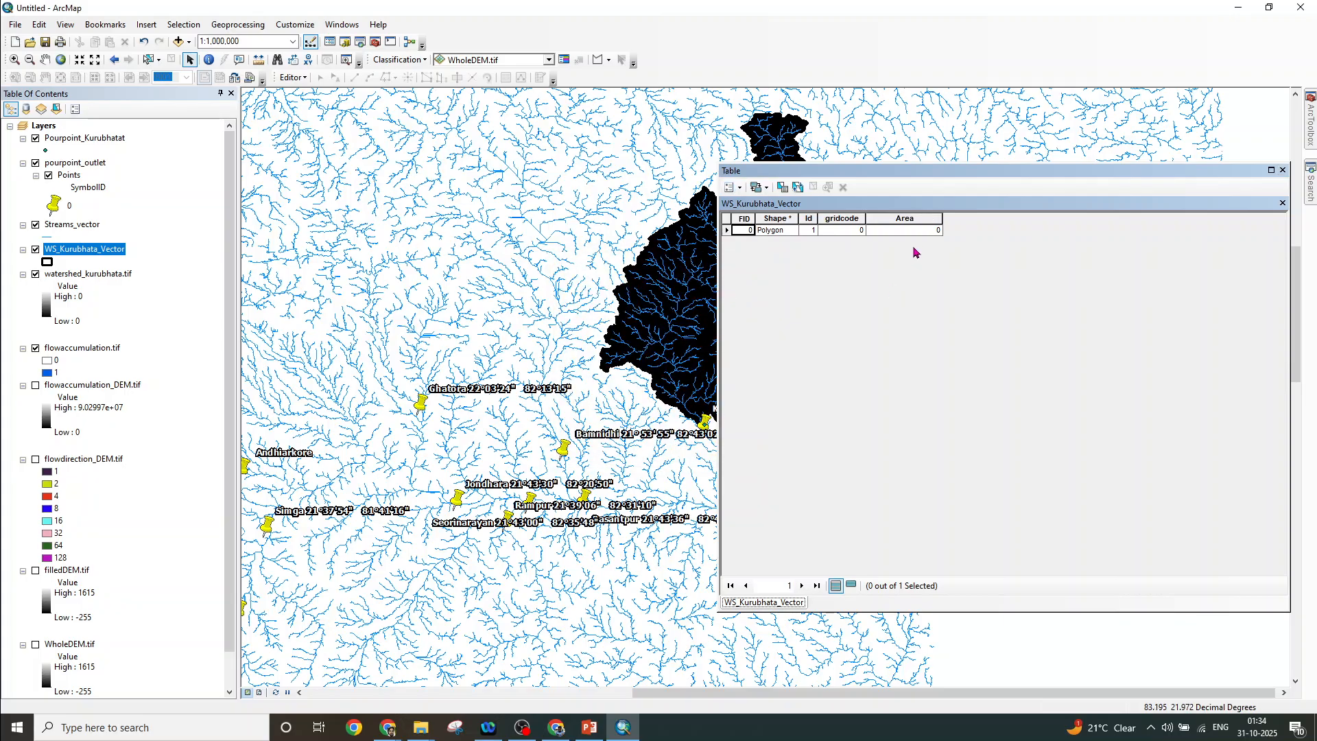
pyautogui.click(907, 220)
pyautogui.rightClick(908, 223)
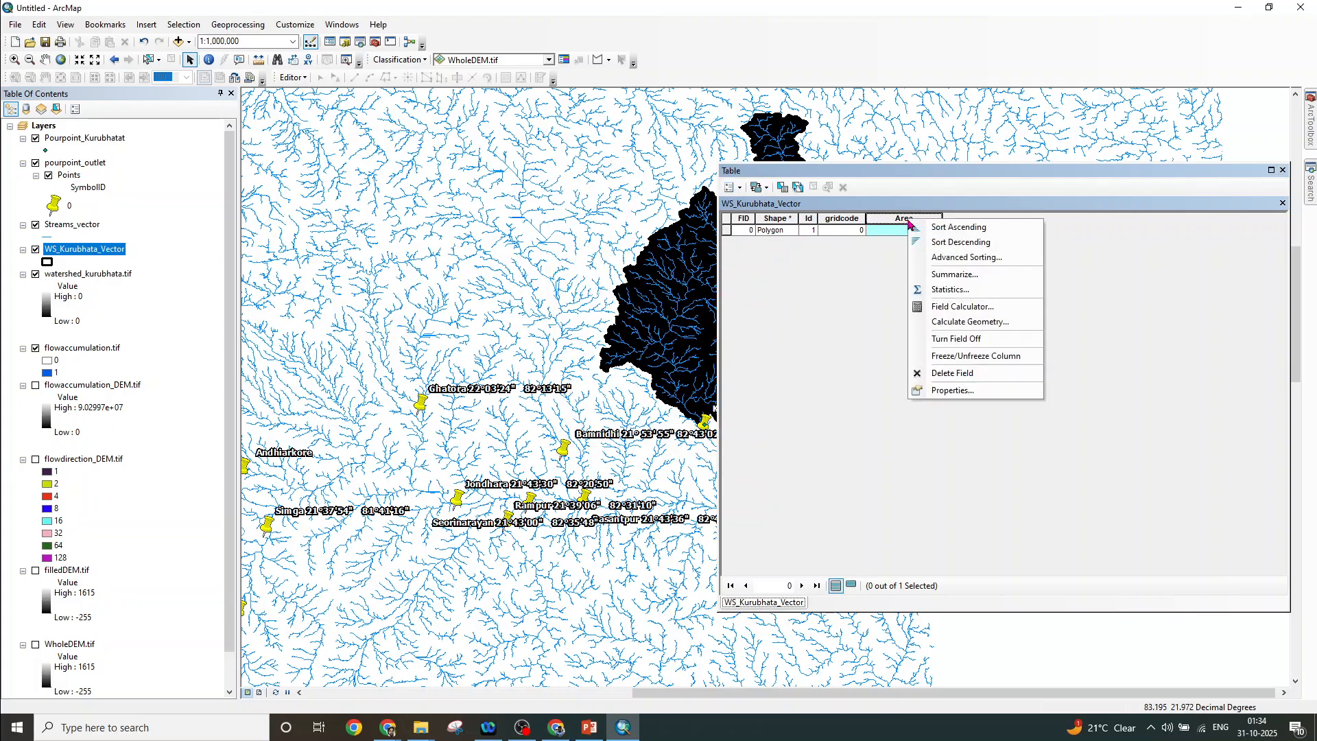
pyautogui.click(960, 321)
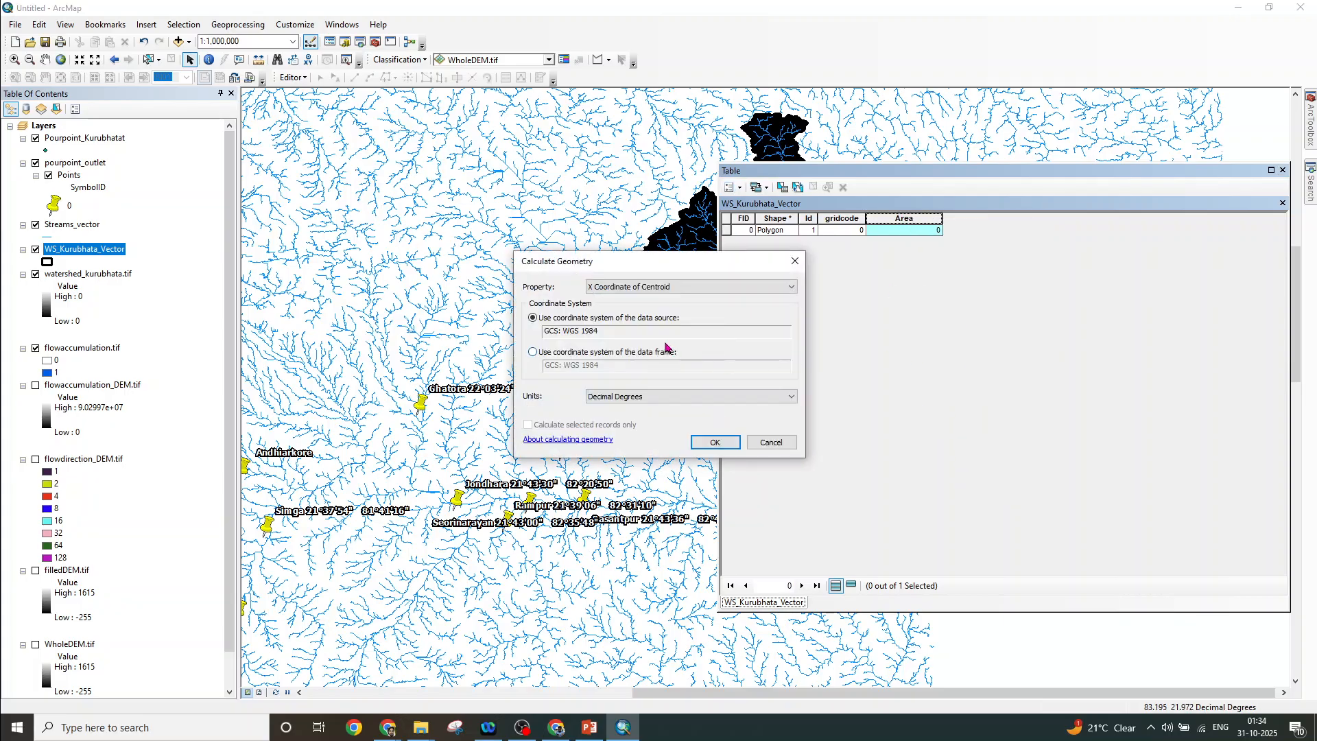
pyautogui.click(534, 352)
pyautogui.click(533, 318)
pyautogui.click(685, 288)
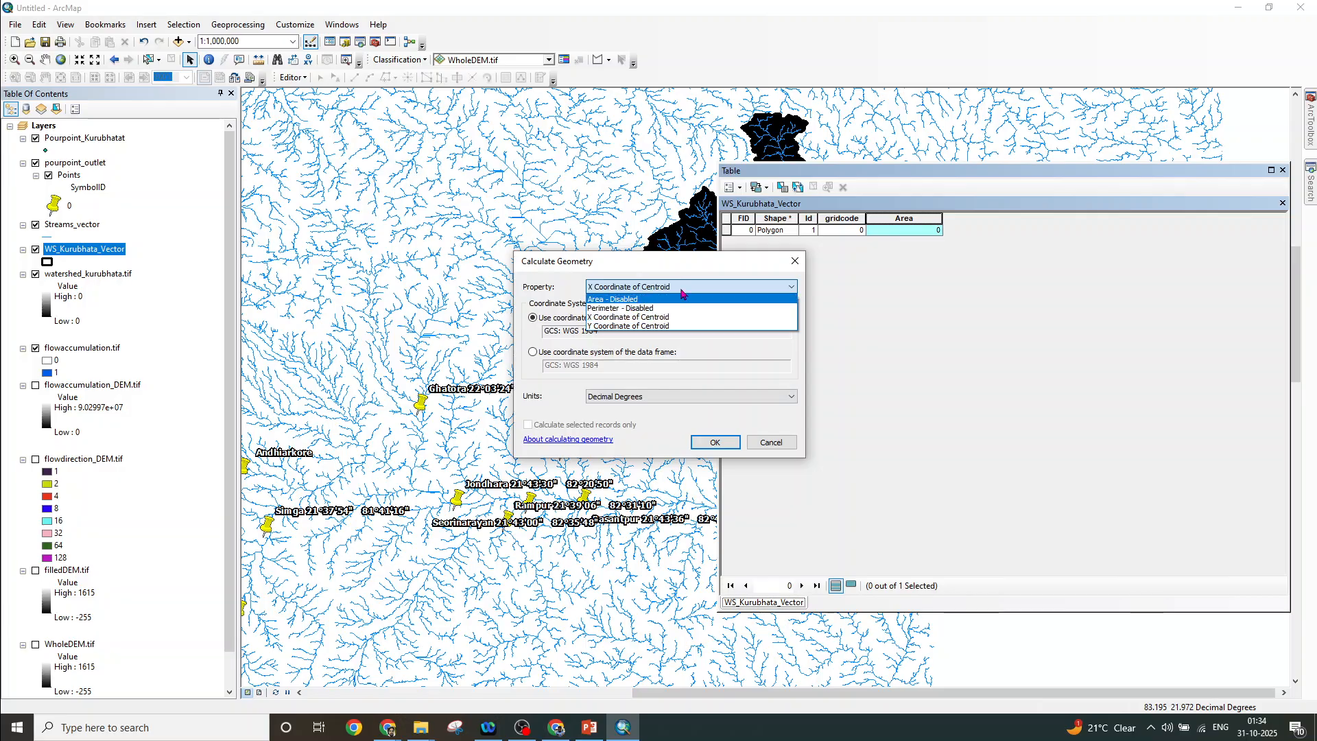
pyautogui.click(628, 317)
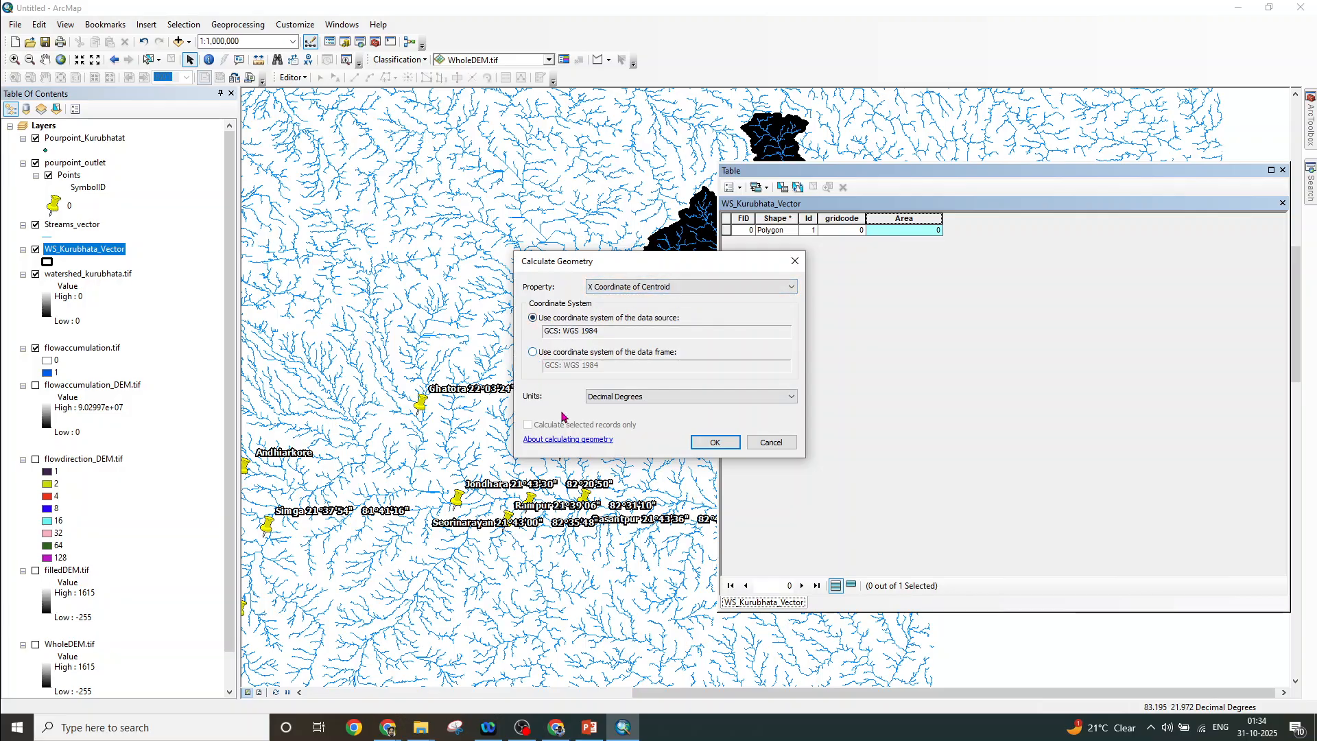
pyautogui.click(770, 442)
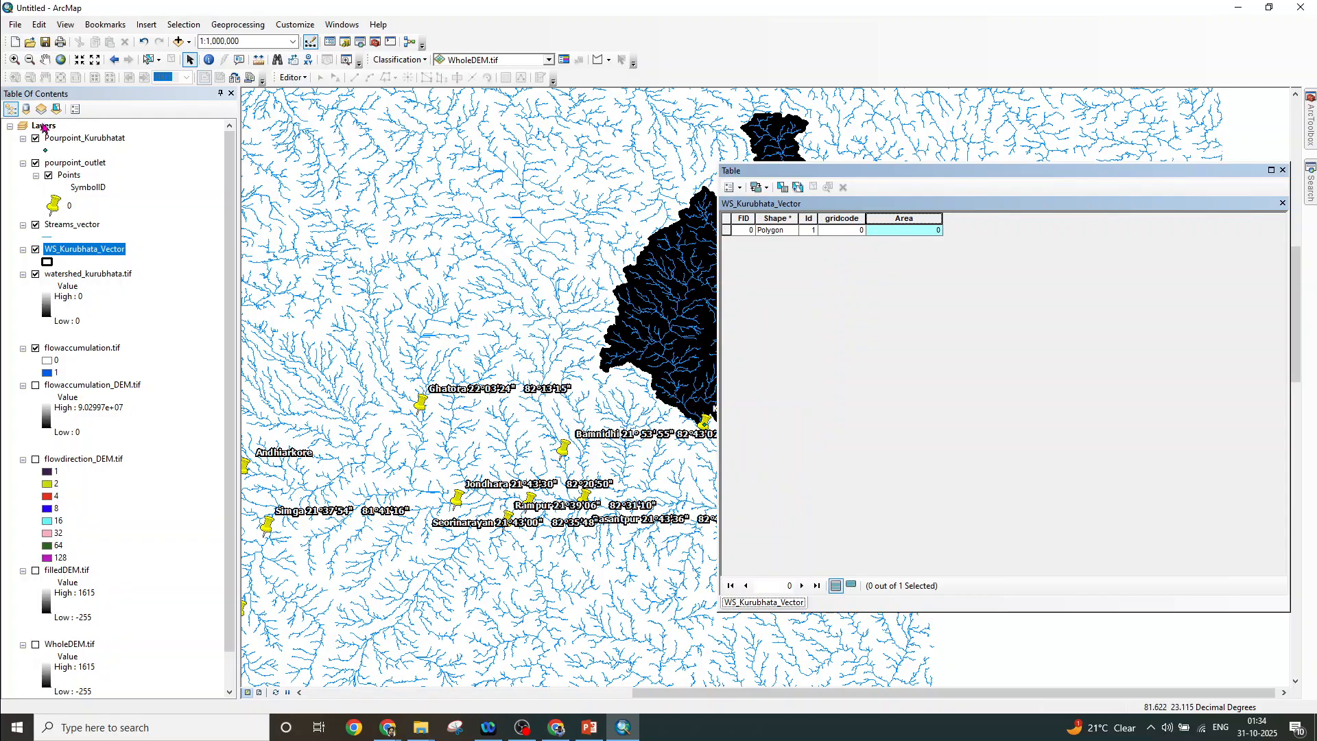
# Open the coordinate system settings of the Layers data frame and expand the projected coordinate systems
pyautogui.rightClick(43, 126)
pyautogui.click(87, 420)
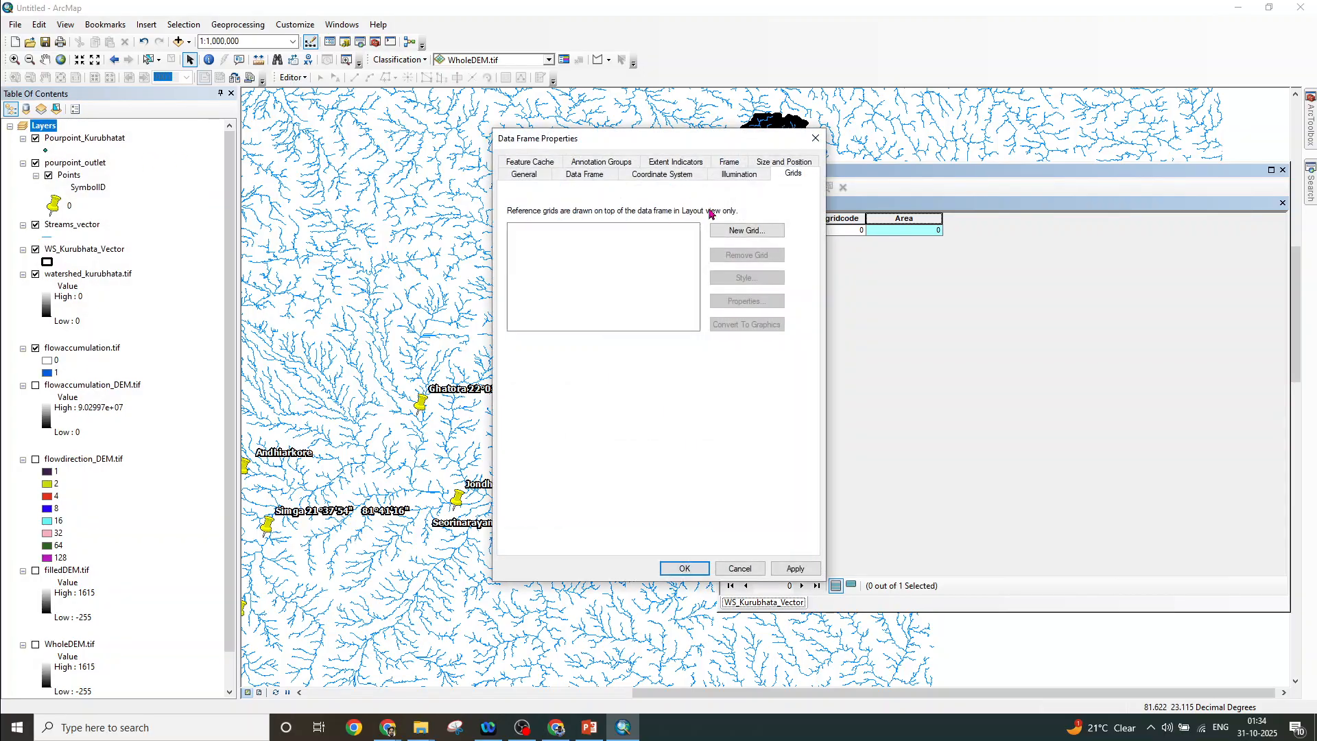
pyautogui.click(663, 174)
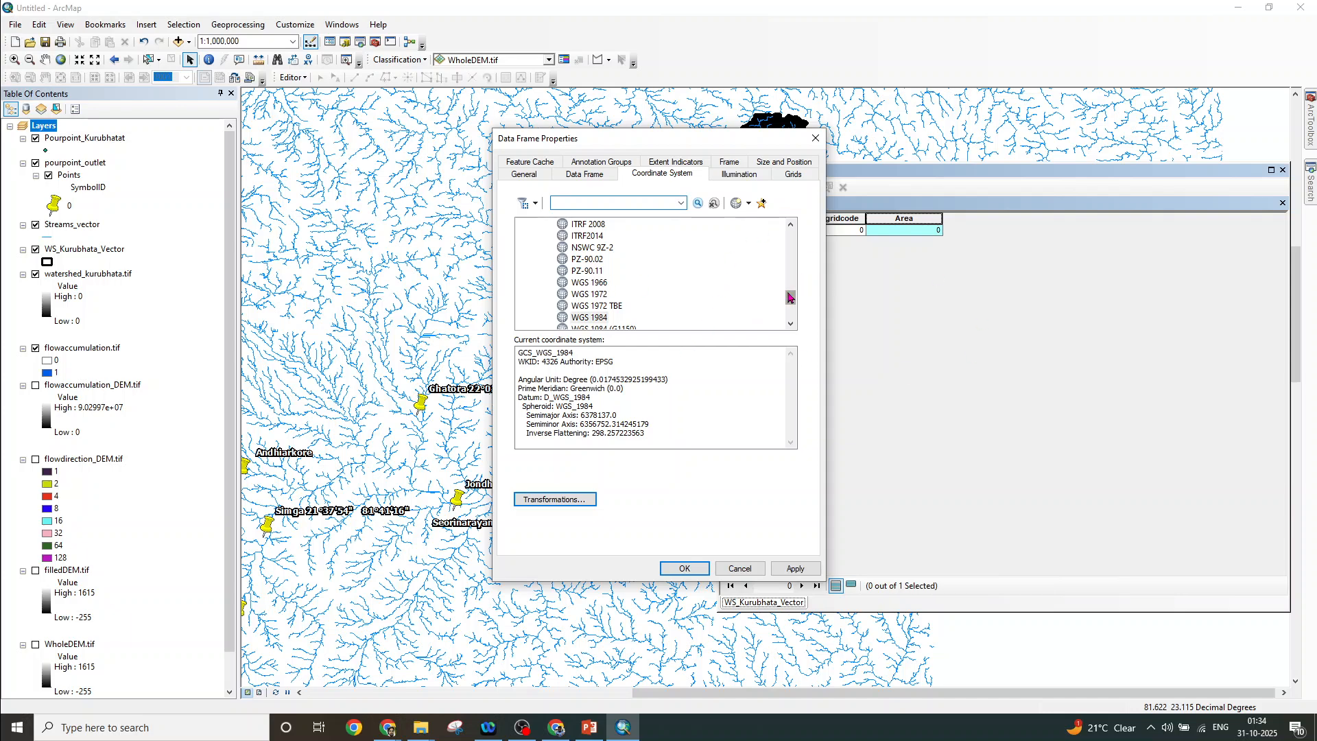
pyautogui.moveTo(790, 298)
pyautogui.mouseDown()
pyautogui.moveTo(792, 221)
pyautogui.moveTo(794, 317)
pyautogui.mouseUp()
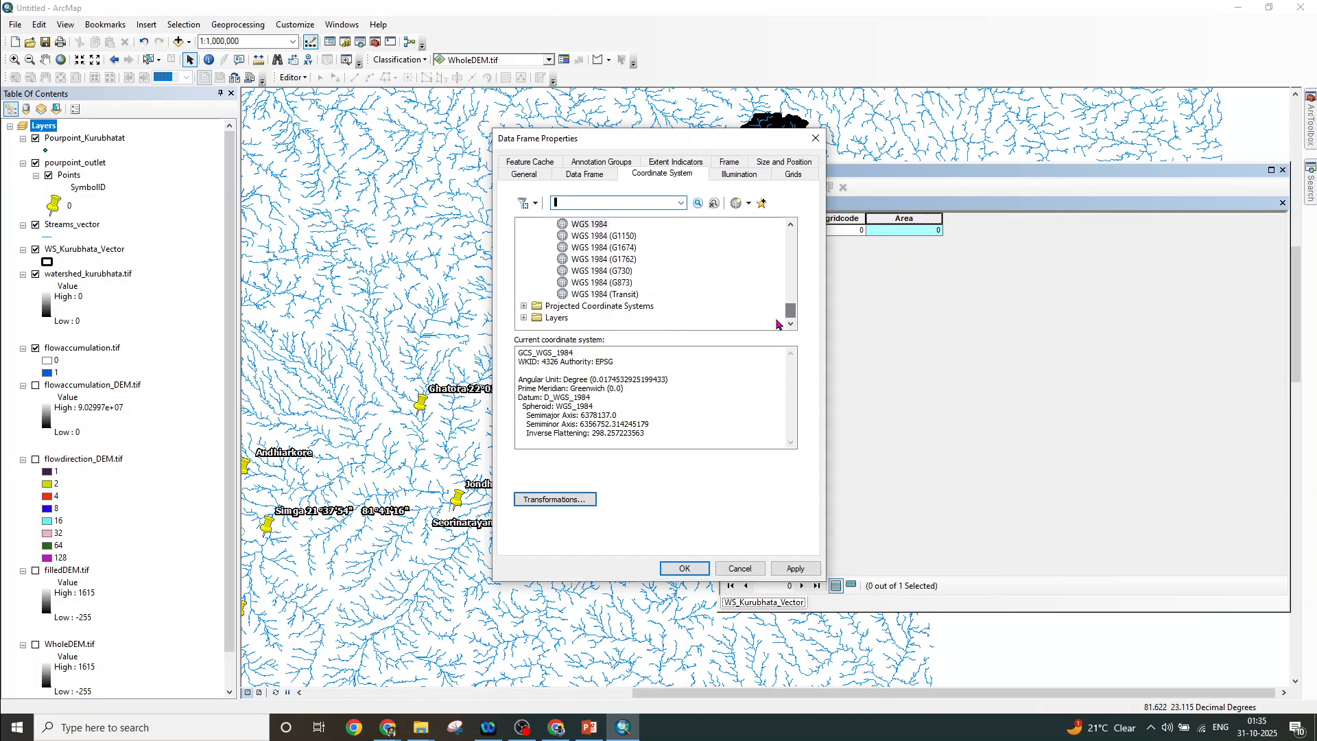
pyautogui.click(523, 307)
pyautogui.click(524, 307)
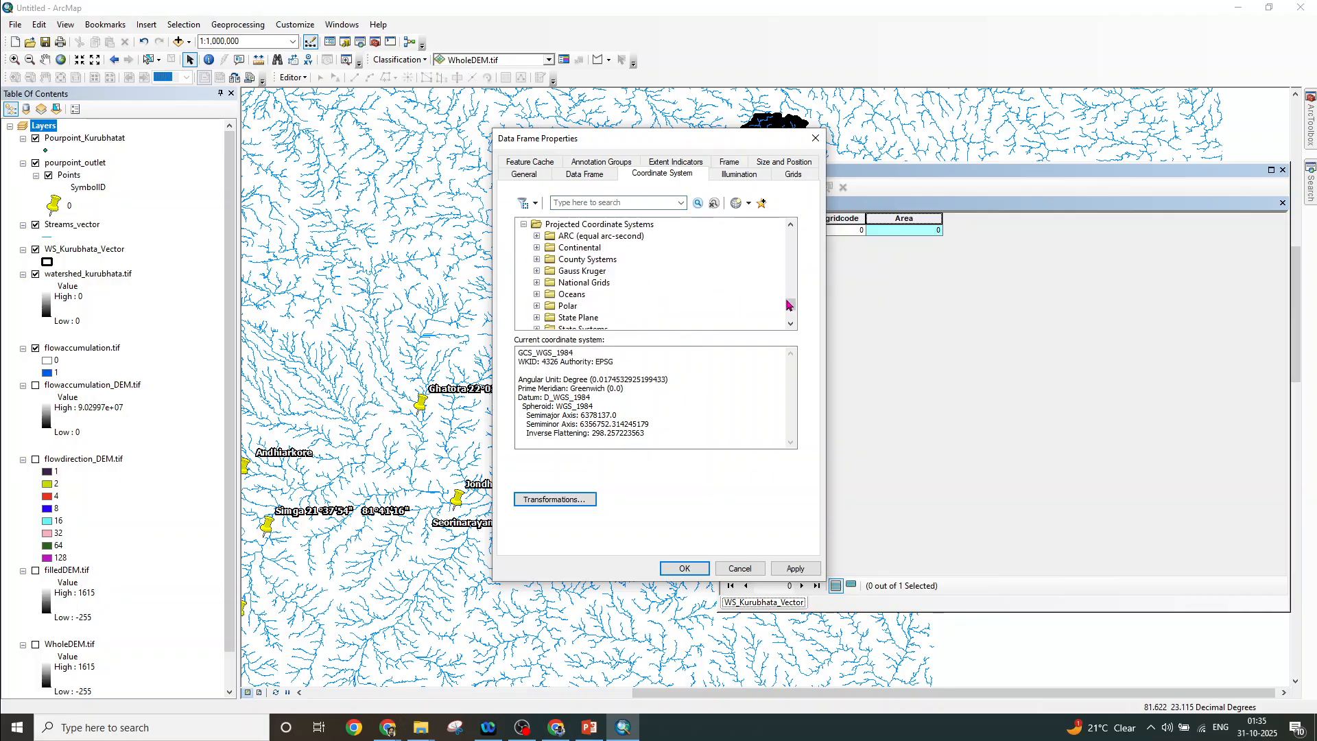
# Set the data frame's coordinate system to WGS 1984 UTM Zone 44N from the northern hemisphere UTM systems
pyautogui.moveTo(793, 306); pyautogui.dragTo(792, 313)
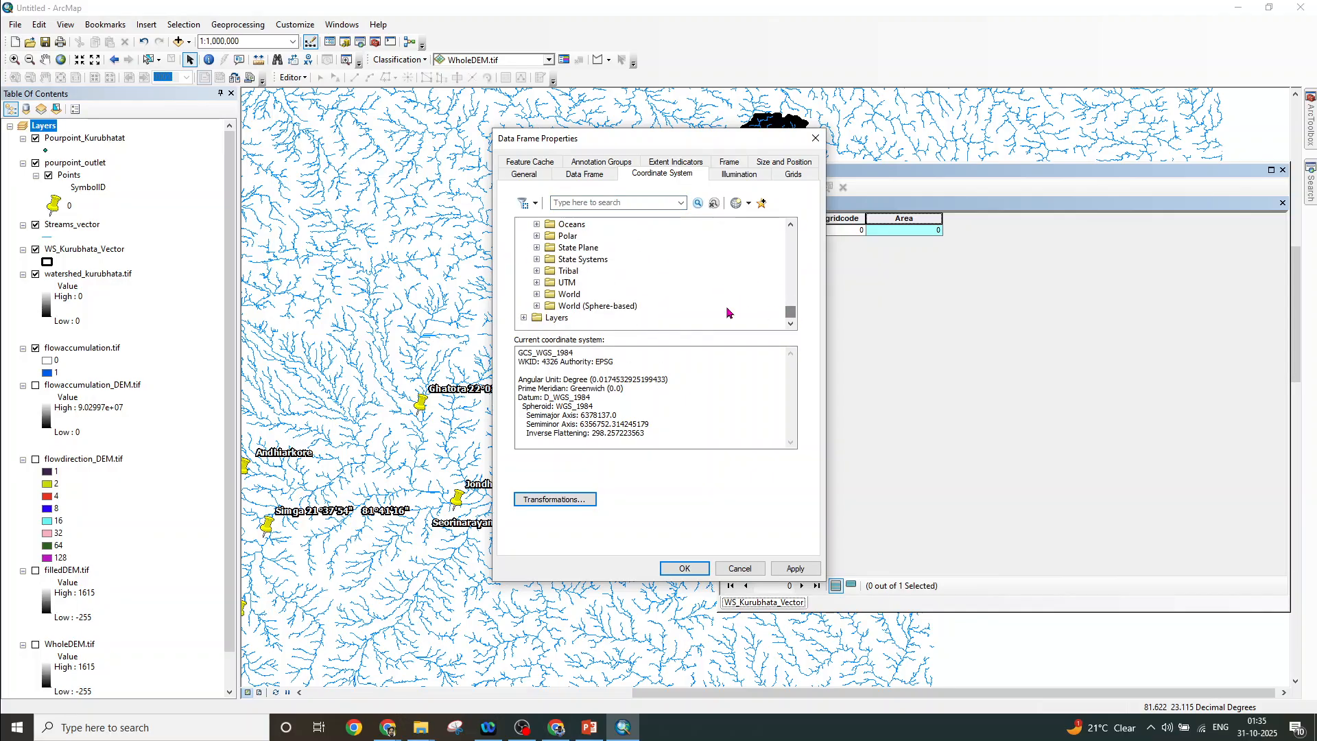
pyautogui.click(537, 282)
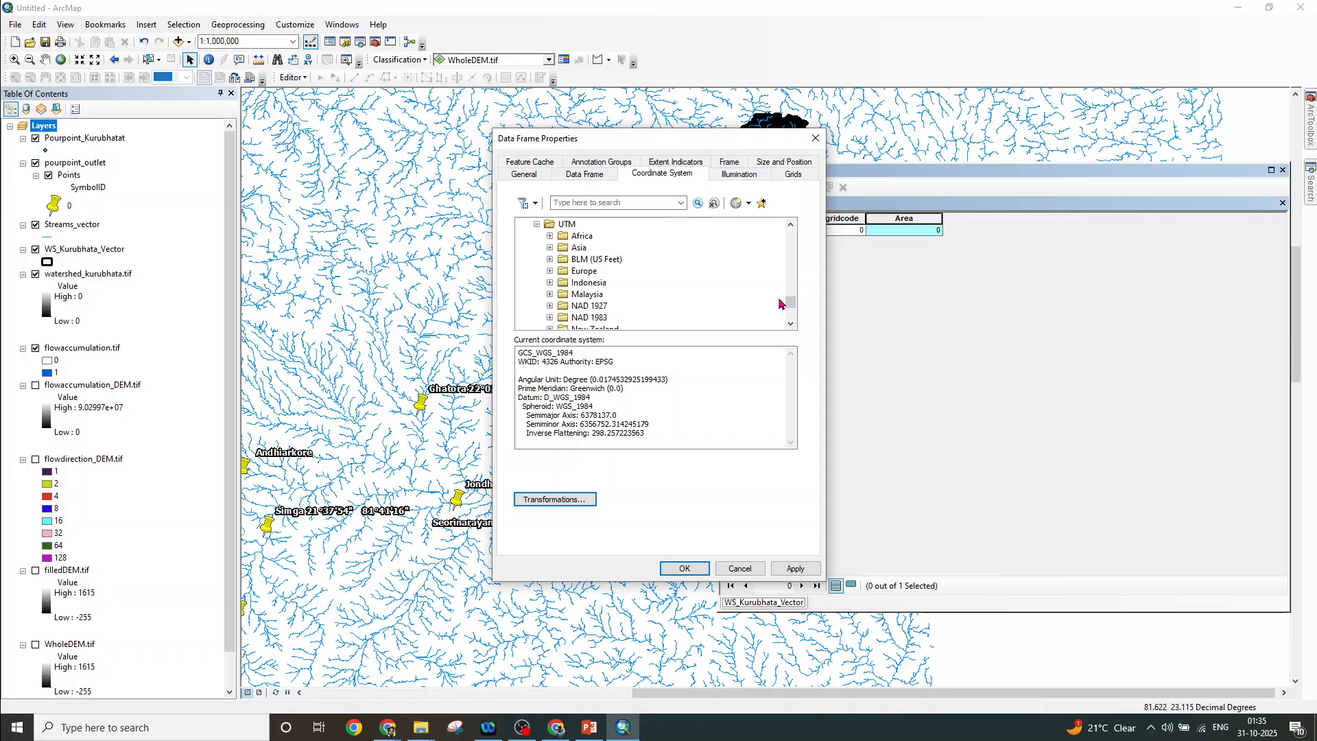
pyautogui.moveTo(790, 302); pyautogui.dragTo(790, 310)
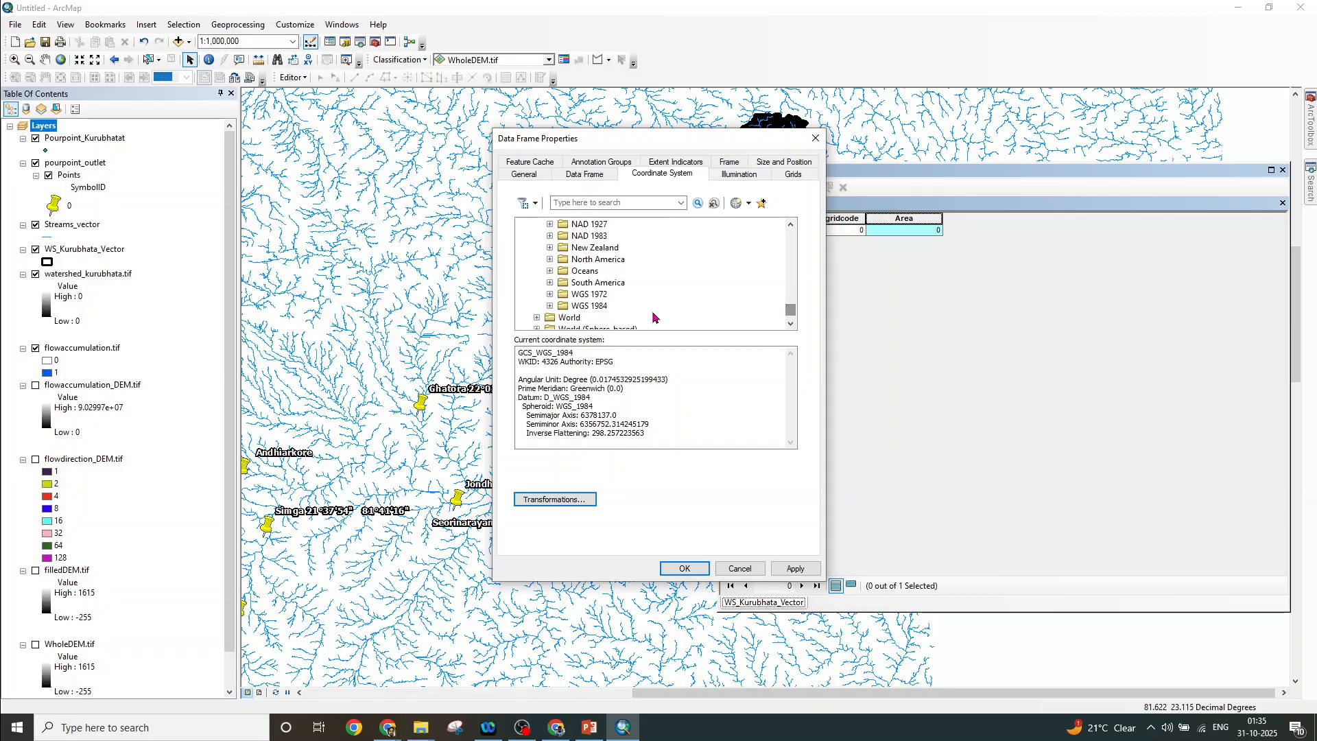
pyautogui.click(550, 306)
pyautogui.click(563, 306)
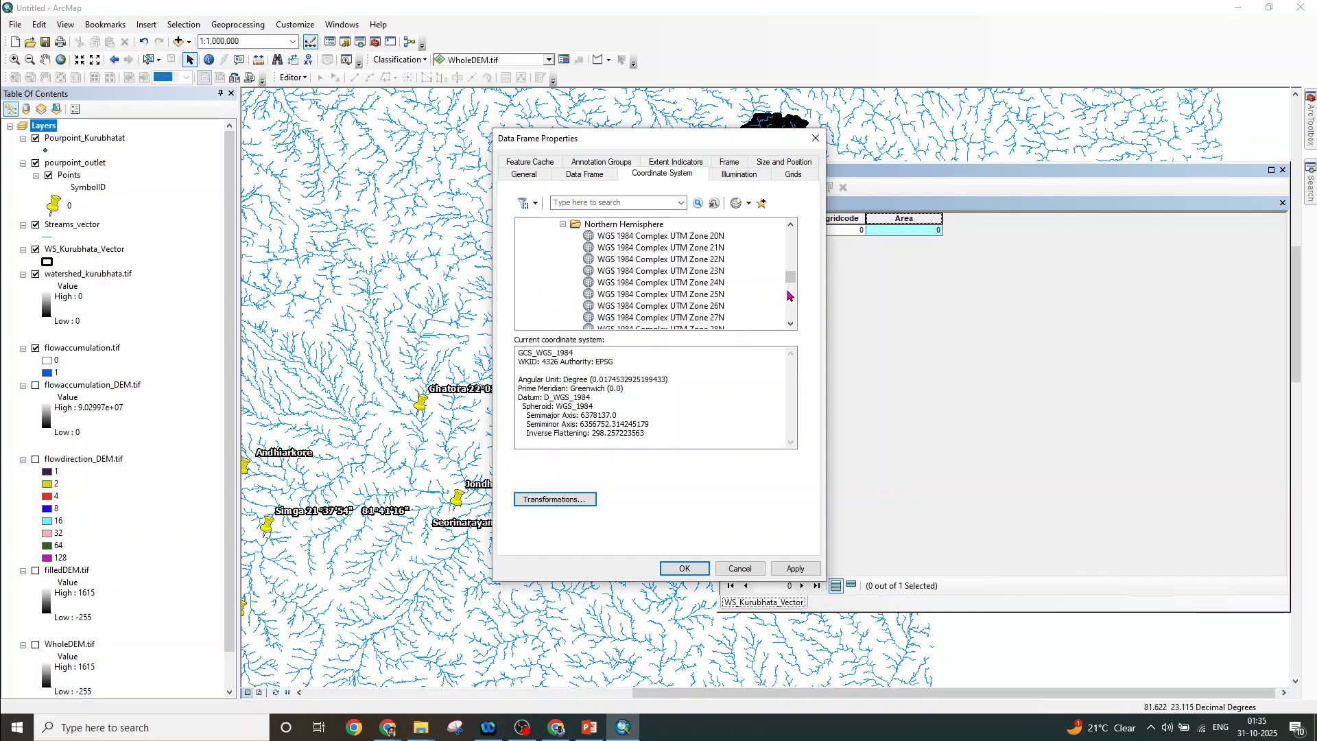
pyautogui.moveTo(790, 278); pyautogui.dragTo(793, 309)
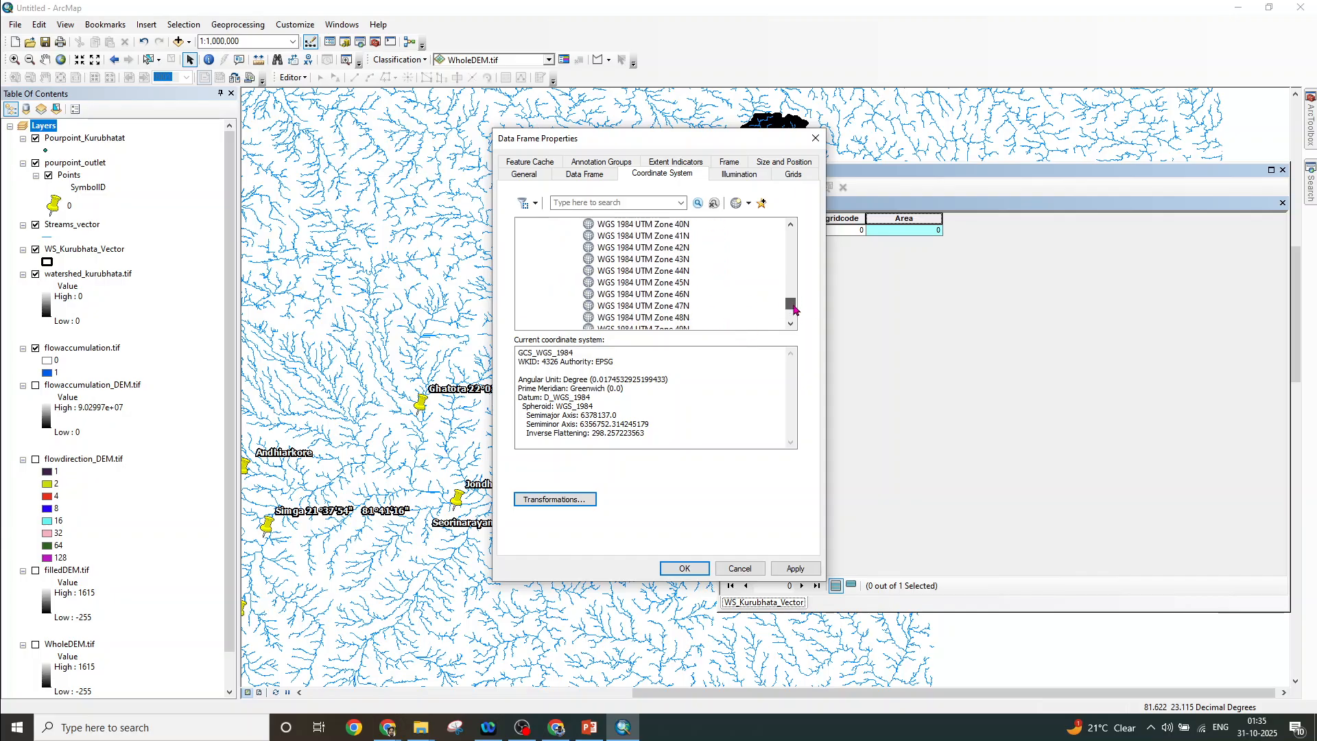
pyautogui.click(669, 272)
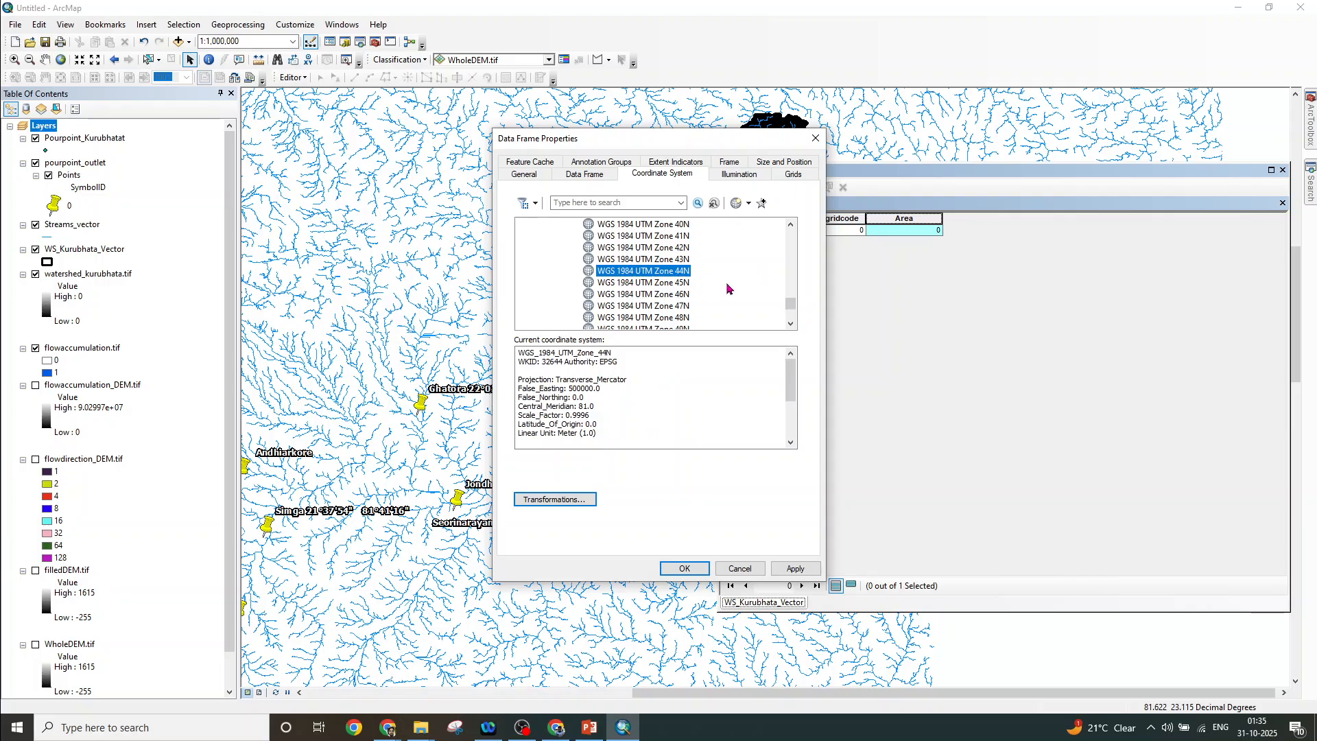
pyautogui.click(794, 571)
pyautogui.click(694, 571)
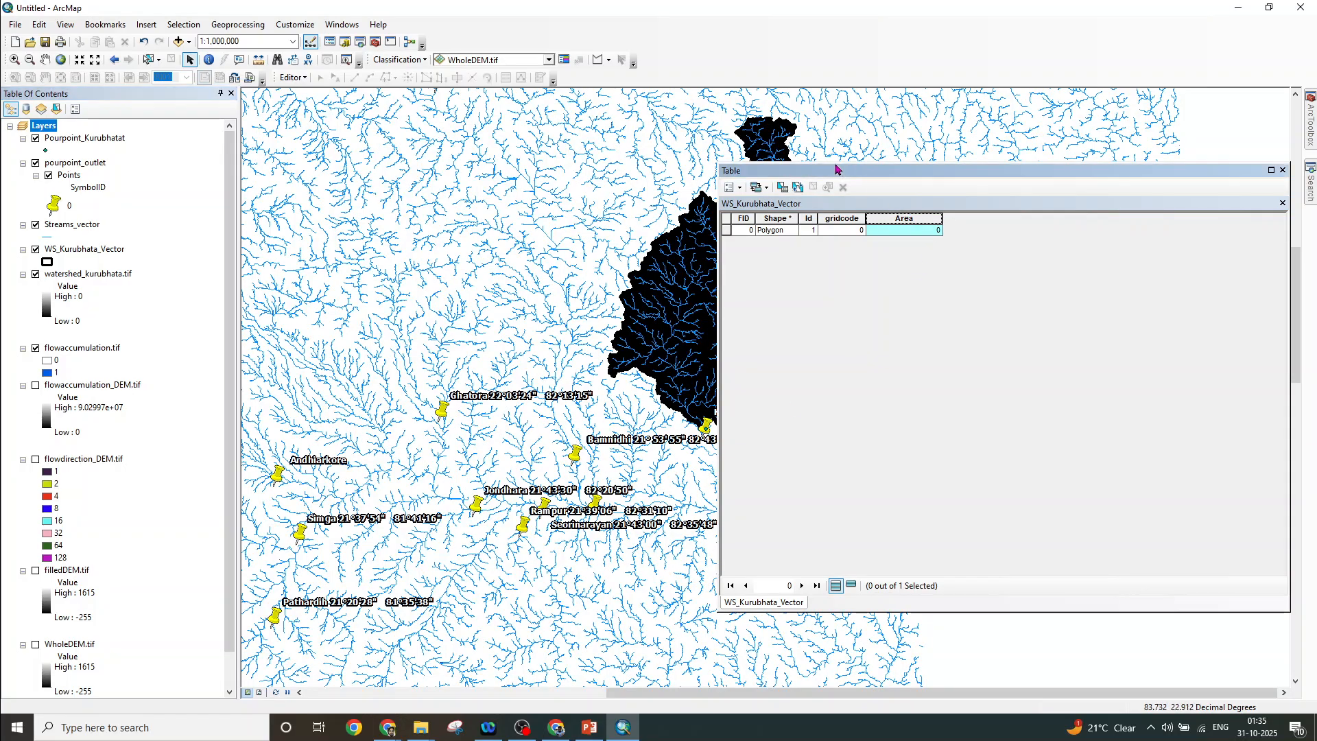
# Calculate the Area field's geometry as Area in square kilometers, using the data frame's coordinate system WGS 1984 UTM Zone 44N
pyautogui.moveTo(846, 170); pyautogui.dragTo(769, 161)
pyautogui.rightClick(835, 212)
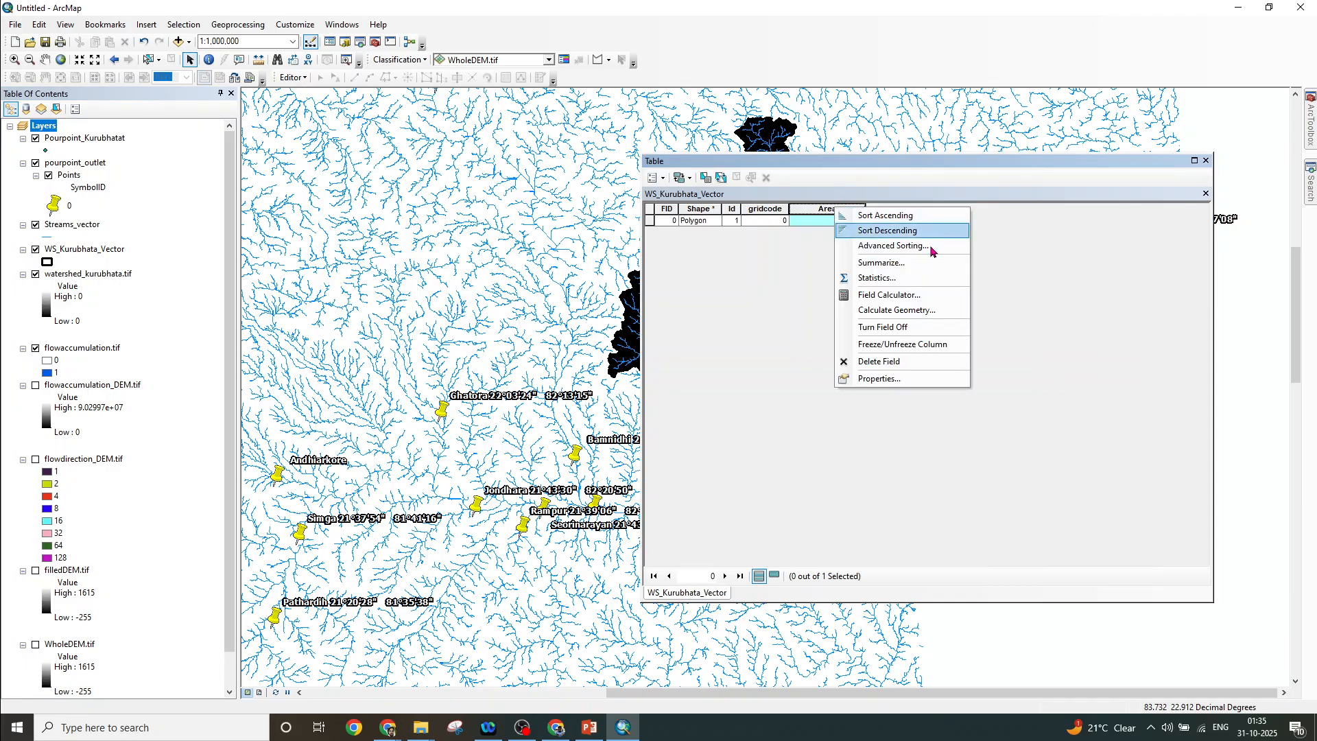
pyautogui.click(917, 314)
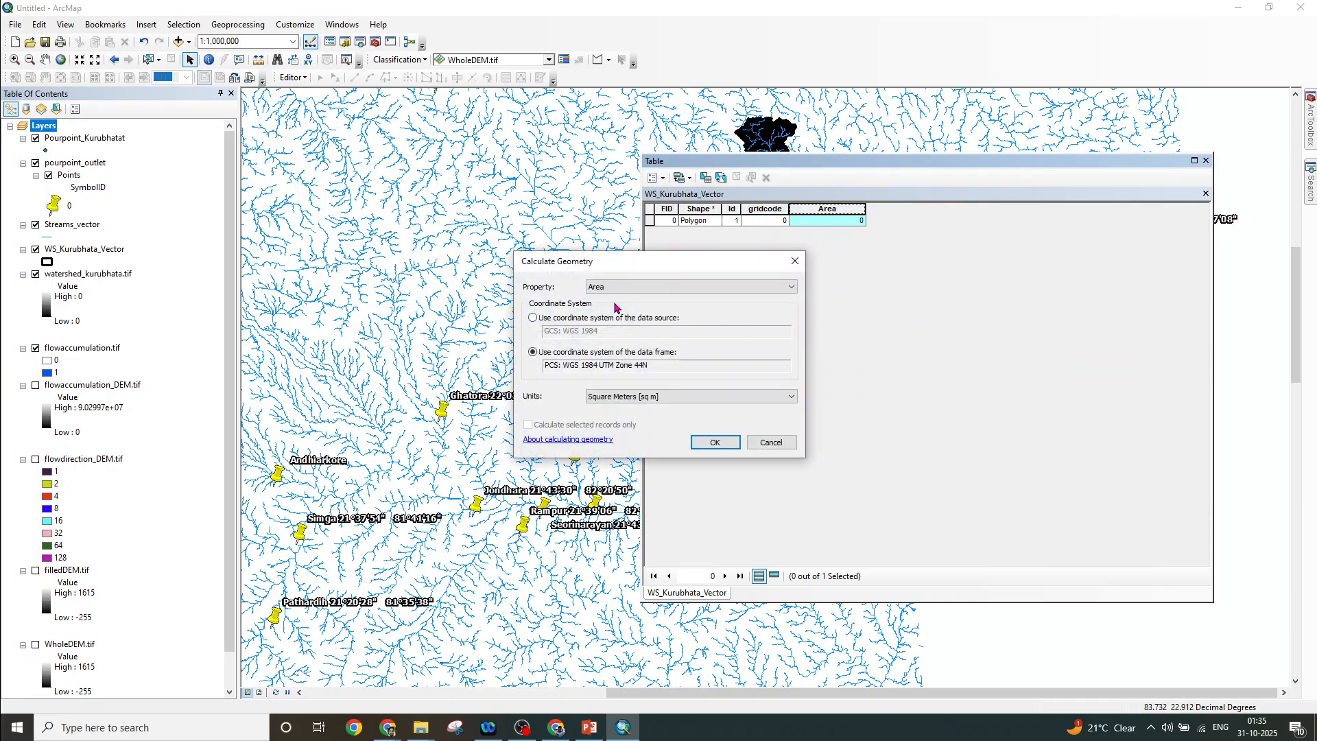
pyautogui.click(637, 290)
pyautogui.click(642, 301)
pyautogui.click(675, 402)
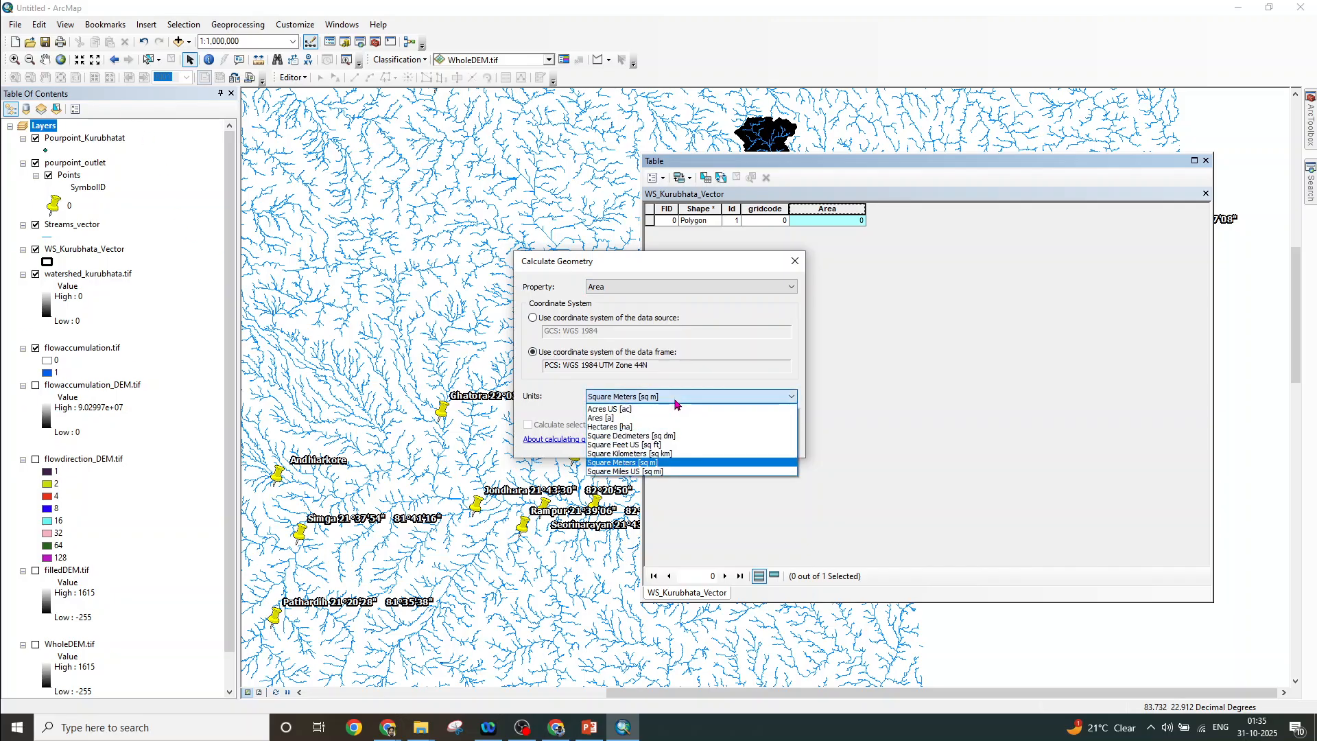
pyautogui.click(680, 454)
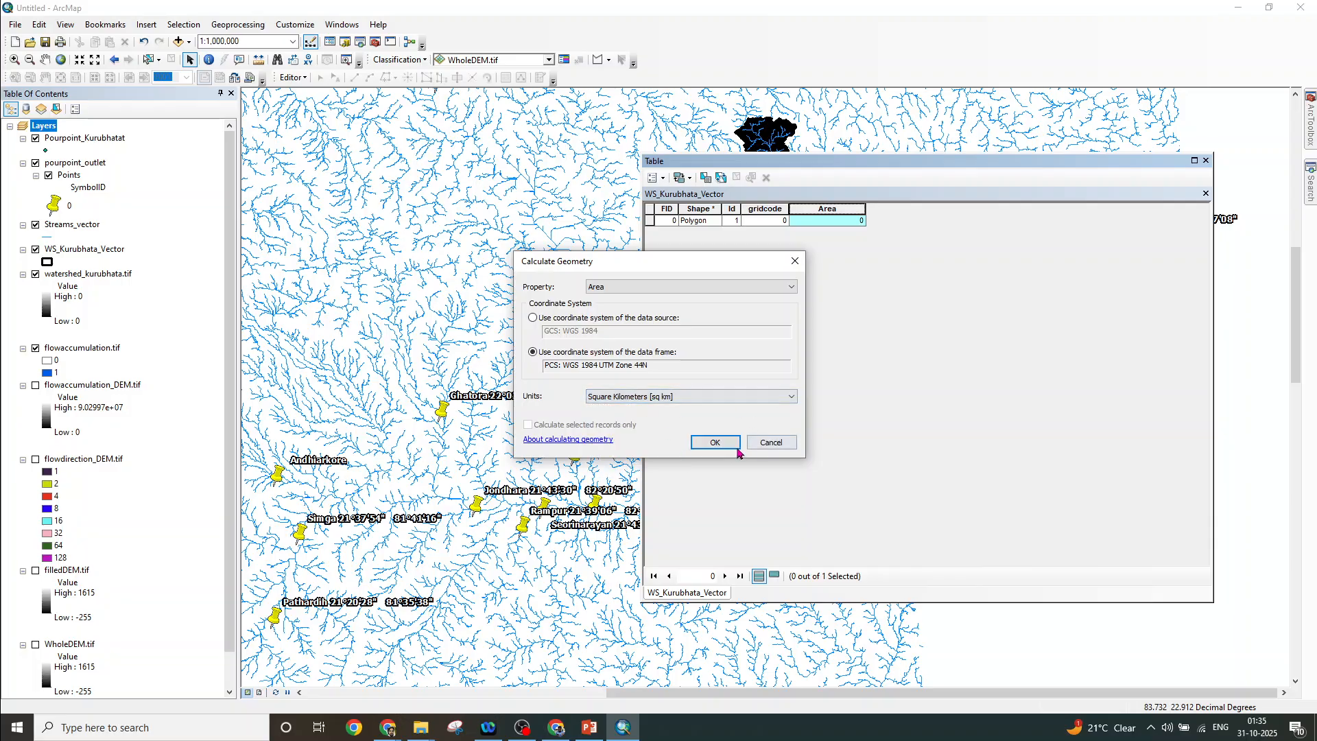
pyautogui.click(716, 443)
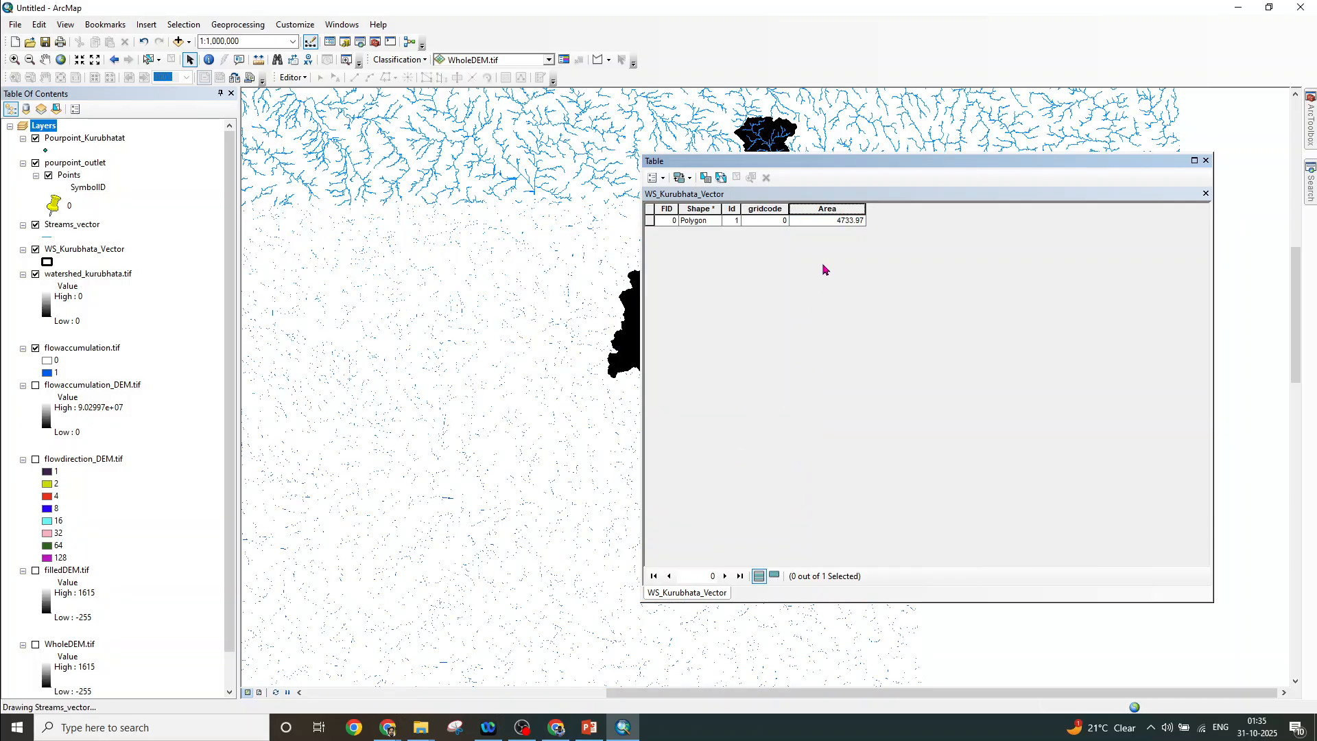
# Switch to the PowerPoint slide, add "Area of the catchment = 4734 km^2" below the coordinates 21.987,83.204, and save the presentation
pyautogui.moveTo(866, 165); pyautogui.dragTo(939, 177)
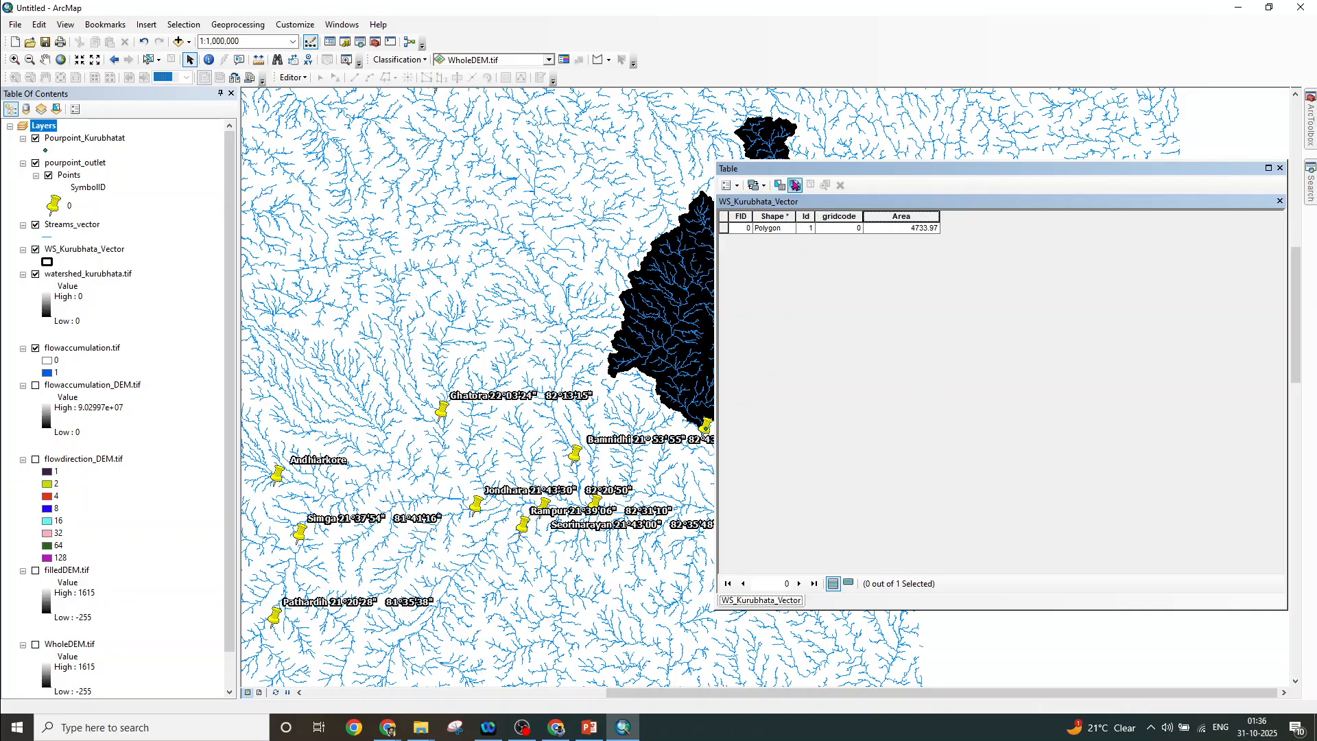
pyautogui.moveTo(845, 166); pyautogui.dragTo(895, 147)
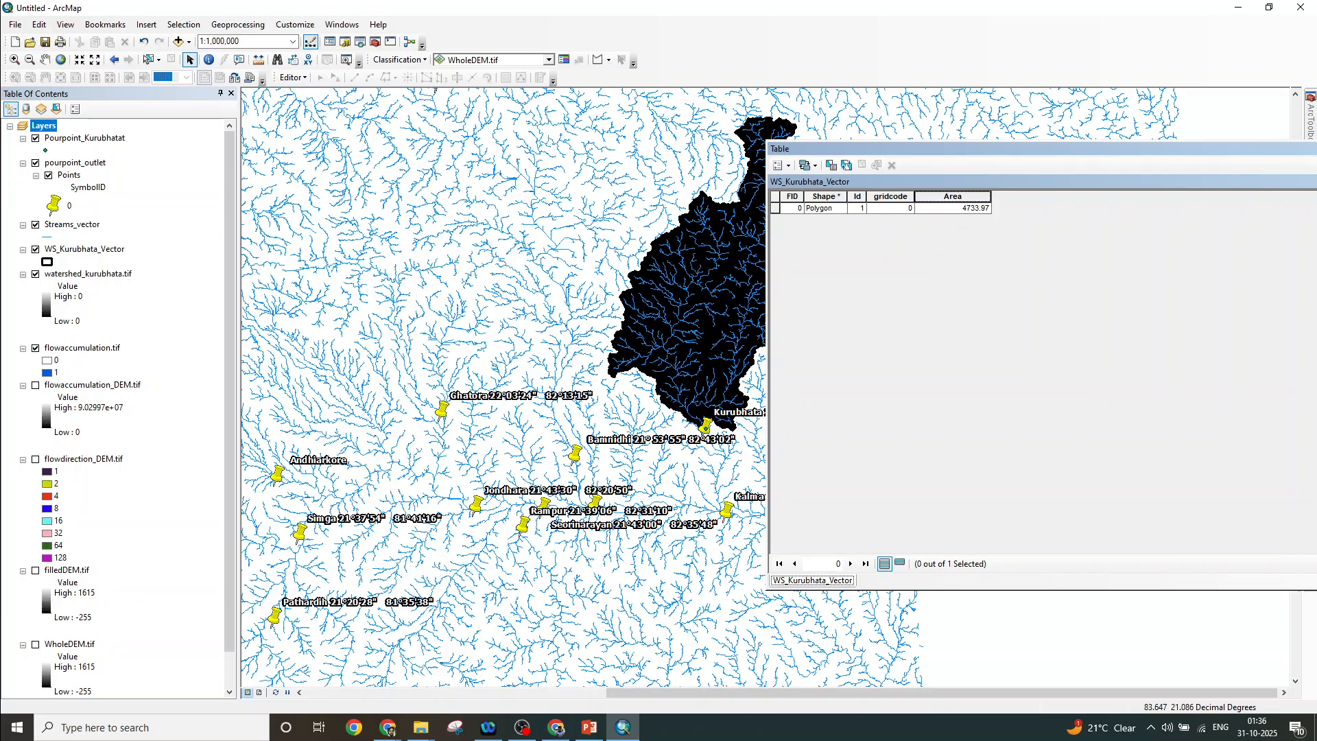
pyautogui.click(589, 727)
pyautogui.click(699, 557)
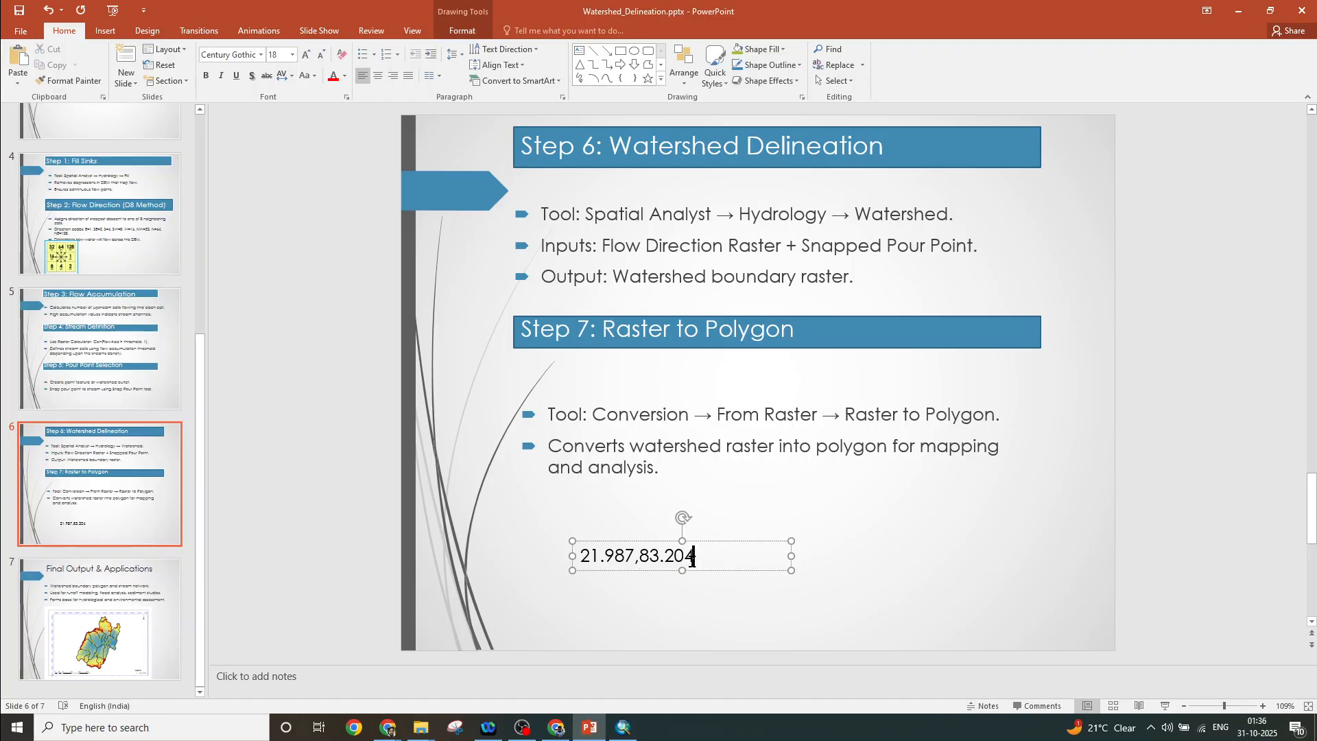
pyautogui.press('Return')
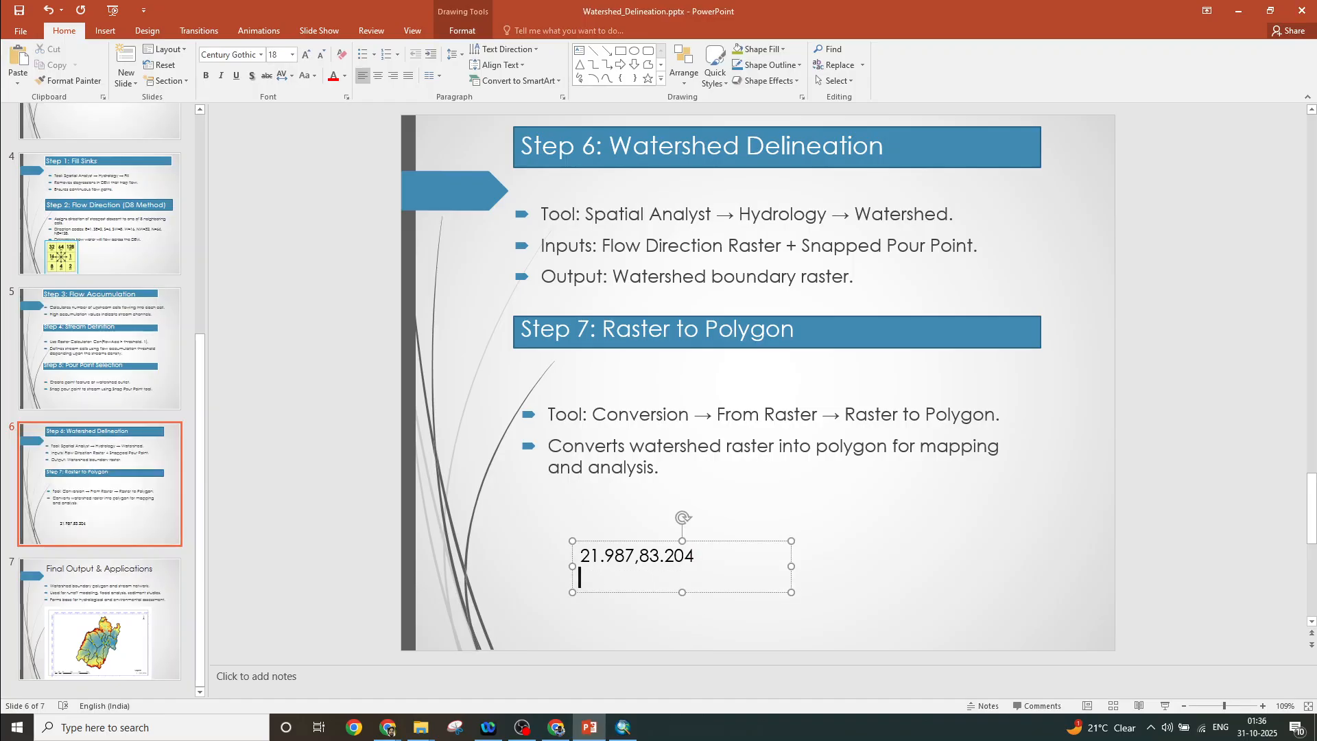
pyautogui.write('Area of the')
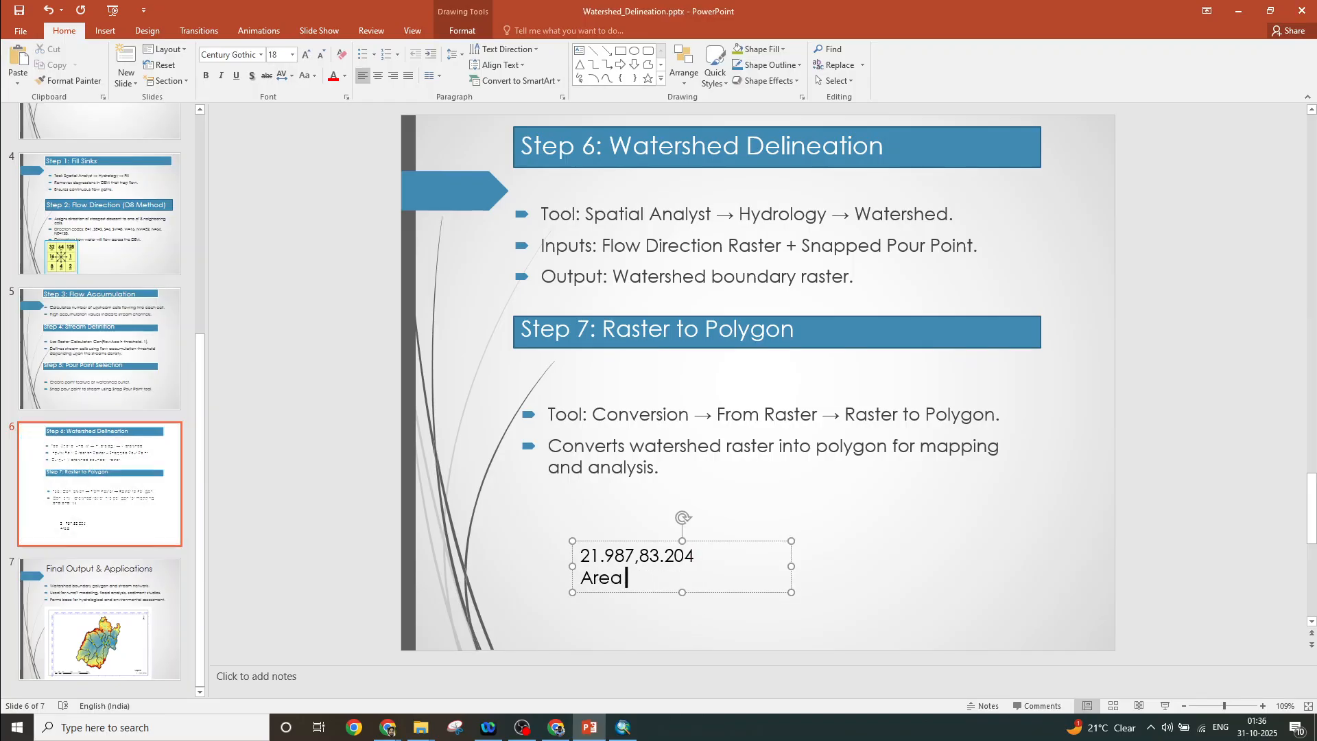
pyautogui.write(' catchment')
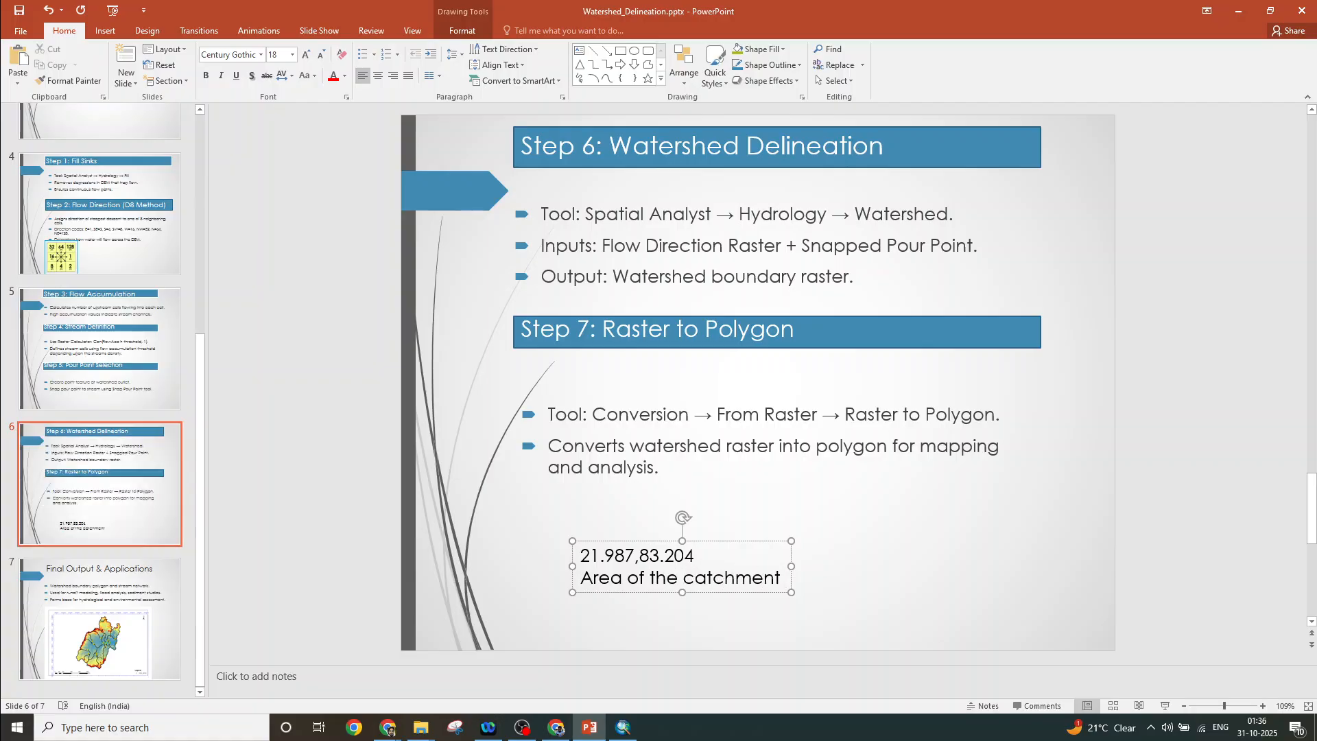
pyautogui.press('Return')
pyautogui.write('=')
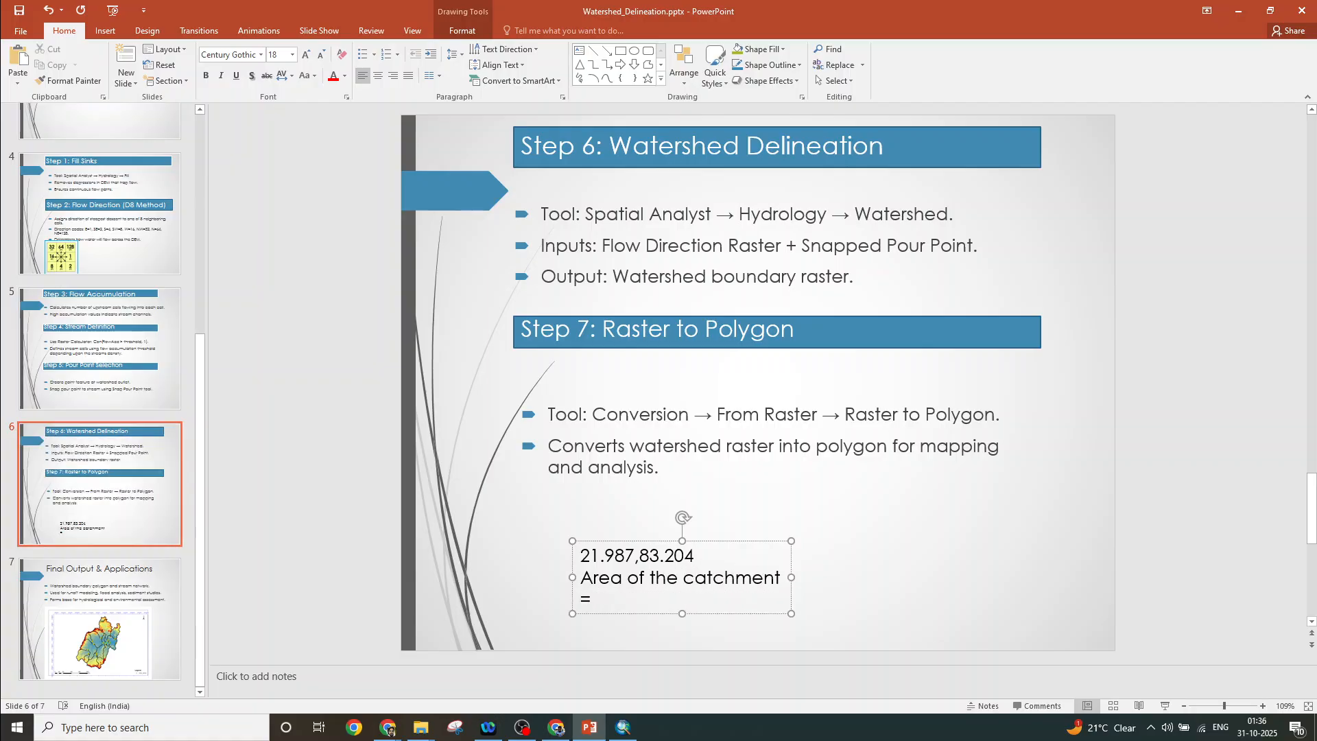
pyautogui.write(' 4734 km^2')
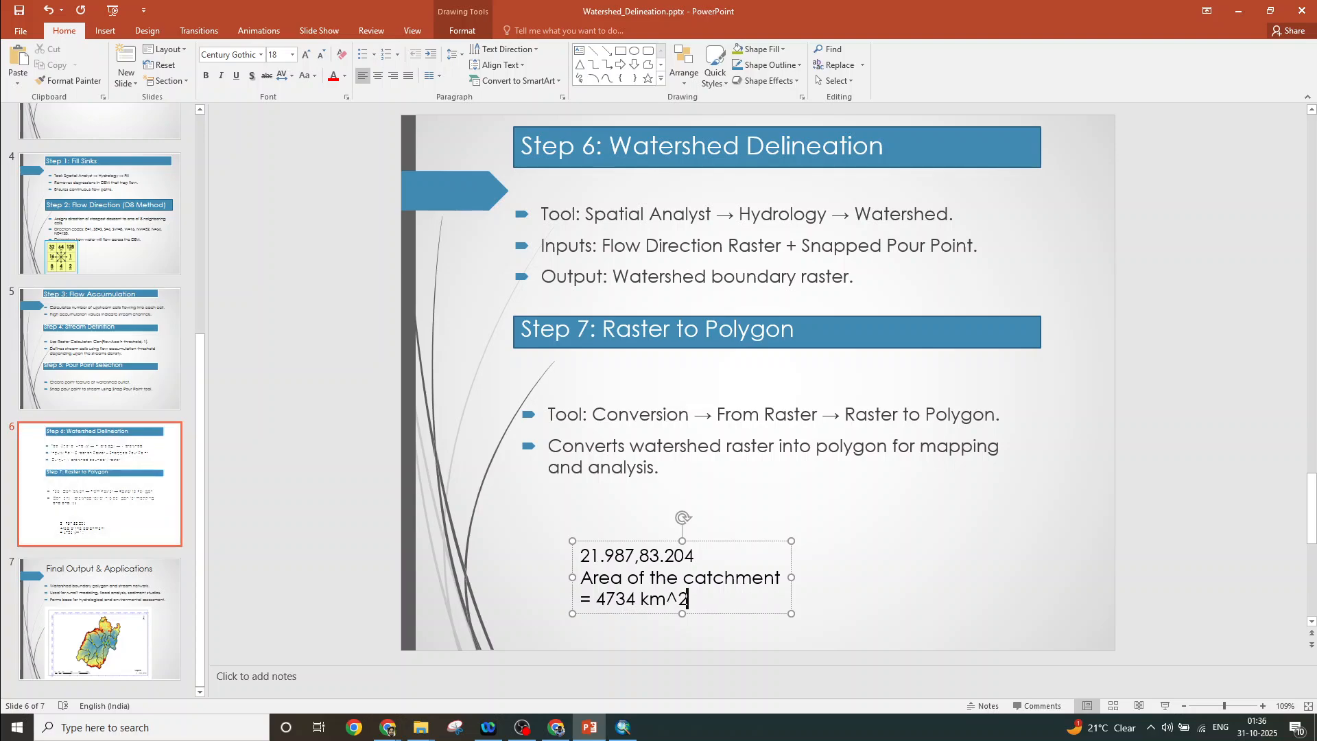
pyautogui.click(863, 581)
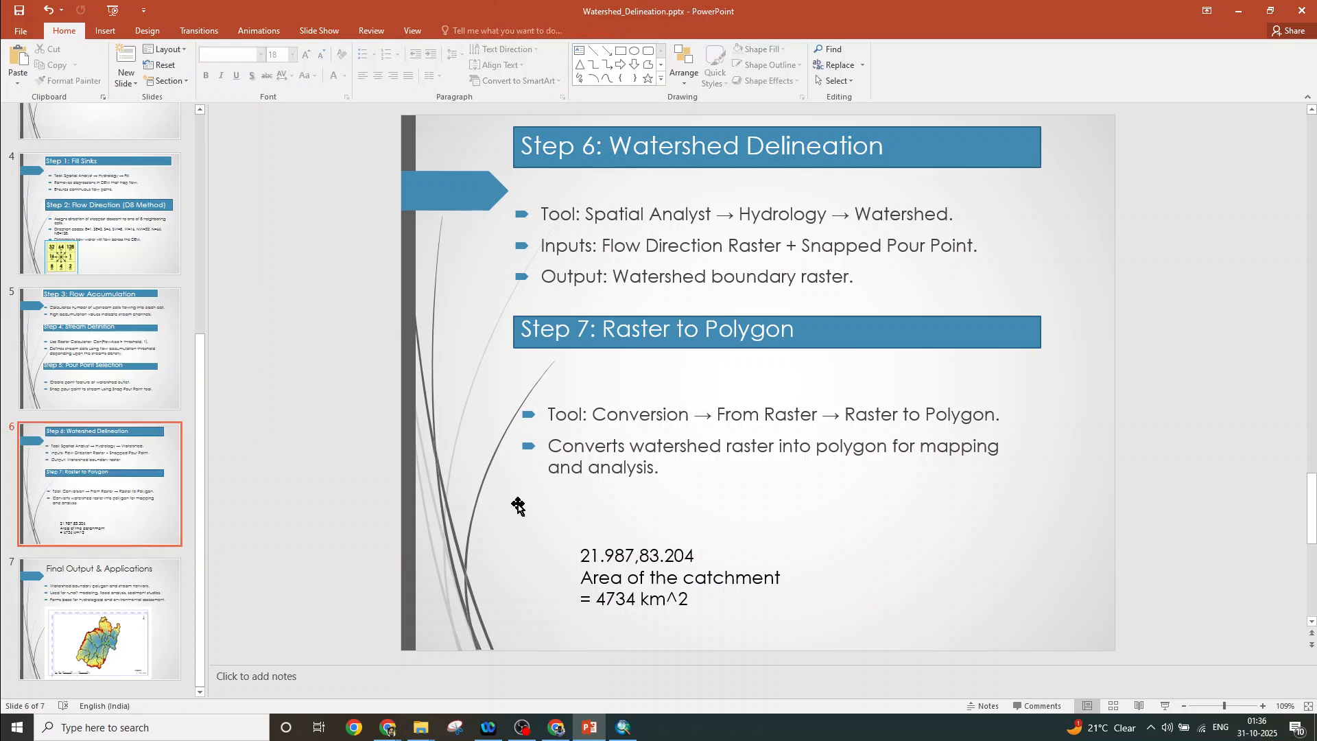
pyautogui.click(17, 8)
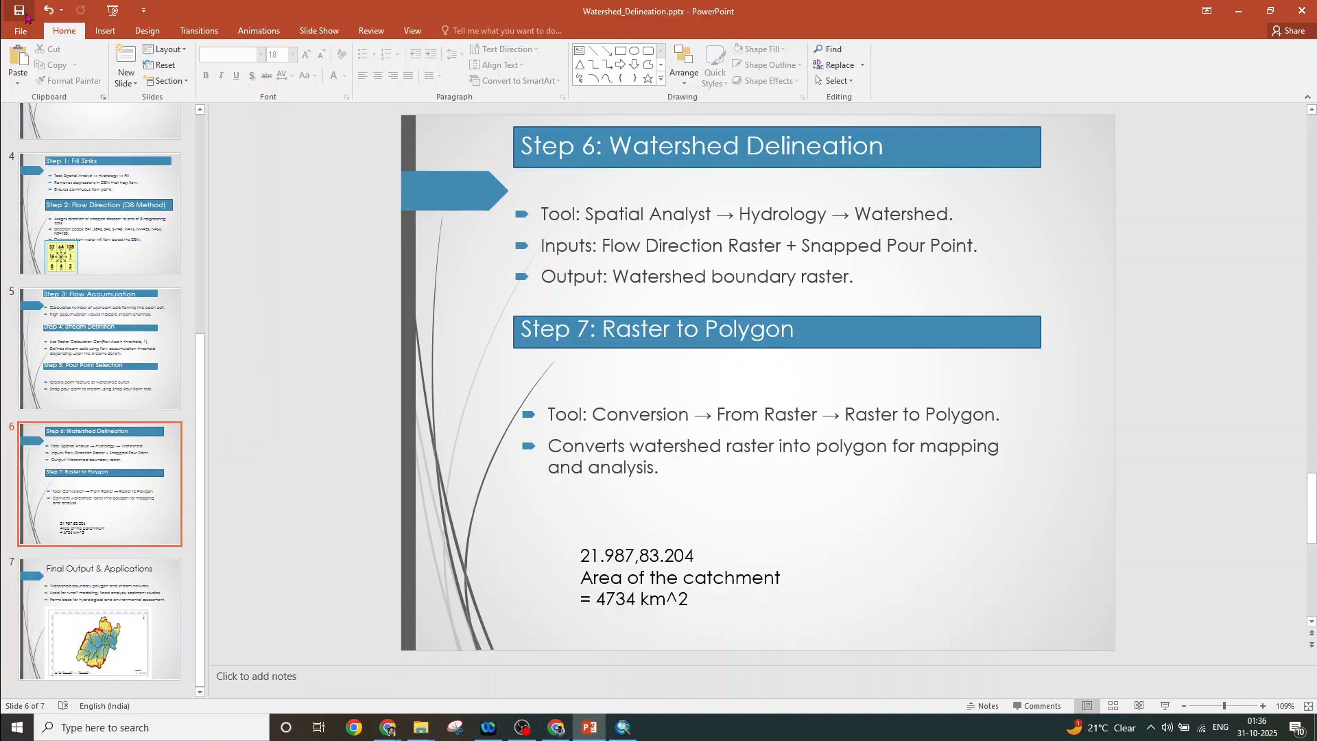
# Return to ArcMap, close the WS_Kurubhata_Vector attribute table, and briefly hide the Streams_vector layer before showing it again
pyautogui.click(624, 729)
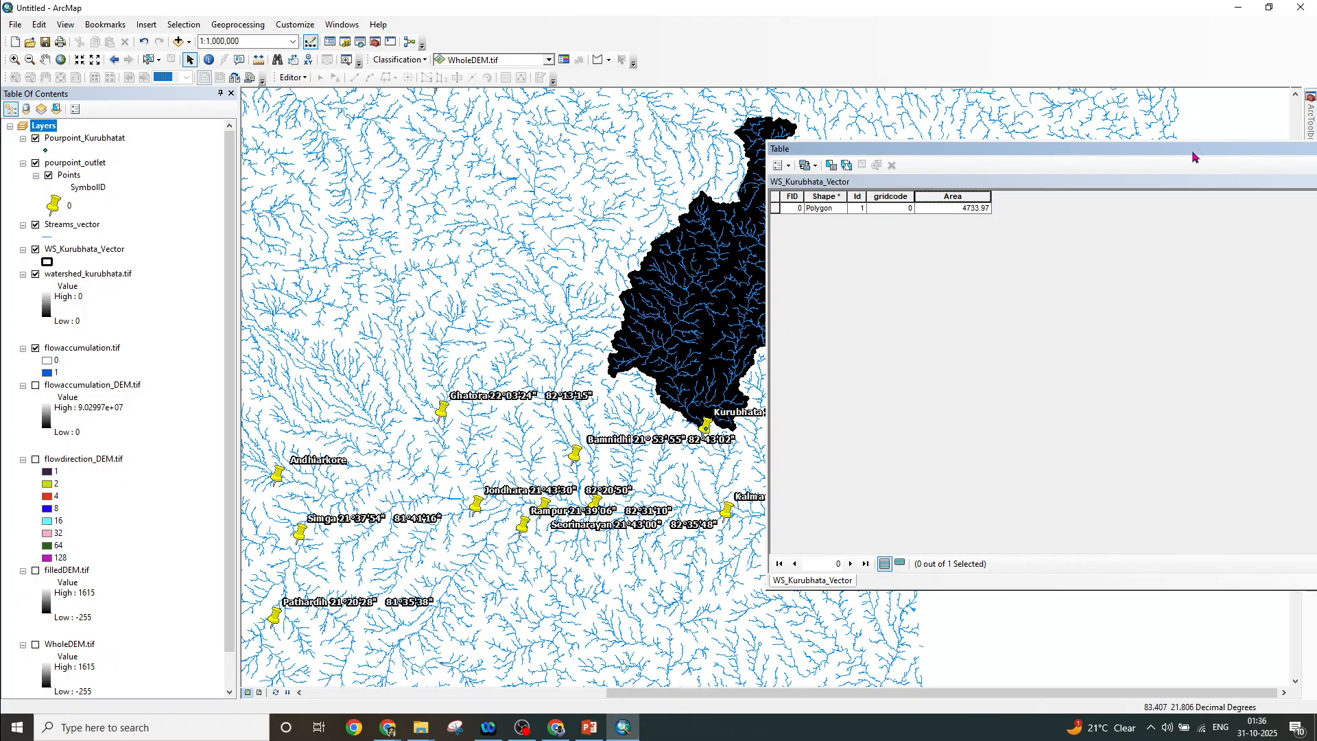
pyautogui.moveTo(1194, 156); pyautogui.dragTo(1020, 220)
pyautogui.click(1015, 197)
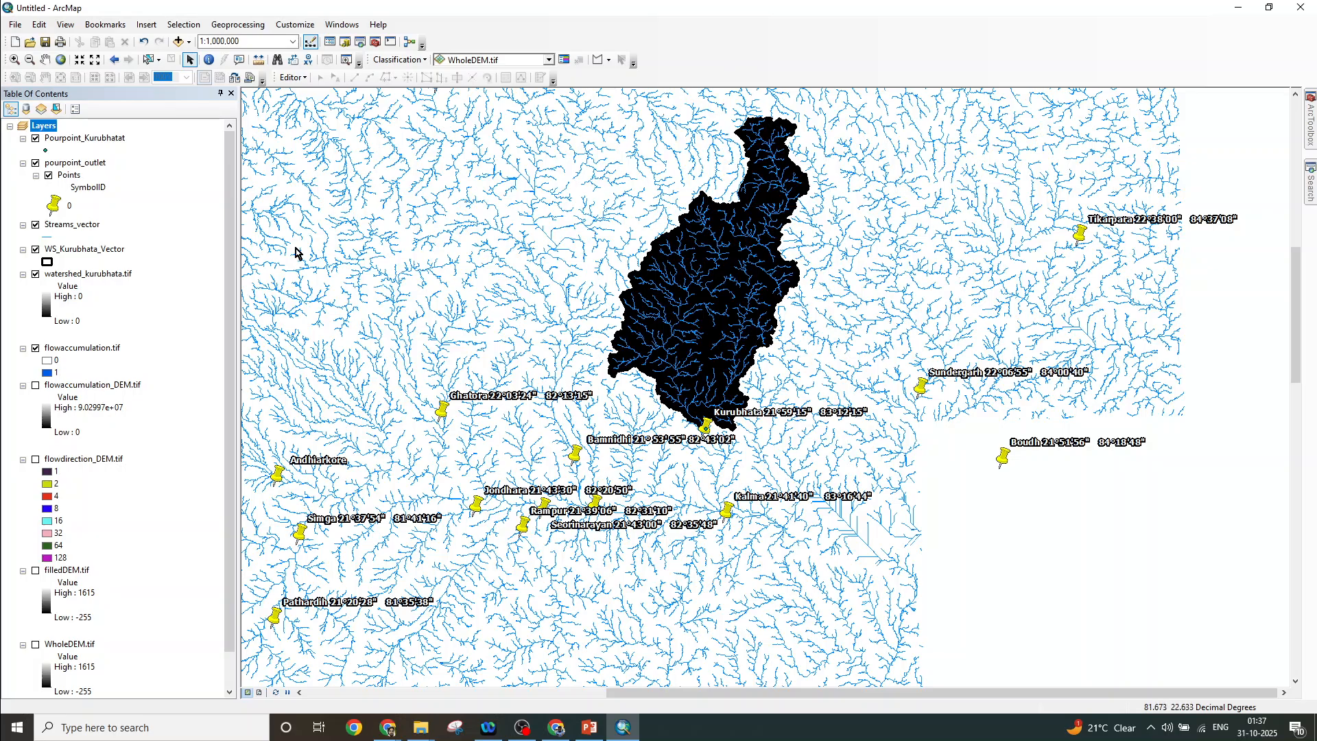
pyautogui.click(36, 225)
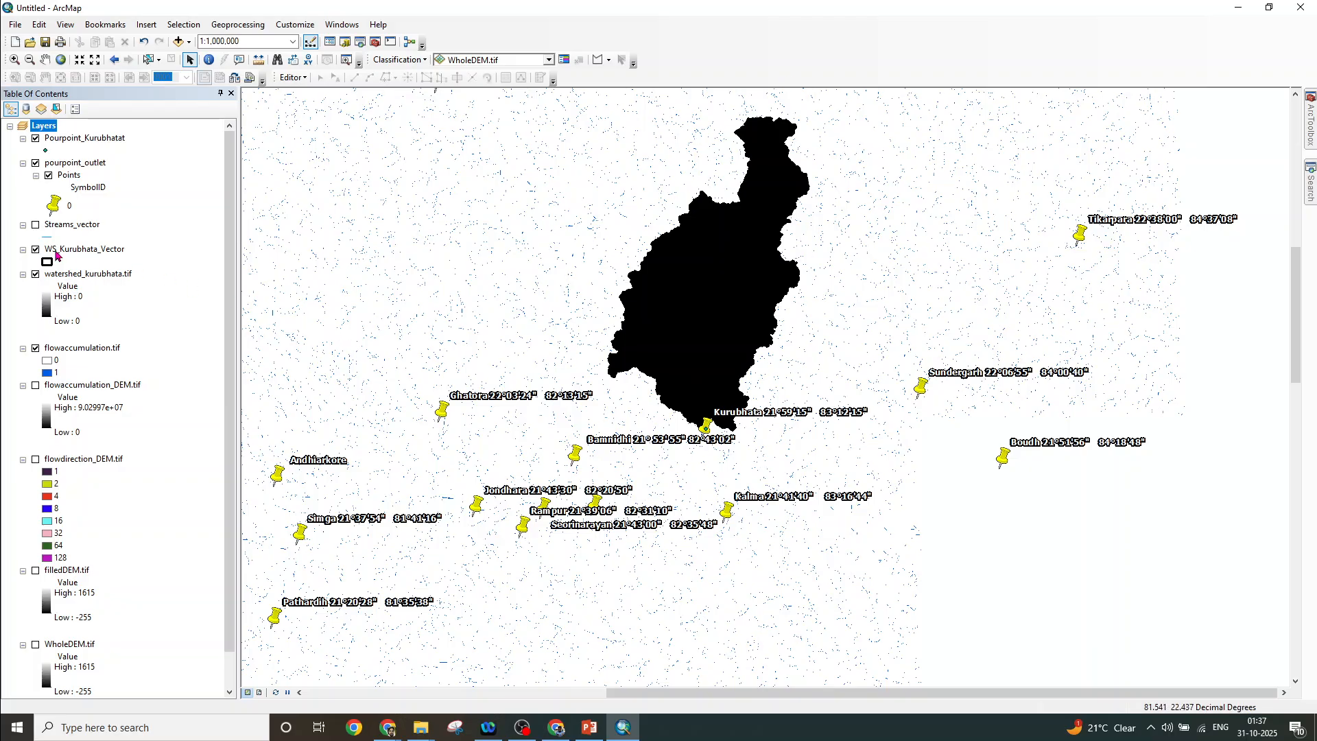
pyautogui.click(36, 225)
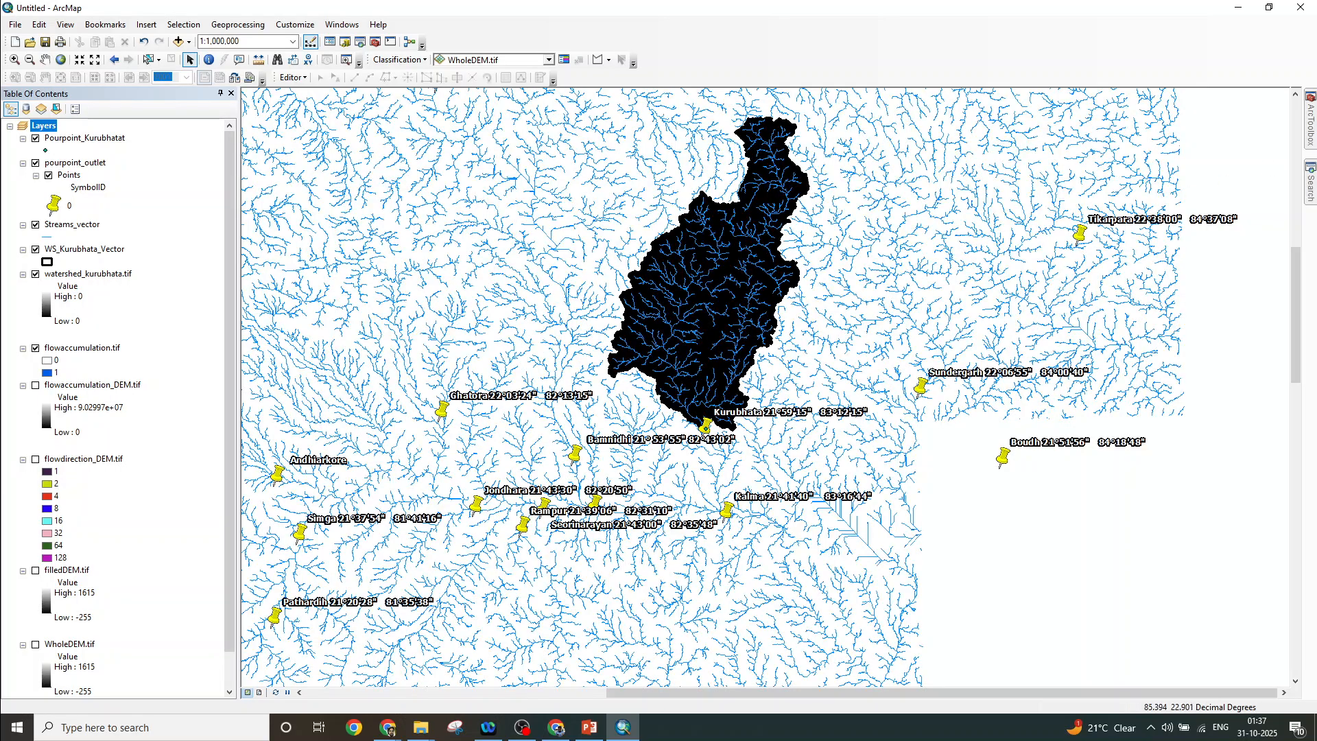
# Start the Clip tool from the Extract analysis tools with Streams_vector as input features and WS_Kurubhata_Vector as clip features
pyautogui.moveTo(1311, 126)
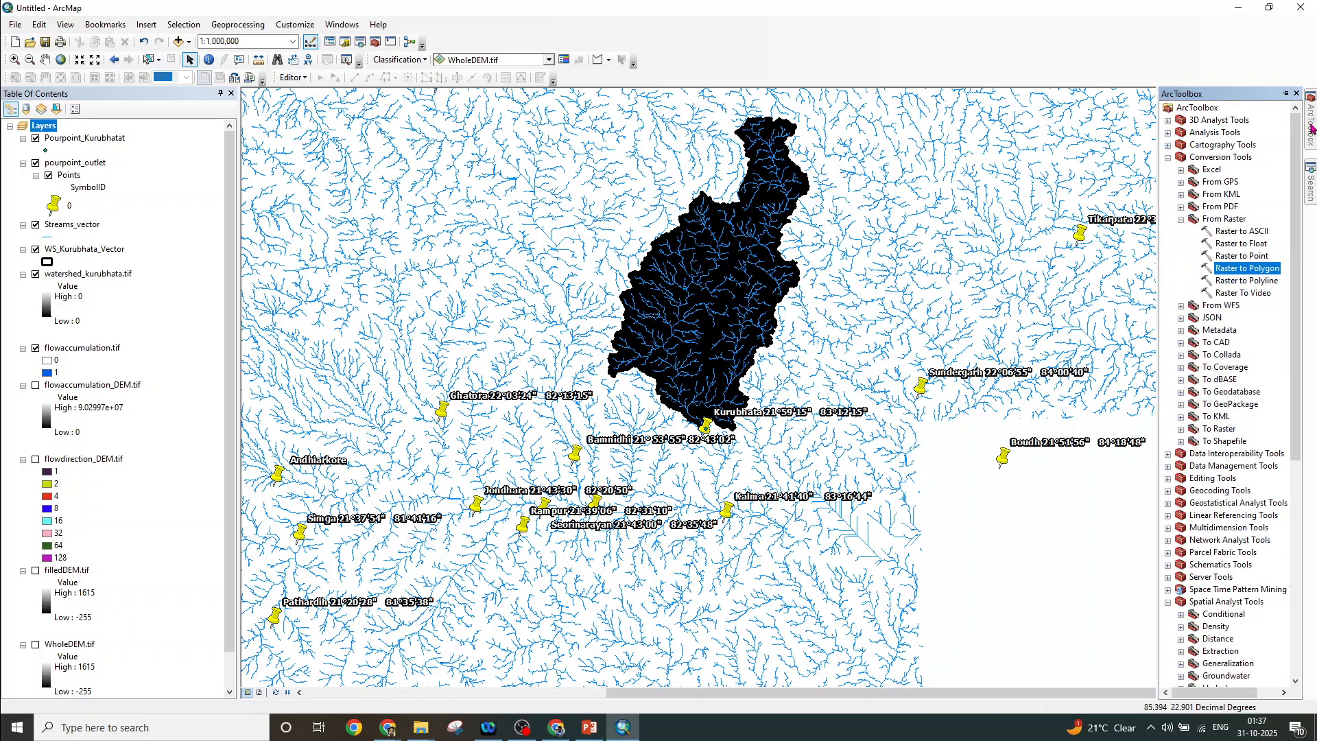
pyautogui.click(1168, 134)
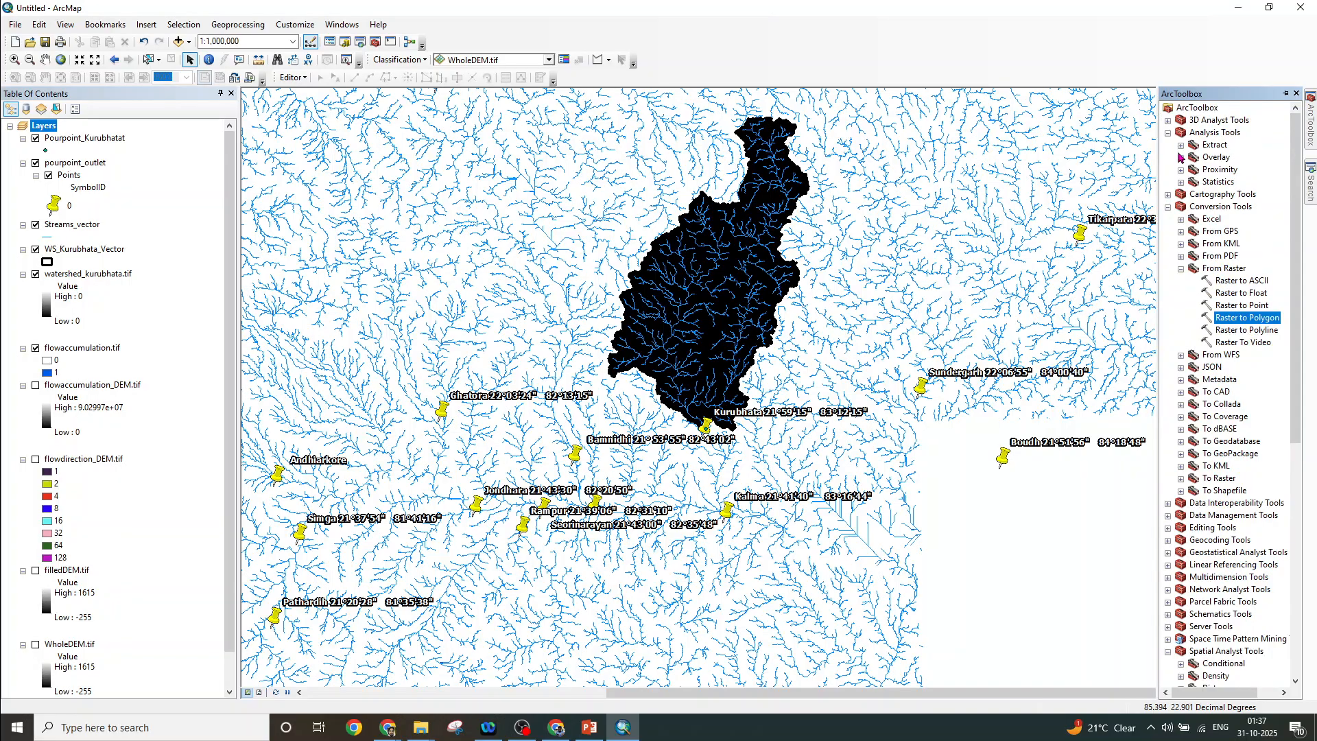
pyautogui.click(1180, 146)
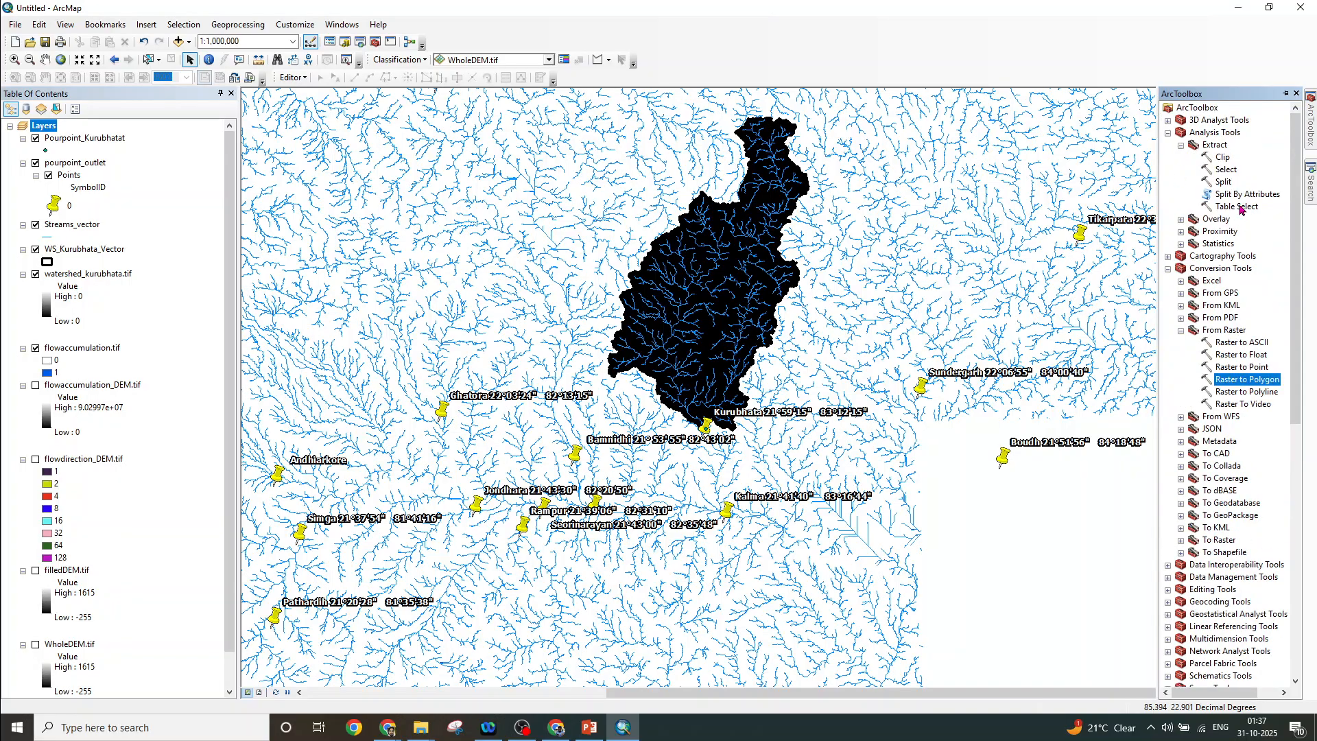
pyautogui.doubleClick(1225, 159)
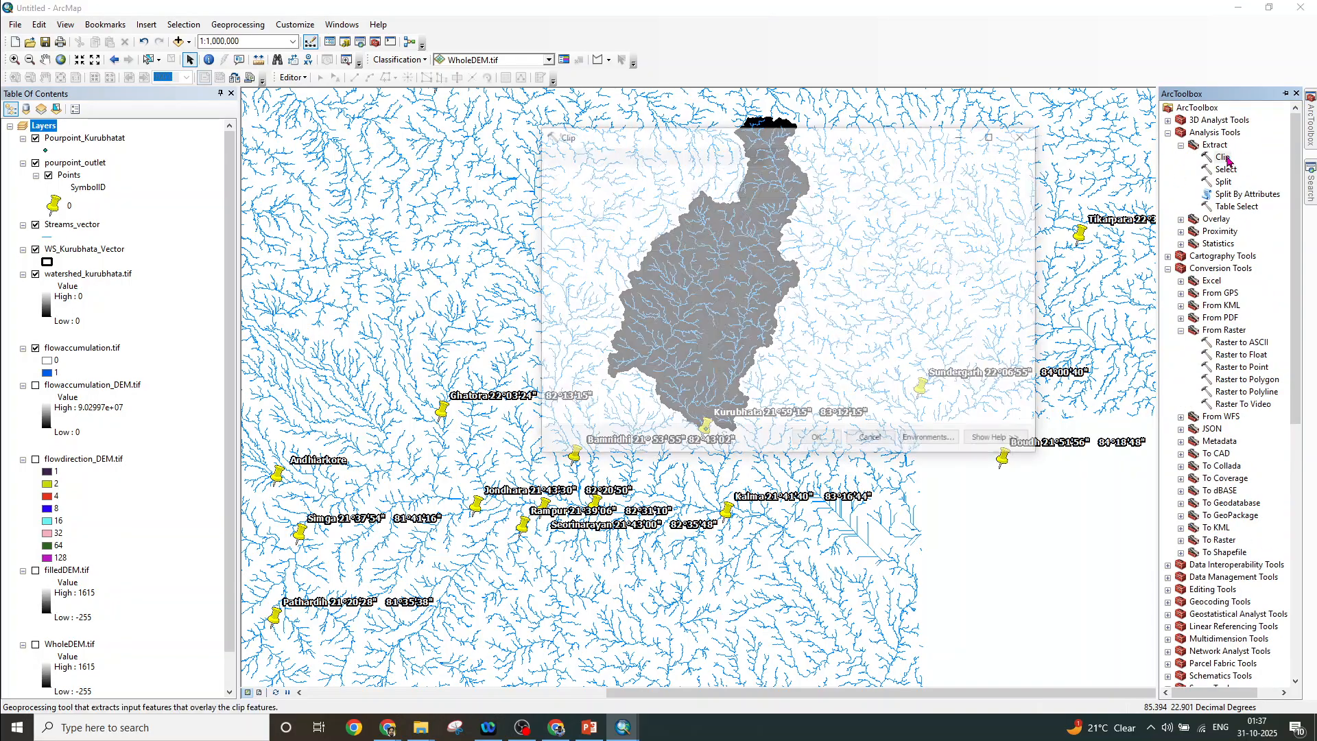
pyautogui.moveTo(771, 137); pyautogui.dragTo(592, 168)
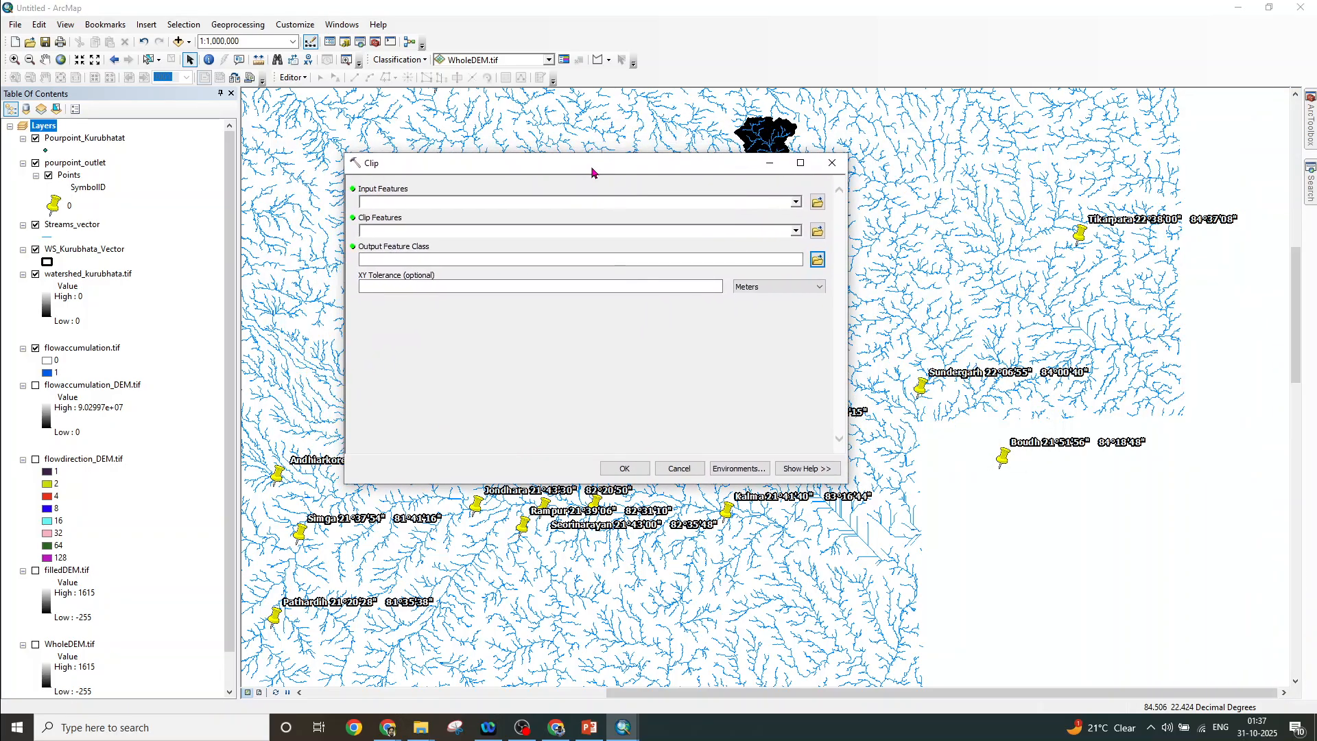
pyautogui.click(796, 203)
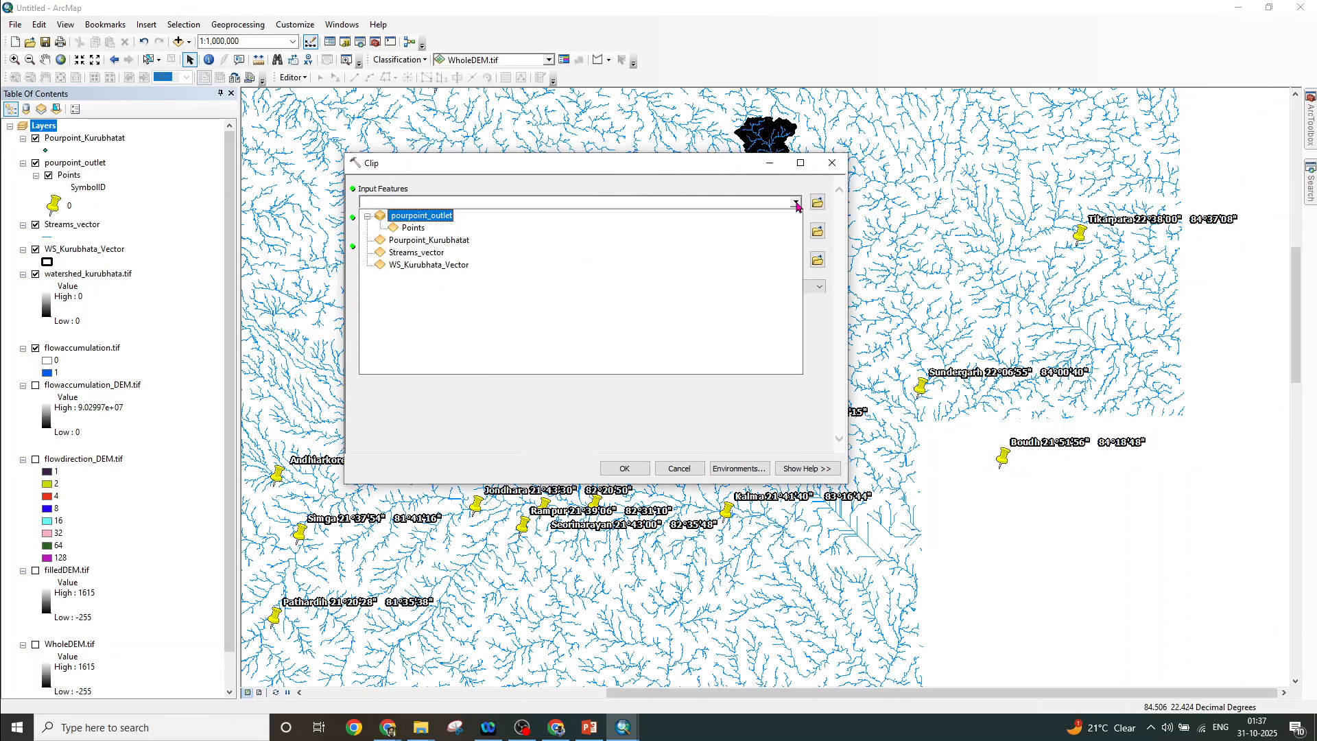
pyautogui.click(395, 254)
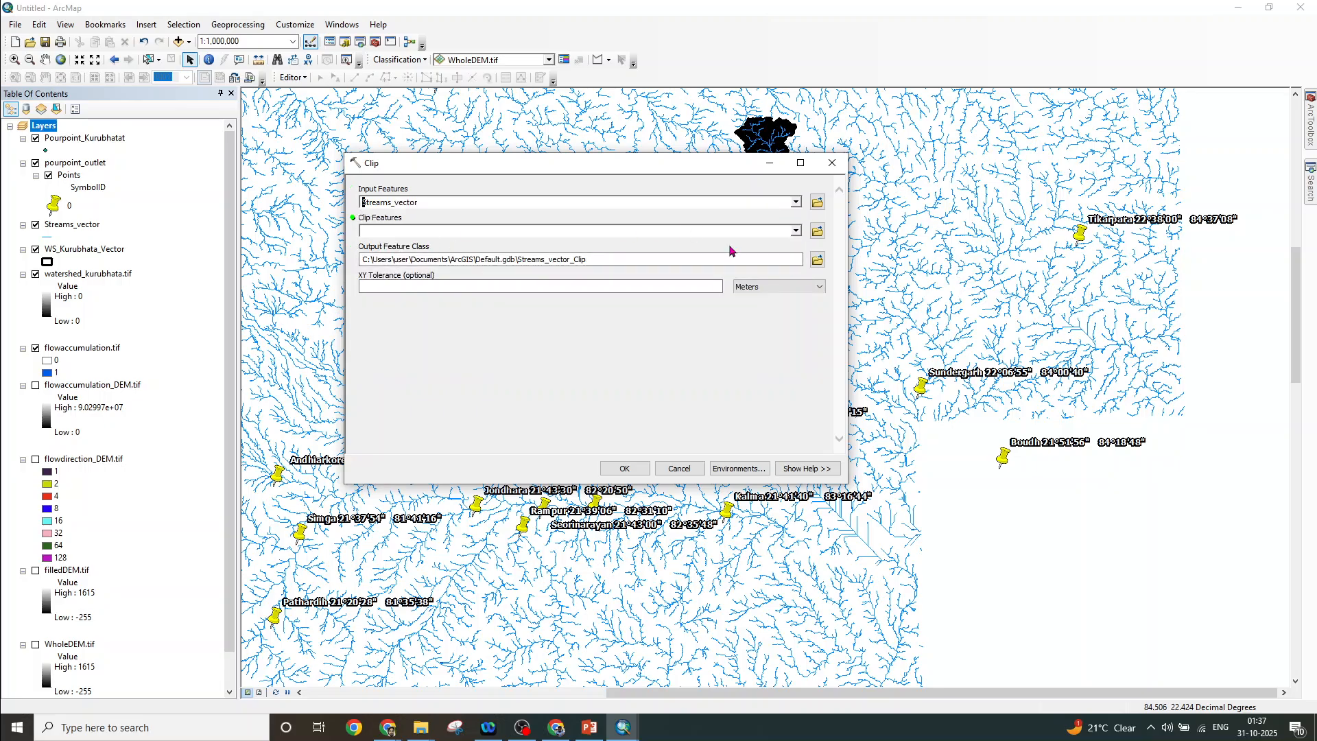
pyautogui.click(796, 231)
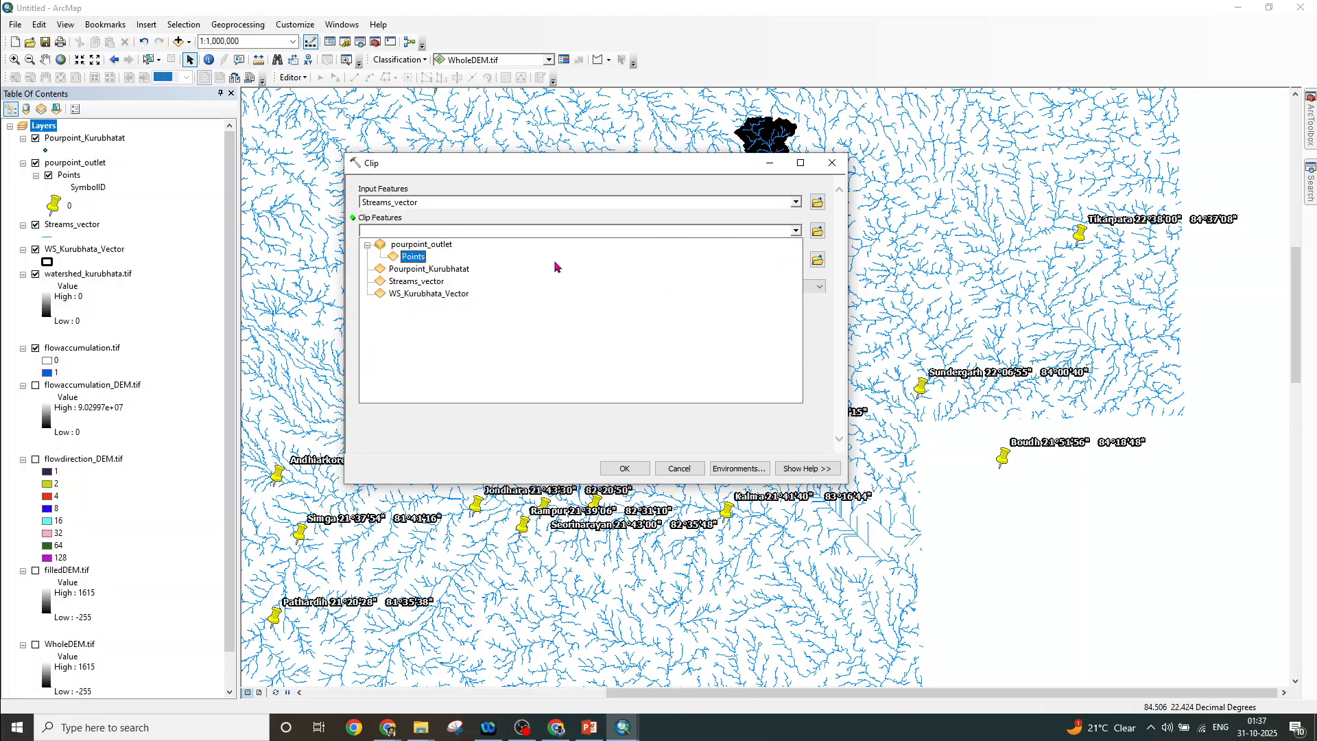
pyautogui.click(442, 297)
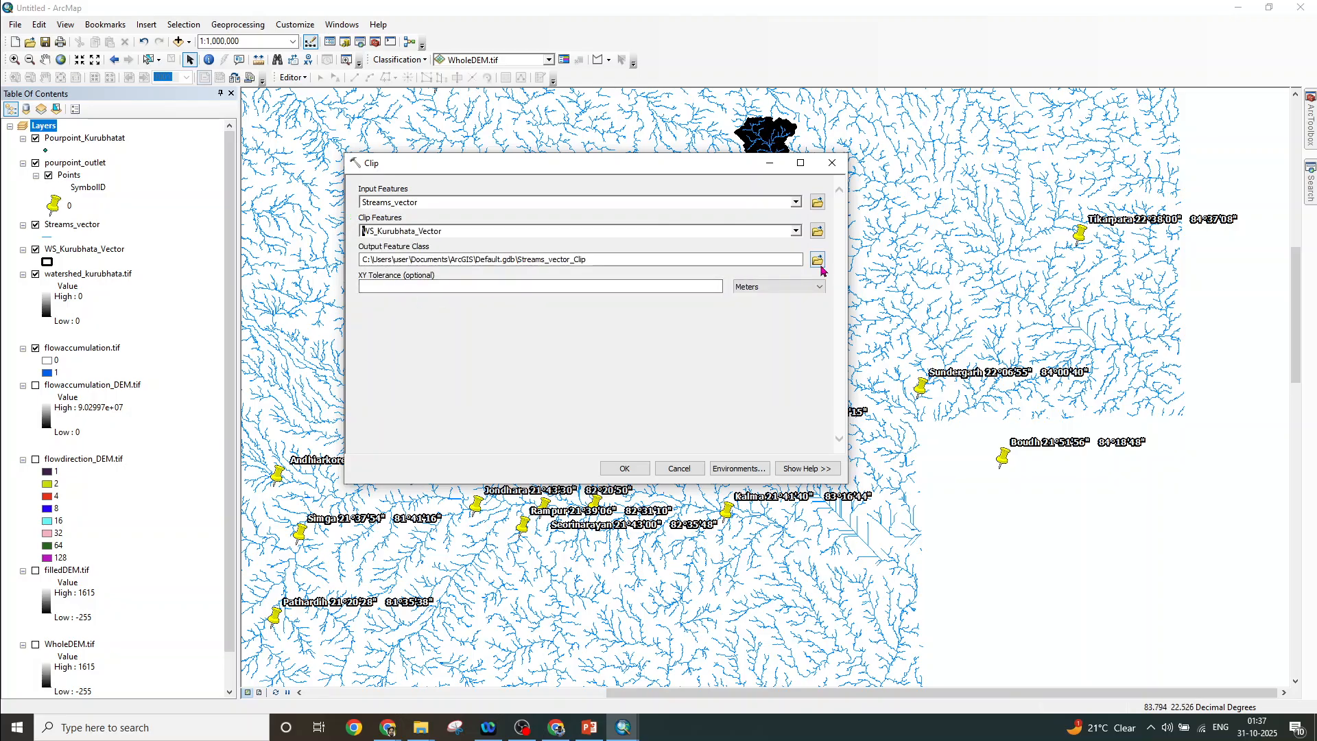
# Run the clip with its output saved as WS_Kurubhata_streams in the Watershed_Delineation folder, and hide the original Streams_vector layer
pyautogui.click(817, 260)
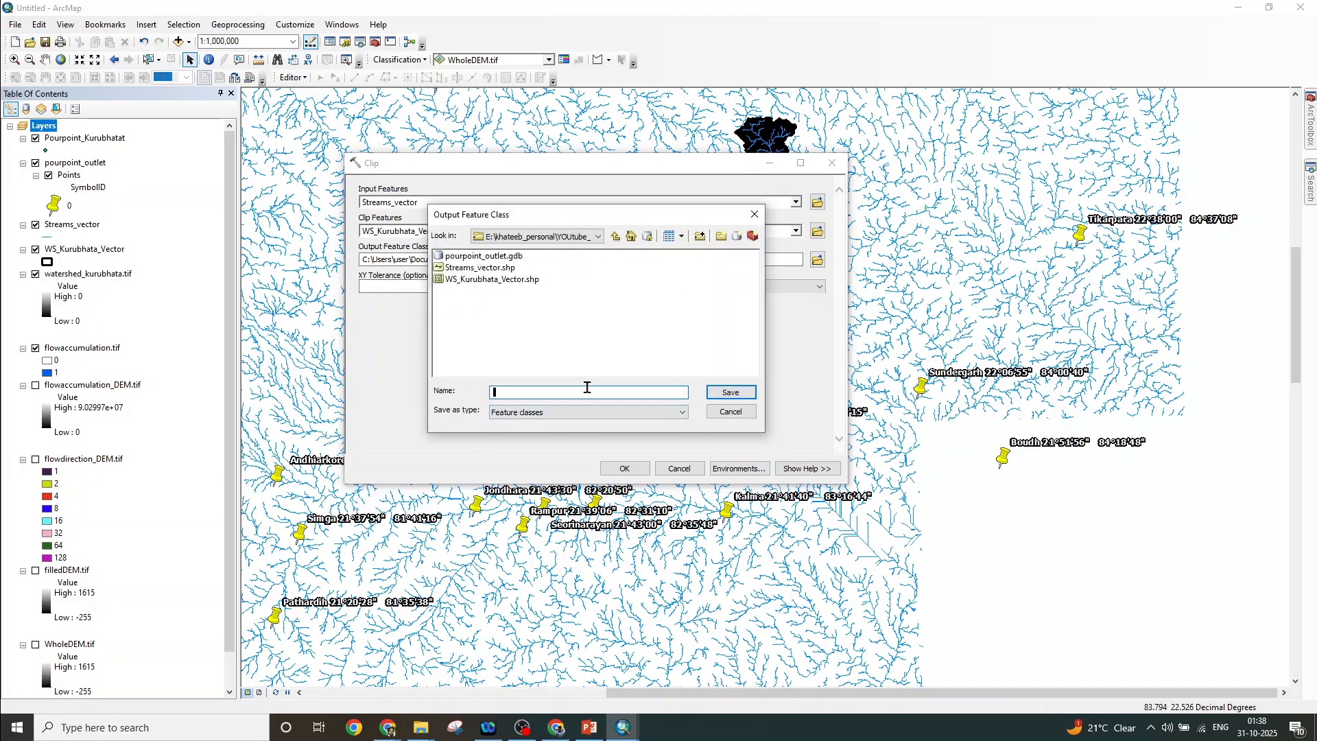
pyautogui.write('WS_Kurubhata_streams')
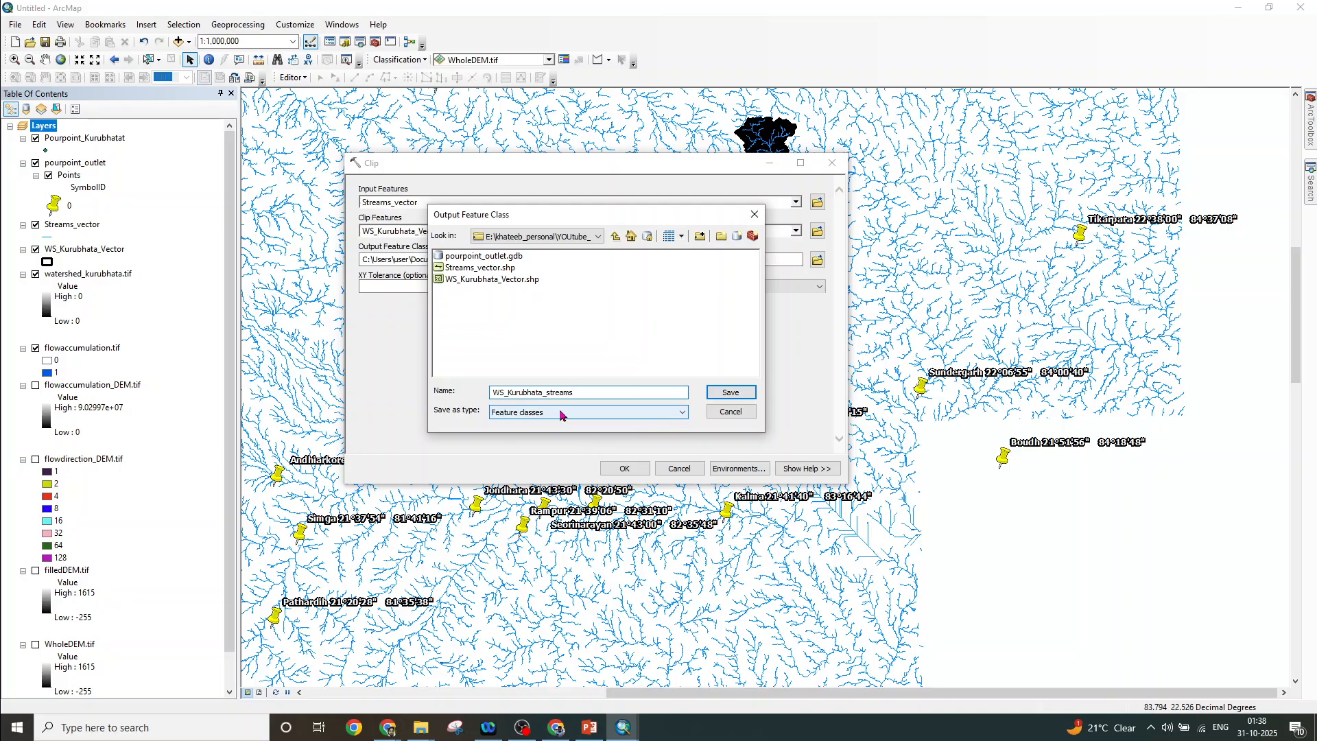
pyautogui.click(729, 392)
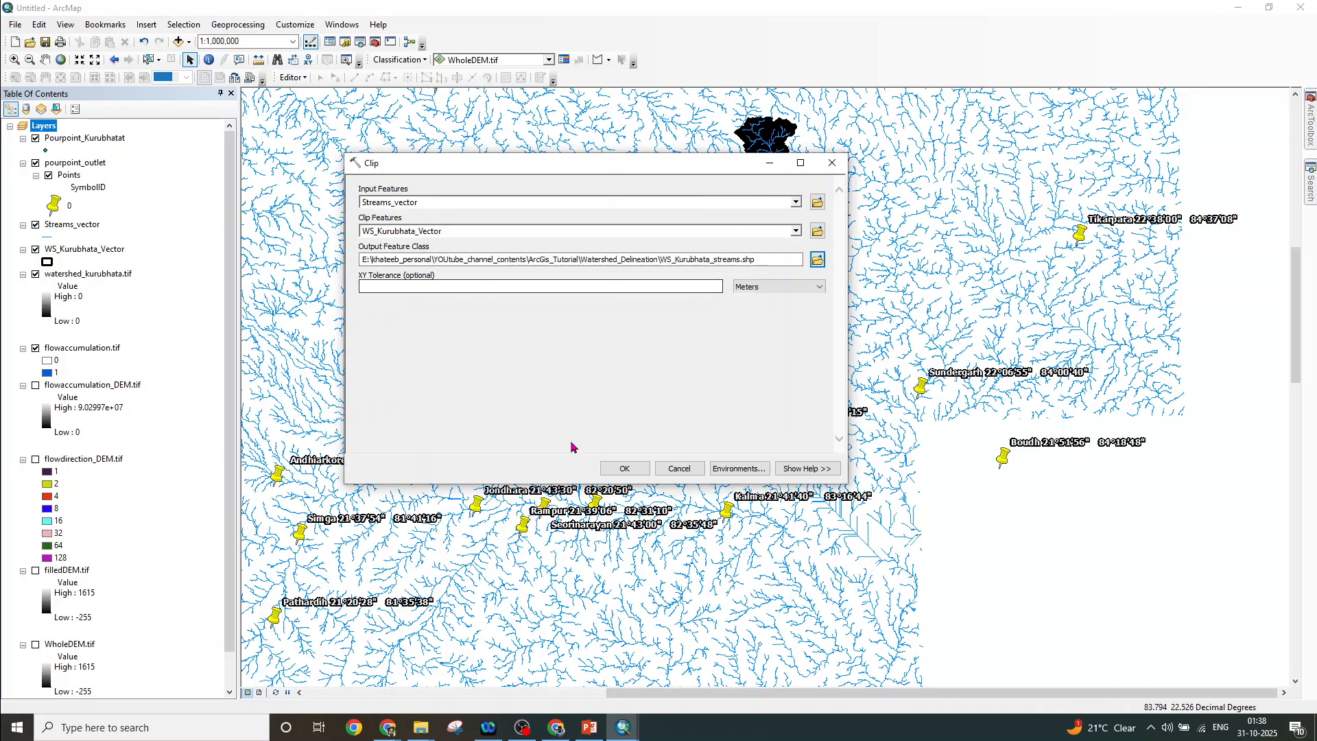
pyautogui.click(617, 470)
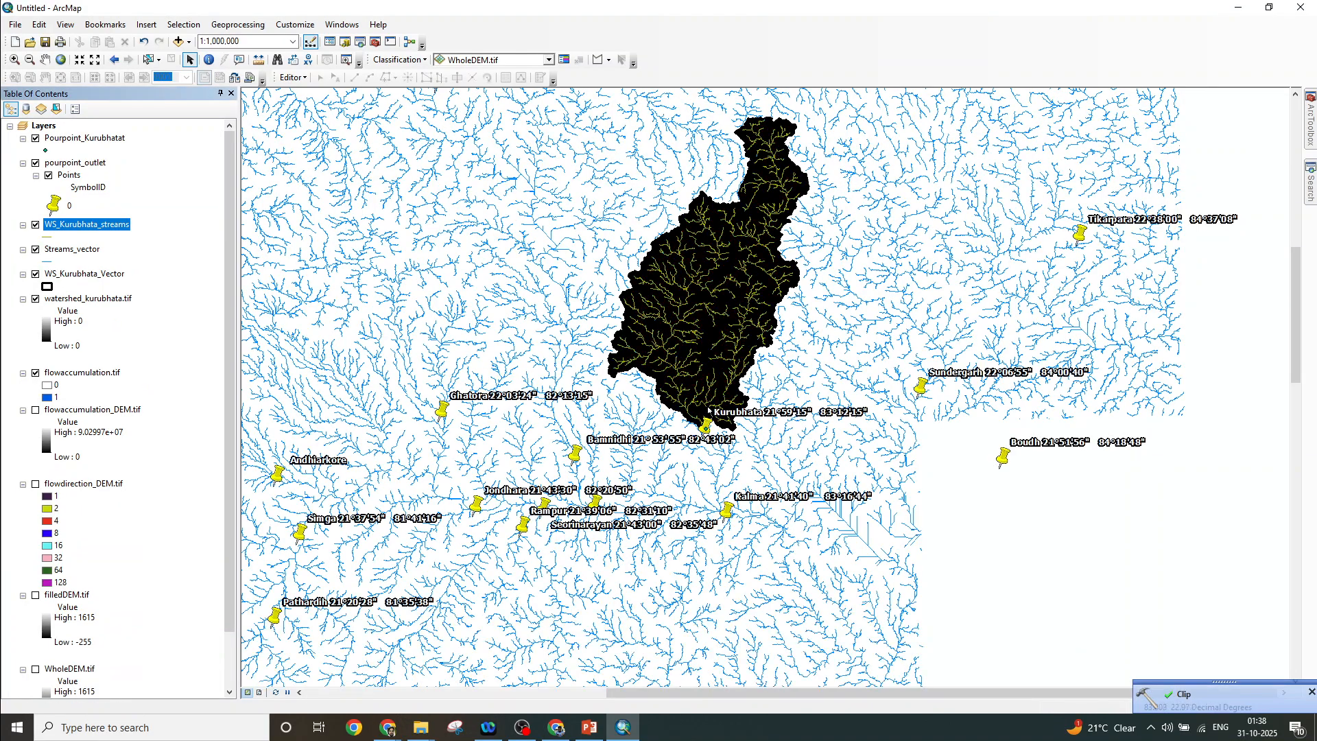
pyautogui.click(36, 252)
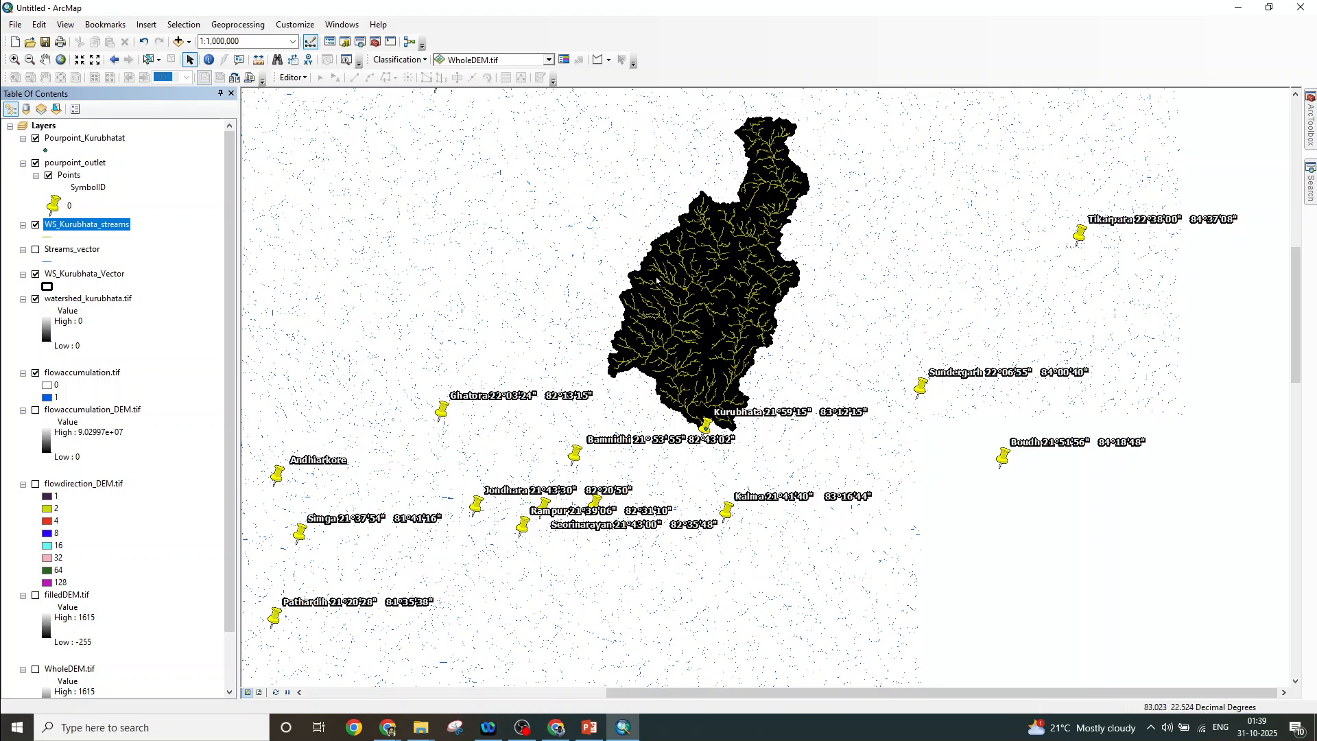
# Start the Spatial Analyst Extract by Mask tool with filledDEM.tif as input raster and WS_Kurubhata_Vector as feature mask
pyautogui.moveTo(1314, 114)
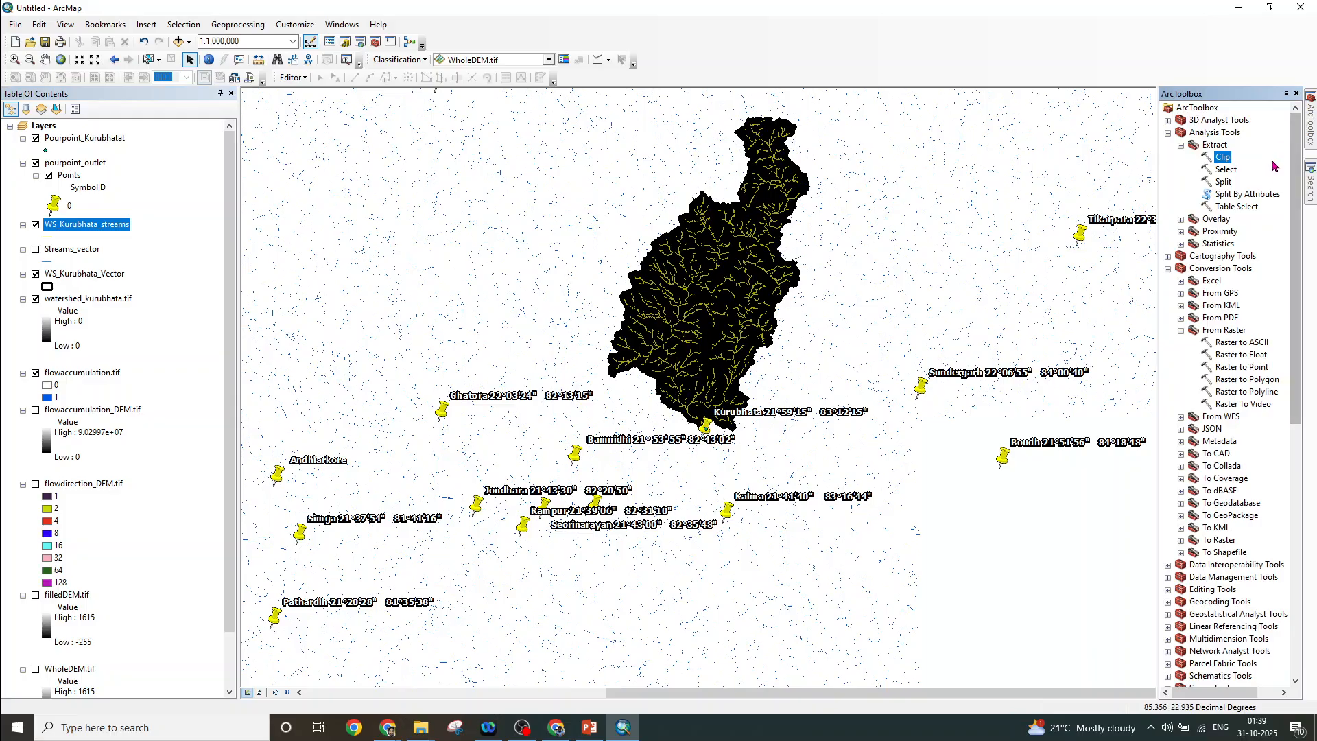
pyautogui.moveTo(1299, 181); pyautogui.dragTo(1312, 431)
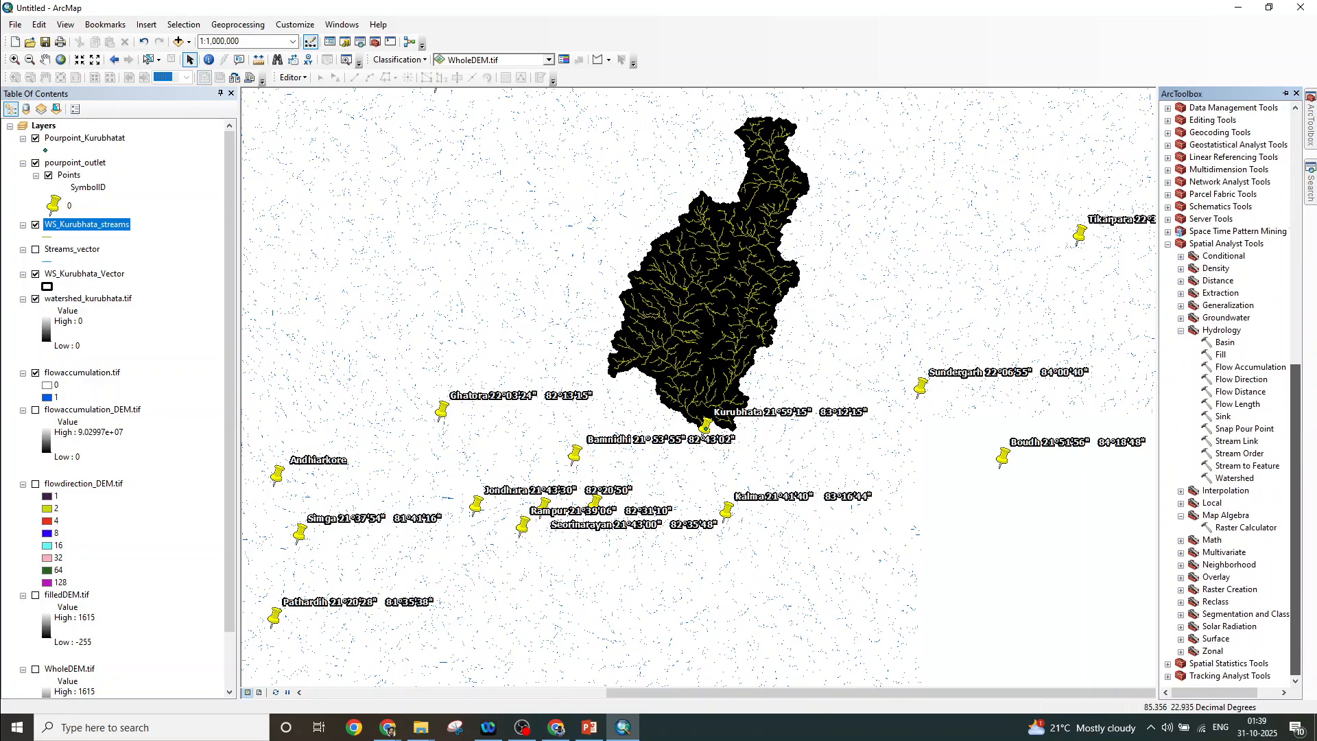
pyautogui.click(1169, 664)
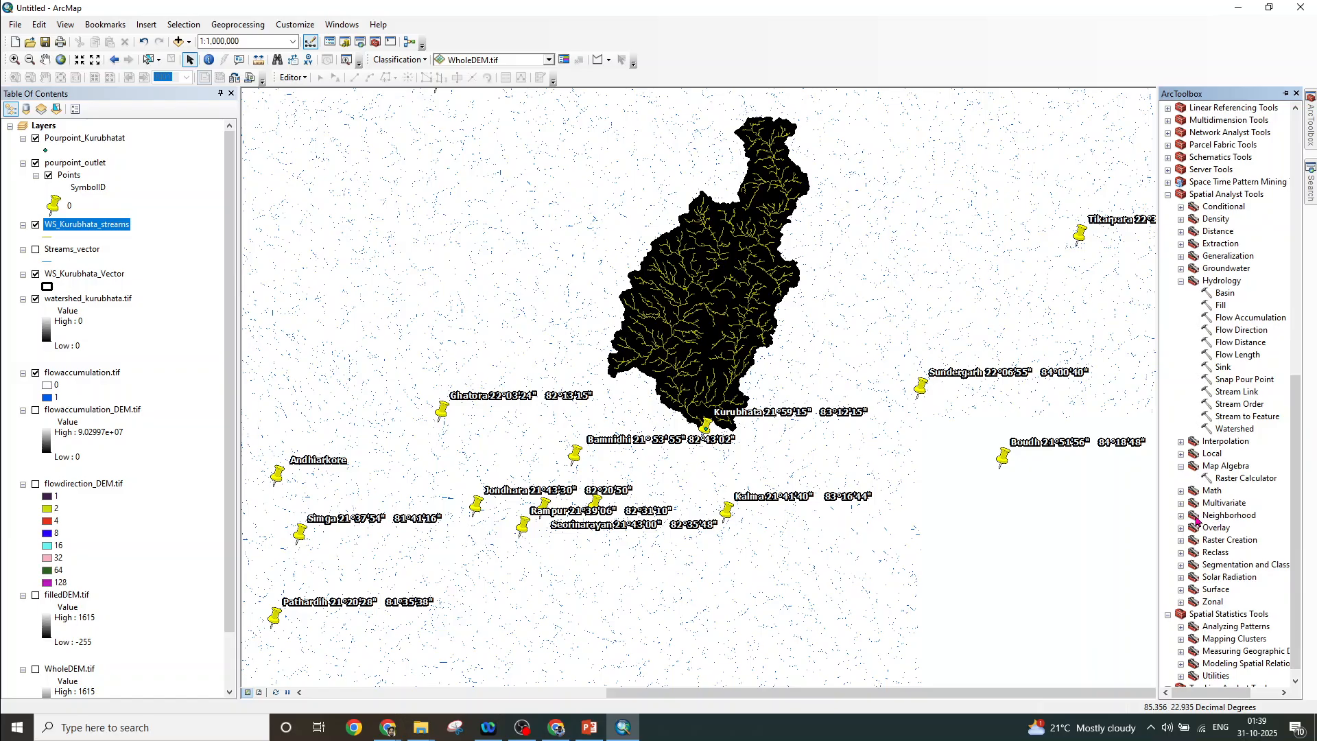
pyautogui.click(1181, 244)
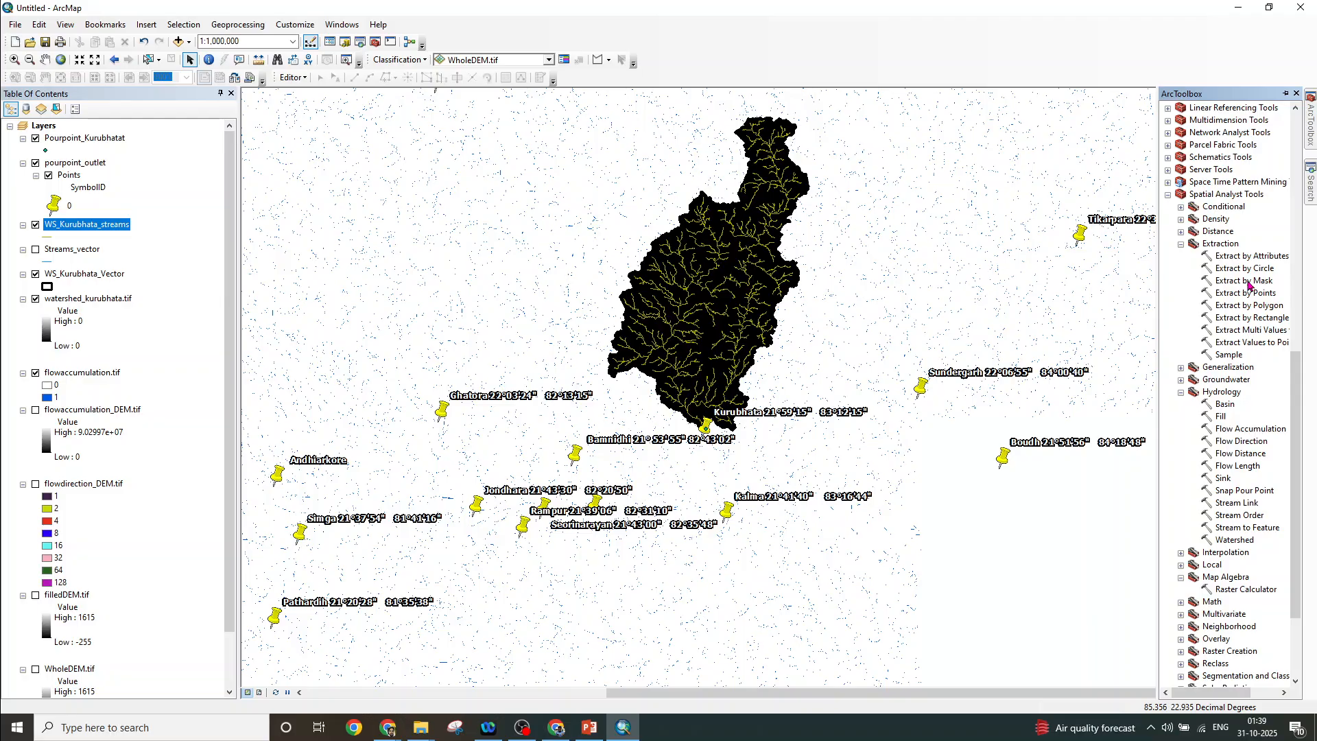
pyautogui.doubleClick(1247, 282)
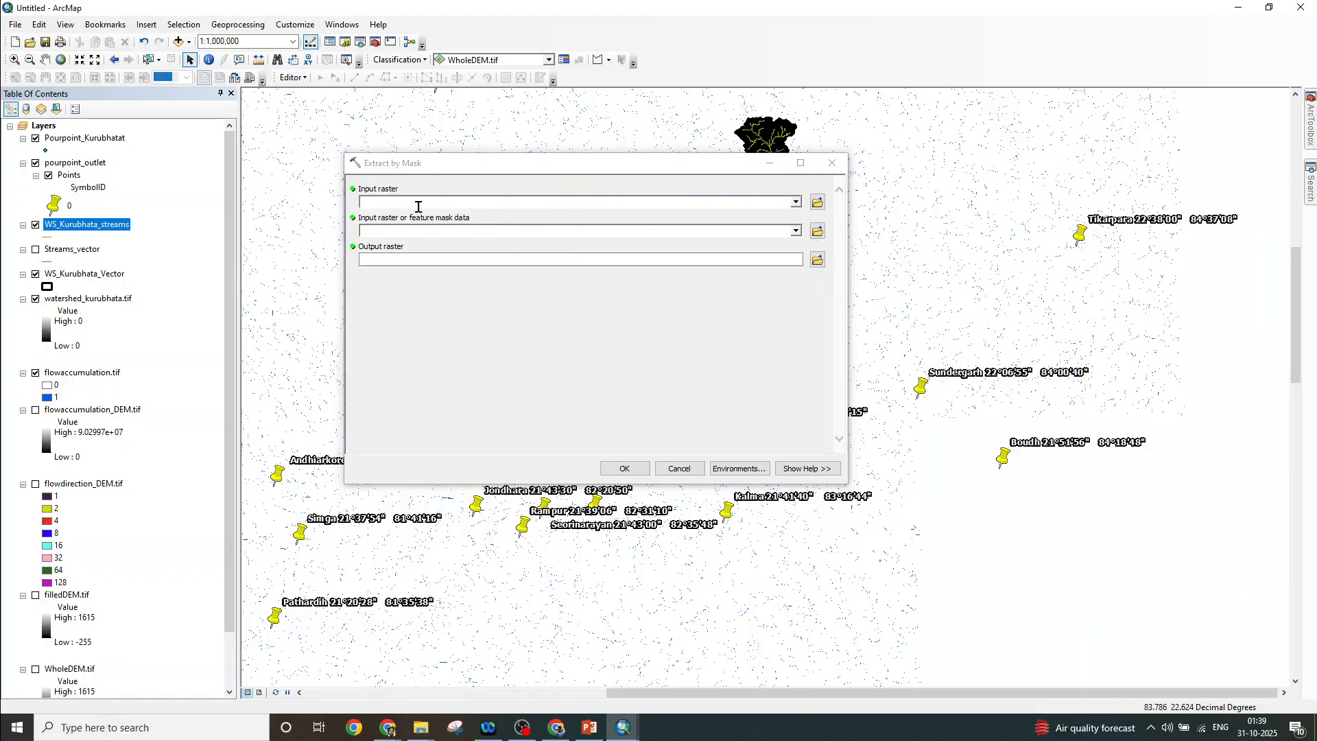
pyautogui.click(796, 204)
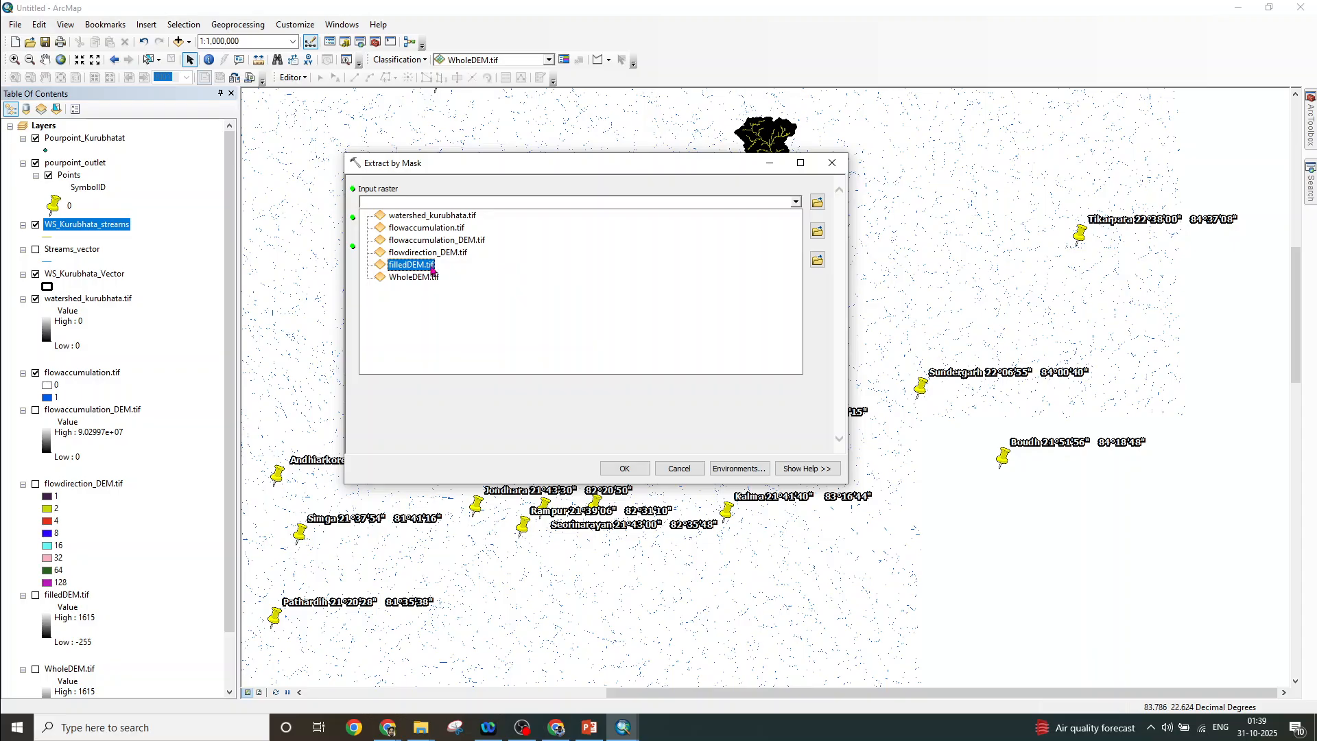
pyautogui.click(431, 265)
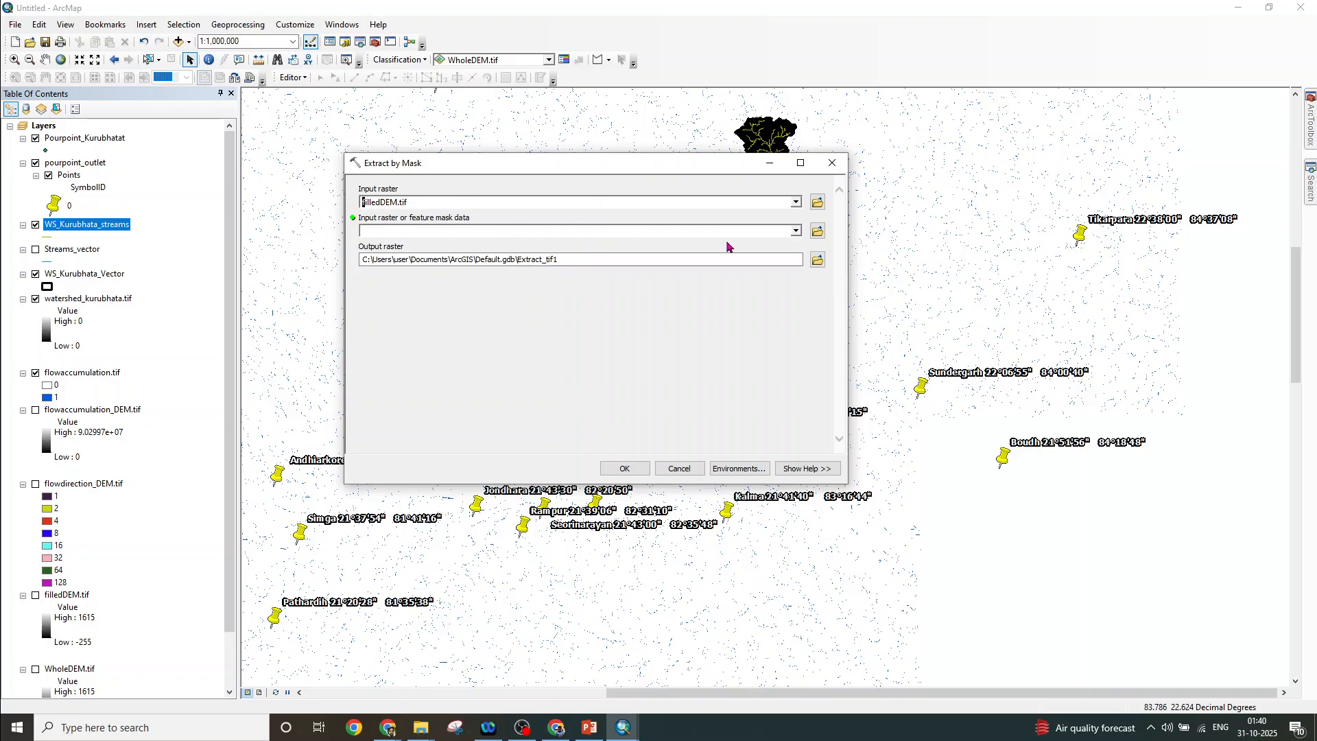
pyautogui.click(795, 231)
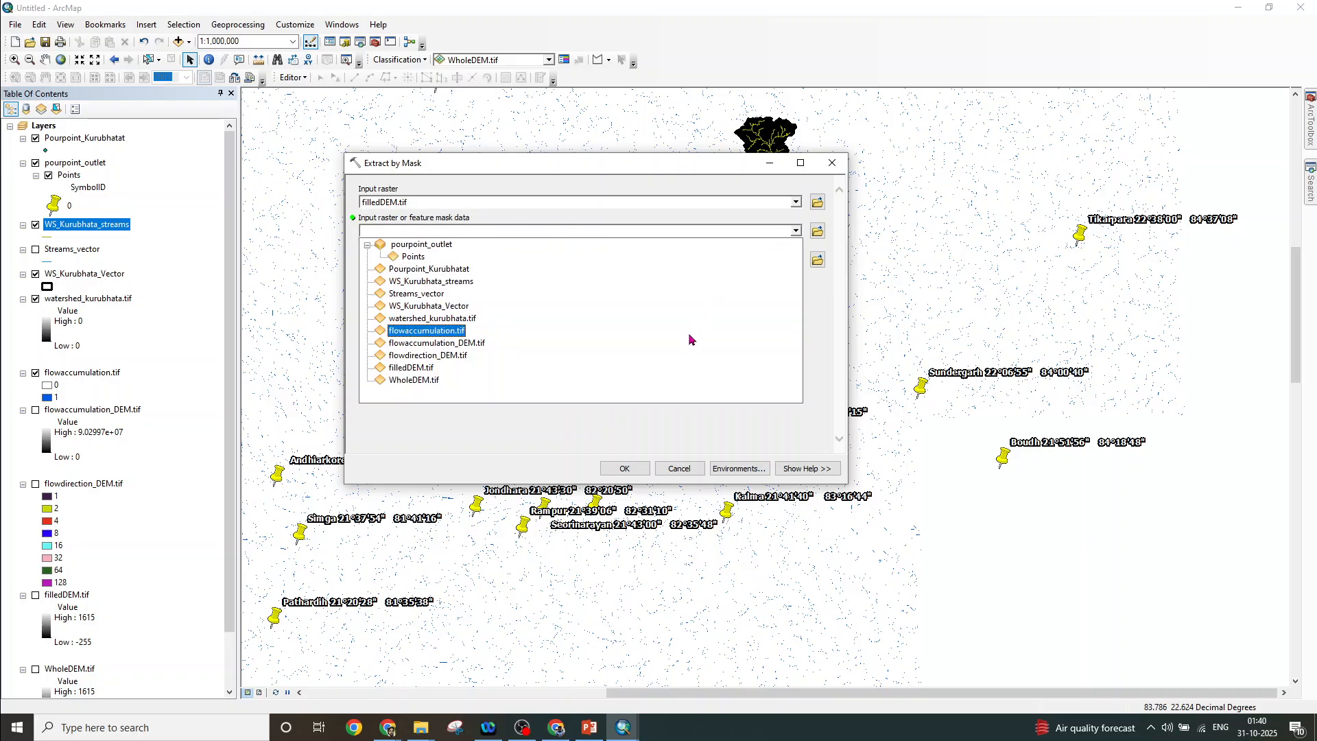
pyautogui.click(463, 312)
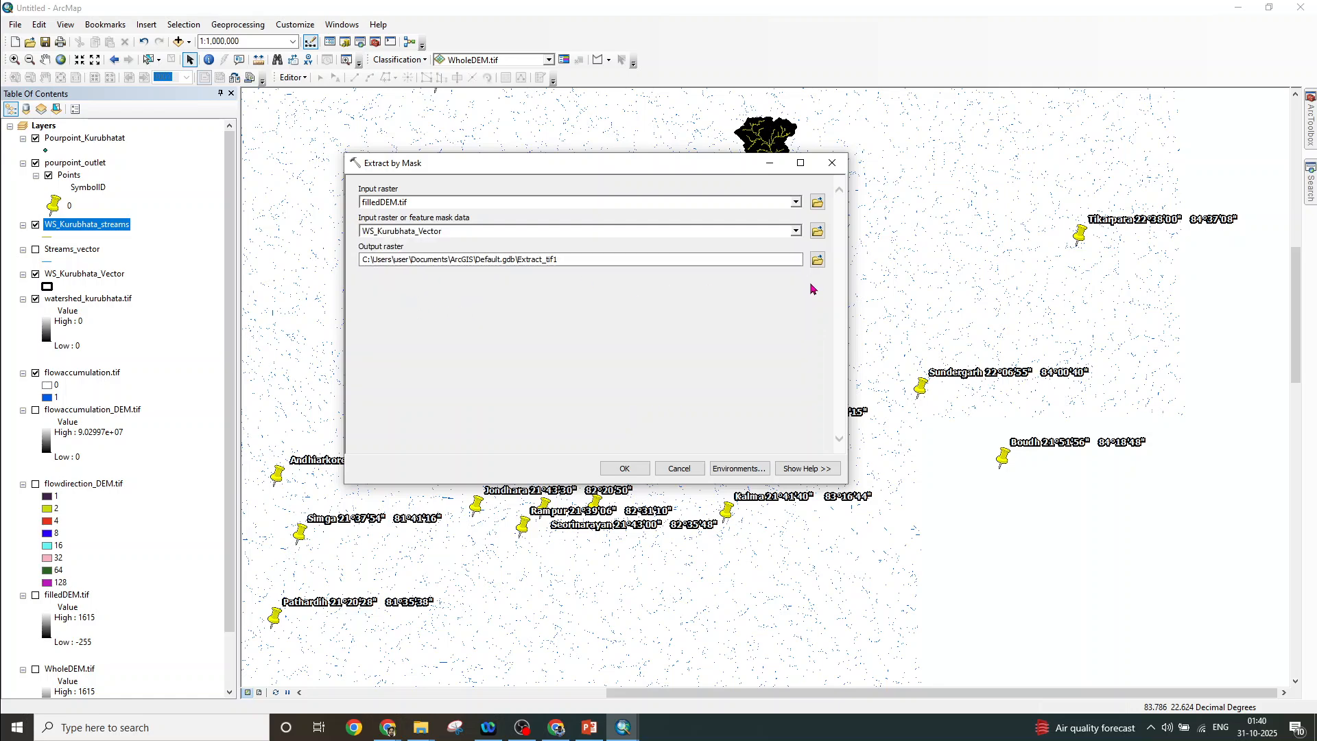
# Name the output raster WS_kurubhata_DEM.tif in the project folder and run the mask extraction
pyautogui.click(817, 261)
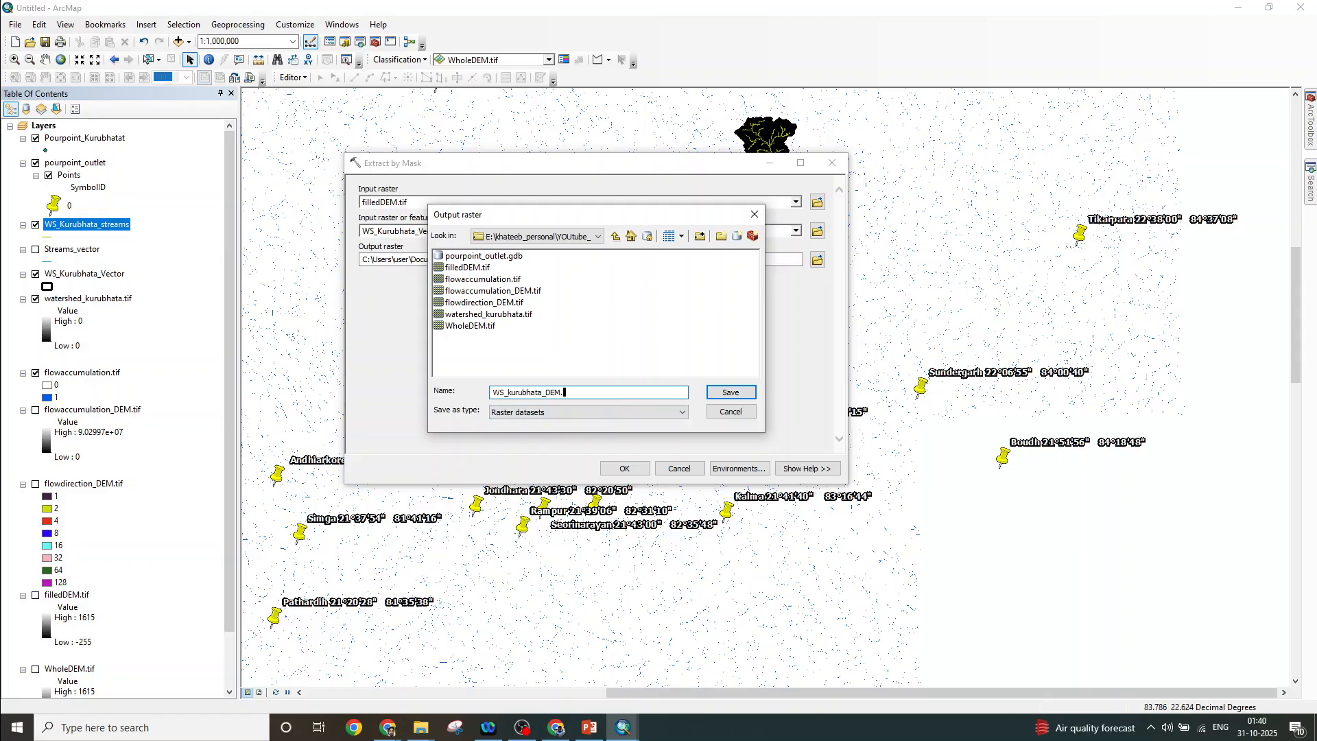
pyautogui.click(730, 392)
pyautogui.click(627, 469)
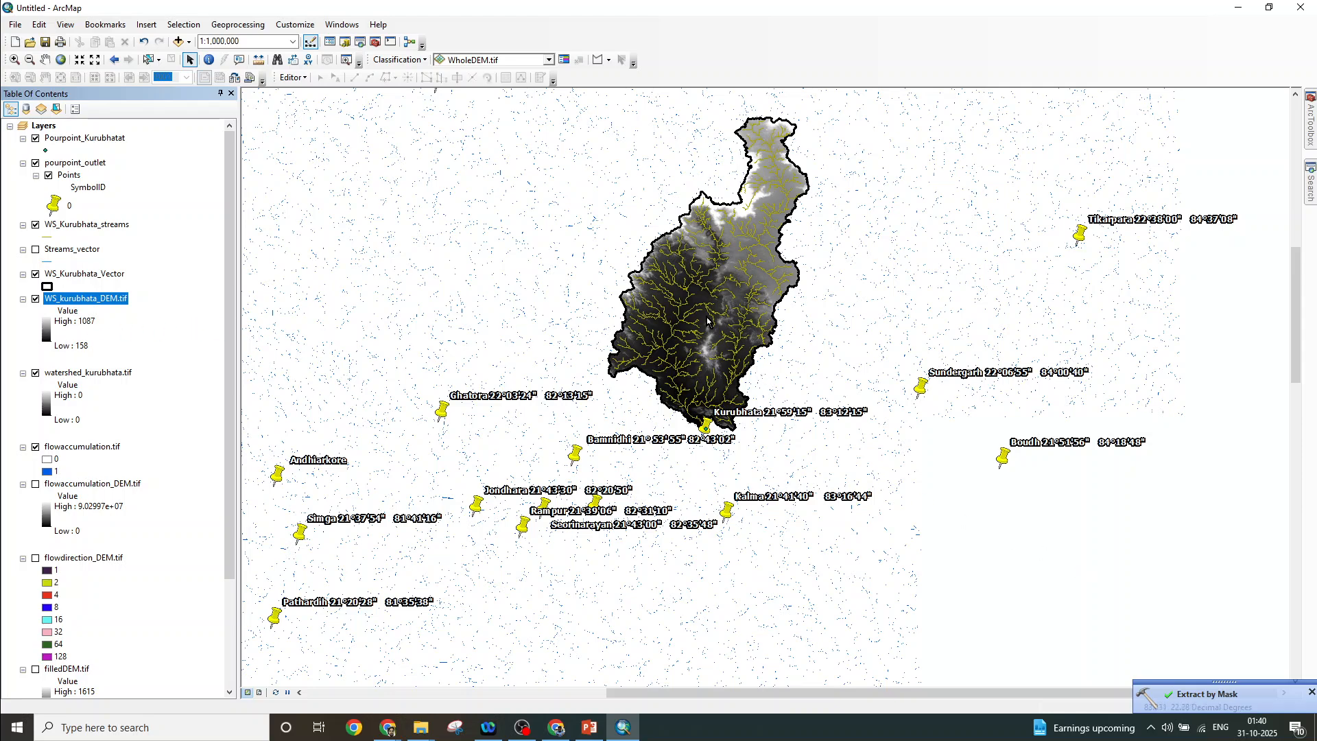
# Change the stretched symbology of WS_kurubhata_DEM.tif to the blue-yellow-red color ramp and apply it
pyautogui.doubleClick(102, 306)
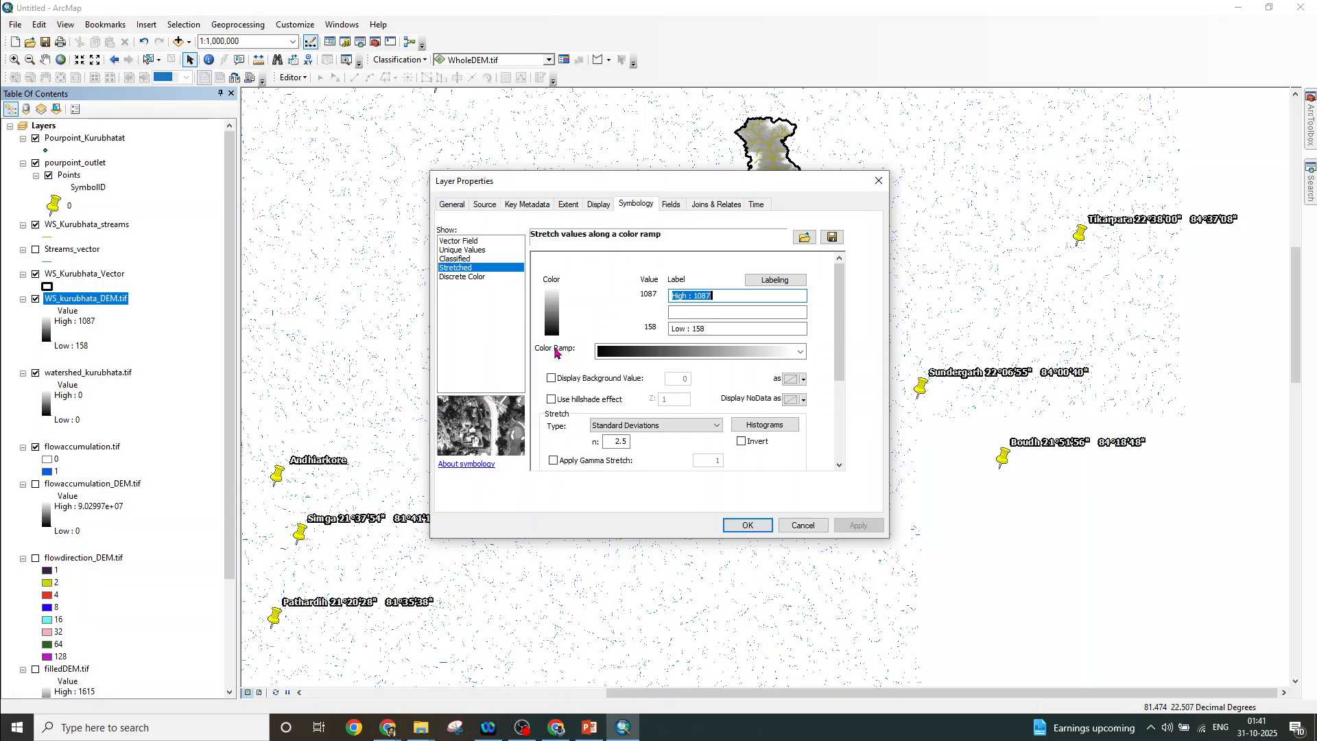
pyautogui.click(801, 352)
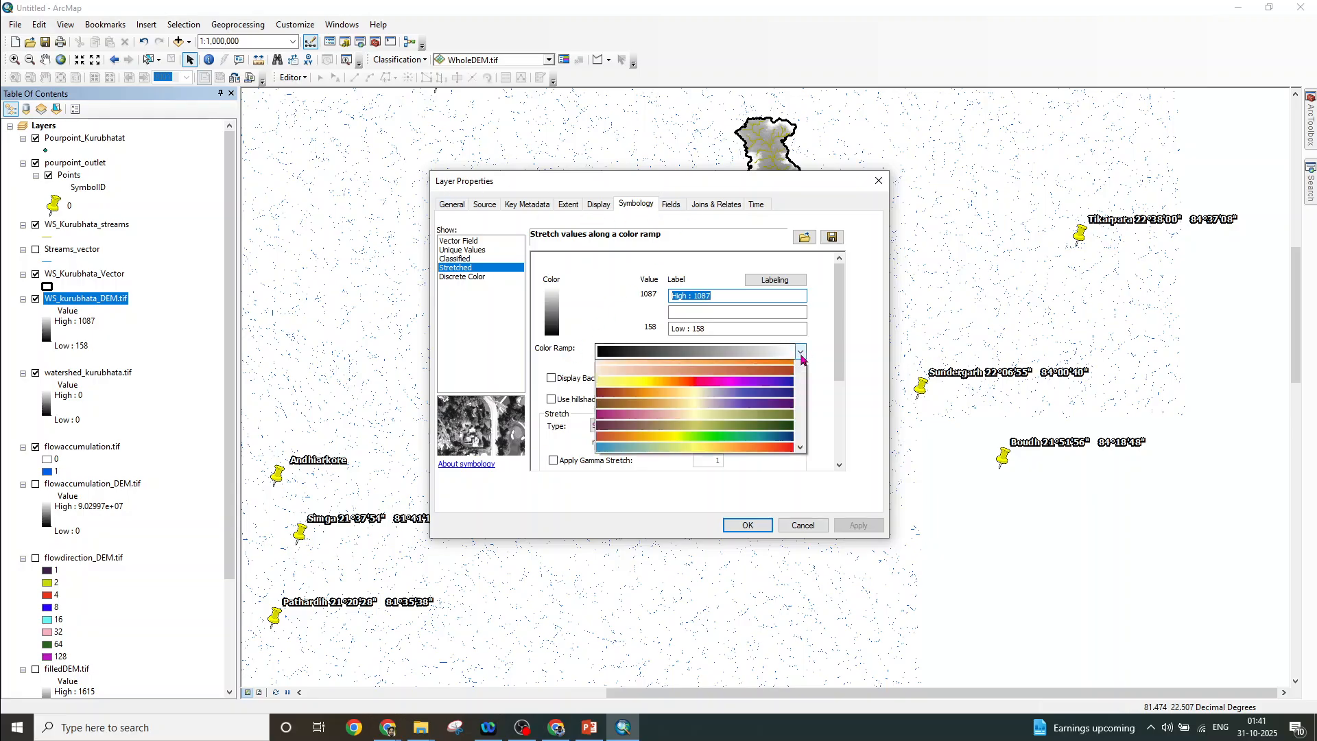
pyautogui.moveTo(804, 439); pyautogui.dragTo(809, 601)
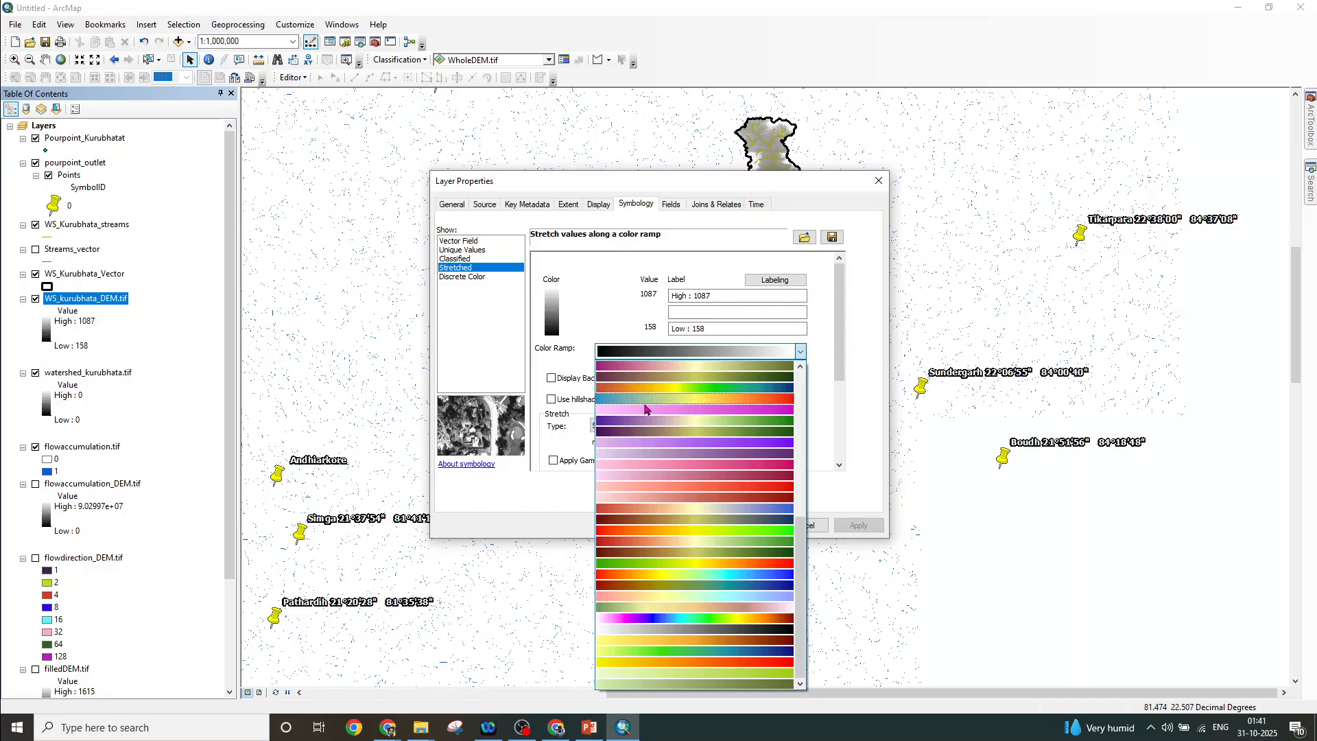
pyautogui.click(607, 400)
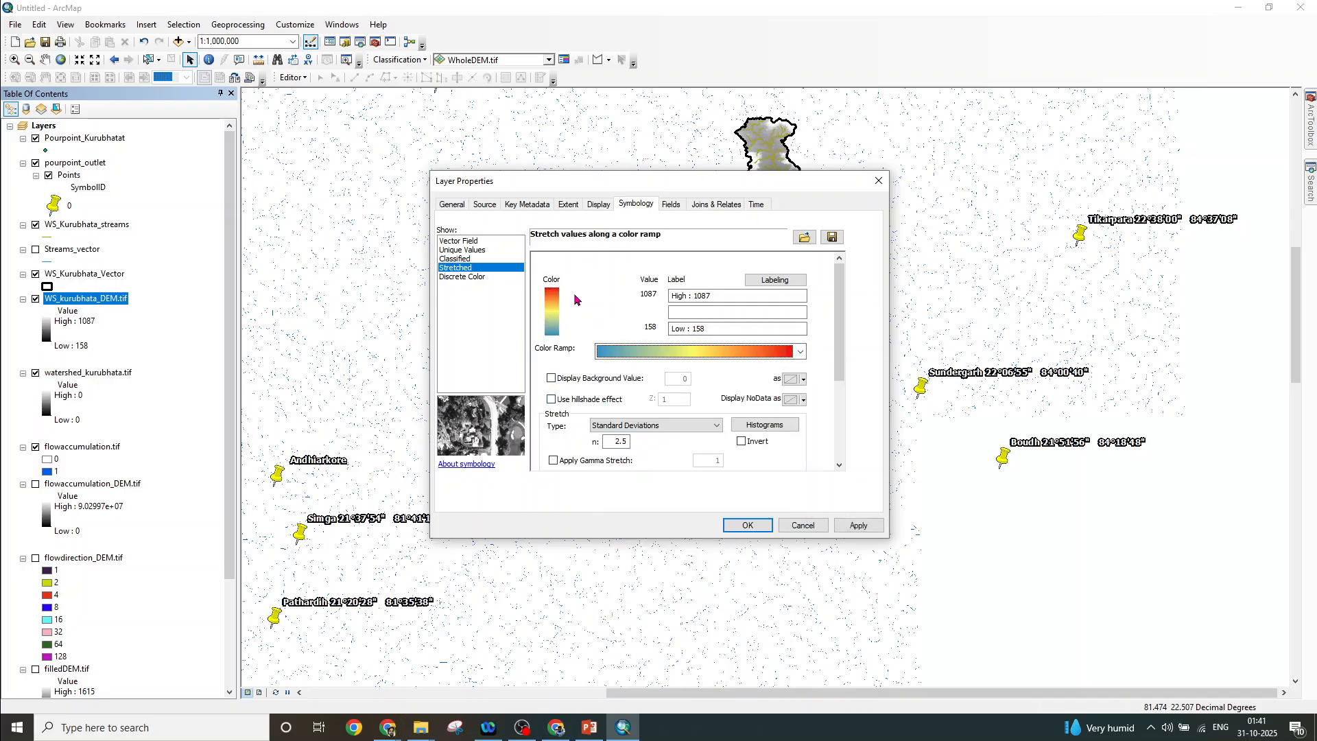
pyautogui.click(856, 525)
pyautogui.click(747, 526)
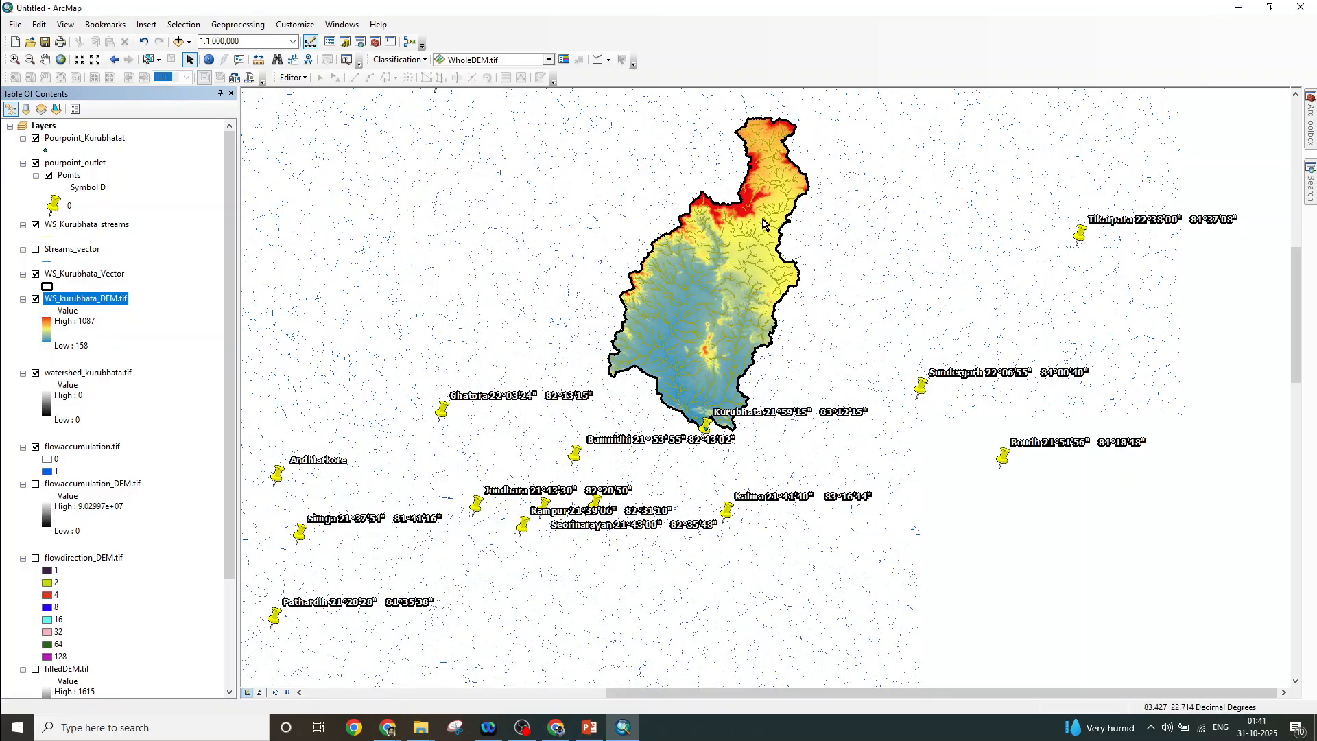
# Examine the colored watershed DEM and its streams, from the Kurubhata outlet up to the northern headwaters
pyautogui.scroll(-2, 715, 421)
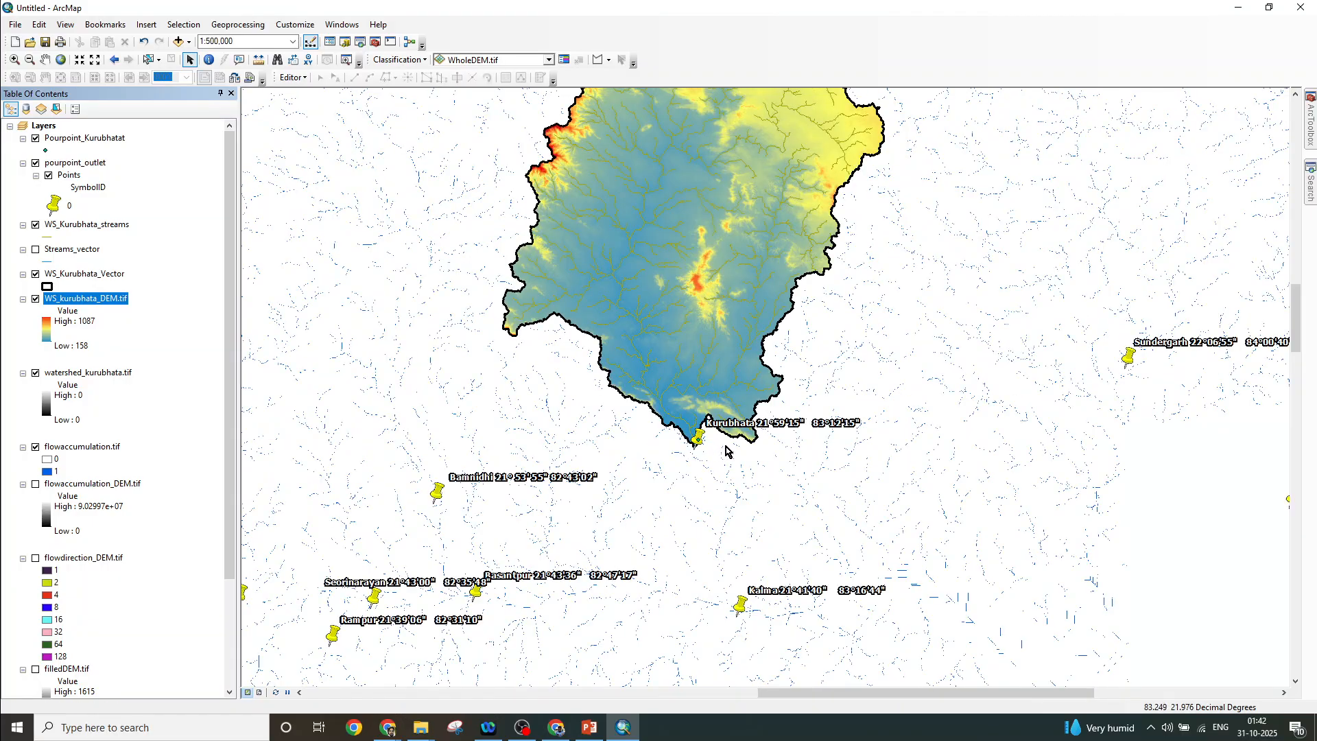
pyautogui.scroll(-2, 700, 454)
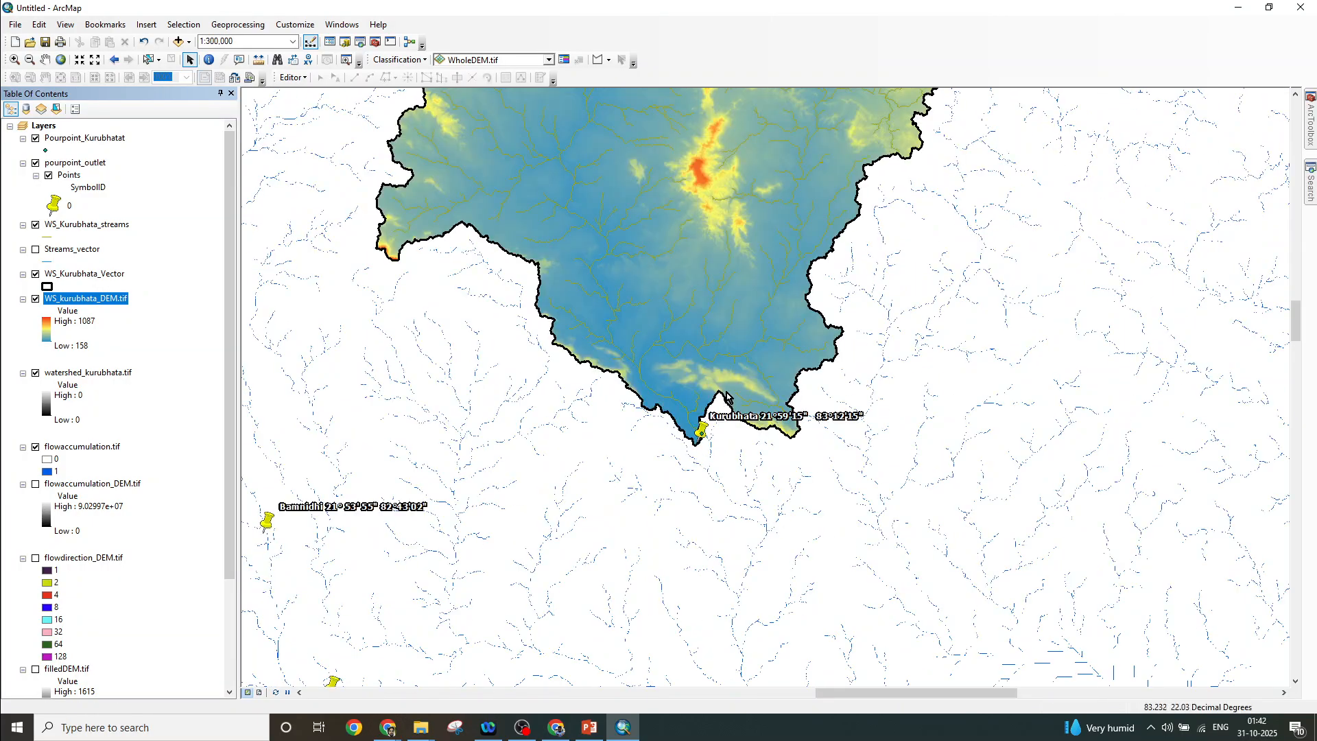
pyautogui.scroll(2, 727, 396)
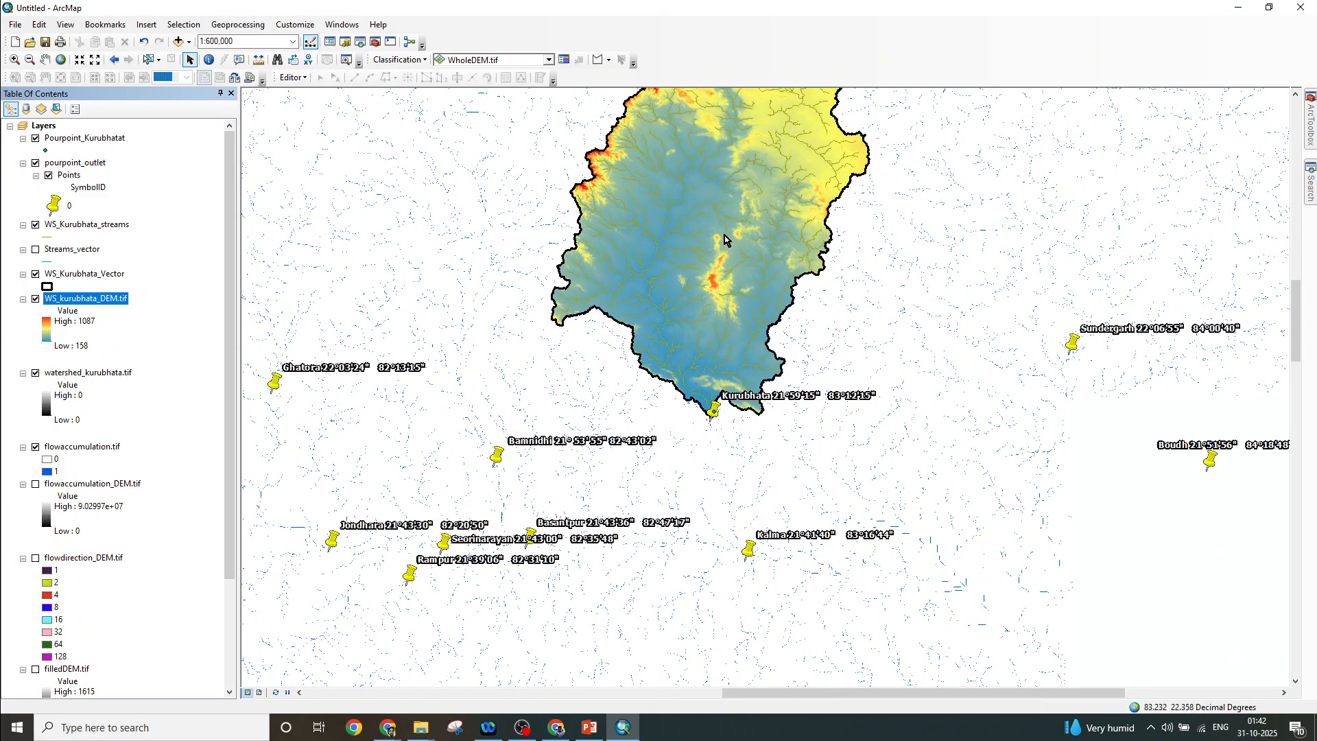
pyautogui.moveTo(724, 236); pyautogui.dragTo(756, 361)
pyautogui.scroll(-1, 758, 377)
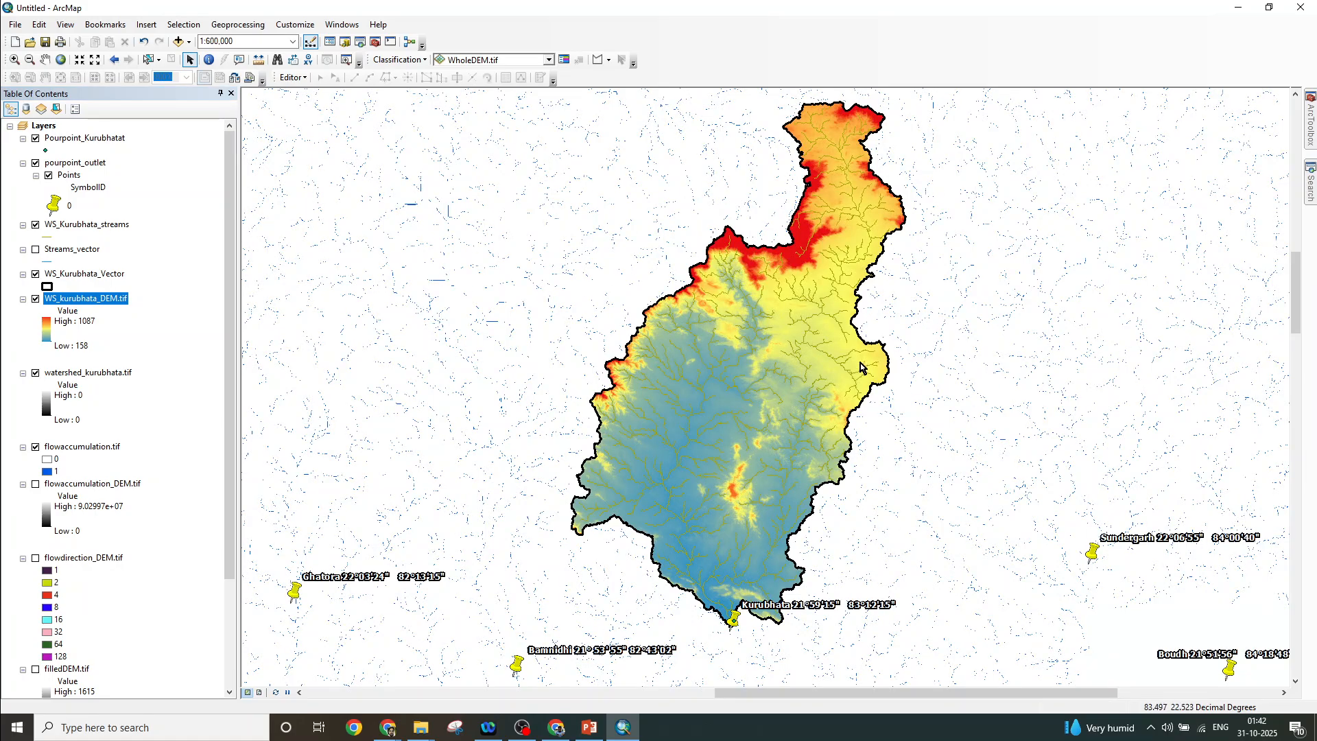
pyautogui.scroll(-1, 863, 347)
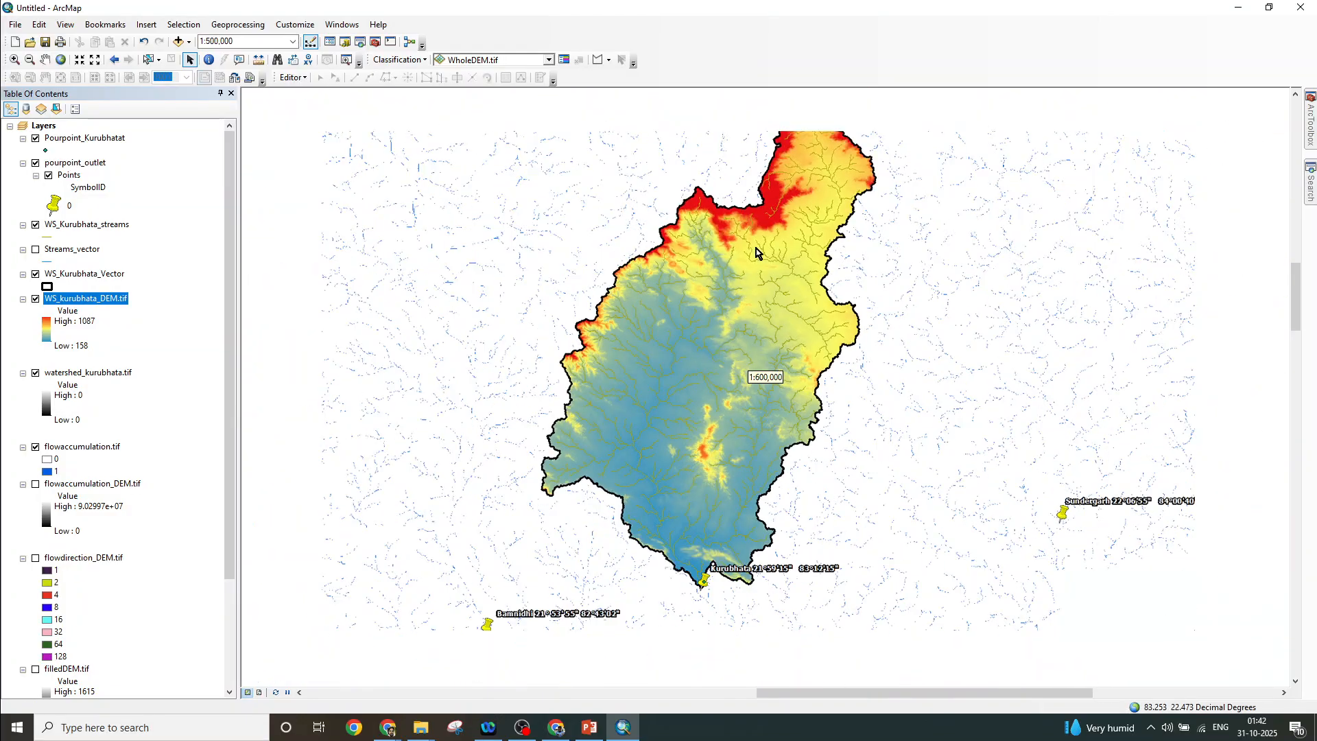
pyautogui.scroll(1, 759, 249)
pyautogui.scroll(1, 467, 390)
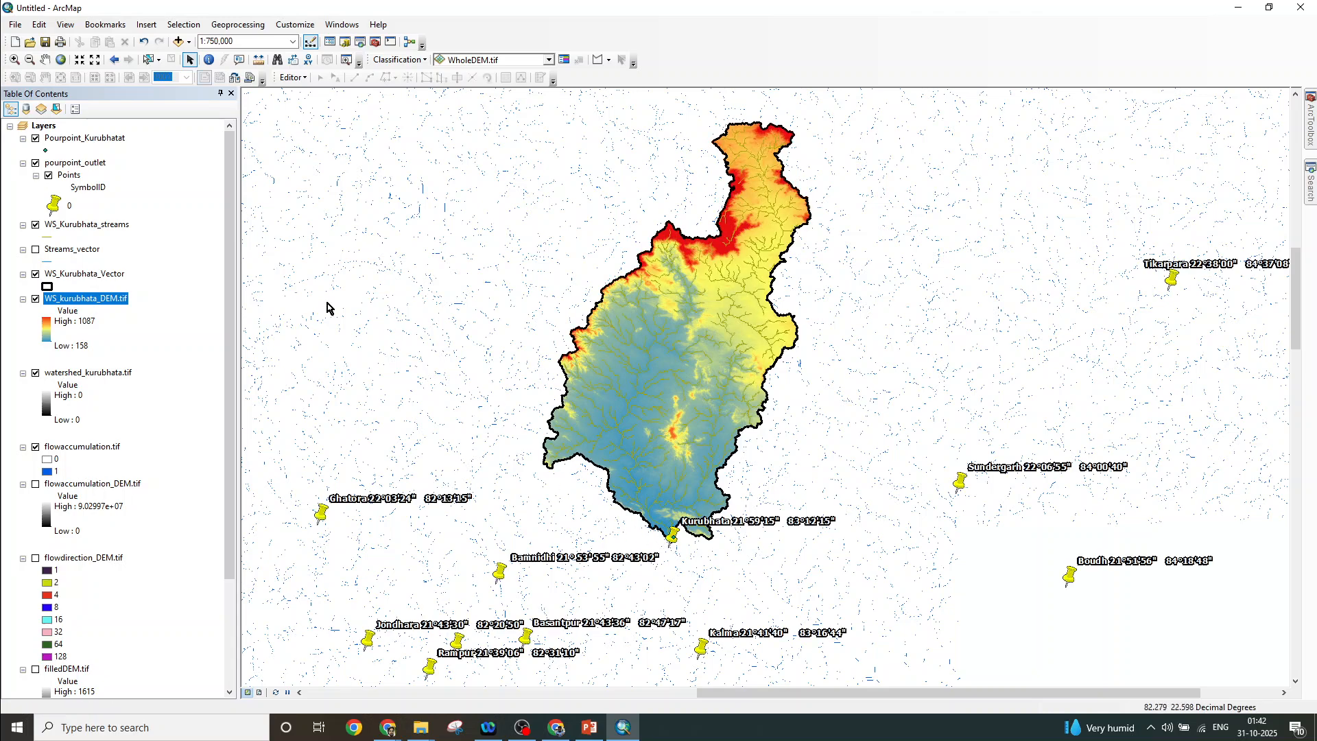
# Hide the pourpoint_outlet and flowaccumulation.tif layers
pyautogui.click(35, 163)
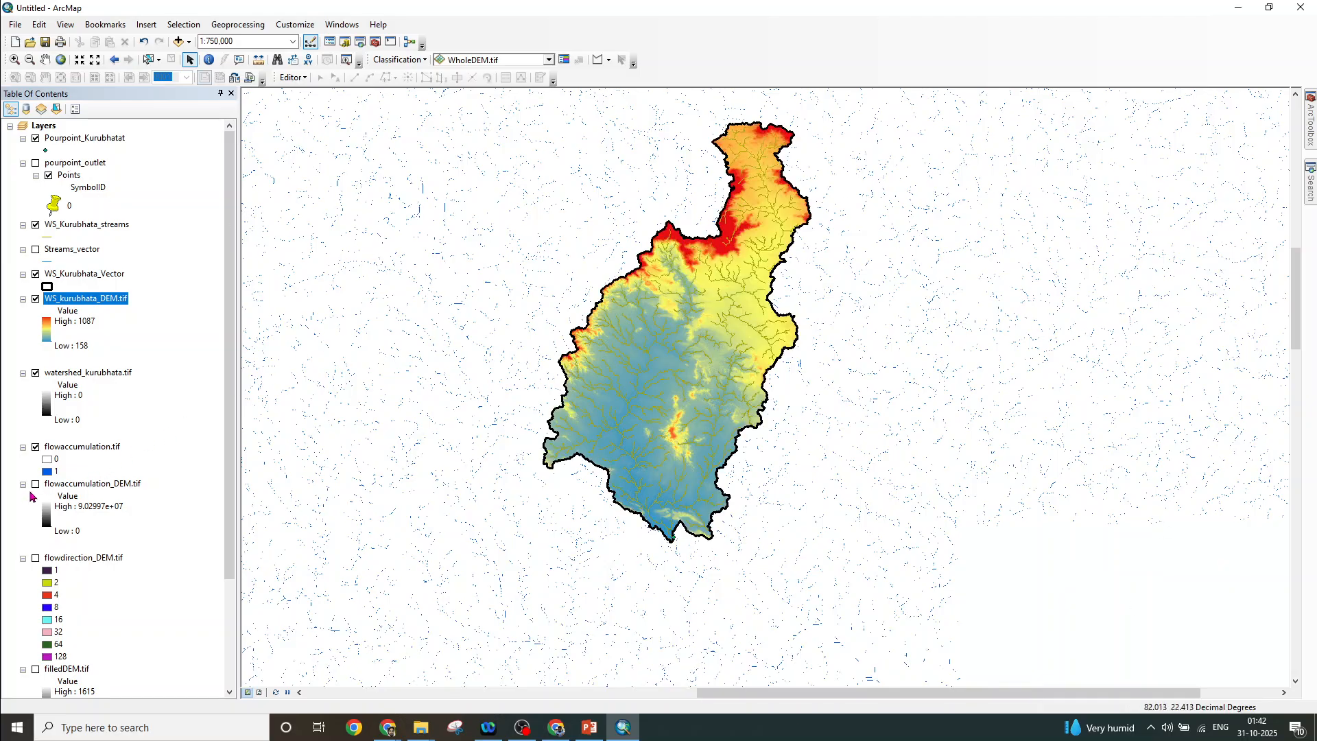
pyautogui.click(35, 448)
pyautogui.click(36, 449)
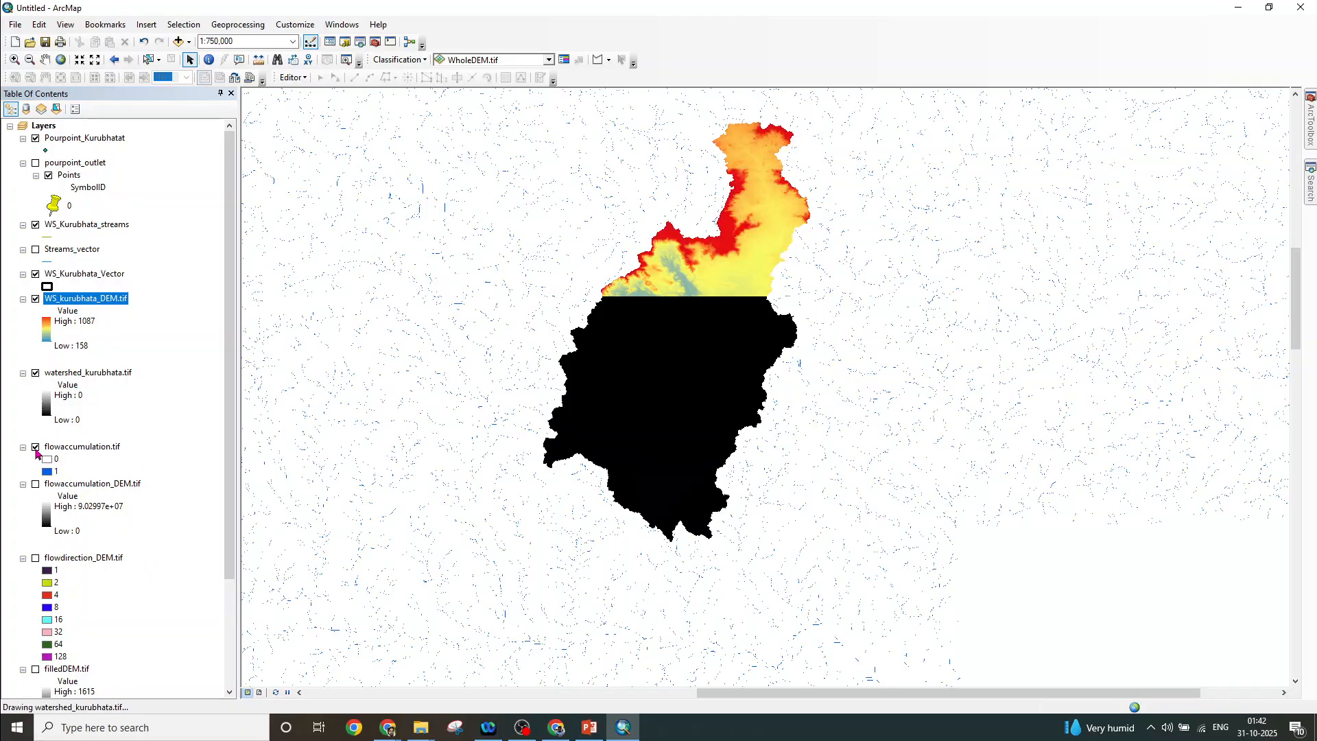
pyautogui.click(36, 450)
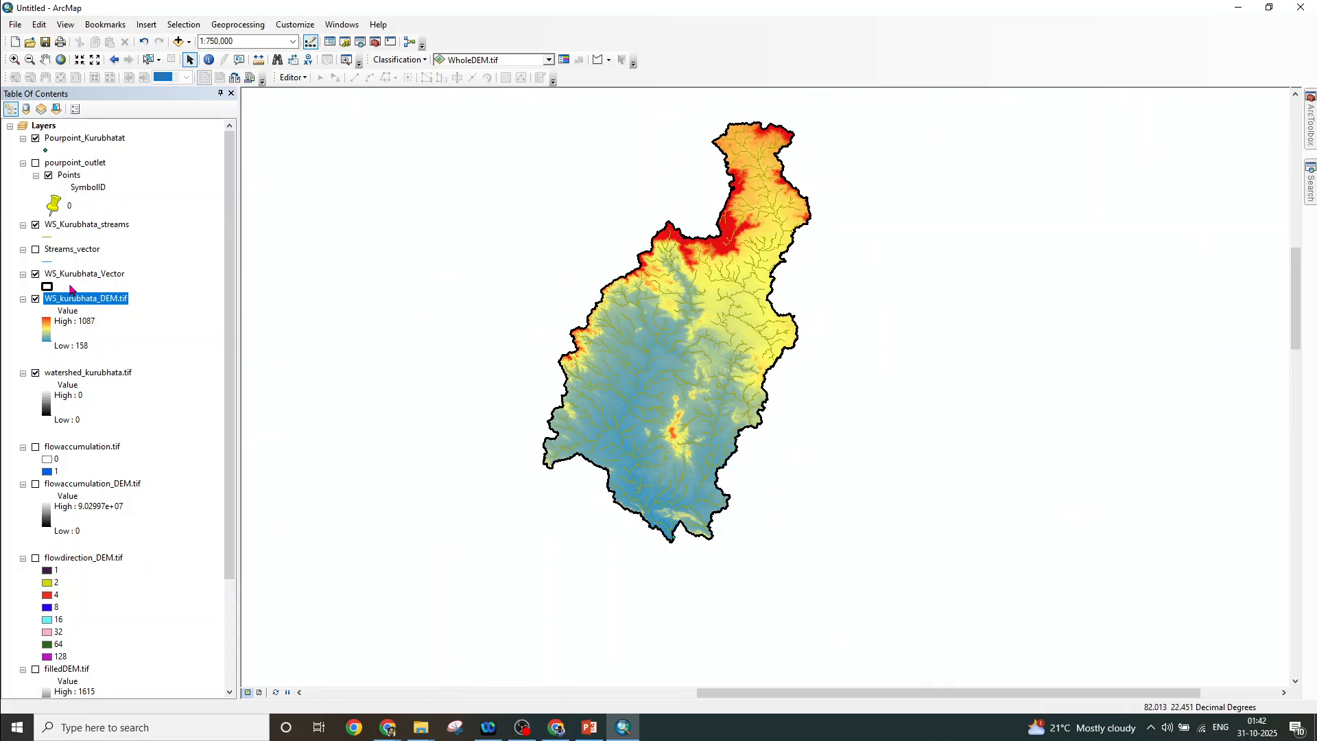
# Apply the River line symbol to the WS_Kurubhata_streams layer
pyautogui.click(50, 237)
pyautogui.click(529, 447)
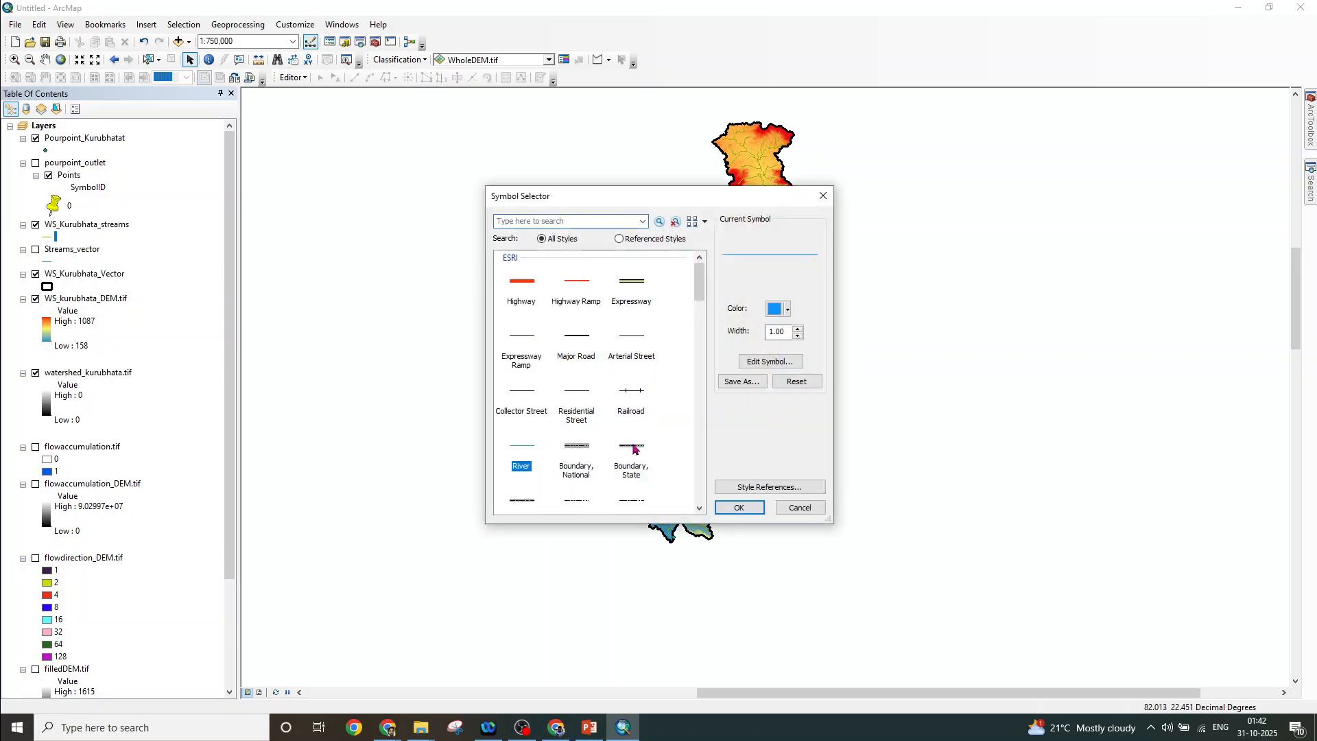
pyautogui.click(740, 508)
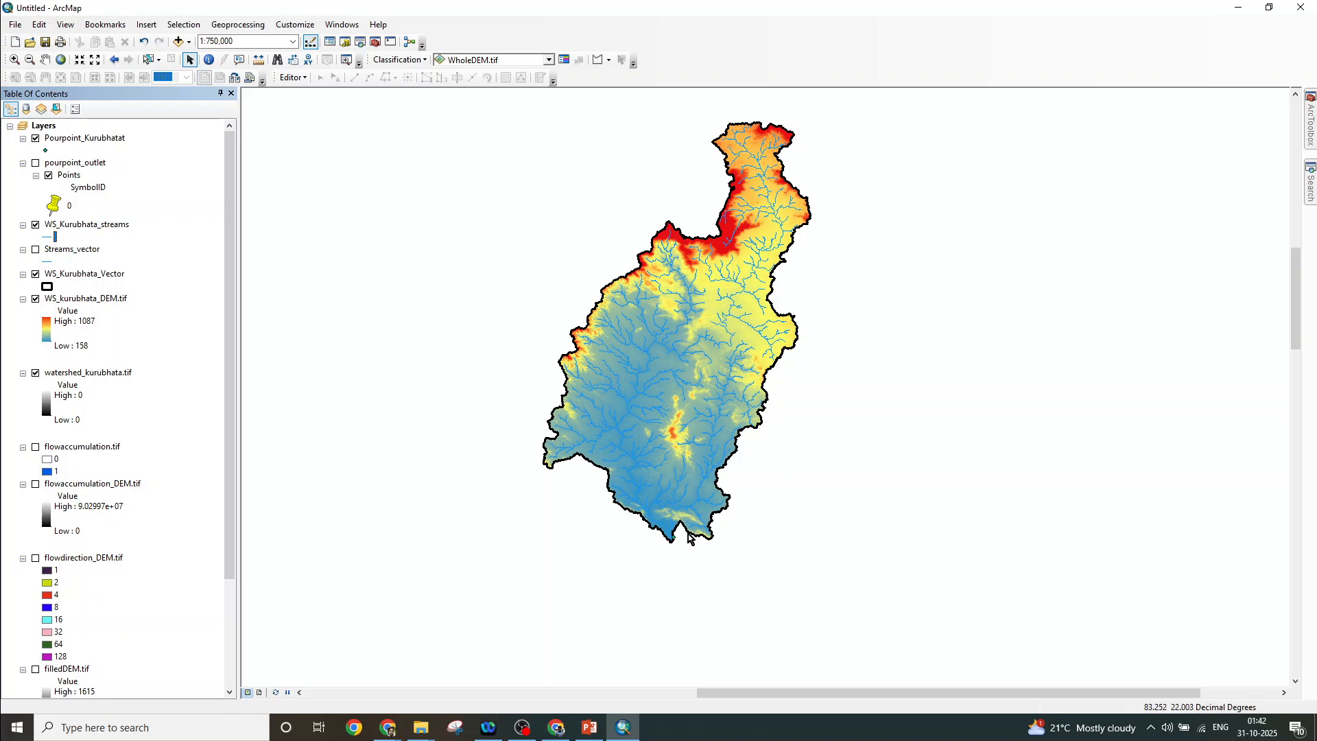
# Symbolize the Pourpoint_Kurubhatat layer with the Triangle 2 marker in yellow at size 20
pyautogui.scroll(-1, 676, 540)
pyautogui.scroll(-1, 676, 540)
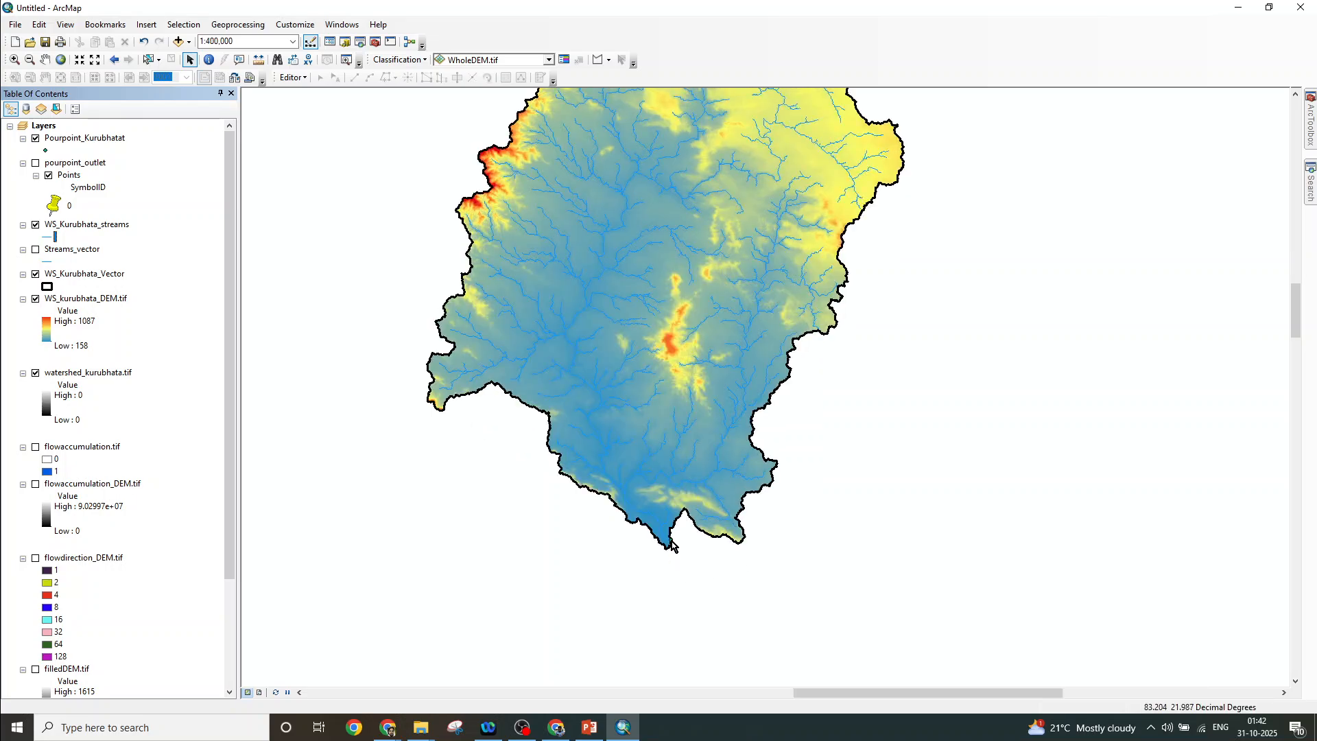
pyautogui.scroll(-2, 671, 542)
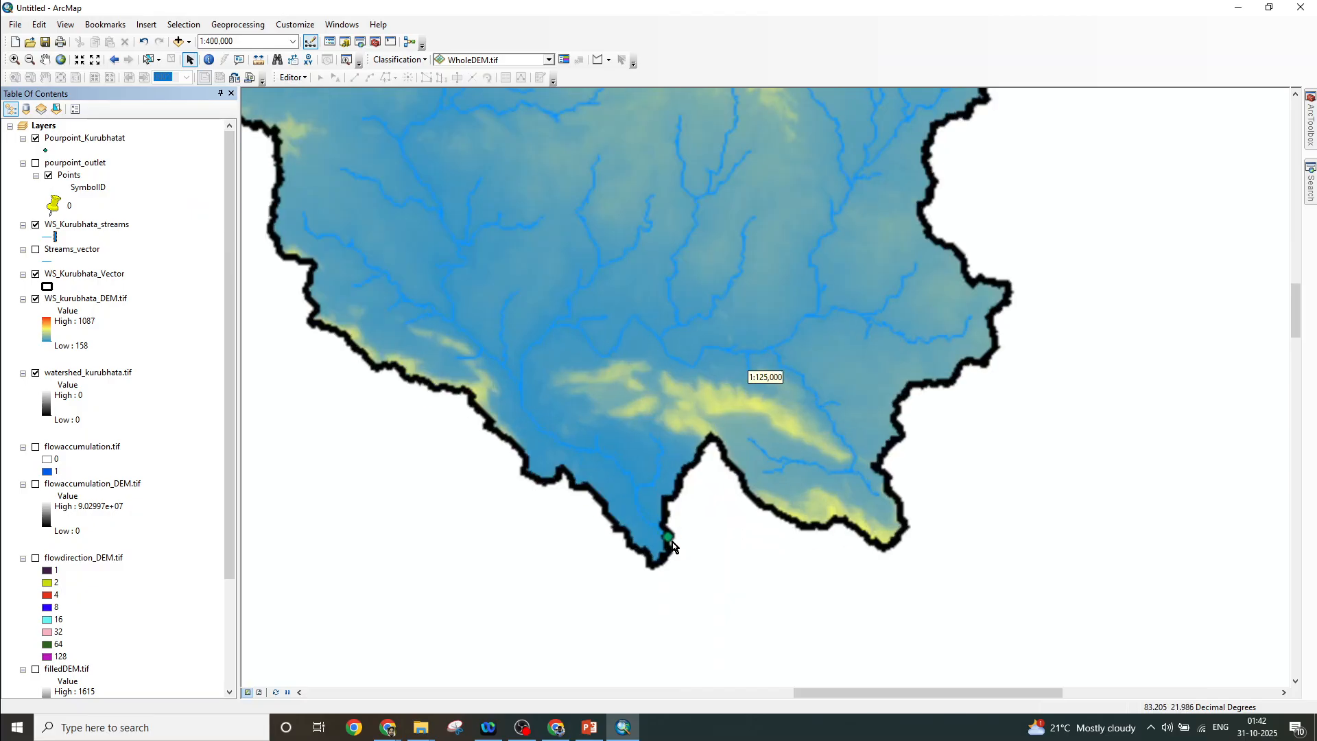
pyautogui.scroll(1, 677, 551)
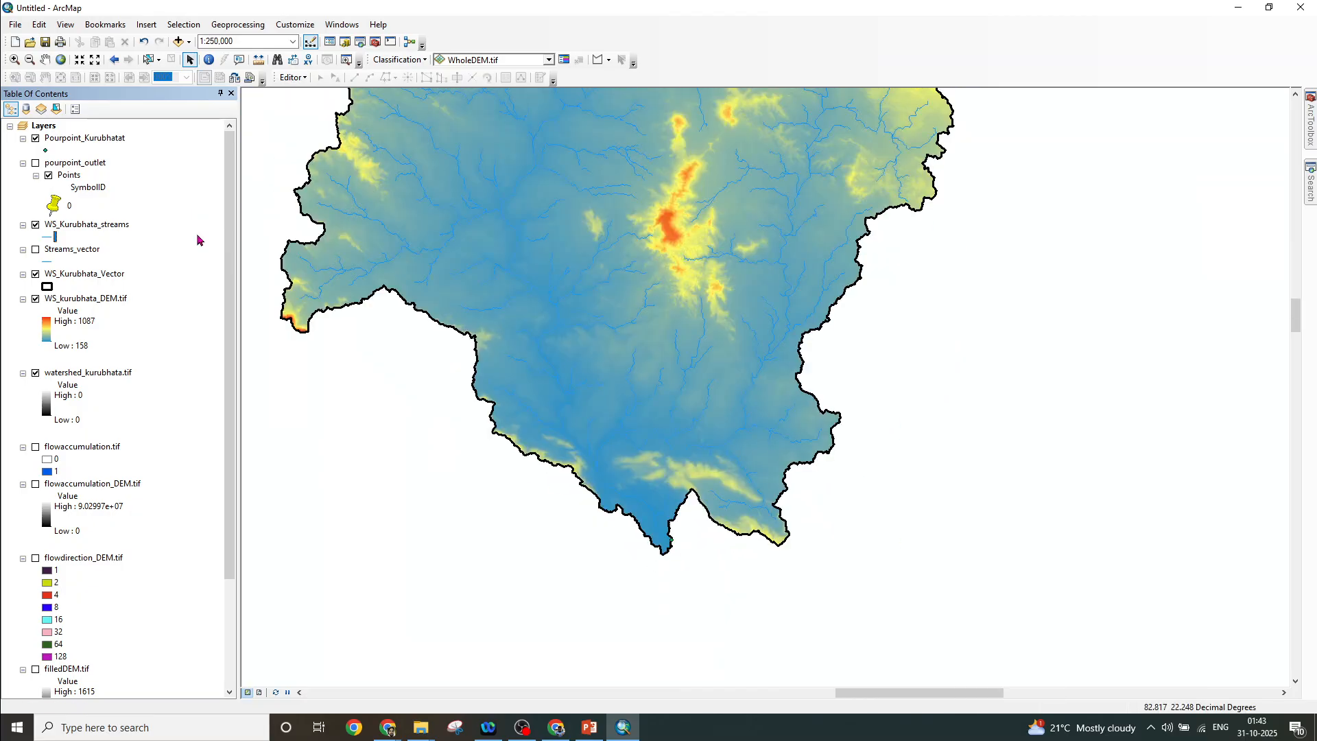
pyautogui.click(46, 151)
pyautogui.click(522, 447)
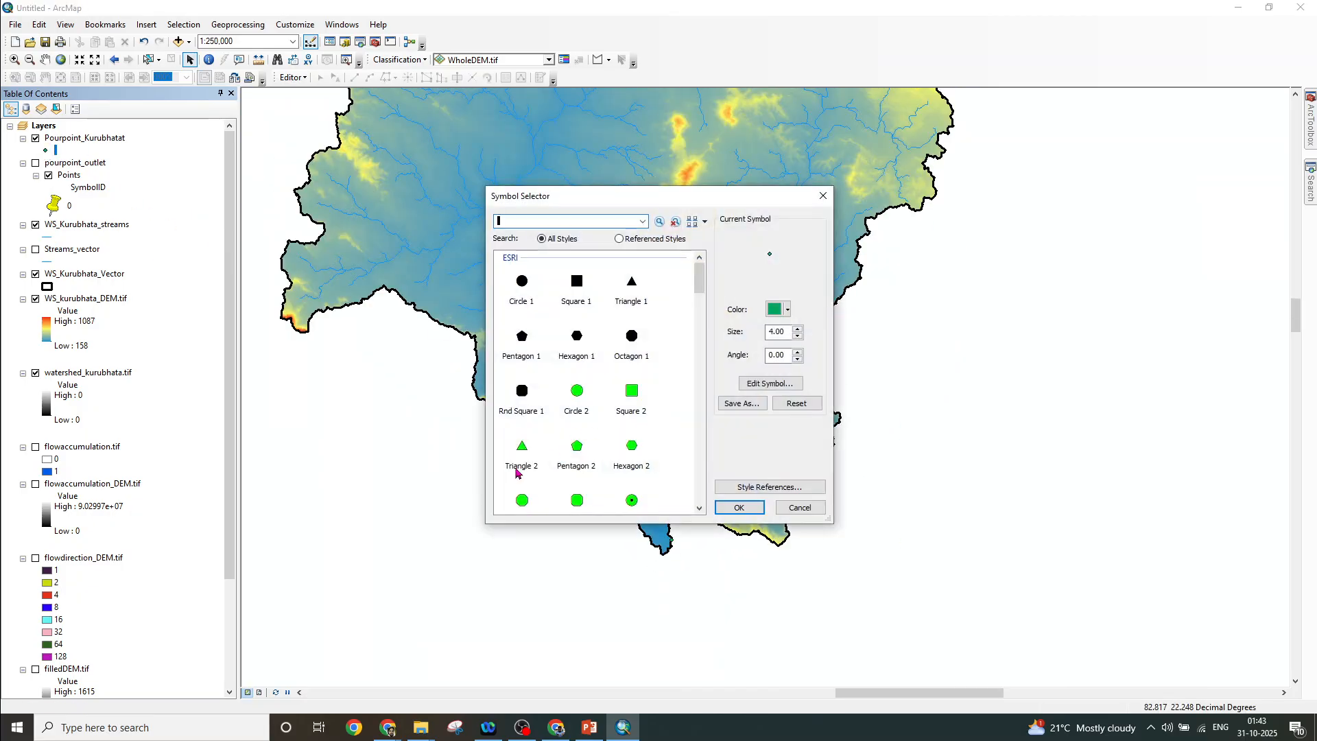
pyautogui.click(797, 327)
pyautogui.click(797, 328)
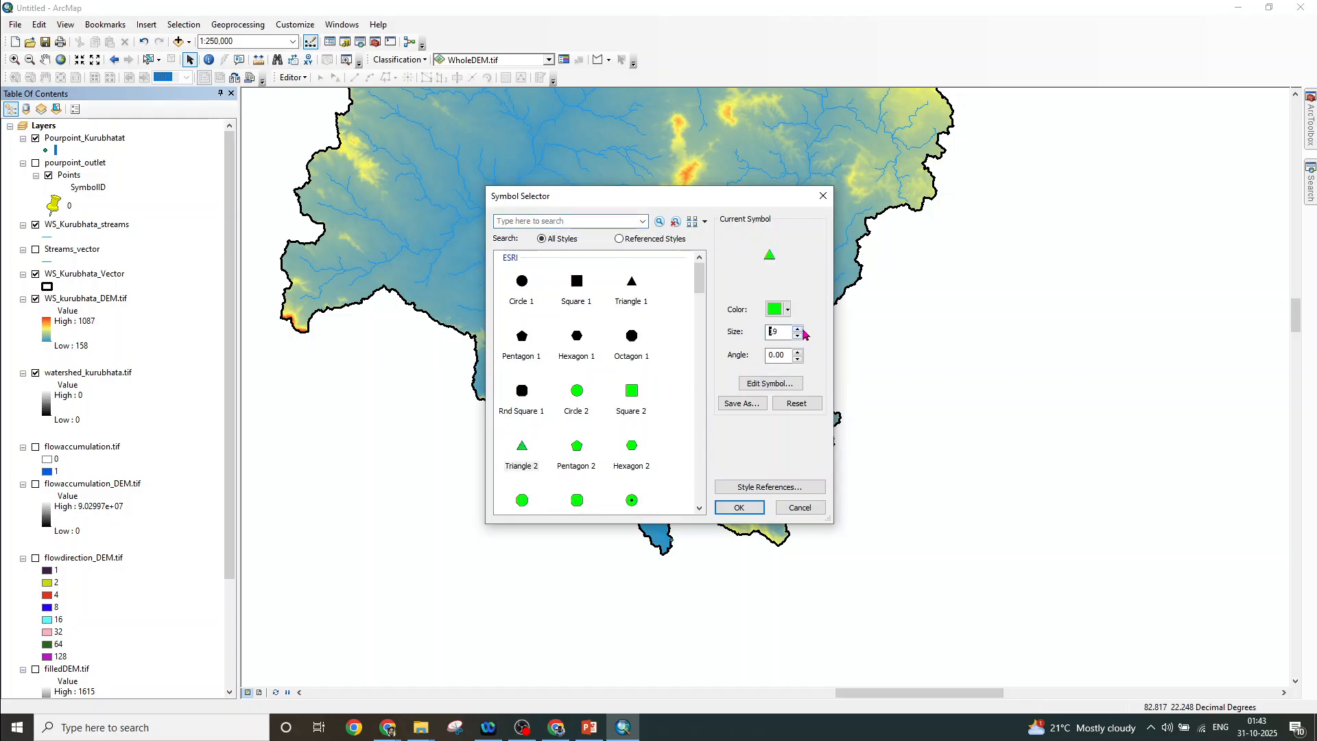
pyautogui.click(787, 309)
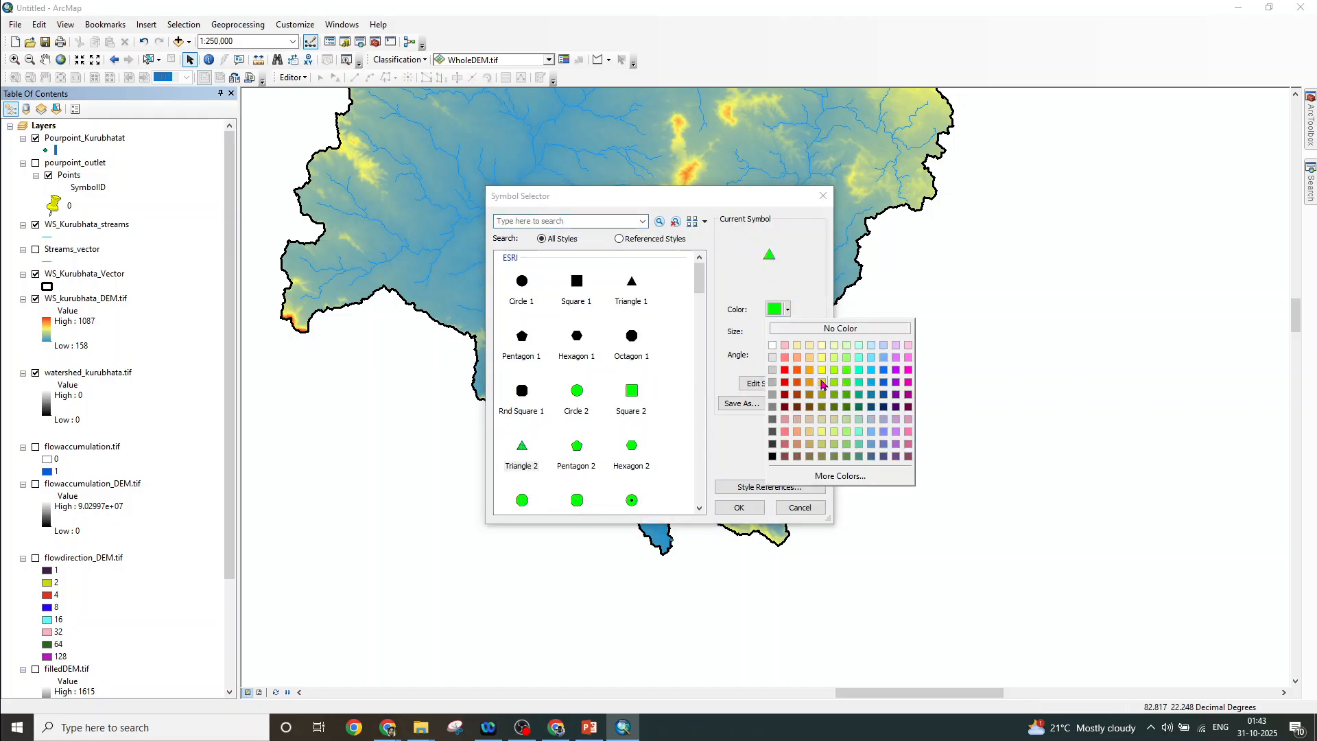
pyautogui.click(823, 370)
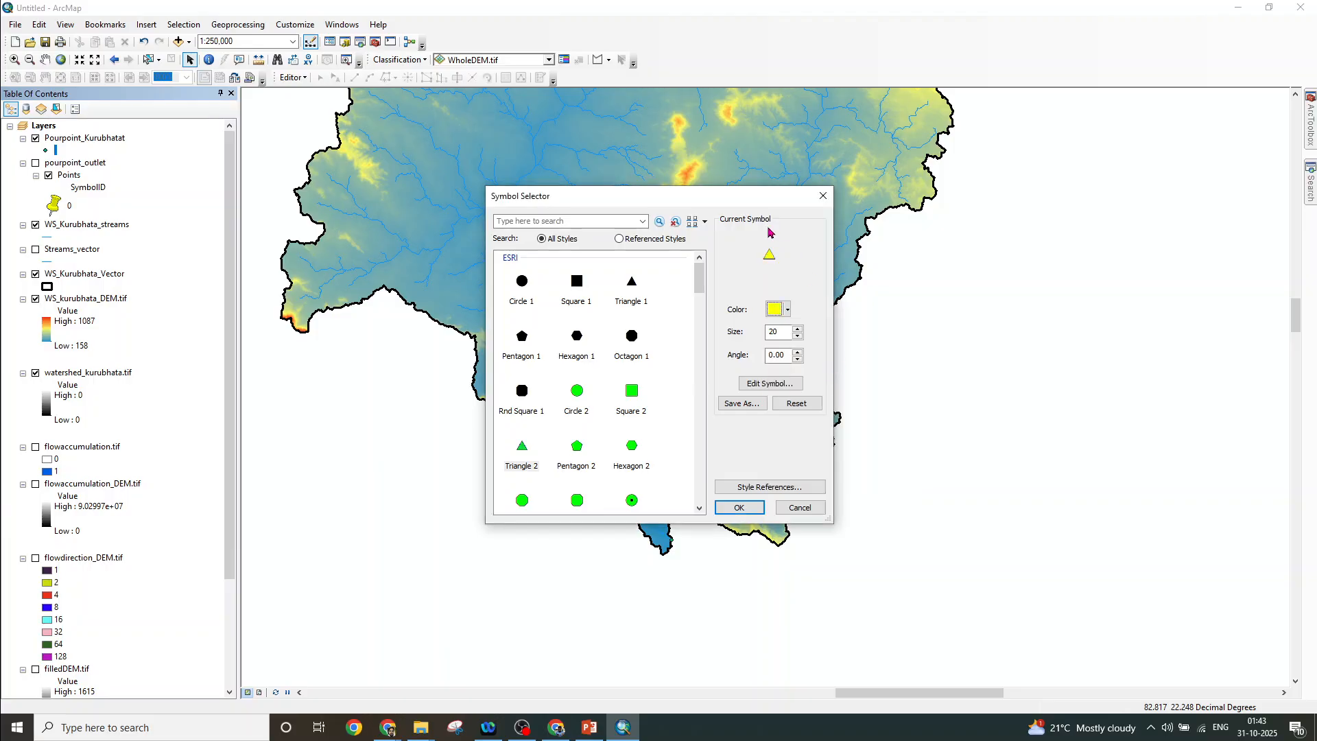
pyautogui.click(738, 509)
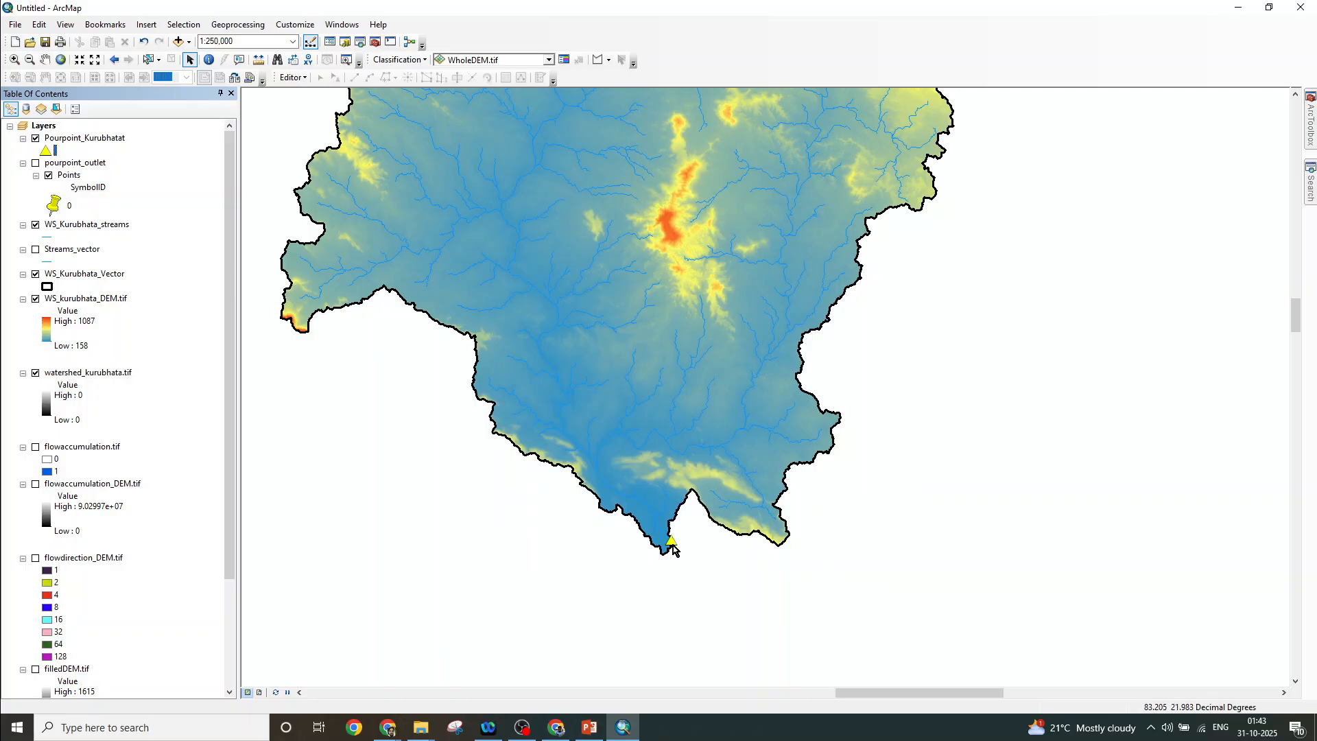
# View the whole Kurubhata watershed and check its area in the WS_Kurubhata_Vector attribute table
pyautogui.scroll(4, 714, 566)
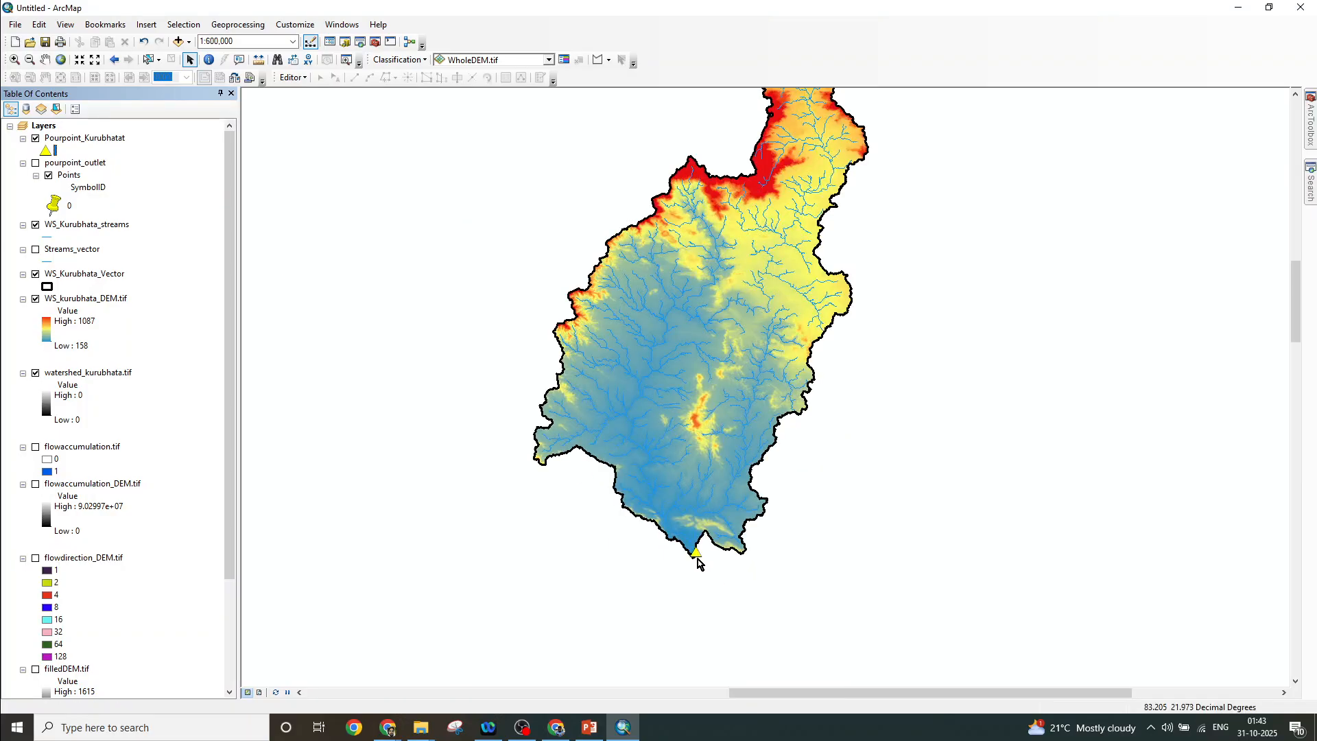
pyautogui.scroll(1, 698, 562)
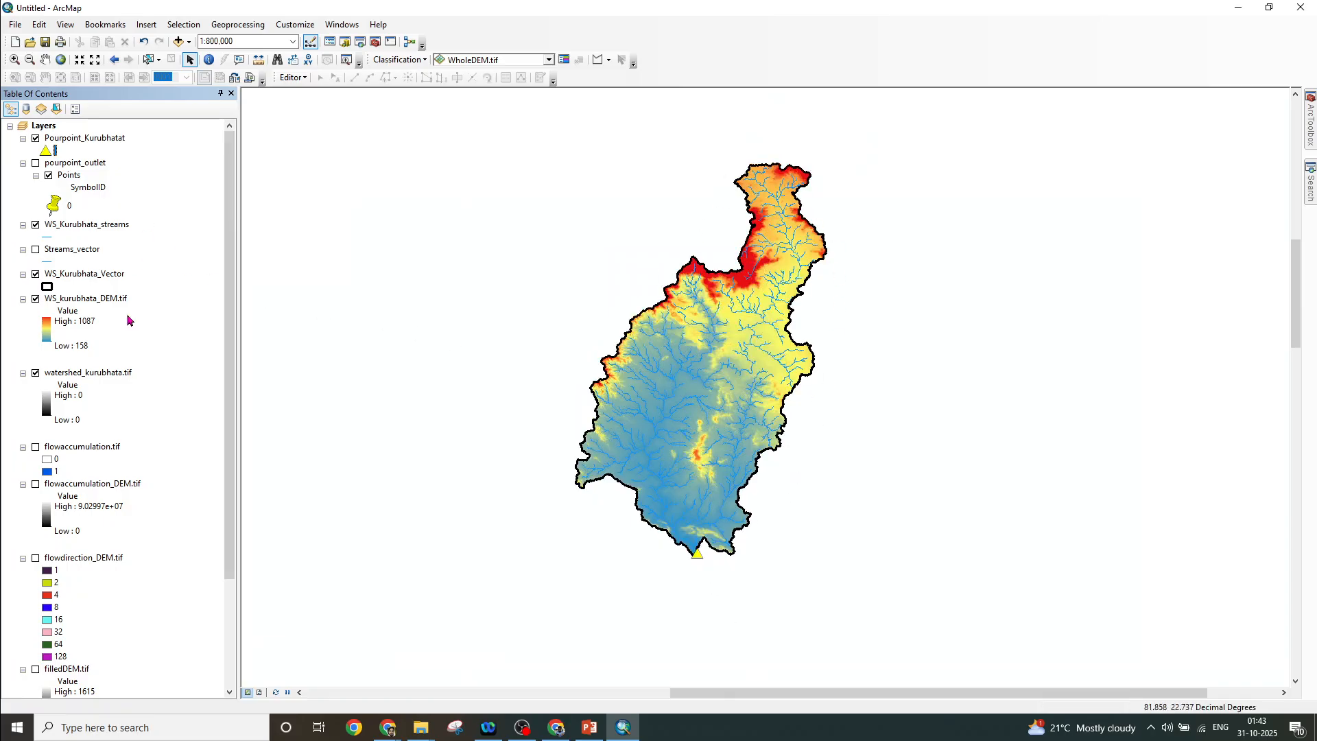
pyautogui.rightClick(74, 277)
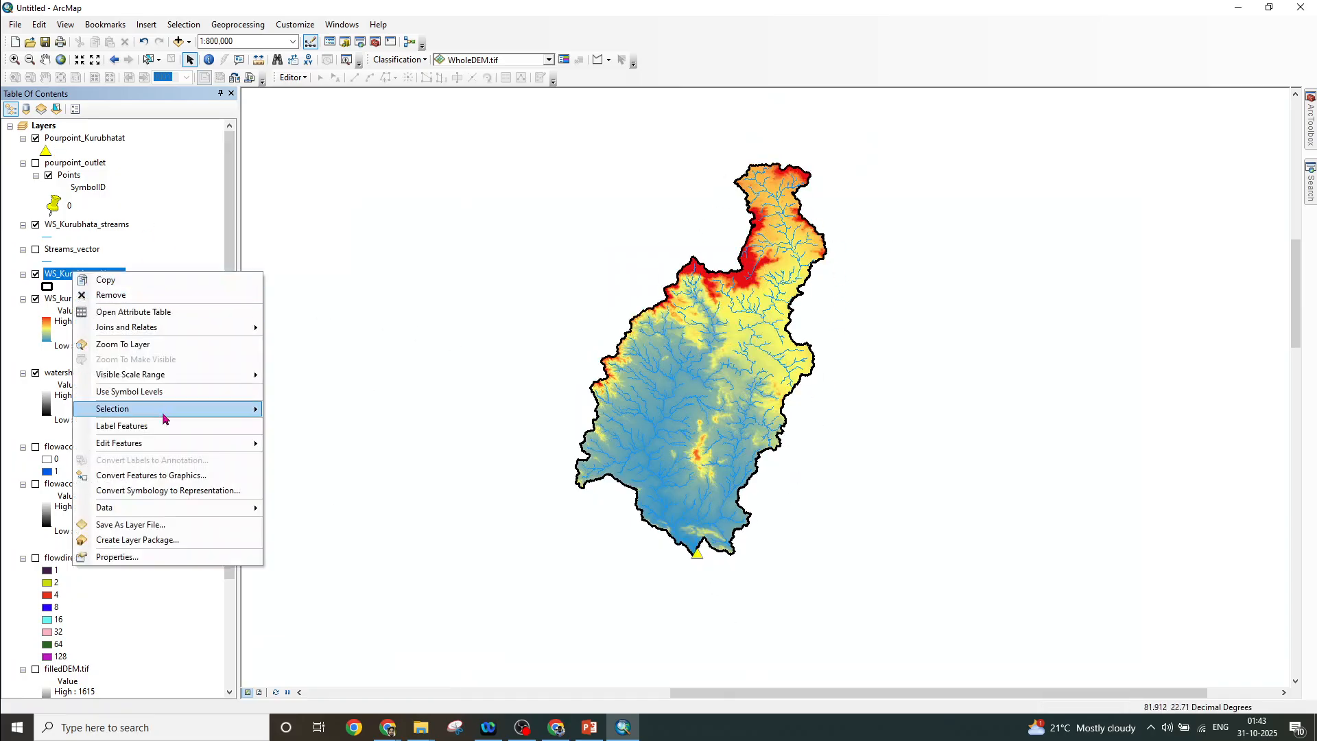
pyautogui.click(150, 315)
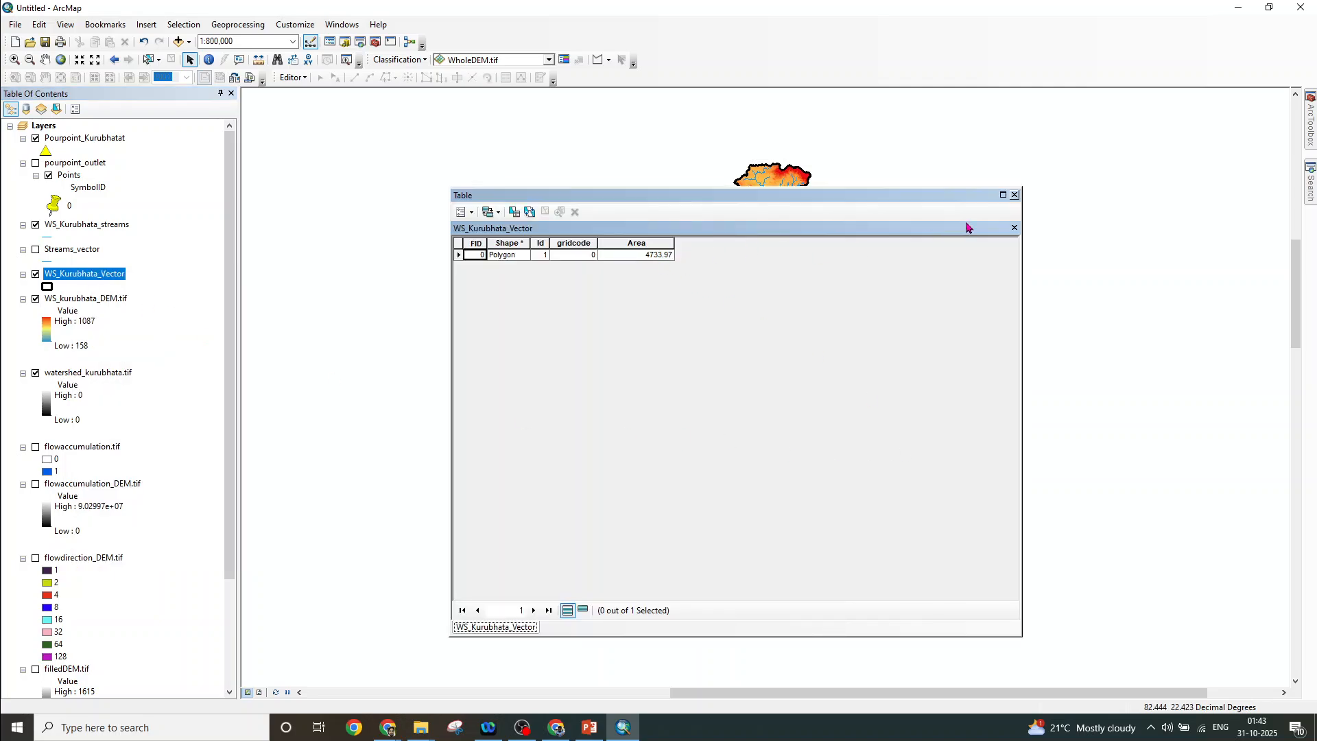
pyautogui.click(1015, 194)
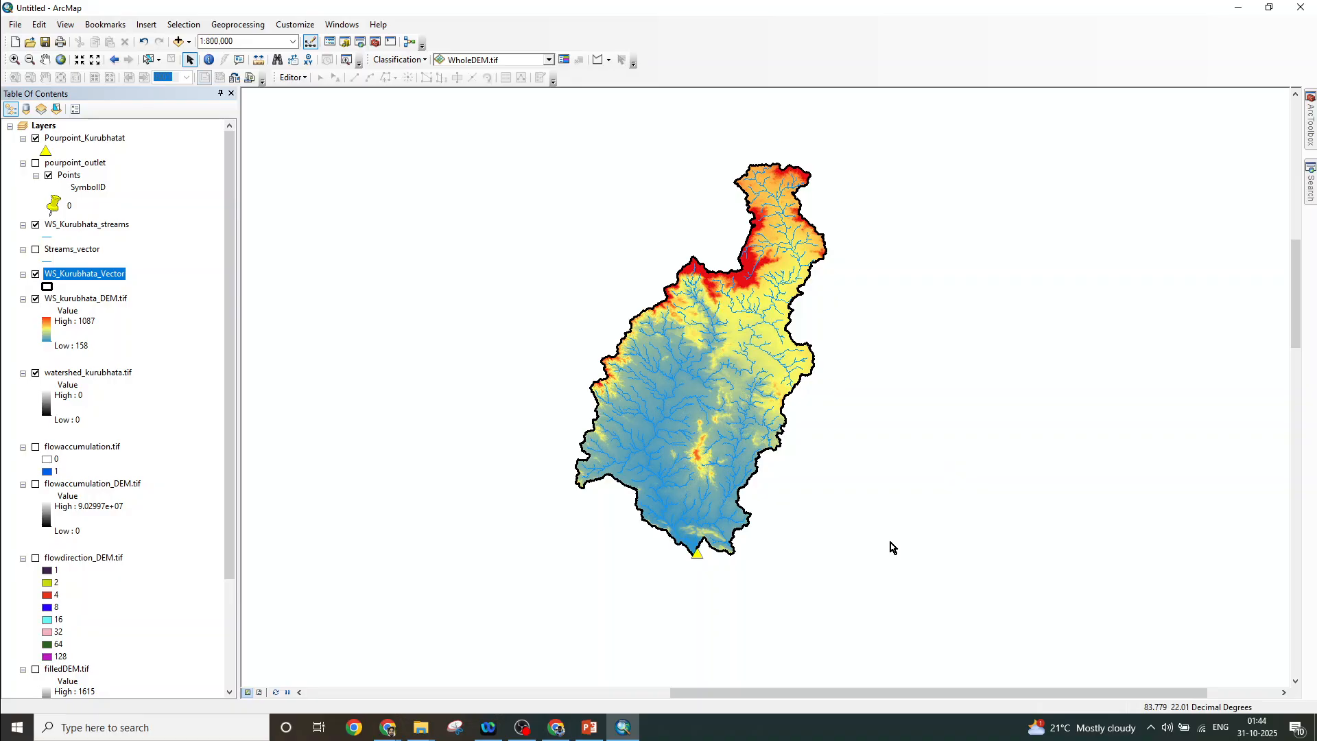
# In PowerPoint, shift the text box with the outlet coordinates and catchment area slightly on the Step 6 slide
pyautogui.click(590, 729)
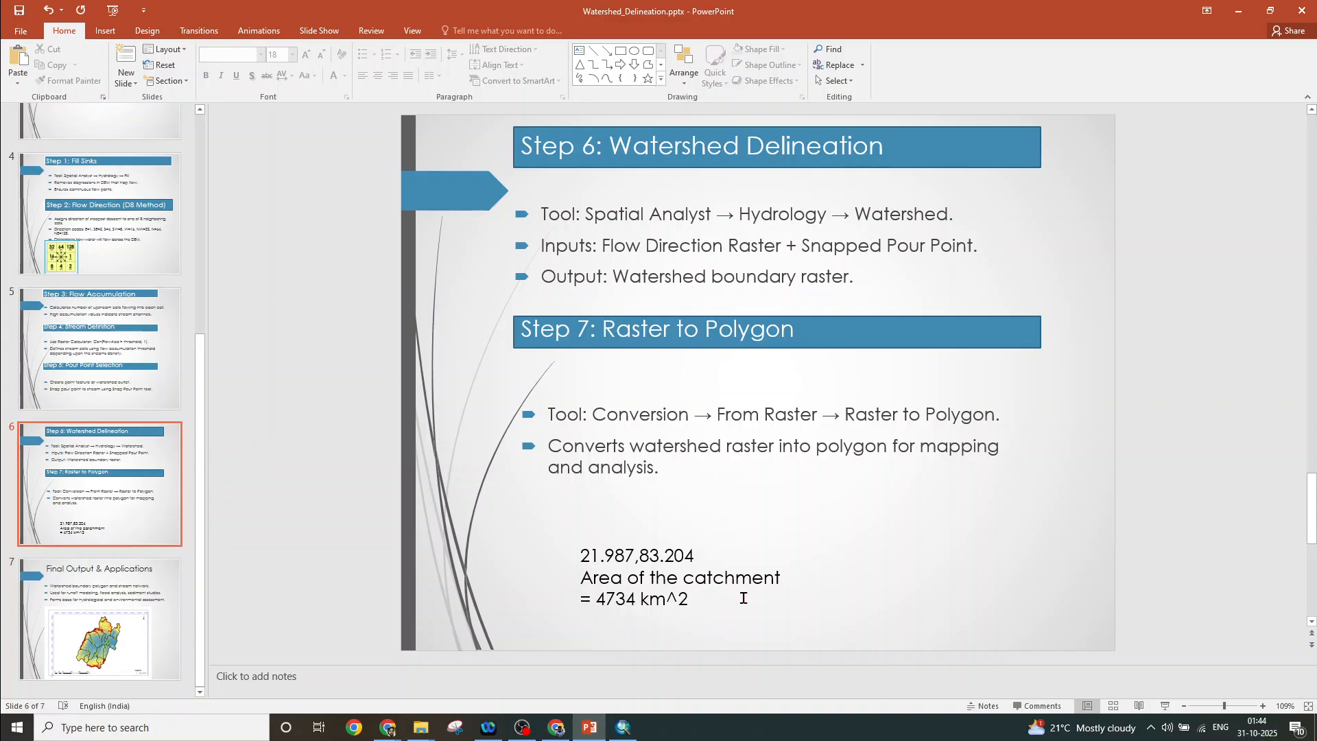
pyautogui.moveTo(579, 566); pyautogui.dragTo(593, 561)
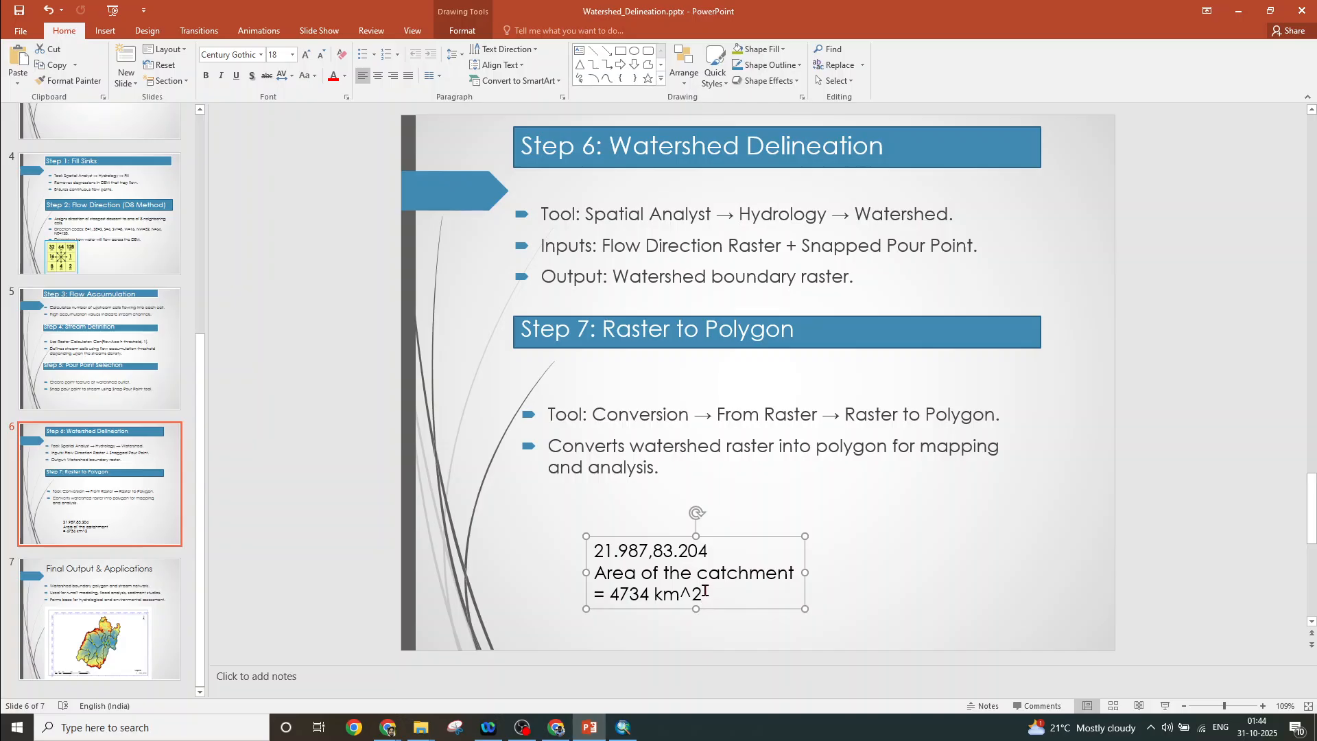
pyautogui.doubleClick(625, 551)
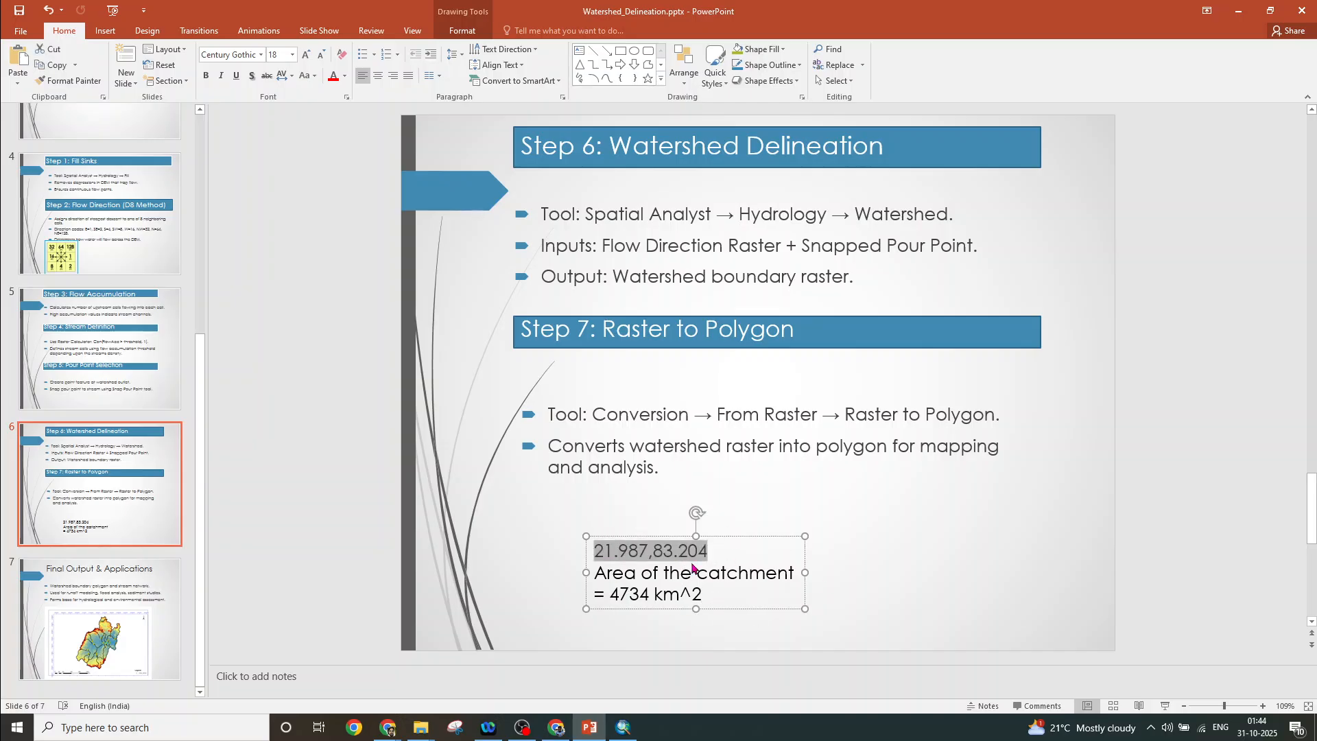
pyautogui.click(651, 555)
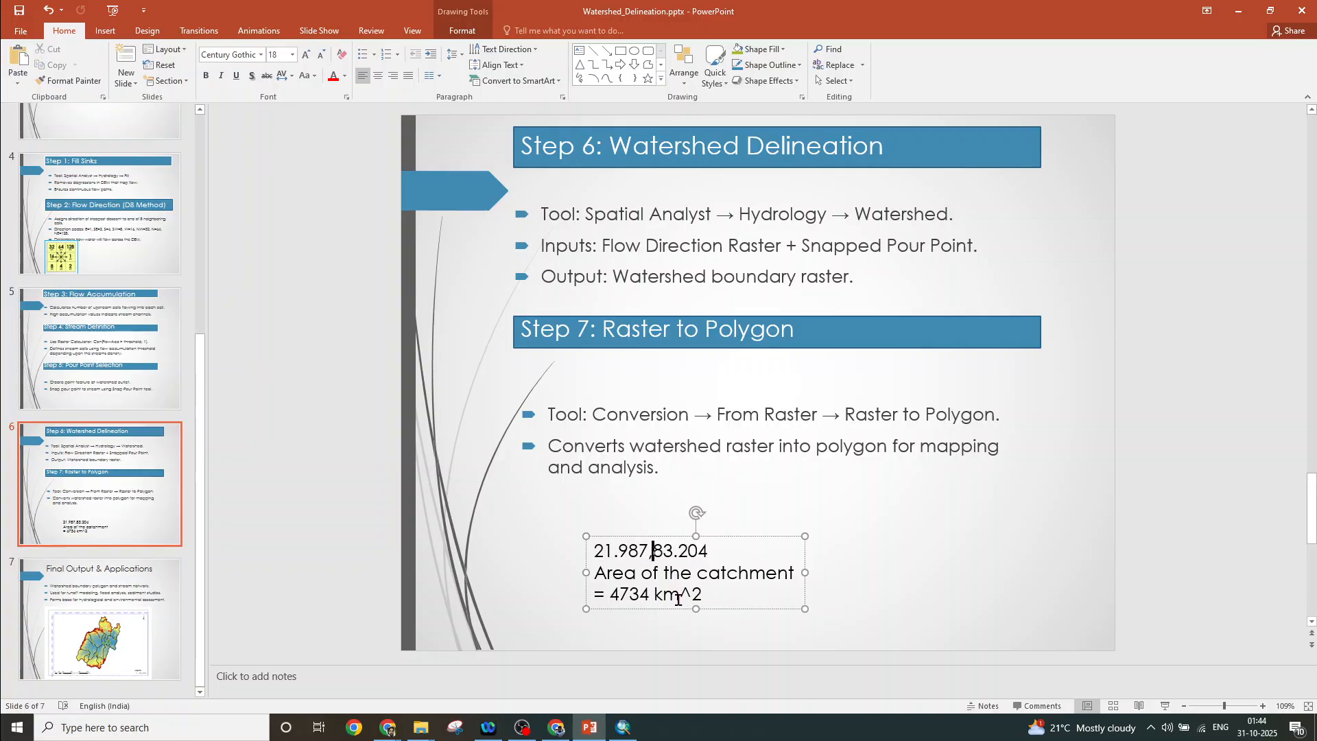
# Switch to Chrome and load the Global Watersheds page at mghydro.com/watersheds
pyautogui.click(622, 727)
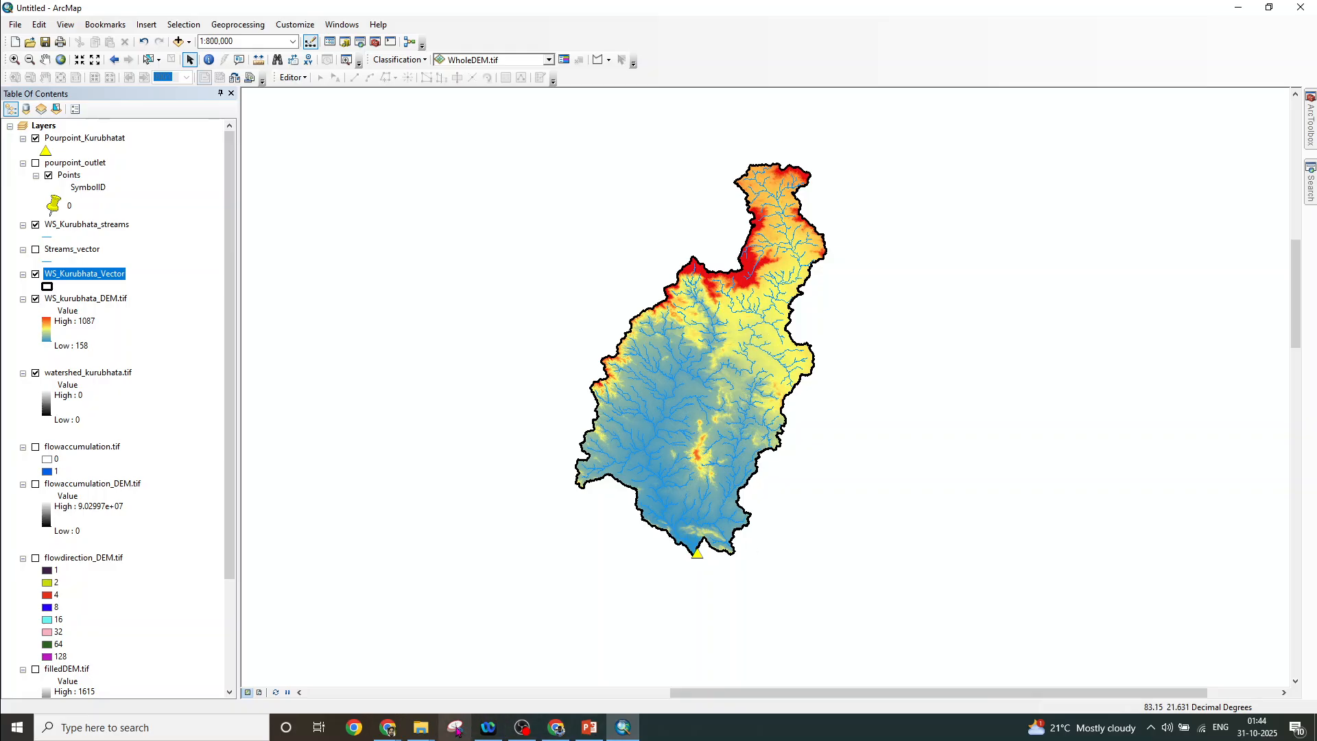
pyautogui.moveTo(388, 729)
pyautogui.click(411, 674)
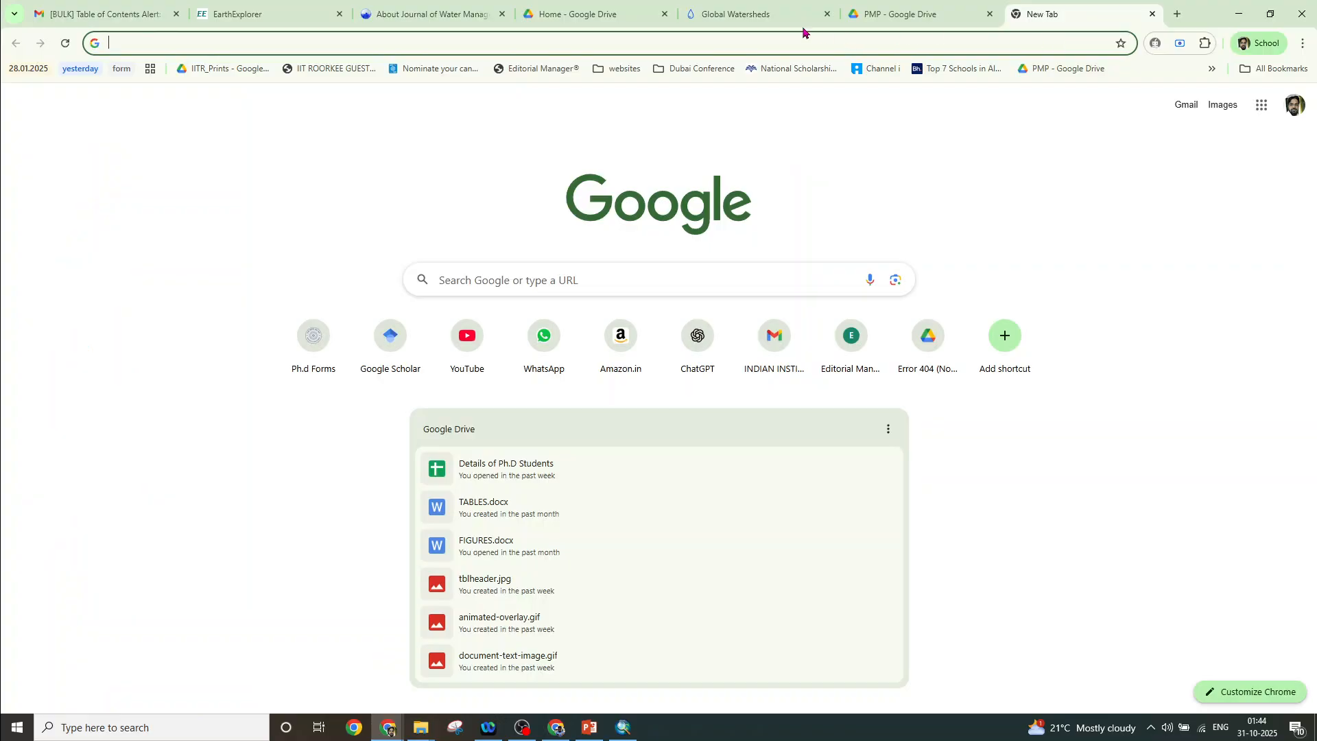
pyautogui.click(1097, 39)
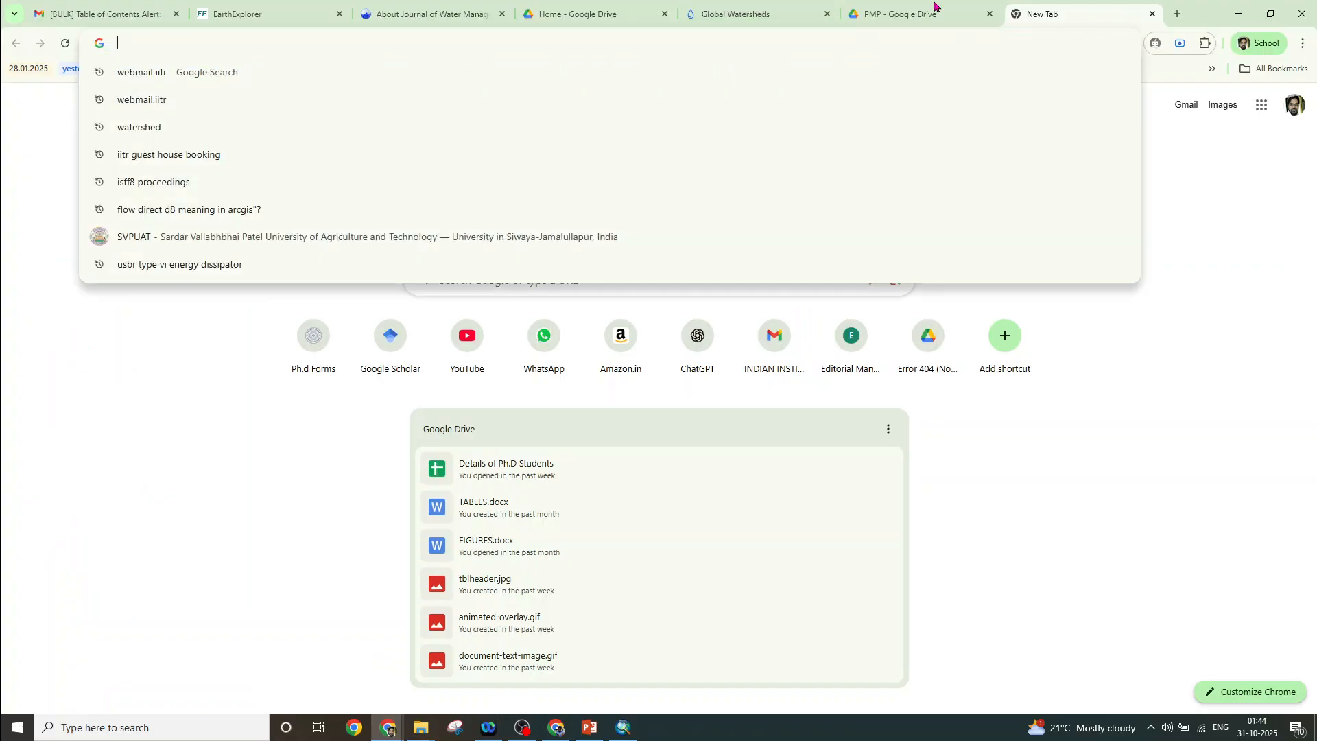
pyautogui.click(761, 12)
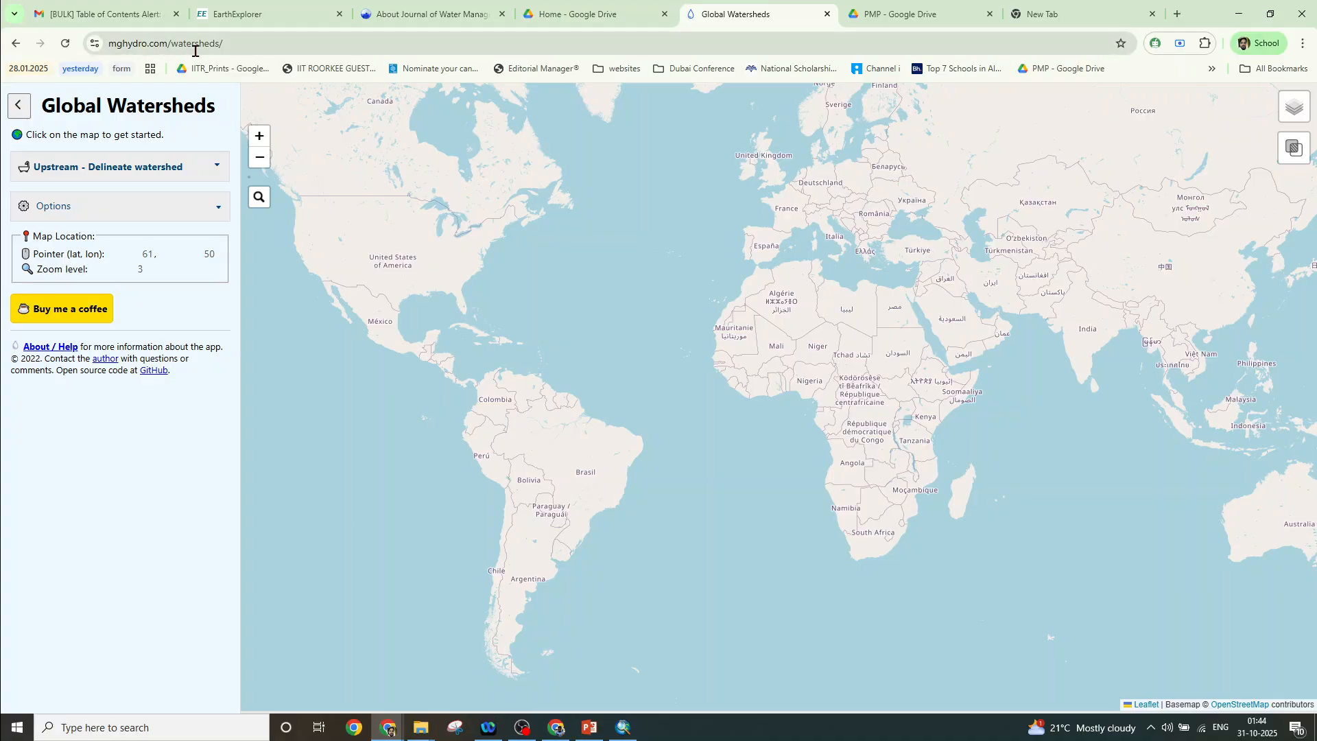
pyautogui.click(248, 44)
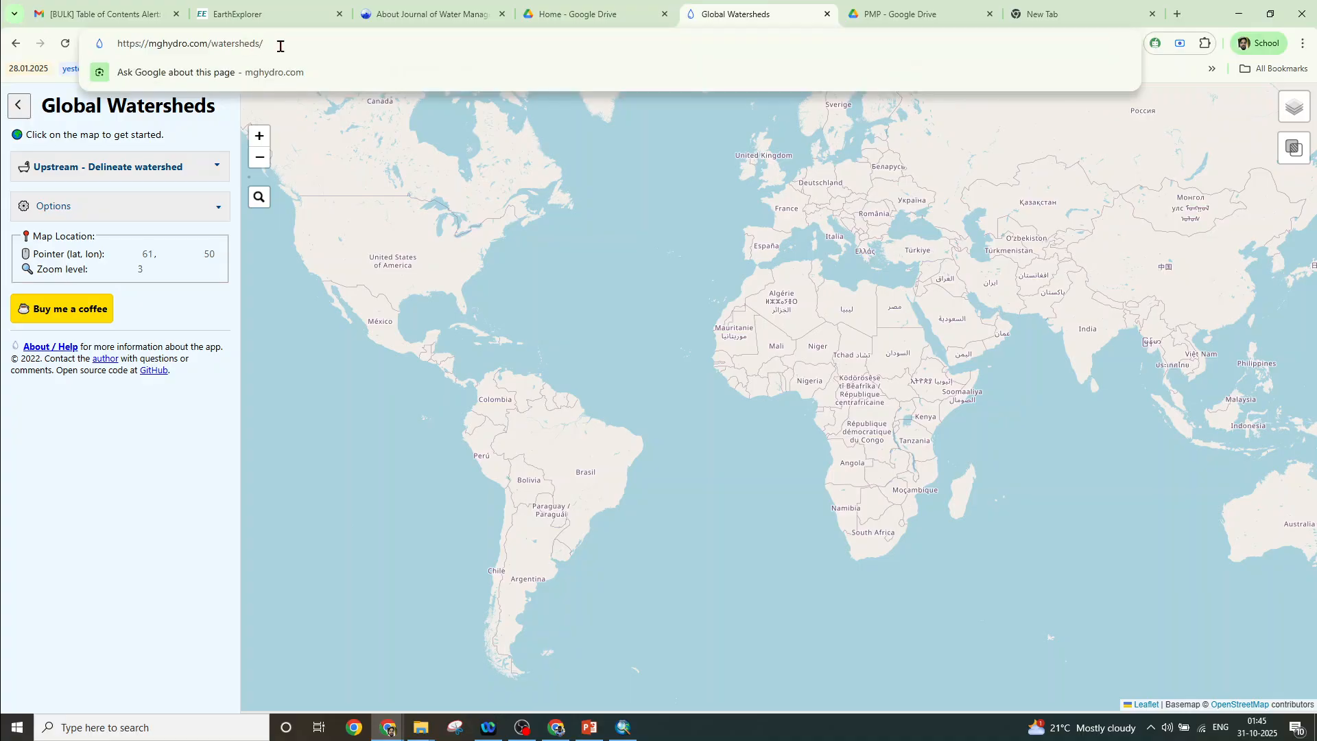
pyautogui.press('Return')
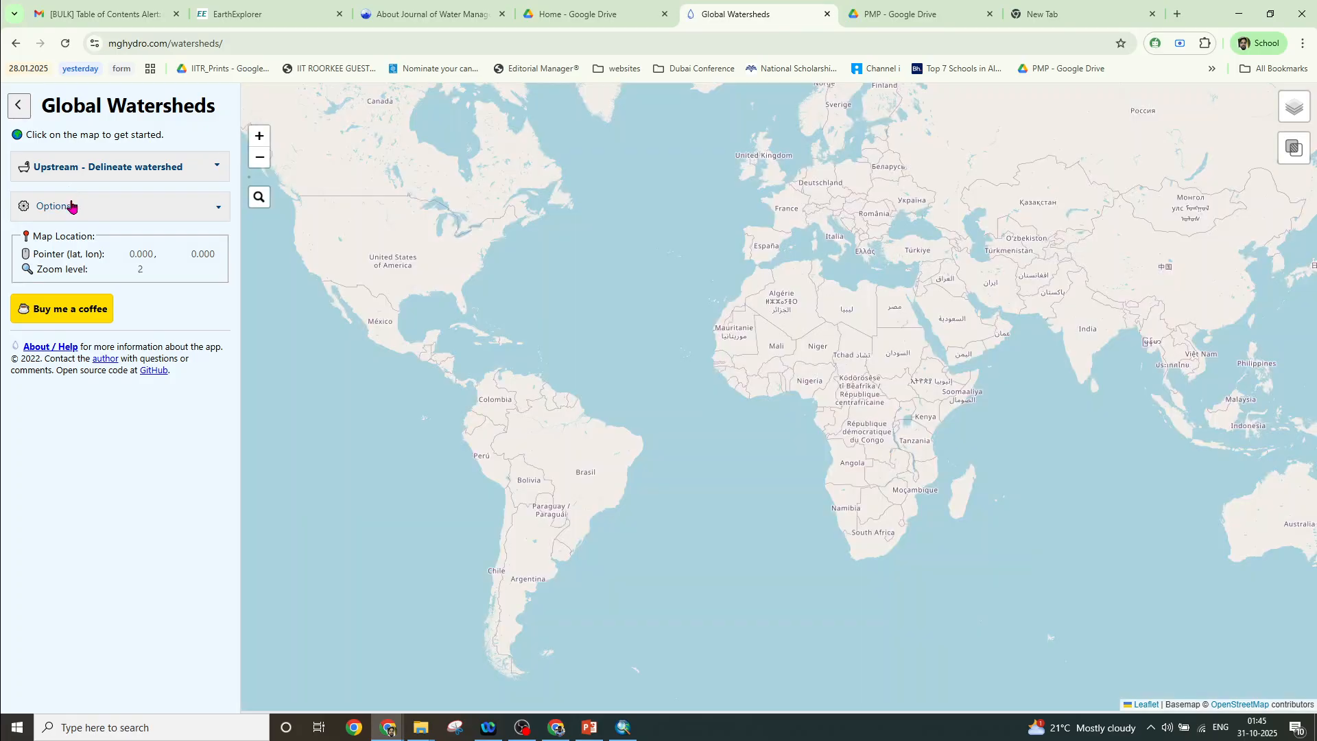
# Make the results downloadable and delineate the upstream watershed from the slide's outlet coordinates, latitude 21.987 and longitude 83.204
pyautogui.click(68, 206)
pyautogui.click(29, 243)
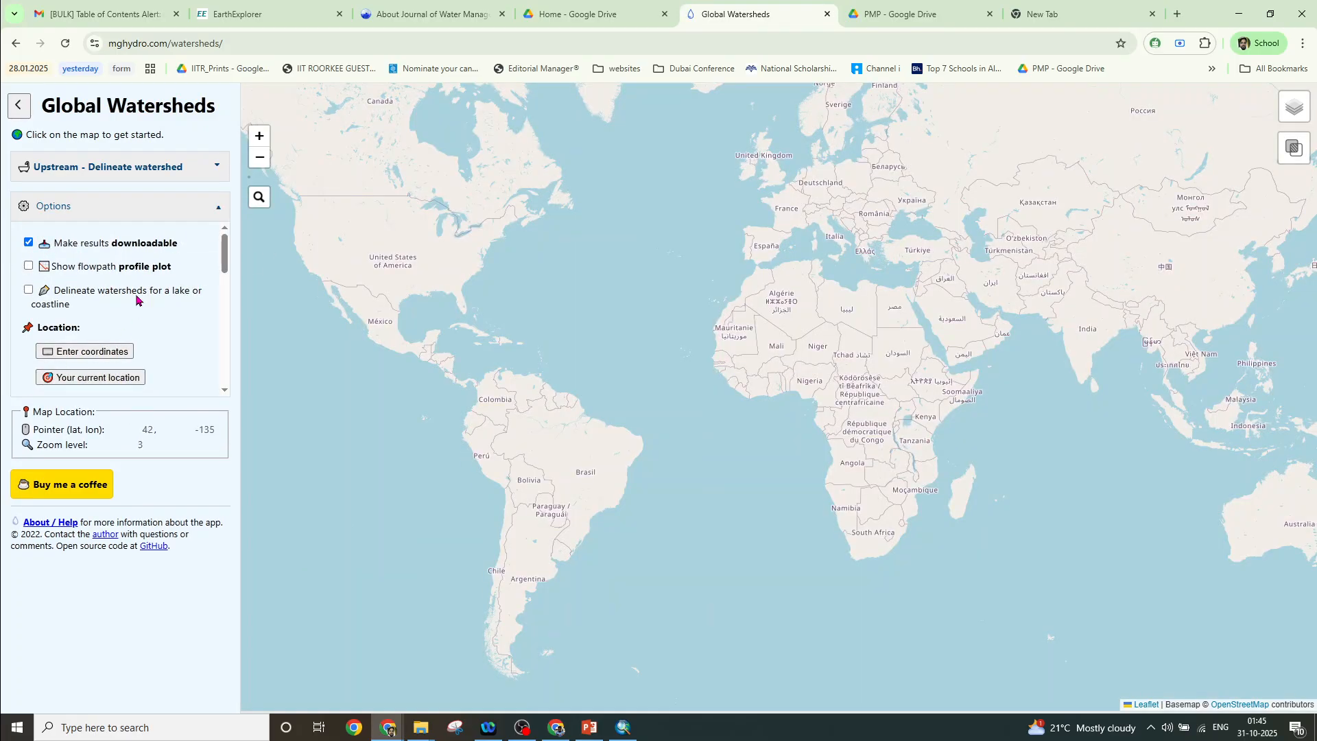
pyautogui.click(95, 351)
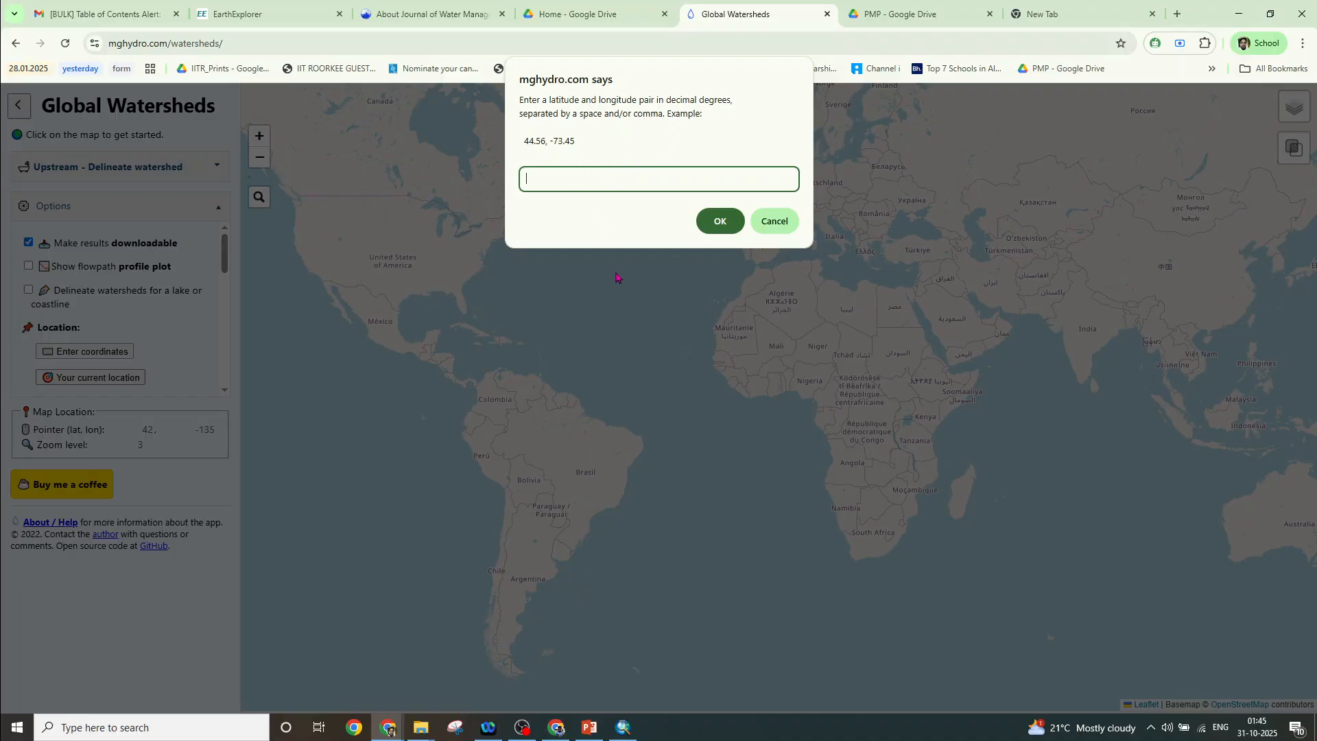
pyautogui.click(590, 729)
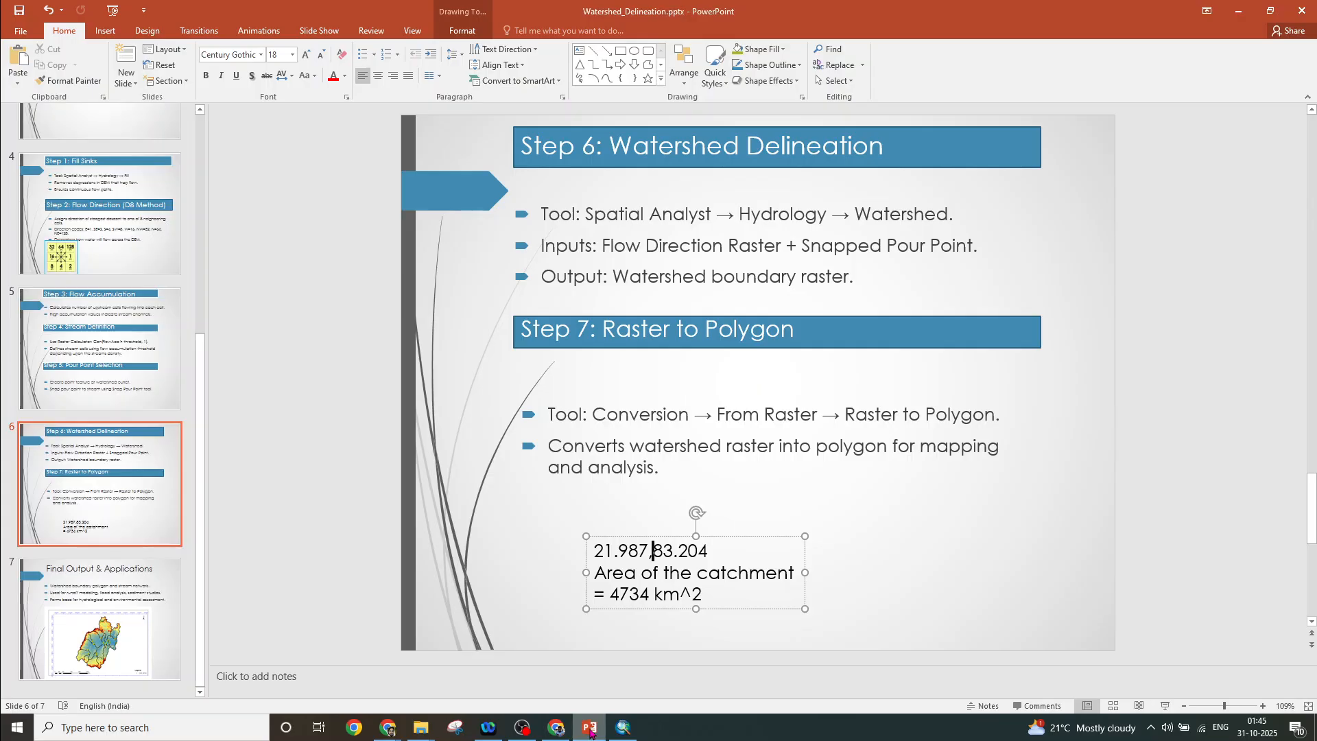
pyautogui.click(589, 730)
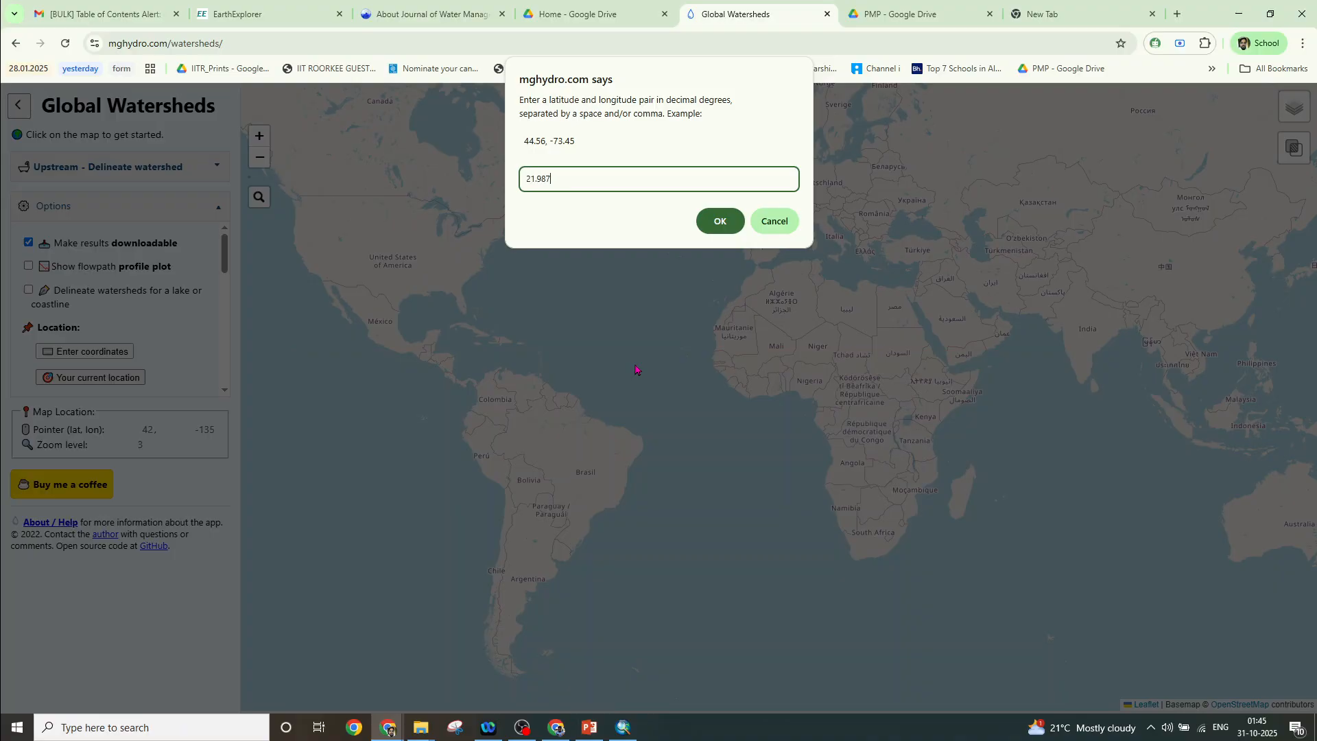
pyautogui.click(591, 724)
pyautogui.click(593, 725)
pyautogui.write('83.204')
pyautogui.click(717, 220)
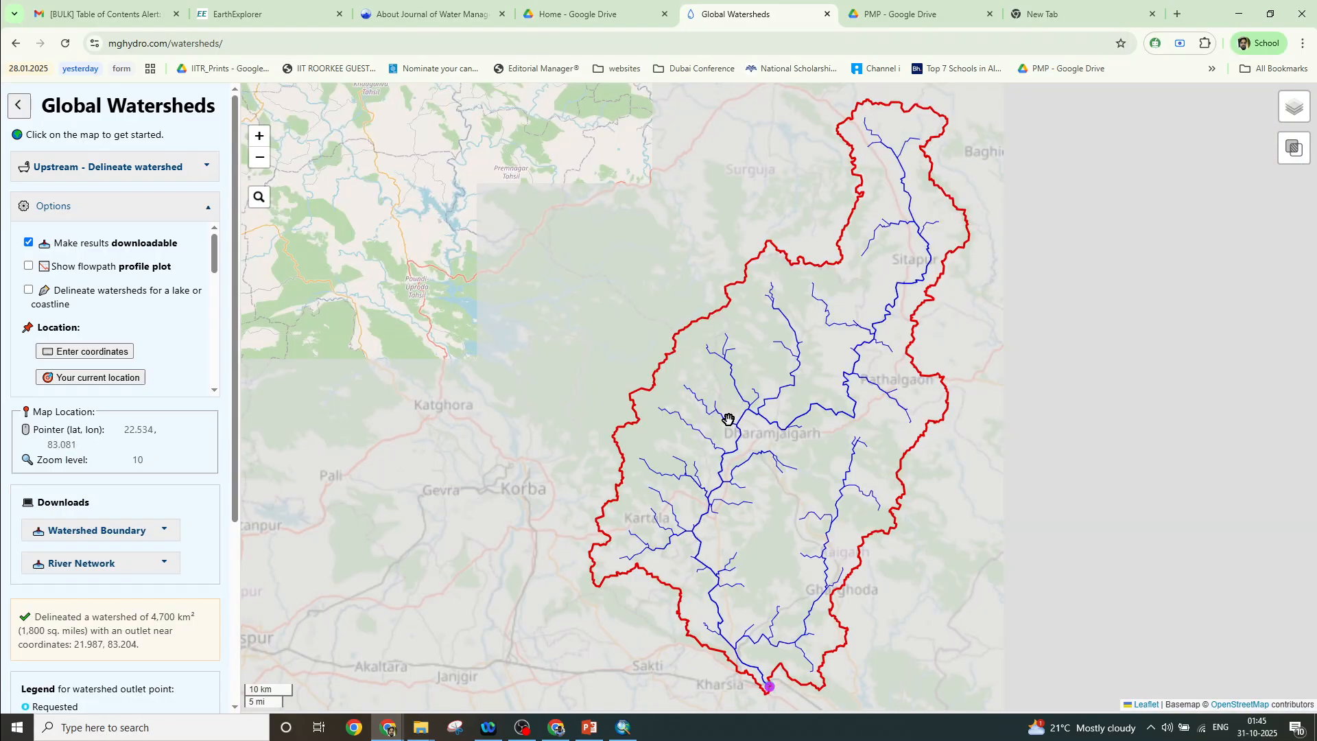
# Examine the delineated watershed on the Global Watersheds map and its reported area in the result summary
pyautogui.scroll(-1, 916, 596)
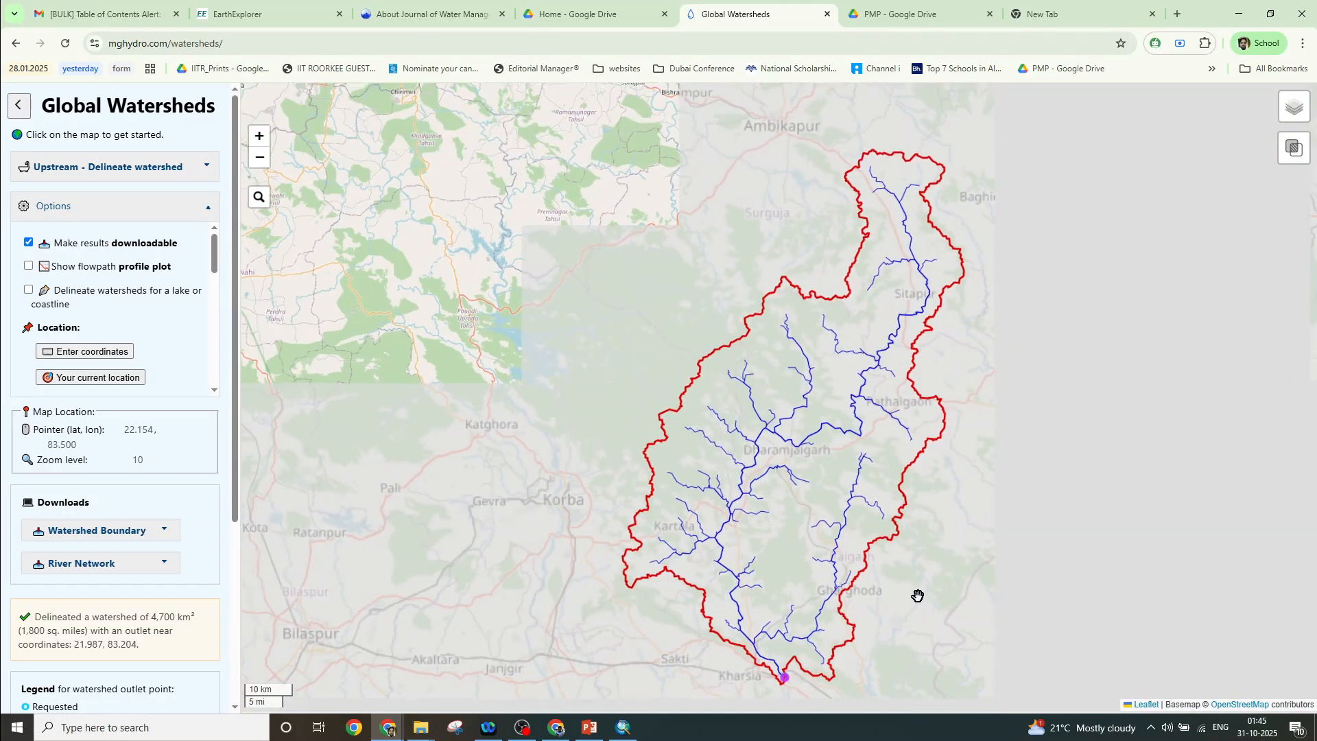
pyautogui.scroll(-2, 916, 595)
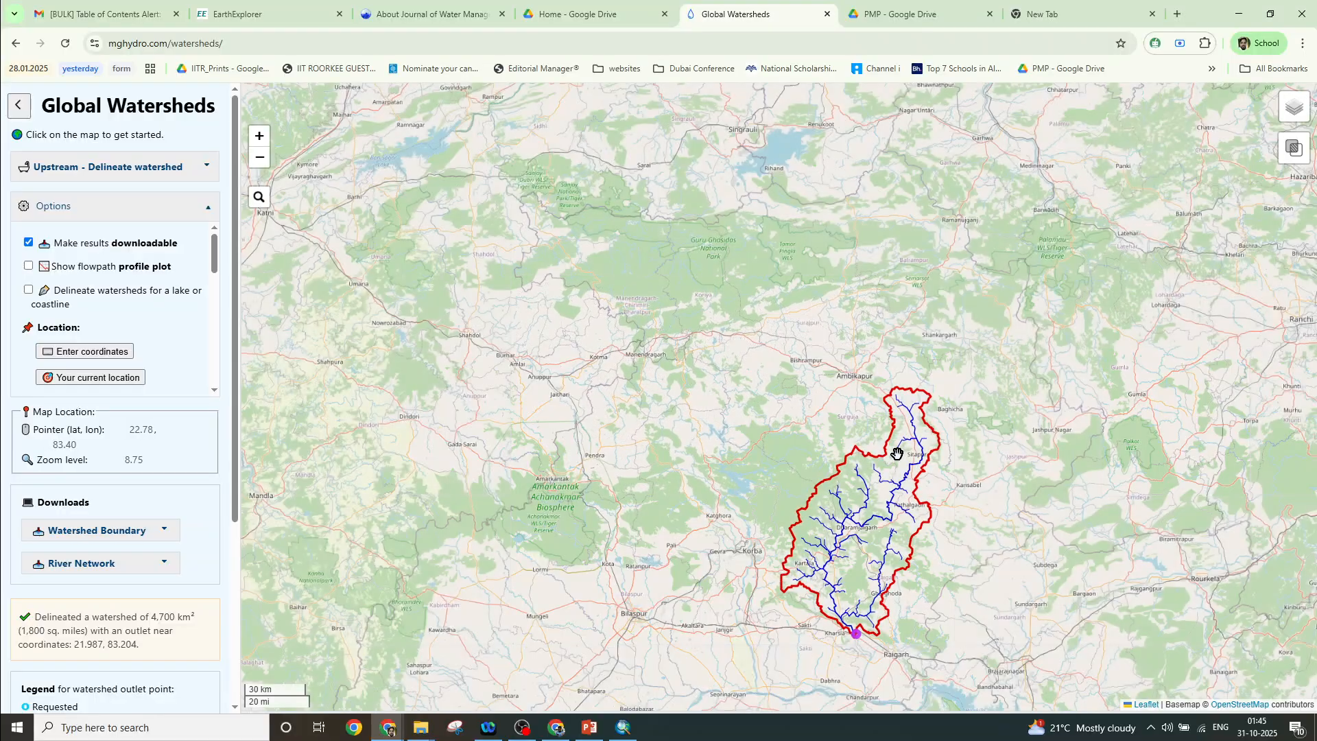
pyautogui.moveTo(896, 454); pyautogui.dragTo(790, 393)
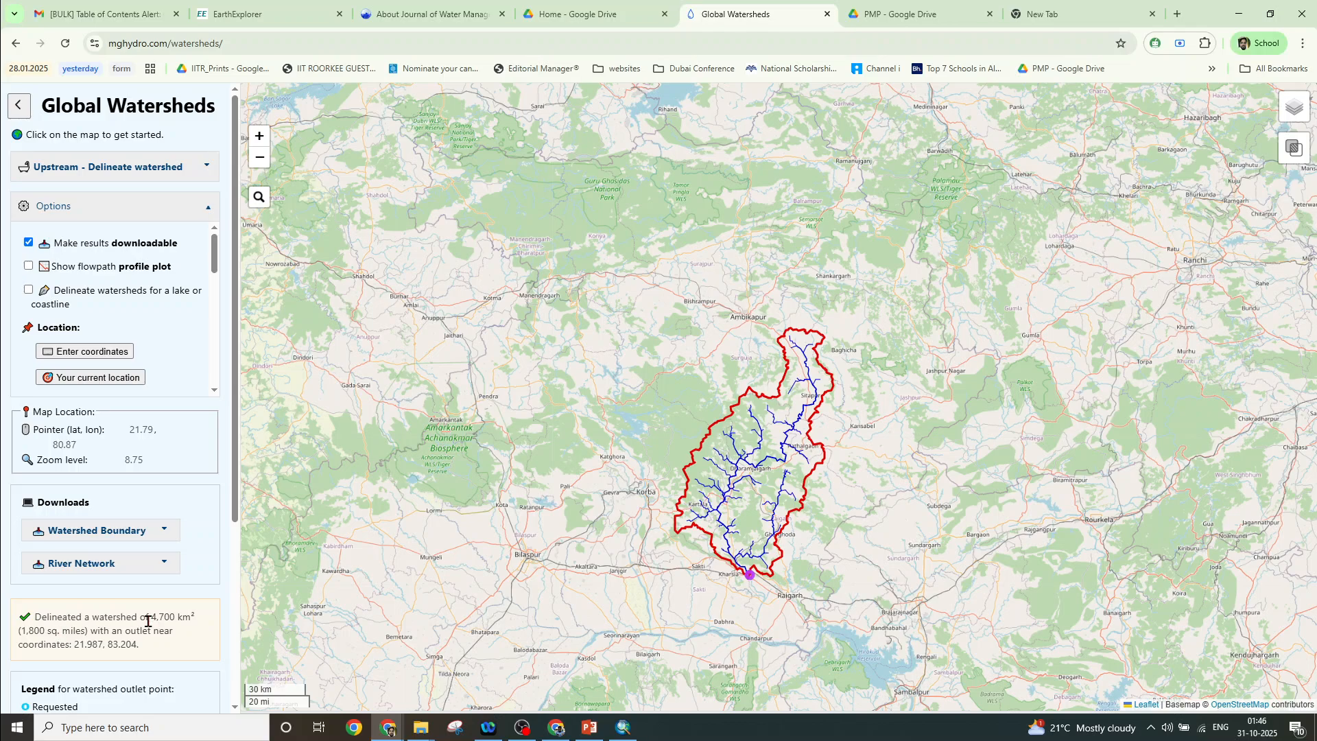
pyautogui.scroll(-2, 239, 505)
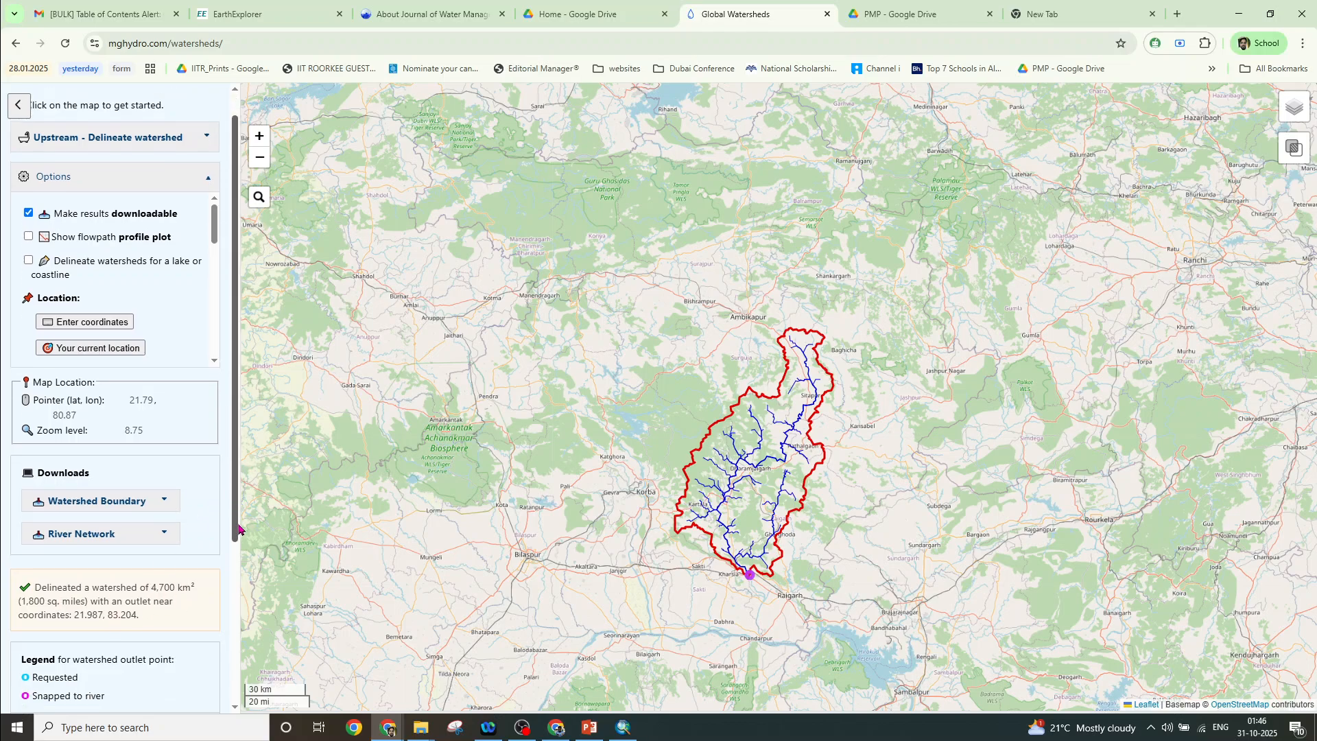
pyautogui.doubleClick(152, 503)
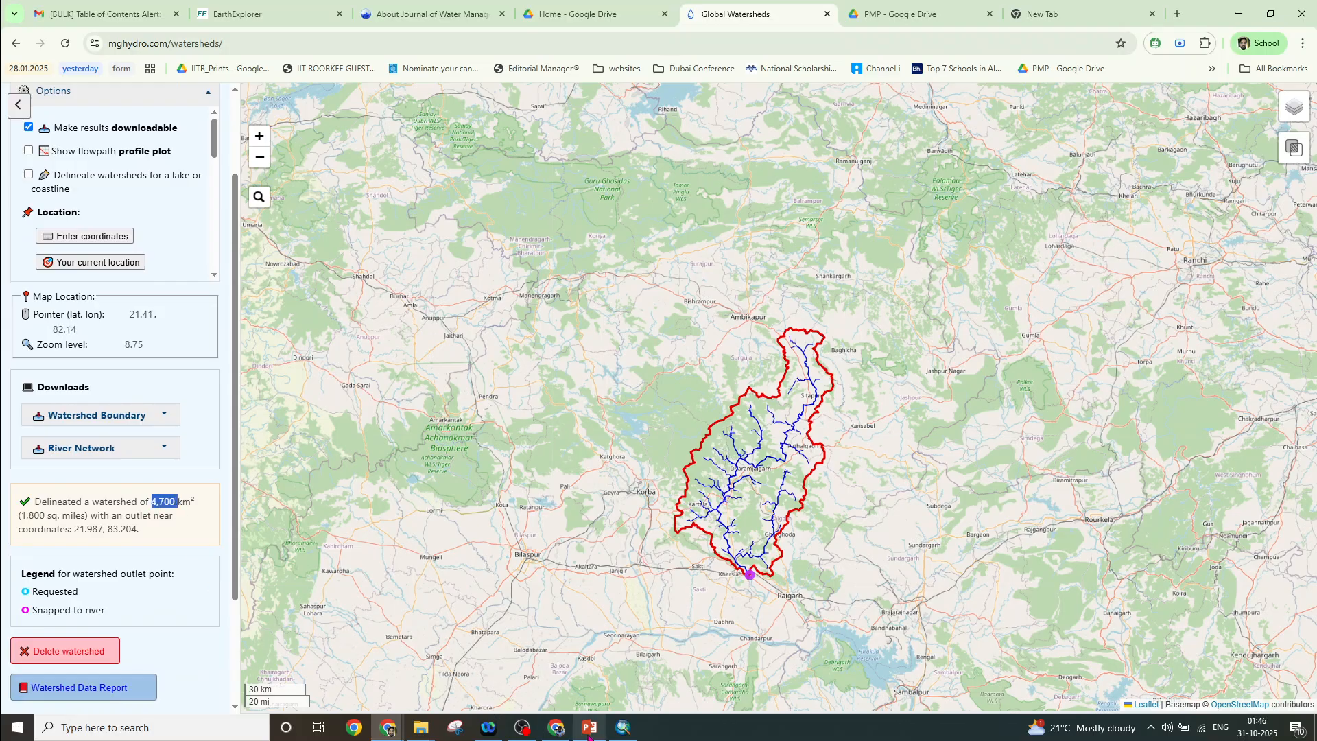
# Compare the Global Watersheds area and shape with the catchment area on the PowerPoint slide and the ArcMap watershed
pyautogui.click(589, 727)
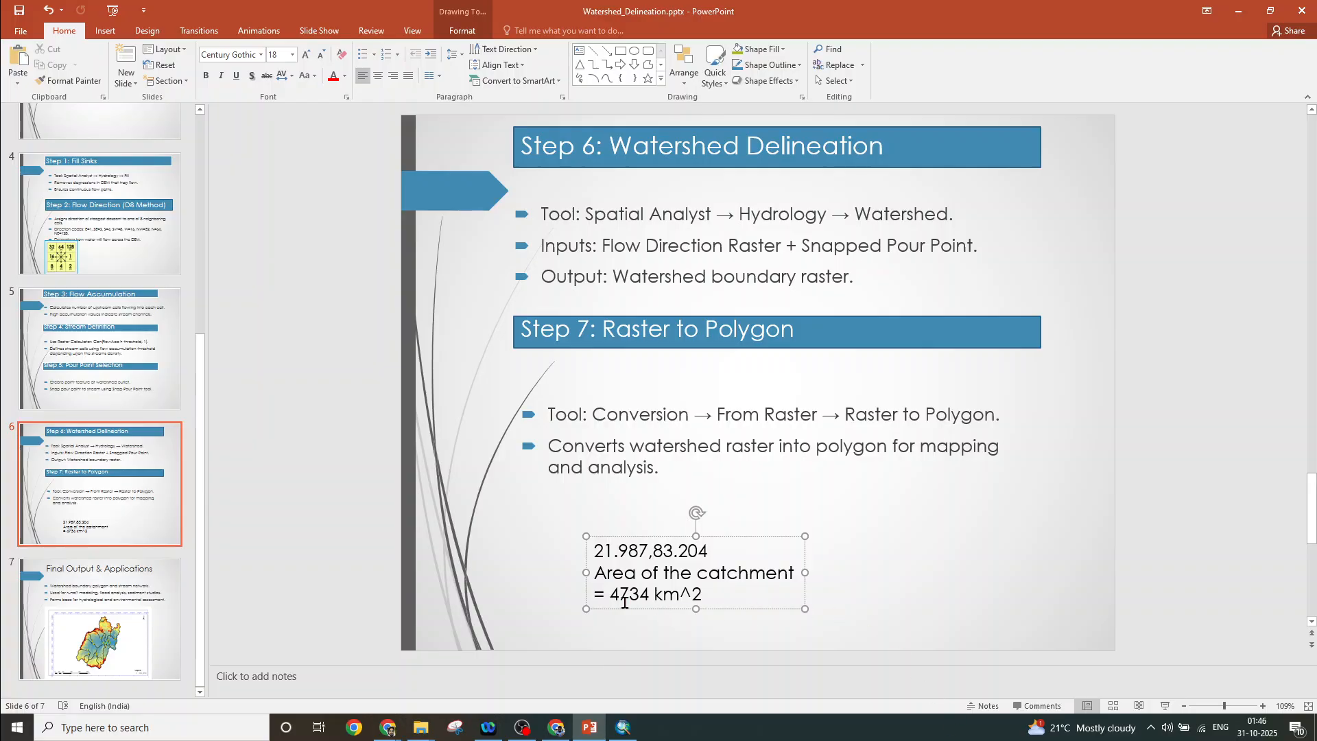
pyautogui.click(624, 731)
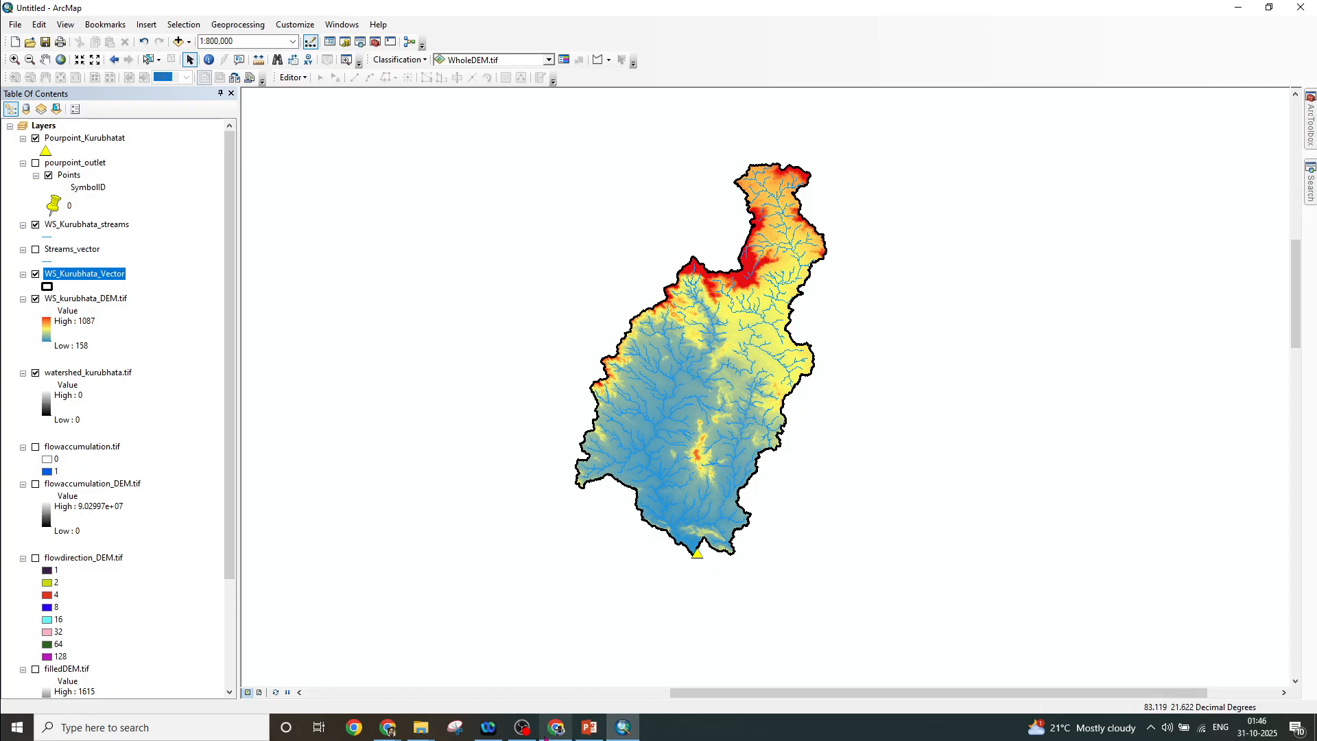
pyautogui.moveTo(388, 726)
pyautogui.click(430, 701)
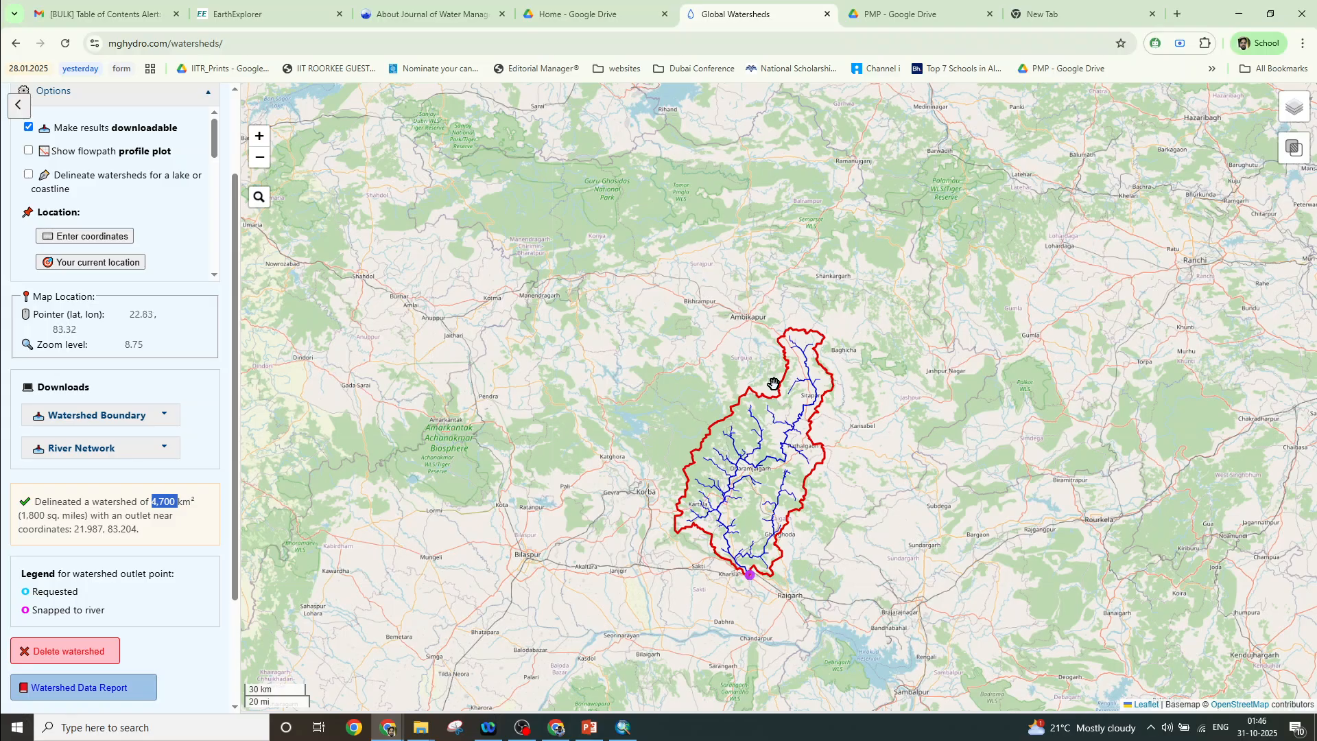
# Switch to ArcMap and try to add the Imagery basemap
pyautogui.click(616, 732)
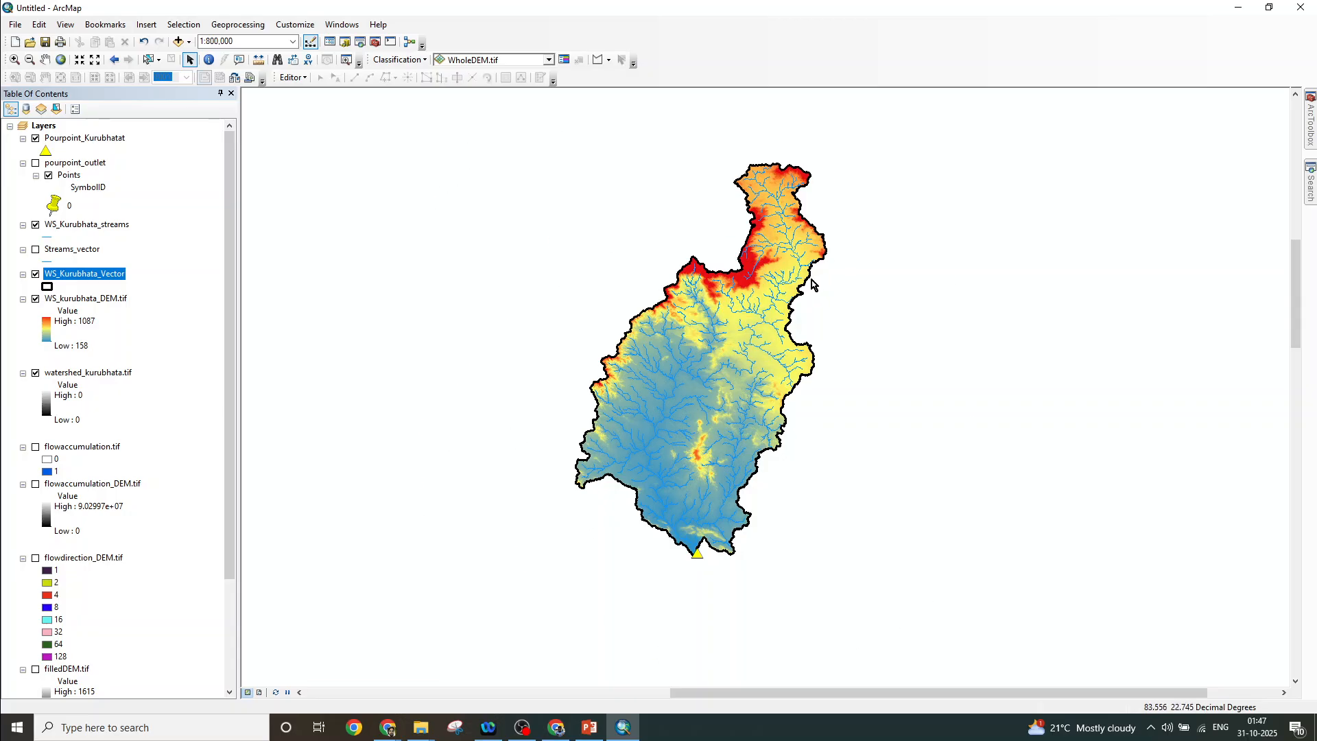
pyautogui.click(188, 42)
pyautogui.click(204, 73)
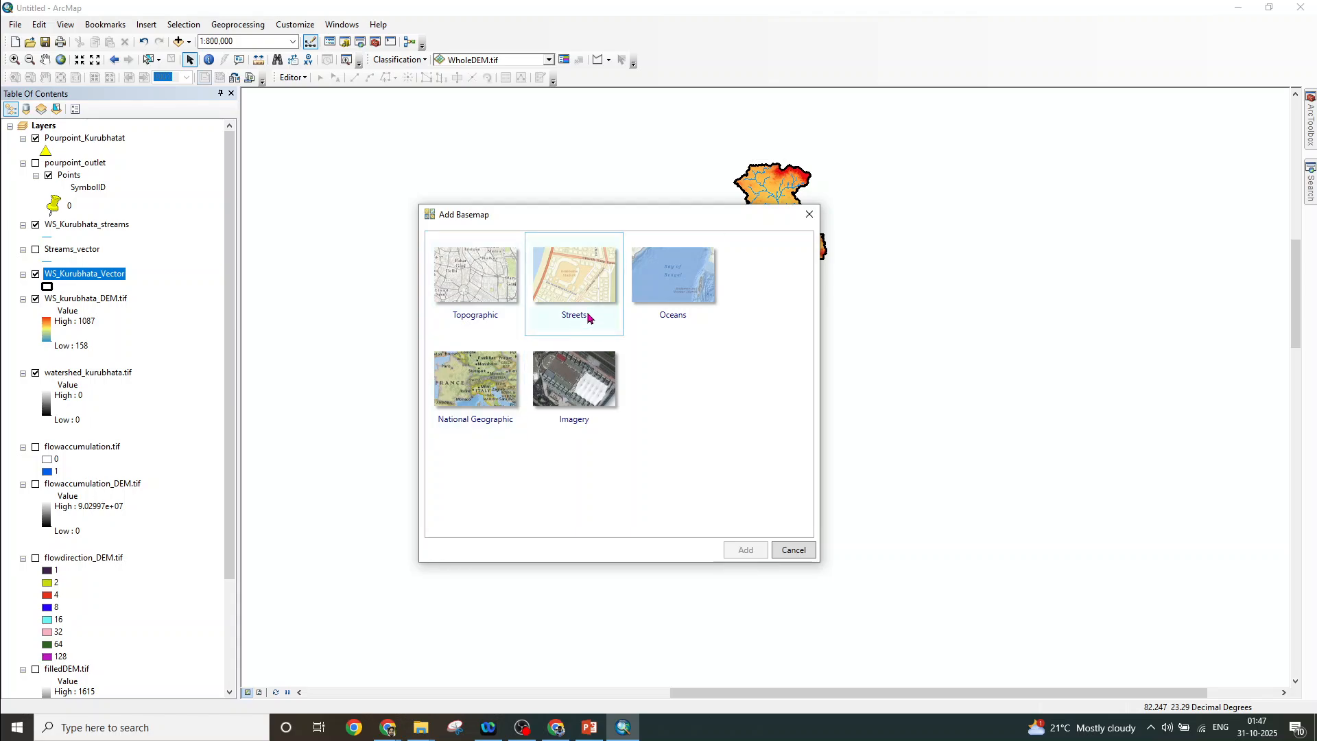
pyautogui.click(574, 411)
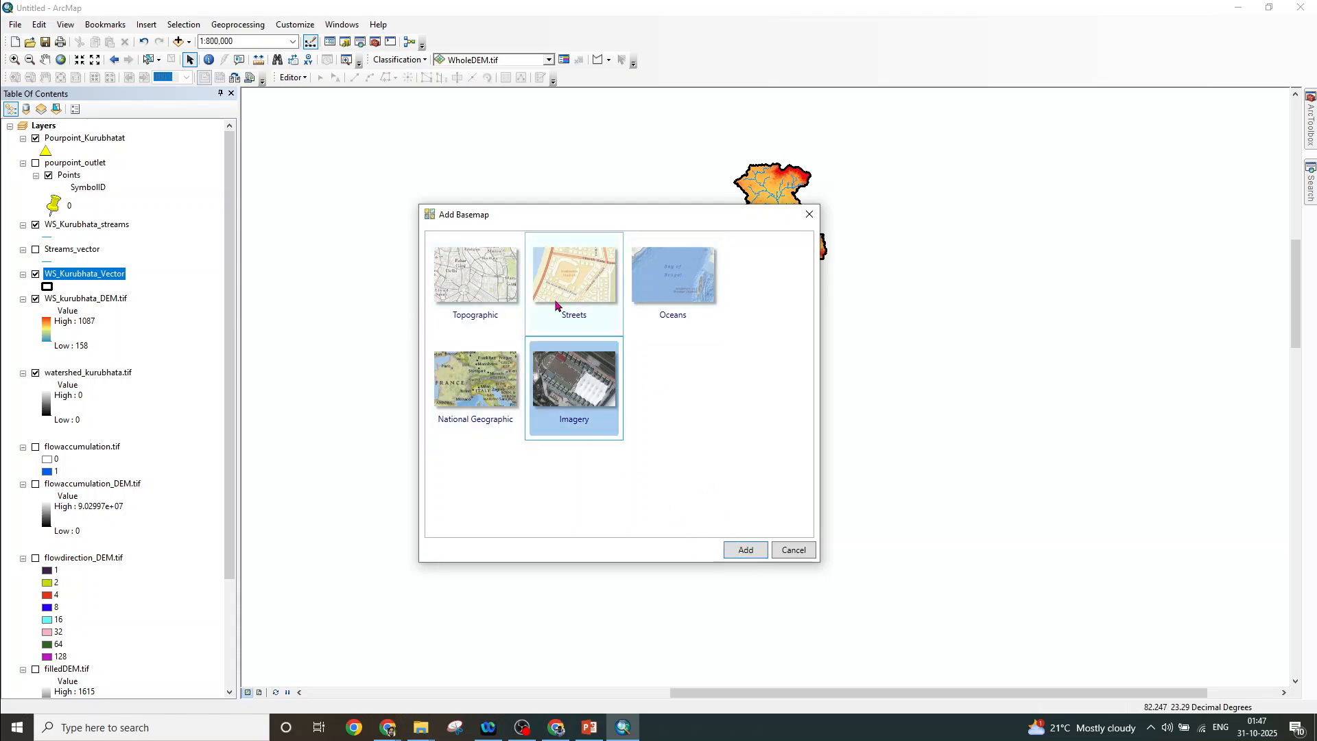
pyautogui.click(741, 556)
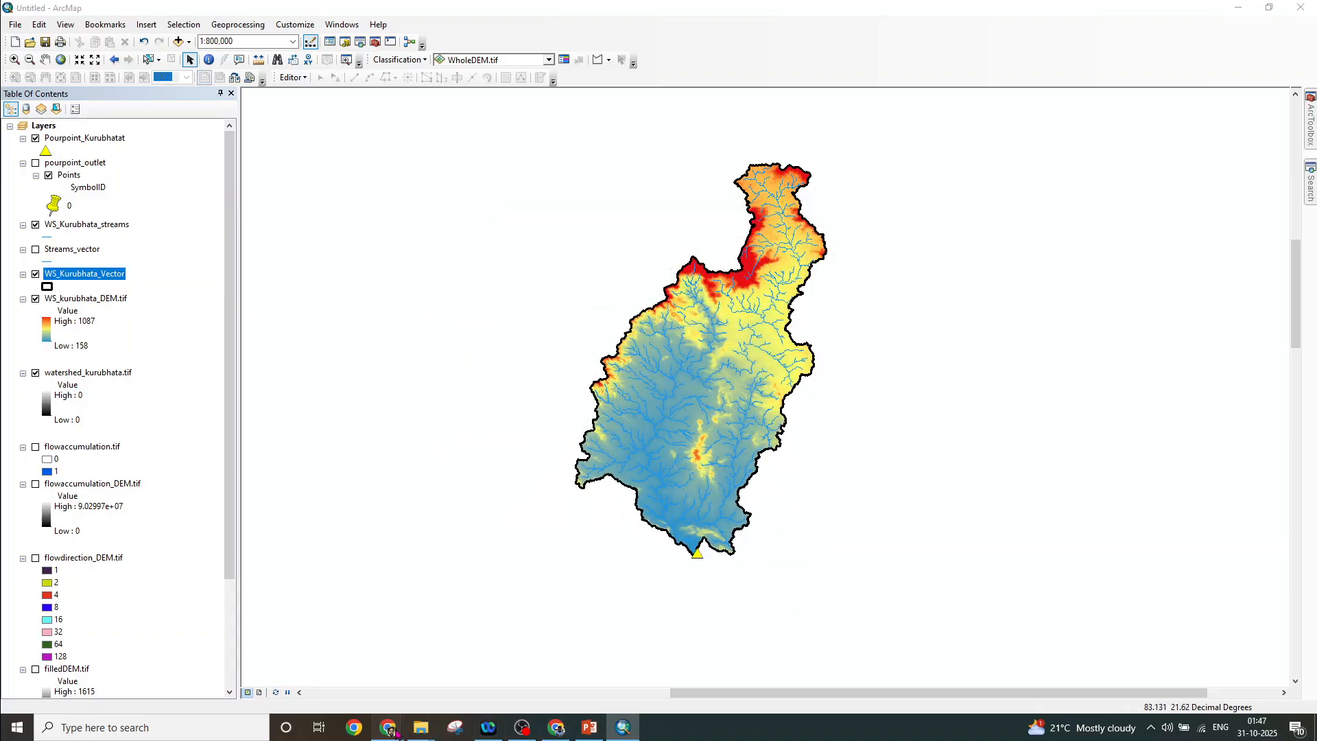
# Compare the boundary and river network on the Global Watersheds map in Chrome with the watershed in ArcMap
pyautogui.moveTo(397, 734)
pyautogui.click(461, 669)
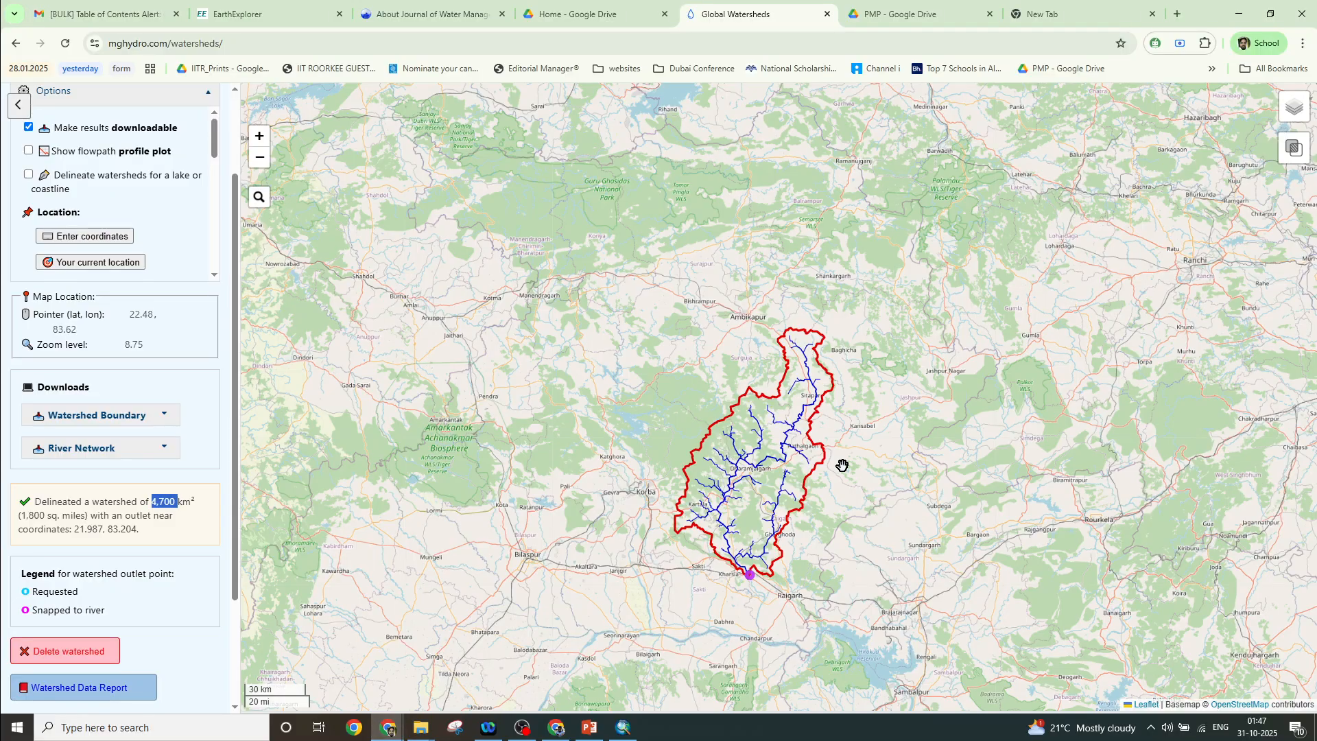
pyautogui.scroll(1, 840, 465)
pyautogui.scroll(4, 756, 441)
pyautogui.scroll(-3, 753, 537)
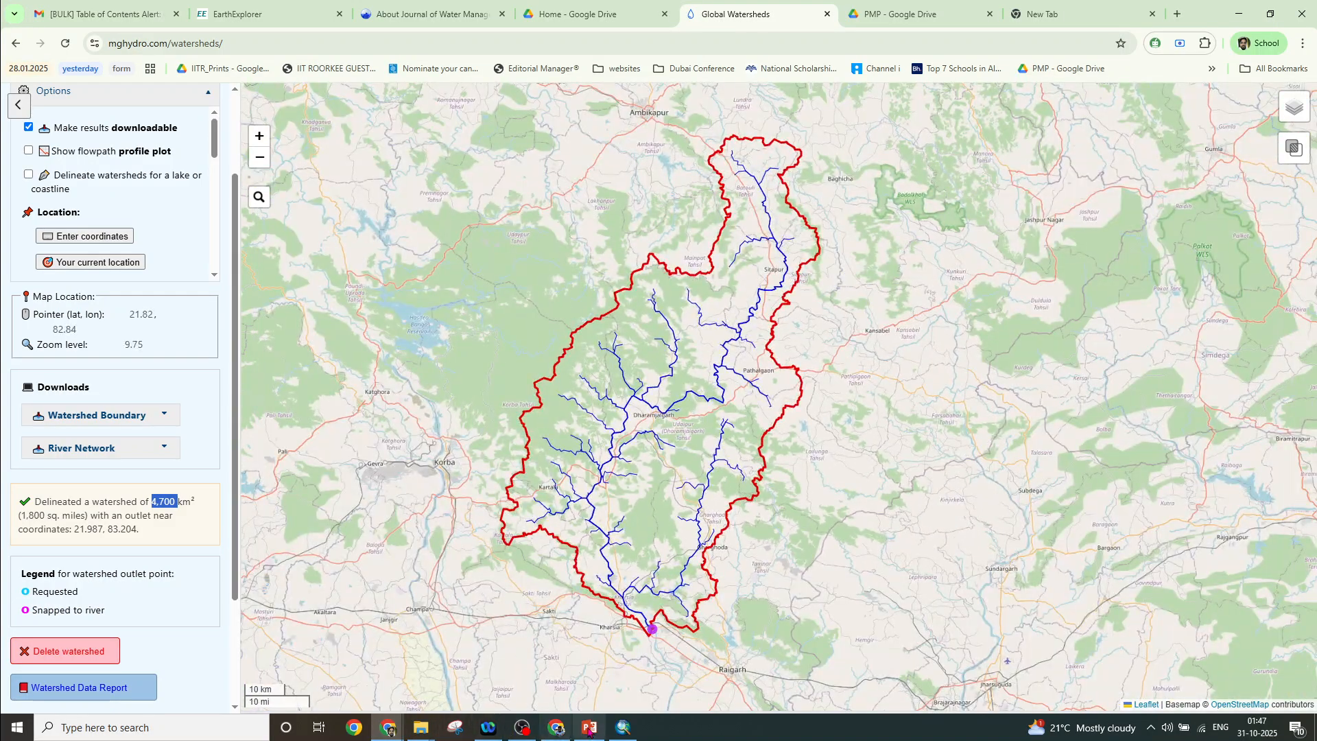
pyautogui.click(622, 728)
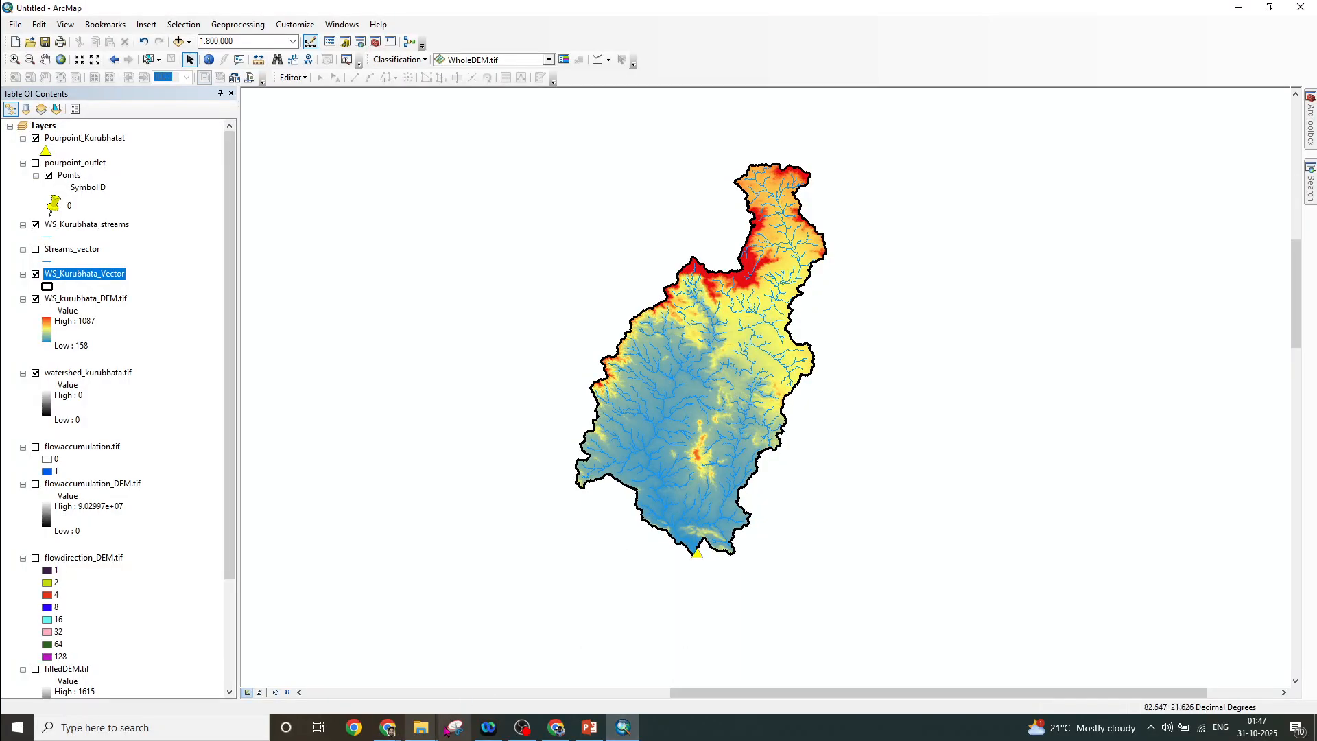
# Review the Final Output & Applications slide in PowerPoint and examine the watershed and layer list over the imagery basemap in ArcMap
pyautogui.click(590, 728)
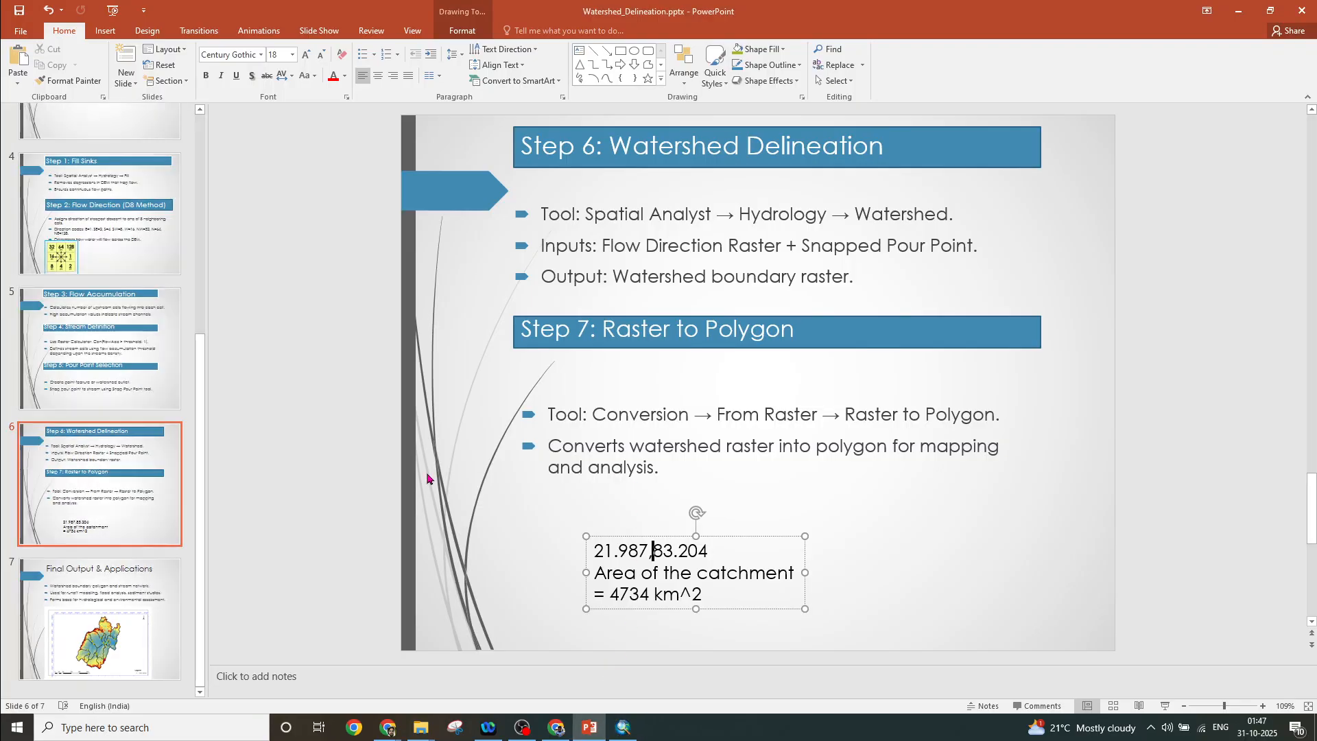
pyautogui.click(157, 635)
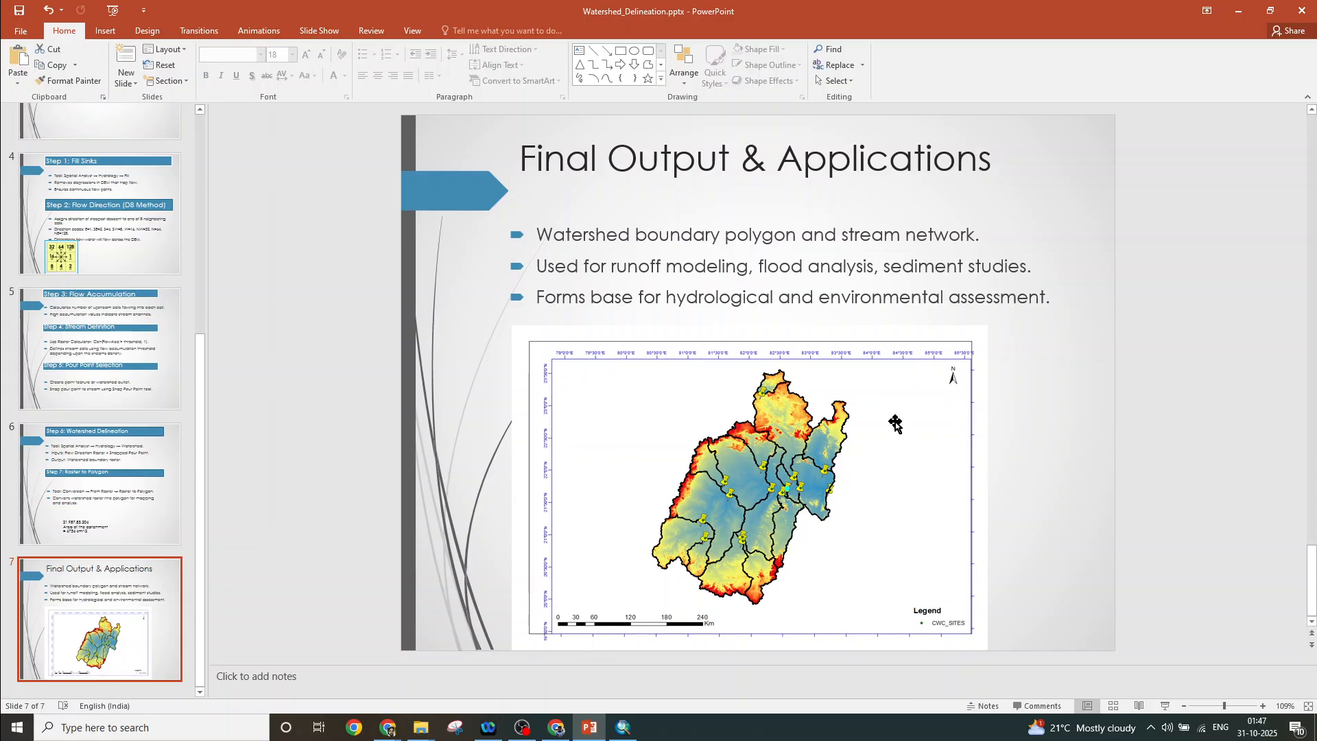
pyautogui.click(624, 727)
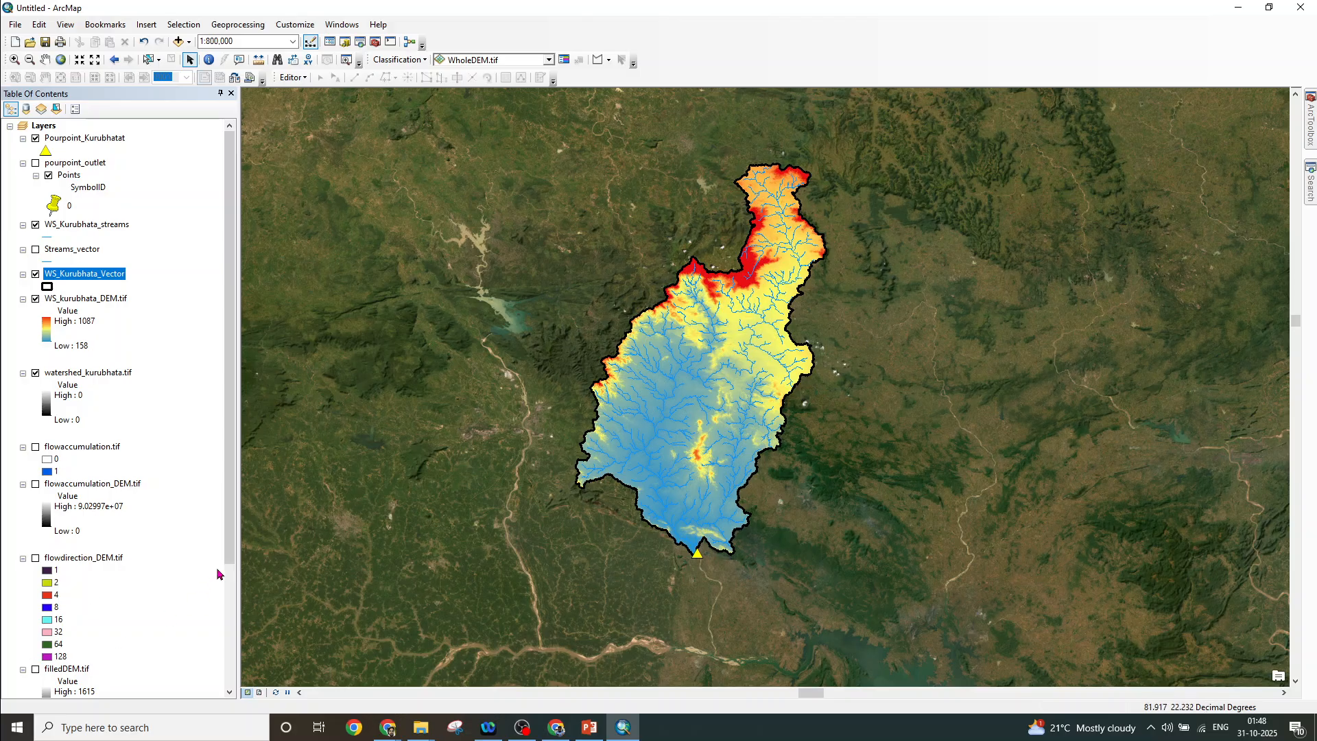
pyautogui.moveTo(229, 551); pyautogui.dragTo(228, 674)
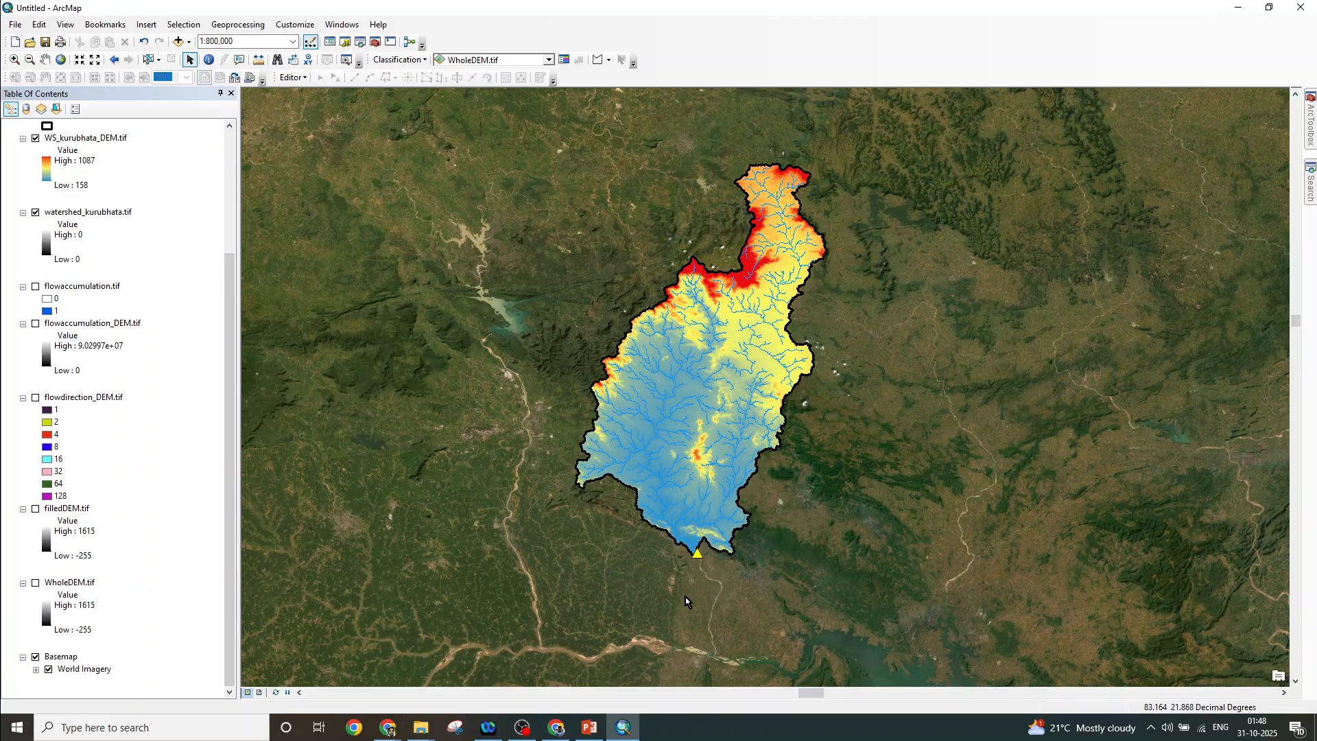
# Switch to OBS, move the Video Capture Device source above the WATERSHED source, and return to ArcMap
pyautogui.click(522, 727)
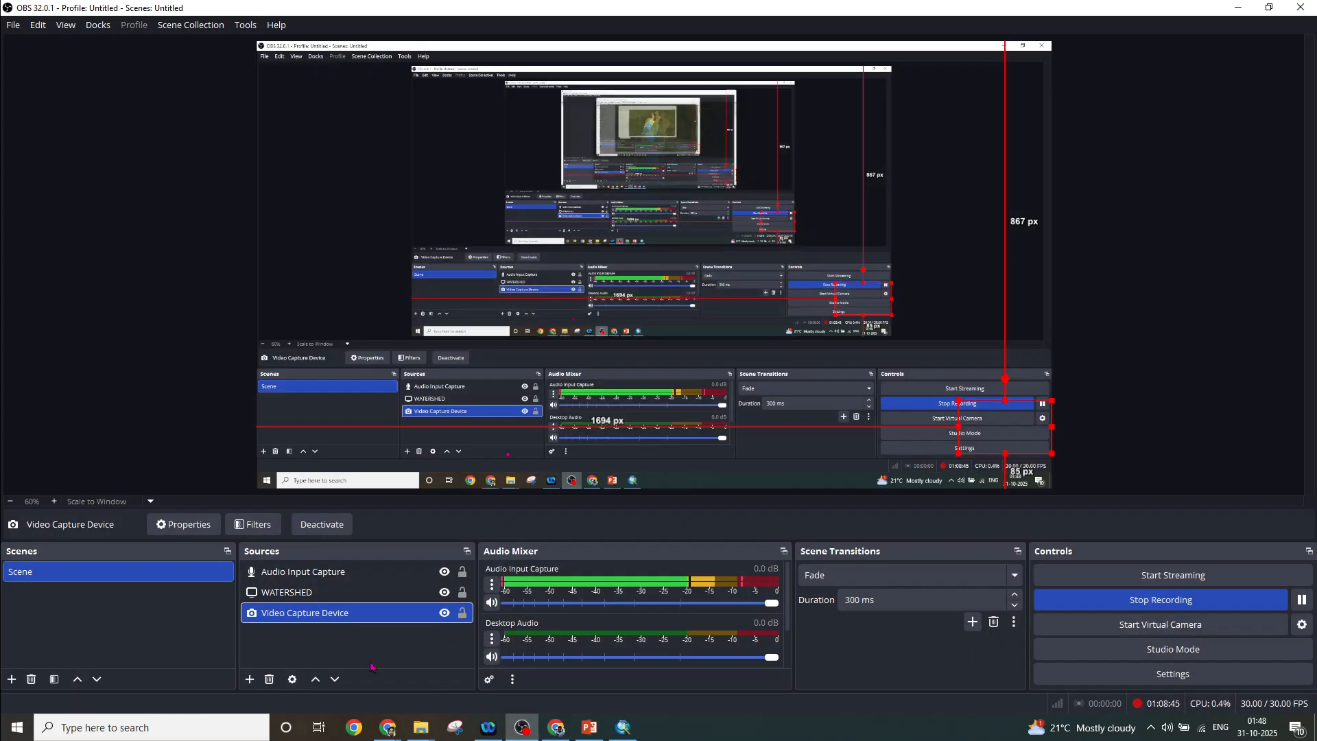
pyautogui.click(315, 679)
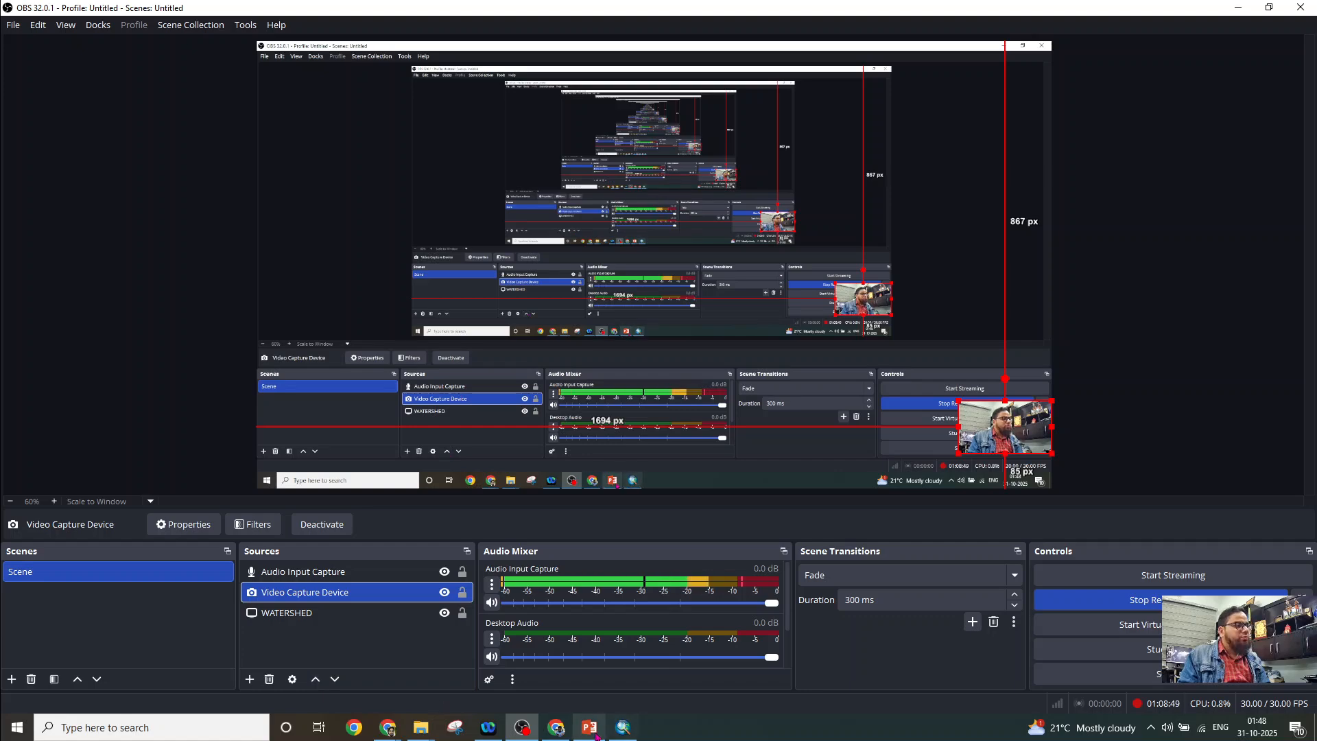
pyautogui.click(622, 727)
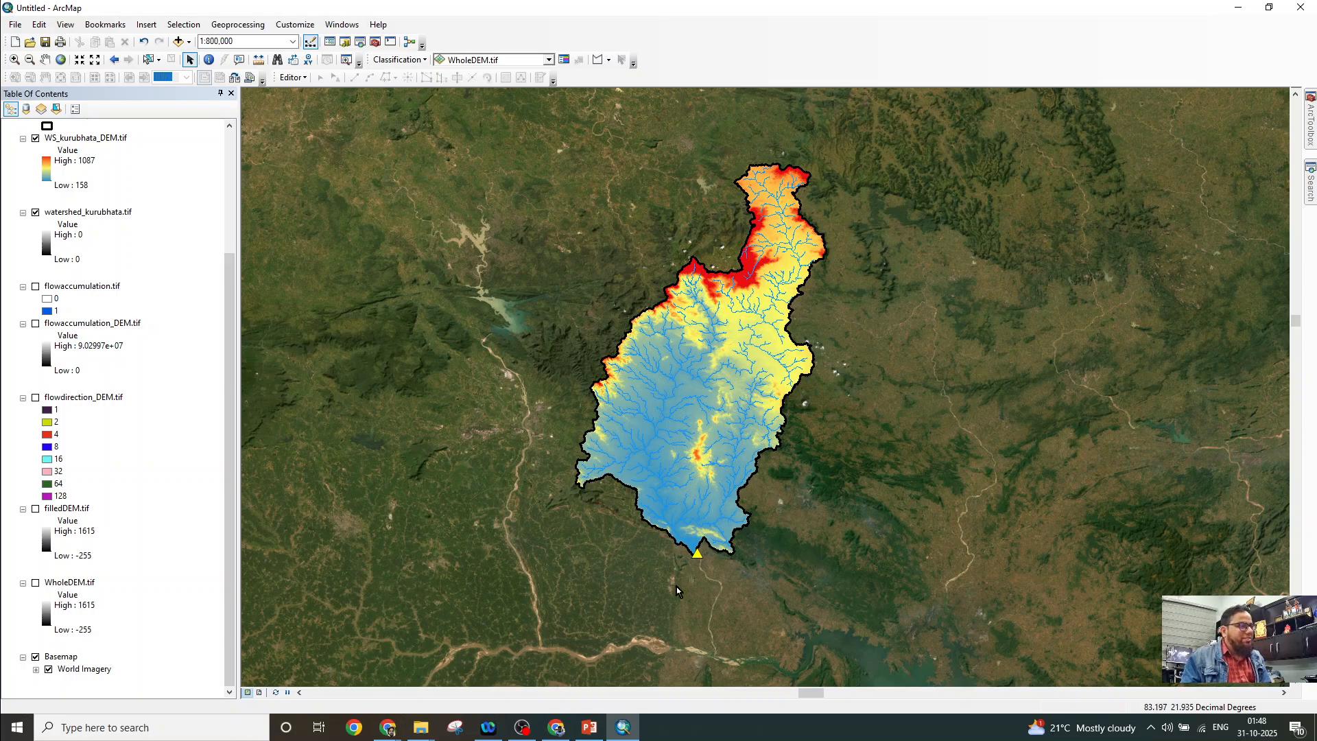
pyautogui.hotkey('alt', 'Tab')
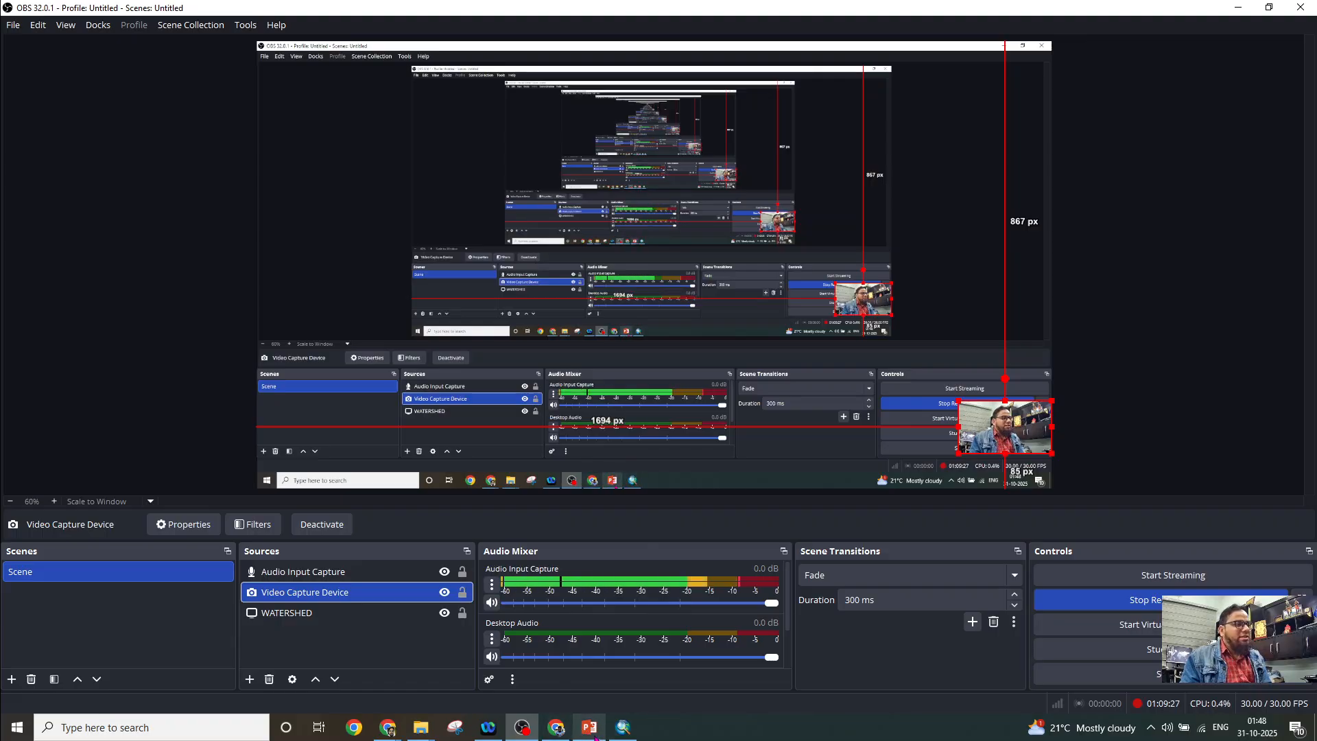
pyautogui.click(623, 727)
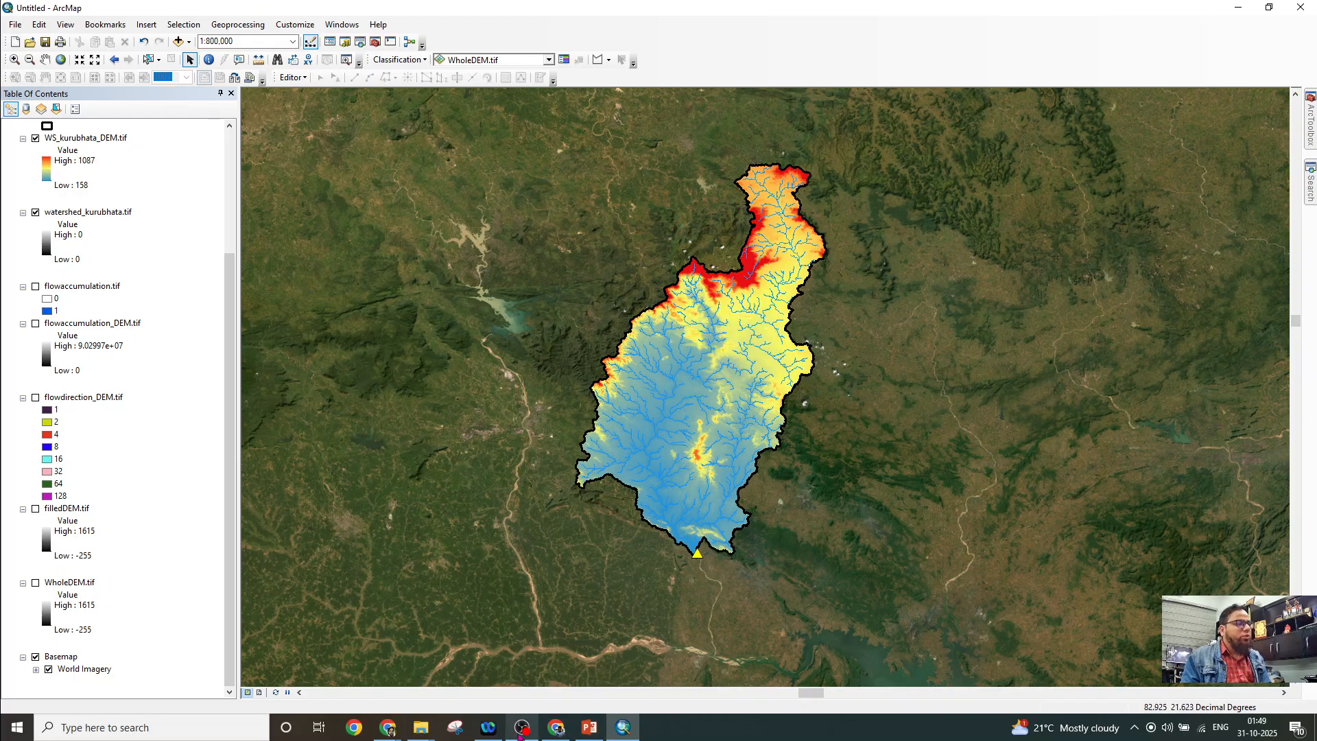
pyautogui.moveTo(519, 735)
pyautogui.click(521, 660)
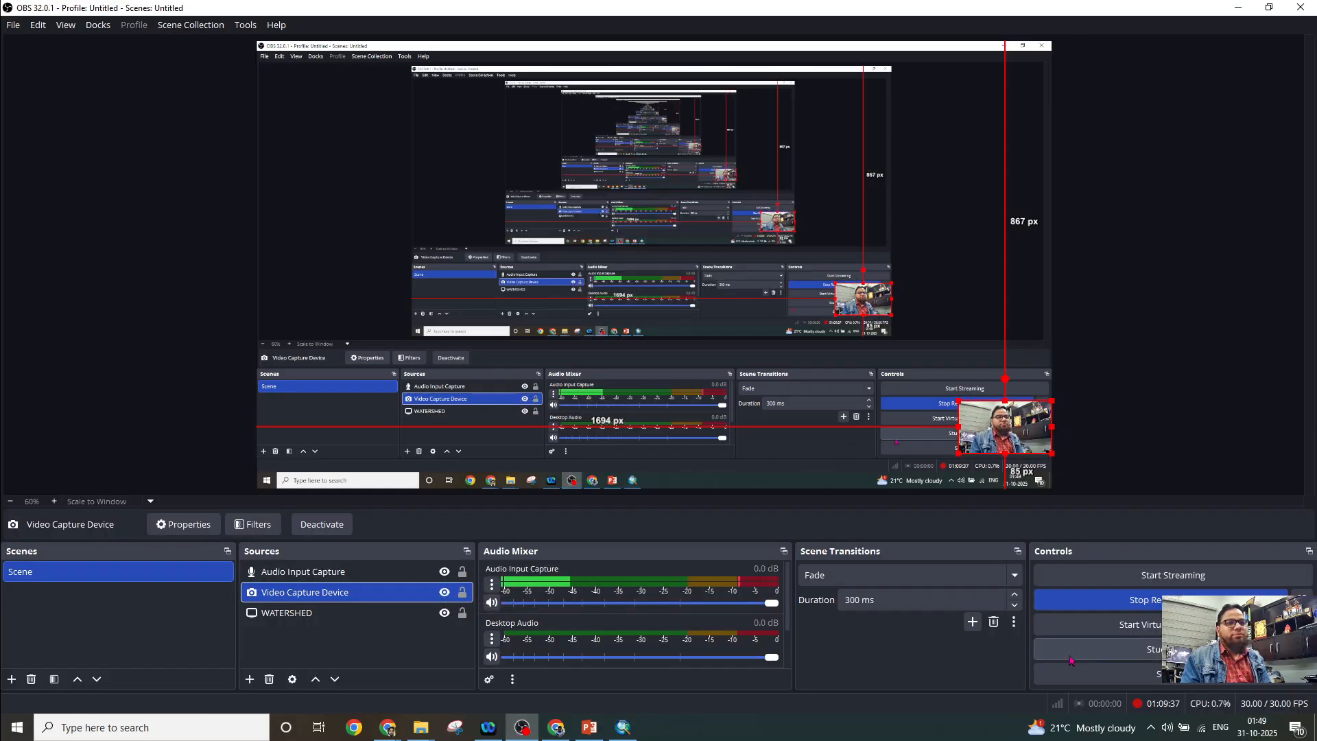